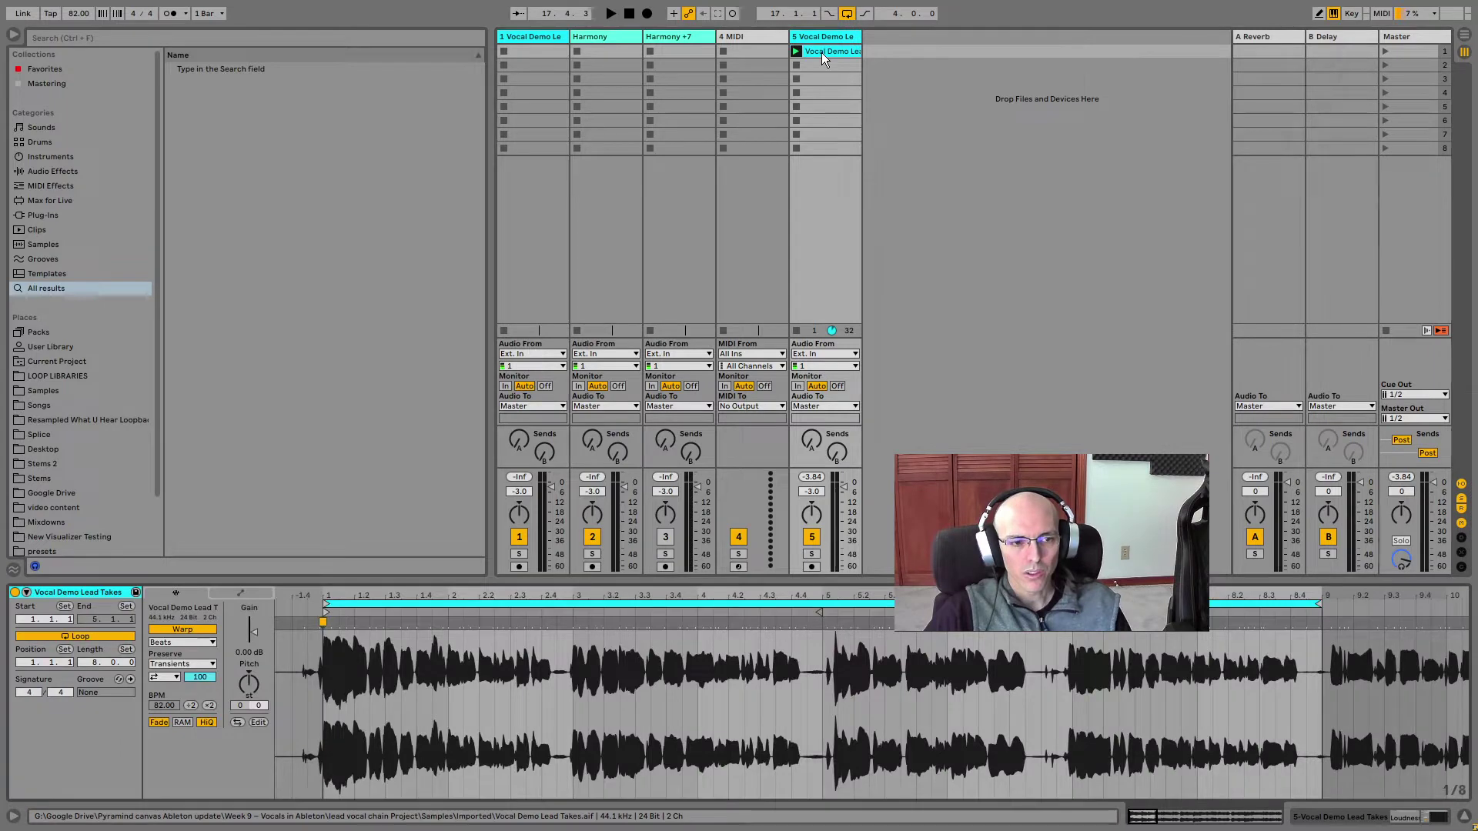
# - Show the vocal clip on track 5, reduce the height of its waveform area, and play the vocal
pyautogui.moveTo(820, 53); pyautogui.dragTo(817, 80)
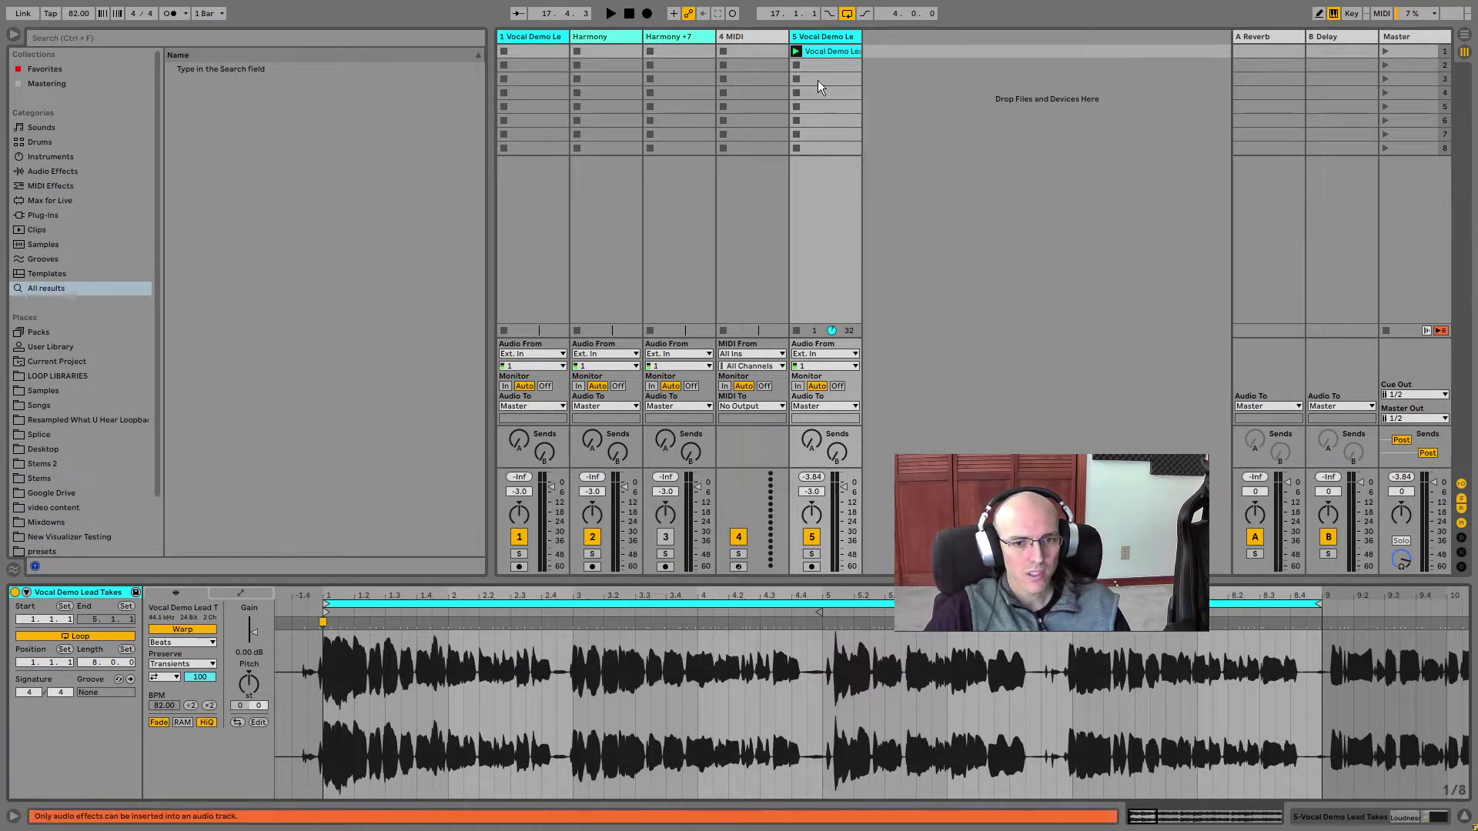
pyautogui.moveTo(733, 579); pyautogui.dragTo(737, 637)
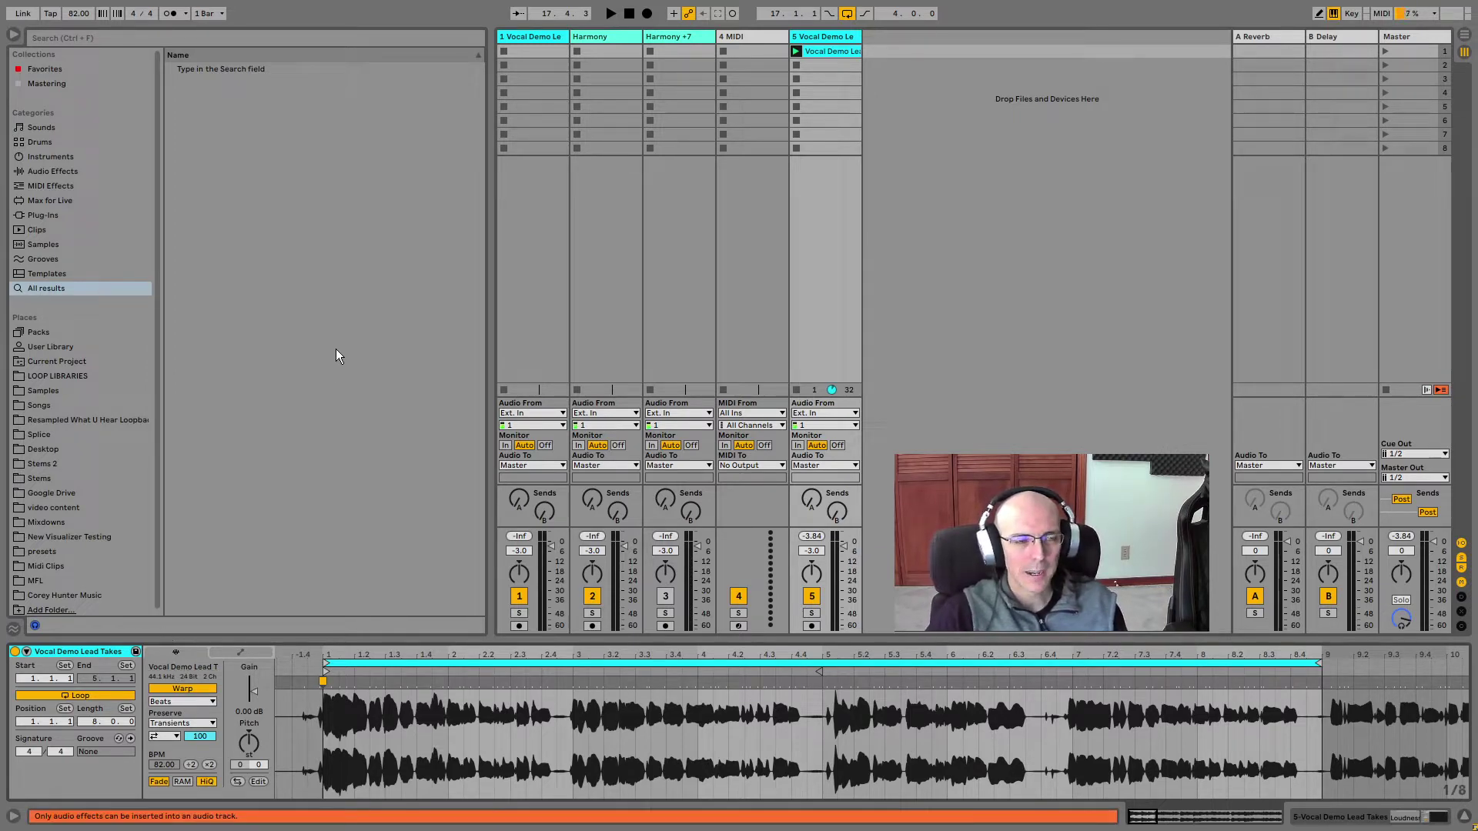
pyautogui.press('space')
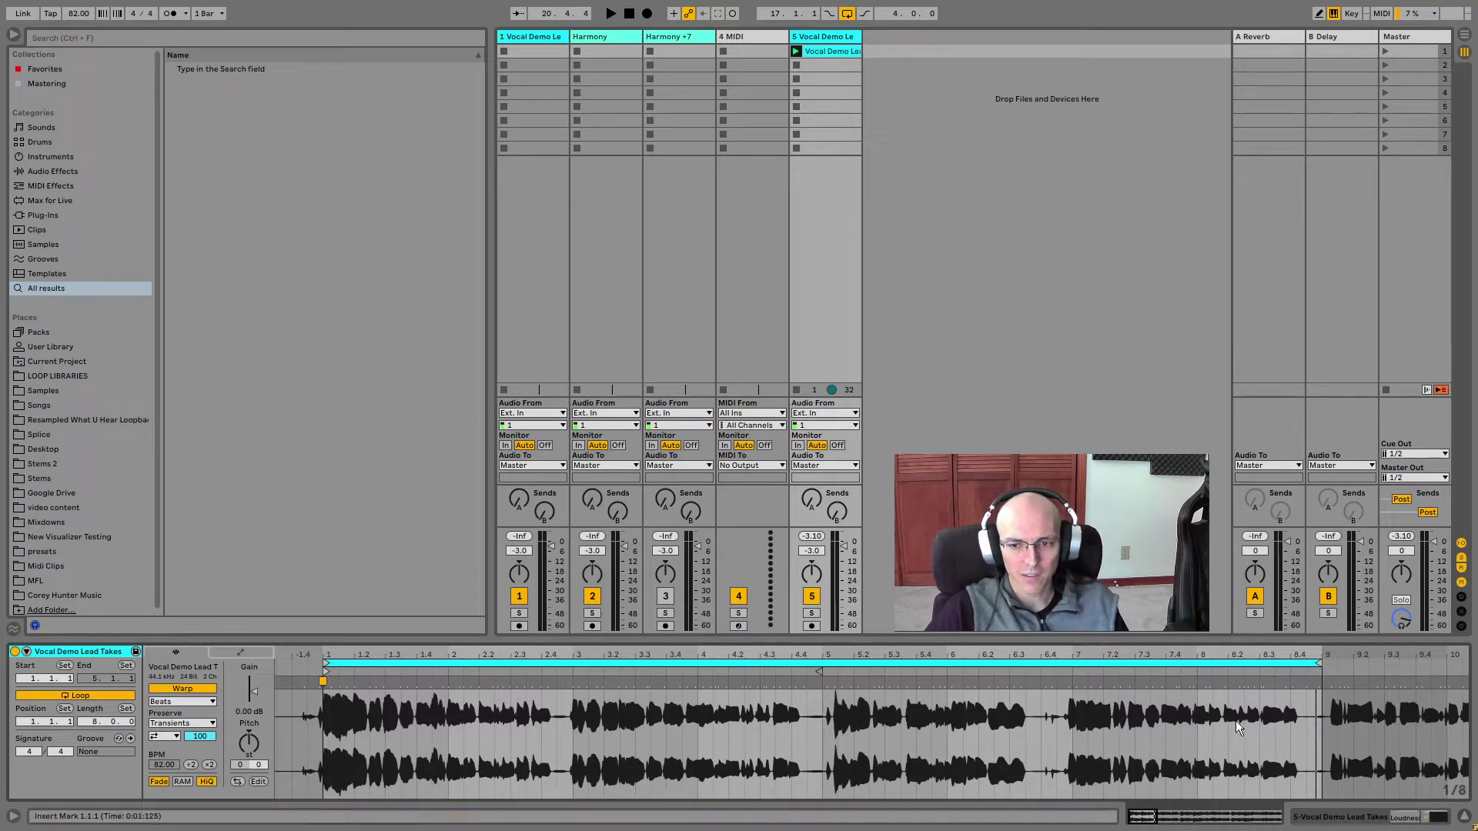
# - Examine the vocal waveform phrase by phrase, highlighting passages such as bars 3.1.1 to 5.1.1
pyautogui.moveTo(1274, 727); pyautogui.dragTo(1309, 727)
pyautogui.click(1129, 727)
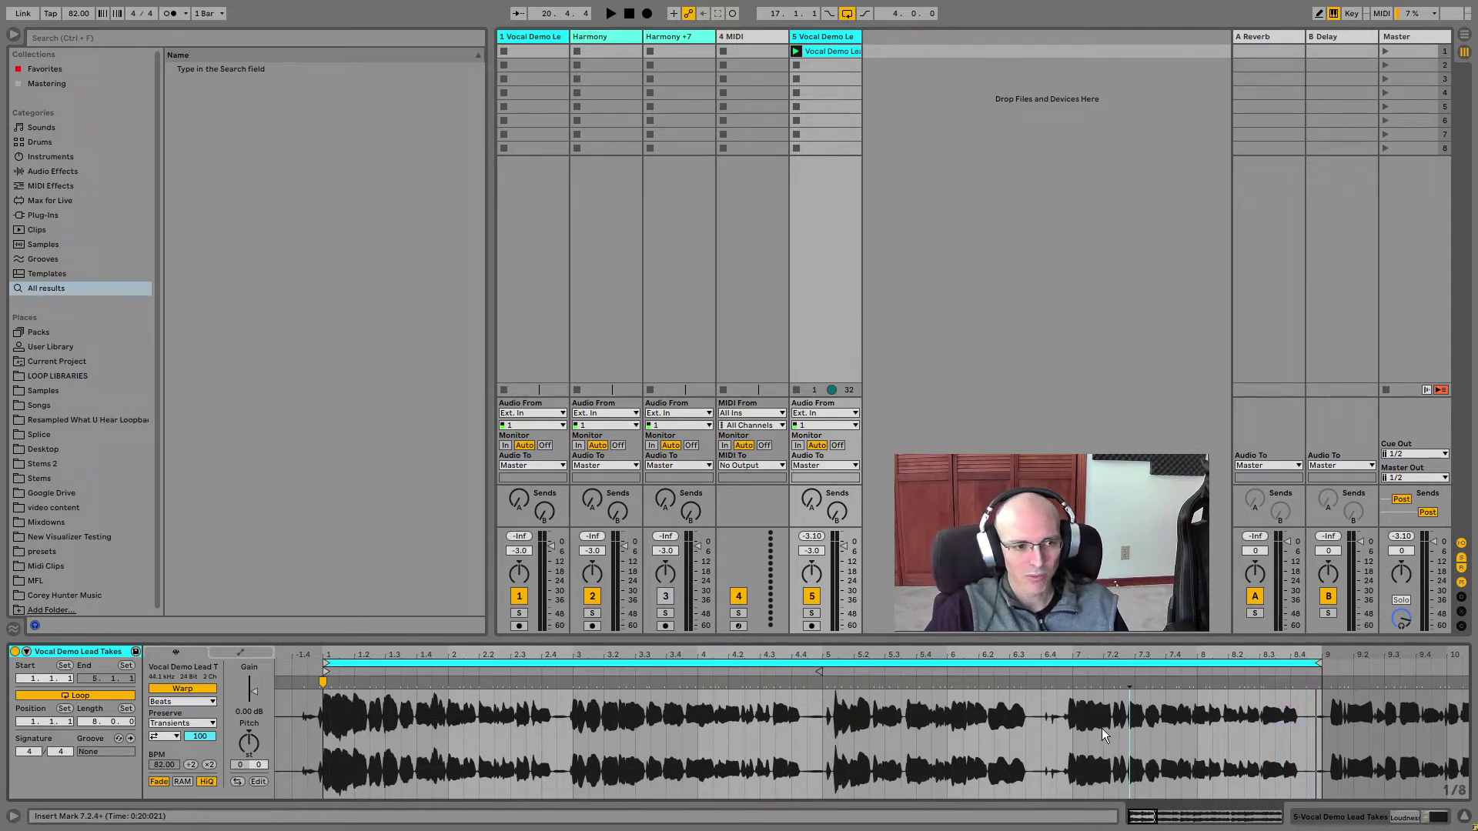
pyautogui.moveTo(1042, 723); pyautogui.dragTo(819, 722)
pyautogui.click(704, 722)
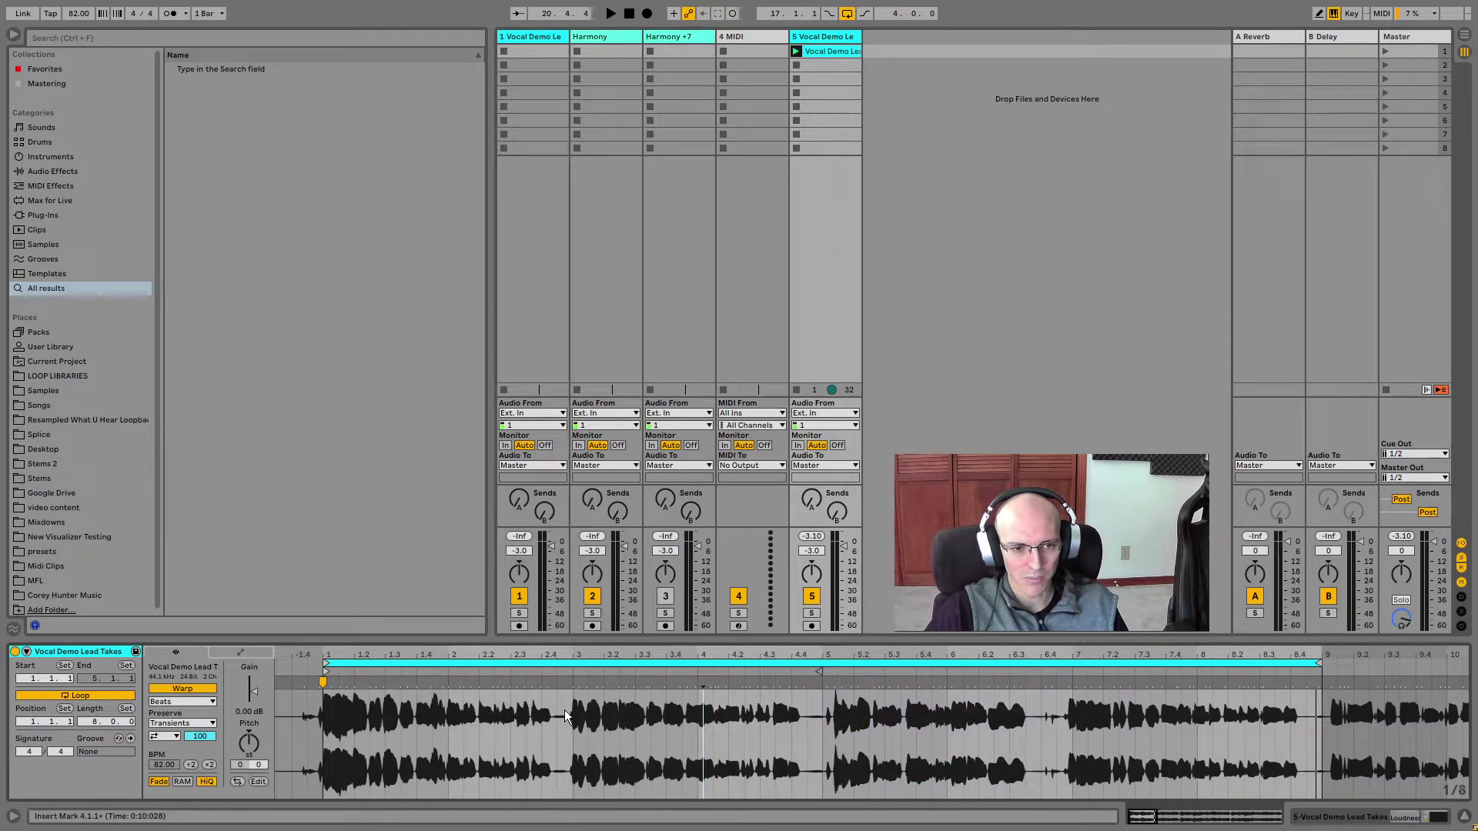
pyautogui.moveTo(566, 716); pyautogui.dragTo(822, 716)
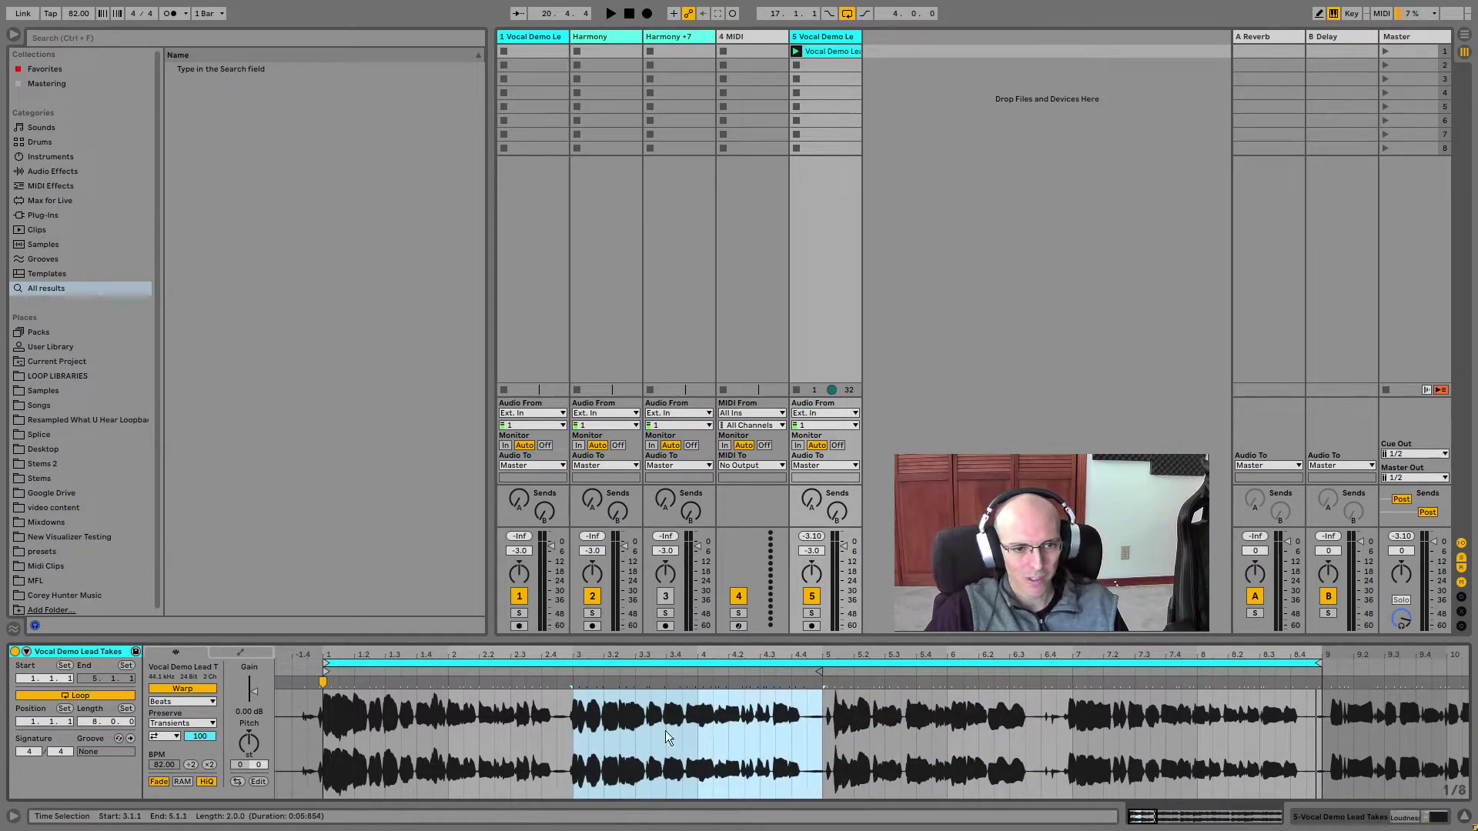
pyautogui.moveTo(375, 724); pyautogui.dragTo(456, 724)
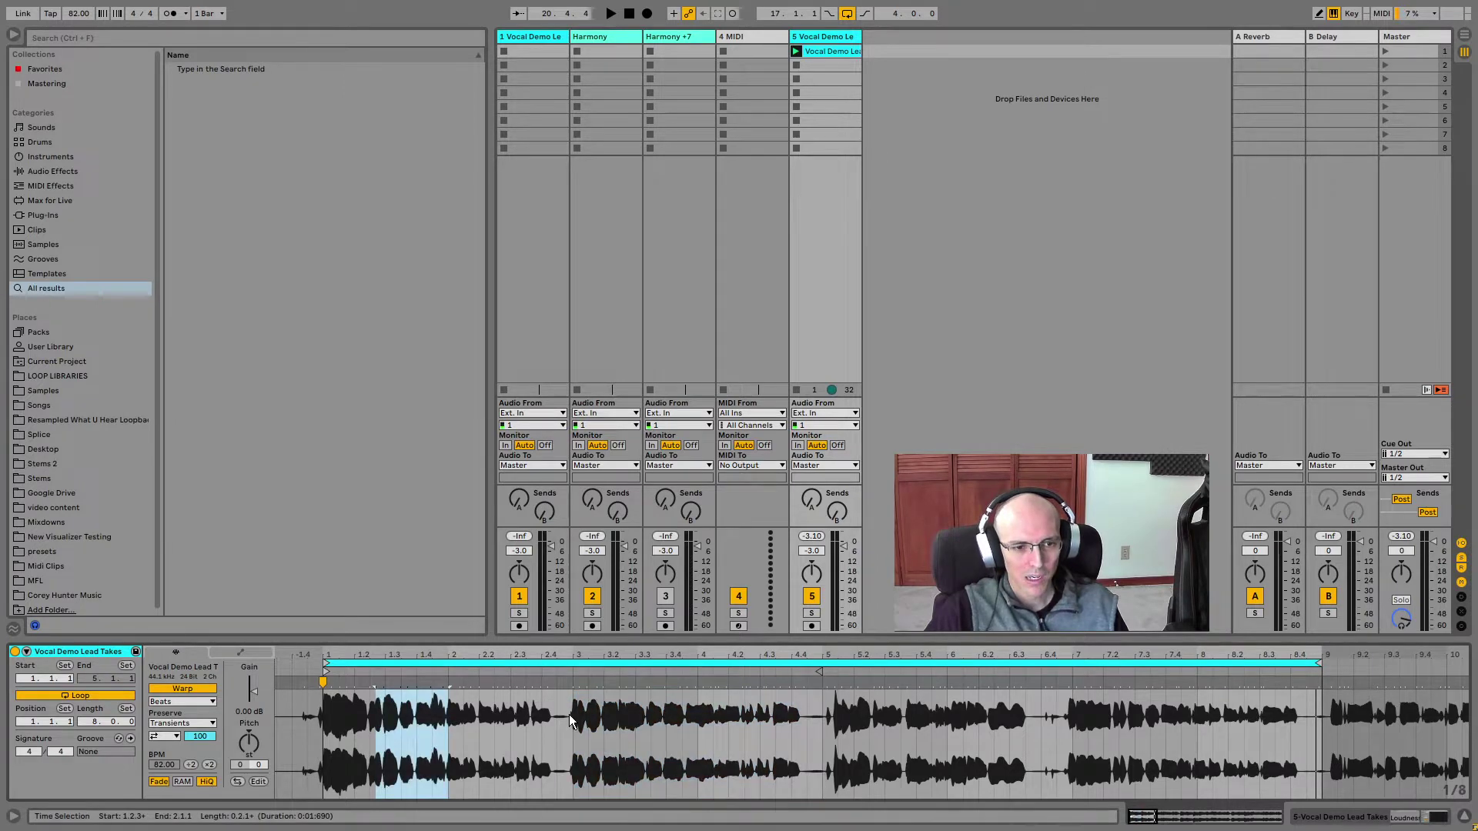
pyautogui.moveTo(606, 718); pyautogui.dragTo(551, 716)
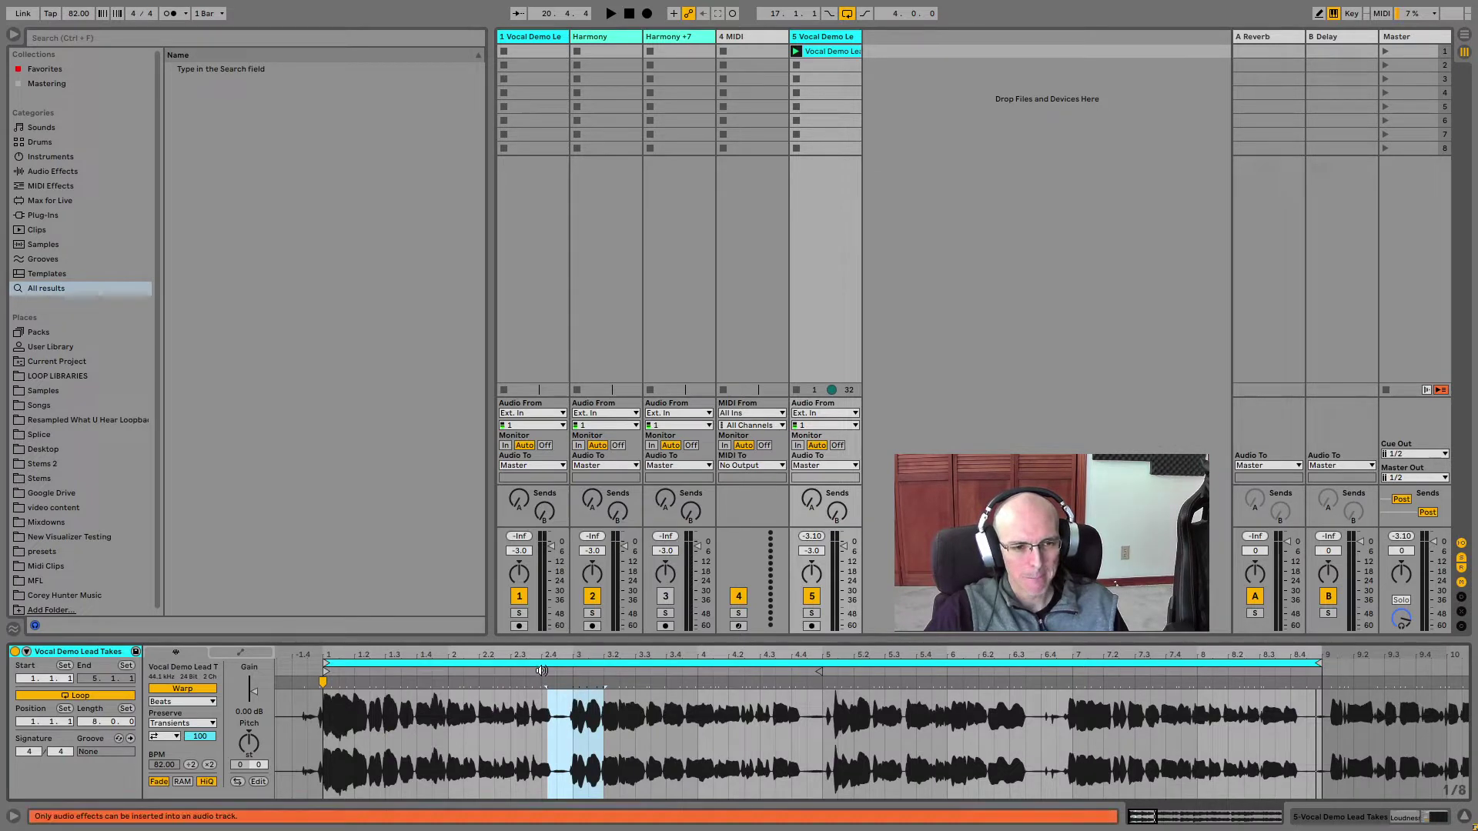
# - Listen to a short passage of the vocal clip and stop playback
pyautogui.click(542, 670)
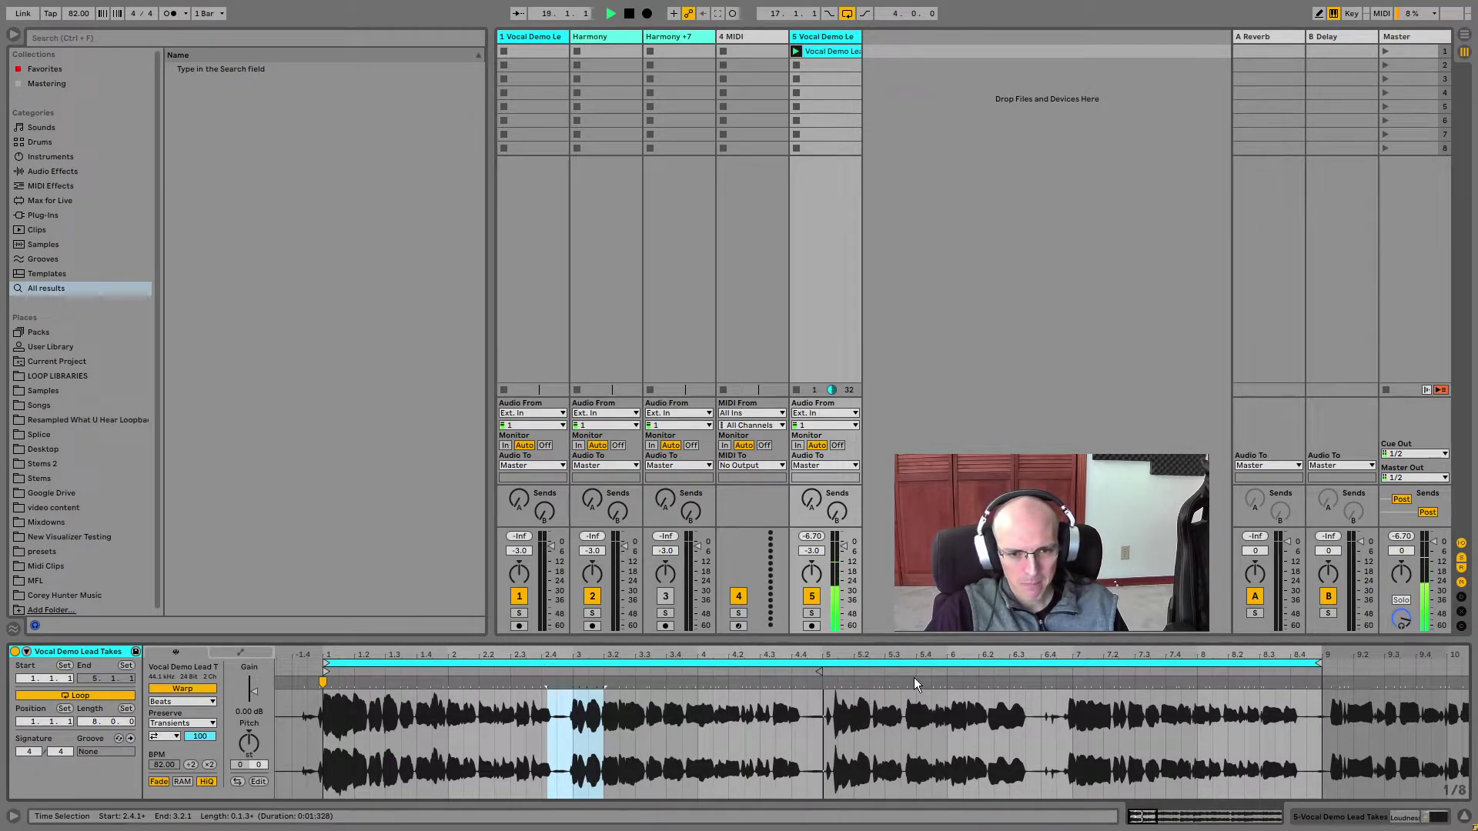
pyautogui.press('space')
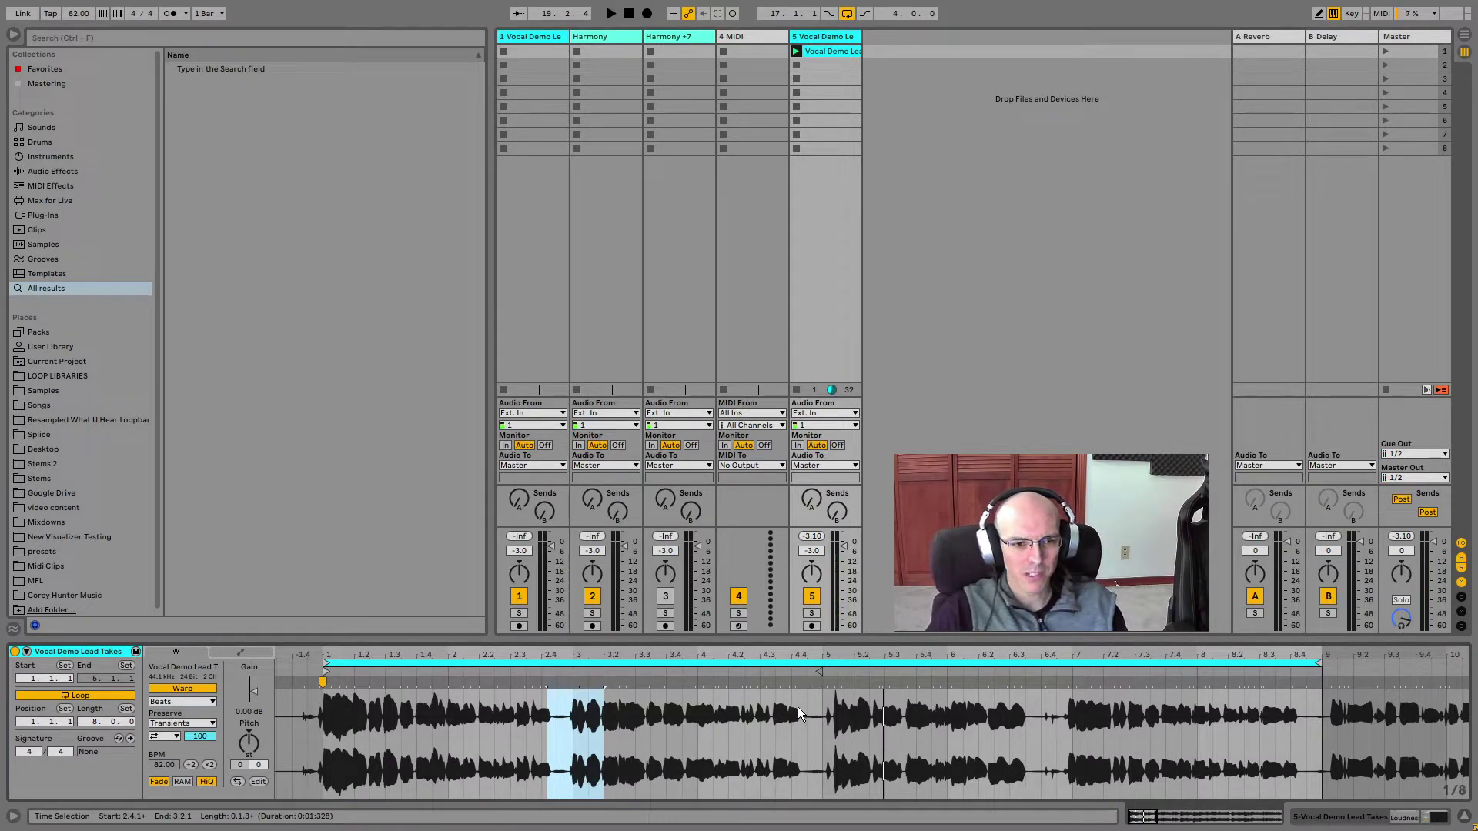
pyautogui.click(608, 730)
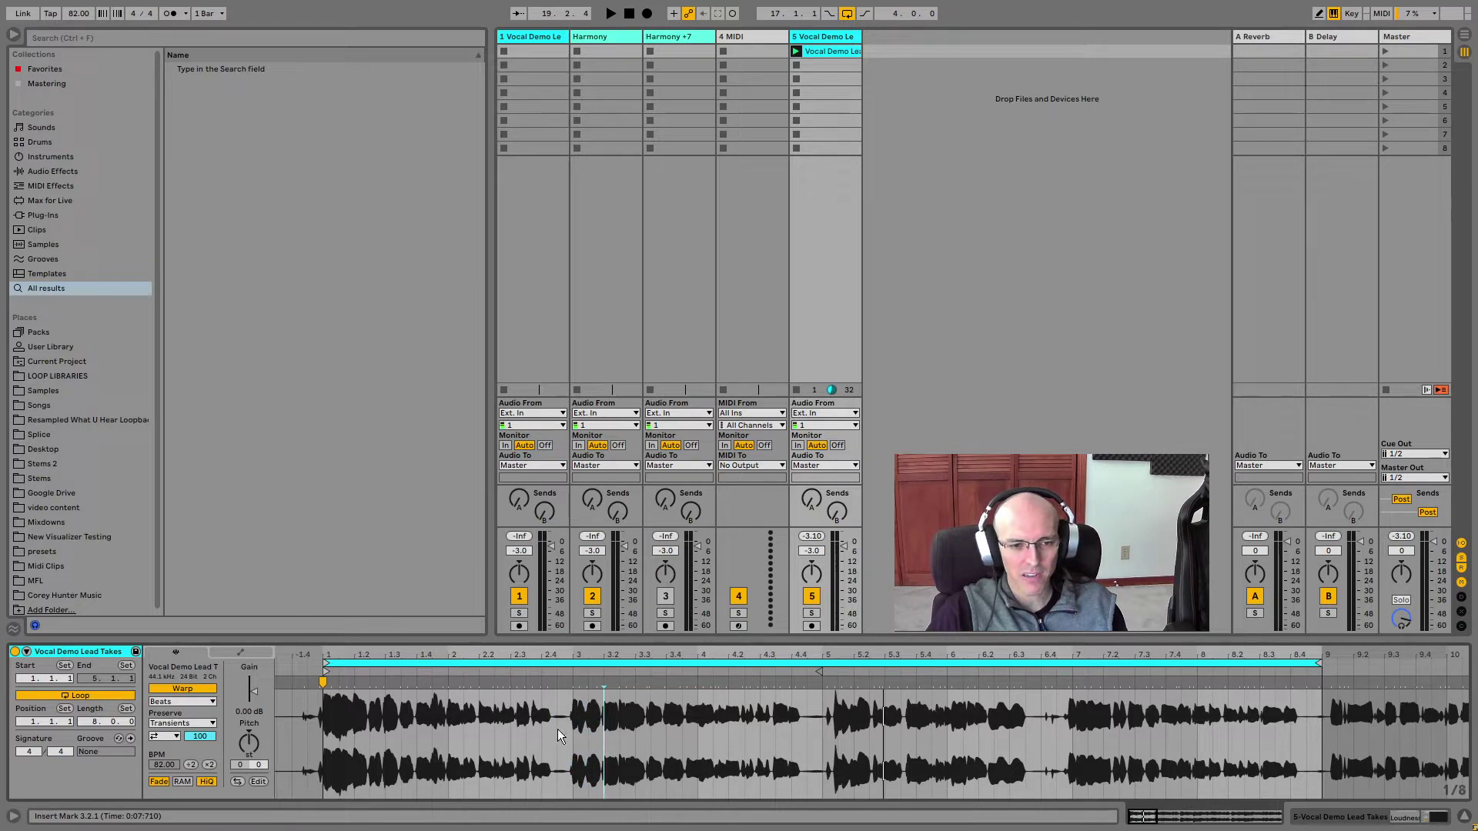
pyautogui.click(416, 736)
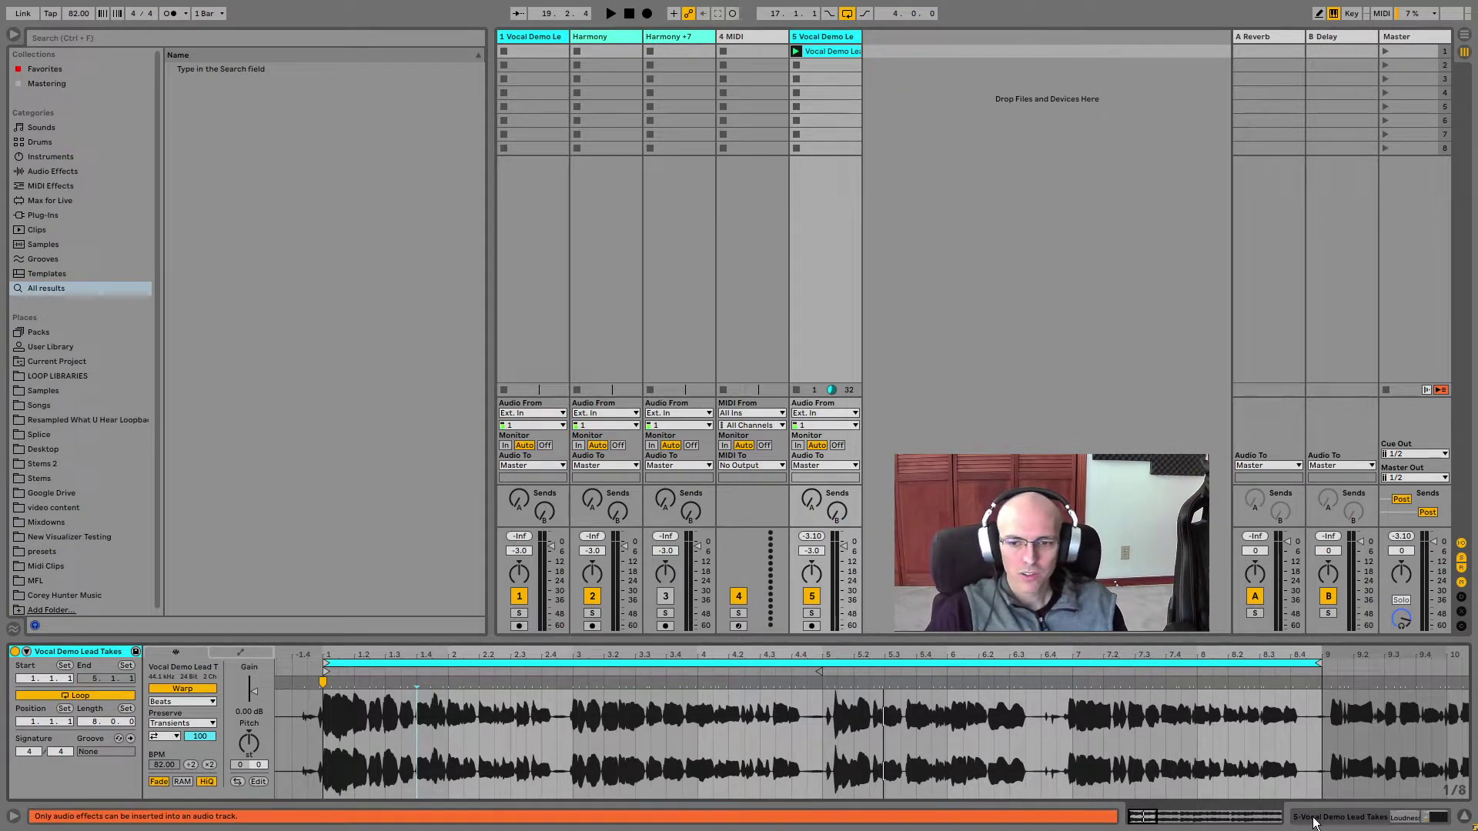
# - Select the 4 MIDI track and move the webcam window up into the empty drop area, showing its border only while moving it
pyautogui.hotkey('shift', 'Tab')
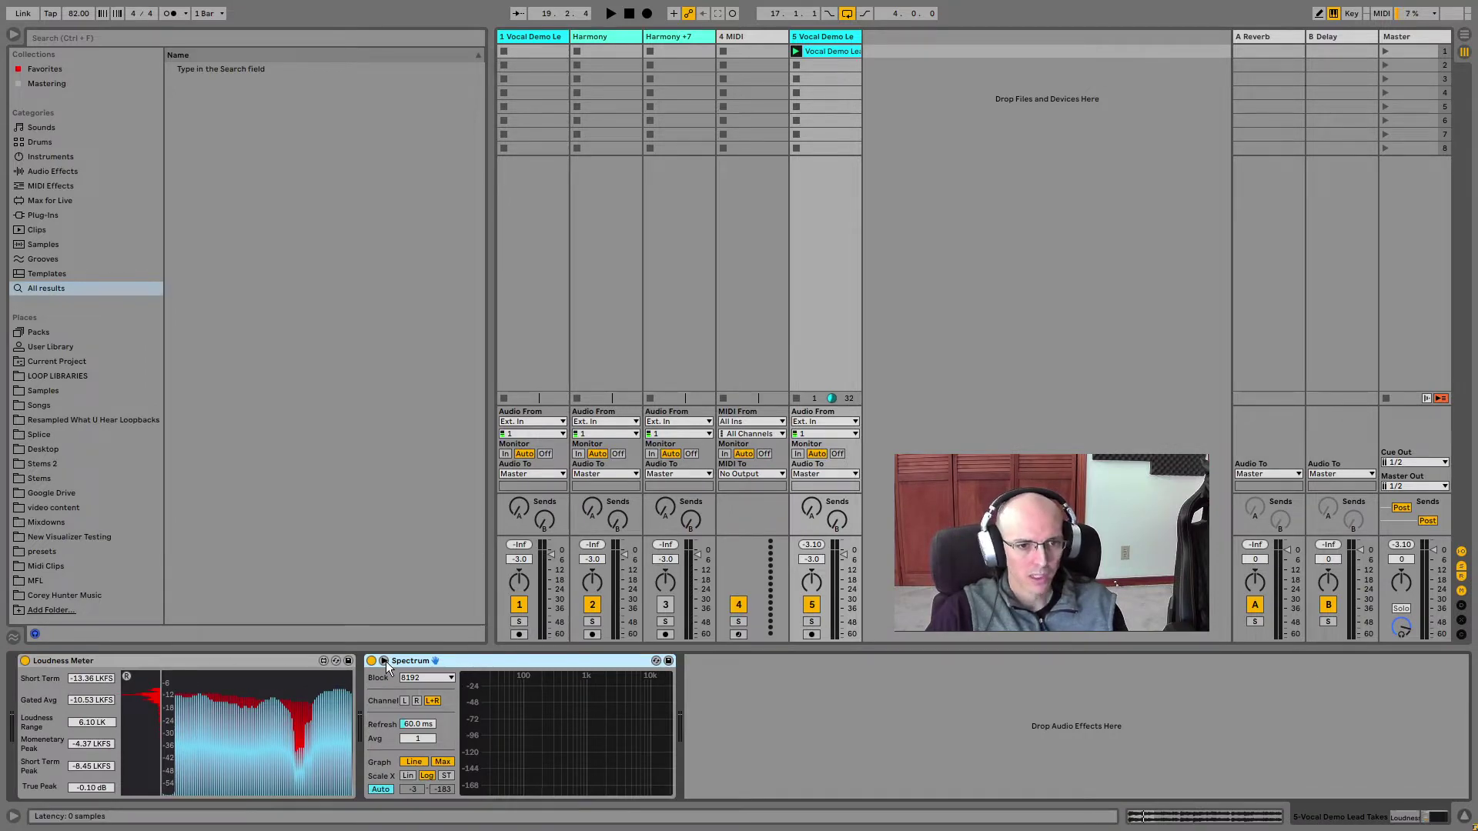
pyautogui.click(741, 34)
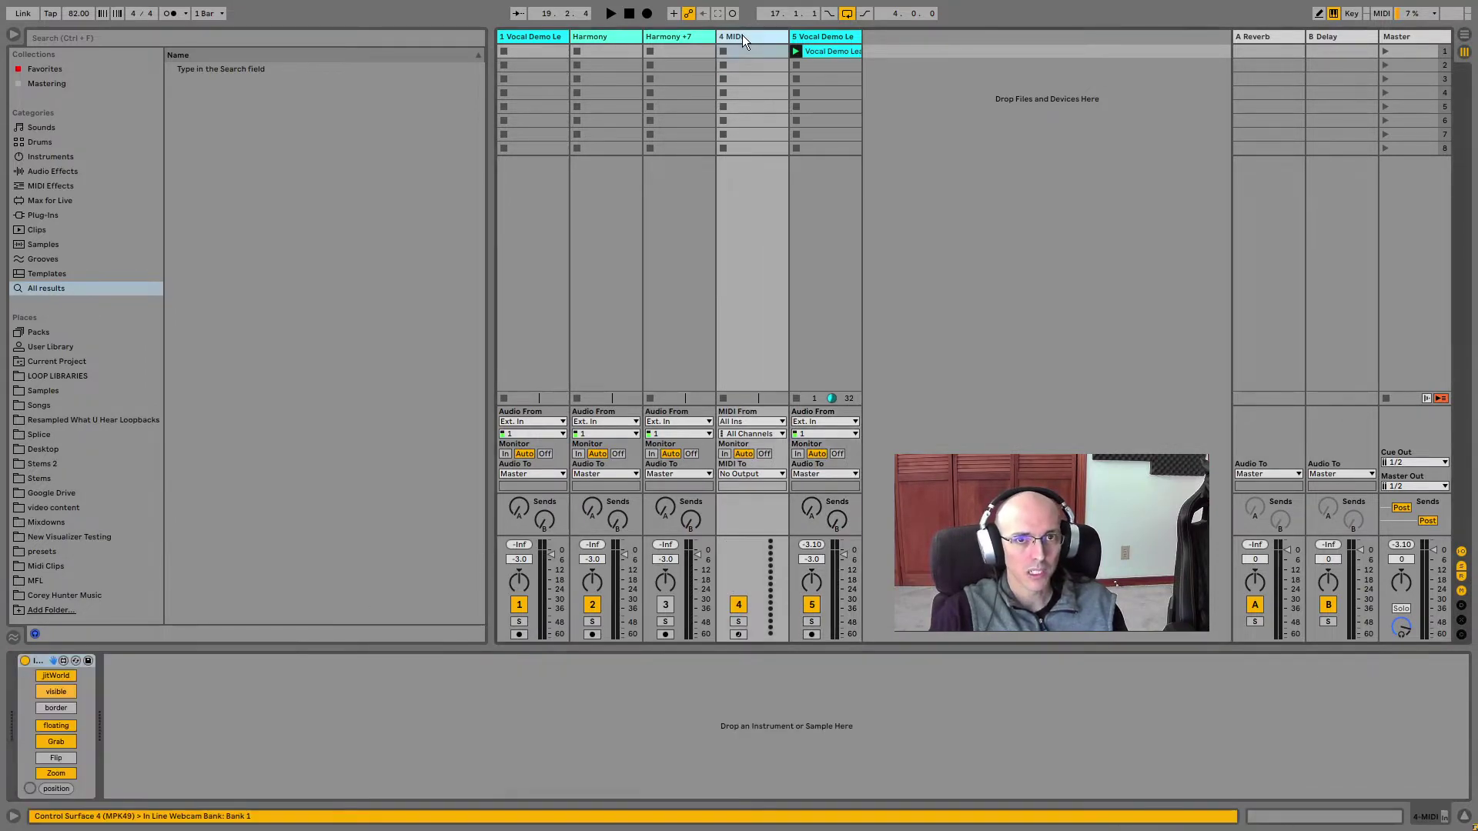
pyautogui.click(56, 708)
pyautogui.moveTo(973, 448); pyautogui.dragTo(958, 121)
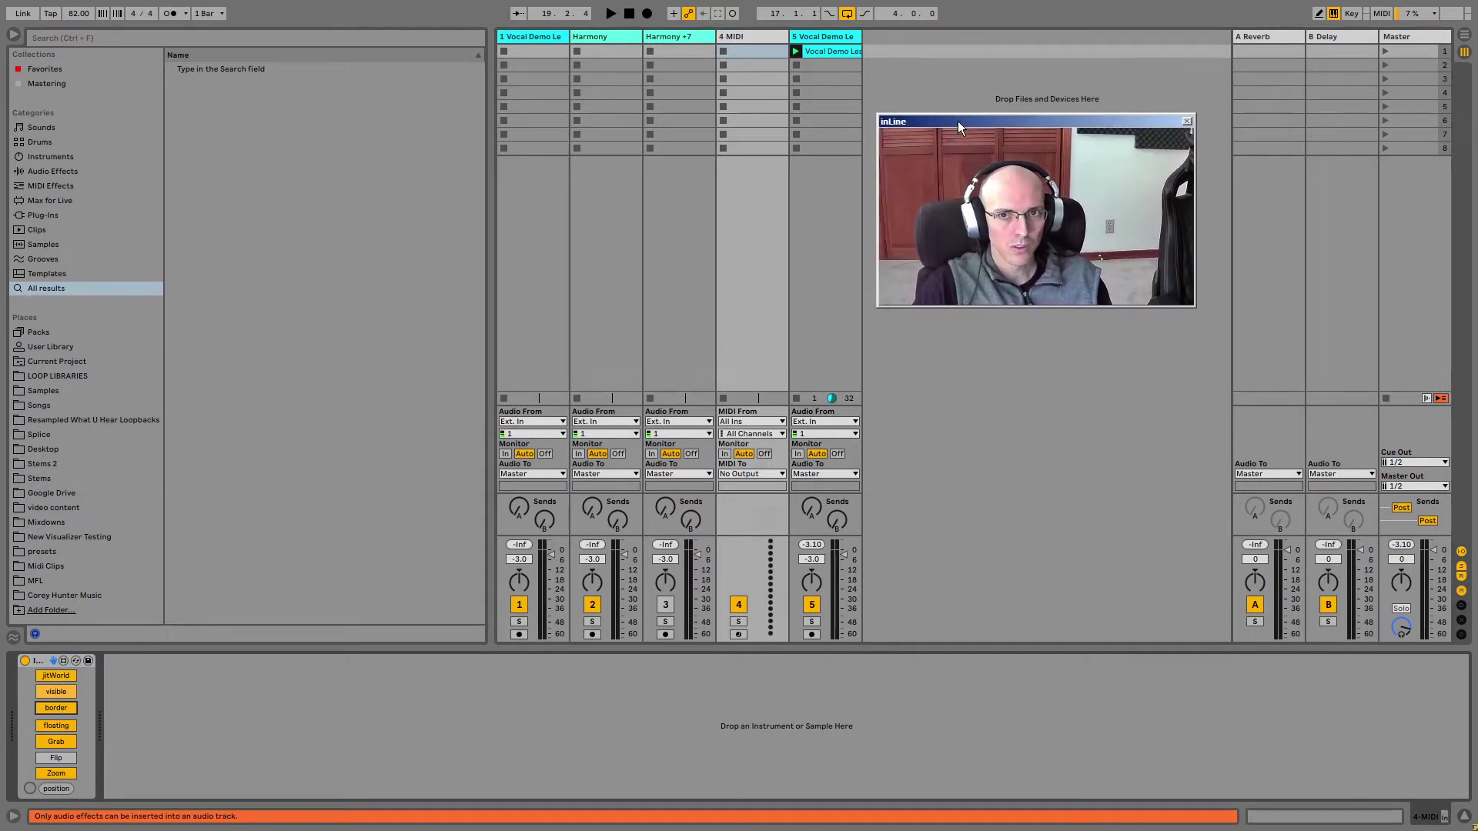
pyautogui.click(54, 708)
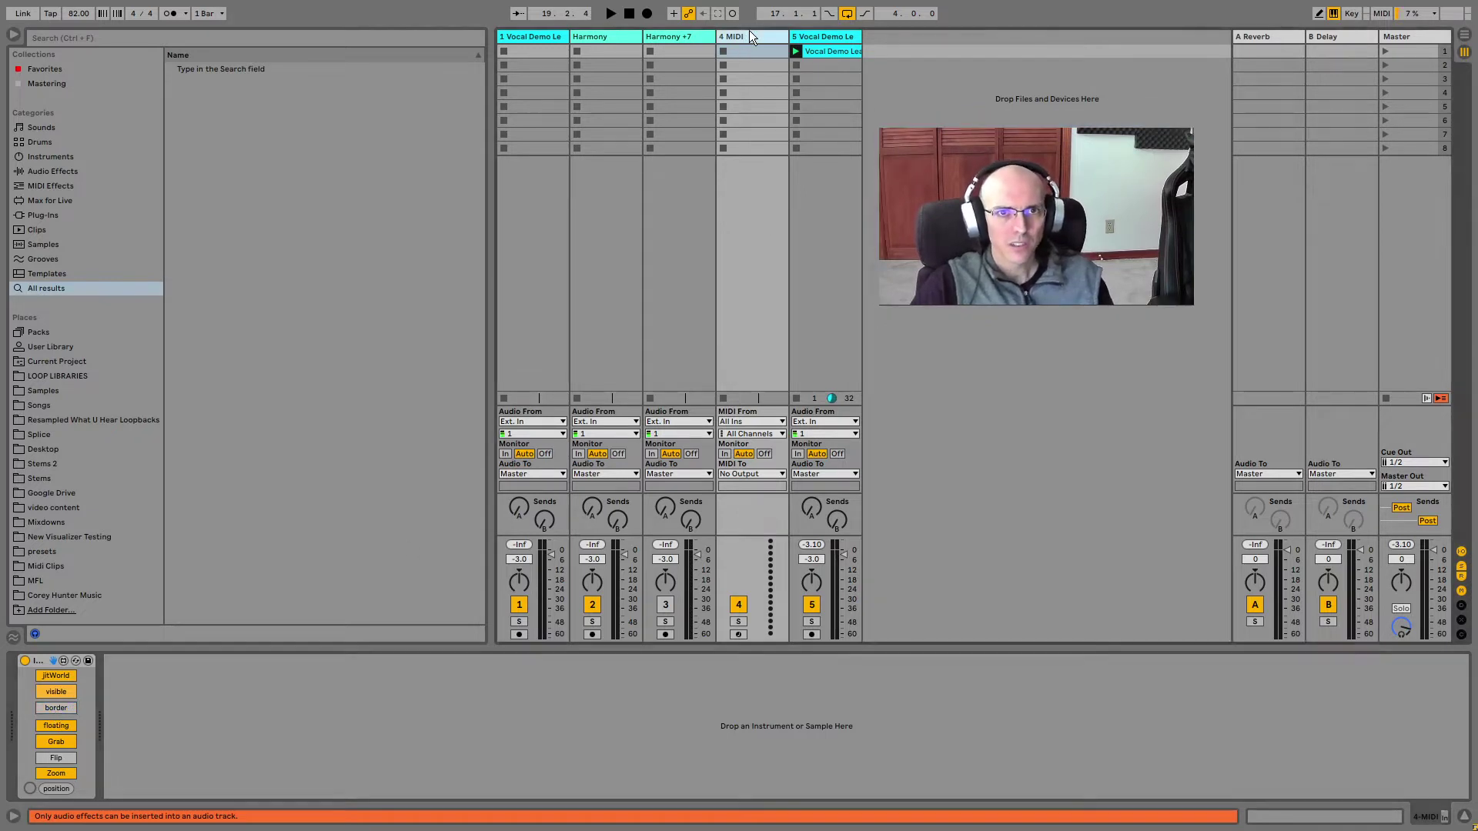
# - Return to track 5's devices and expand the Spectrum display into the large view above the device chain
pyautogui.click(834, 37)
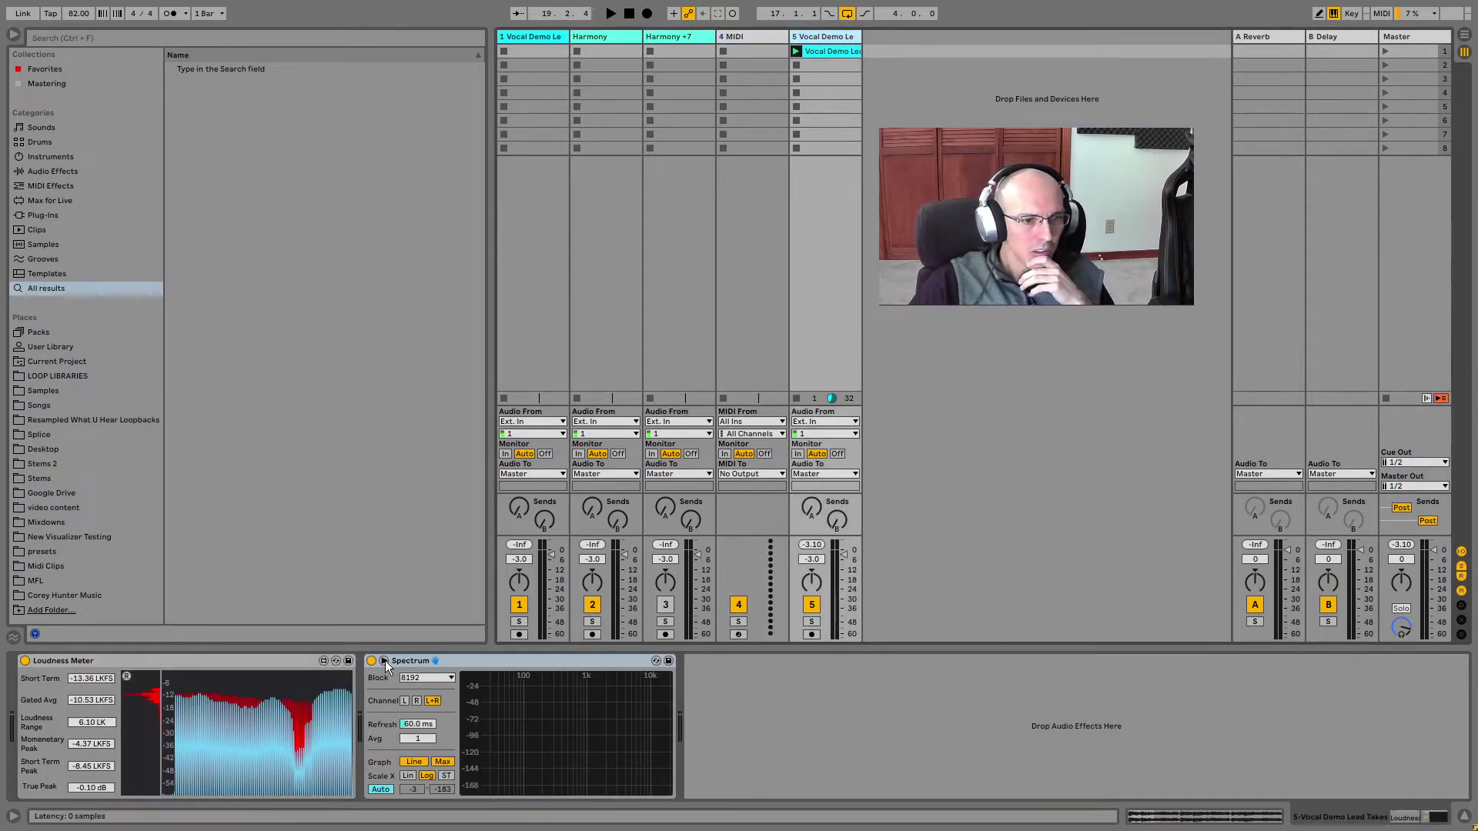
pyautogui.click(383, 660)
pyautogui.moveTo(735, 508); pyautogui.dragTo(732, 437)
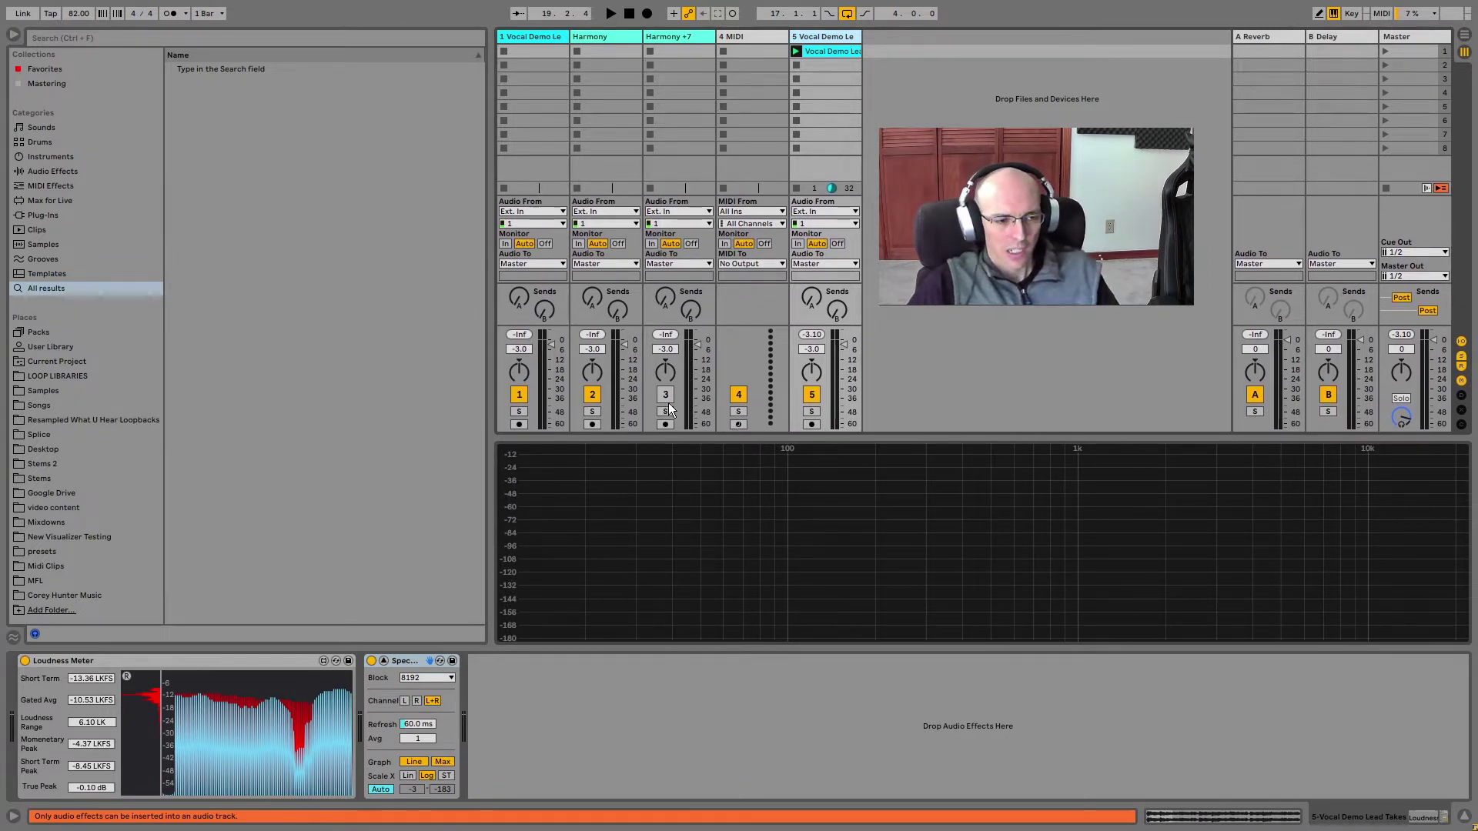
# - Review track 5's vocal clip and metering devices, and examine the finished lead vocal chain on track 1
pyautogui.click(814, 49)
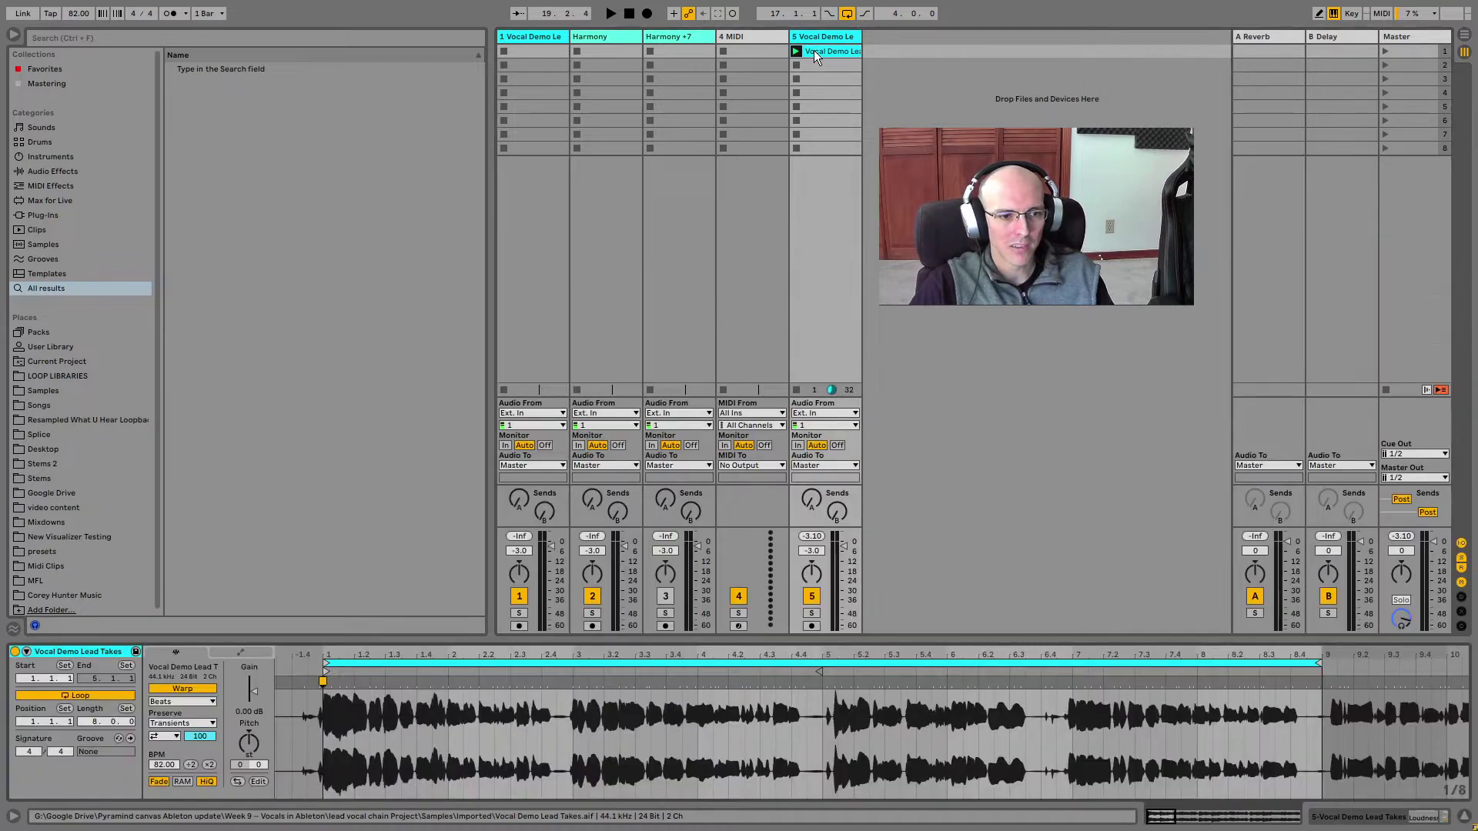
pyautogui.click(1344, 817)
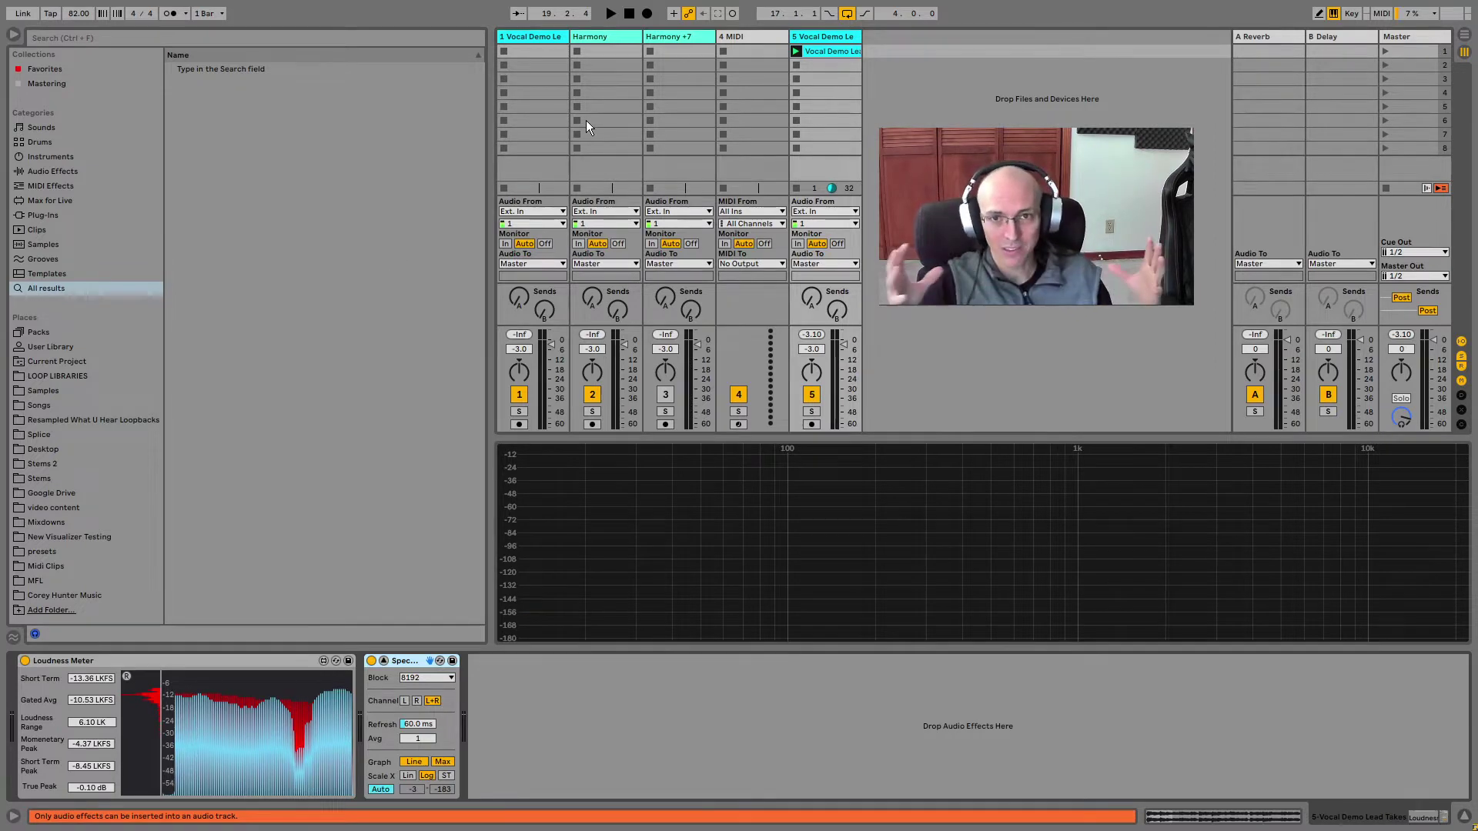
pyautogui.click(521, 37)
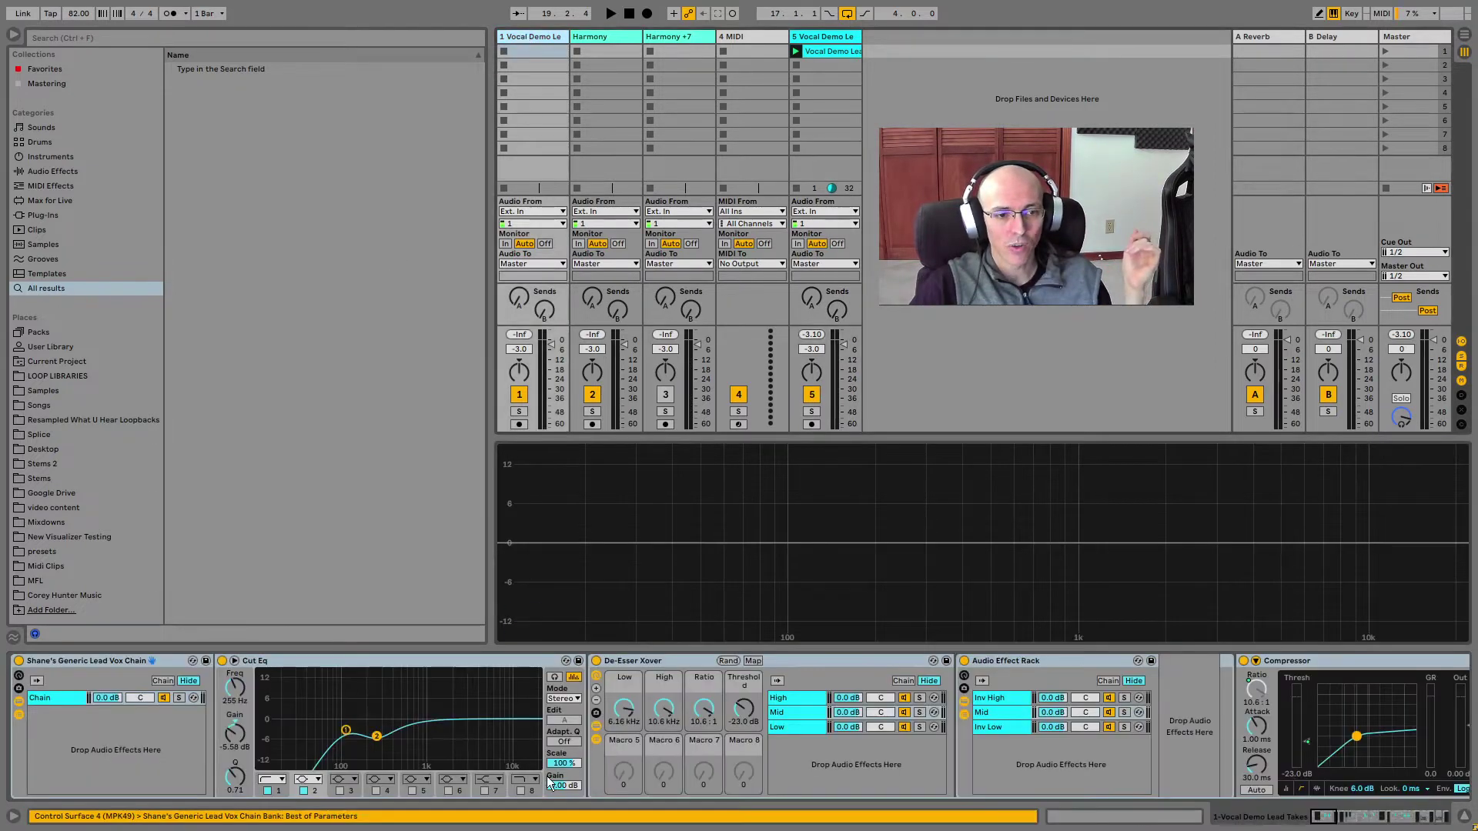
pyautogui.moveTo(1328, 816)
pyautogui.mouseDown()
pyautogui.moveTo(1439, 818)
pyautogui.moveTo(1321, 818)
pyautogui.mouseUp()
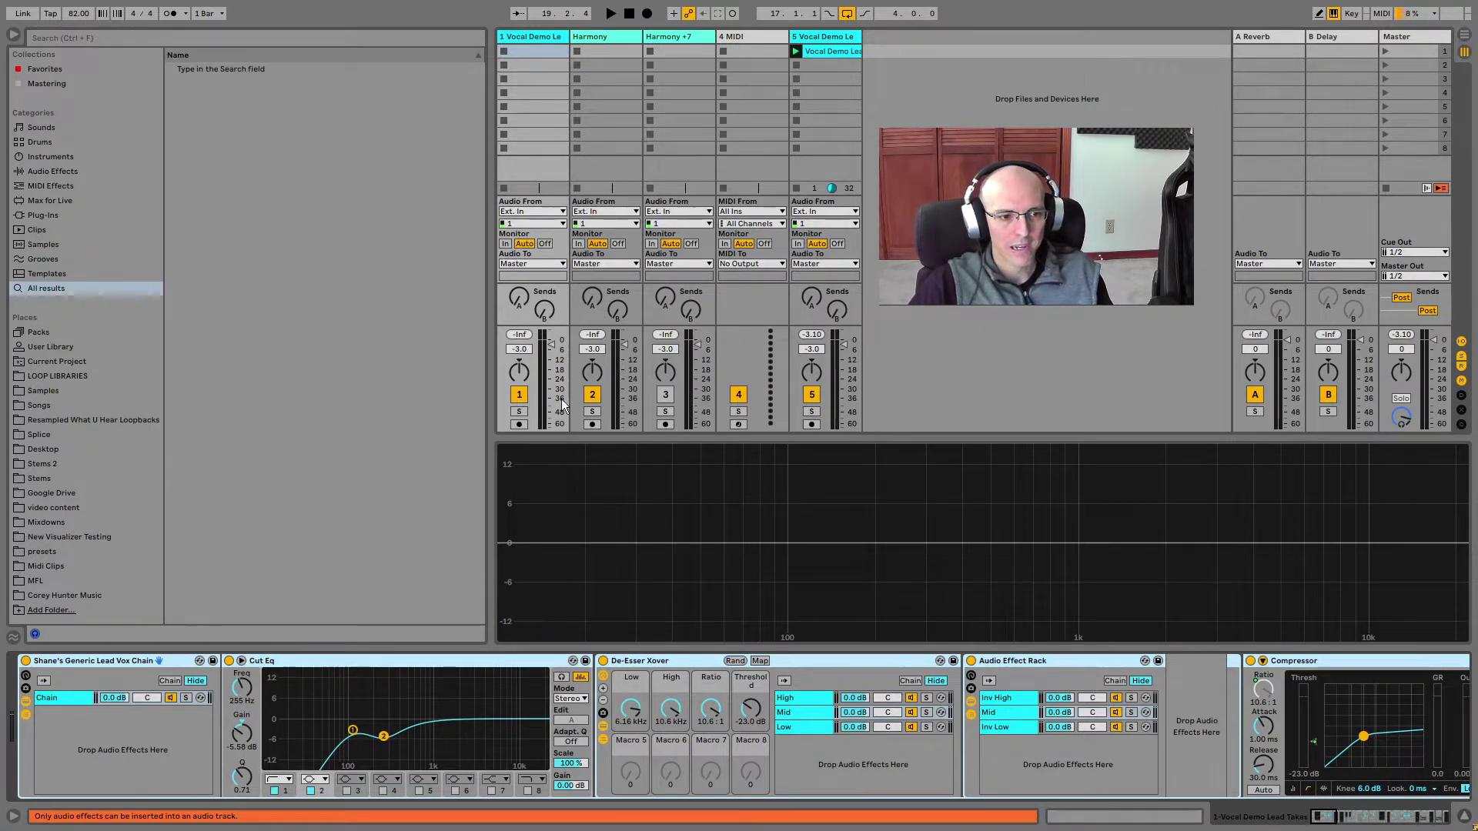
# - Search the browser for "eq" and add EQ Eight at the start of track 5's device chain, before the Loudness Meter
pyautogui.click(807, 36)
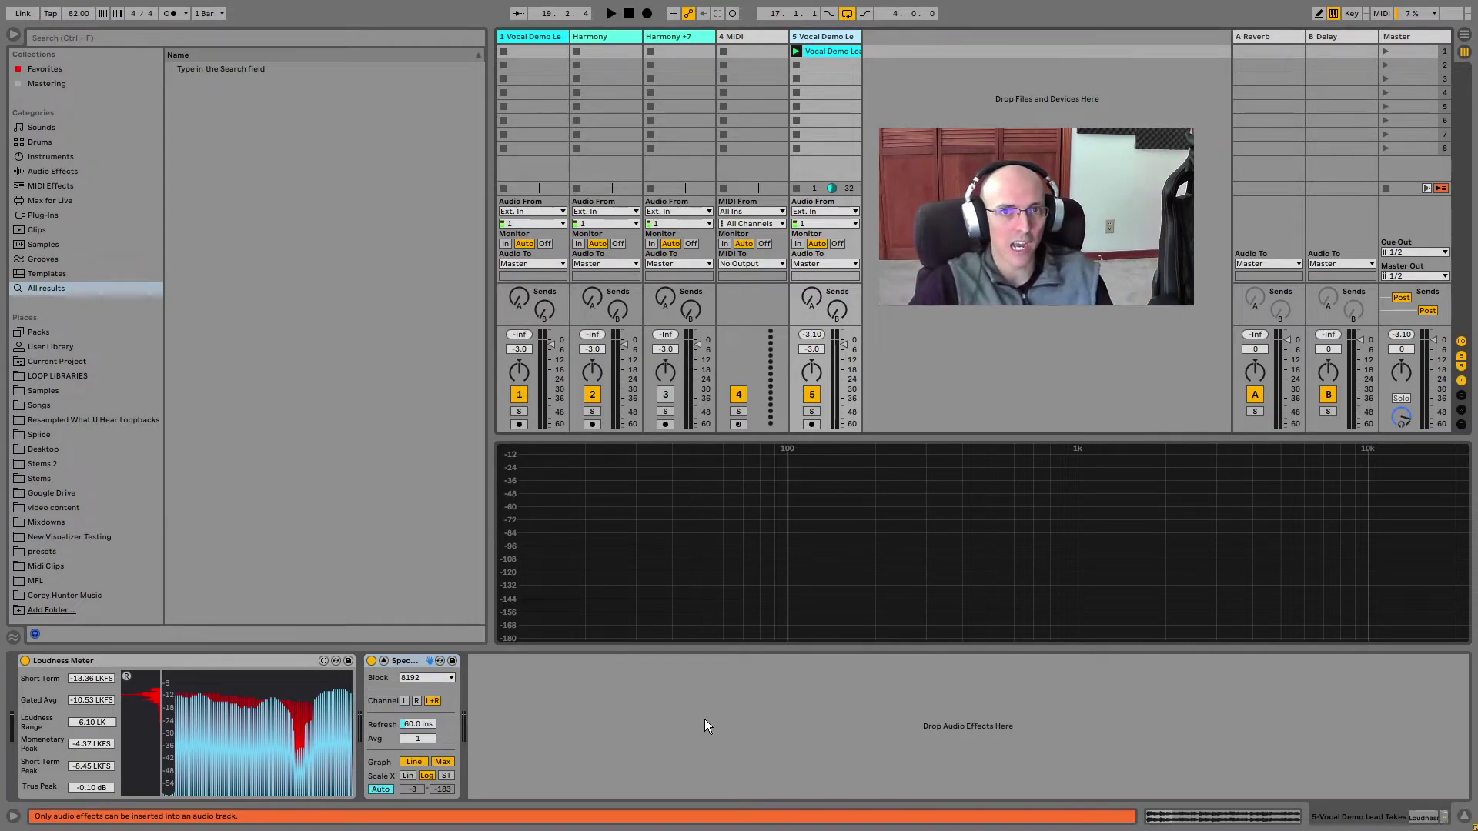
pyautogui.click(60, 38)
pyautogui.write('eq')
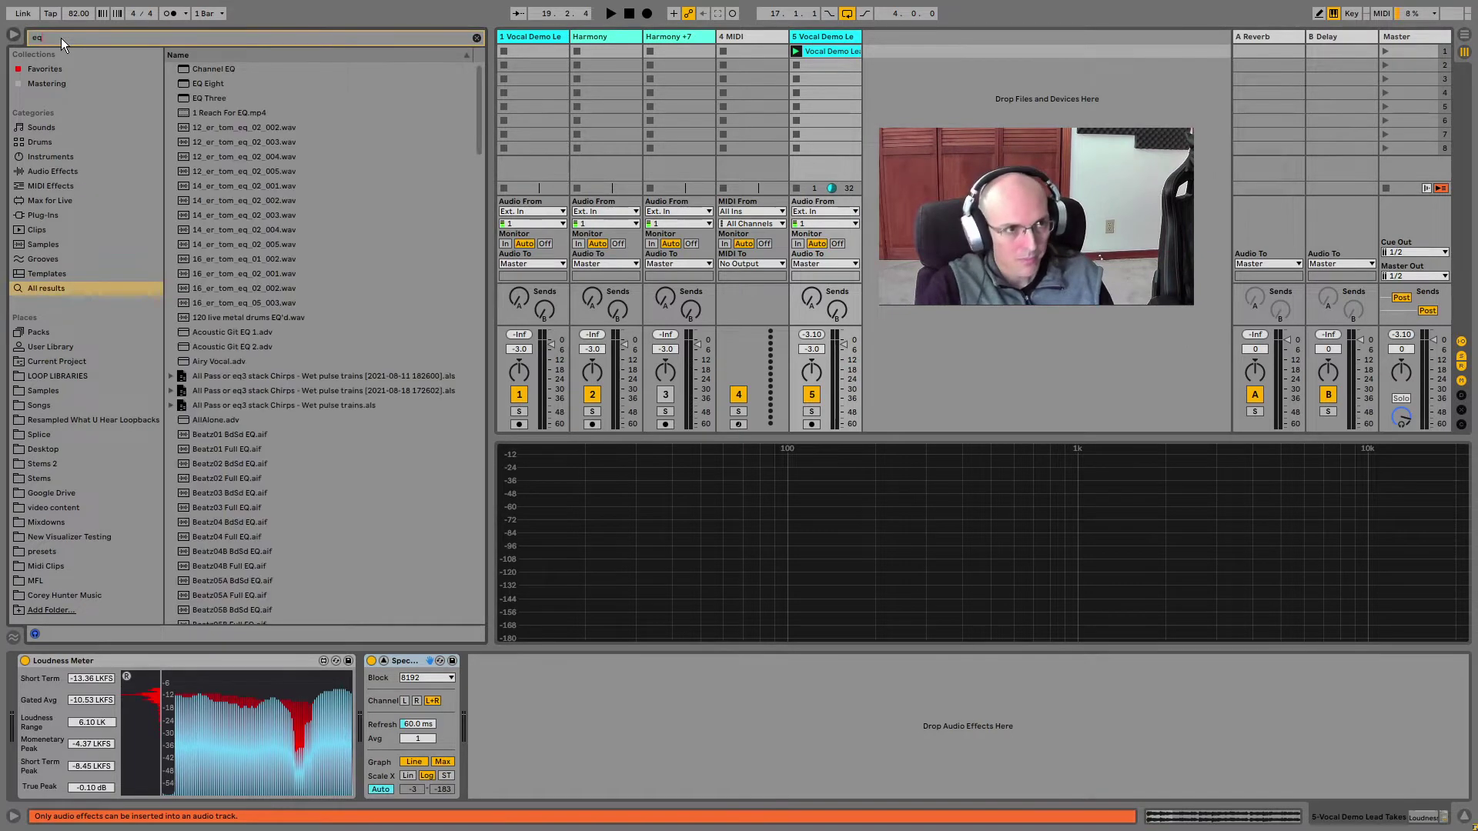
pyautogui.moveTo(200, 82); pyautogui.dragTo(68, 682)
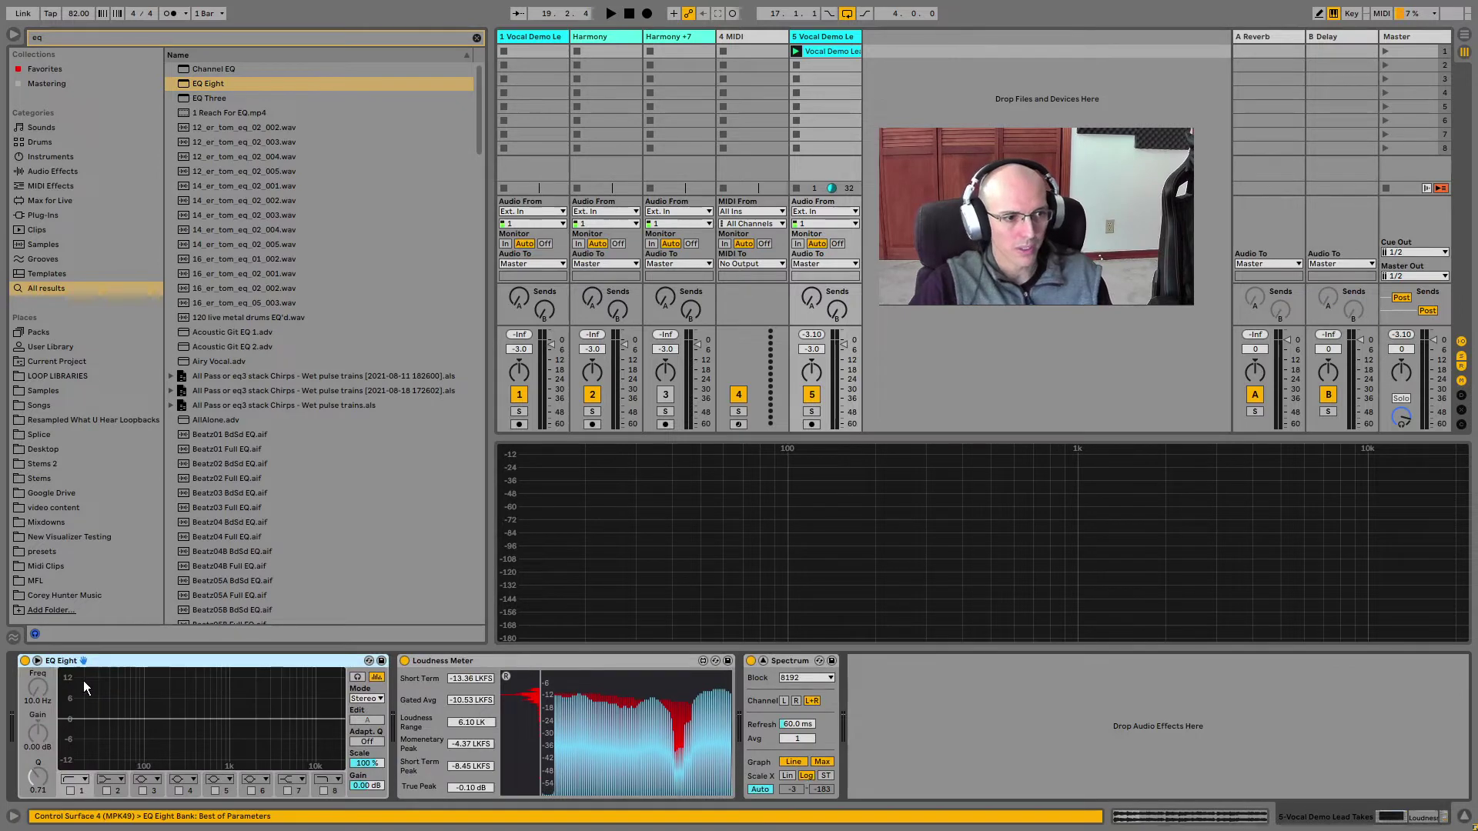
# - Turn on Oversampling for the EQ Eight and check that the option is active
pyautogui.rightClick(134, 659)
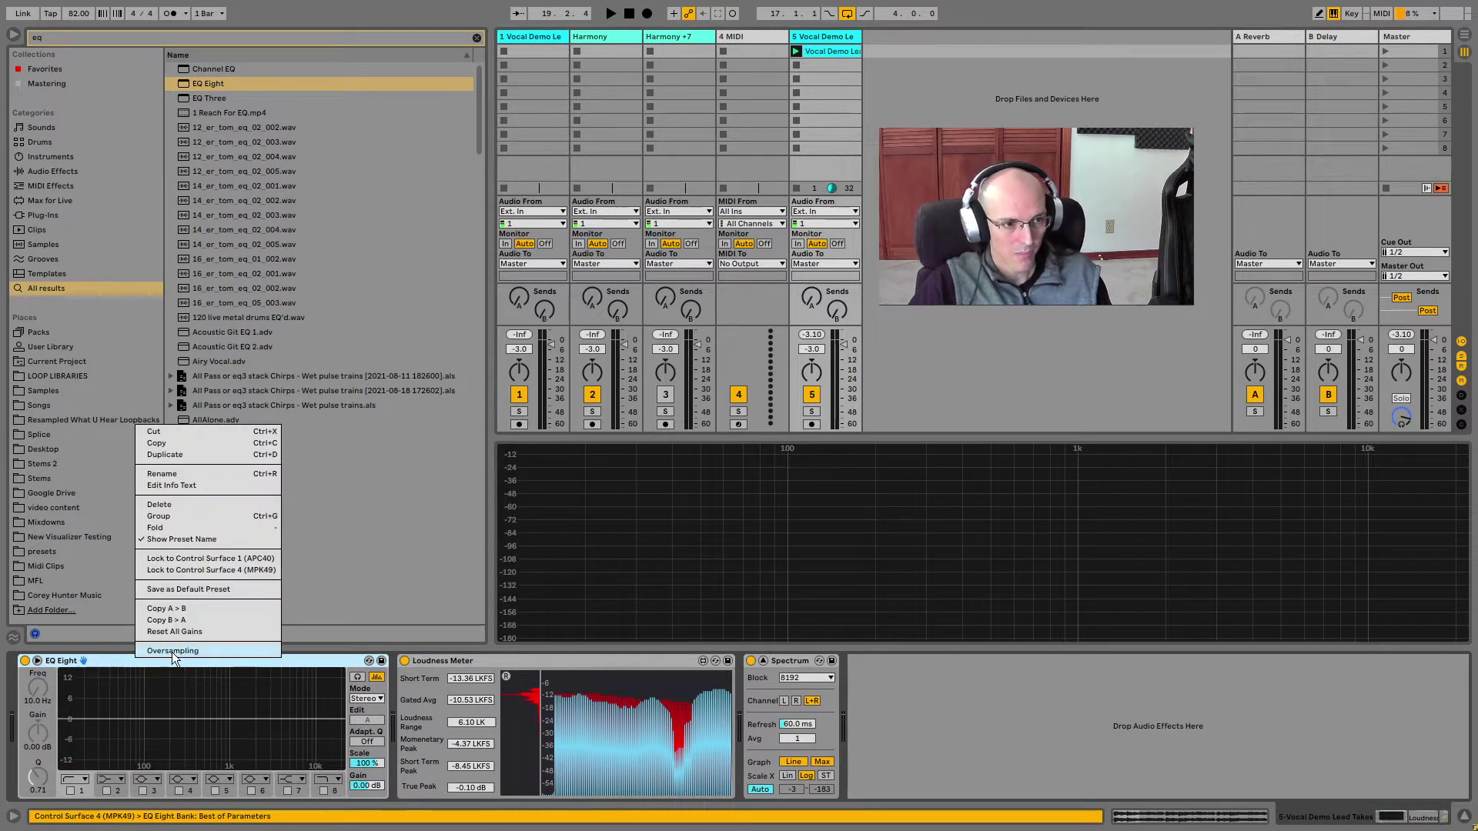
pyautogui.click(173, 653)
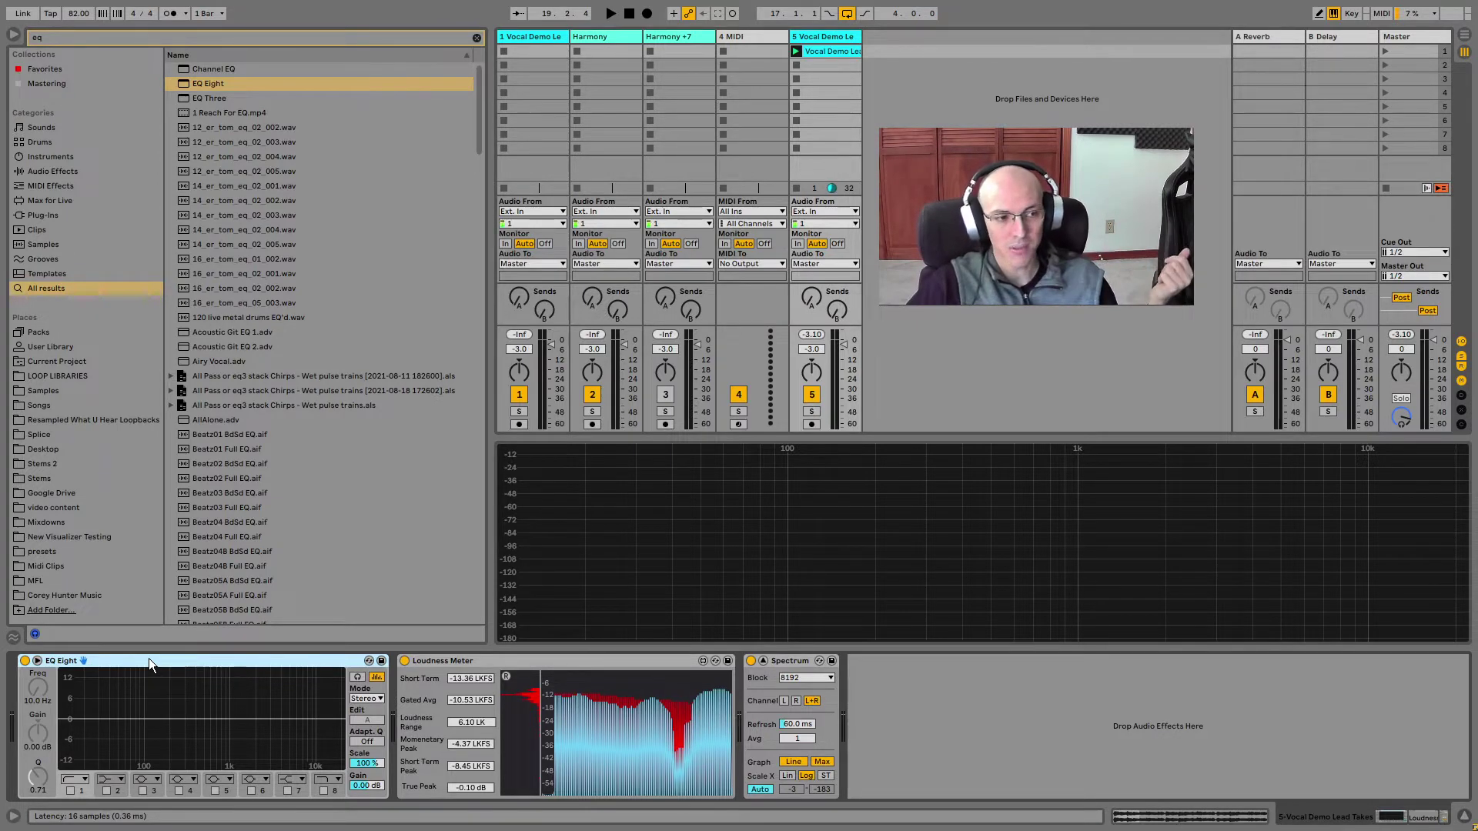
pyautogui.rightClick(150, 657)
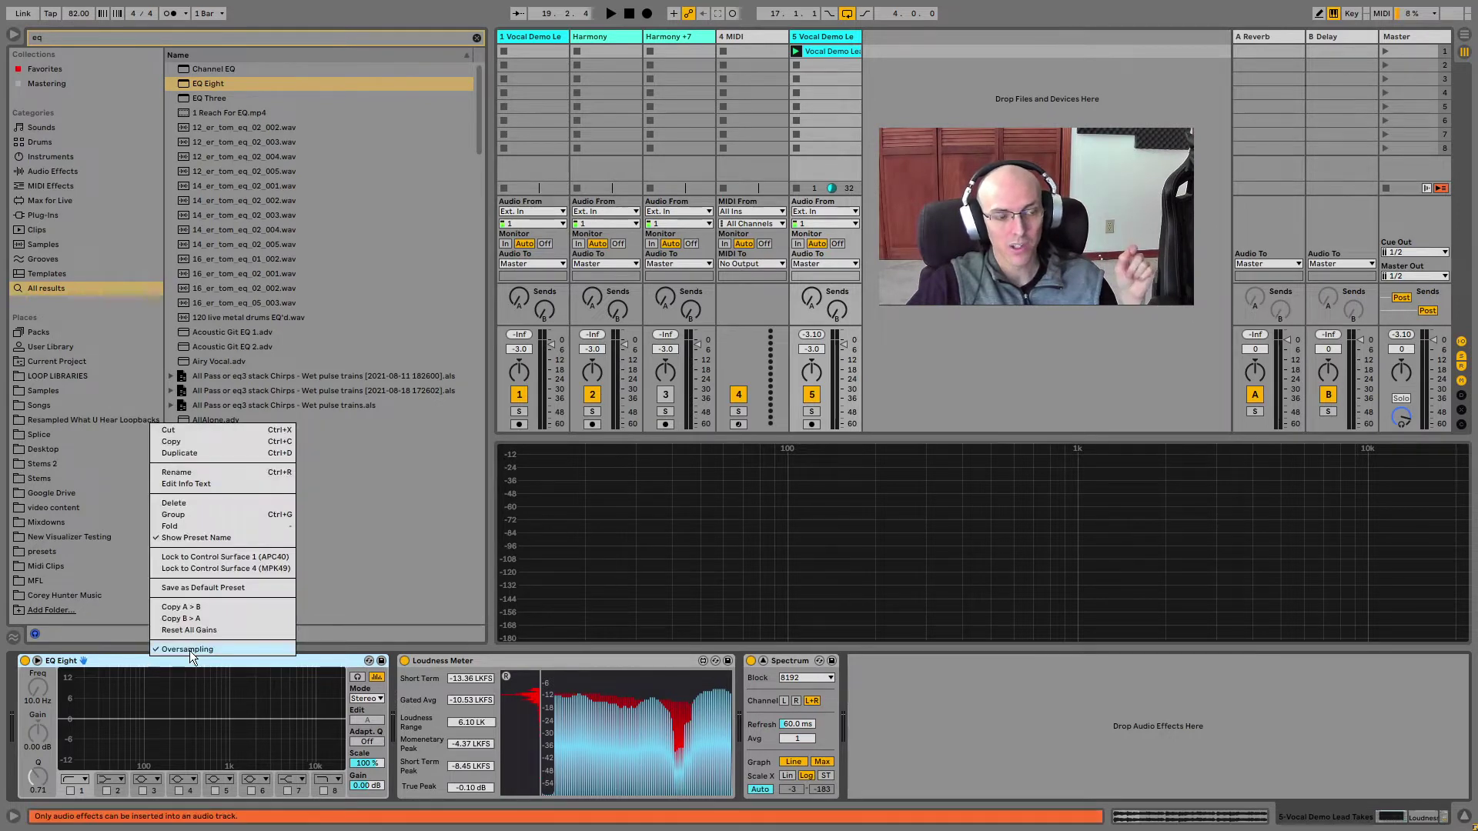
pyautogui.click(119, 661)
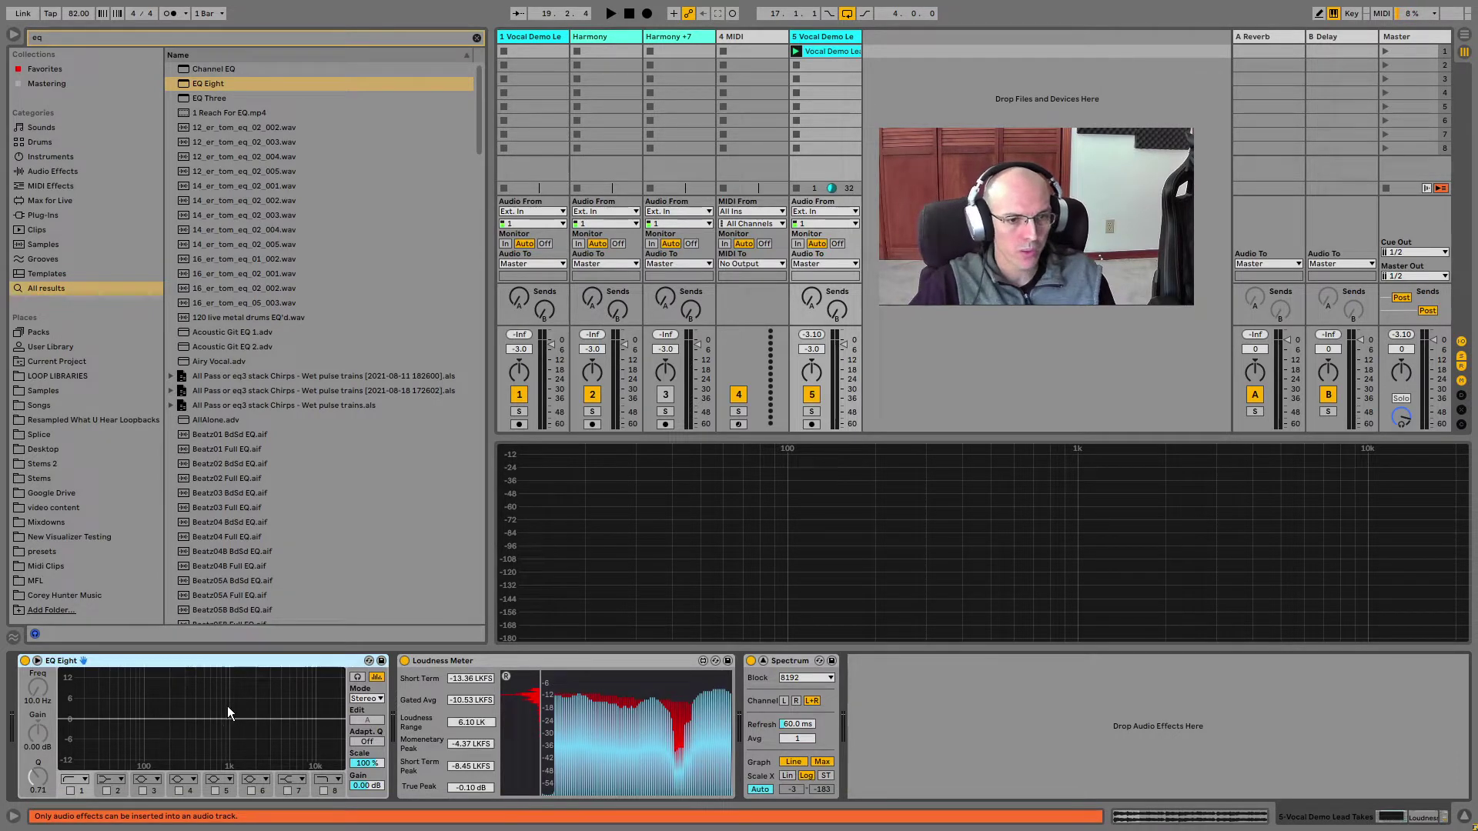
# - While playing the vocal, enable EQ Eight's band 3 and shape it into a -4.34 dB cut at 255 Hz
pyautogui.press('space')
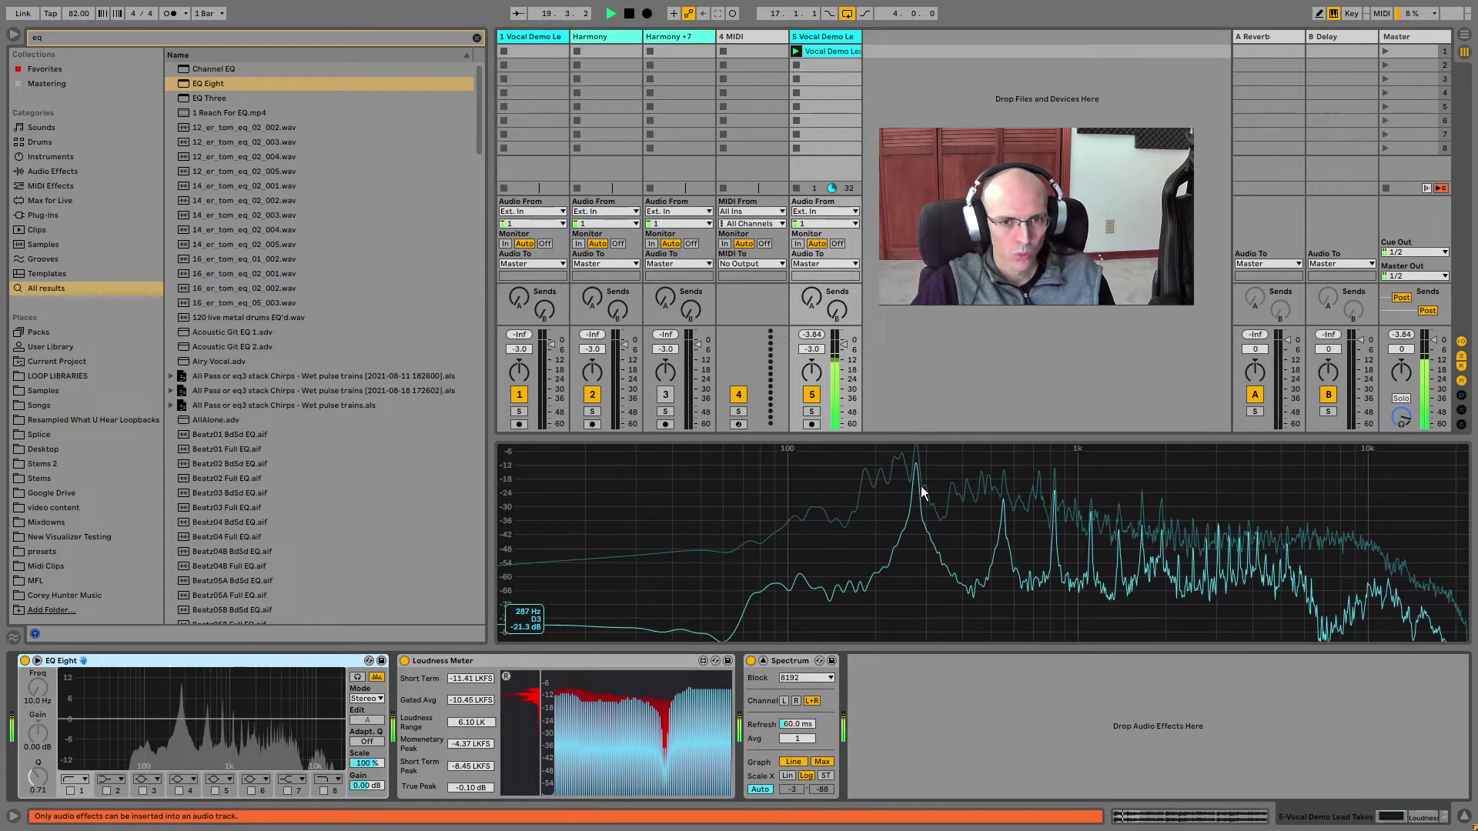
pyautogui.click(142, 791)
pyautogui.moveTo(228, 718); pyautogui.dragTo(178, 732)
pyautogui.press('space')
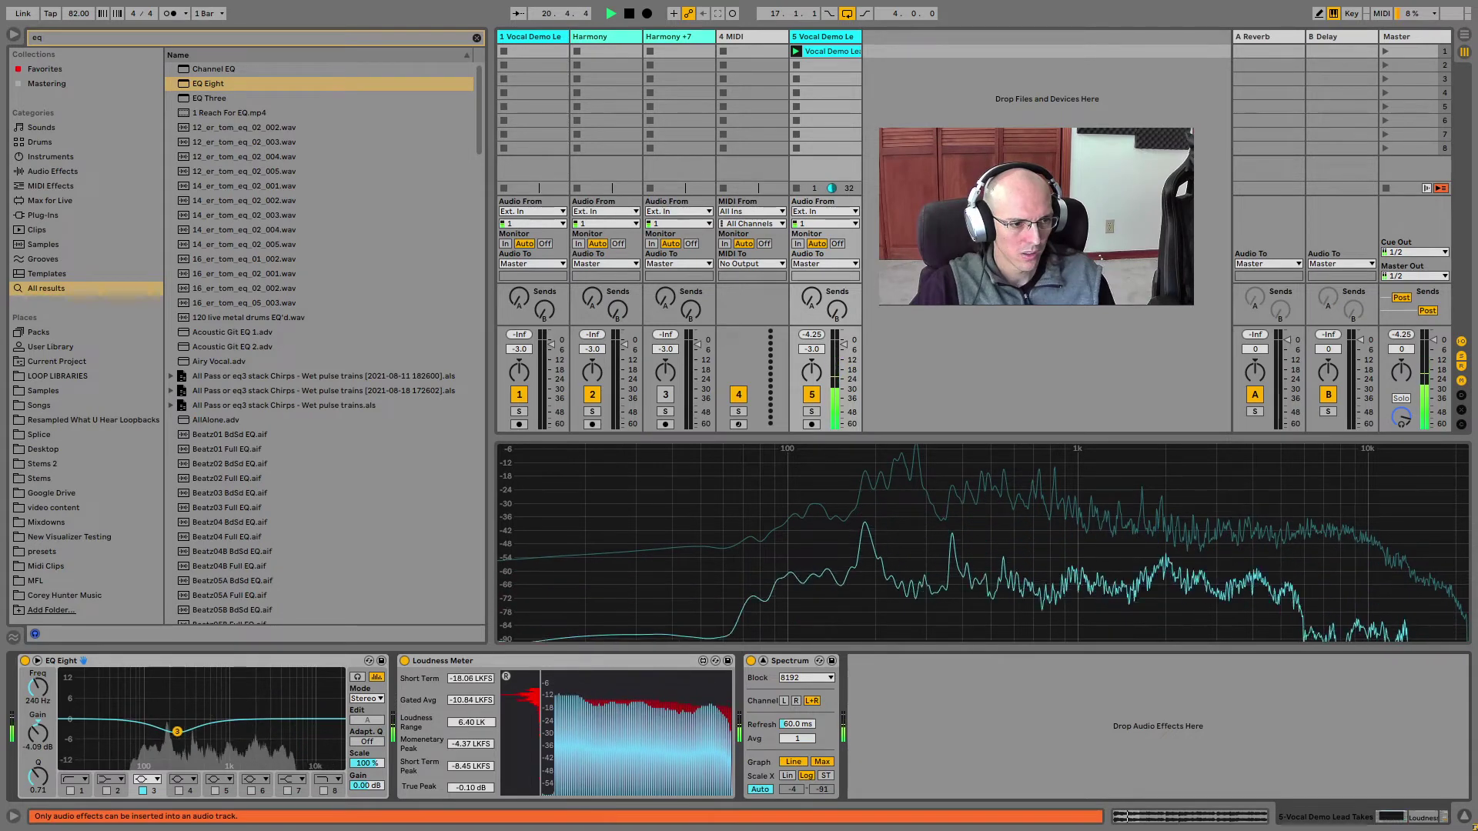
pyautogui.moveTo(178, 732); pyautogui.dragTo(179, 732)
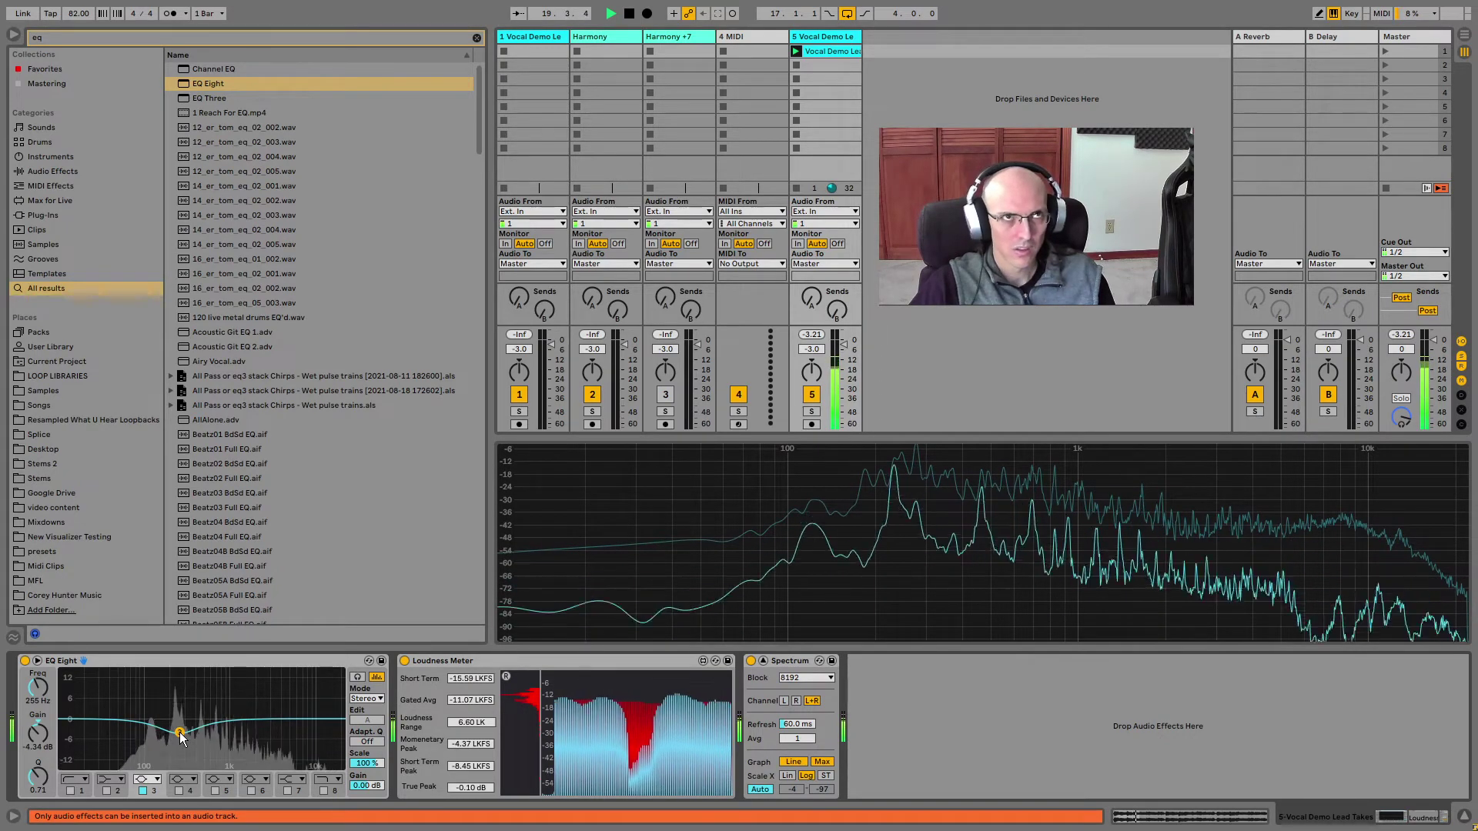
# - Compare the vocal with and without the EQ Eight by bypassing it during playback and re-enabling it
pyautogui.click(25, 661)
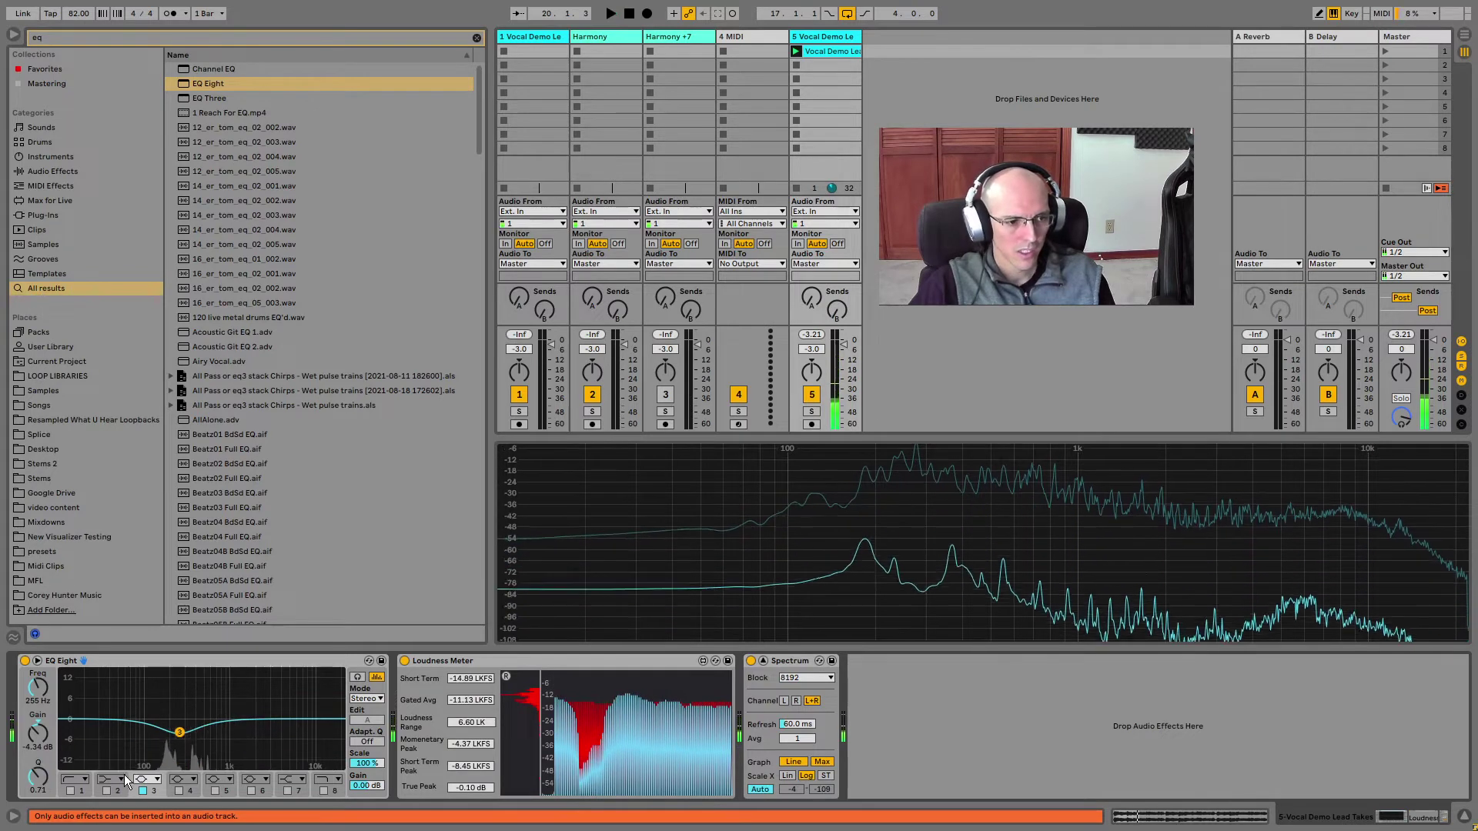
pyautogui.press('space')
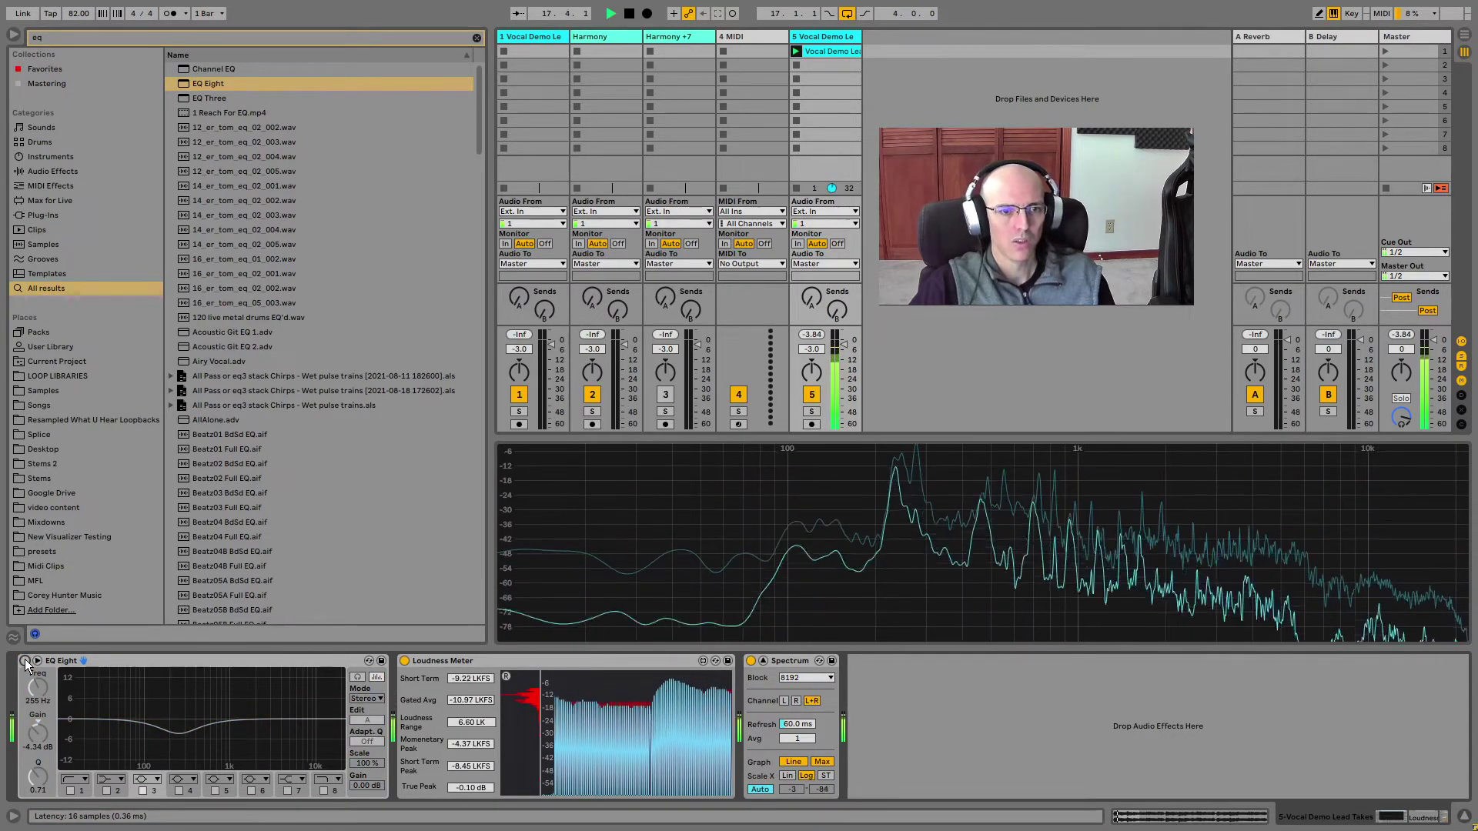
pyautogui.click(25, 661)
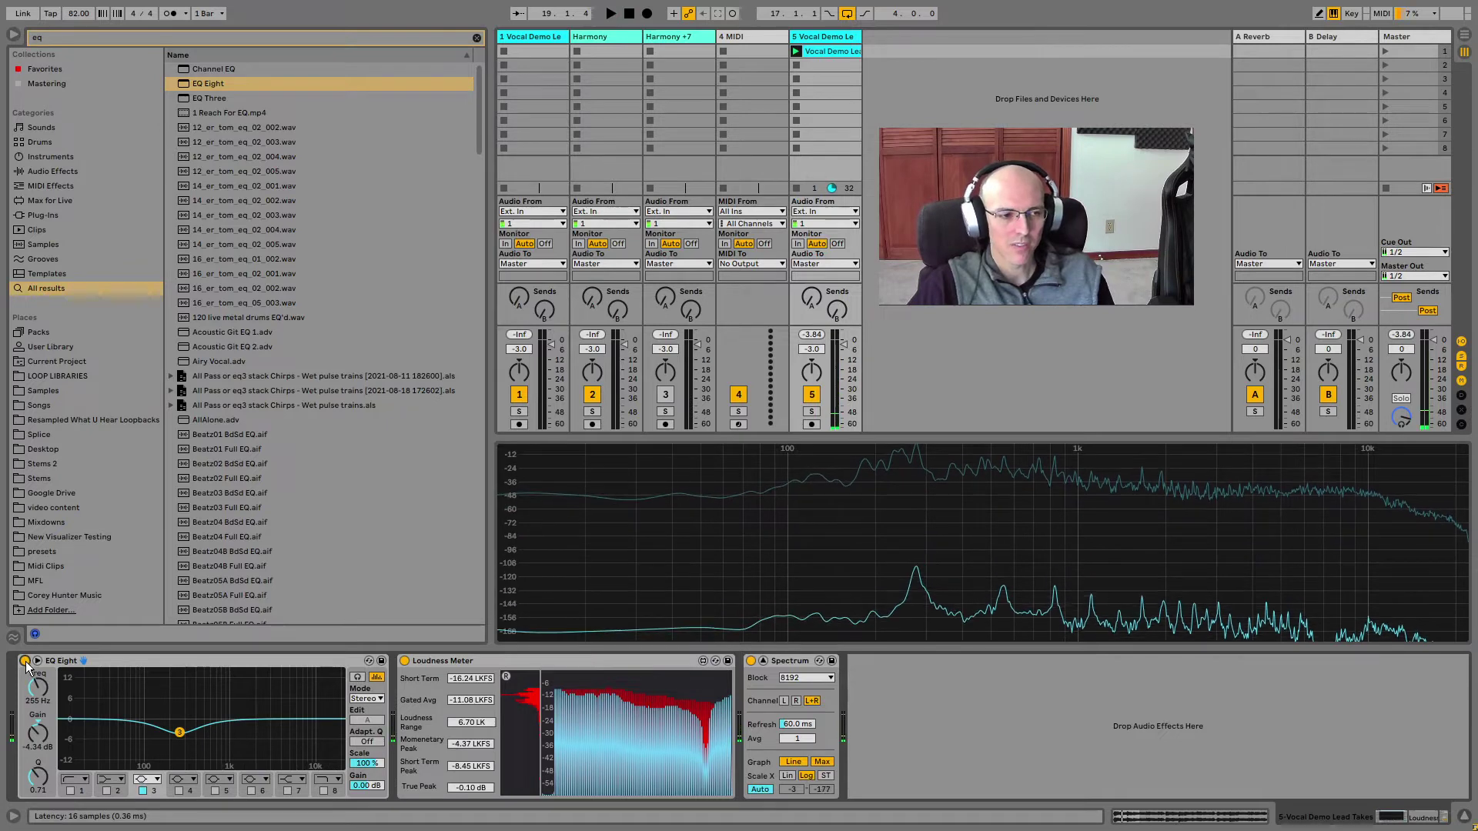
# - Enable band 1 of the EQ Eight as a low-cut filter and set its frequency to 102 Hz
pyautogui.moveTo(41, 663); pyautogui.dragTo(43, 669)
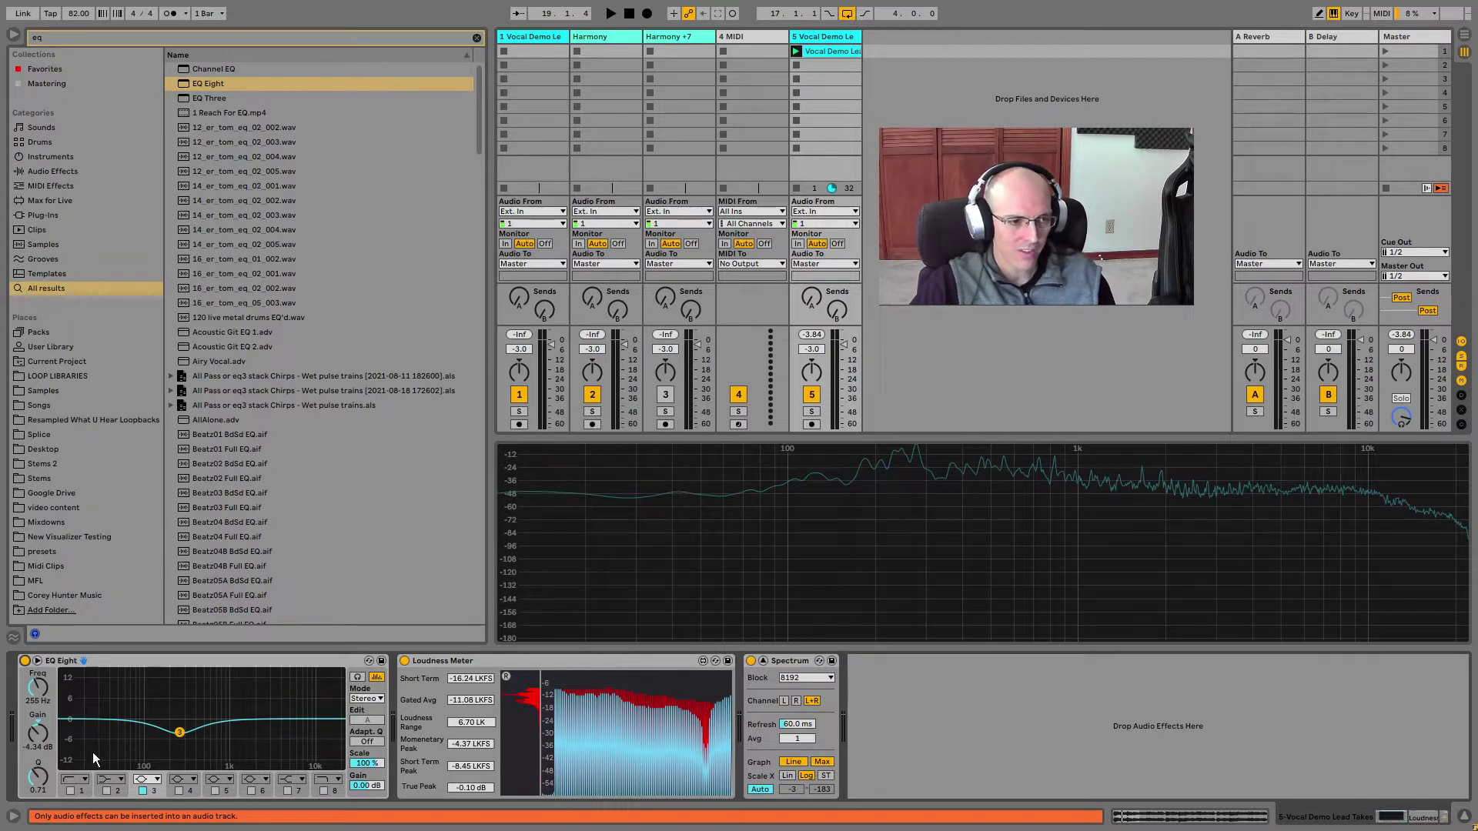
pyautogui.click(71, 791)
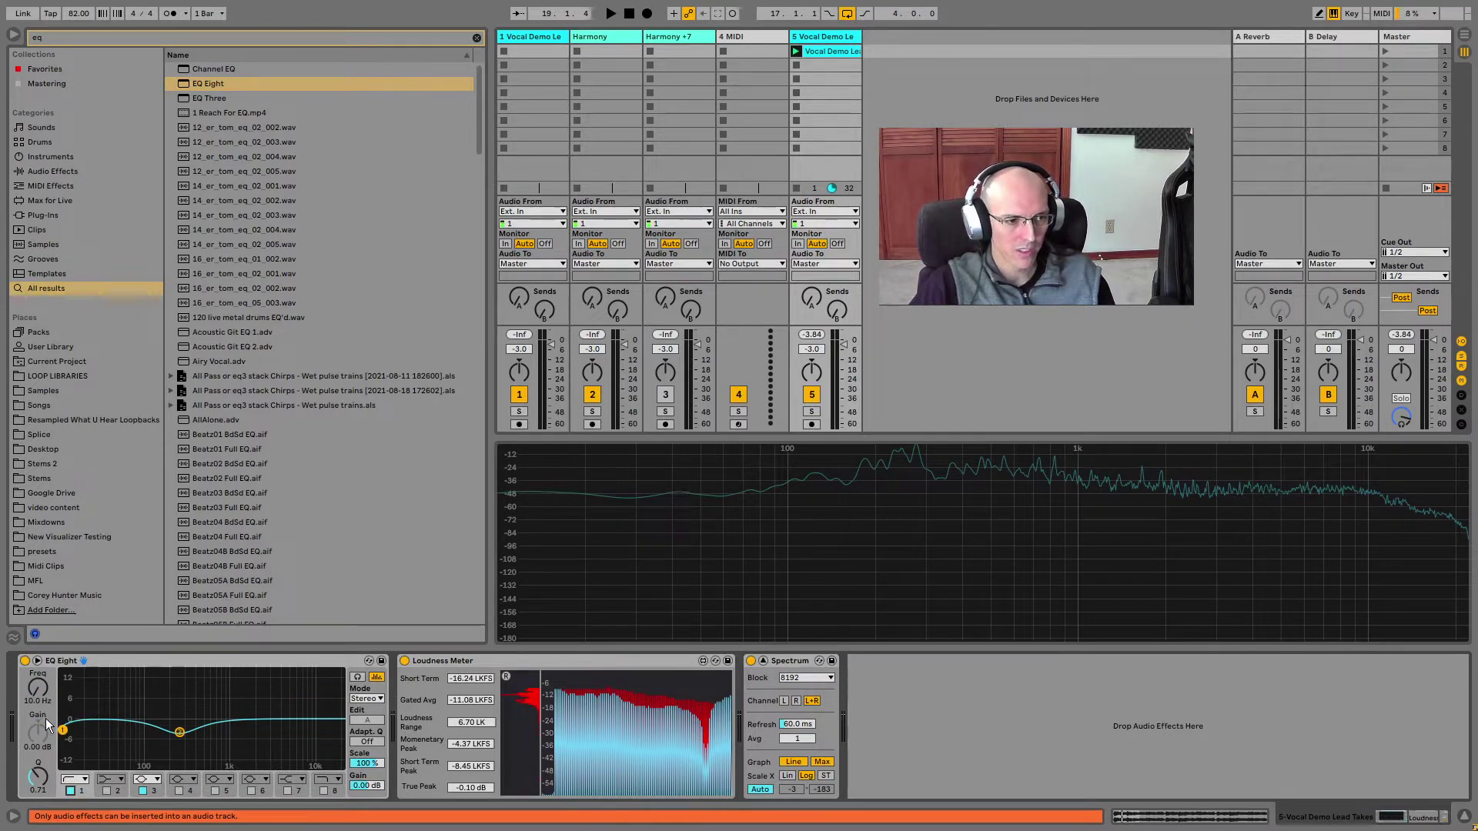
pyautogui.click(74, 779)
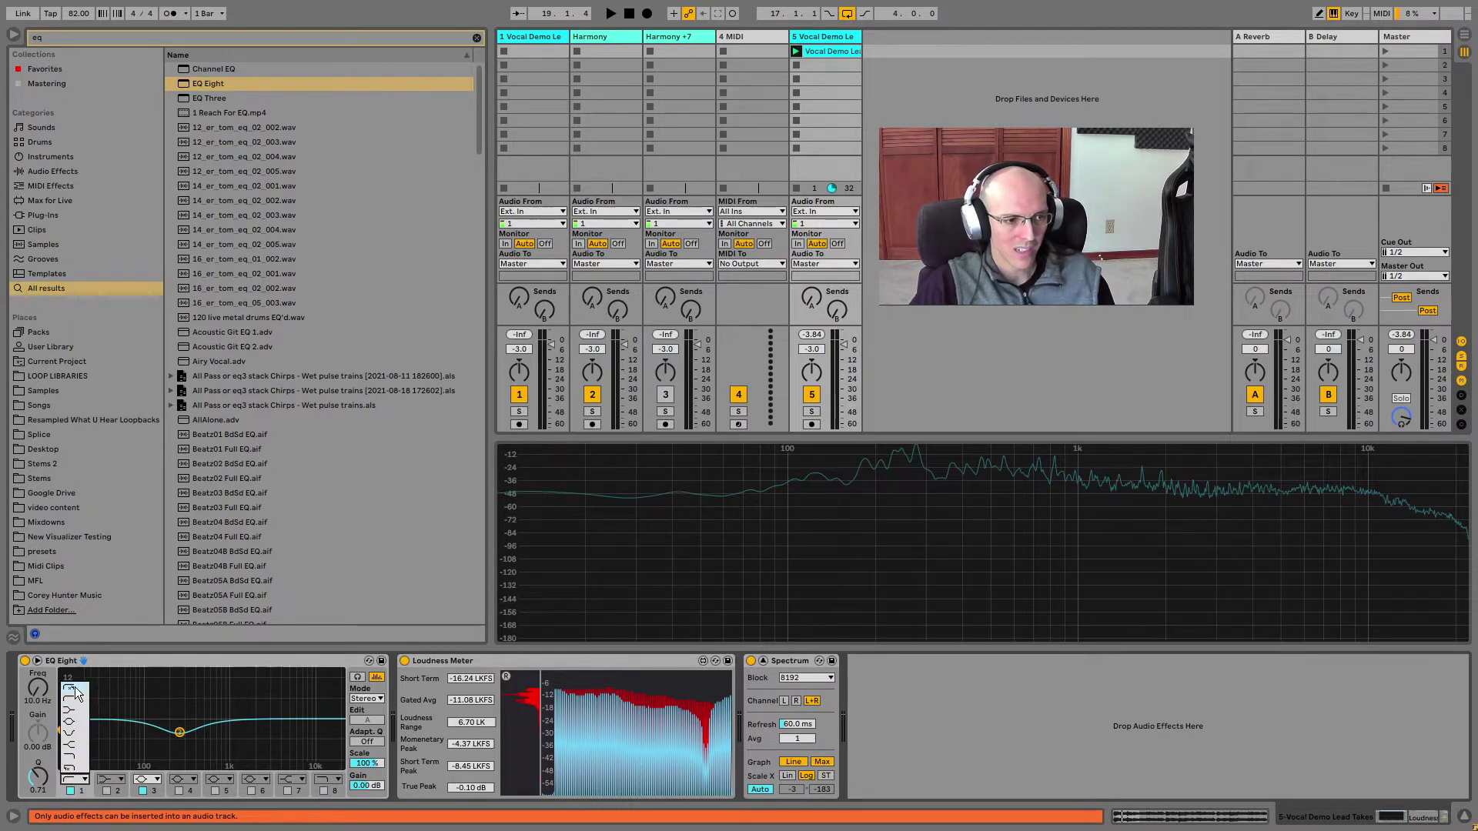
pyautogui.click(74, 705)
pyautogui.click(74, 779)
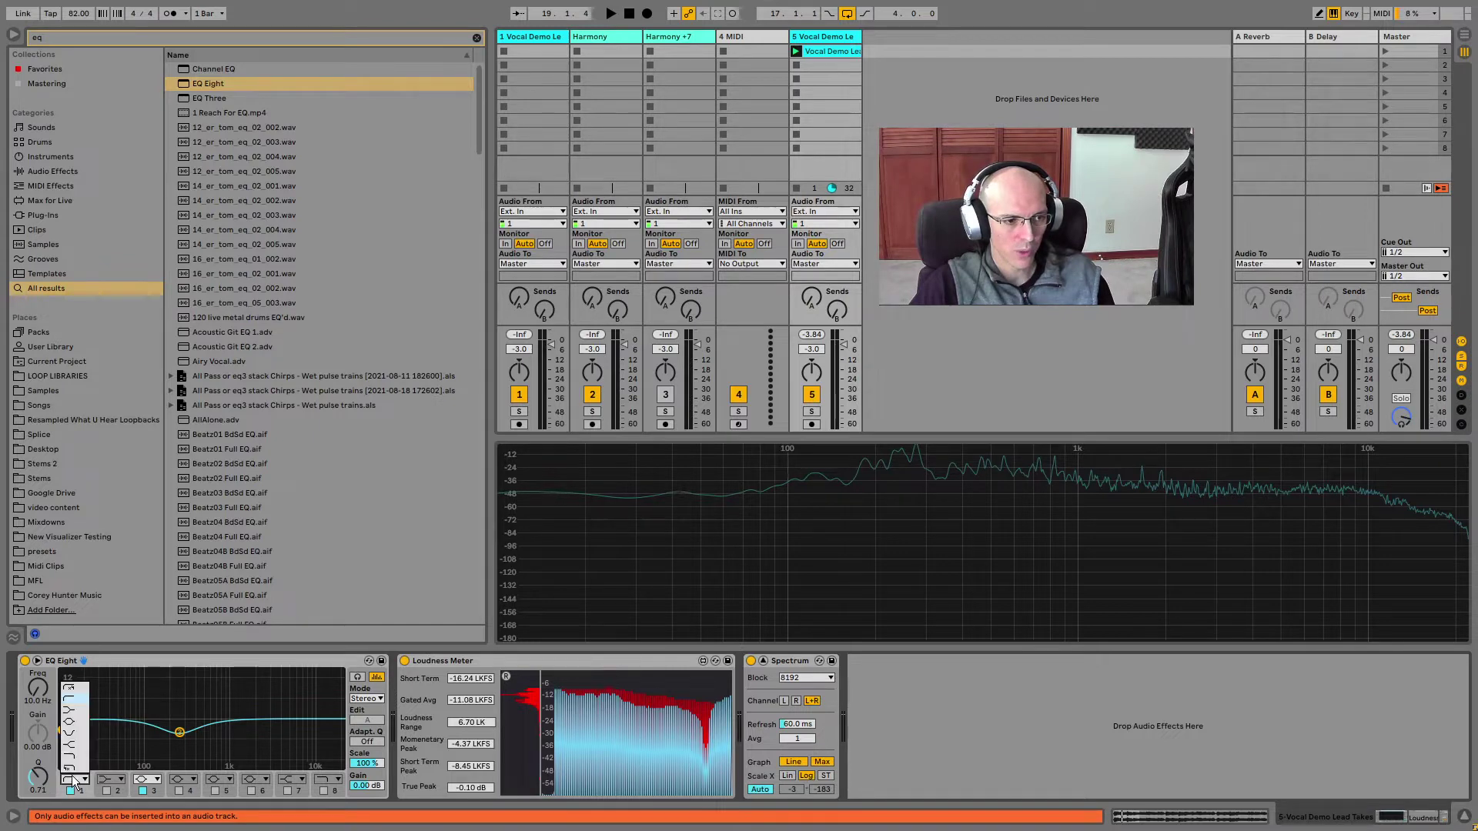
pyautogui.click(80, 706)
pyautogui.moveTo(39, 694); pyautogui.dragTo(39, 652)
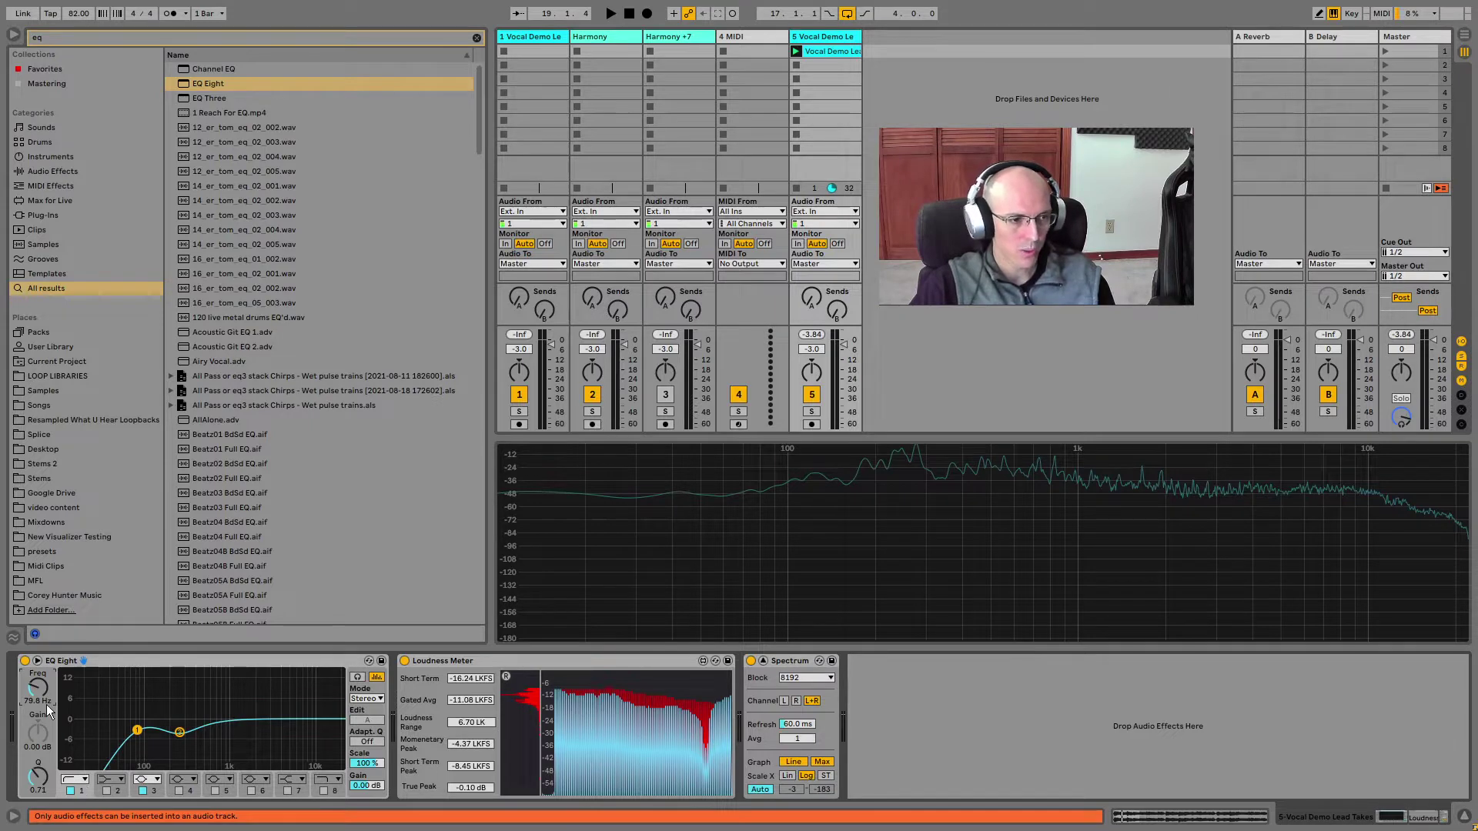
pyautogui.moveTo(43, 696); pyautogui.dragTo(42, 692)
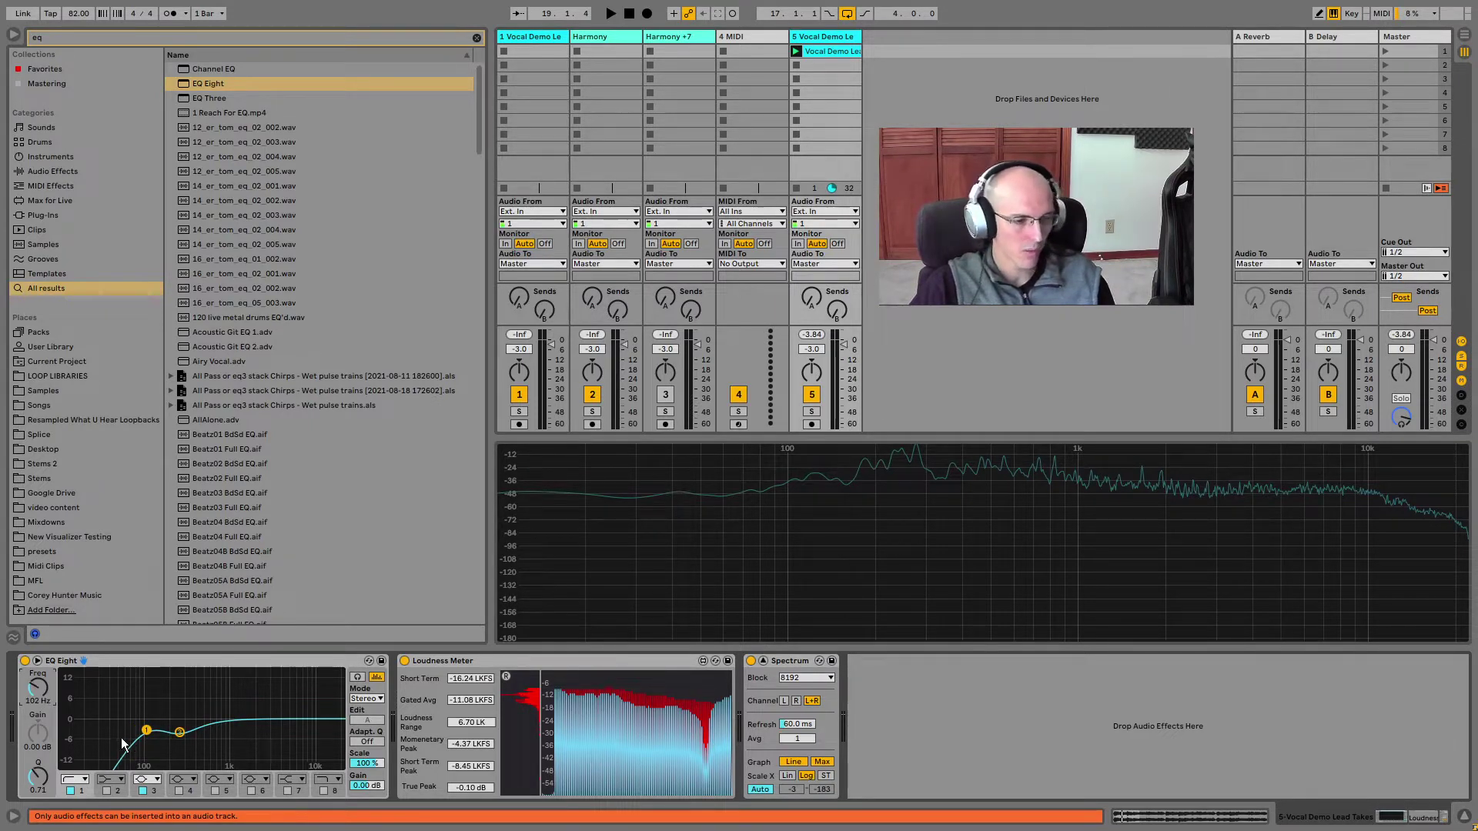
# - While playing the vocal, raise EQ Eight's band 1 low-cut frequency to 115 Hz
pyautogui.press('space')
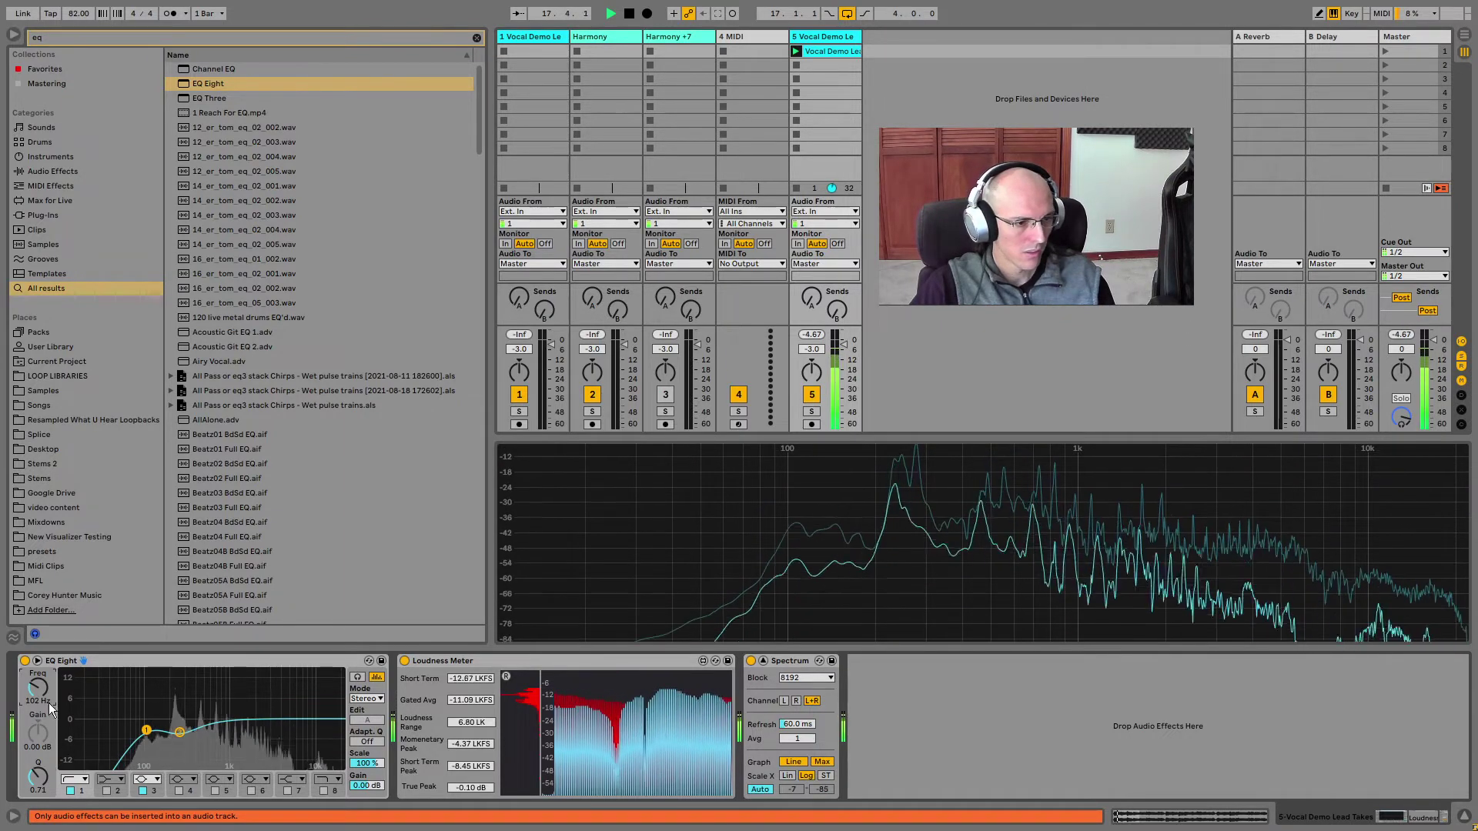
pyautogui.moveTo(49, 704); pyautogui.dragTo(48, 697)
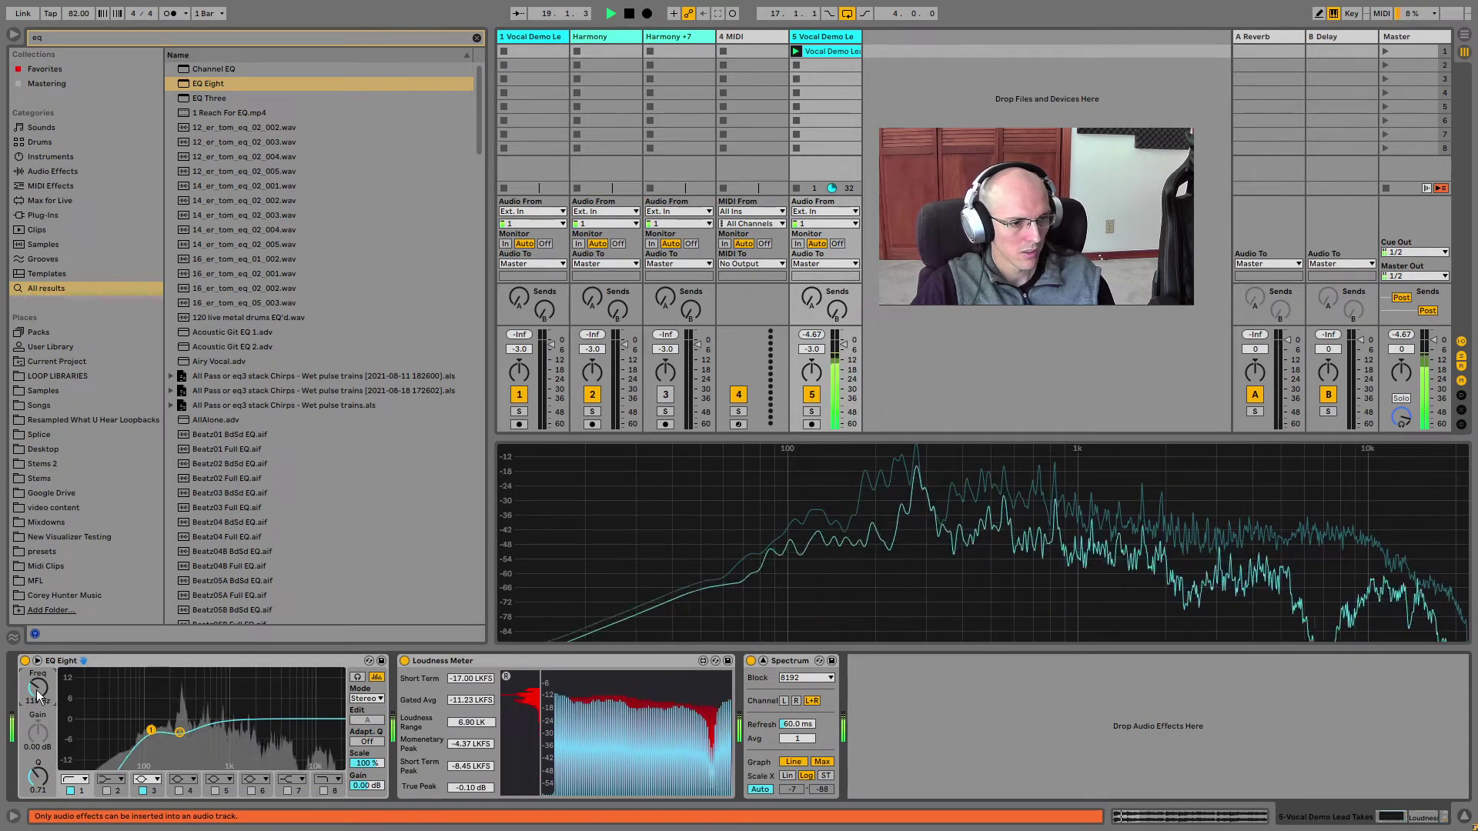
pyautogui.press('space')
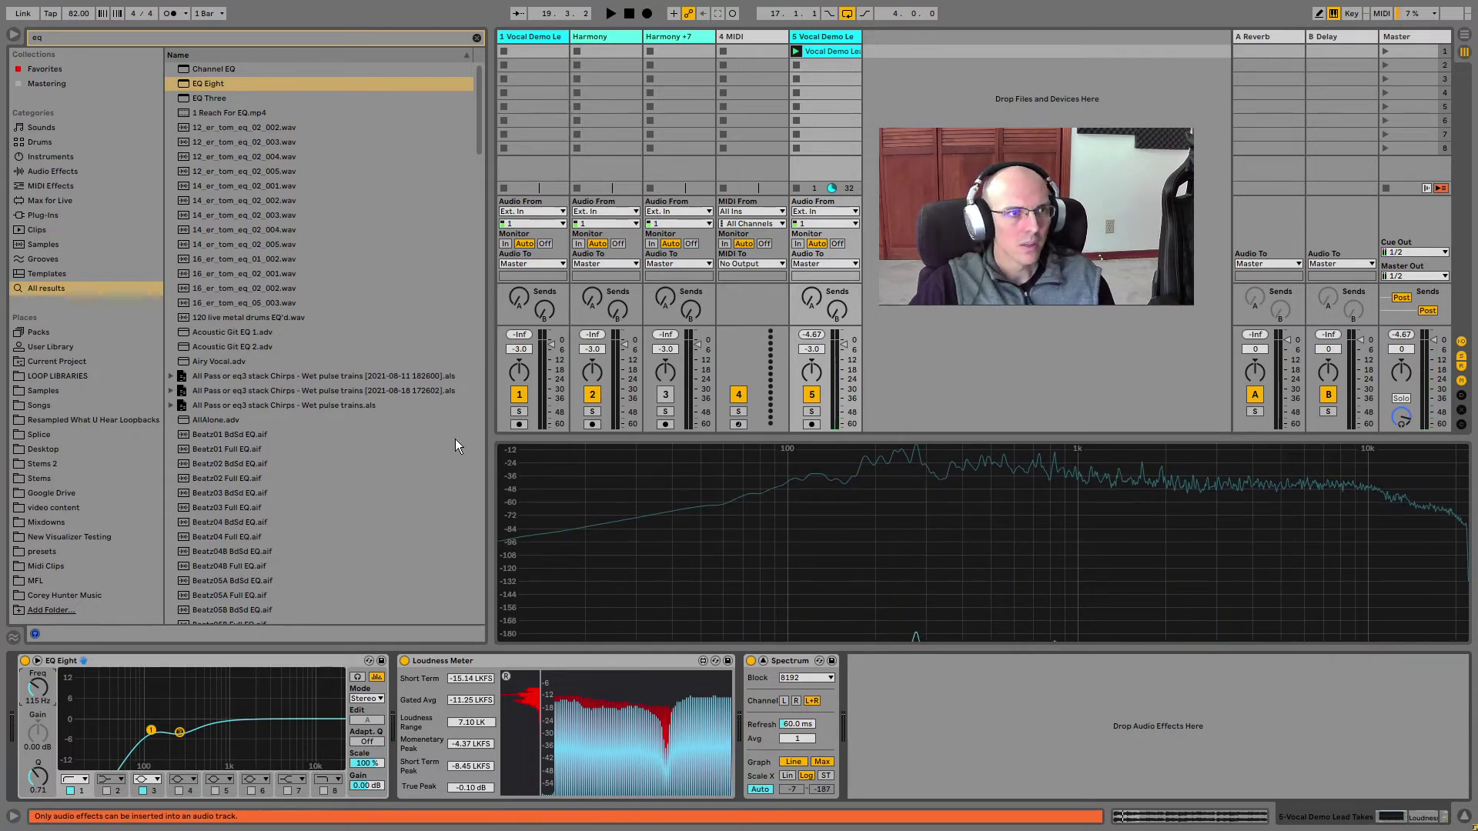
# - Copy the De-Esser Xover rack from track 1's device chain to track 5, between the EQ Eight and the Loudness Meter
pyautogui.click(538, 35)
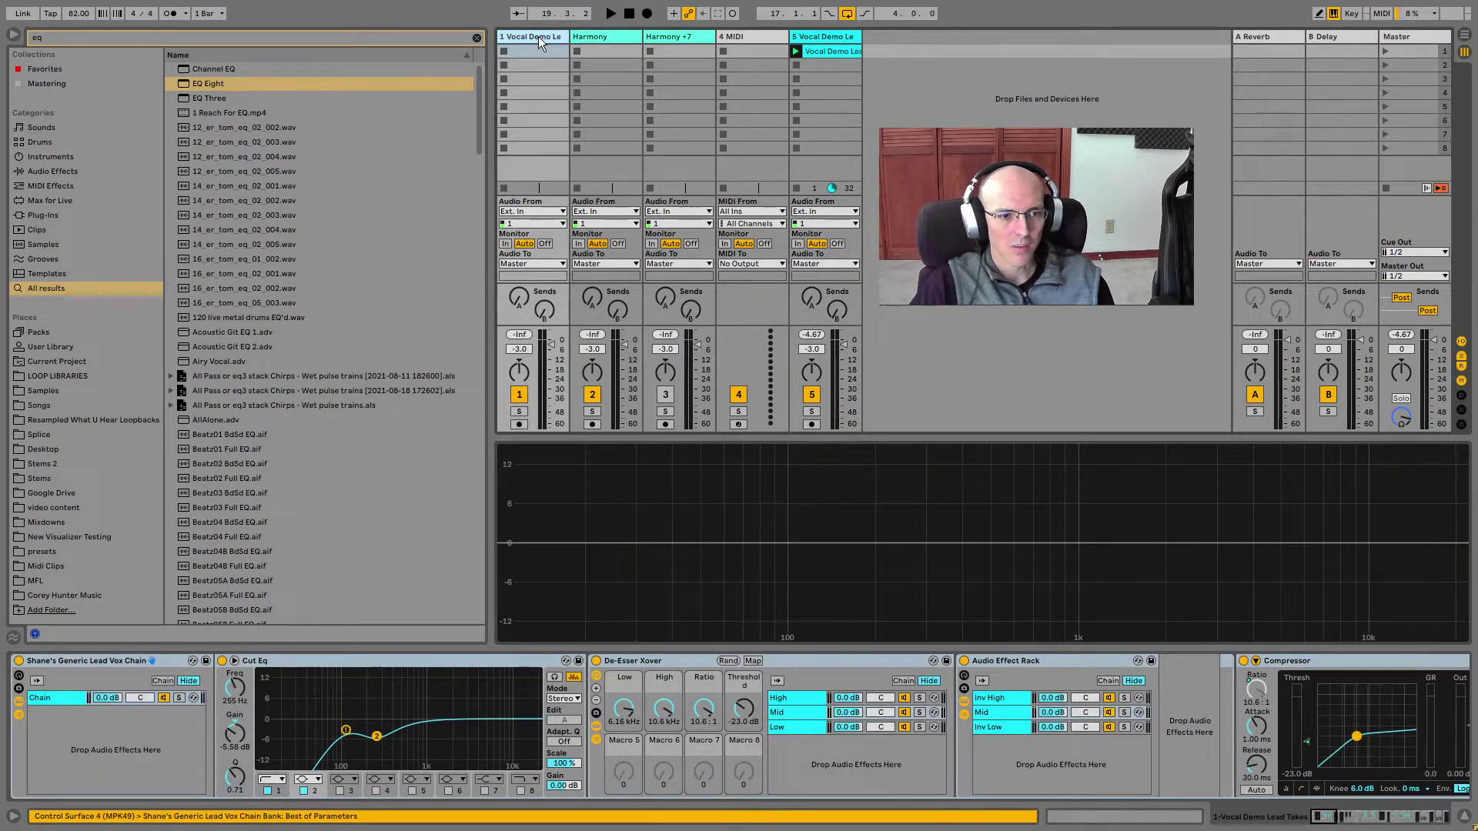
pyautogui.click(622, 662)
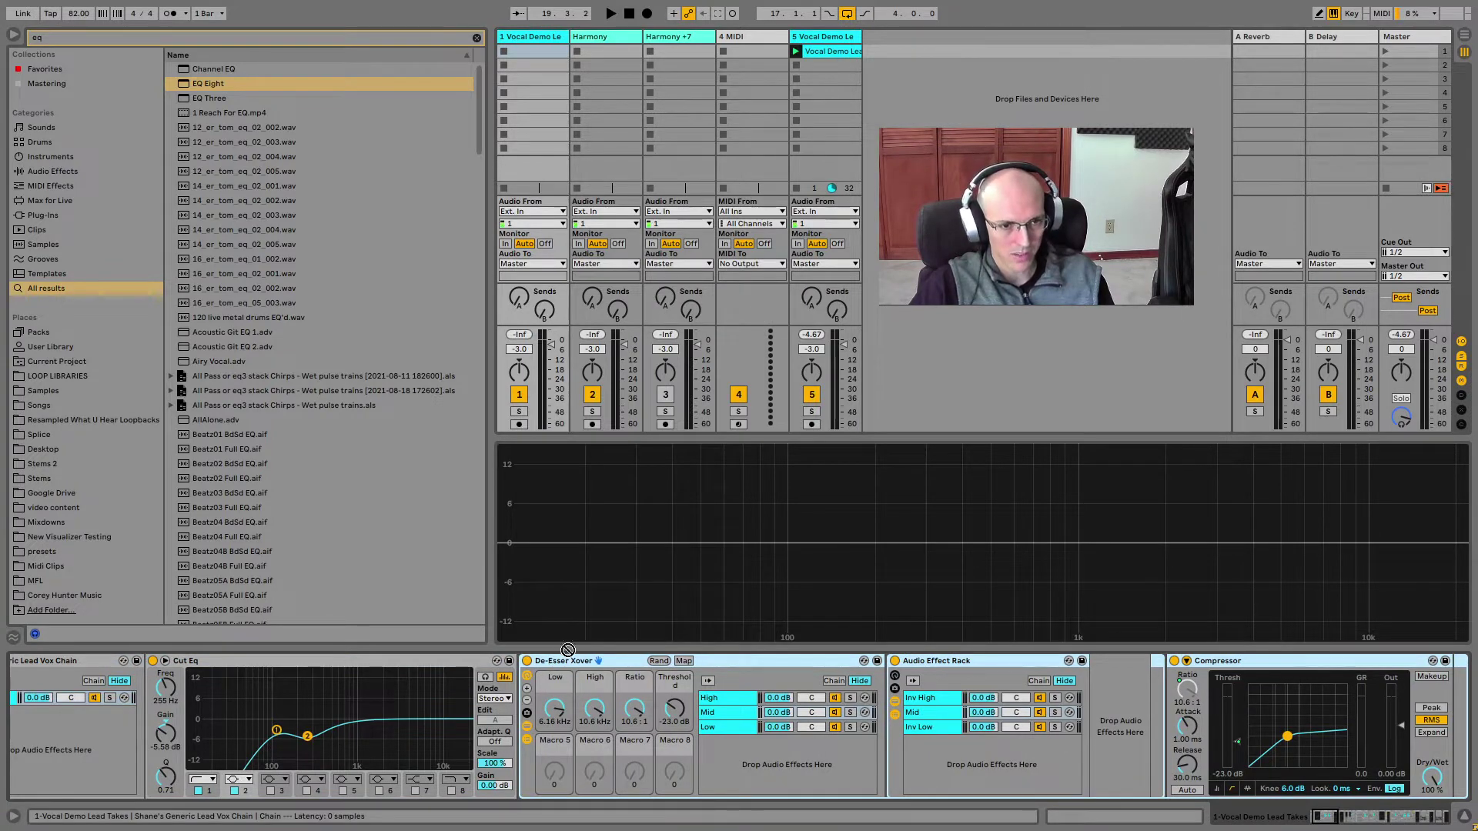
pyautogui.moveTo(820, 37); pyautogui.dragTo(403, 724)
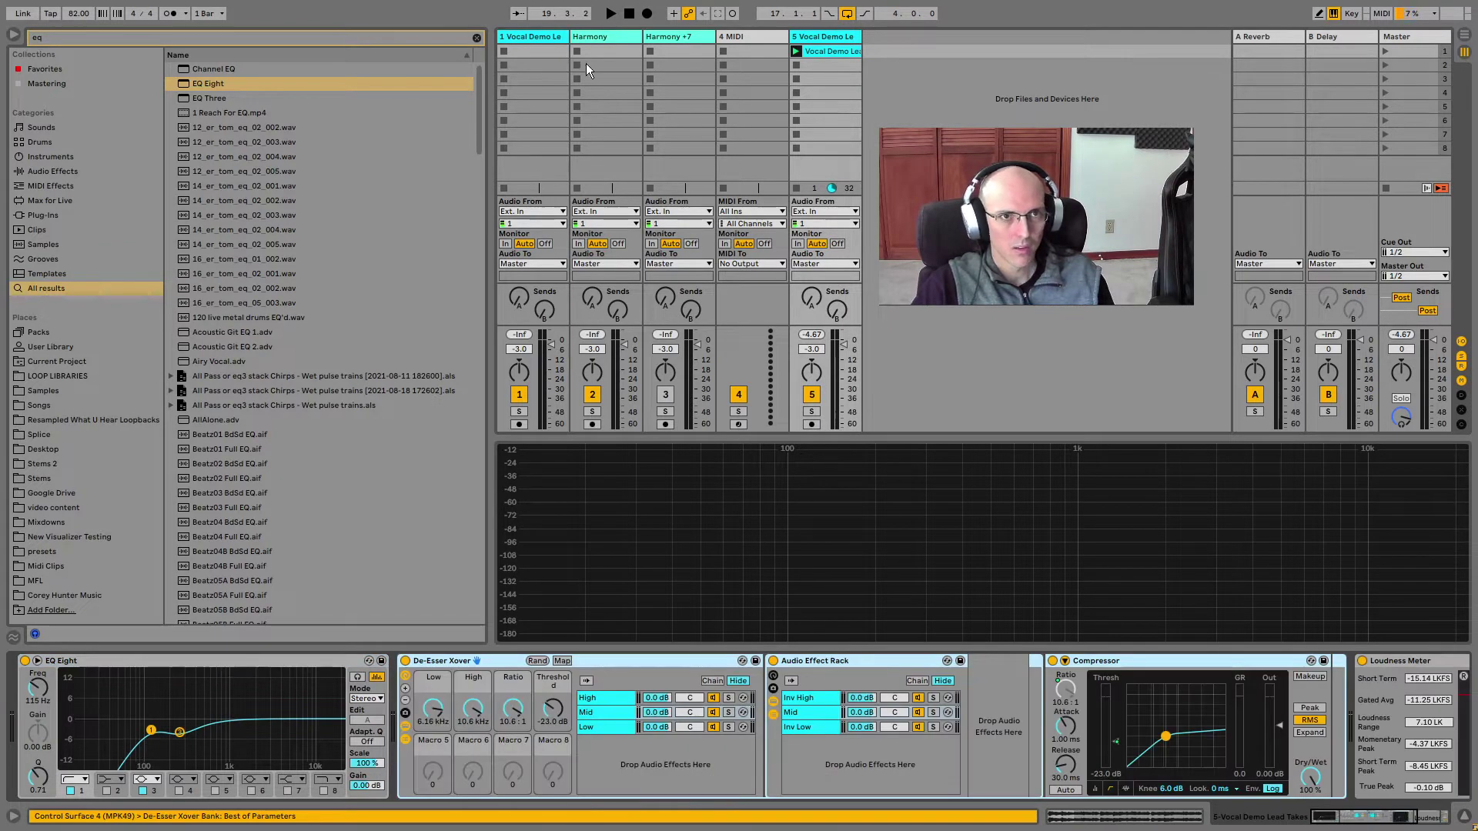
pyautogui.click(537, 36)
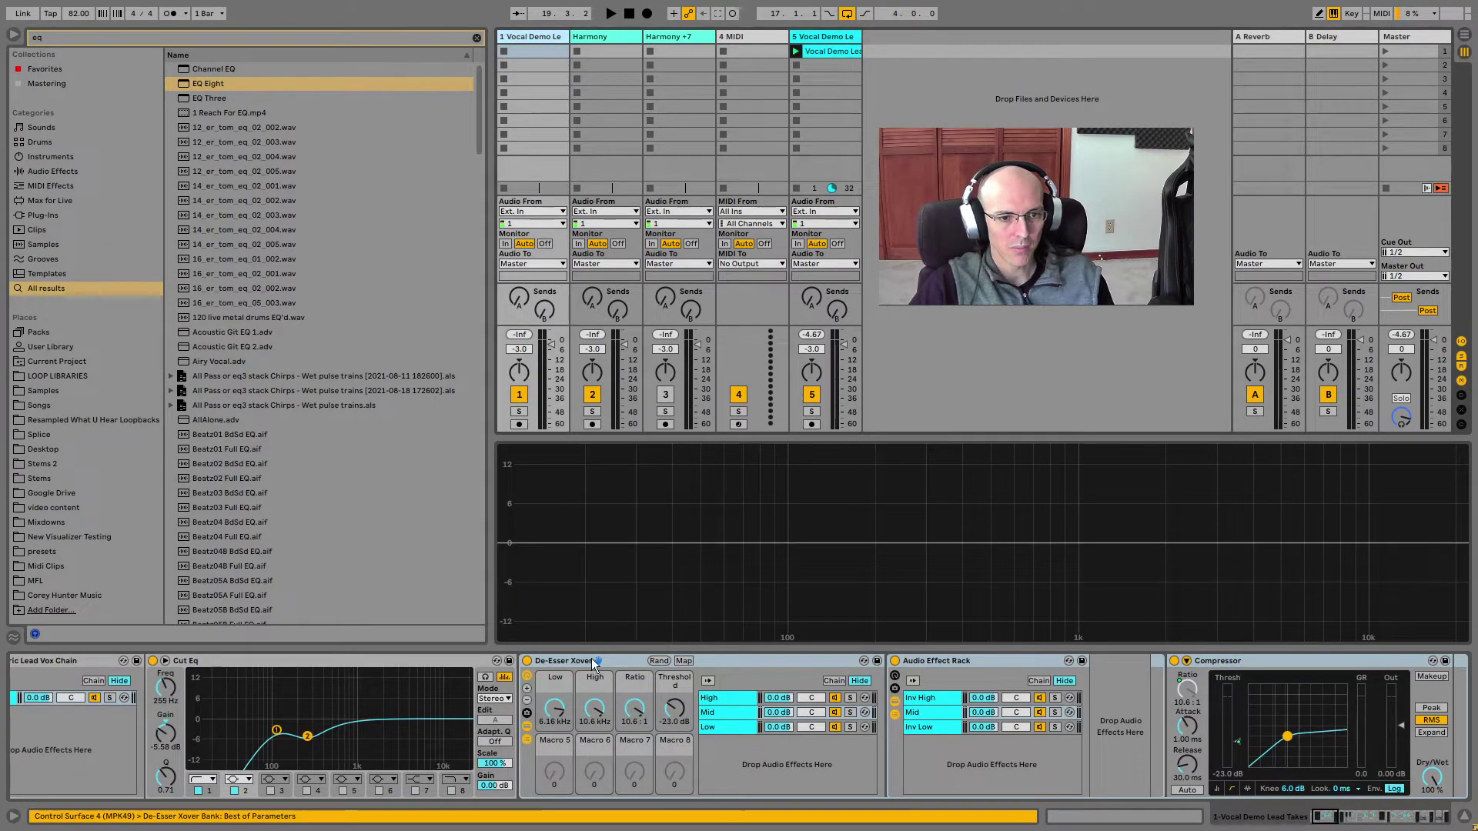
pyautogui.click(822, 36)
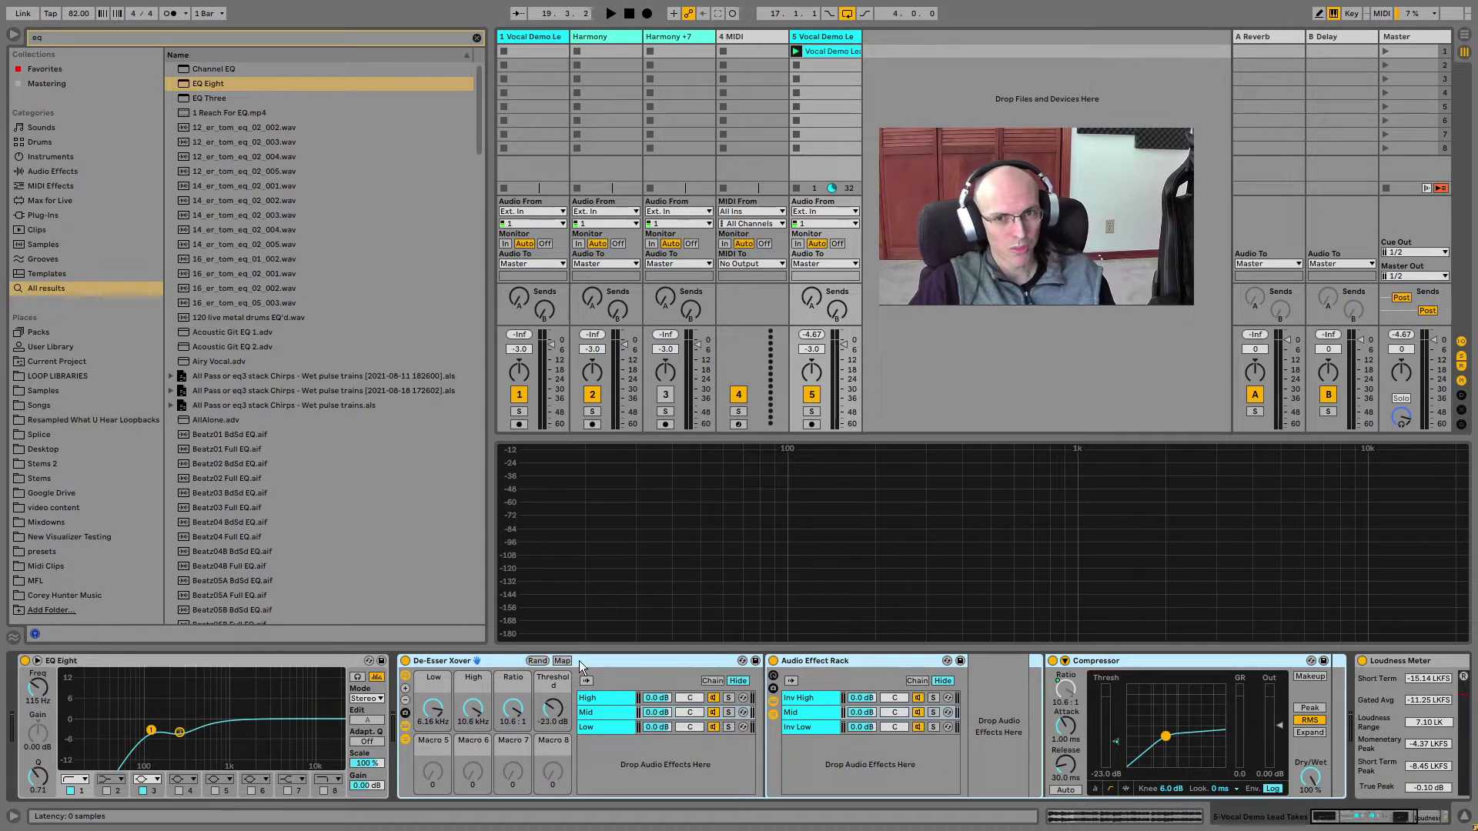
# - Examine the devices in the De-Esser Xover's High, Low and Mid chains and in the nested rack's Inv High and Inv Low chains
pyautogui.click(613, 699)
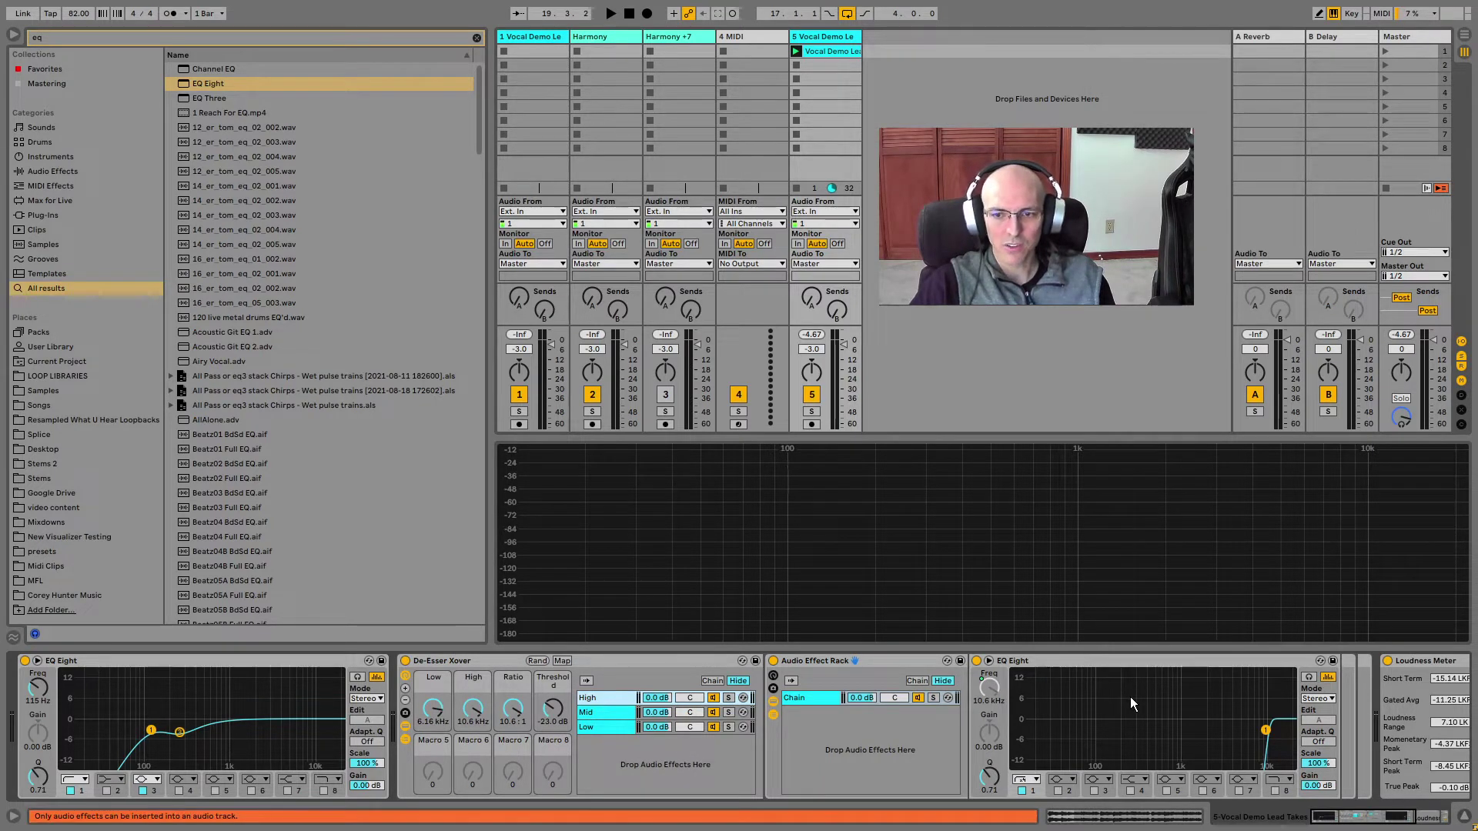
pyautogui.click(608, 729)
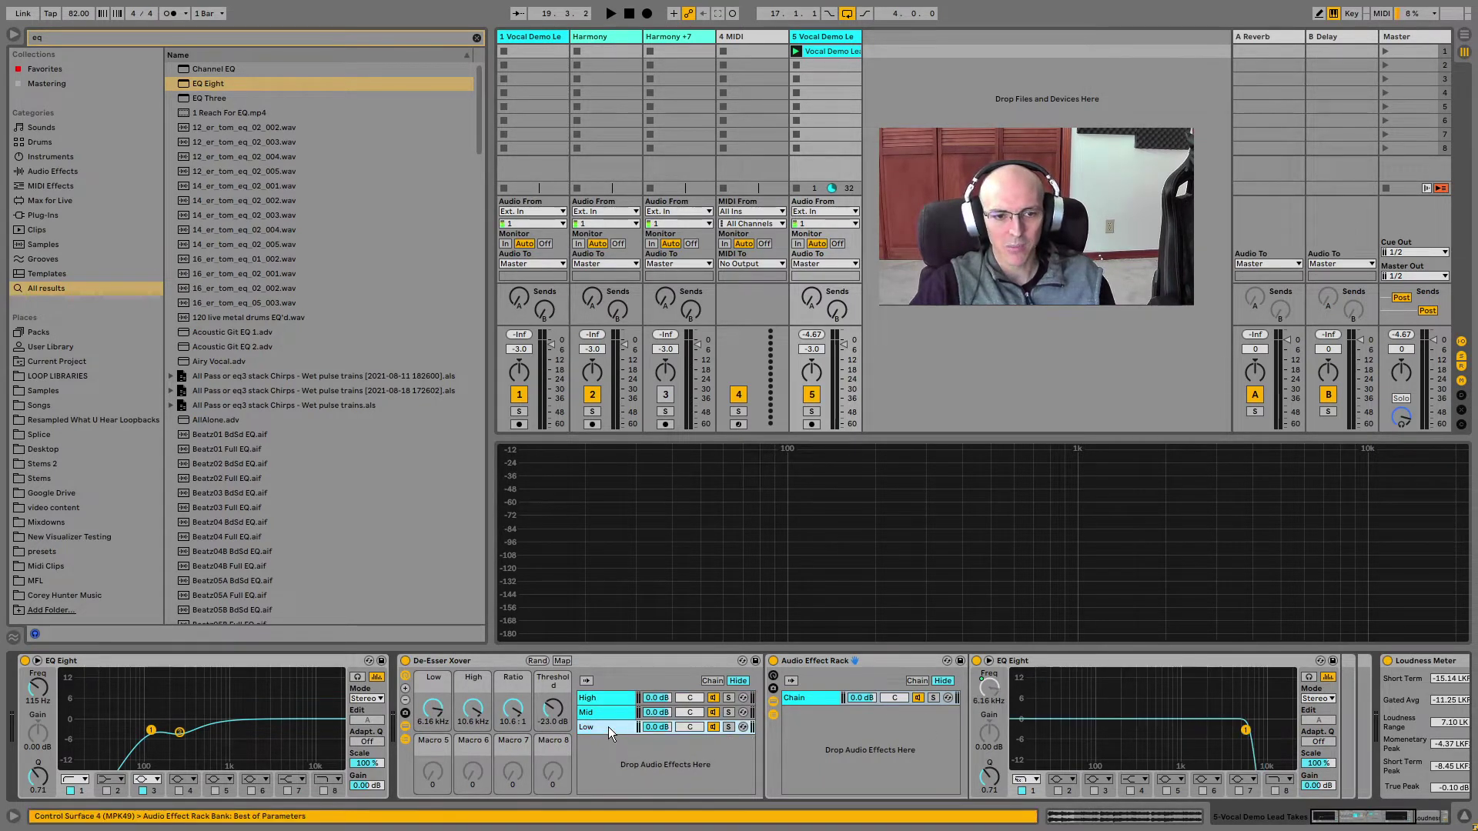
pyautogui.click(607, 713)
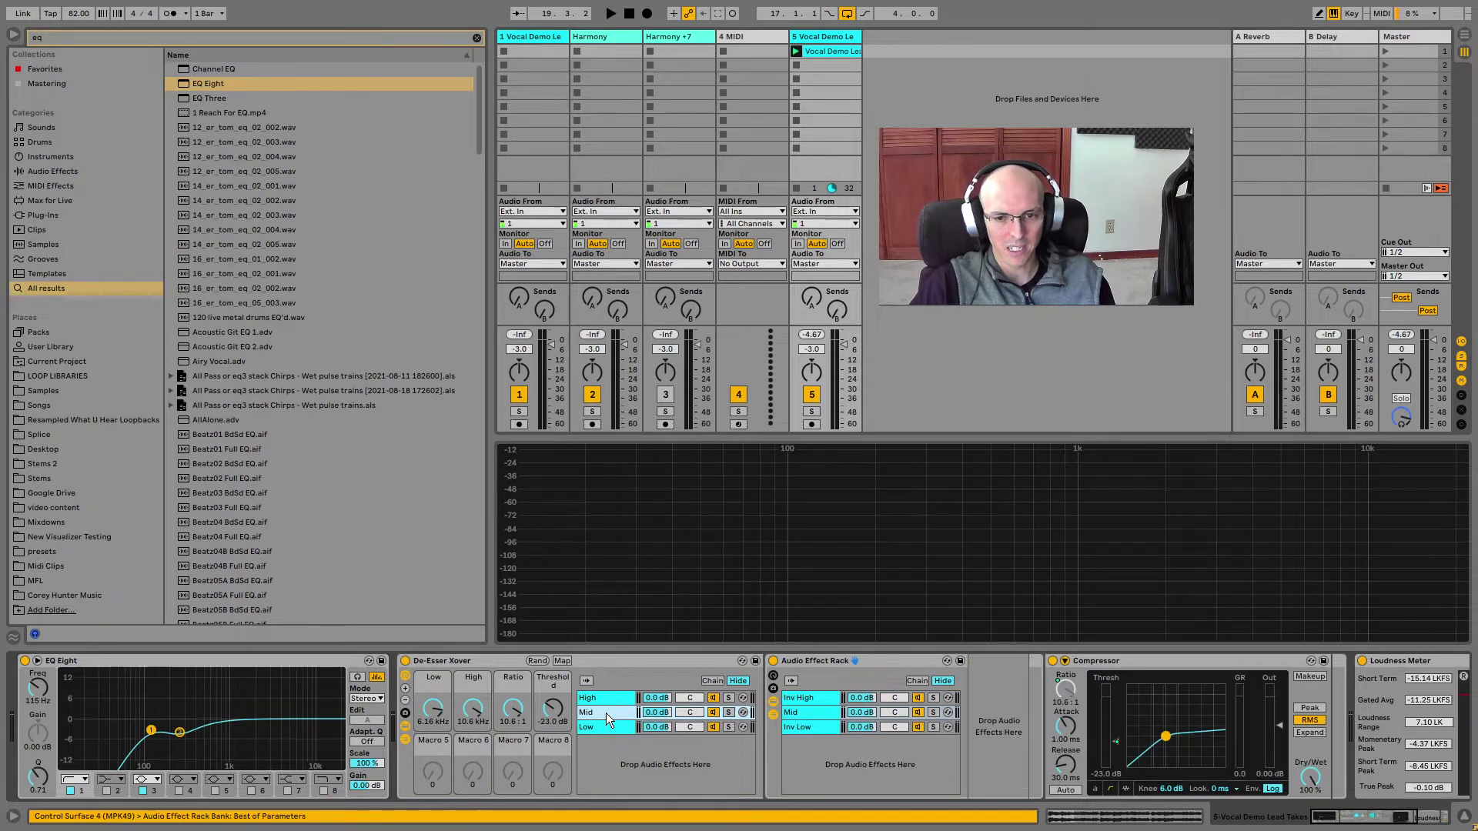
pyautogui.click(806, 698)
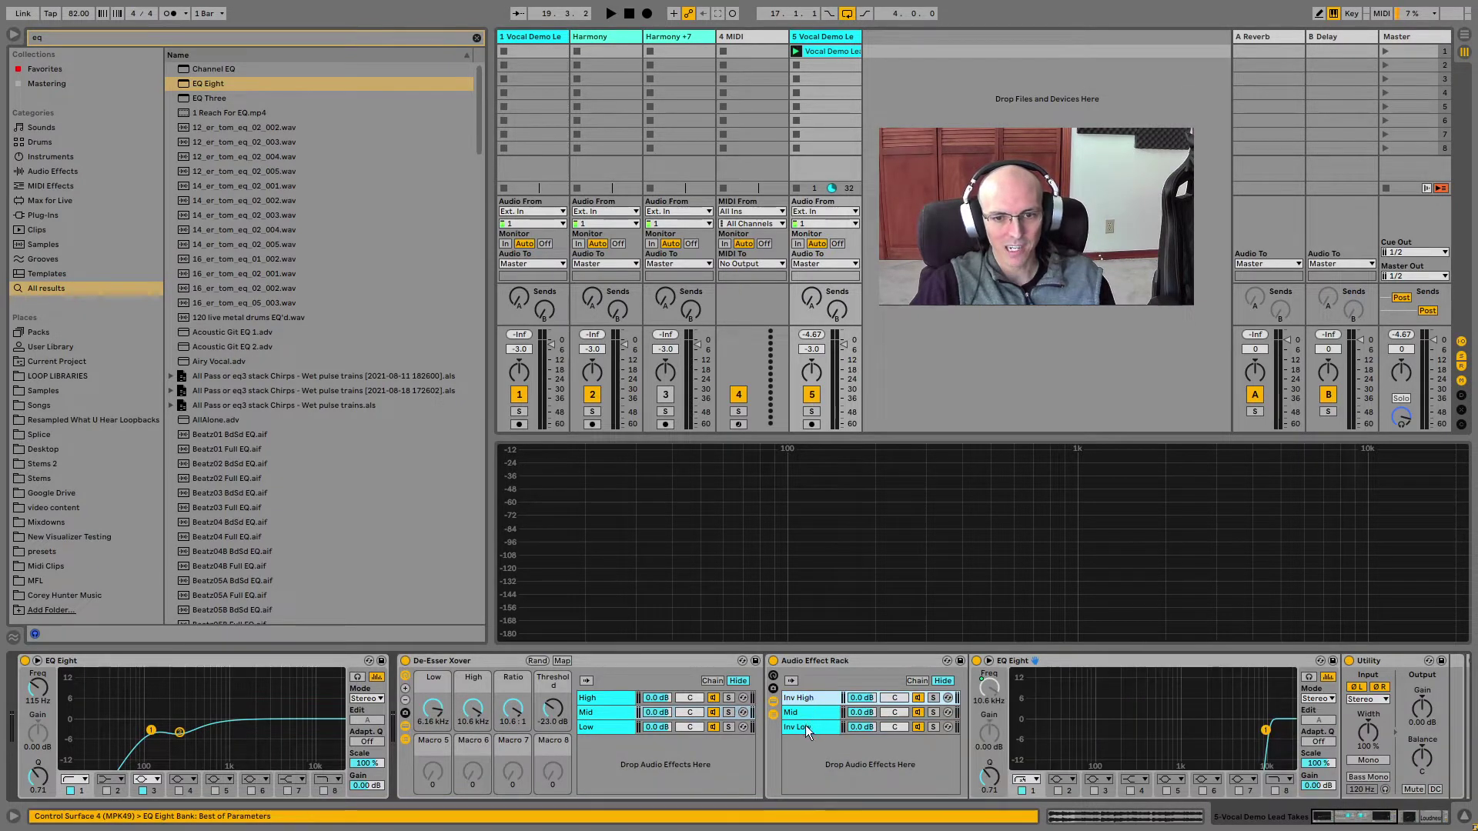
pyautogui.click(805, 726)
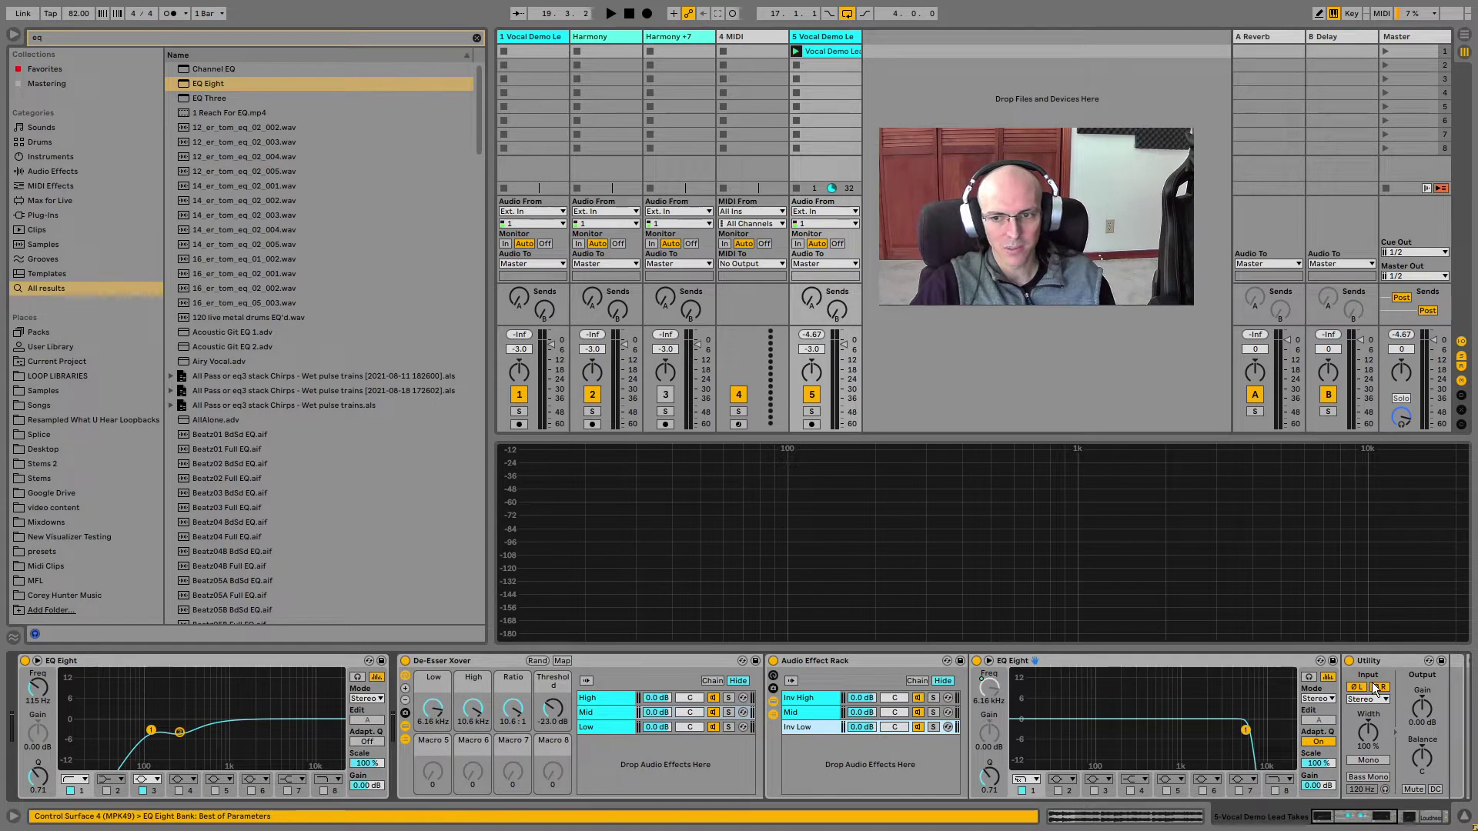
pyautogui.click(598, 697)
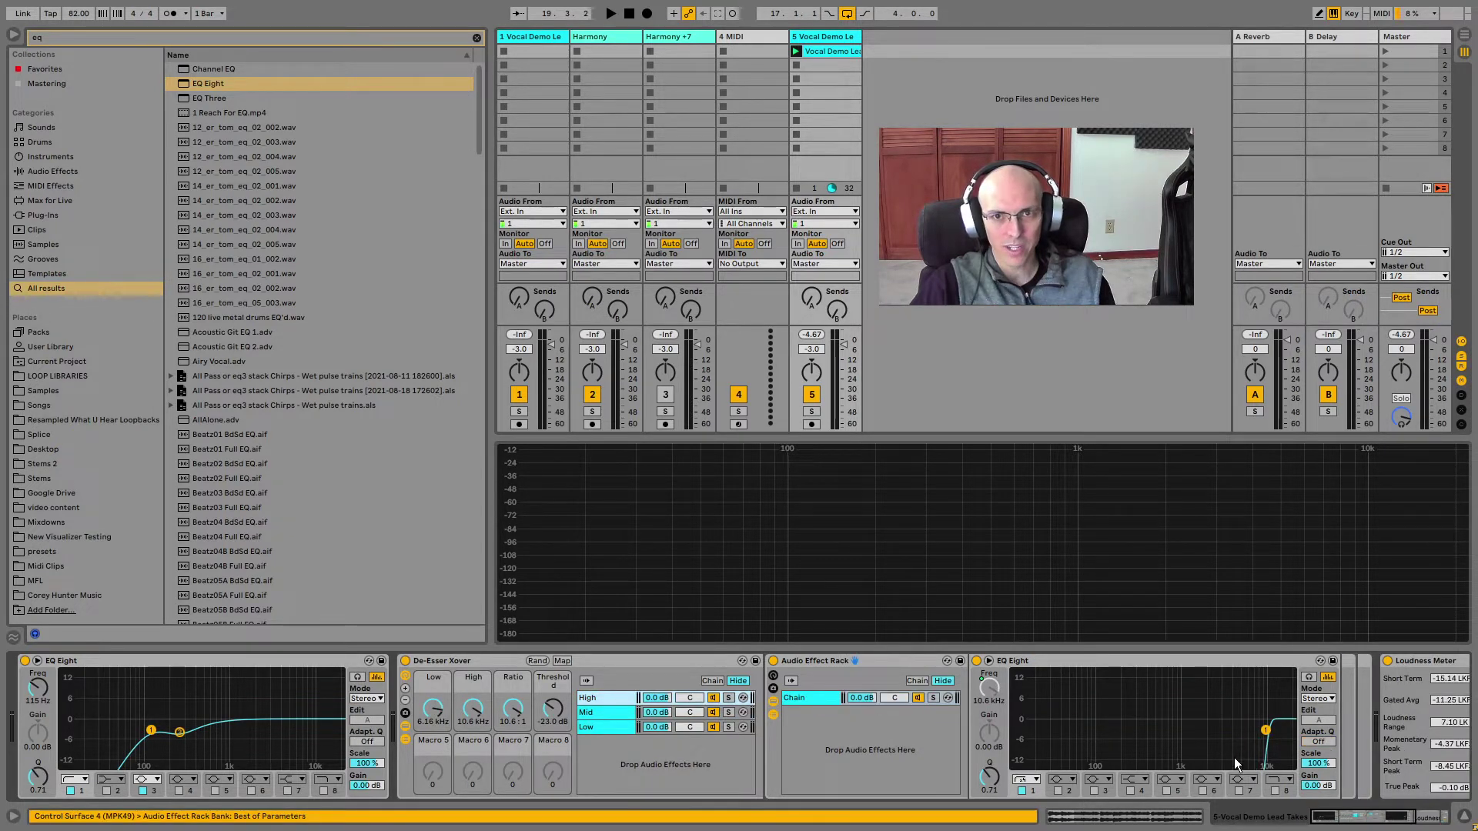
pyautogui.hotkey('ctrl', 'v')
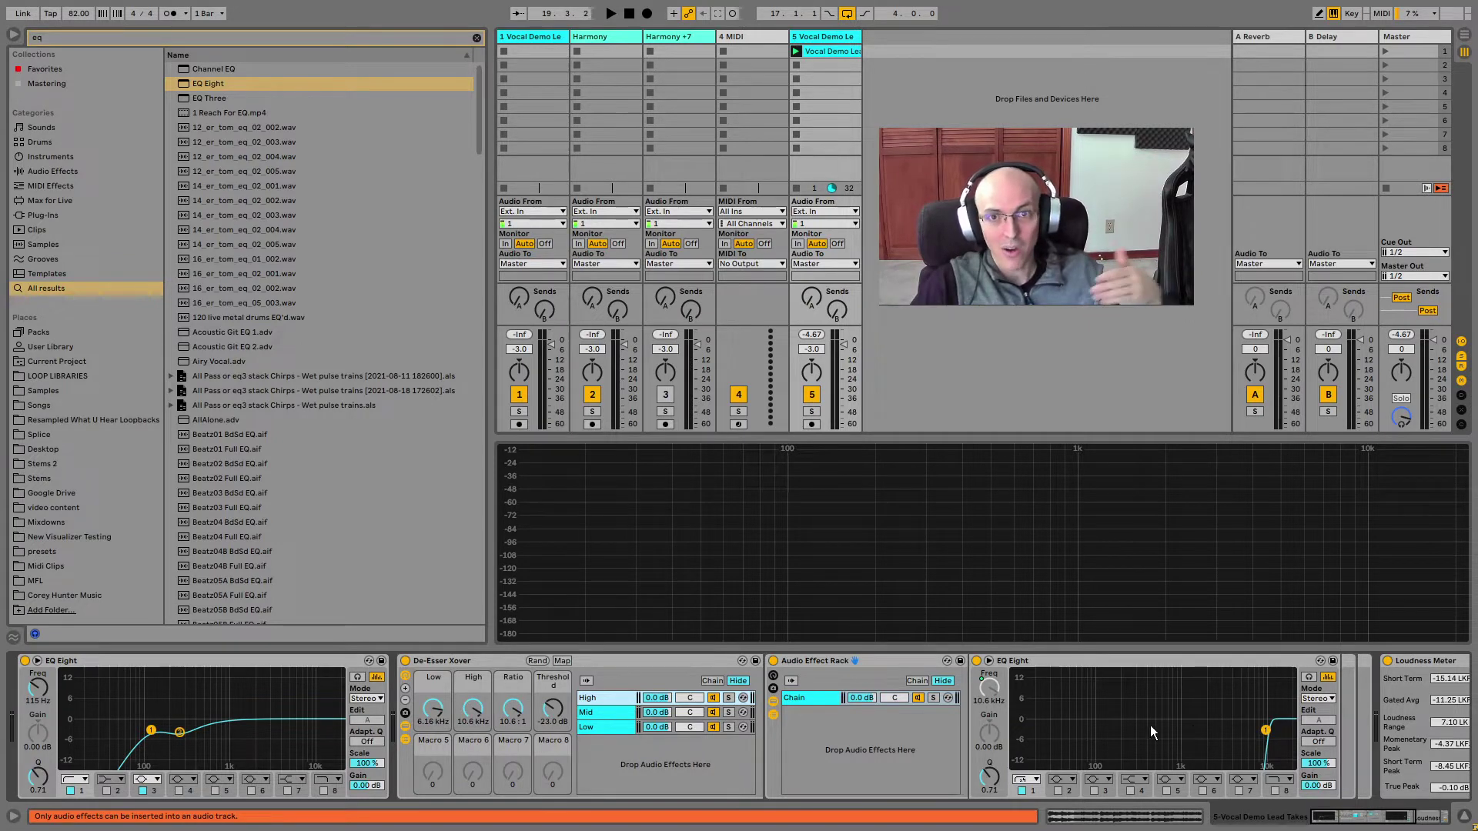
pyautogui.click(608, 727)
pyautogui.click(621, 712)
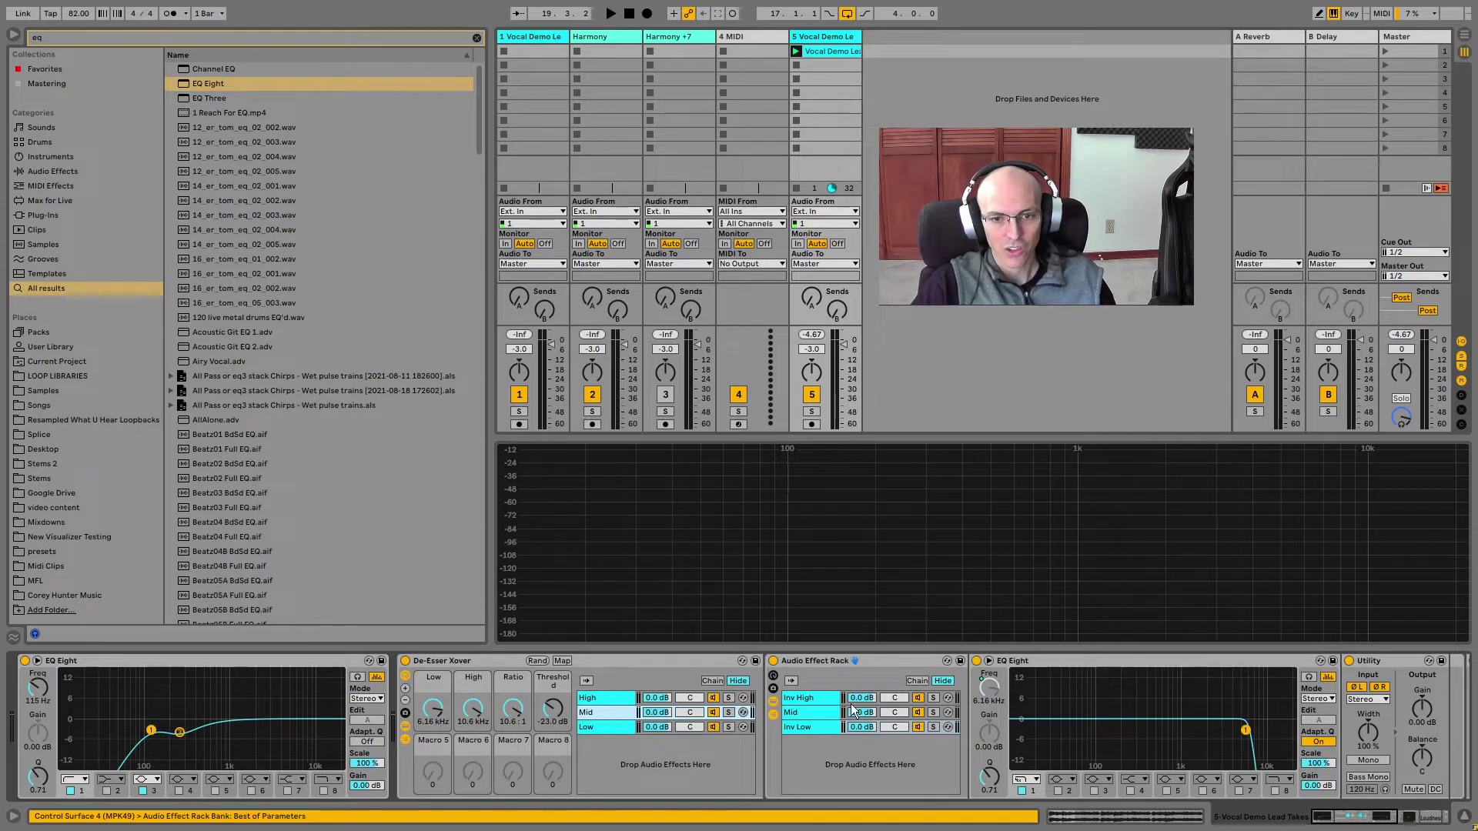
pyautogui.click(807, 696)
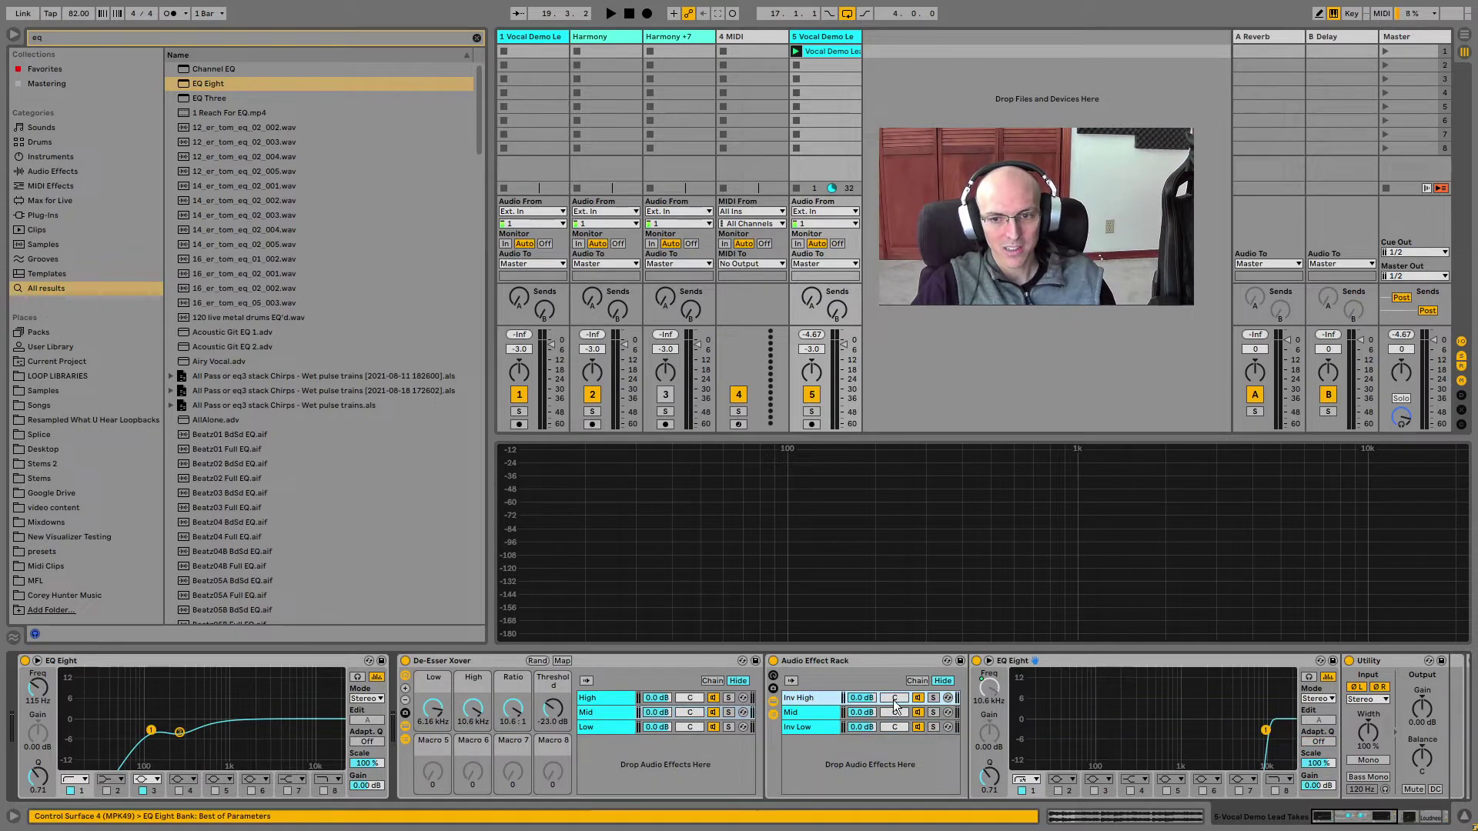
pyautogui.click(858, 728)
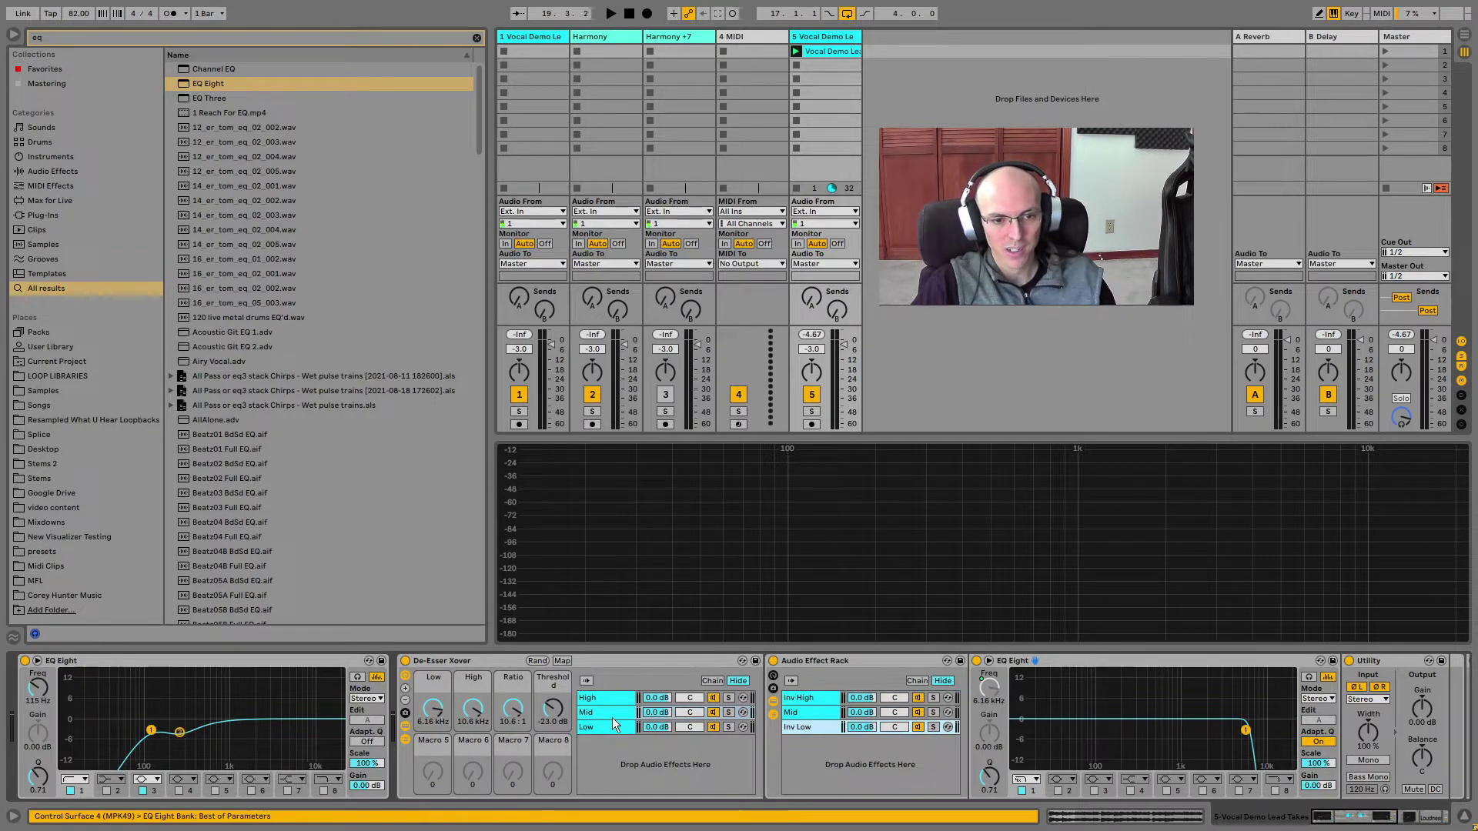
# - Inspect the Utility and Compressor that follow the crossover EQ in the De-Esser Xover's Mid chain
pyautogui.click(611, 713)
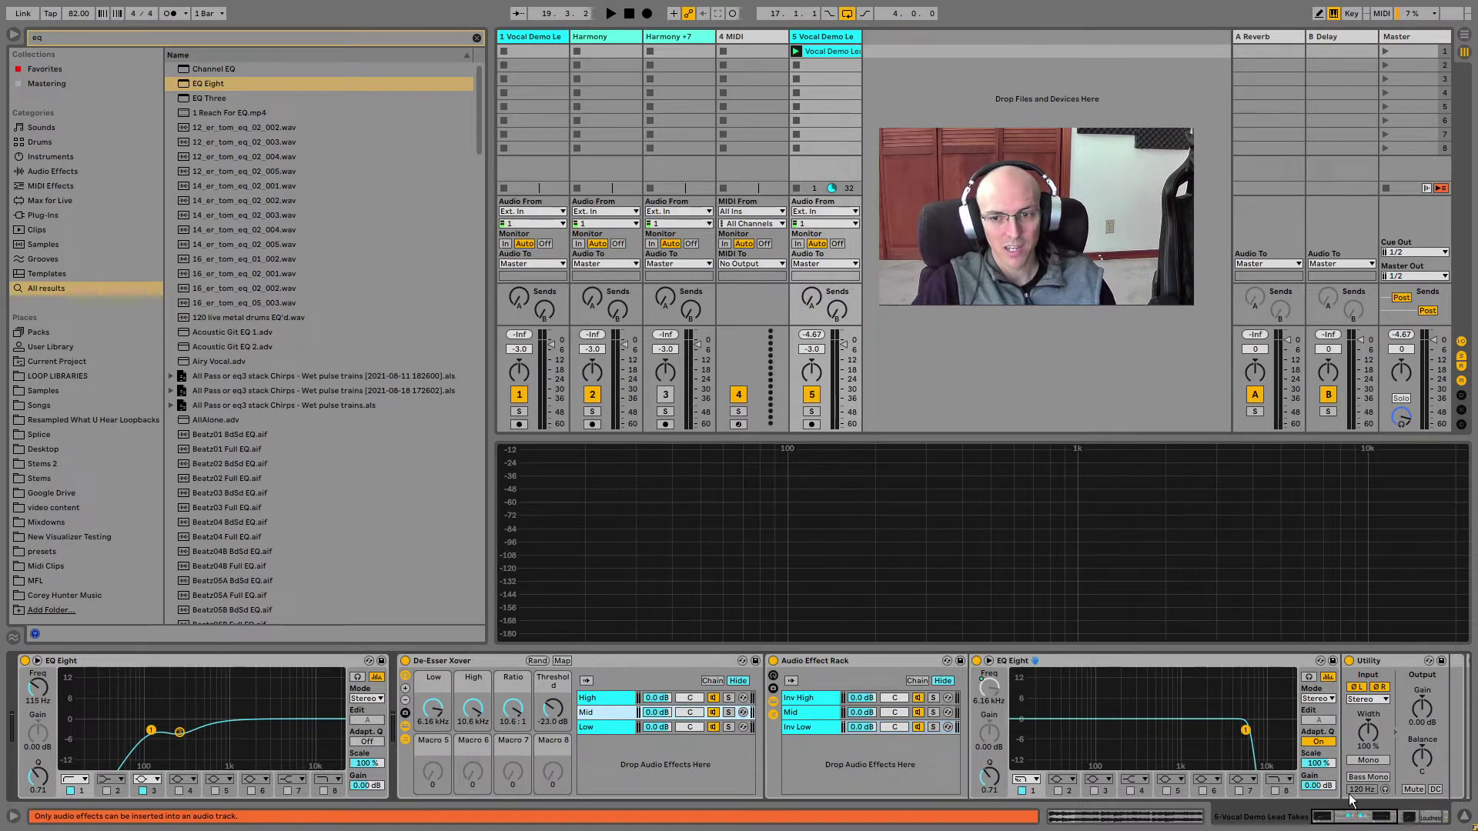
pyautogui.moveTo(1347, 820); pyautogui.dragTo(1374, 820)
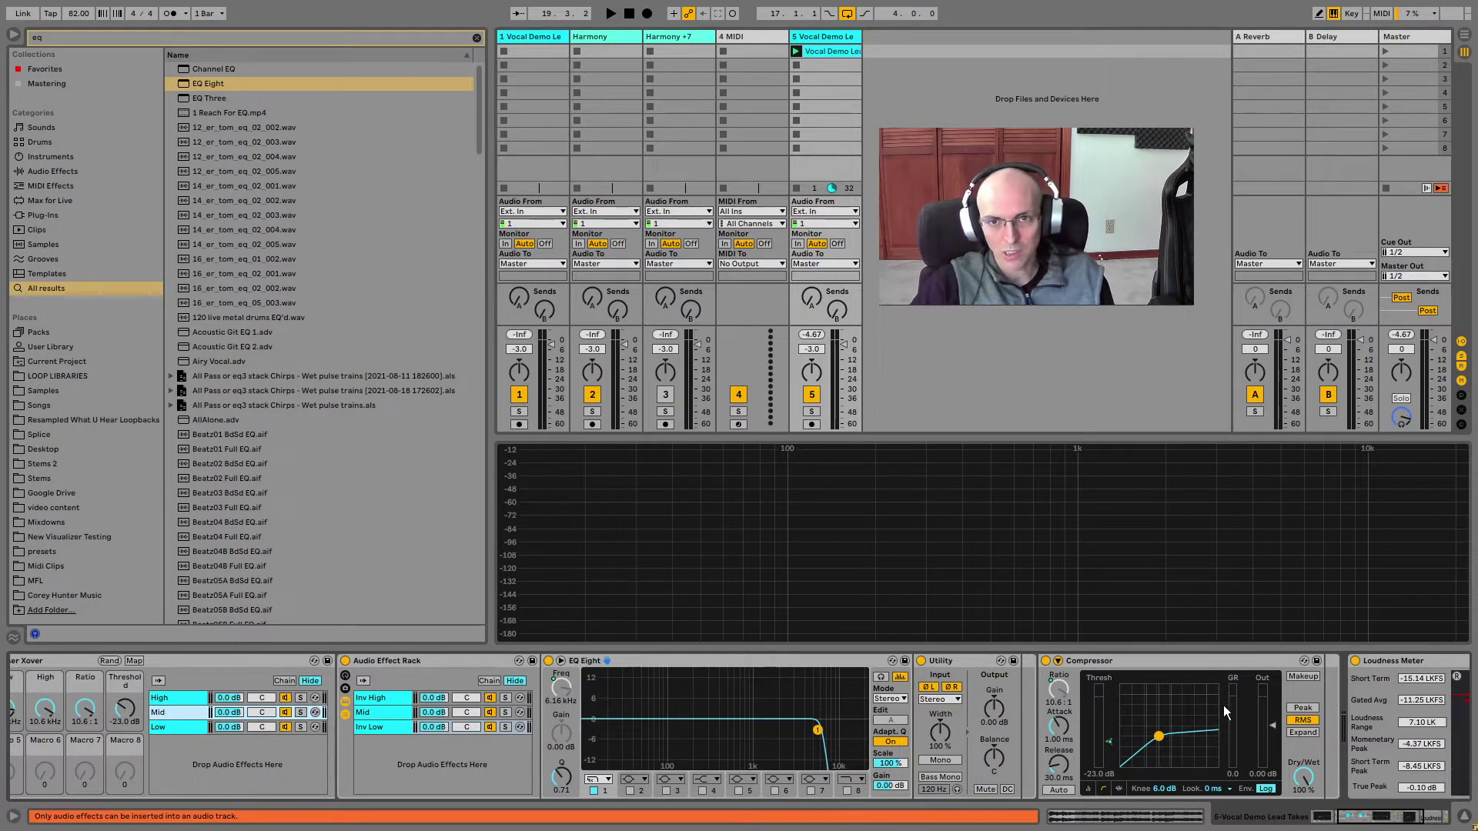
pyautogui.moveTo(1361, 822); pyautogui.dragTo(1361, 821)
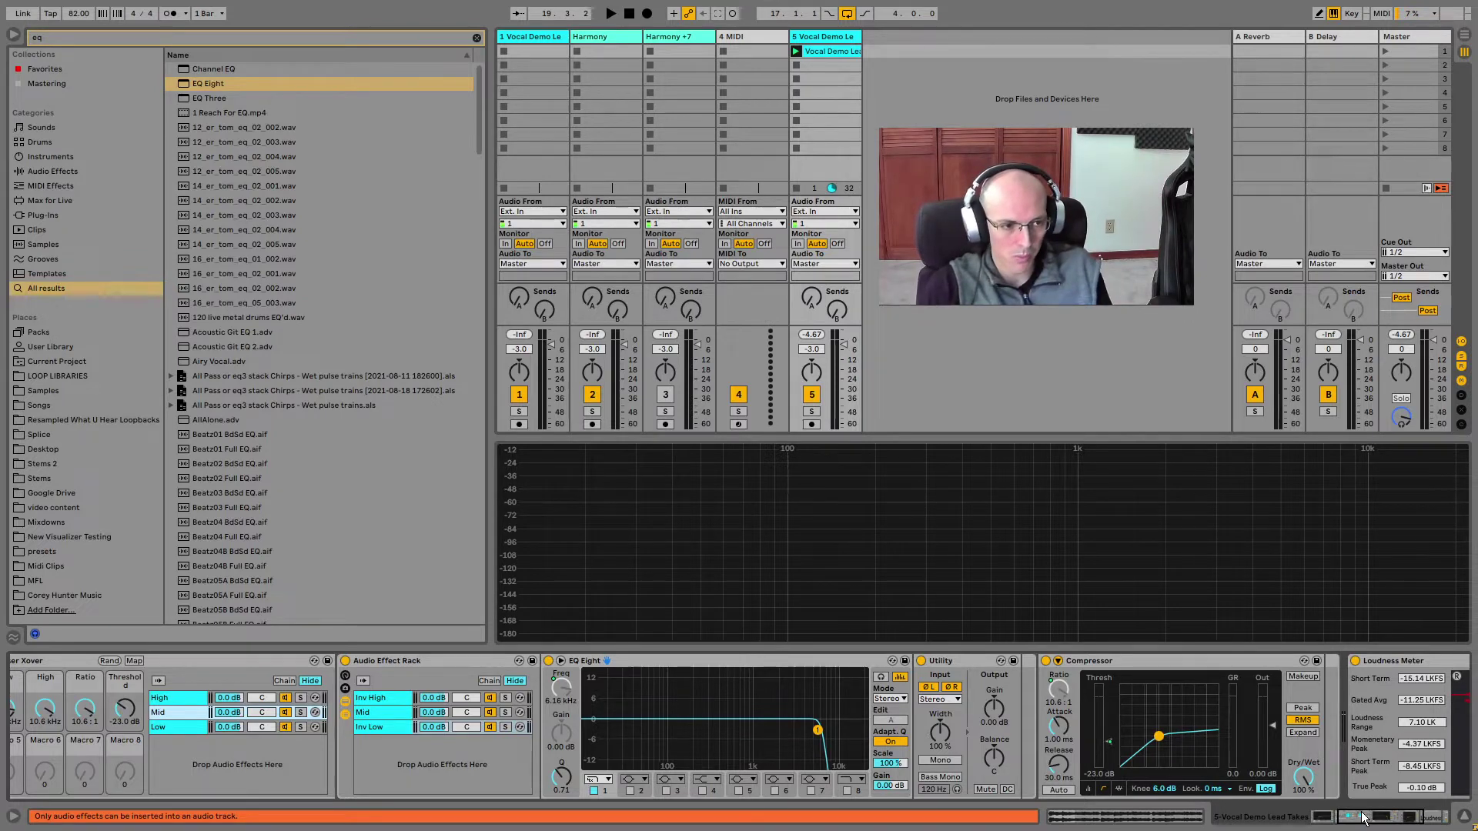
# - Set the De-Esser Xover macros to Low 483 Hz, High 428 Hz, Ratio 2.54:1 and Threshold -5.34 dB, and play the vocal to locate its sibilance
pyautogui.moveTo(1378, 825); pyautogui.dragTo(1360, 821)
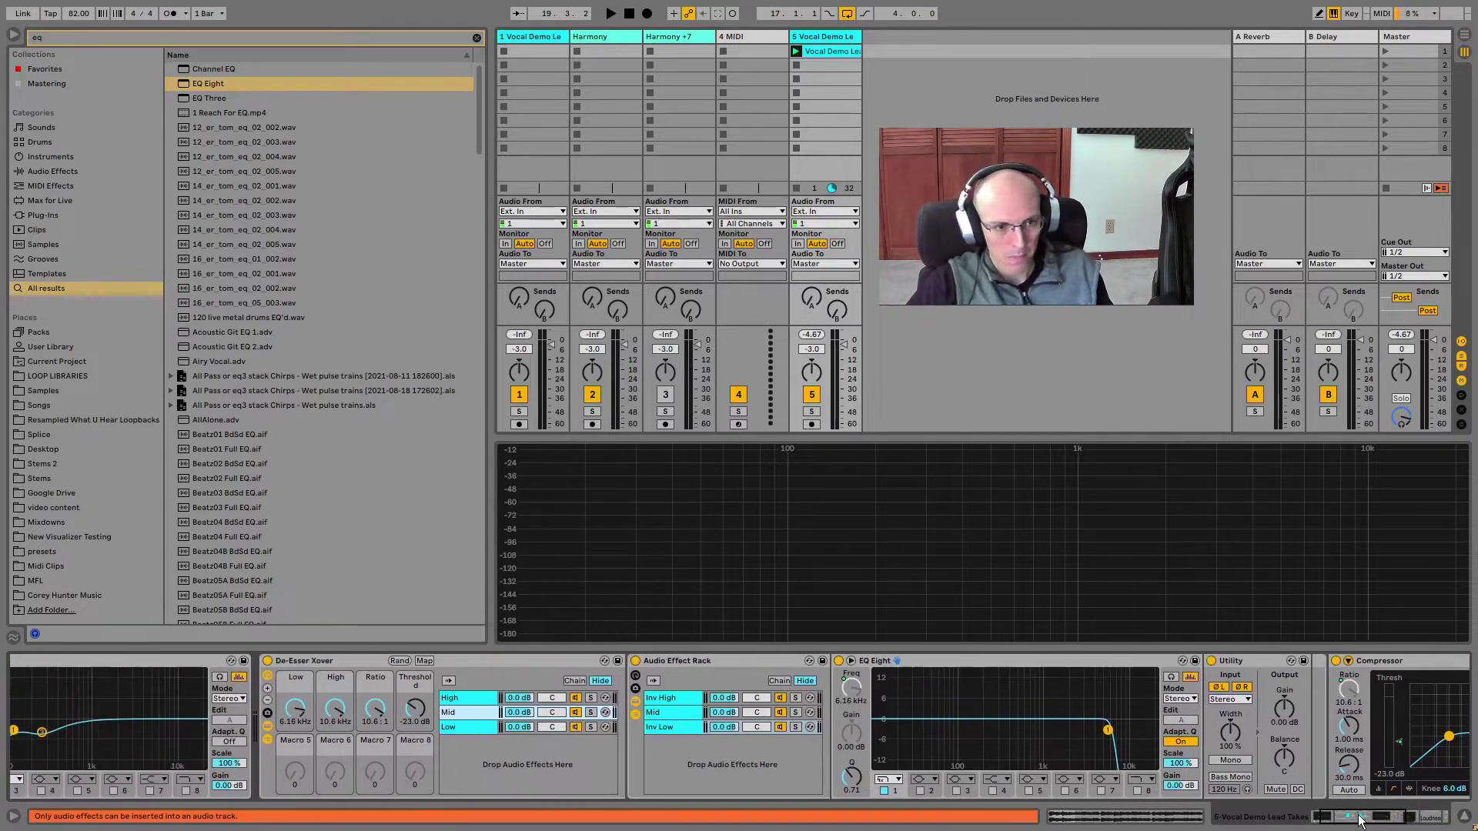
pyautogui.moveTo(296, 710); pyautogui.dragTo(415, 664)
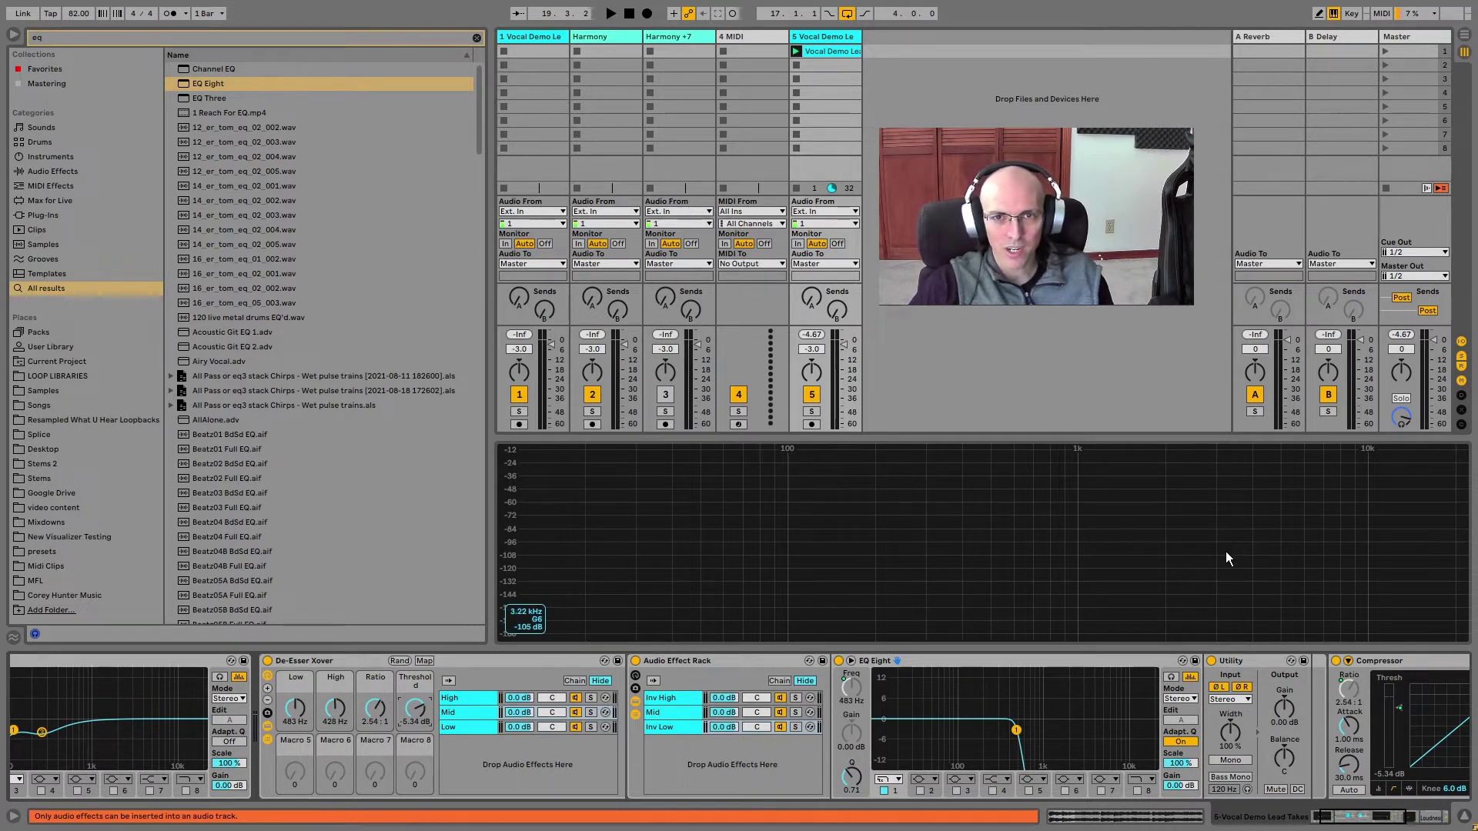
pyautogui.press('space')
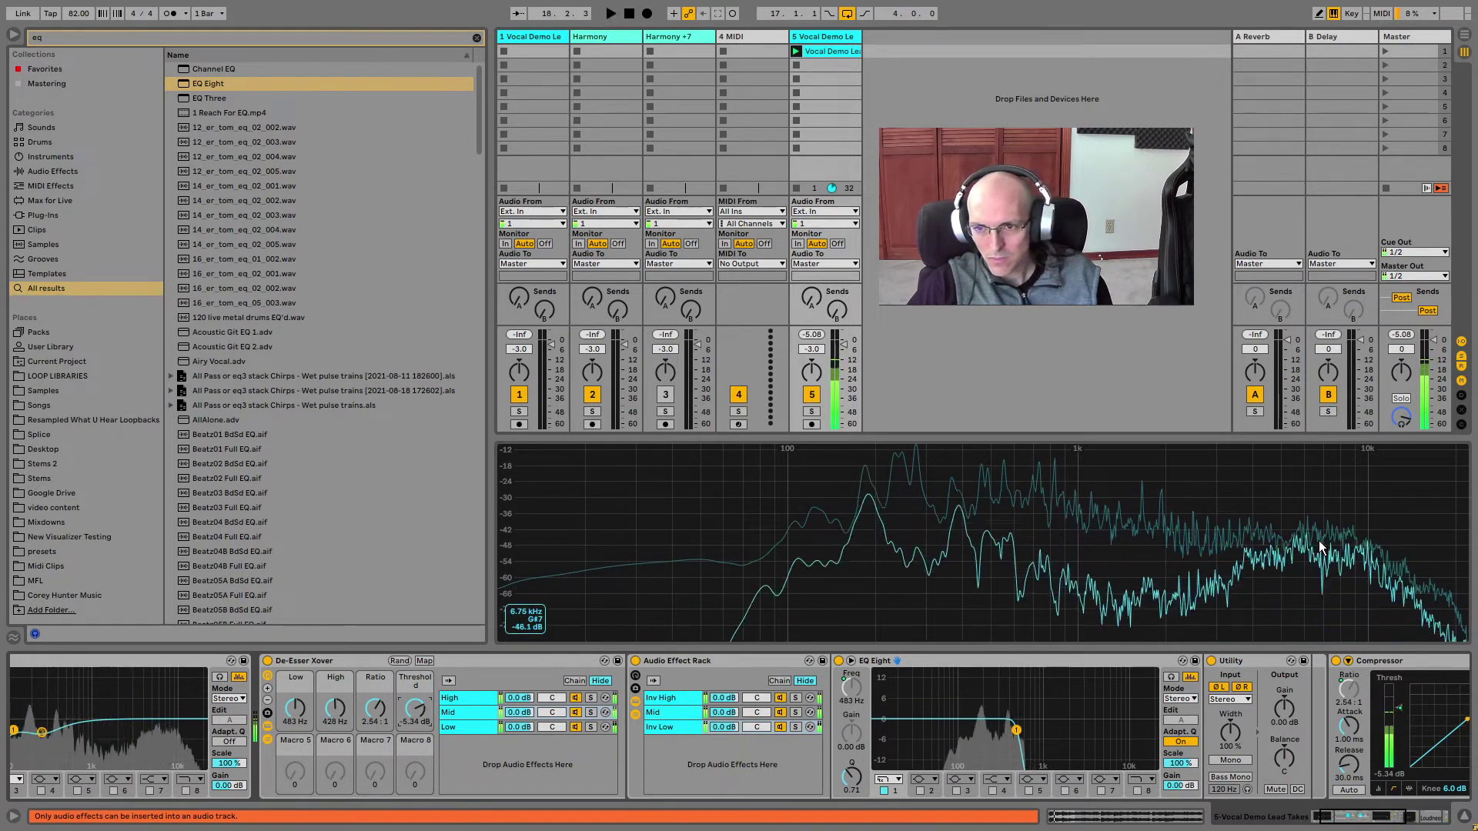
pyautogui.press('space')
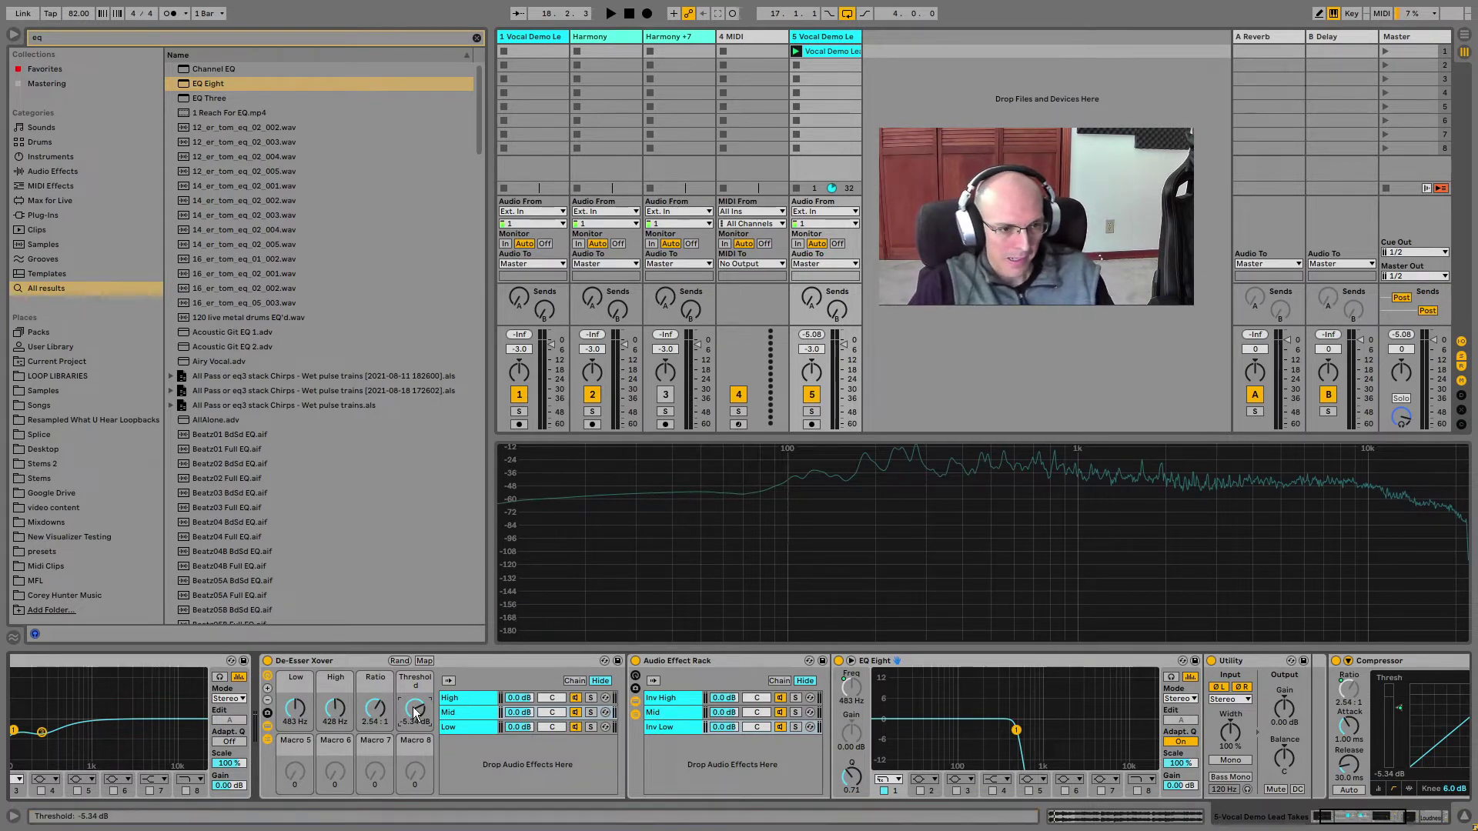
# - Set the De-Esser Xover's Low crossover to 5.80 kHz and High to 9.42 kHz, playing the vocal to check its sibilant range
pyautogui.moveTo(293, 706); pyautogui.dragTo(294, 611)
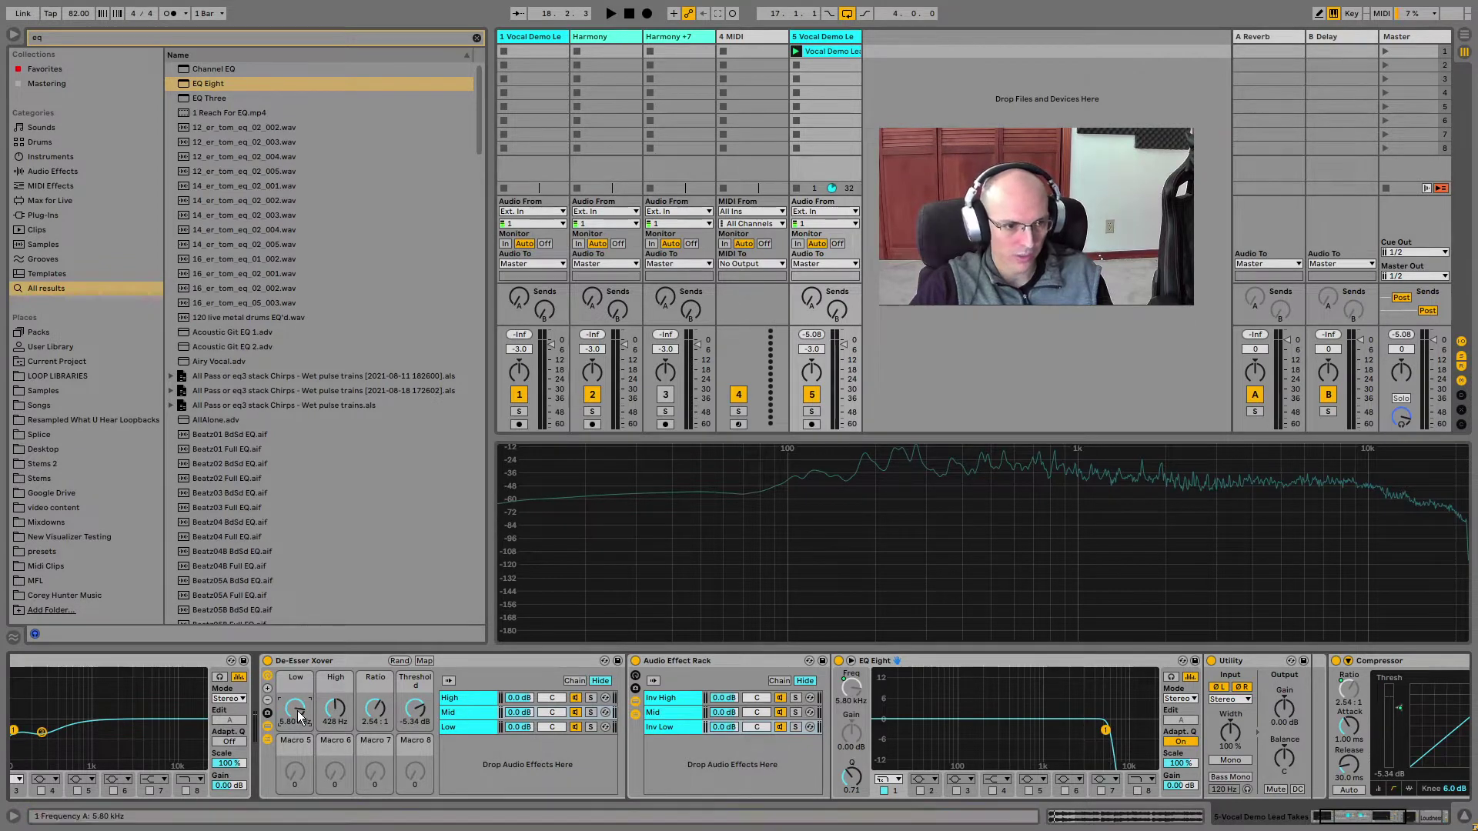
pyautogui.moveTo(297, 710); pyautogui.dragTo(335, 694)
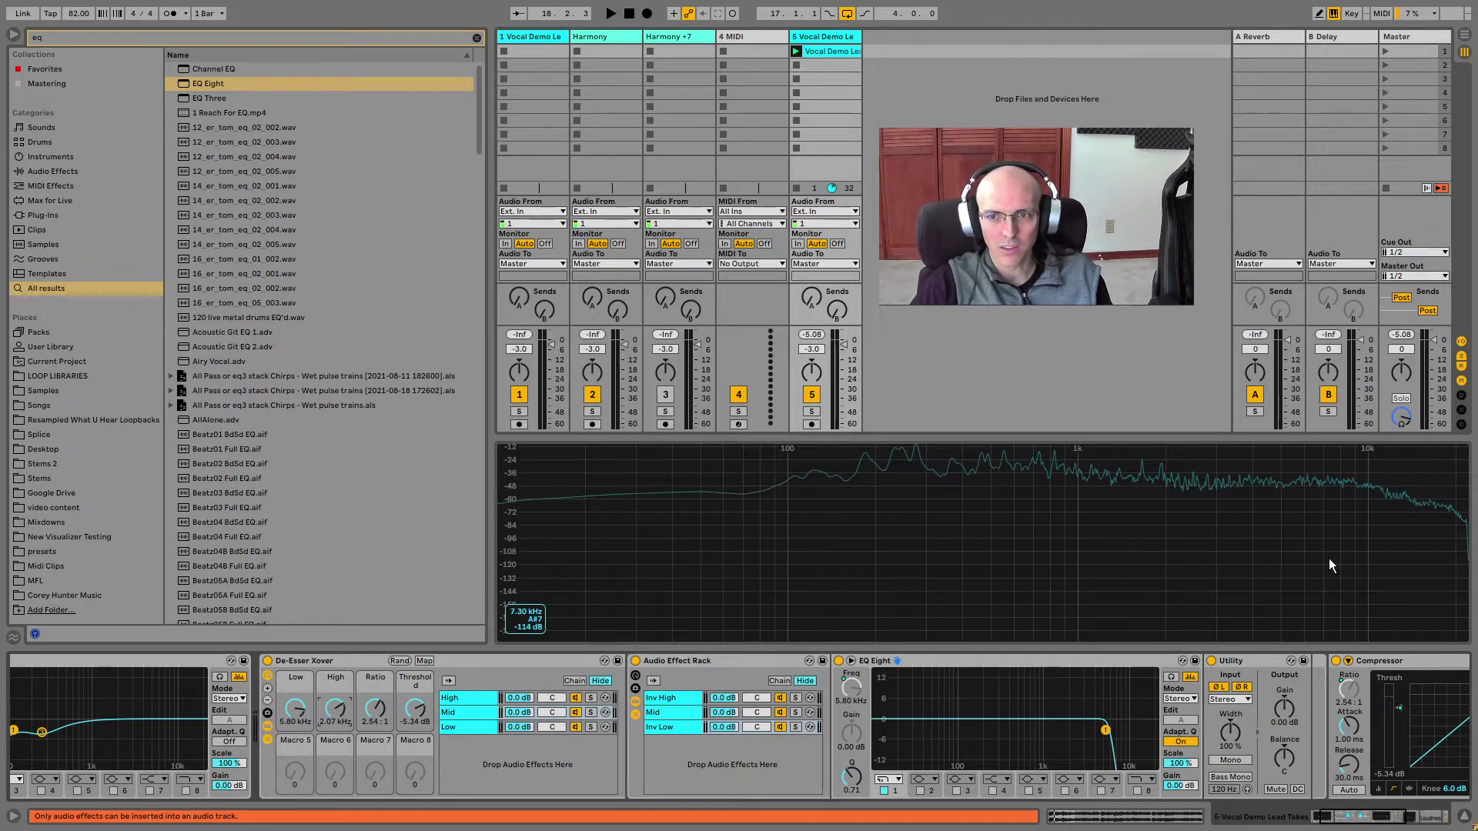
pyautogui.press('space')
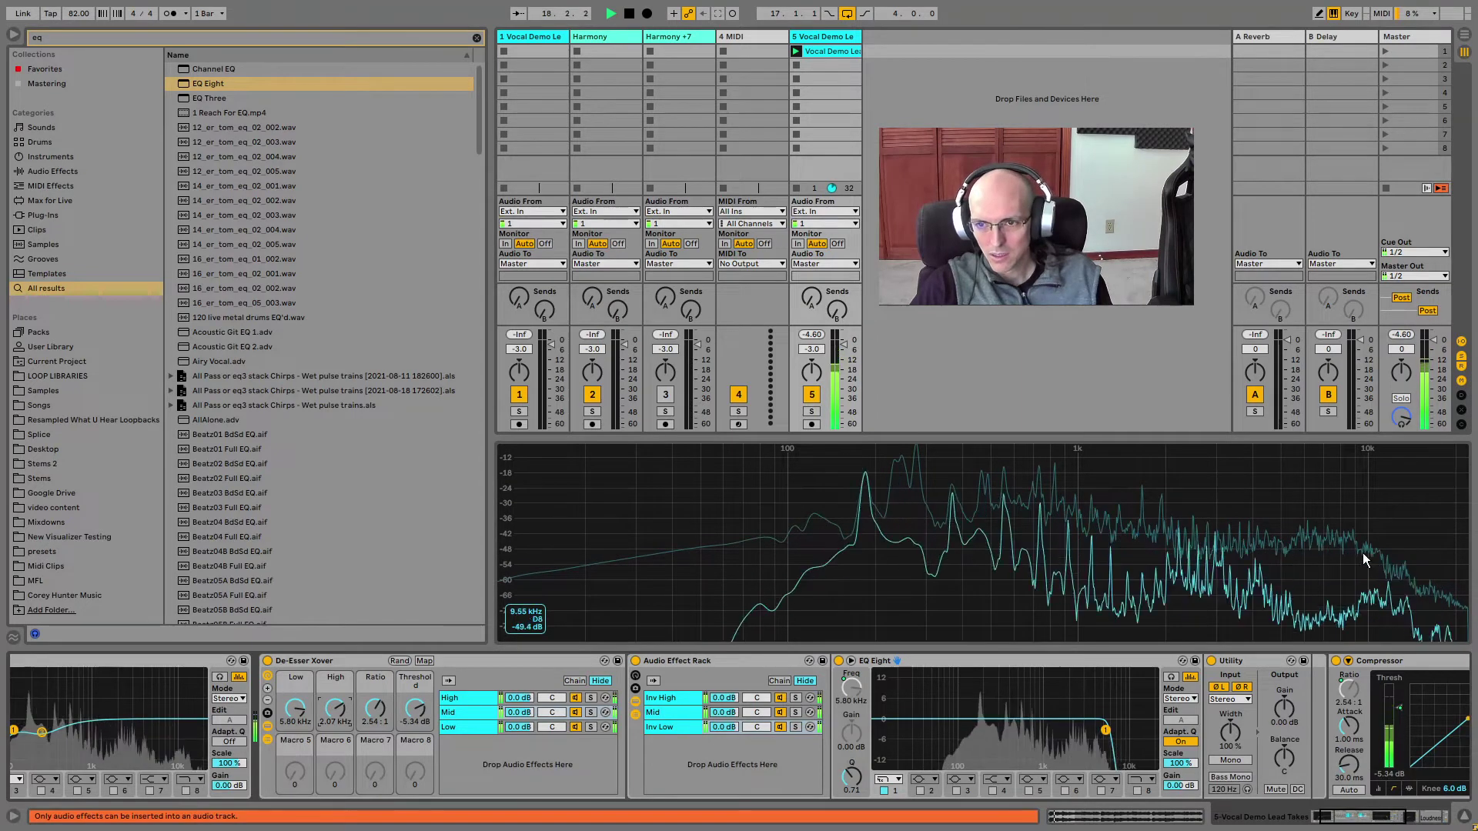
pyautogui.press('space')
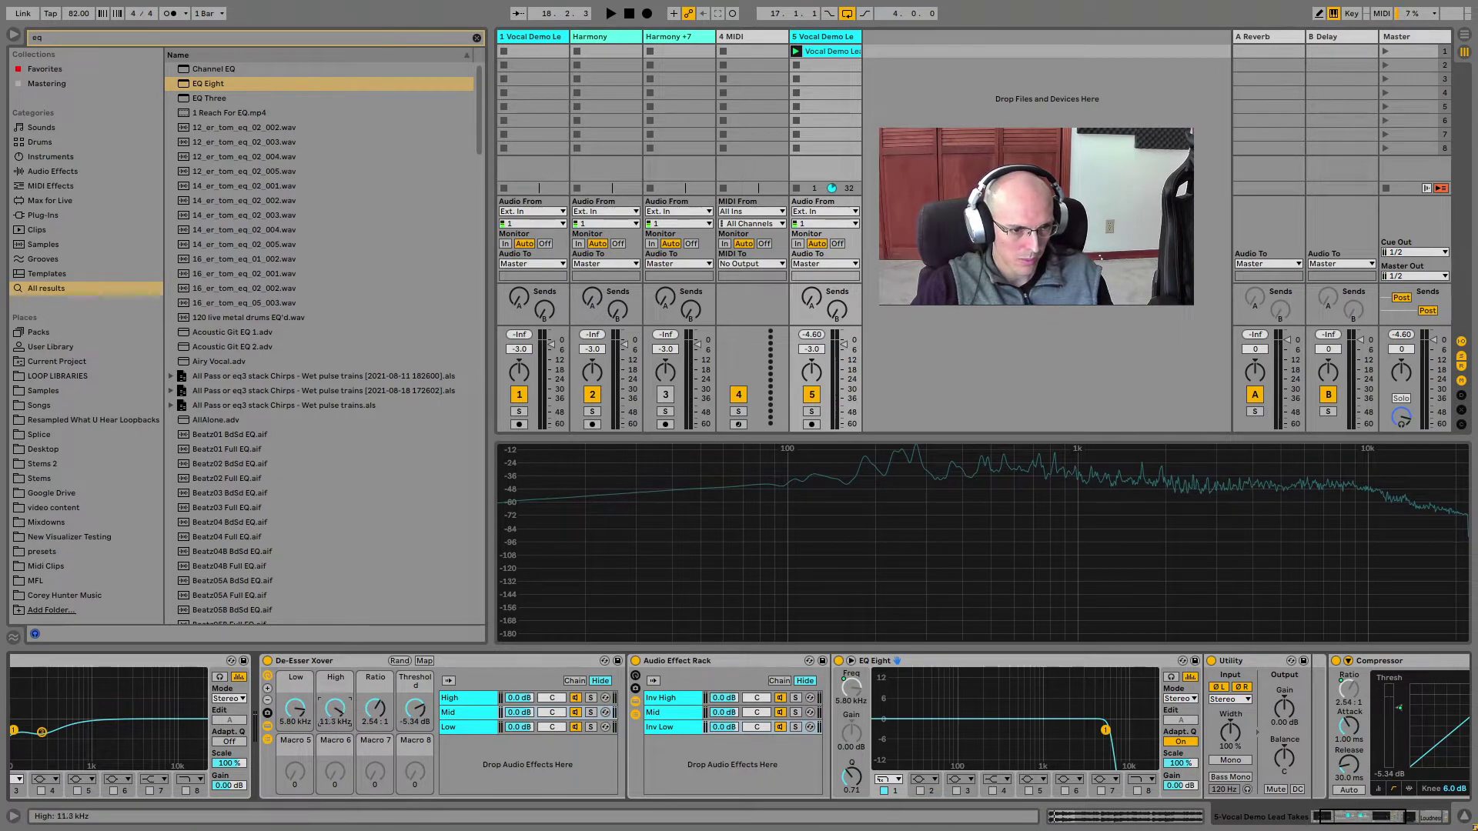
pyautogui.press('space')
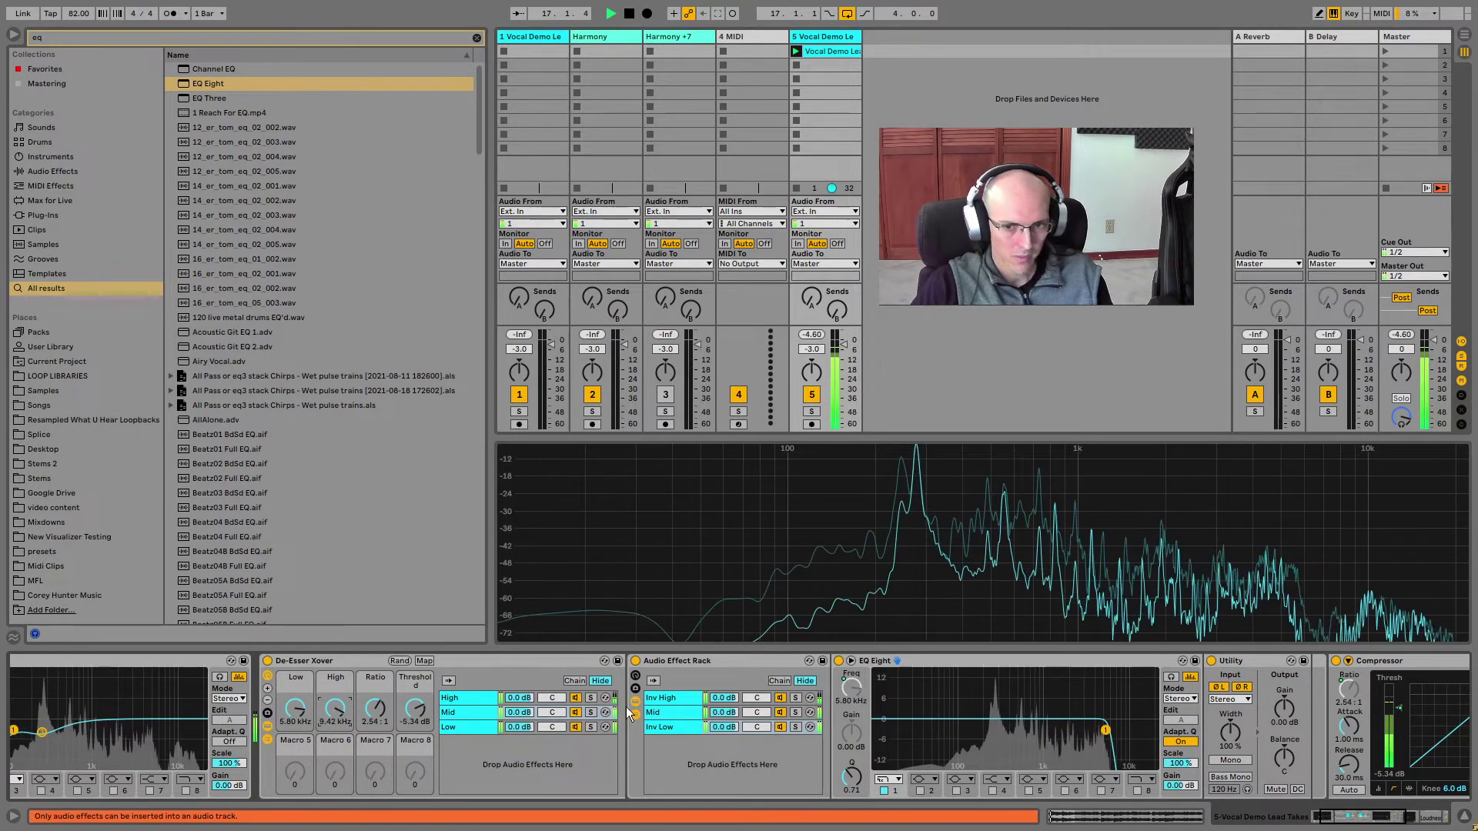
pyautogui.press('space')
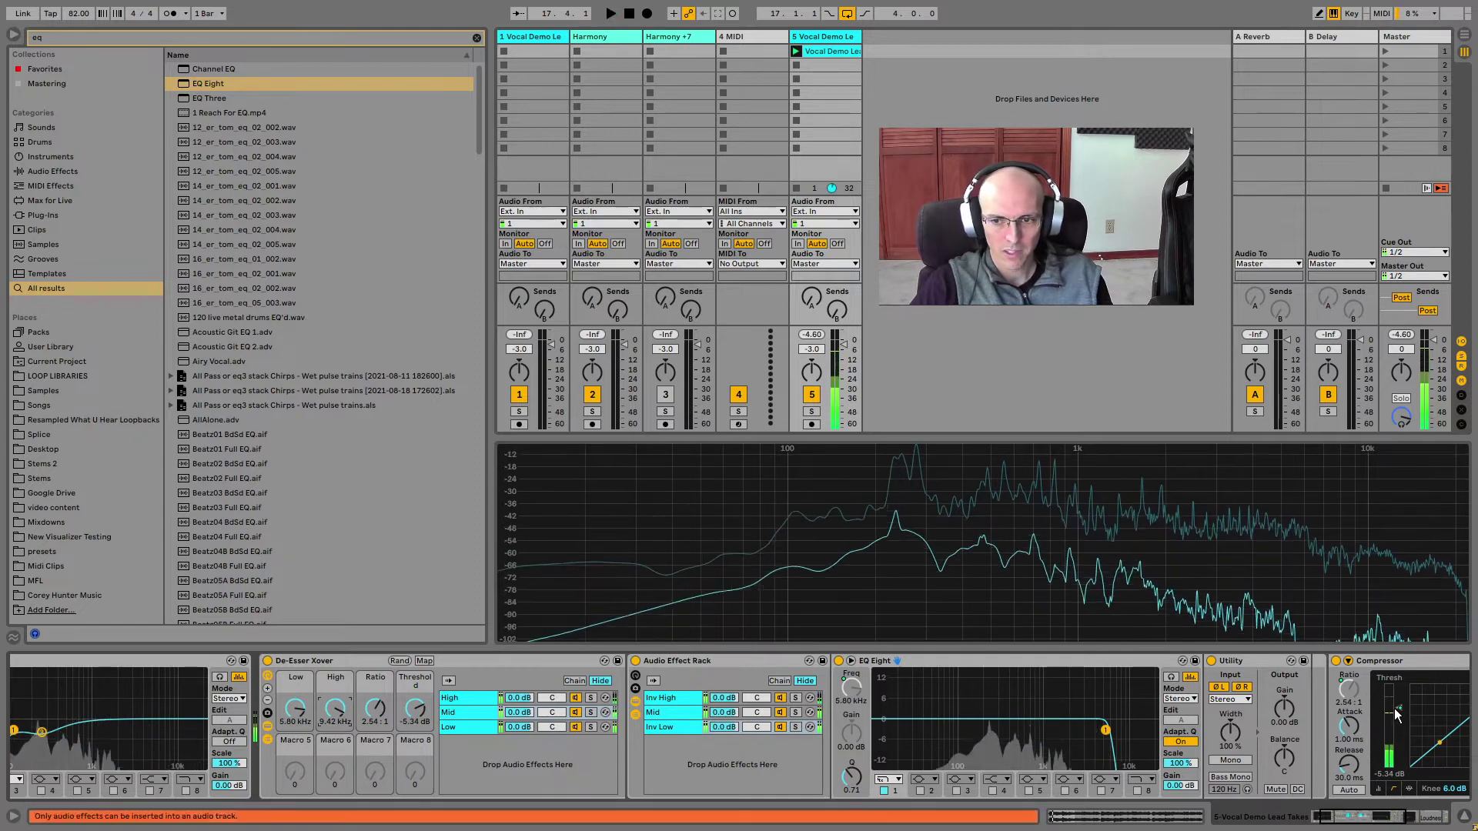
# - Set the De-Esser Xover's Ratio to 3.85:1 and Threshold to -20.3 dB while listening to the looping vocal
pyautogui.press('space')
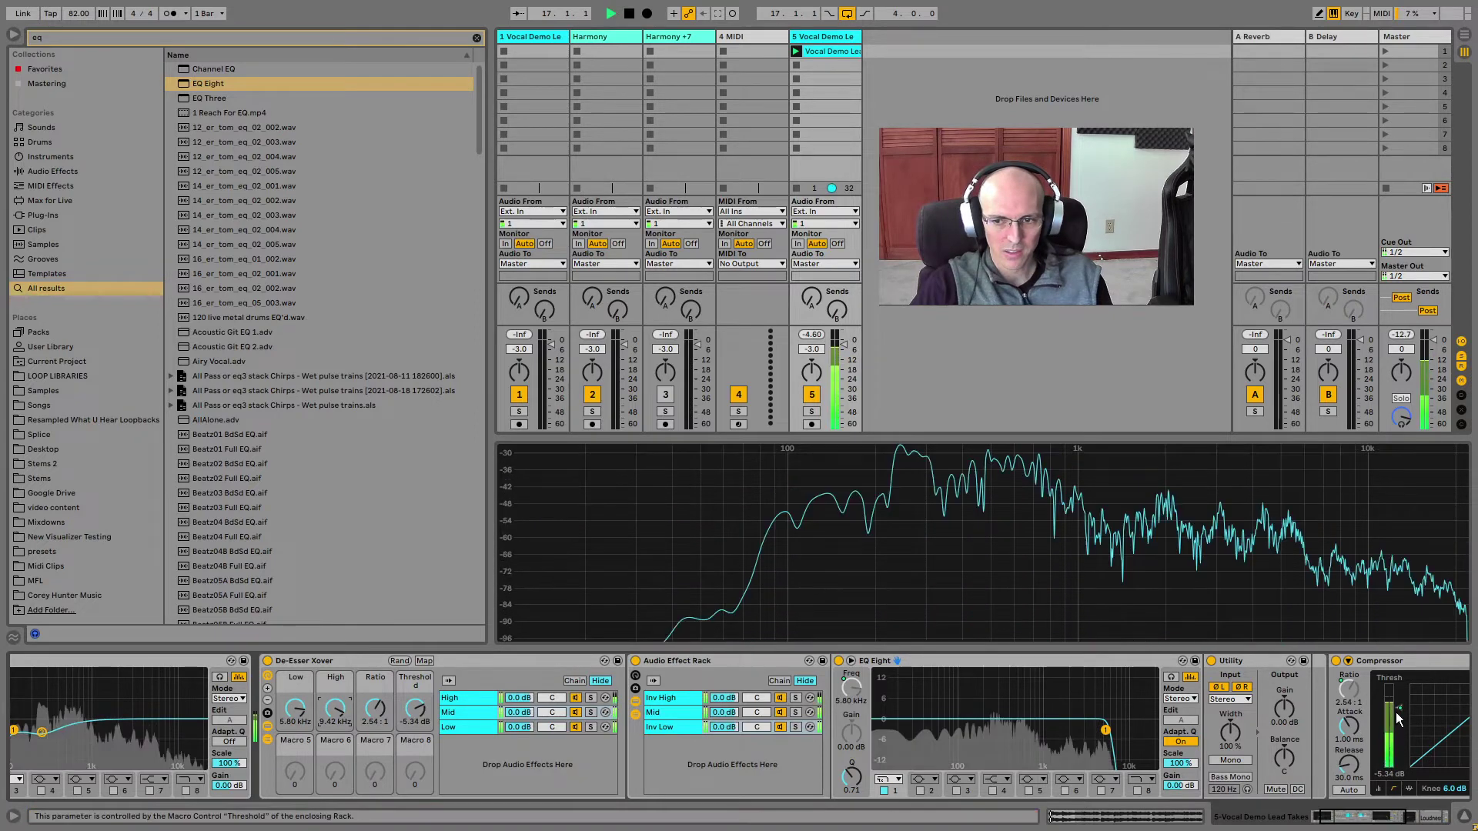
pyautogui.press('space')
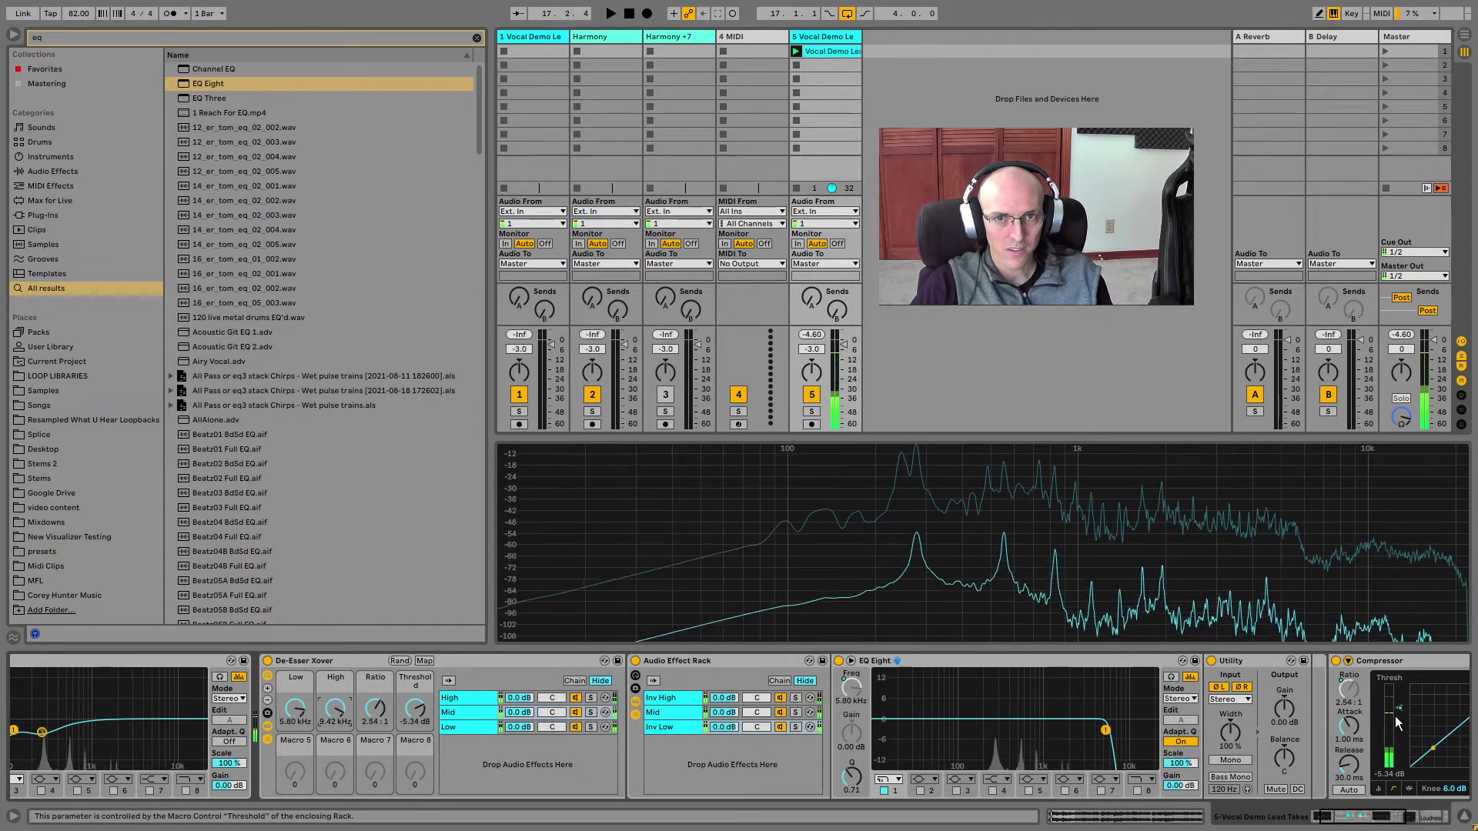
pyautogui.press('space')
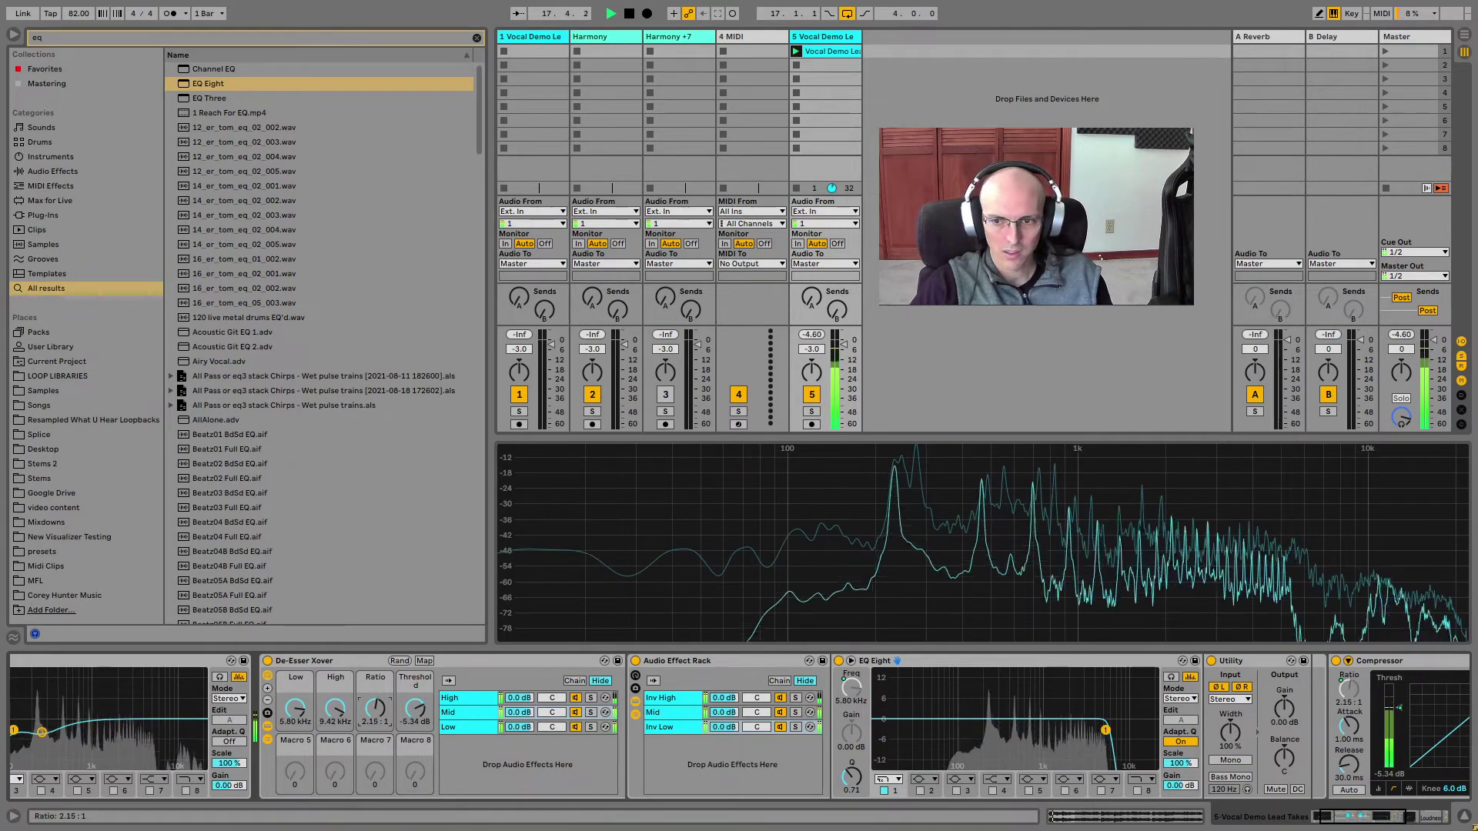
pyautogui.moveTo(375, 708); pyautogui.dragTo(415, 741)
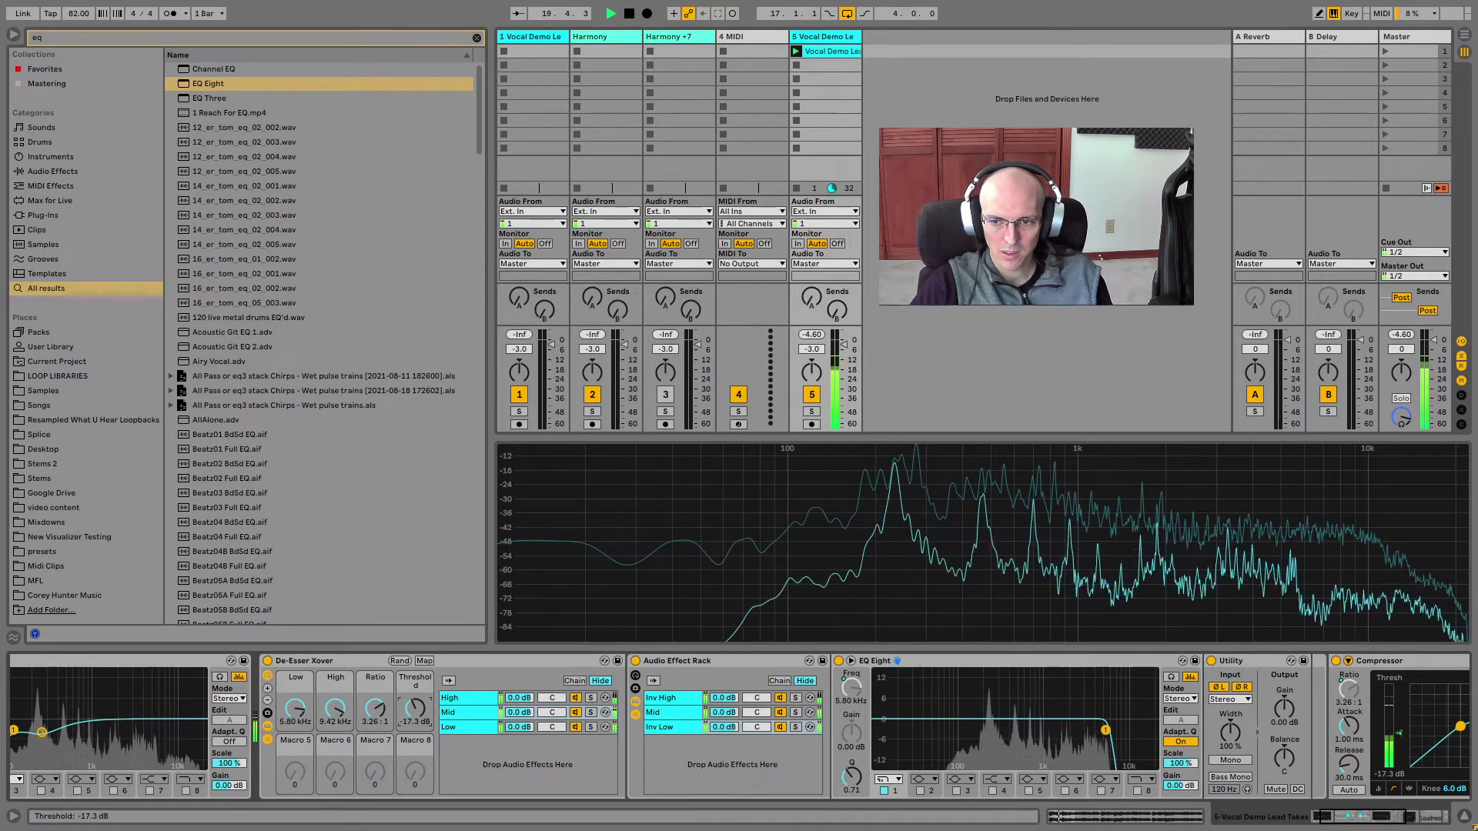
pyautogui.moveTo(1461, 726); pyautogui.dragTo(1454, 732)
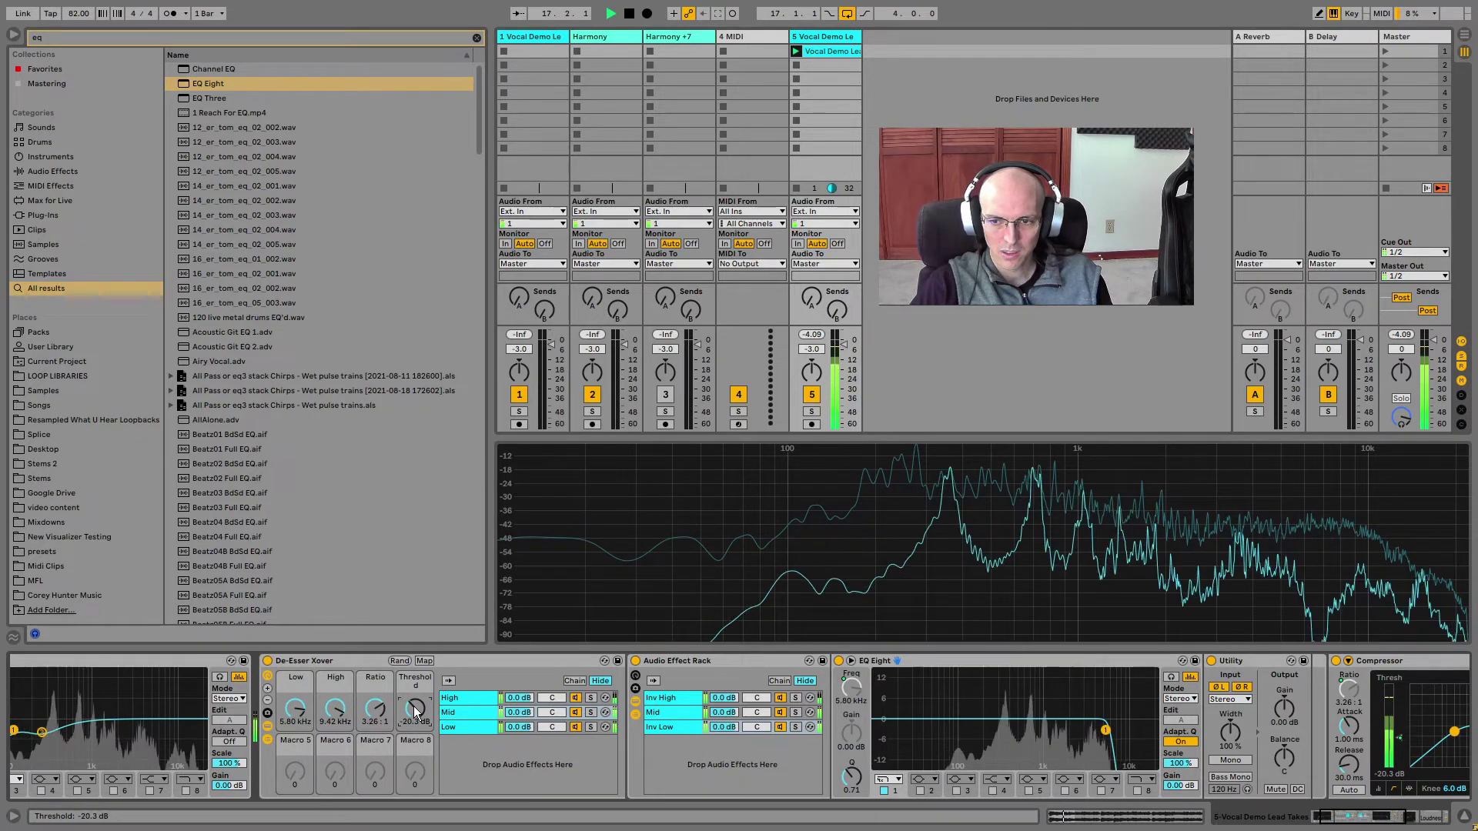
pyautogui.moveTo(373, 711); pyautogui.dragTo(373, 704)
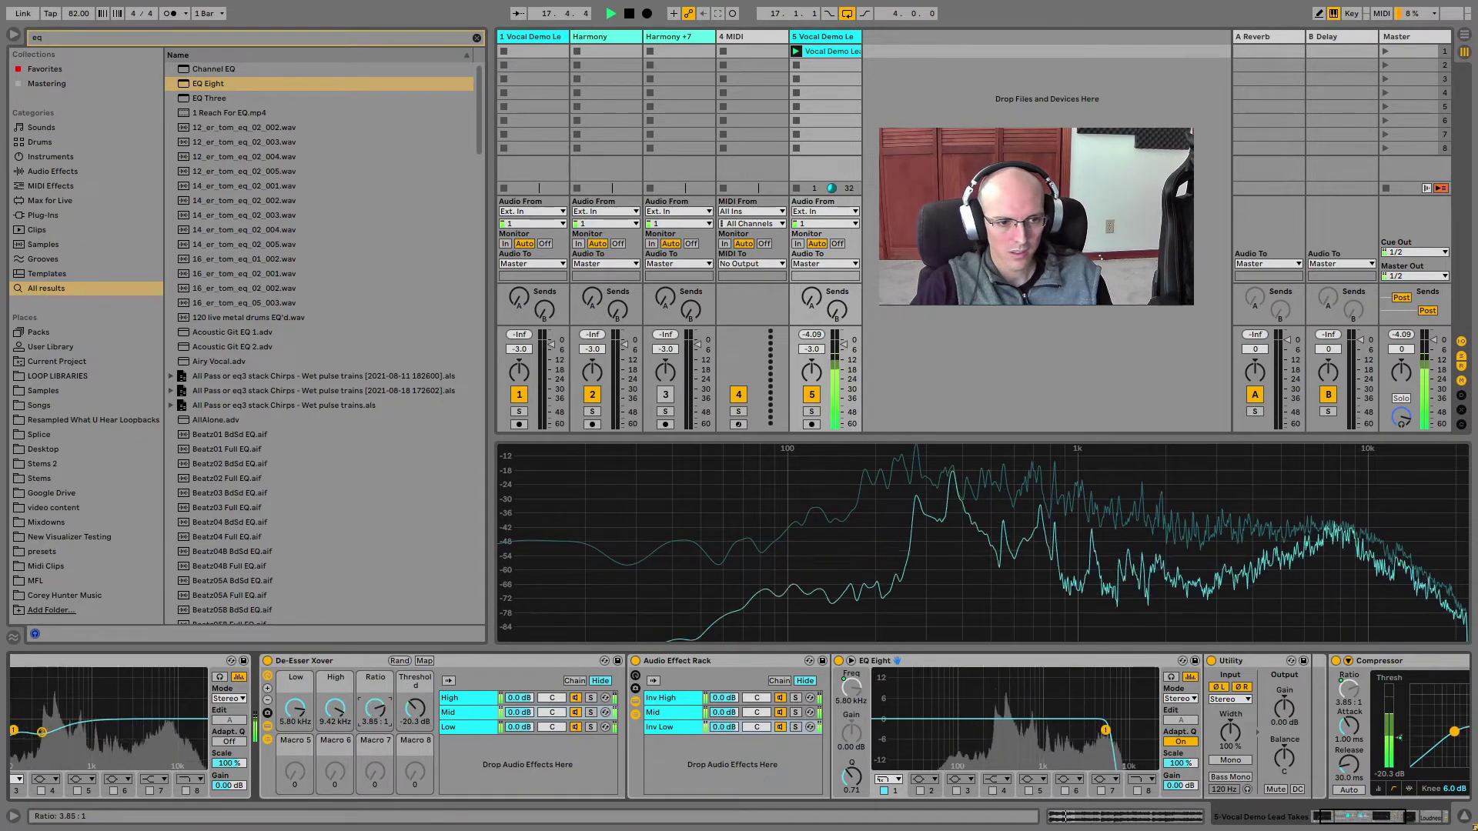
# - Bypass and re-enable the De-Esser Xover during playback to compare the vocal with and without de-essing
pyautogui.click(267, 660)
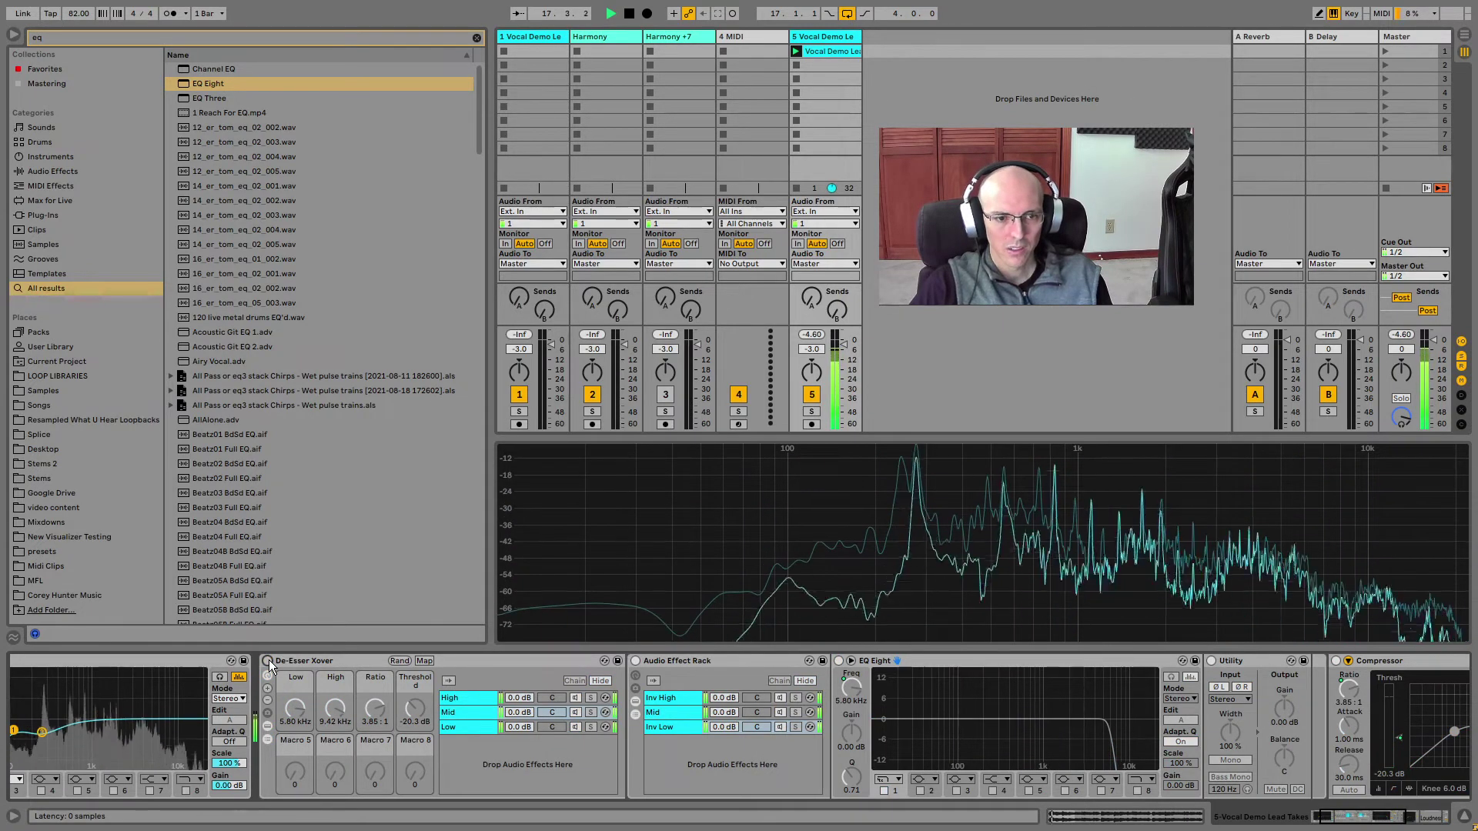
pyautogui.press('space')
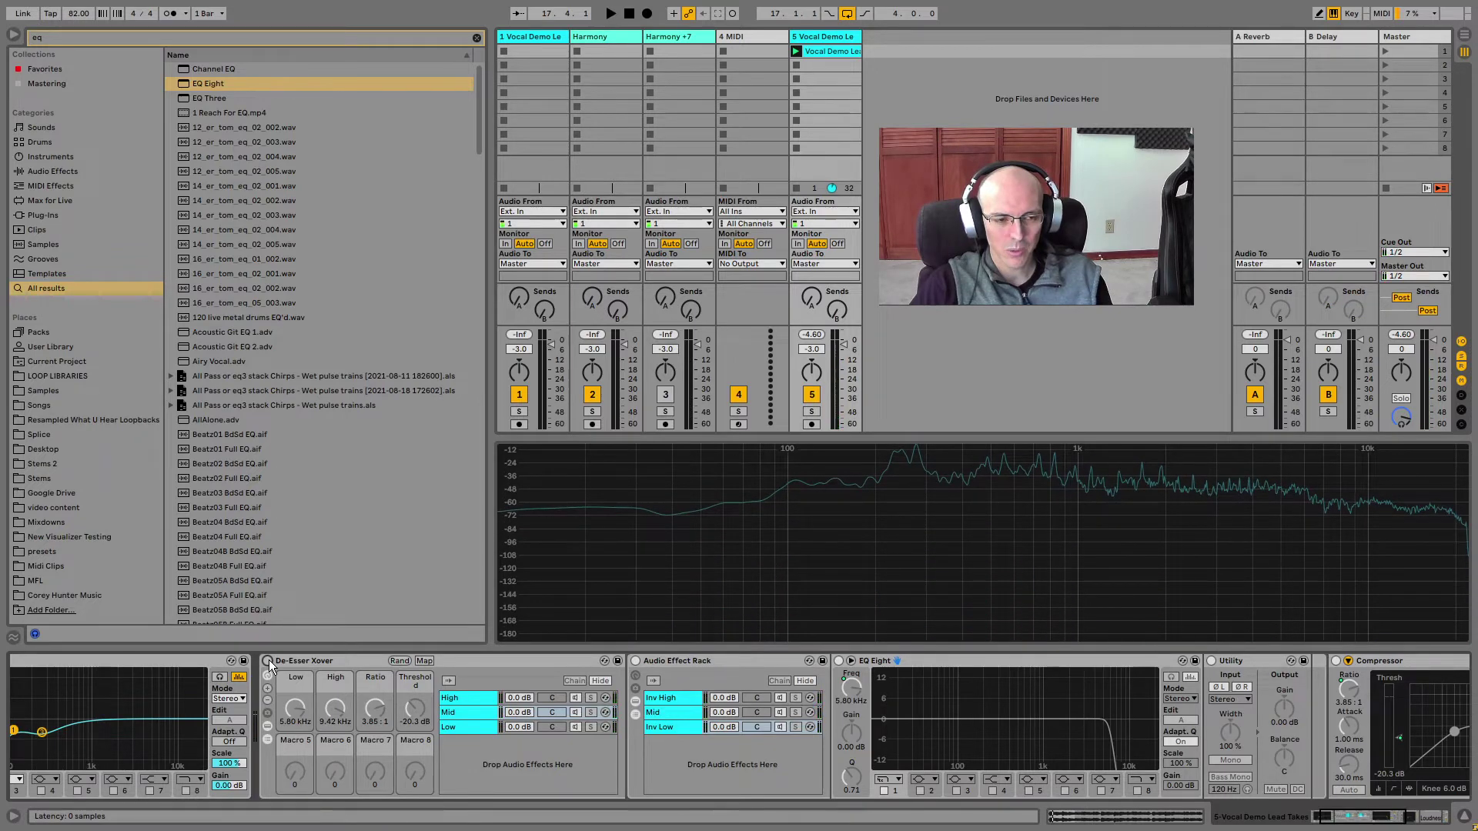
pyautogui.press('space')
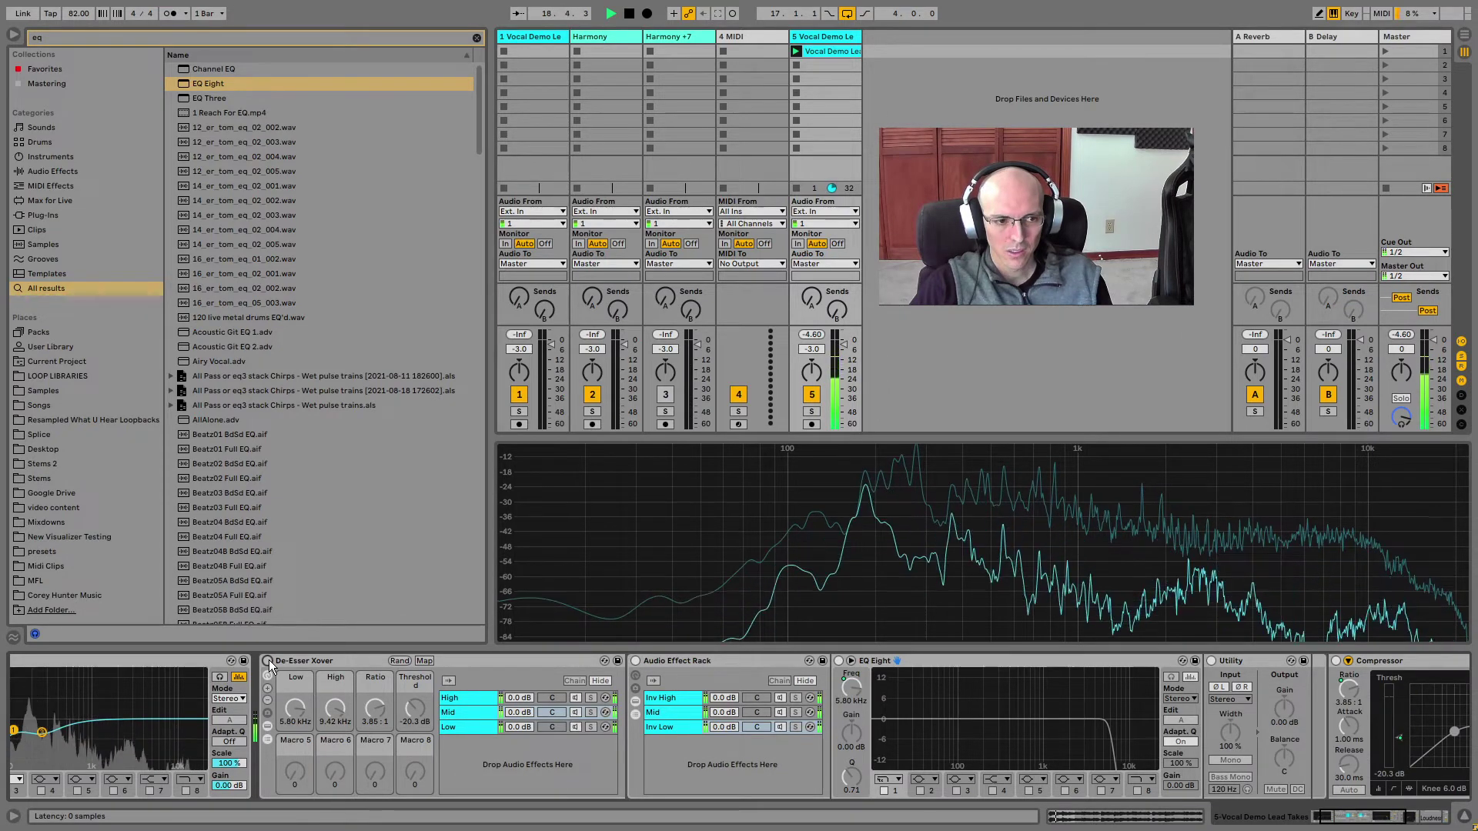
pyautogui.click(267, 660)
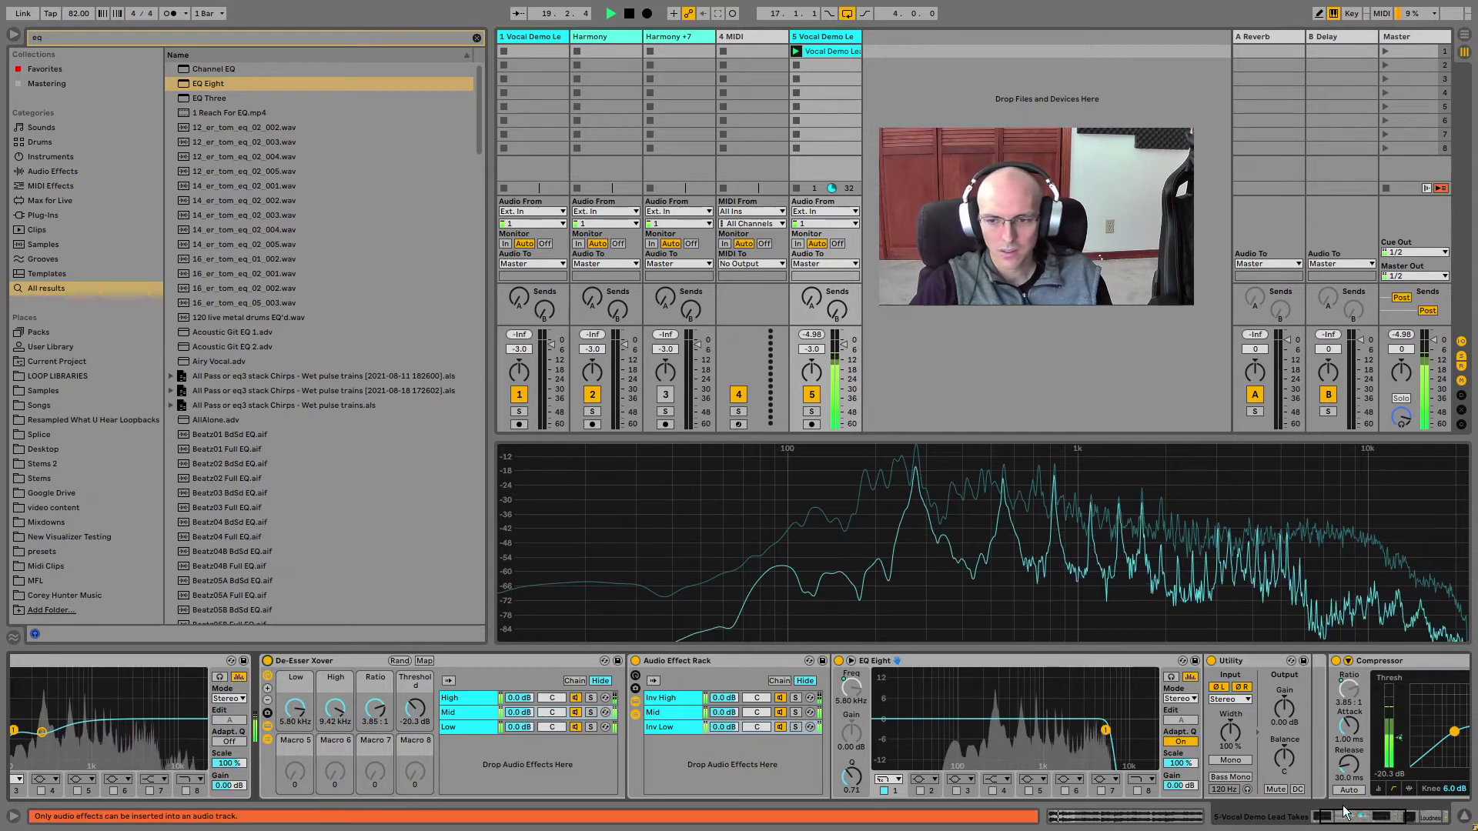
# - Check the gain reduction on the De-Esser's Mid-chain Compressor during playback, then stop and return to the rack's macros
pyautogui.moveTo(1362, 816); pyautogui.dragTo(1385, 817)
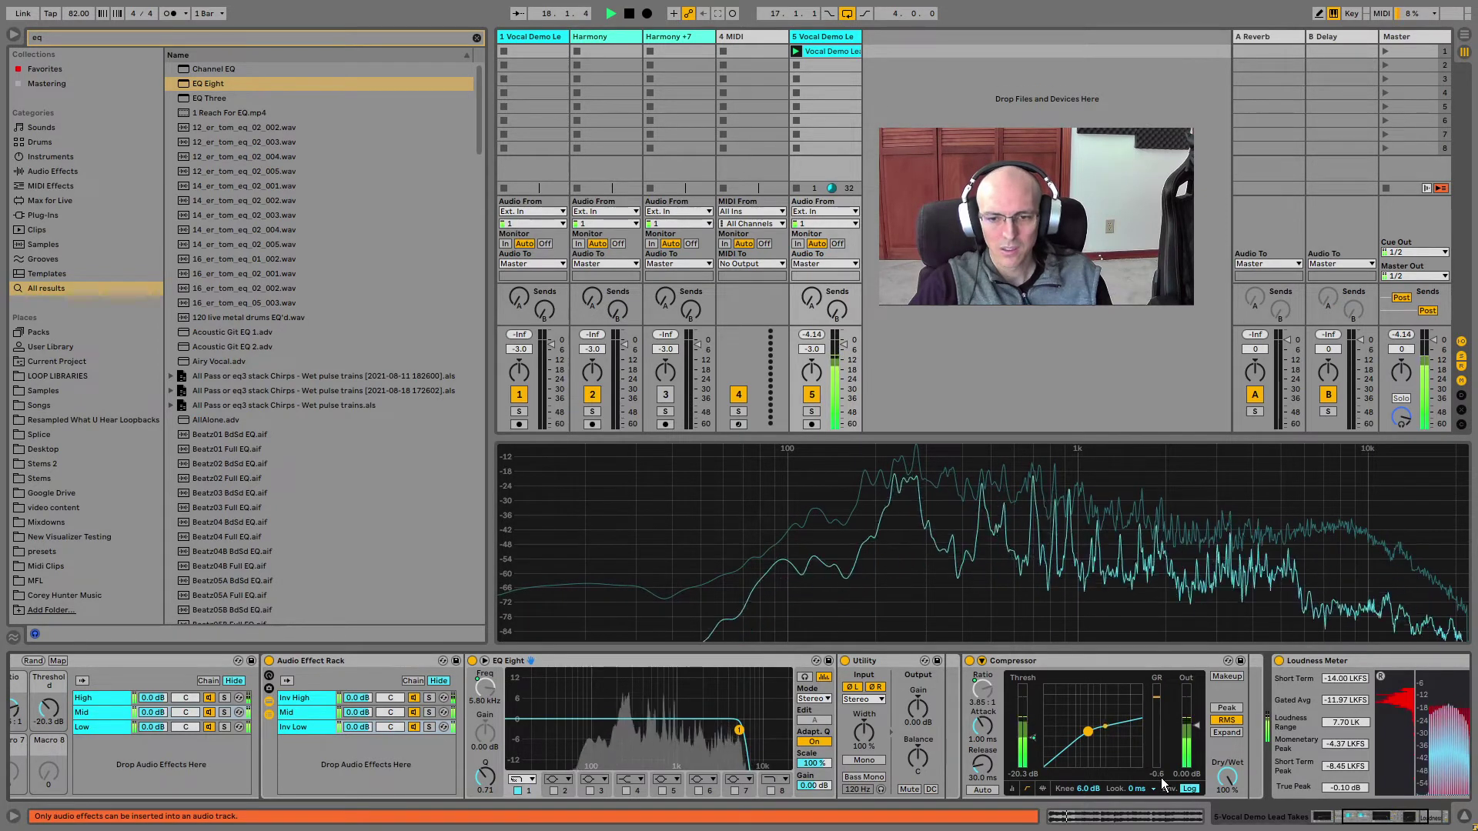
pyautogui.press('space')
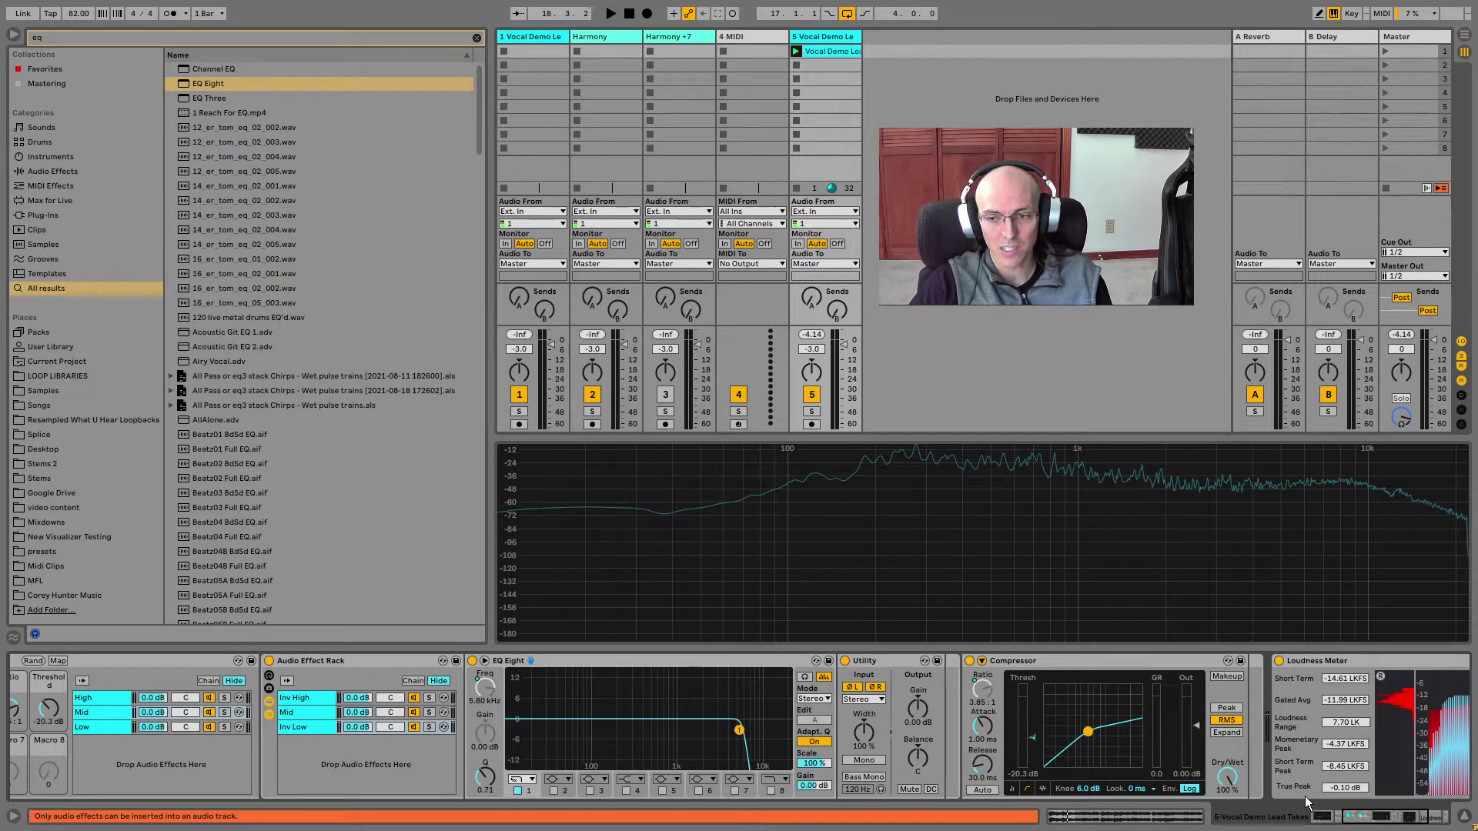
pyautogui.click(1334, 817)
pyautogui.moveTo(1334, 817); pyautogui.dragTo(1342, 814)
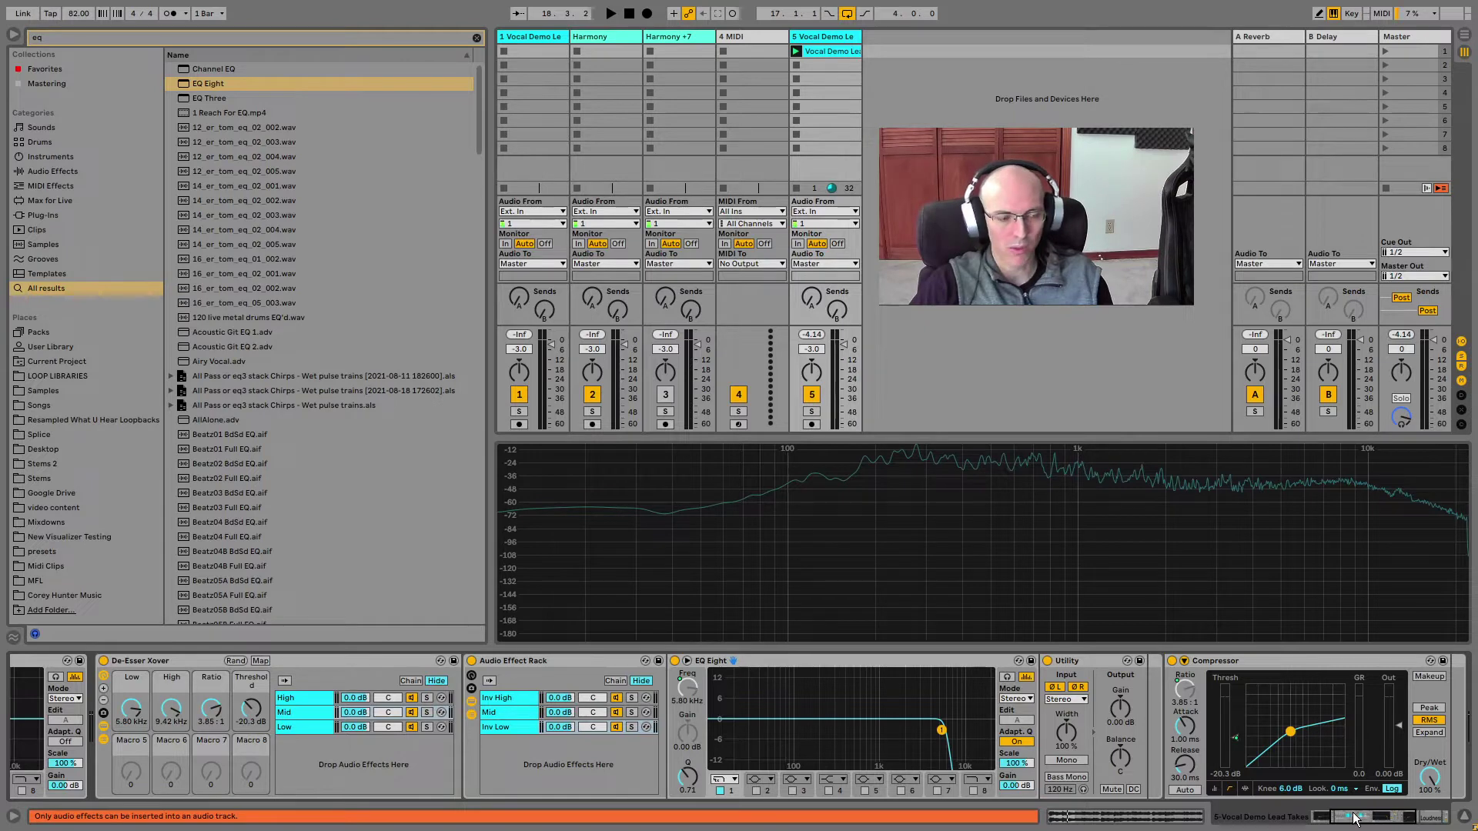
pyautogui.moveTo(1353, 813); pyautogui.dragTo(1354, 814)
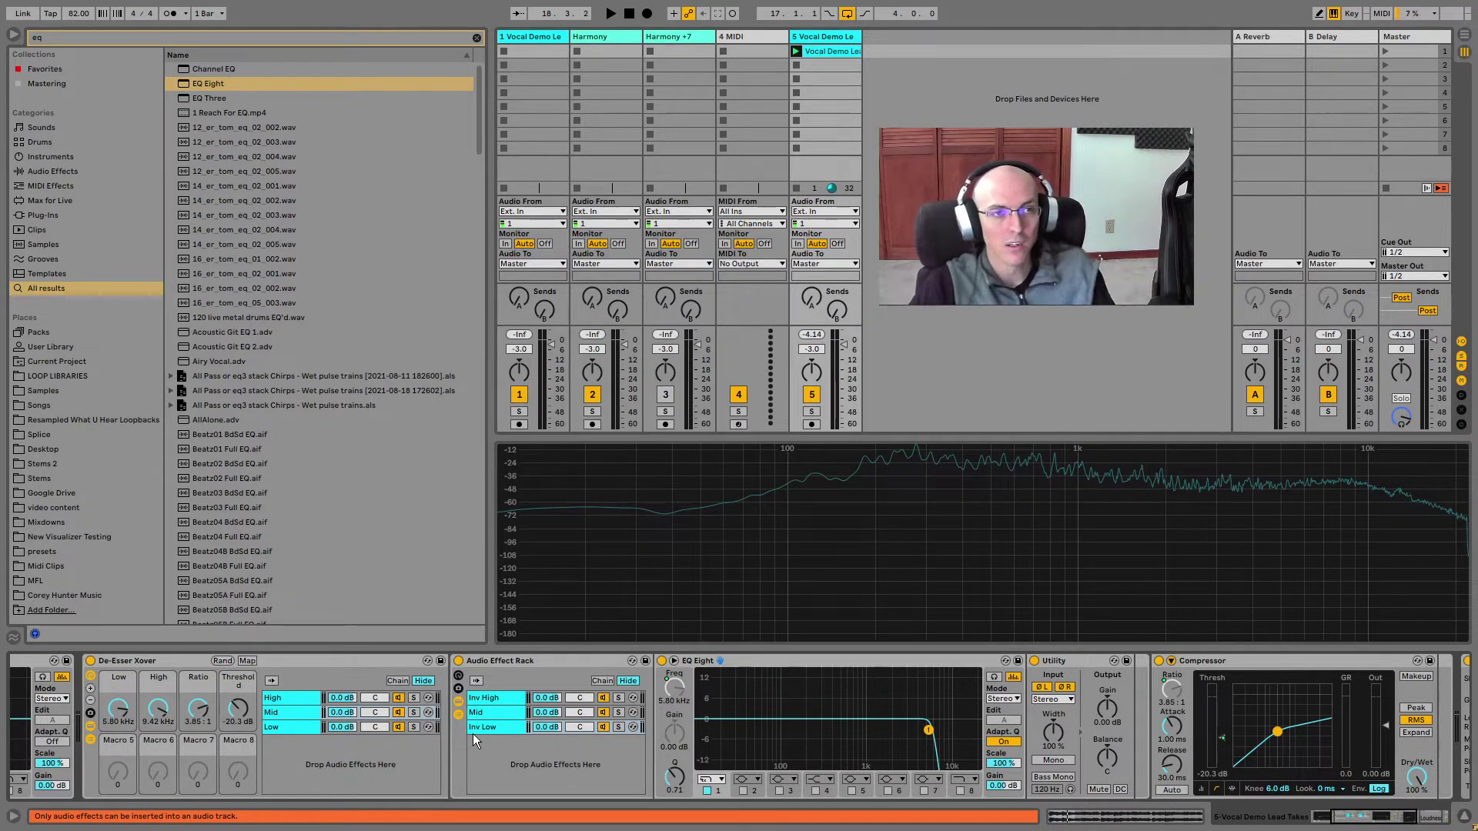
# - Copy the Compressor and Glue Compressor that follow the De-Esser on track 1 to track 5, between the De-Esser Xover and the Loudness Meter
pyautogui.click(526, 34)
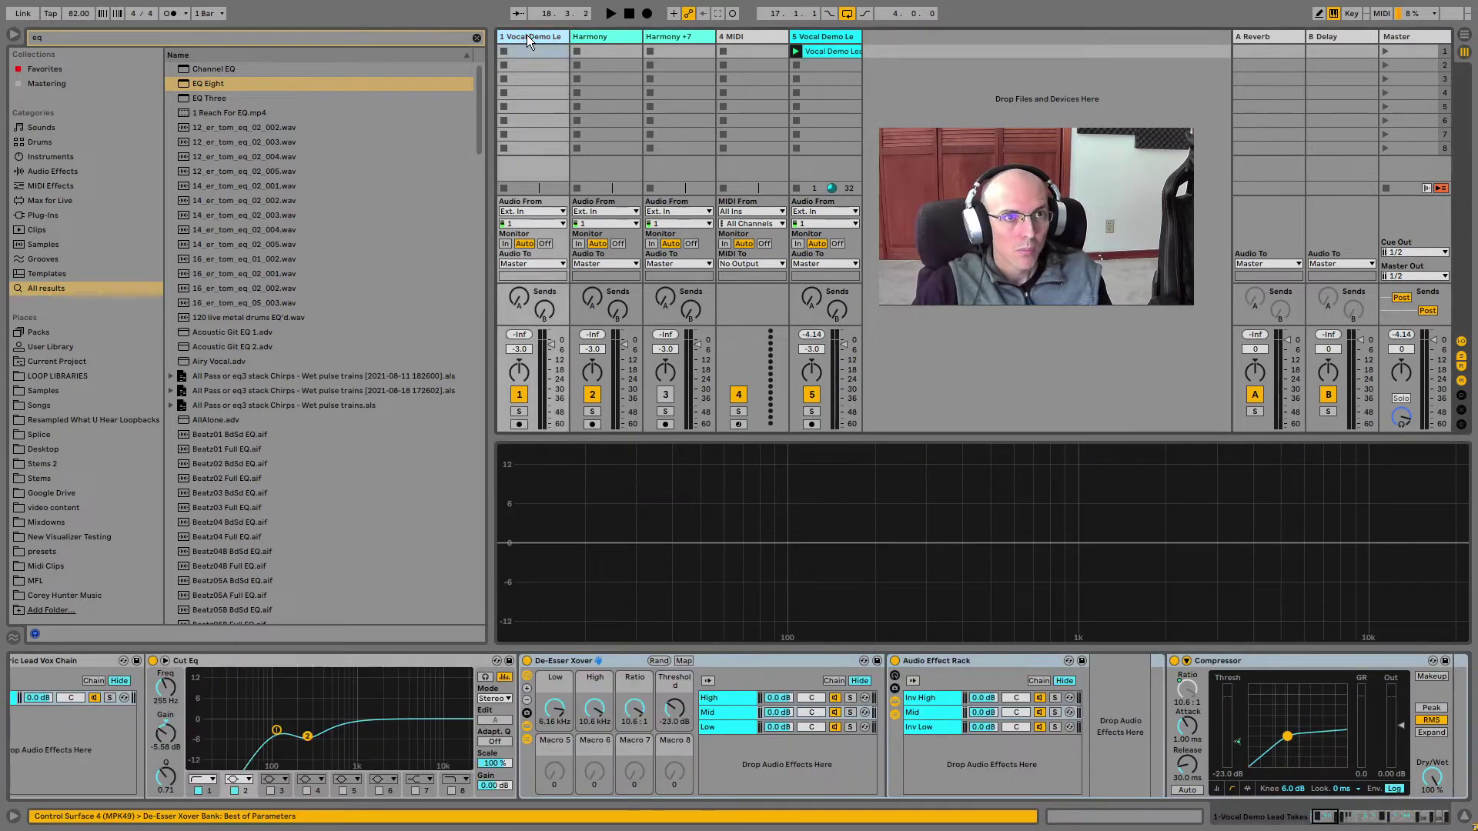
pyautogui.click(1339, 818)
pyautogui.moveTo(1338, 815); pyautogui.dragTo(1347, 814)
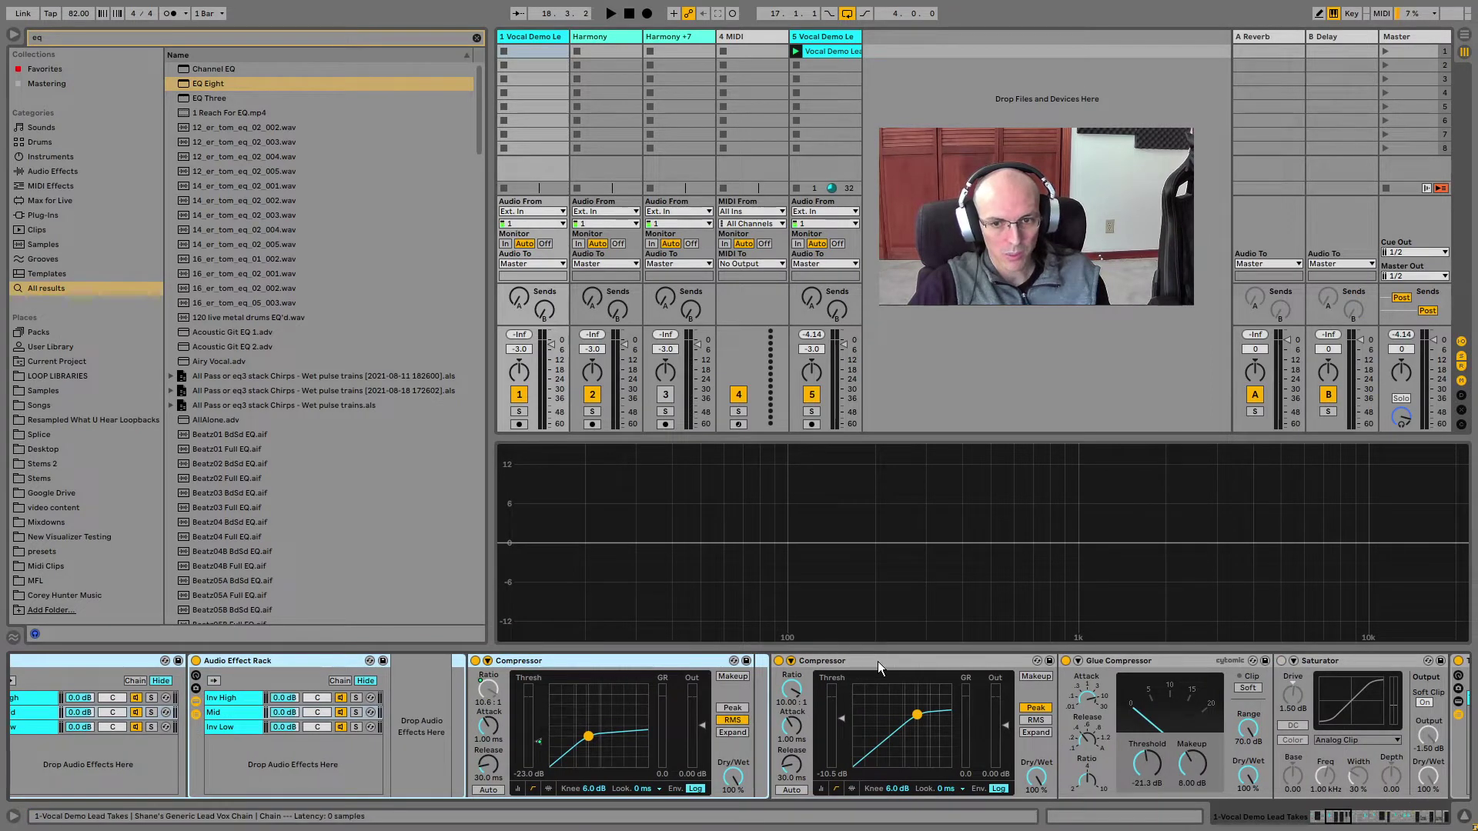
pyautogui.moveTo(1333, 820); pyautogui.dragTo(1340, 818)
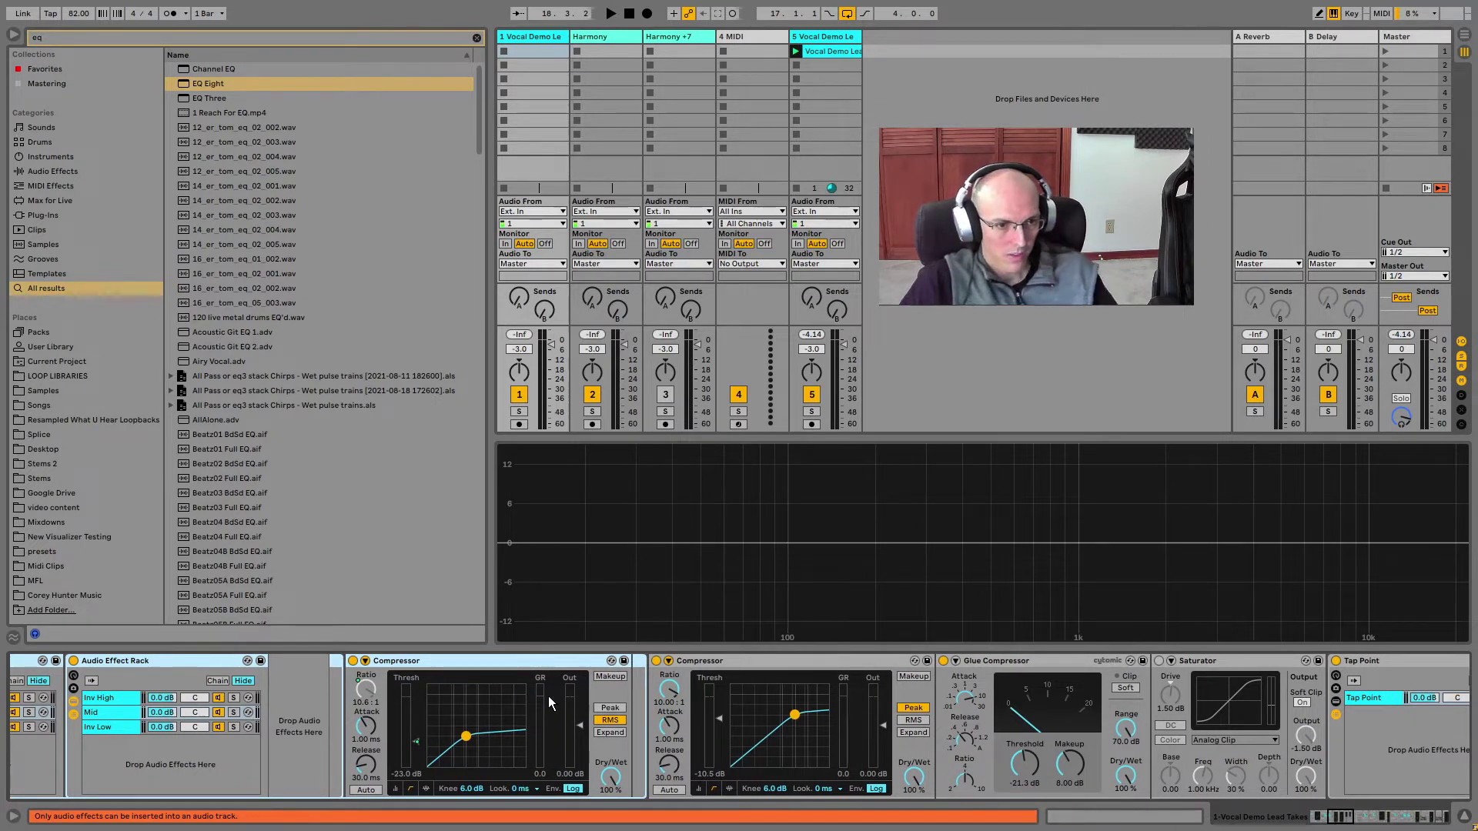
pyautogui.click(861, 662)
pyautogui.keyDown('shift'); pyautogui.click(985, 659); pyautogui.keyUp('shift')
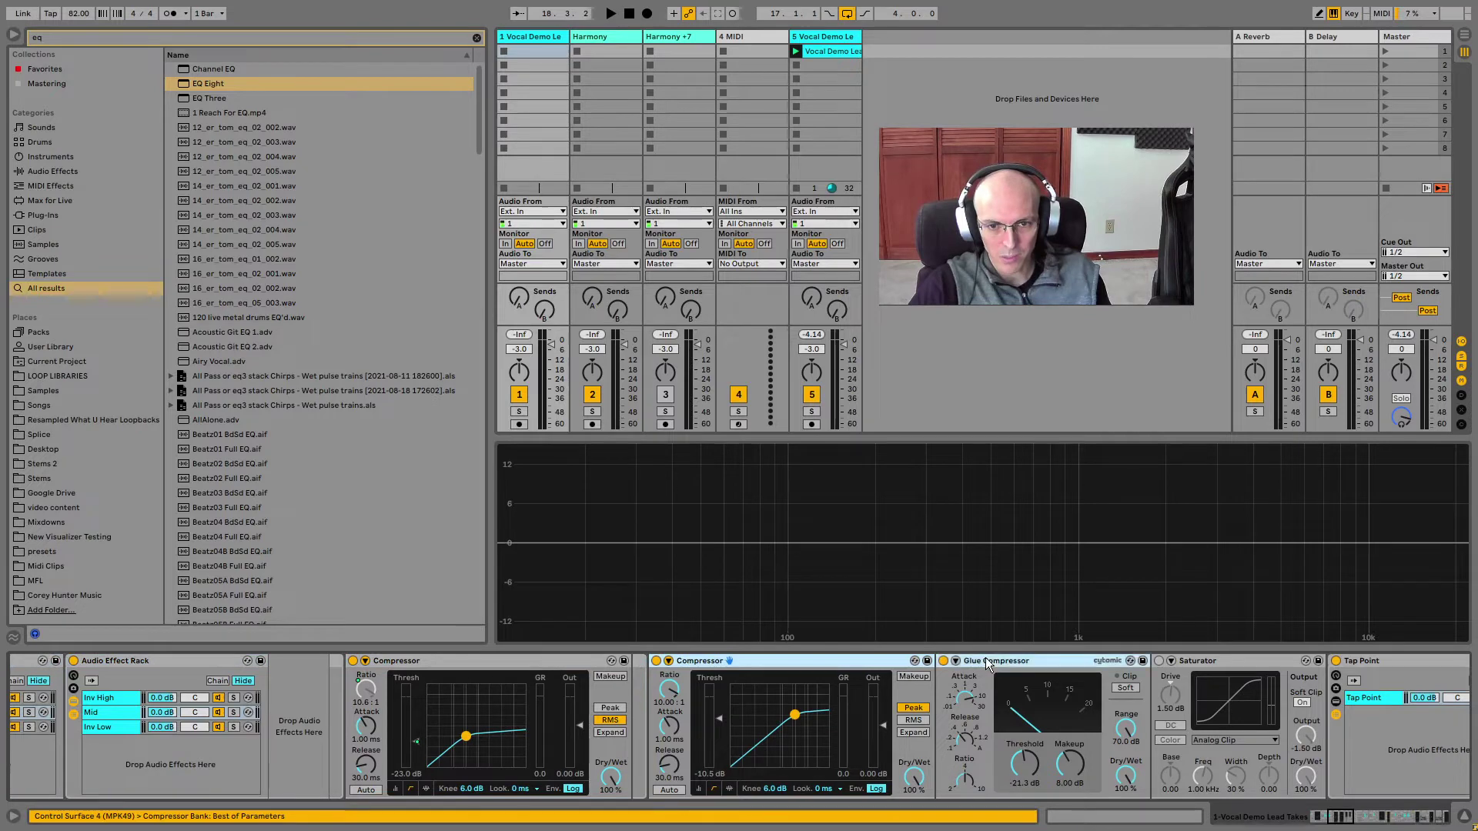
pyautogui.moveTo(1339, 815); pyautogui.dragTo(1342, 814)
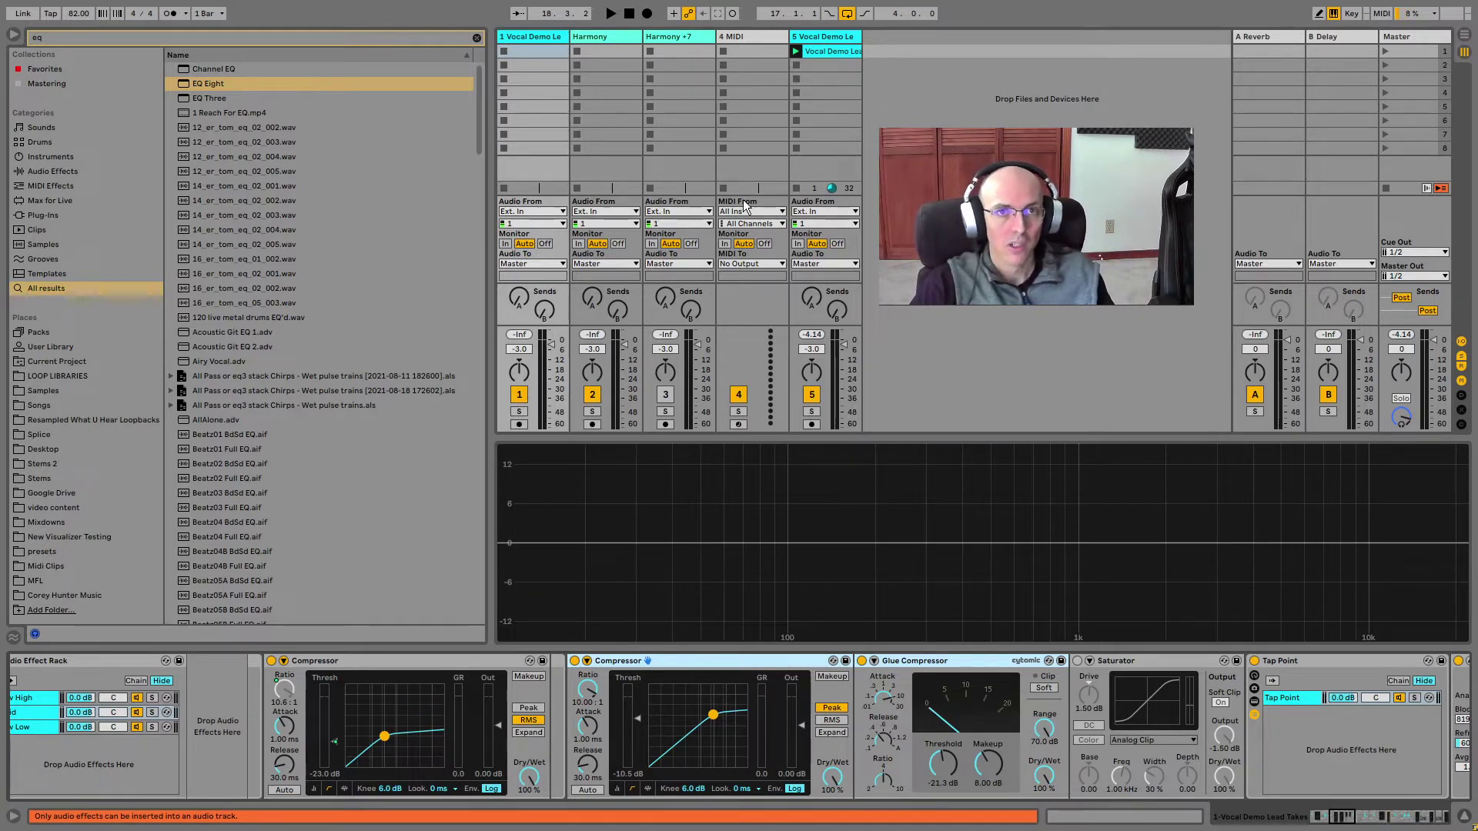
pyautogui.click(611, 40)
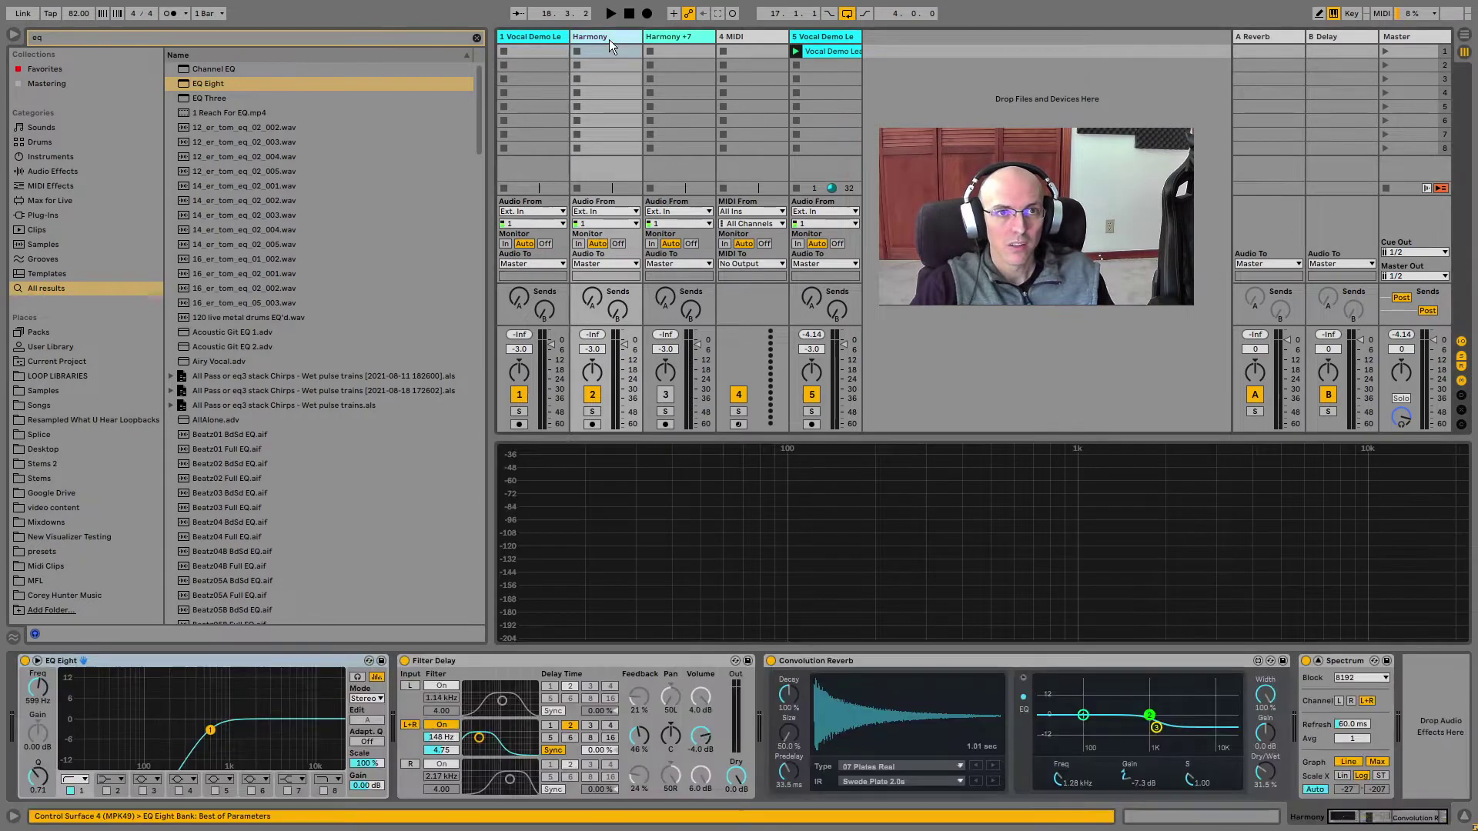
pyautogui.click(823, 36)
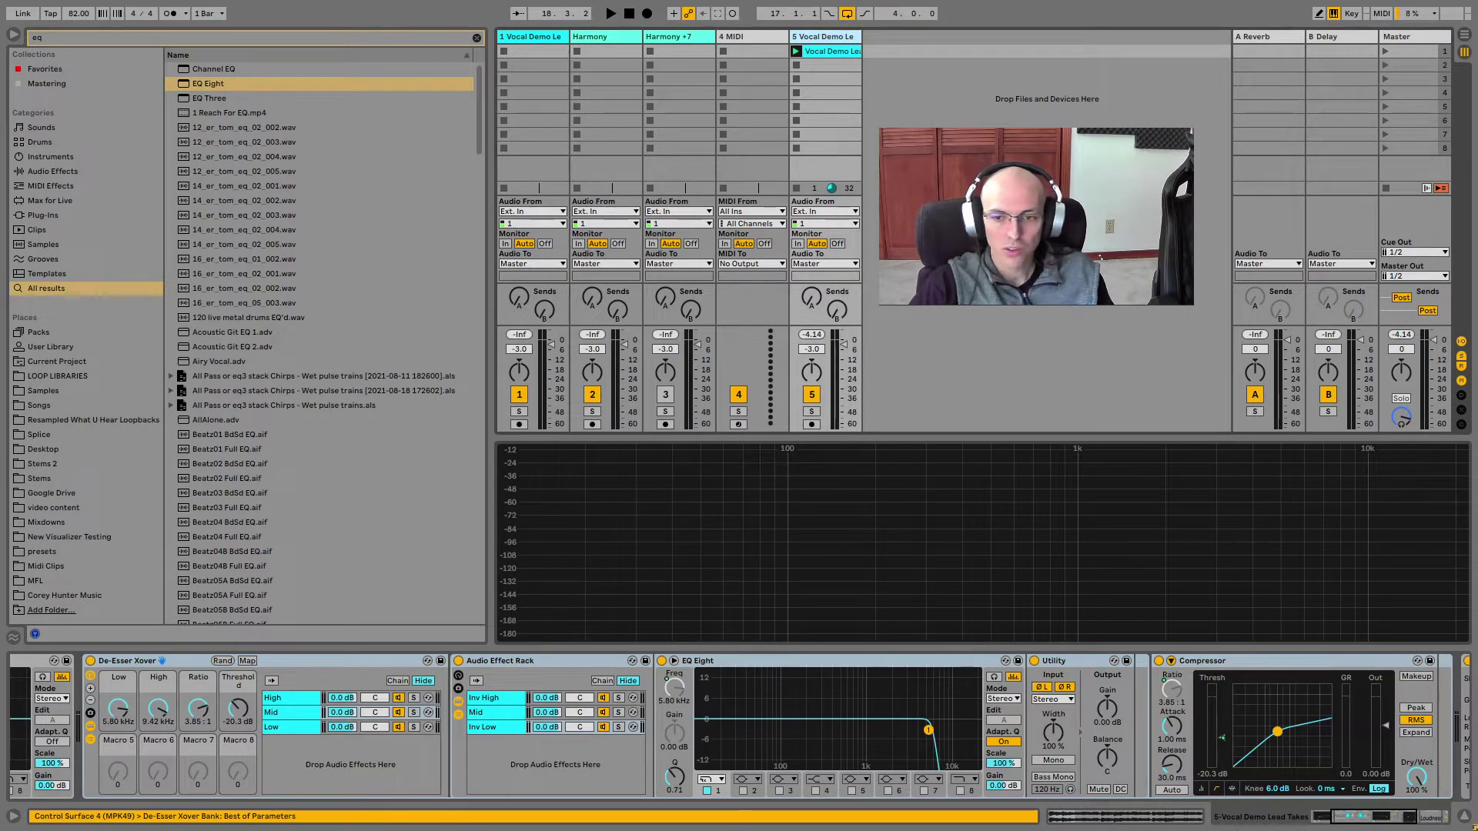
pyautogui.moveTo(1365, 815); pyautogui.dragTo(1407, 816)
pyautogui.hotkey('ctrl', 'v')
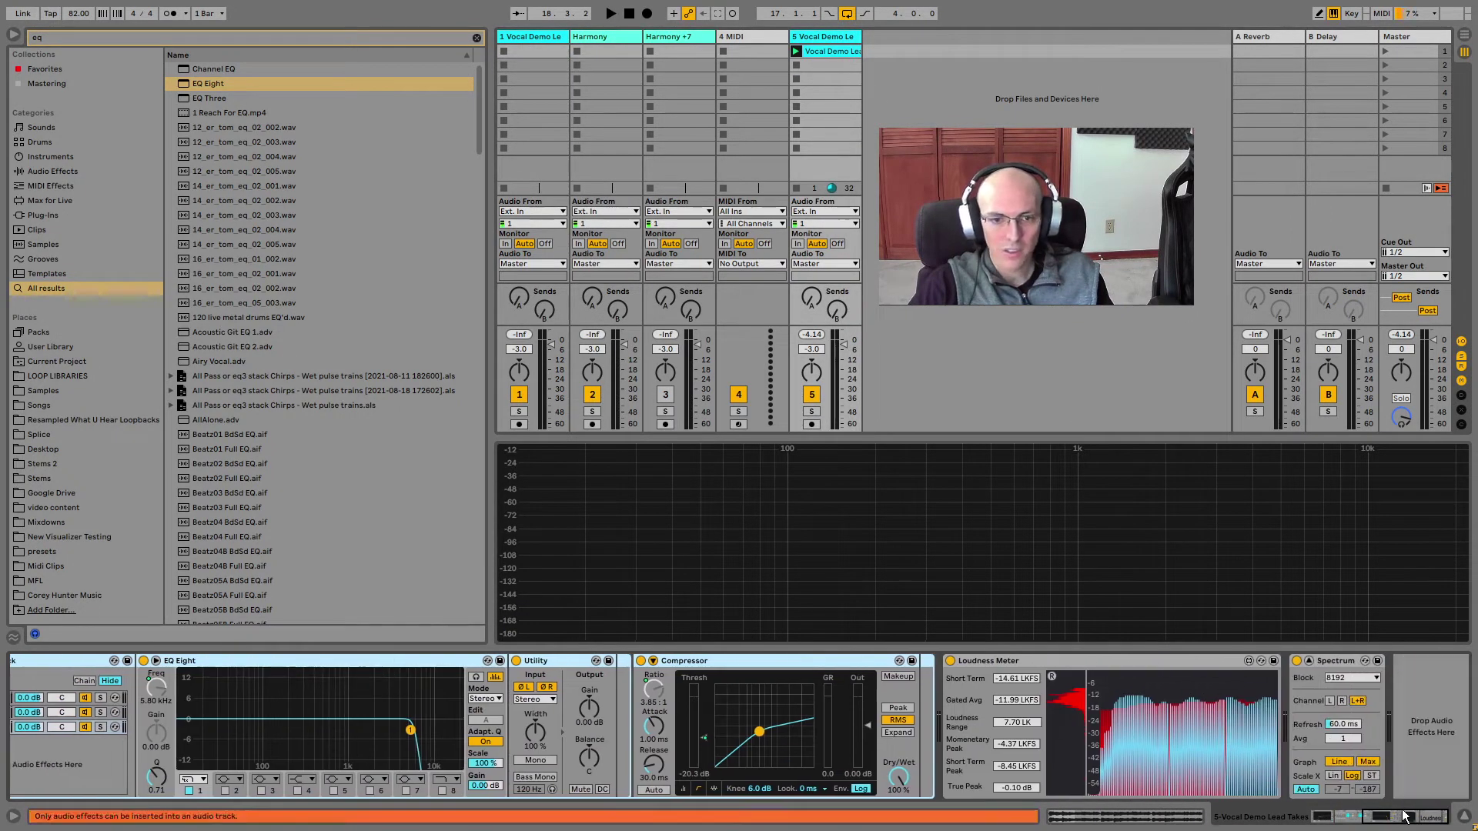
pyautogui.click(539, 37)
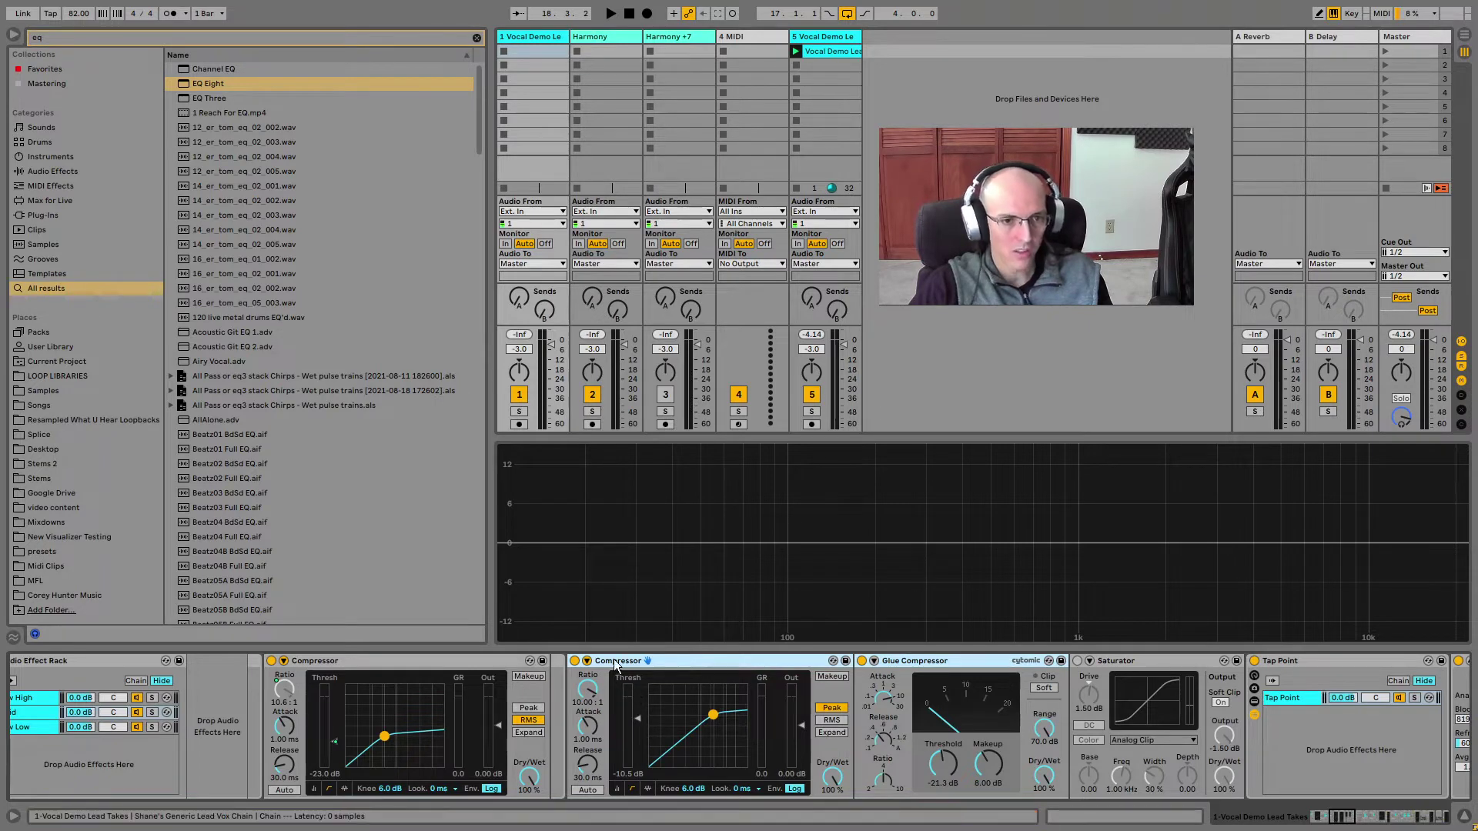
pyautogui.click(793, 40)
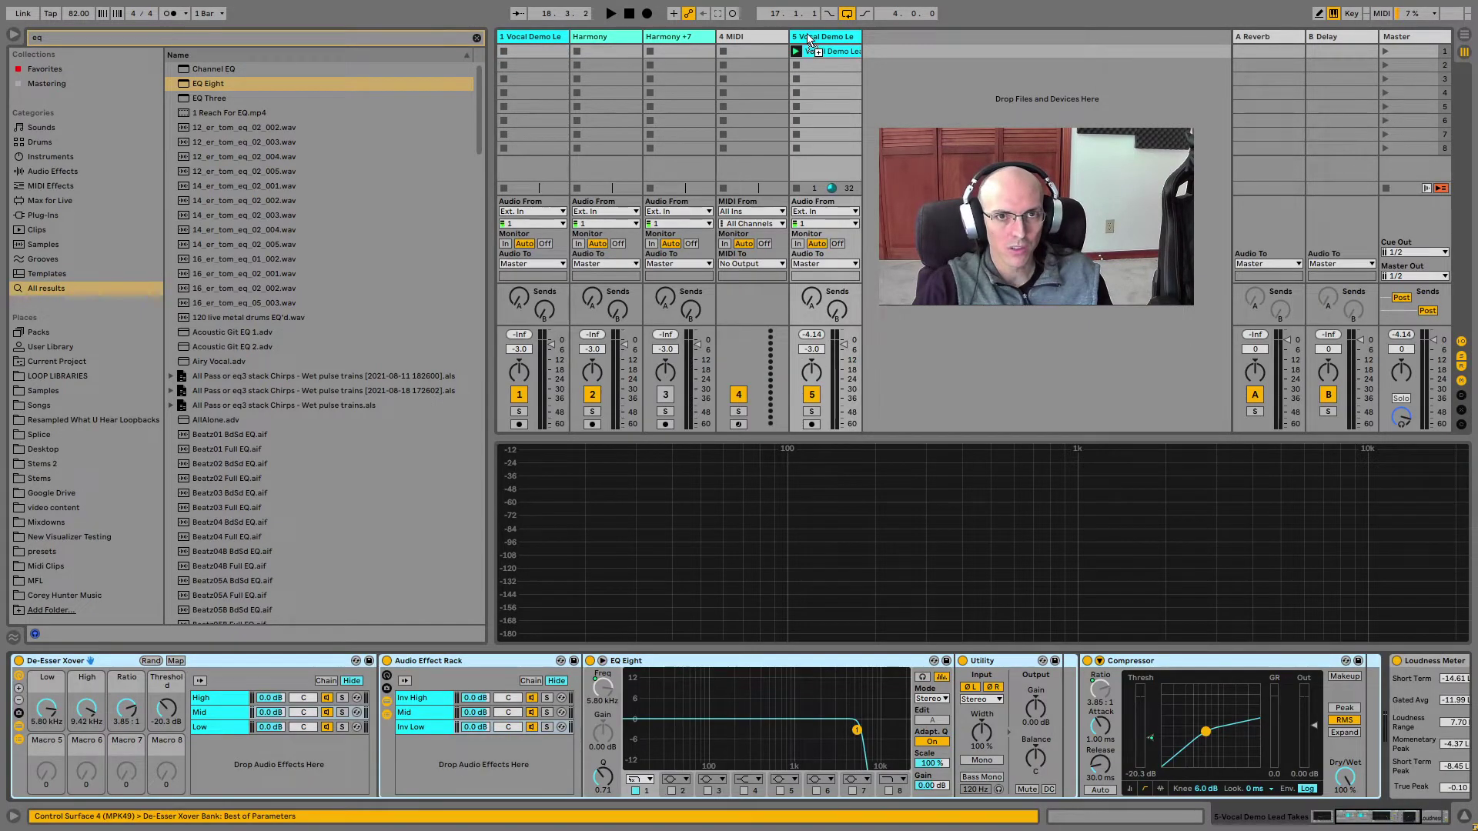
pyautogui.moveTo(1310, 655); pyautogui.dragTo(1384, 692)
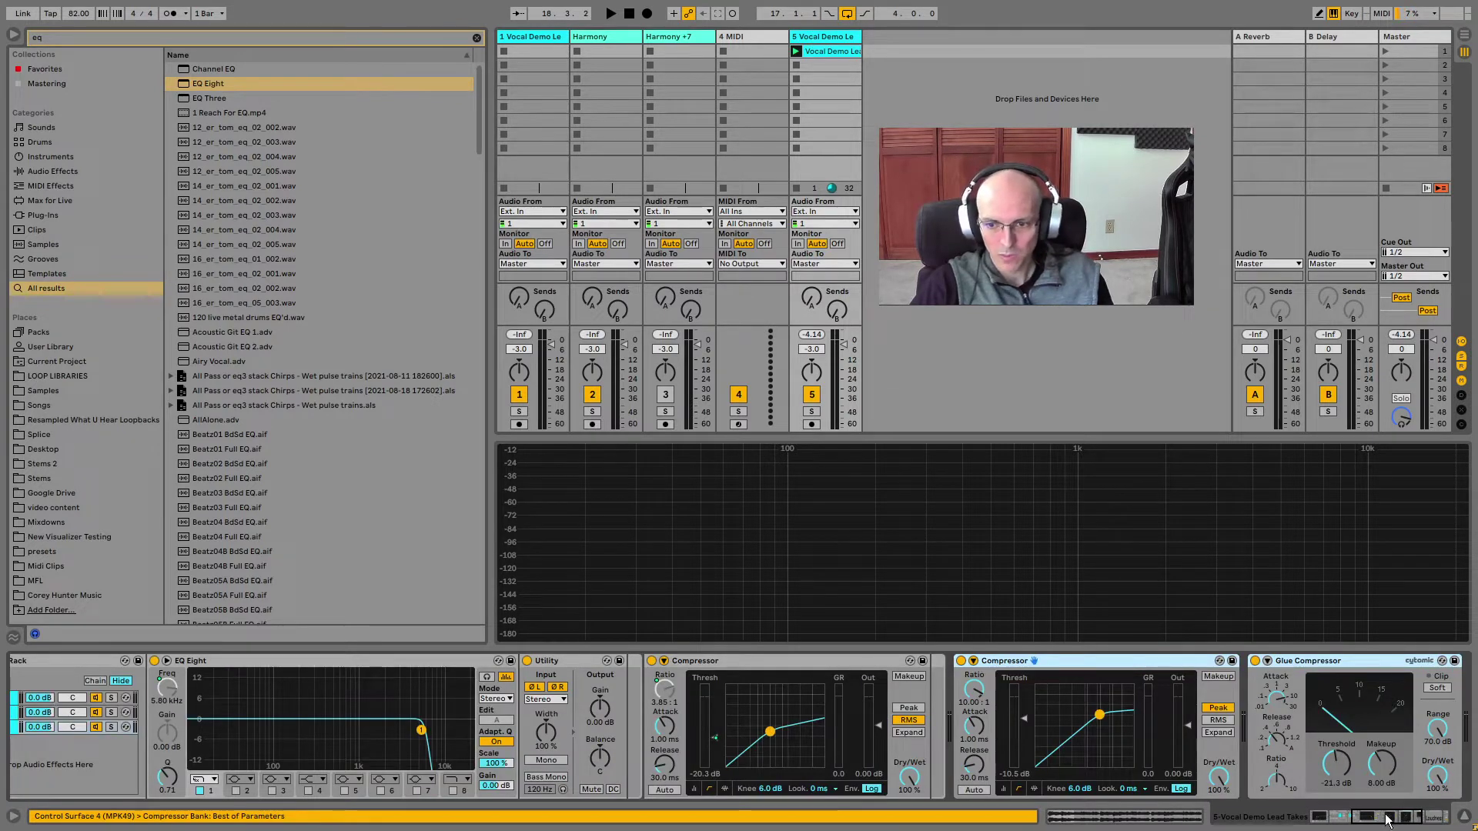
# - Raise the copied Compressor's threshold to -8.68 dB and the Glue Compressor's threshold to -8.57 dB on track 5
pyautogui.hscroll(5, 1255, 770)
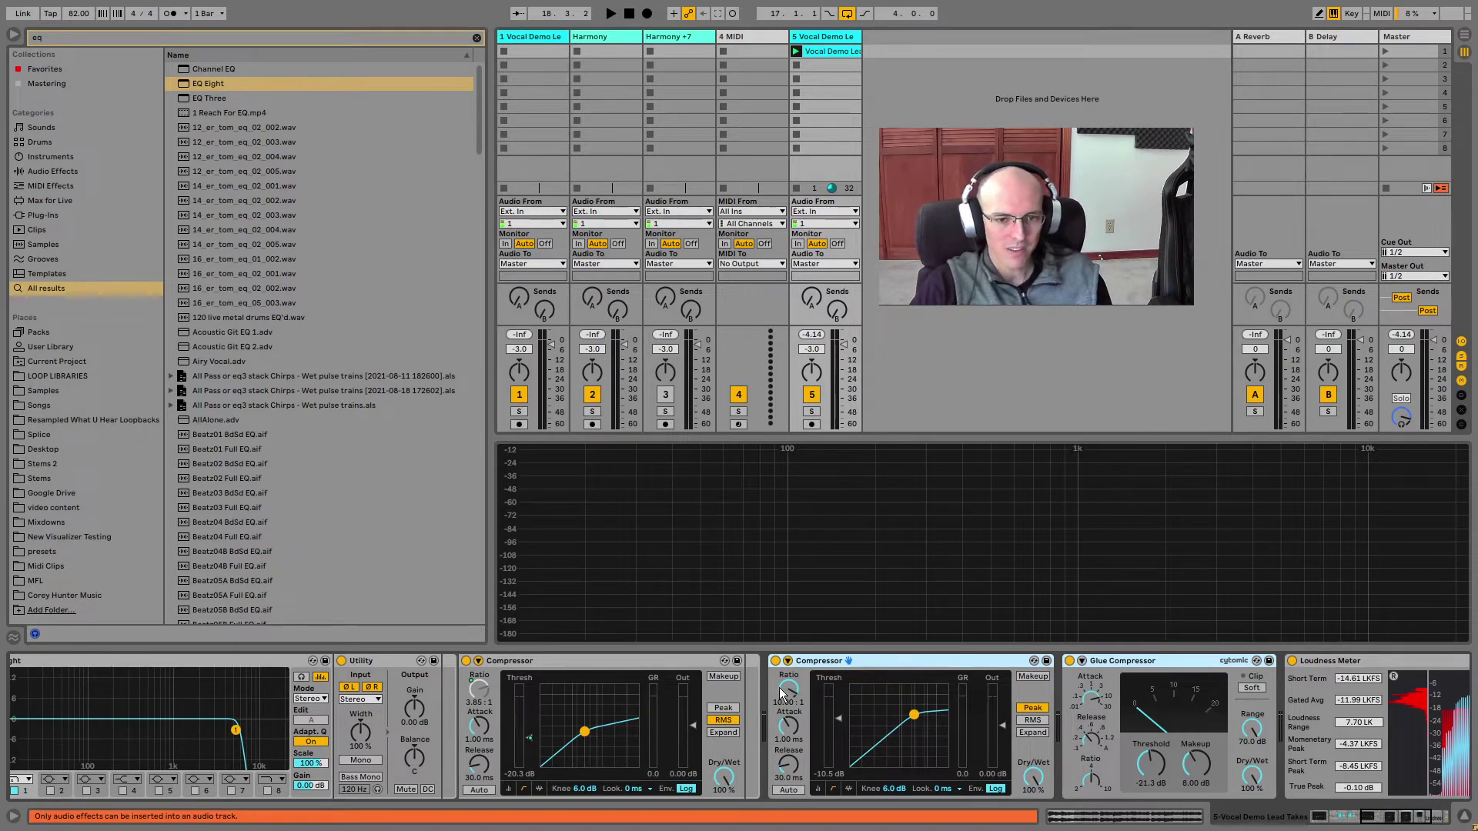
pyautogui.moveTo(1369, 813); pyautogui.dragTo(1372, 812)
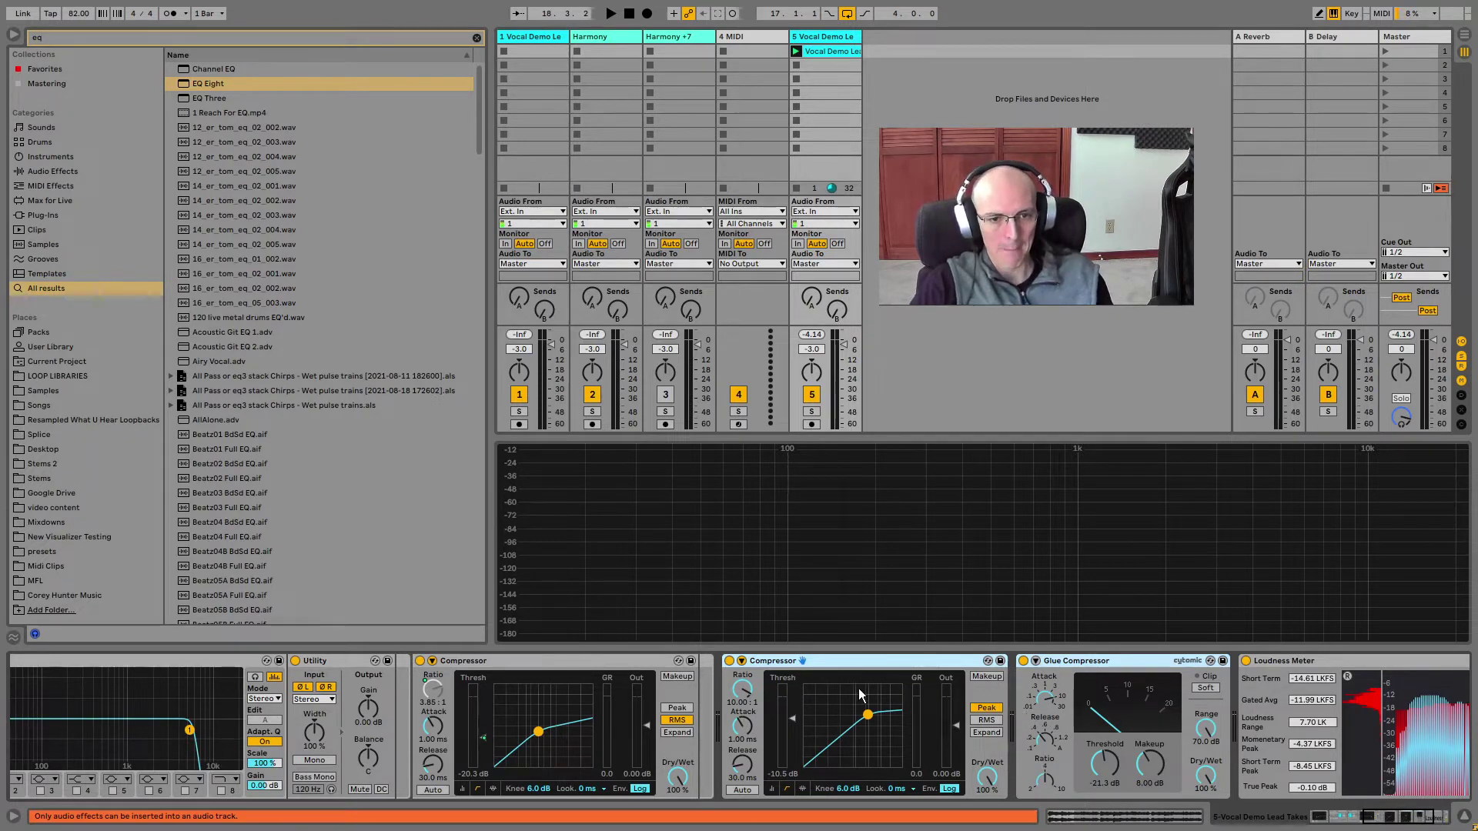
pyautogui.moveTo(796, 722); pyautogui.dragTo(791, 692)
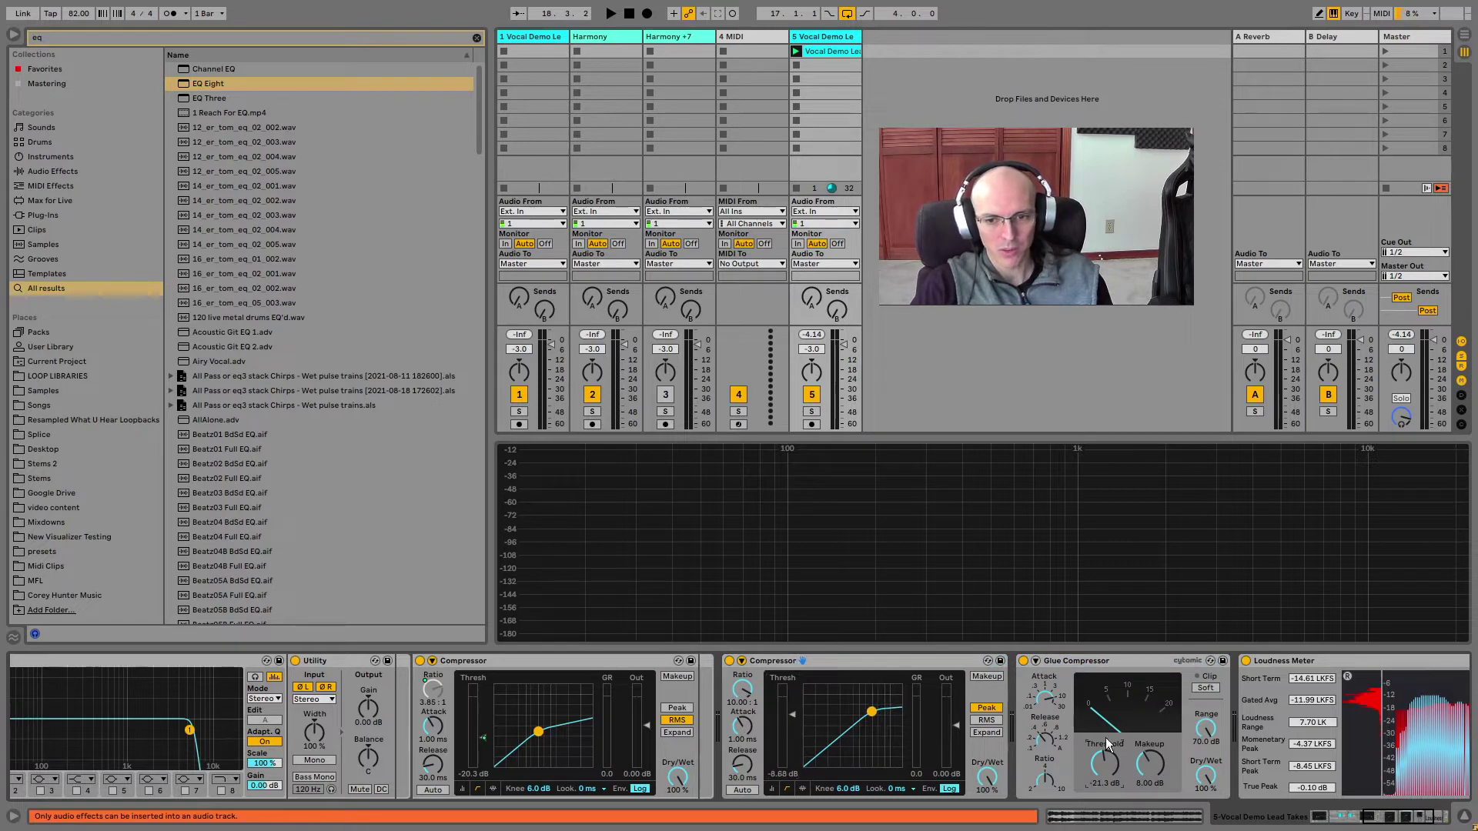
pyautogui.moveTo(1105, 758)
pyautogui.mouseDown()
pyautogui.moveTo(1105, 739)
pyautogui.moveTo(1106, 762)
pyautogui.mouseUp()
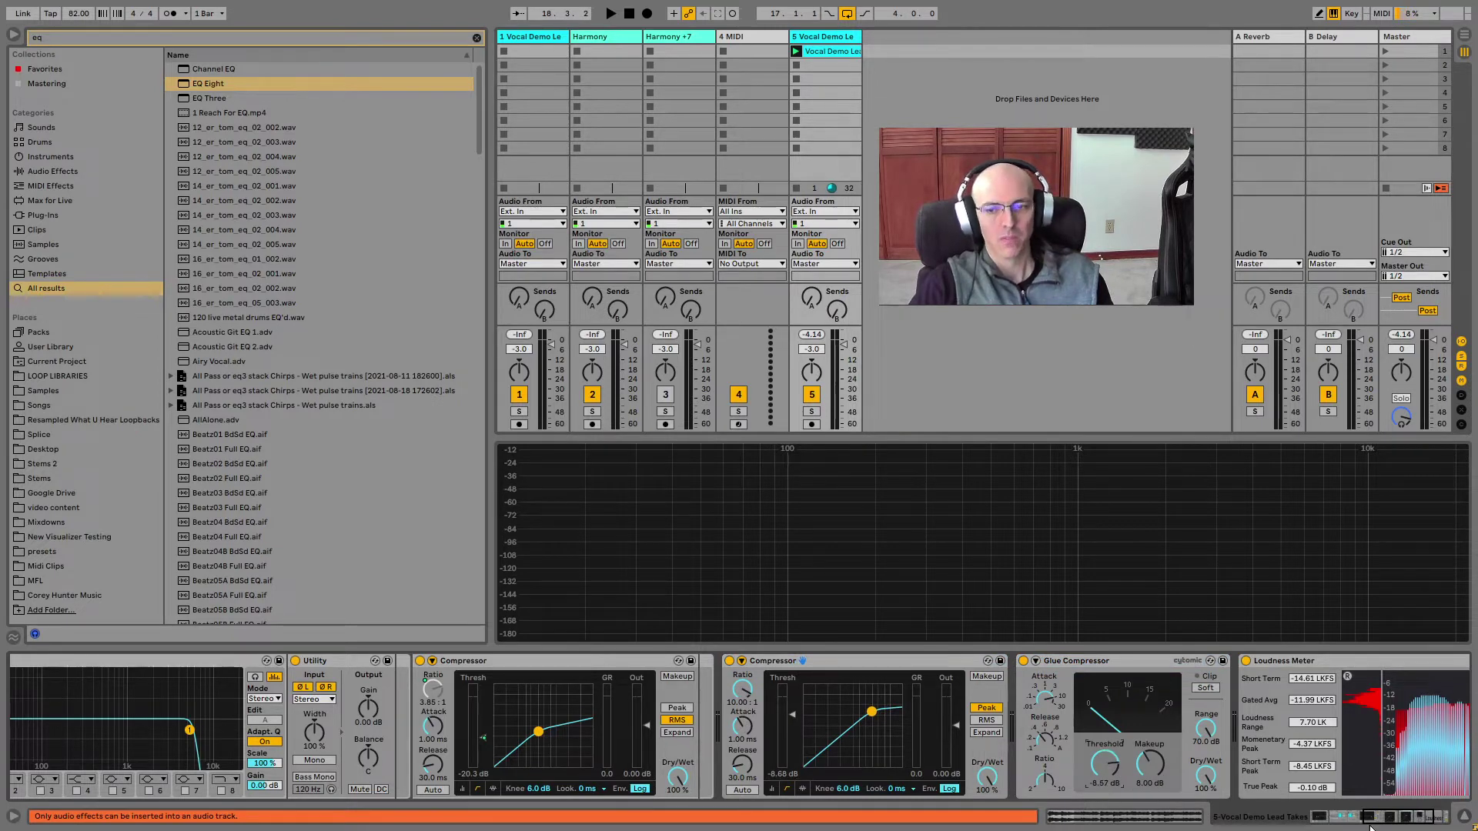
# - Reset the Glue Compressor's makeup gain and threshold to 0.00 dB on track 5
pyautogui.moveTo(1393, 812); pyautogui.dragTo(1400, 812)
pyautogui.click(1039, 764)
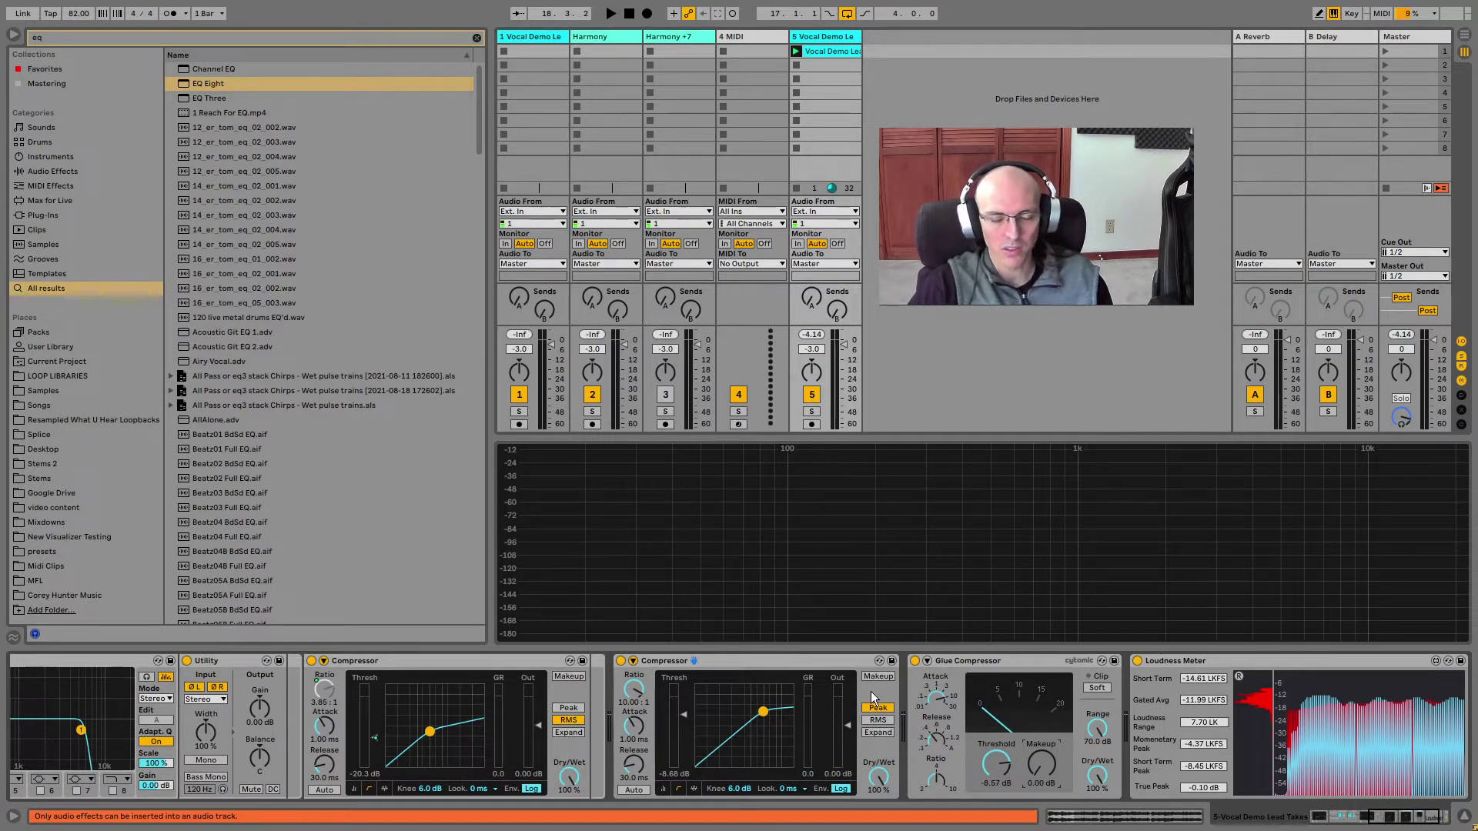
pyautogui.click(997, 766)
pyautogui.press('Delete')
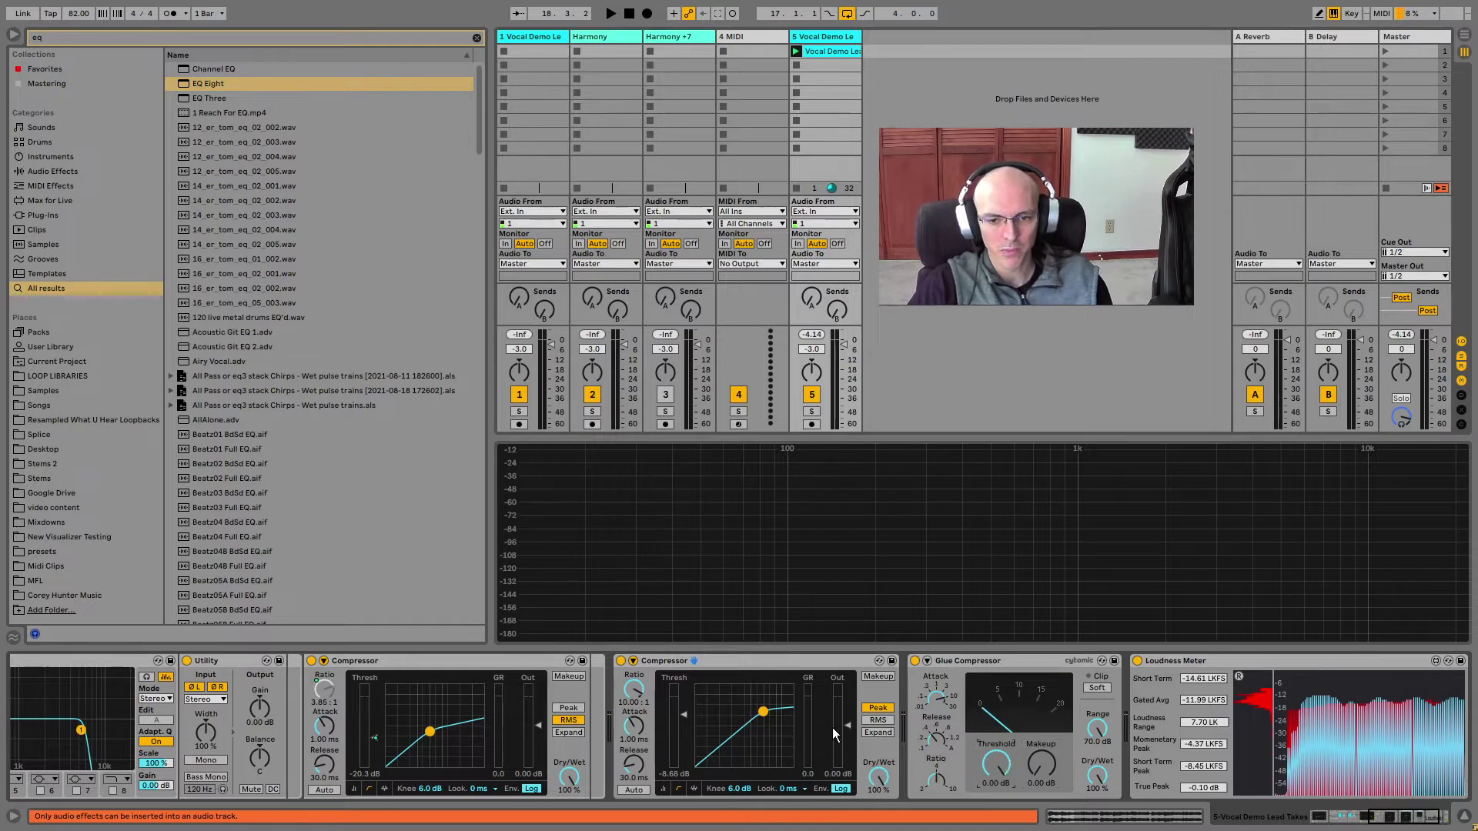
# - Lower the threshold of the 10:1 Compressor before the Glue Compressor to -10.5 dB while the vocal plays
pyautogui.press('space')
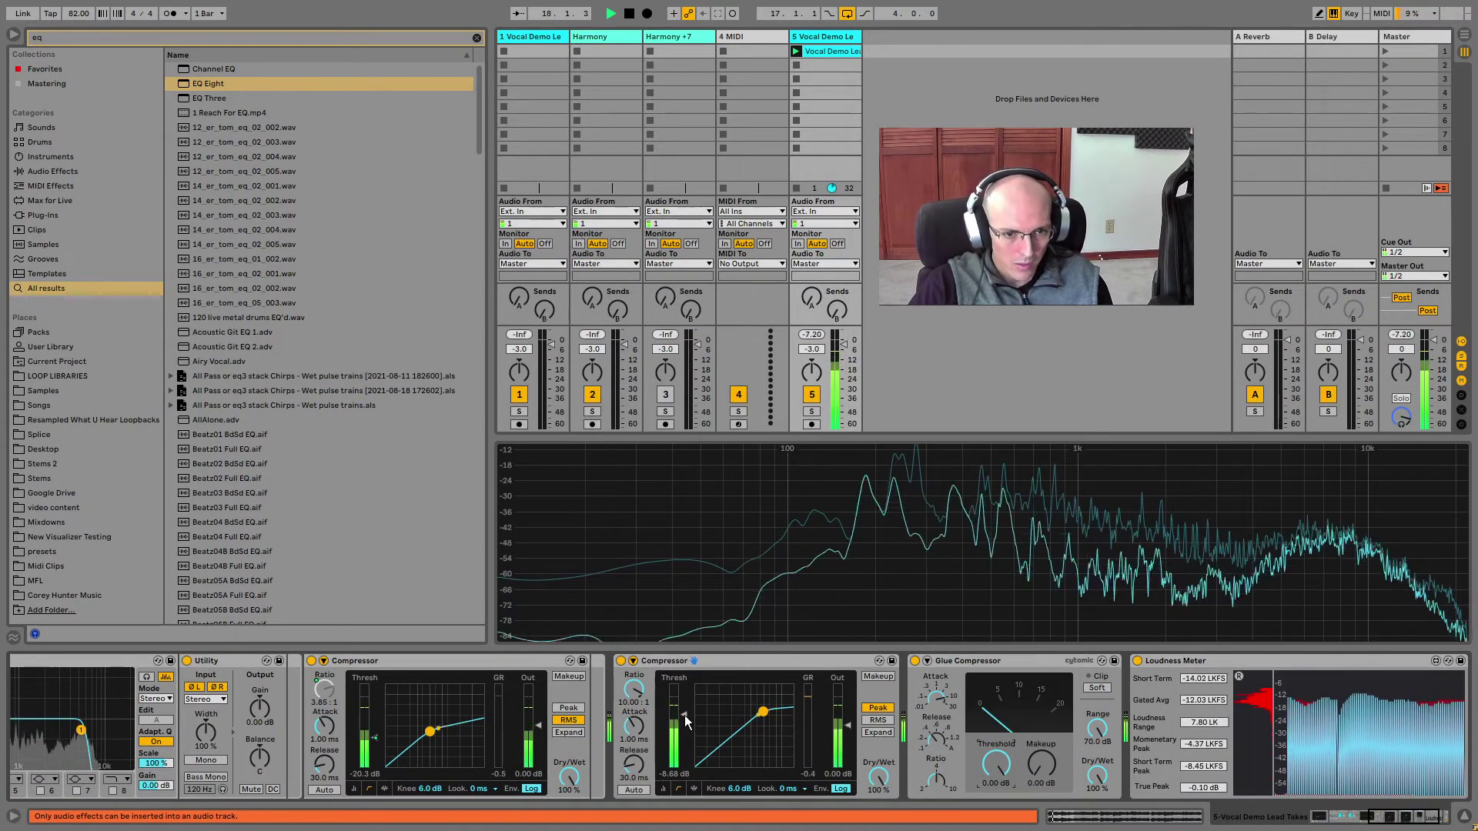
pyautogui.press('space')
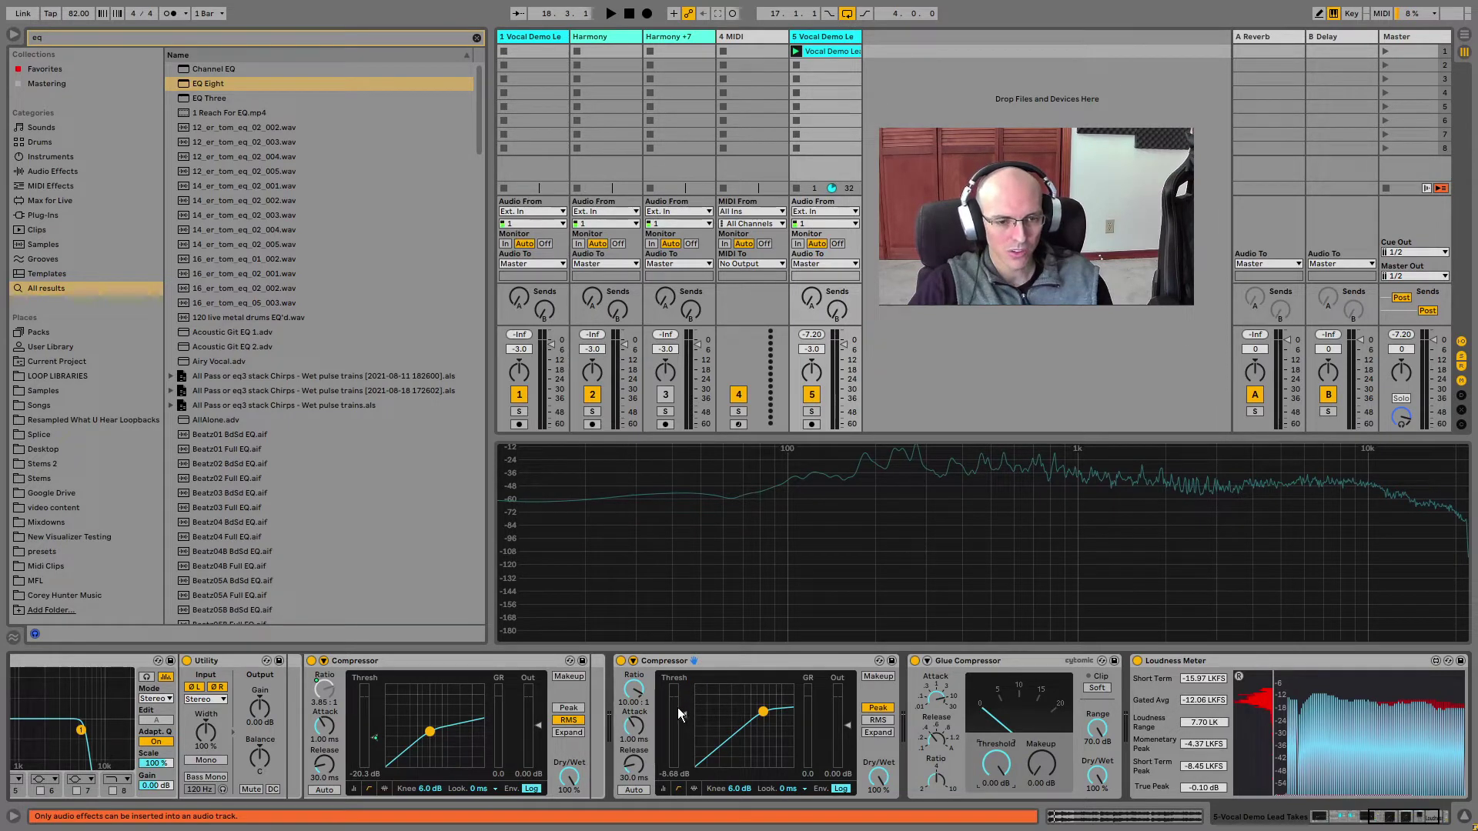
pyautogui.press('space')
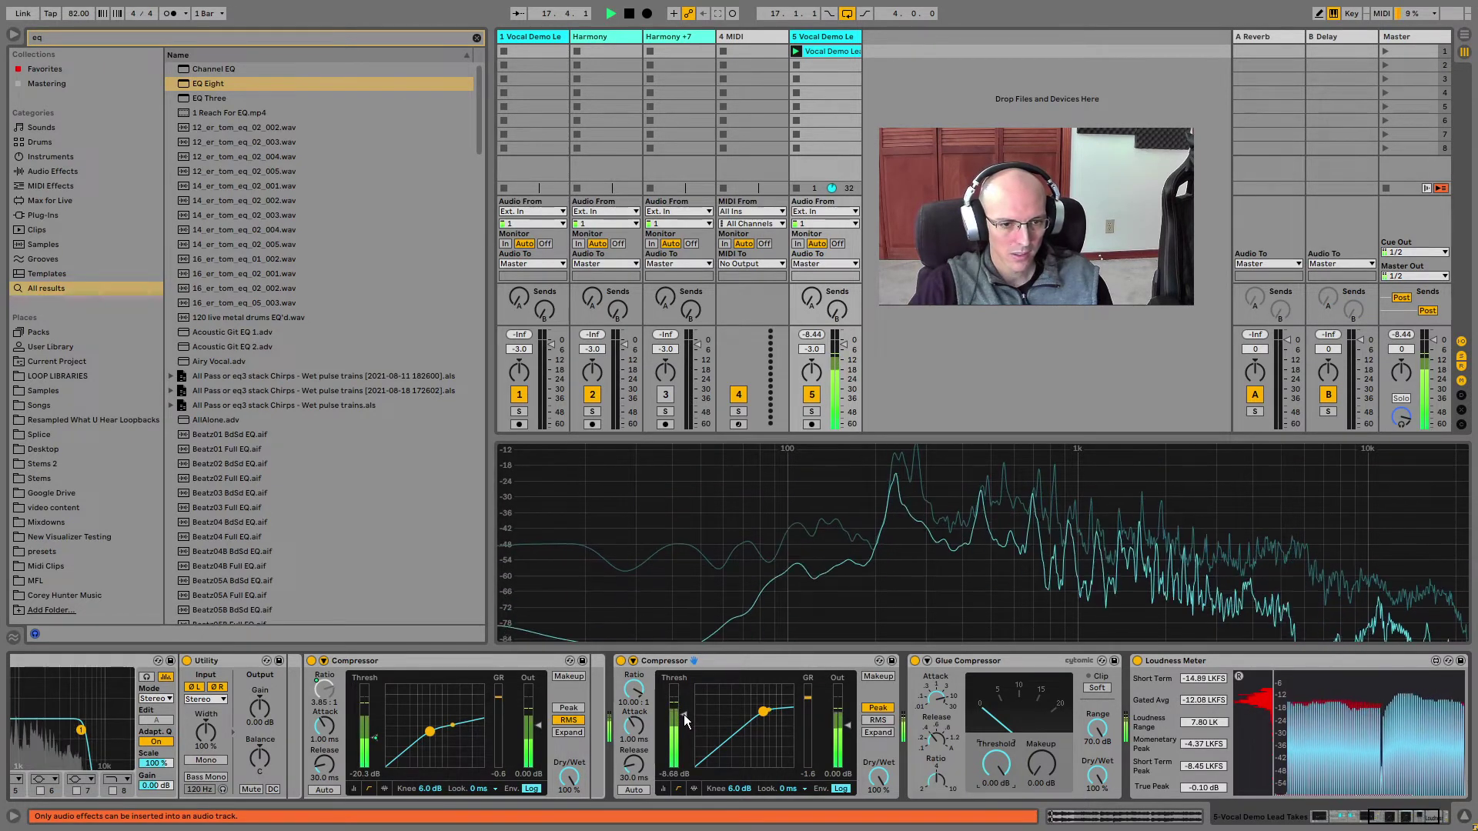
pyautogui.click(684, 715)
pyautogui.moveTo(683, 716); pyautogui.dragTo(672, 735)
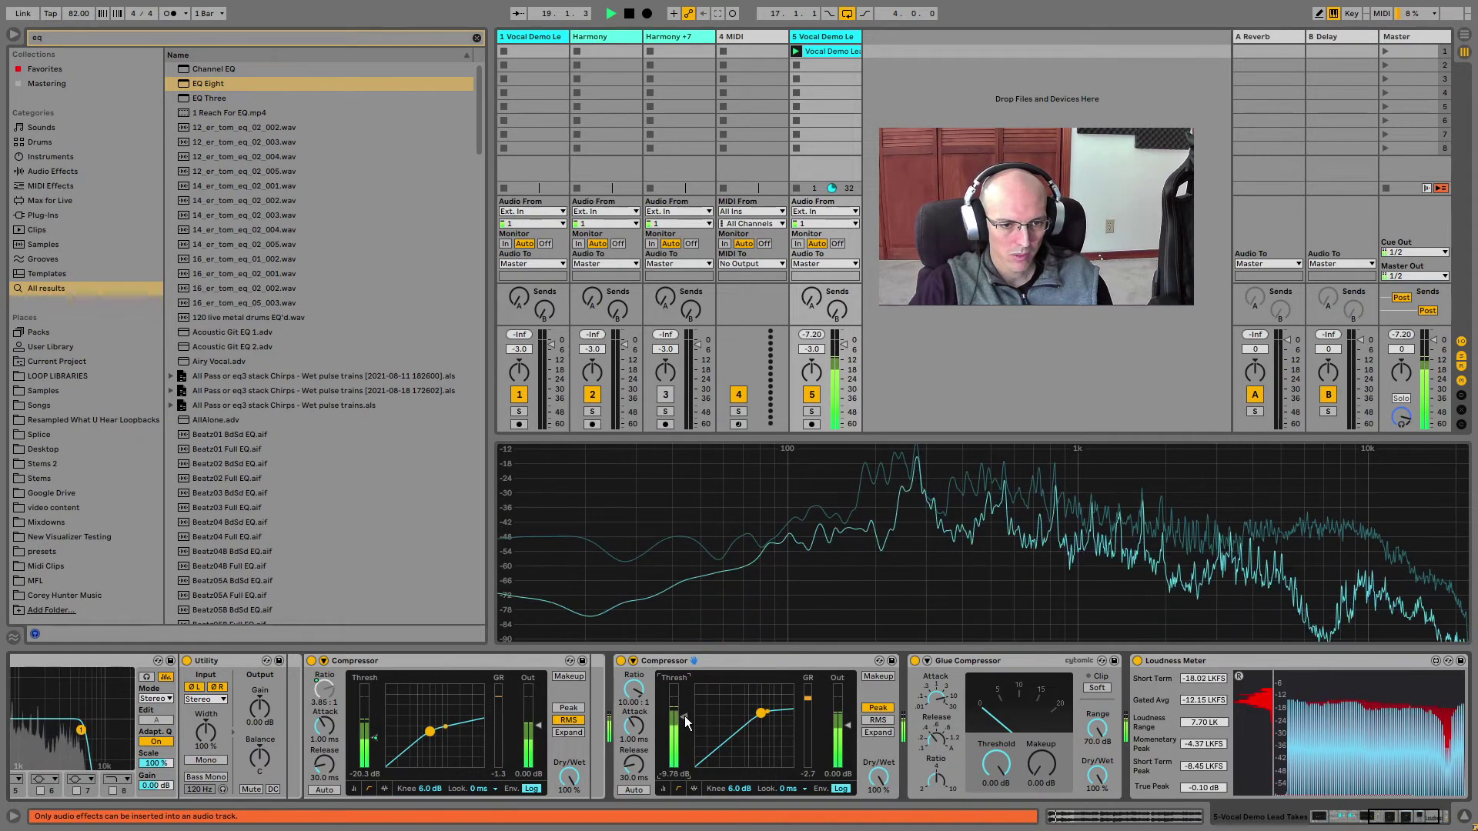
pyautogui.moveTo(685, 717); pyautogui.dragTo(684, 720)
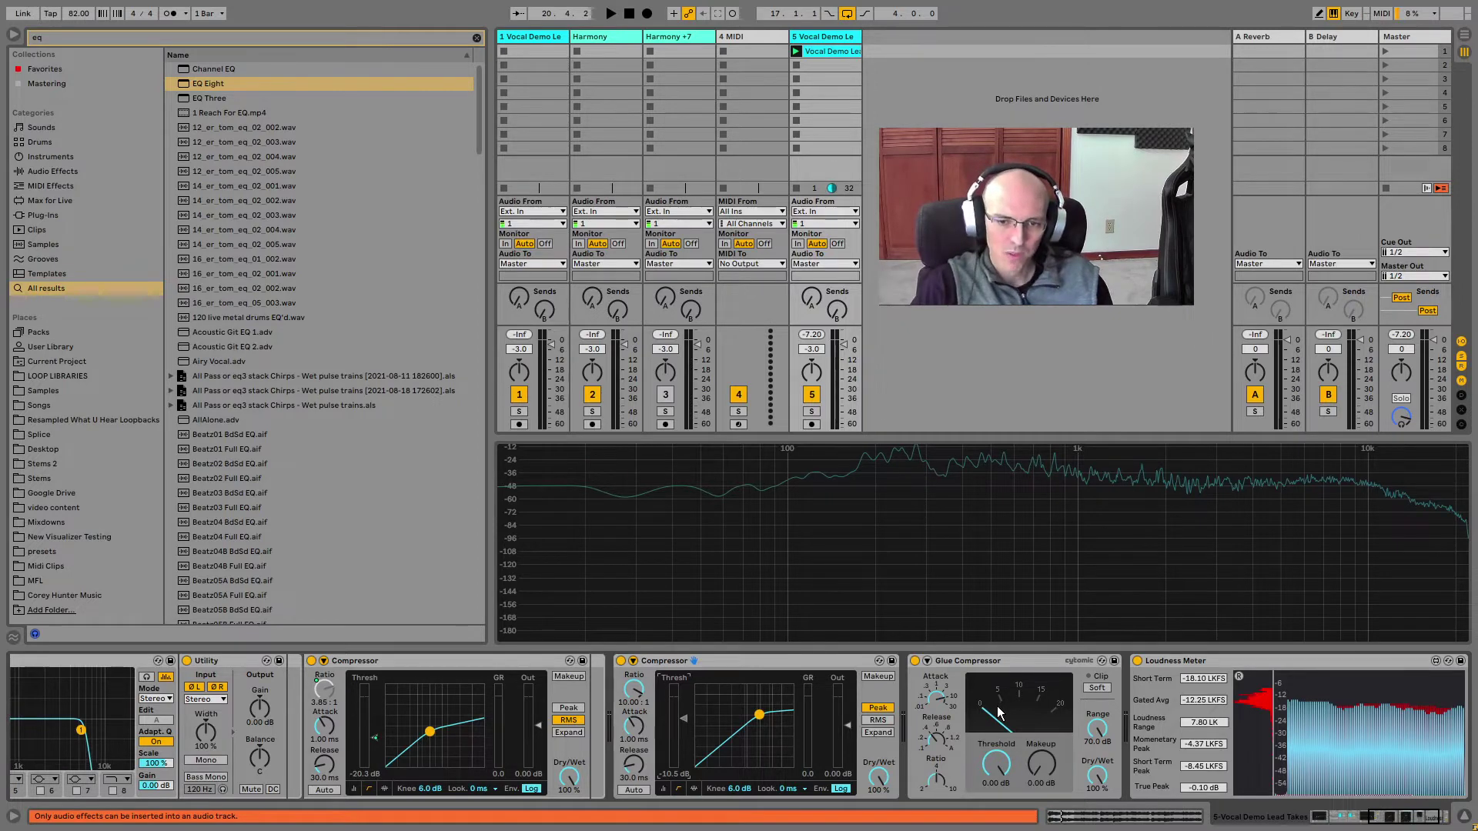
# - Set the Glue Compressor's threshold to -21.9 dB by ear during playback, and stop the vocal
pyautogui.click(992, 662)
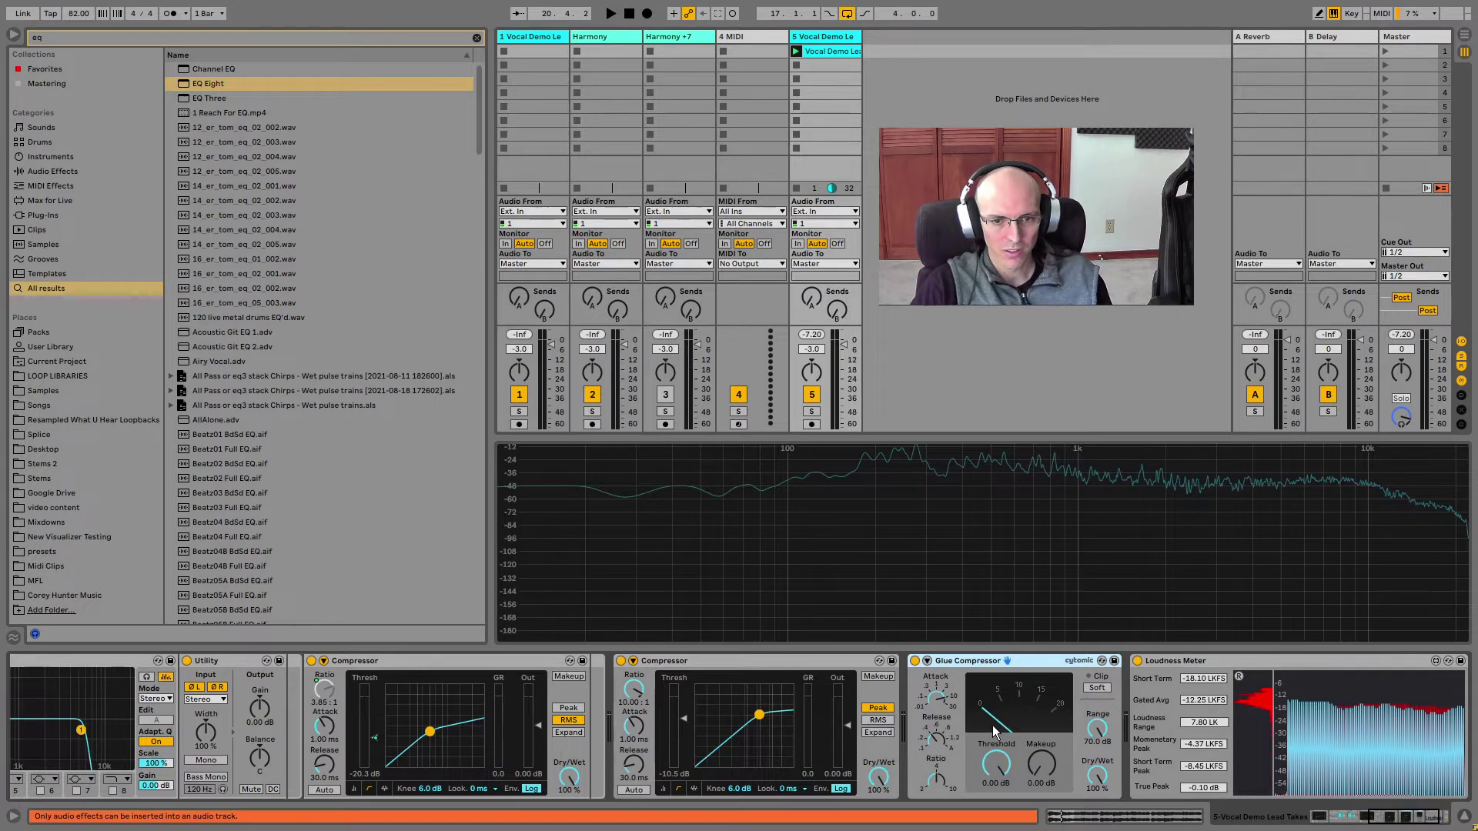
pyautogui.press('space')
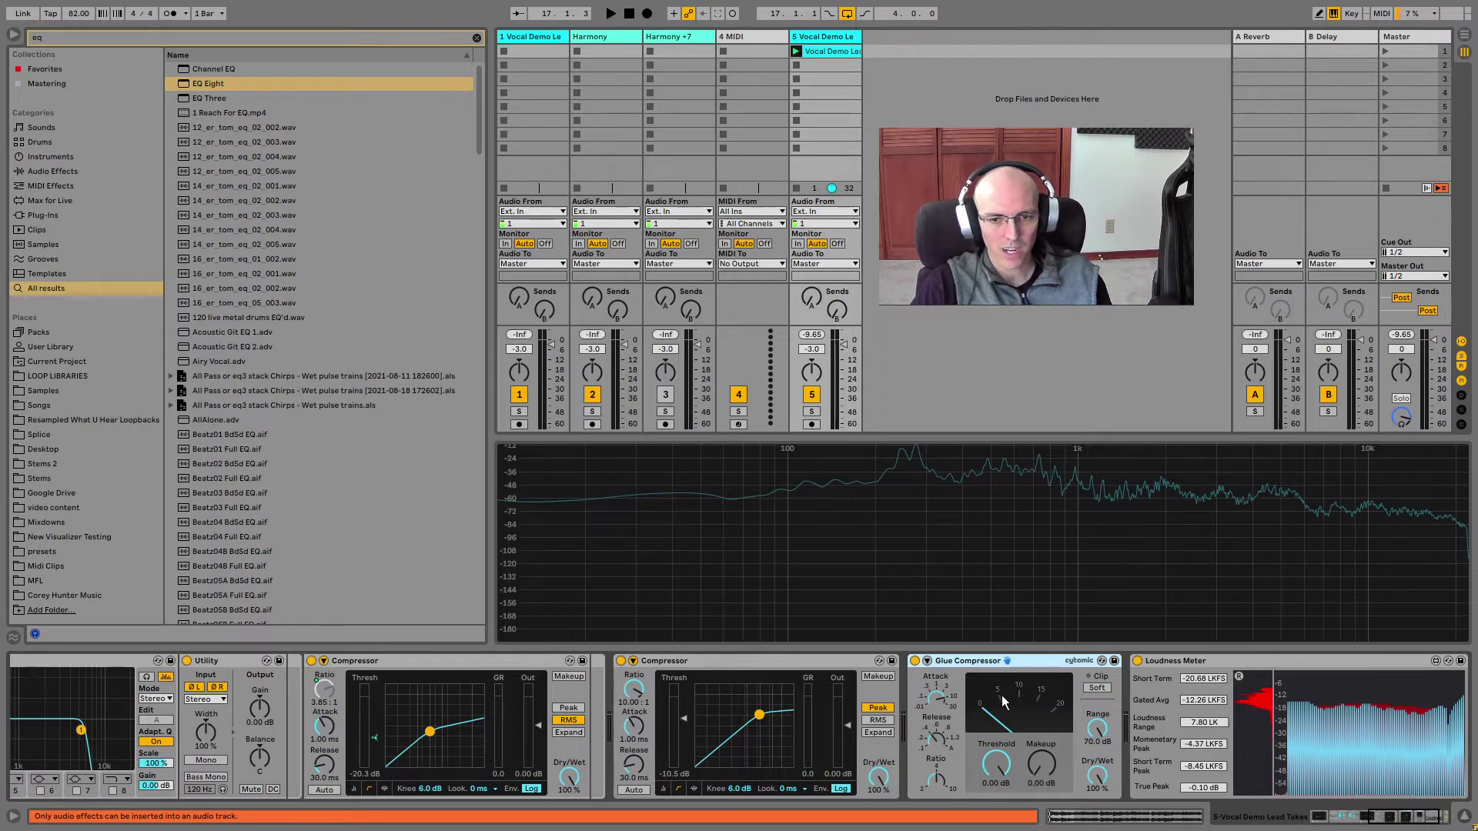
pyautogui.press('space')
pyautogui.moveTo(997, 763); pyautogui.dragTo(996, 830)
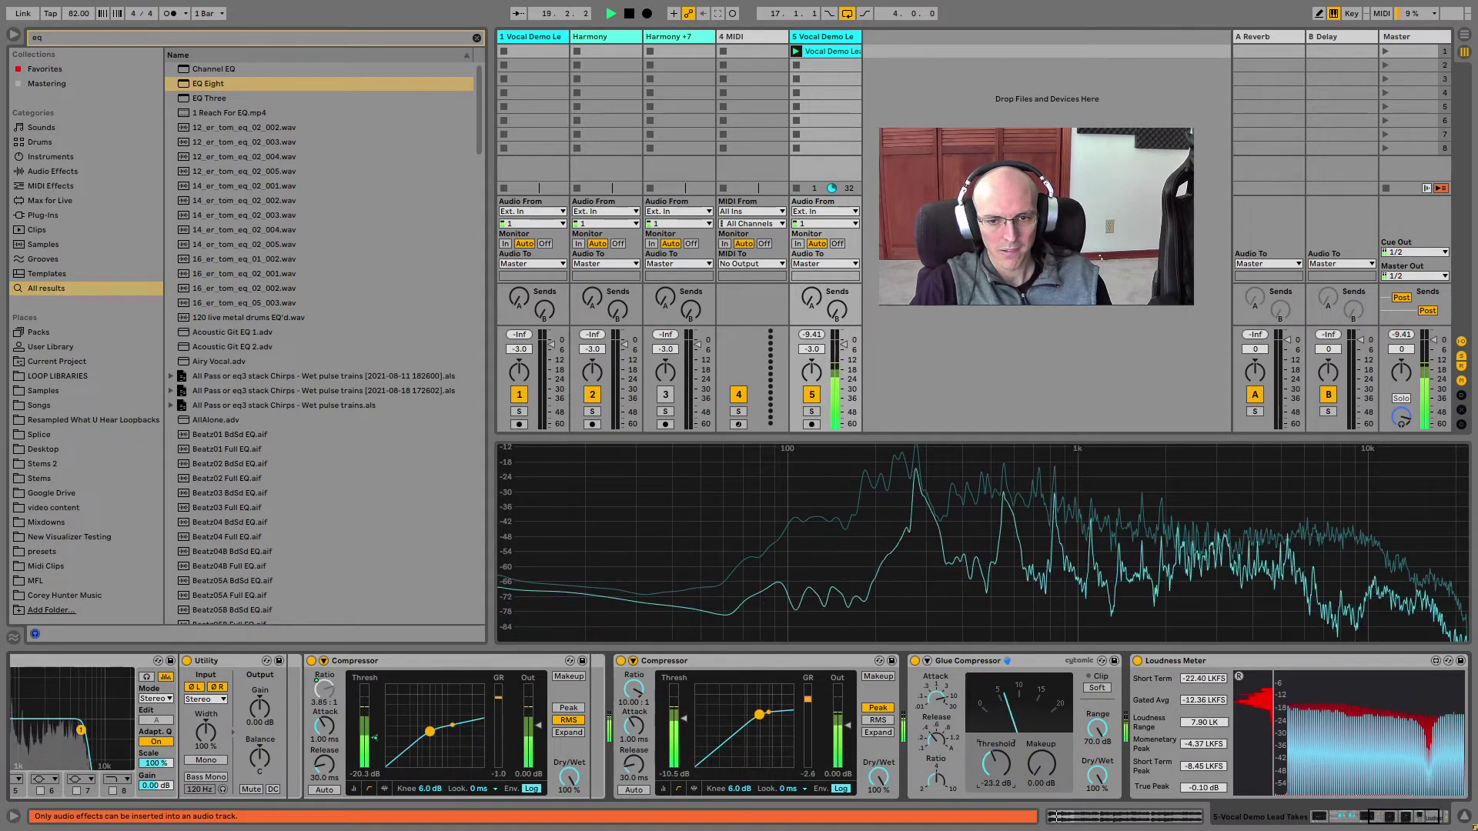
pyautogui.moveTo(996, 830); pyautogui.dragTo(997, 830)
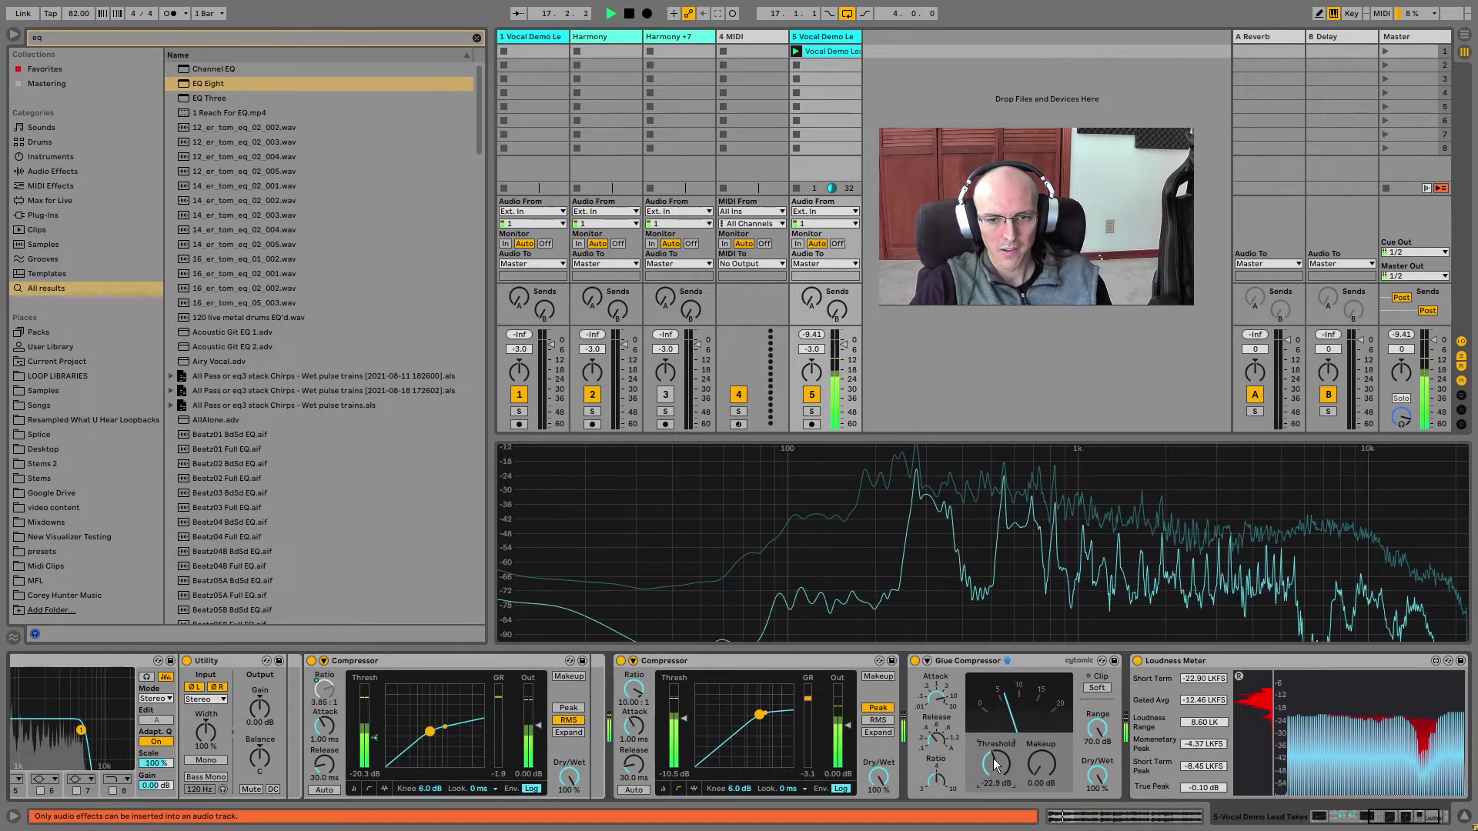
pyautogui.moveTo(996, 763); pyautogui.dragTo(996, 761)
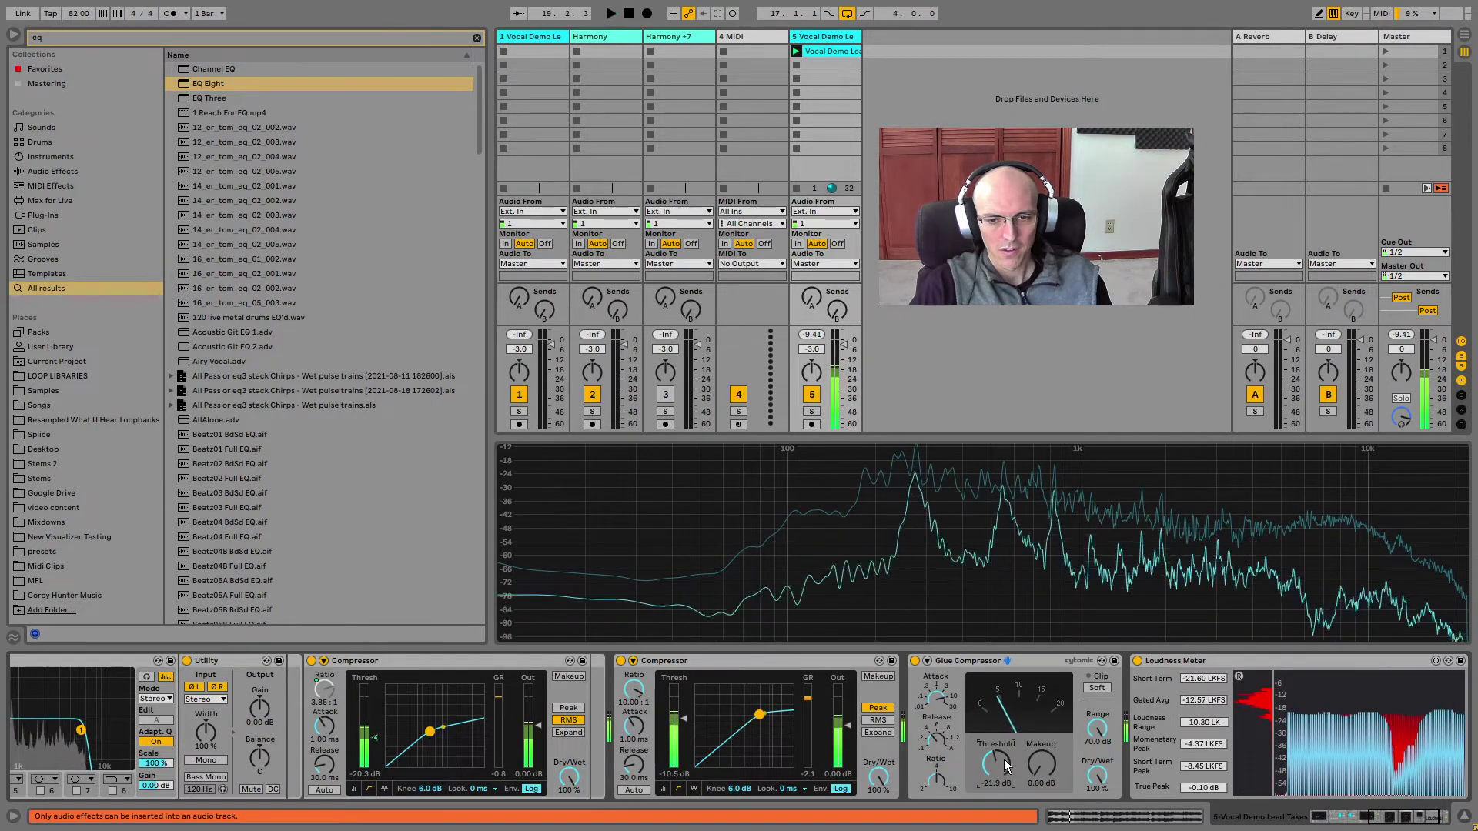
pyautogui.press('space')
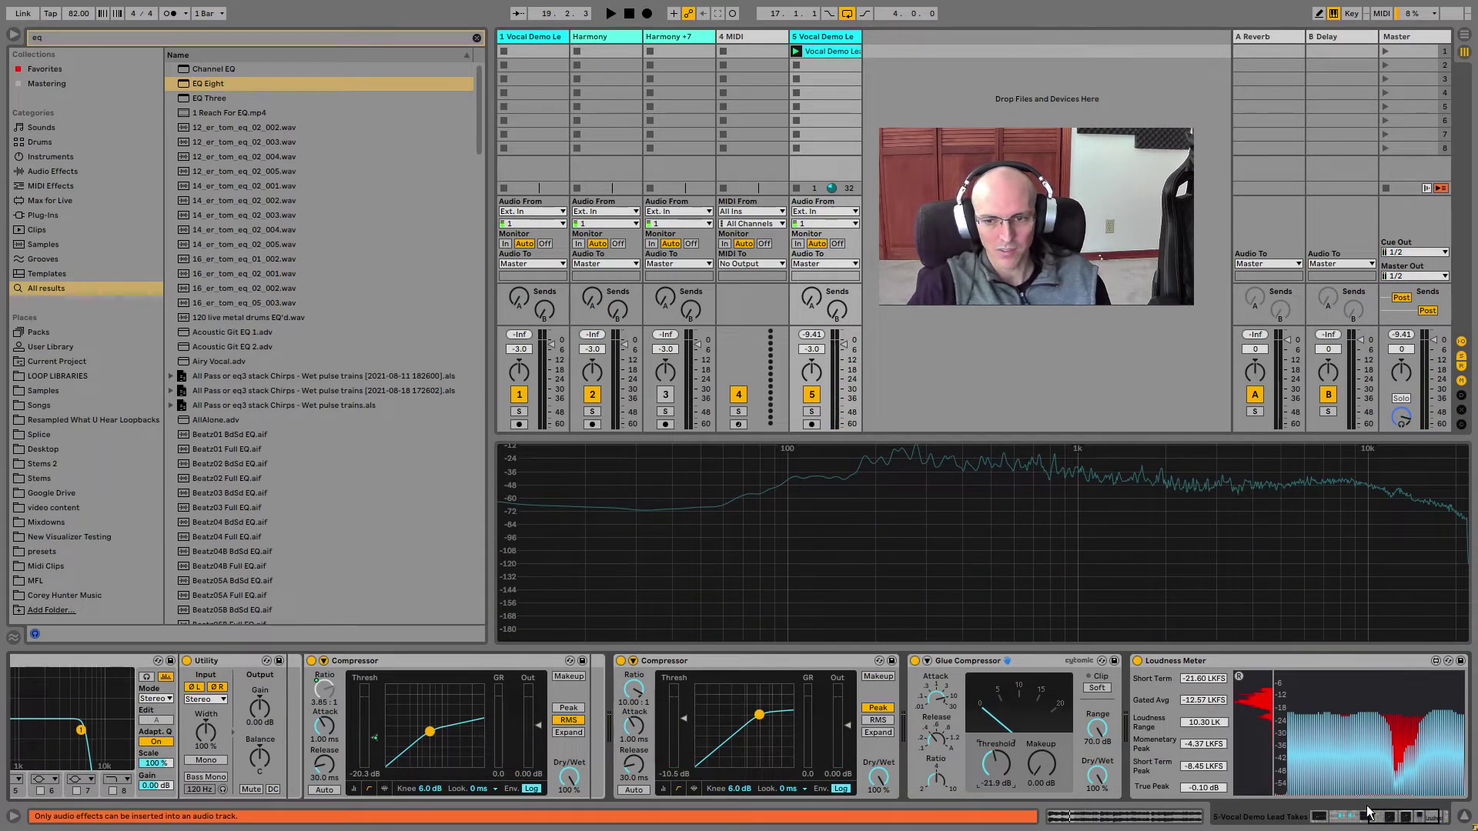
# - Turn off every device from the first EQ Eight through the Glue Compressor and reset the Loudness Meter readings
pyautogui.moveTo(1383, 820); pyautogui.dragTo(1301, 812)
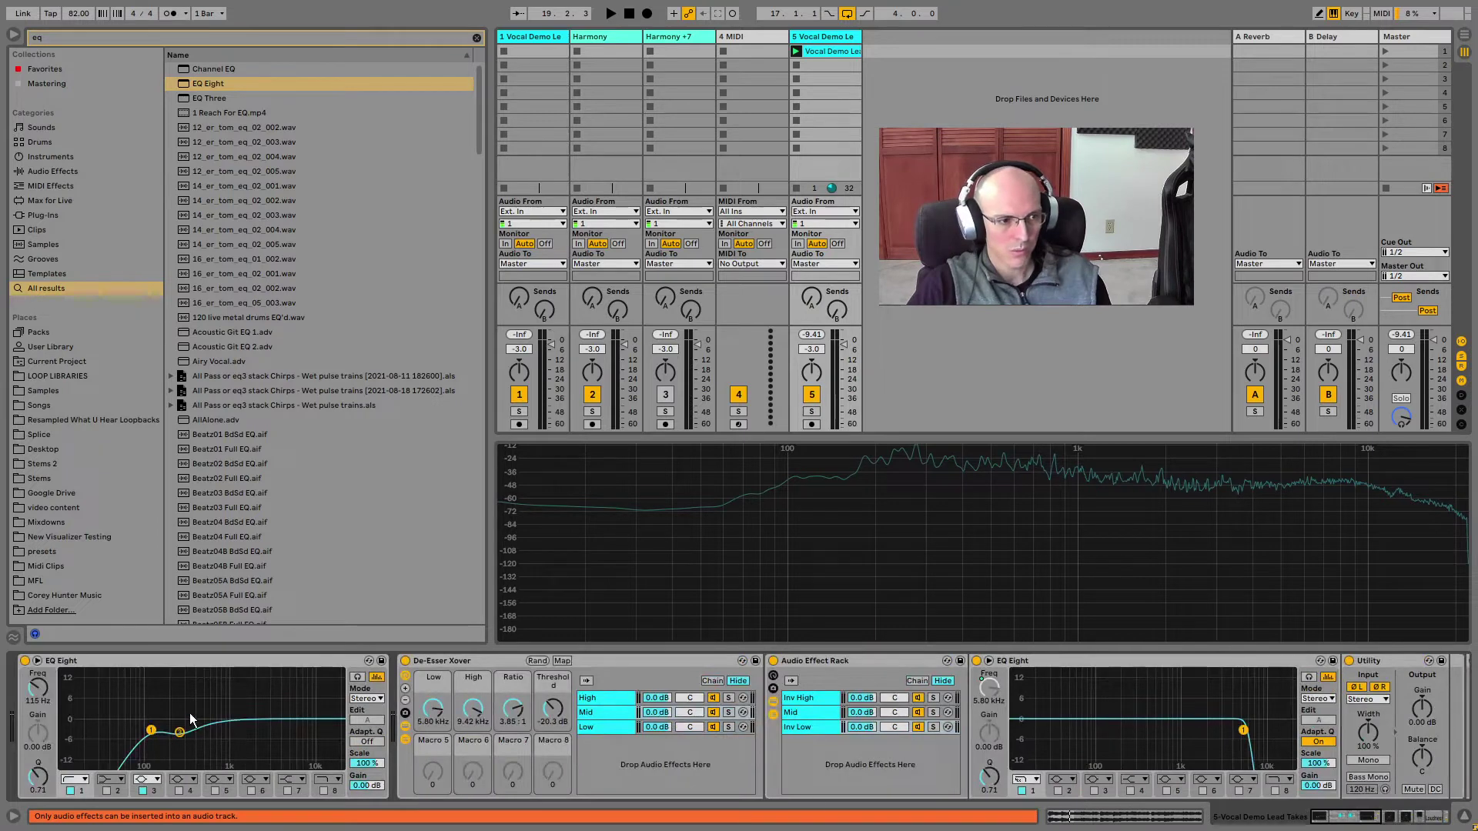
pyautogui.click(157, 659)
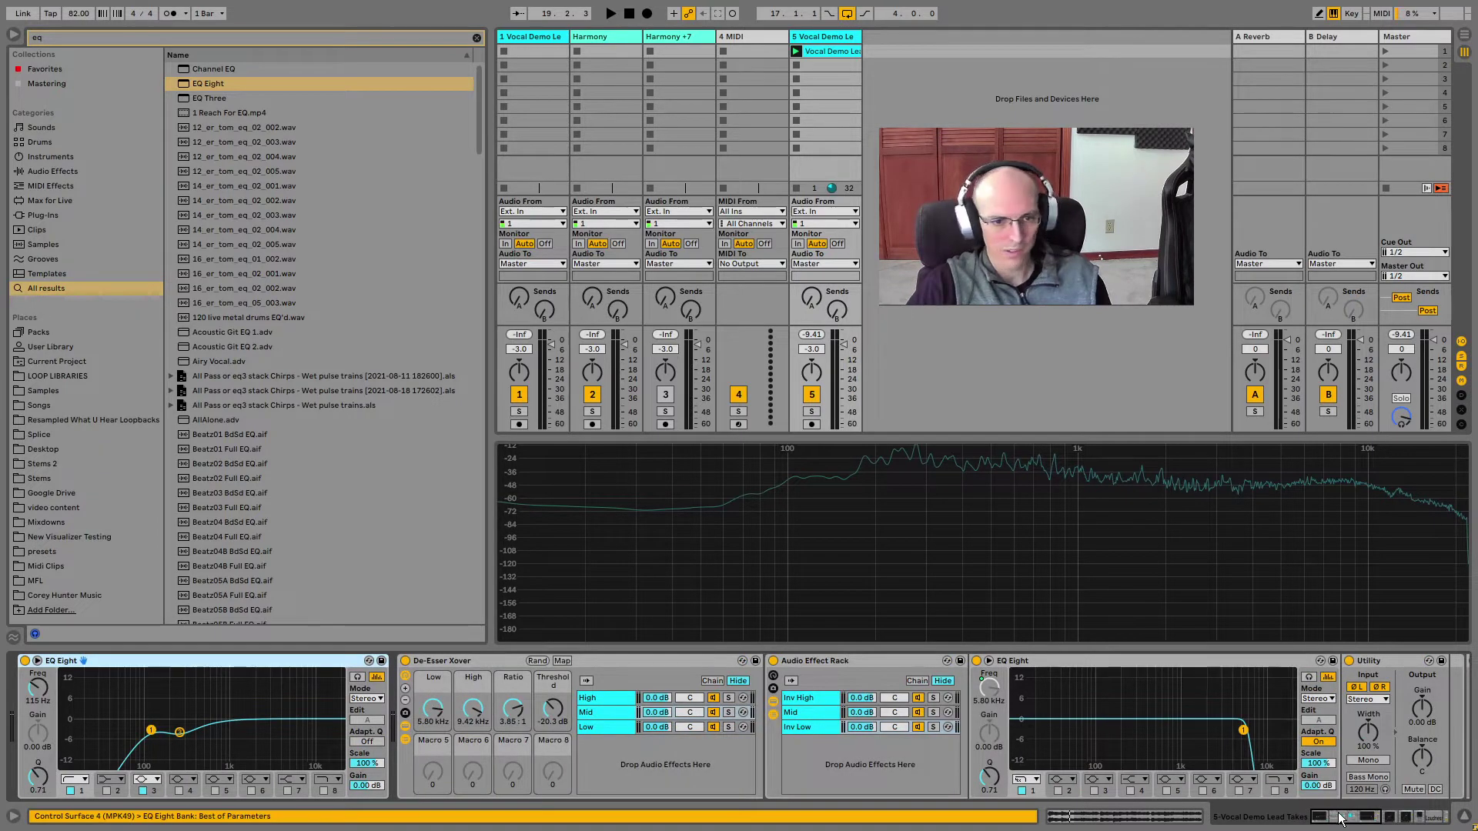
pyautogui.moveTo(1340, 819); pyautogui.dragTo(1407, 816)
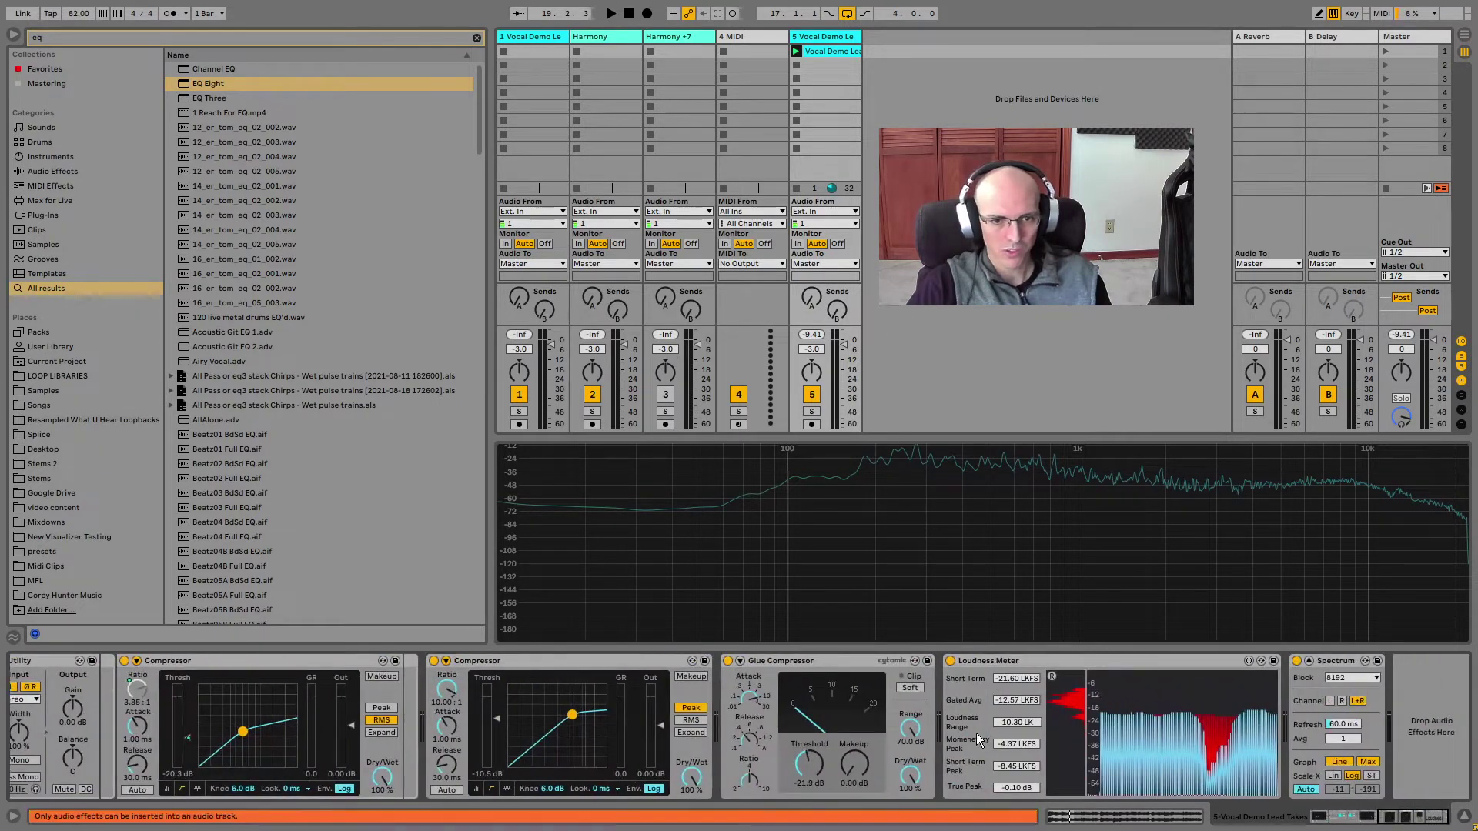
pyautogui.keyDown('shift'); pyautogui.click(826, 660); pyautogui.keyUp('shift')
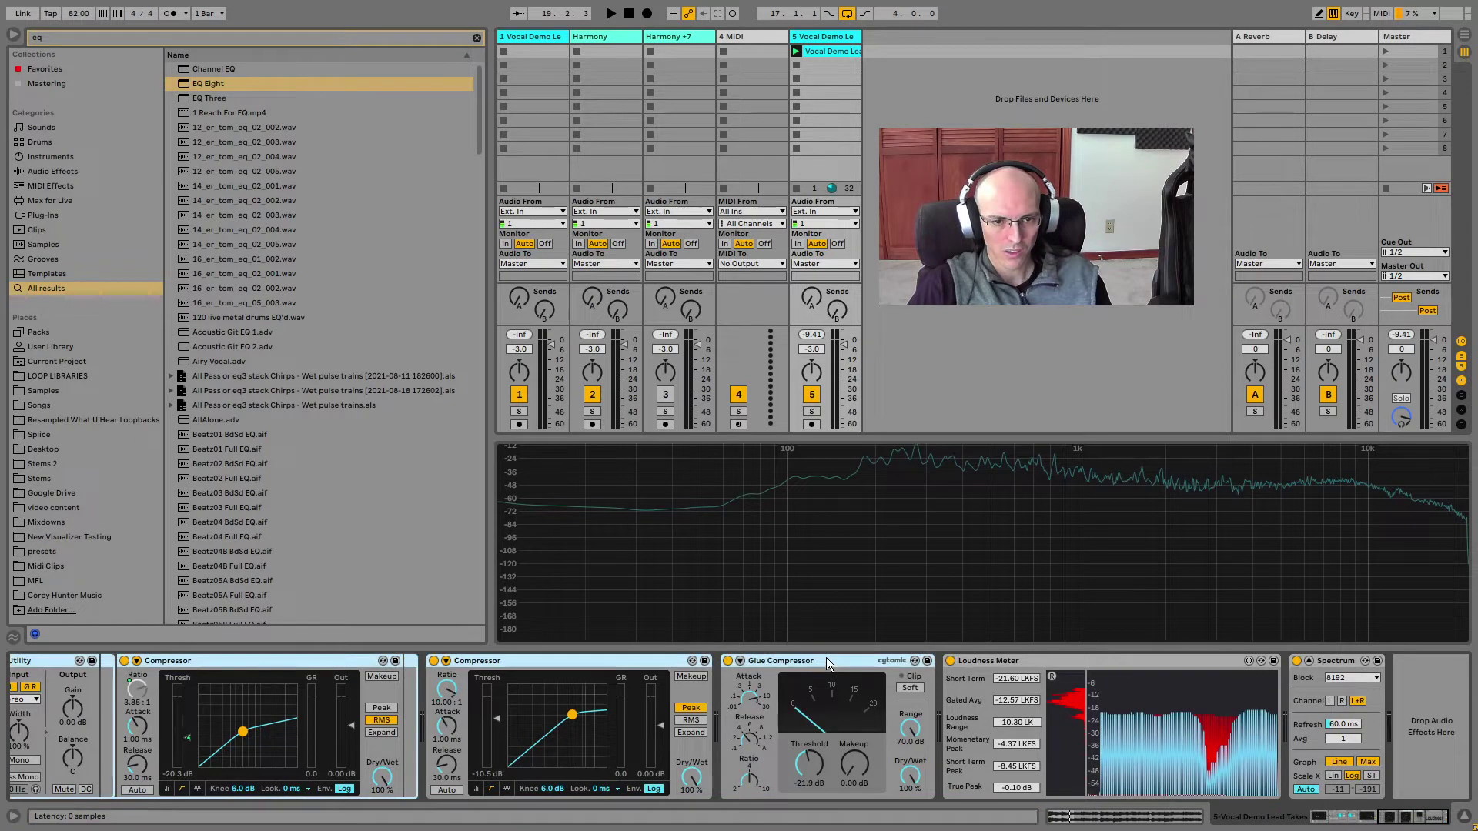
pyautogui.click(727, 661)
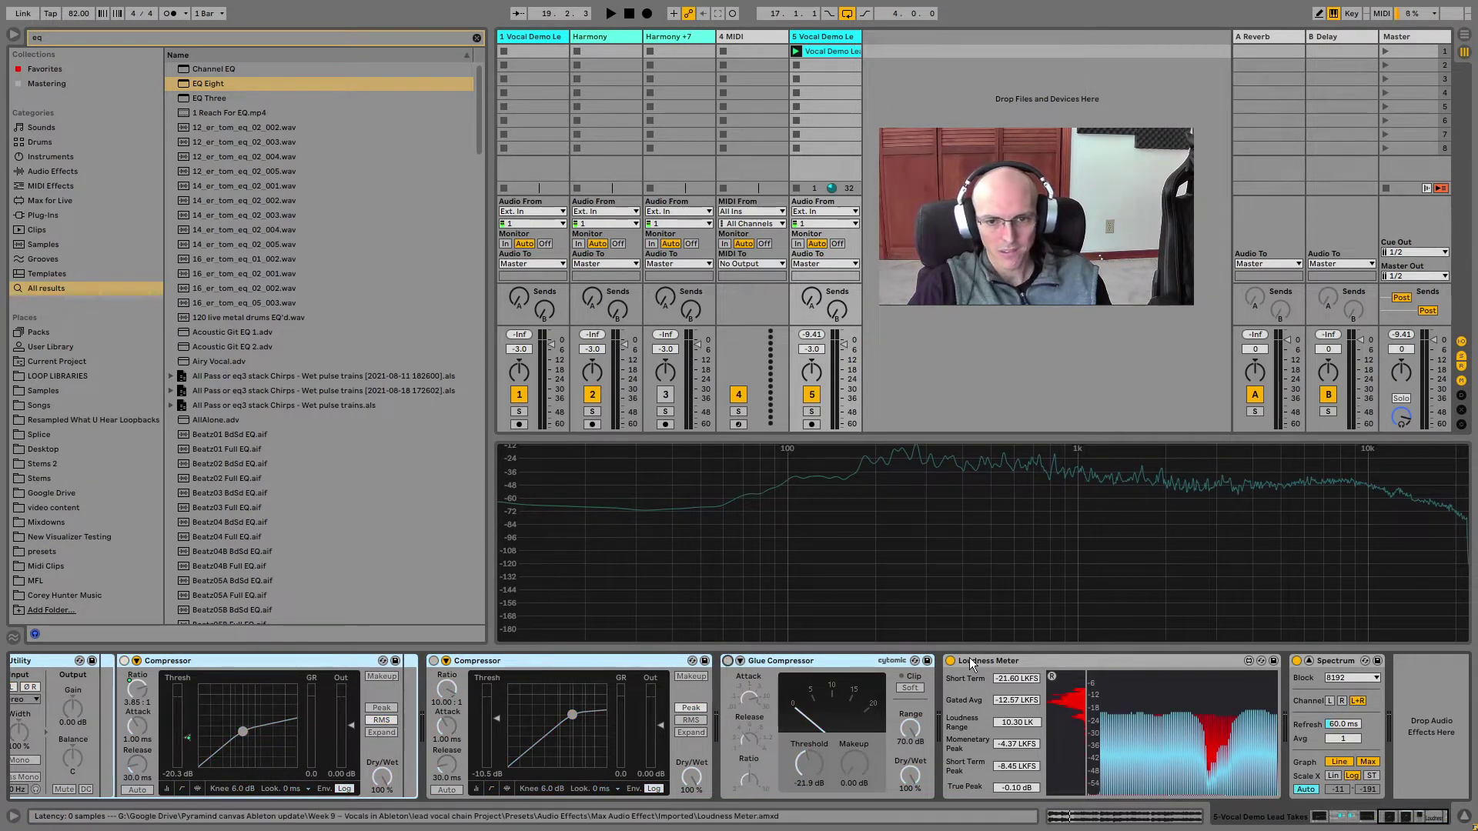
pyautogui.click(1052, 677)
pyautogui.hotkey('ctrl', 'v')
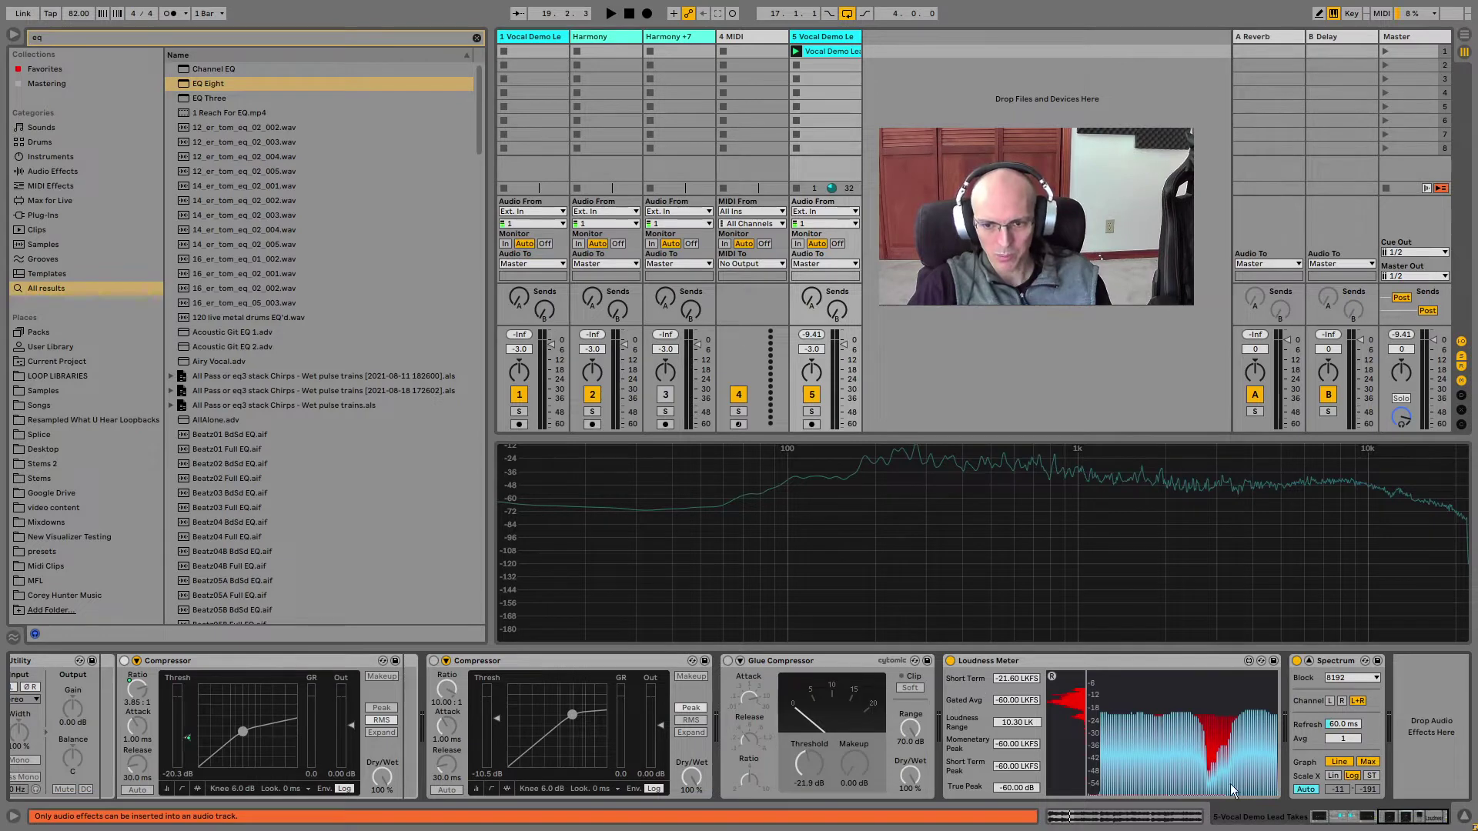
# - Group the chain from the first EQ Eight through the Glue Compressor into one Audio Effect Rack
pyautogui.moveTo(1388, 819); pyautogui.dragTo(1193, 812)
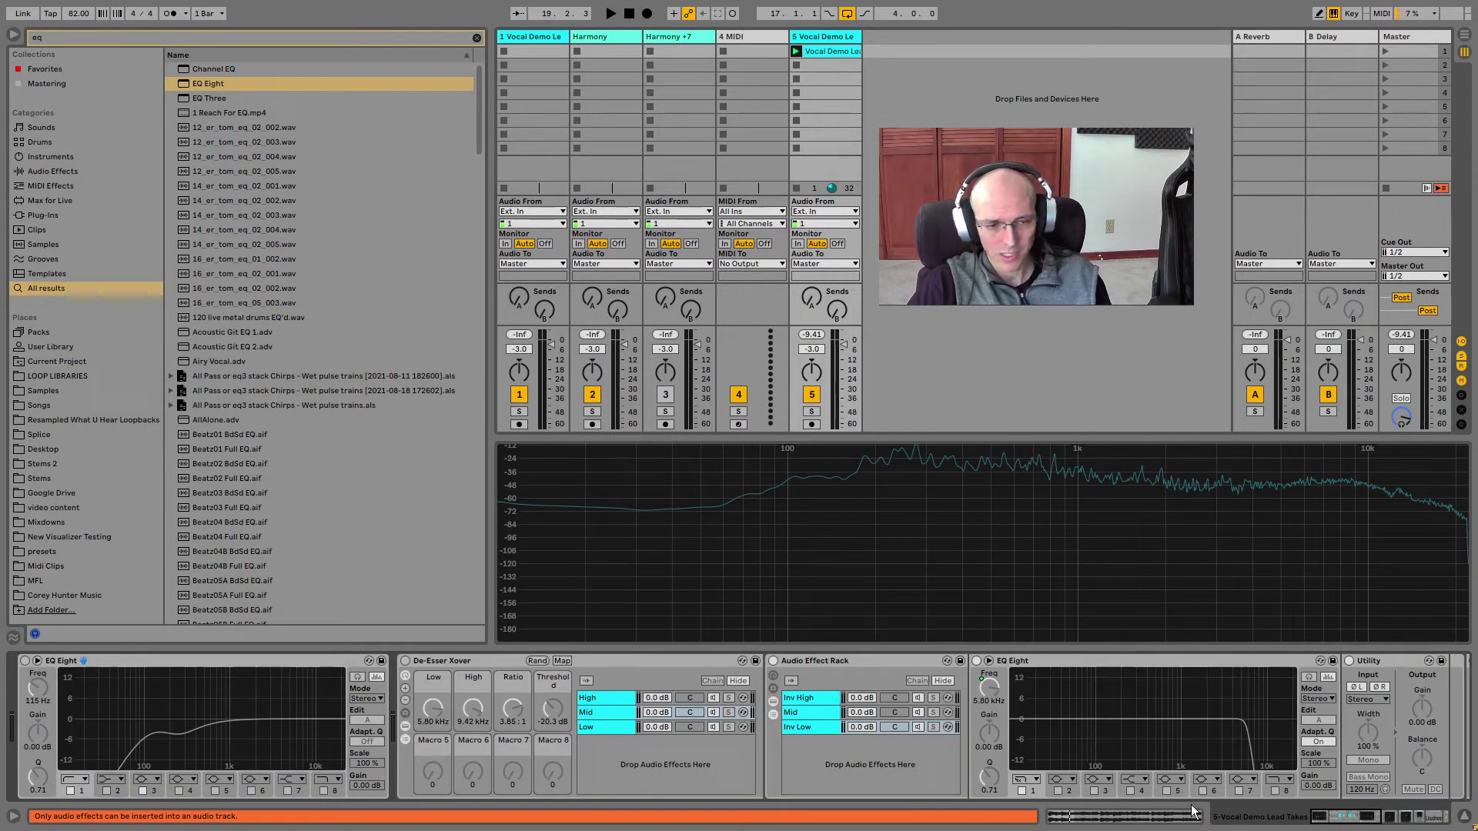
pyautogui.click(160, 662)
pyautogui.moveTo(1308, 822); pyautogui.dragTo(1371, 816)
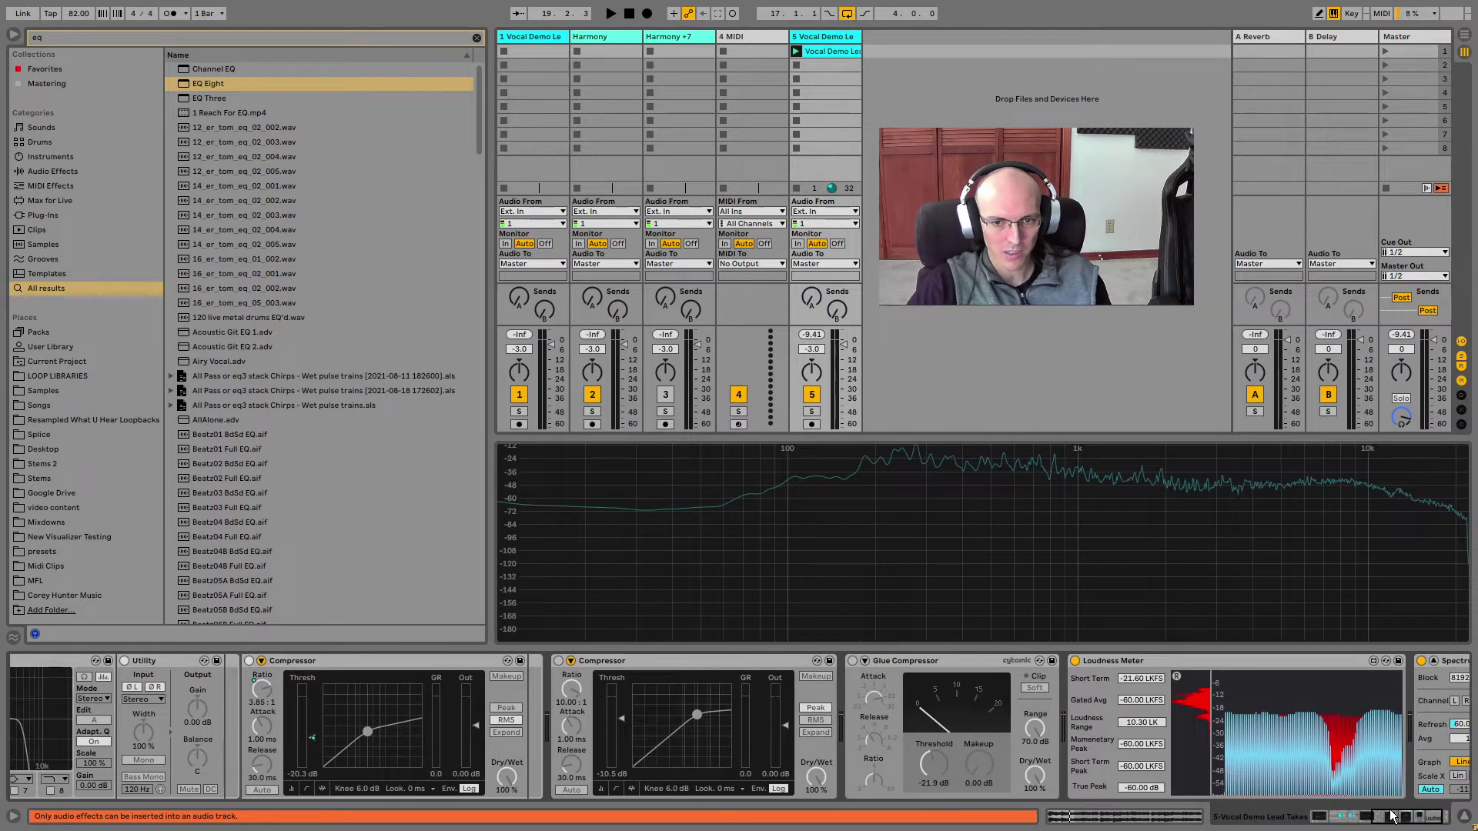
pyautogui.keyDown('shift'); pyautogui.click(906, 664); pyautogui.keyUp('shift')
pyautogui.hotkey('ctrl', 'g')
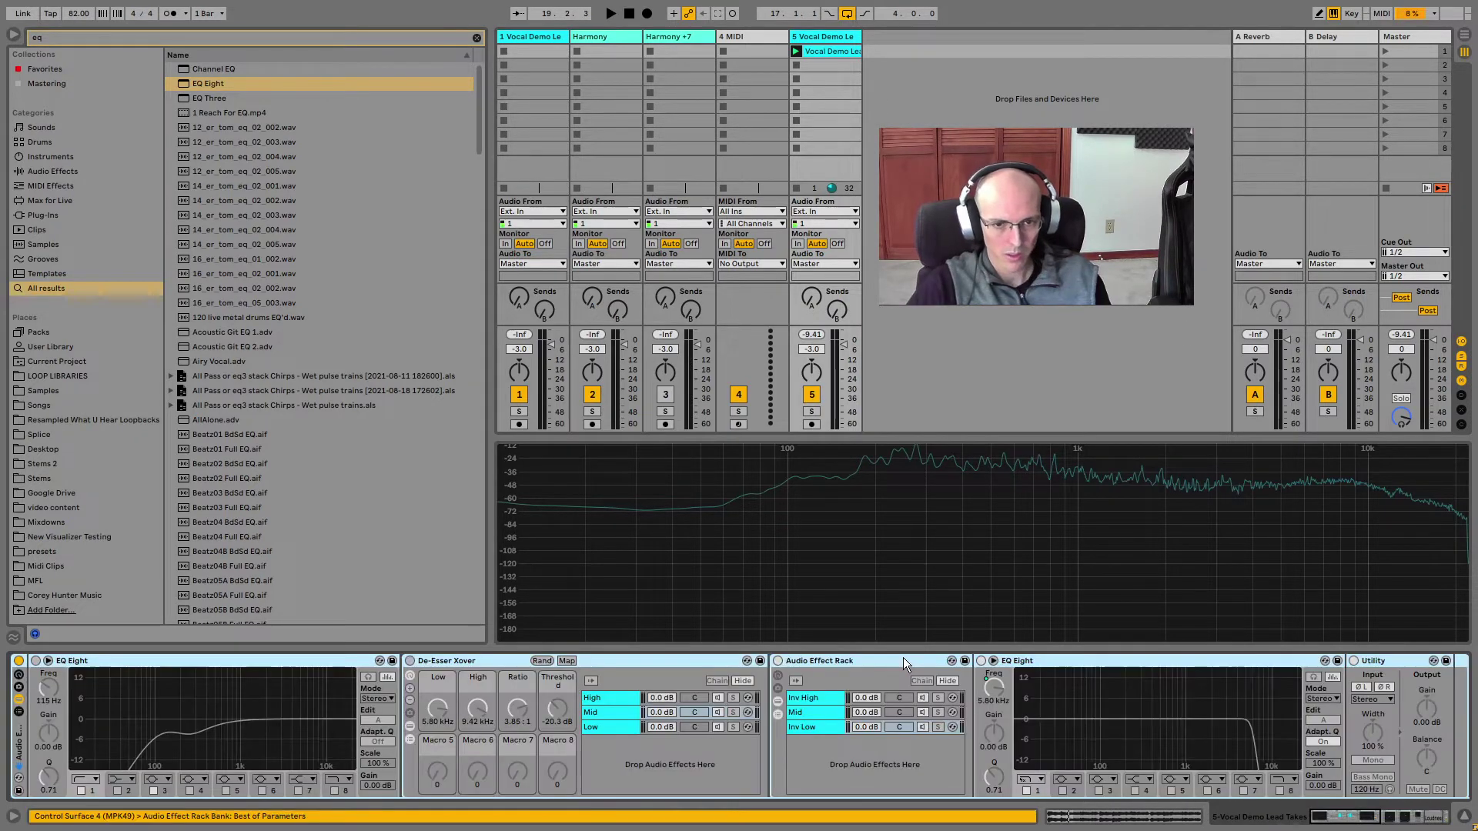
# - Turn all devices inside the new rack back on: EQ Eight, De-Esser Xover and its companions, both Compressors and the Glue Compressor
pyautogui.click(39, 661)
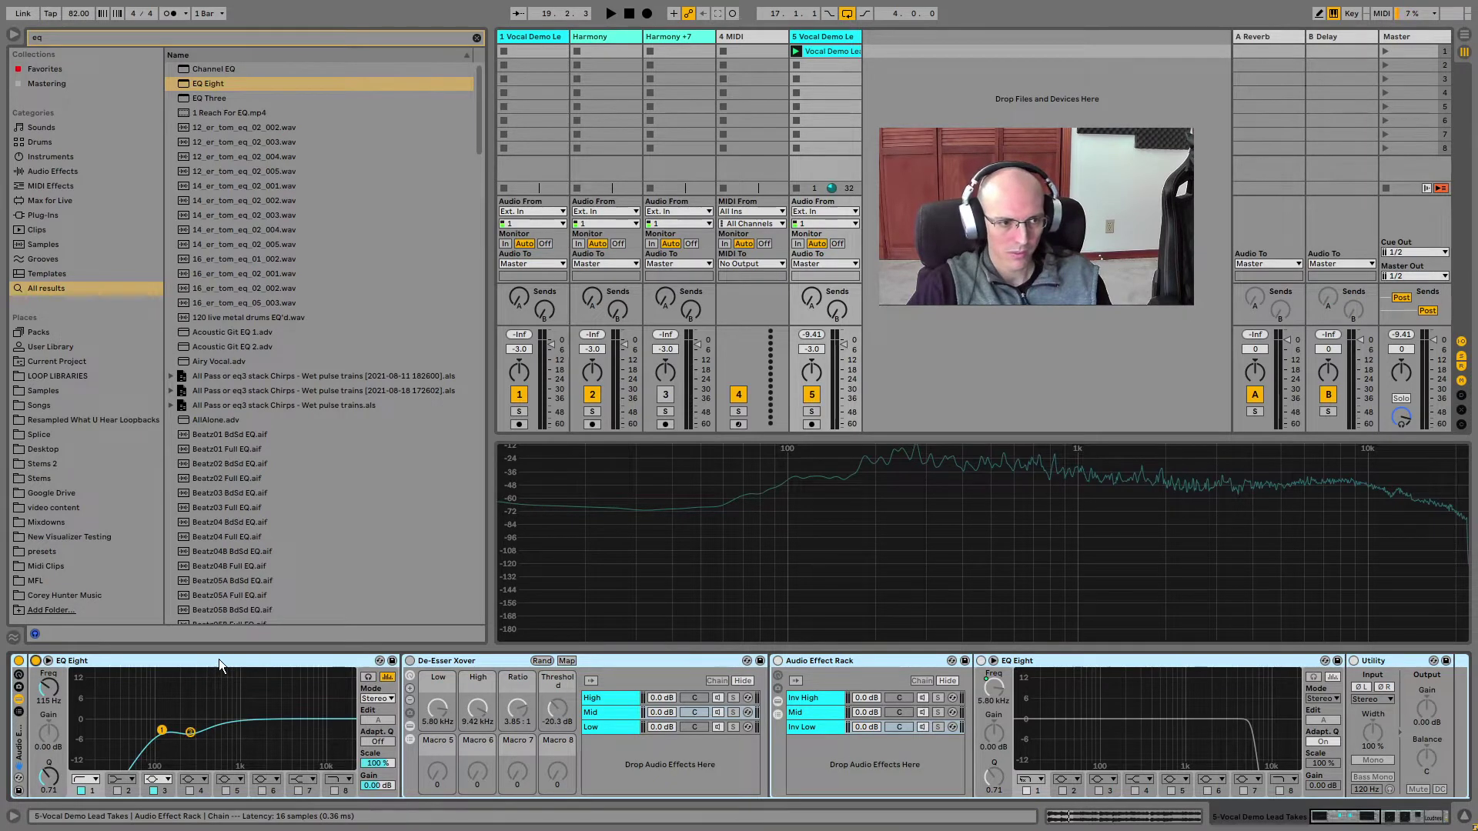
pyautogui.click(455, 663)
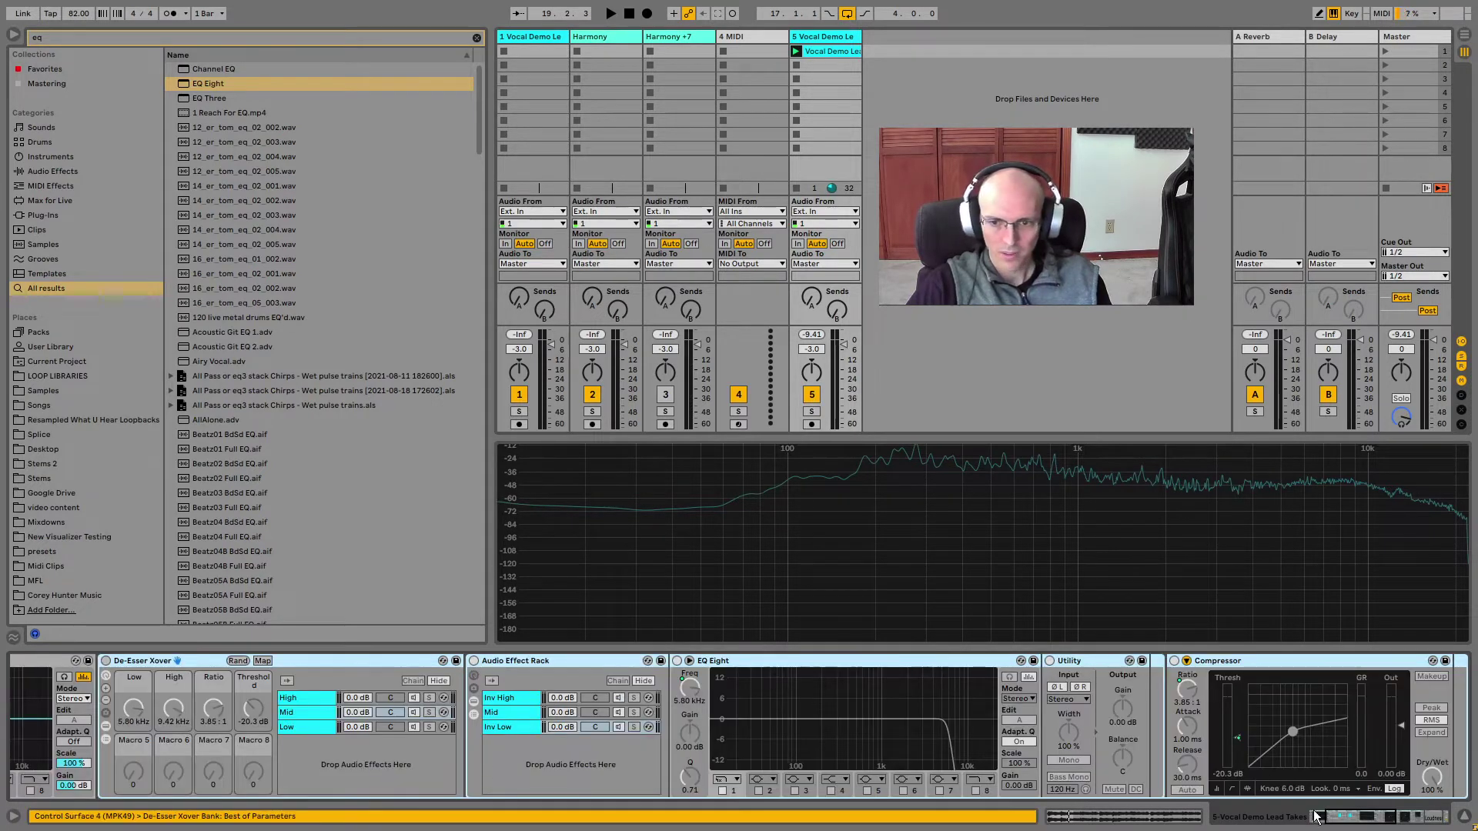
pyautogui.moveTo(1362, 818); pyautogui.dragTo(1381, 818)
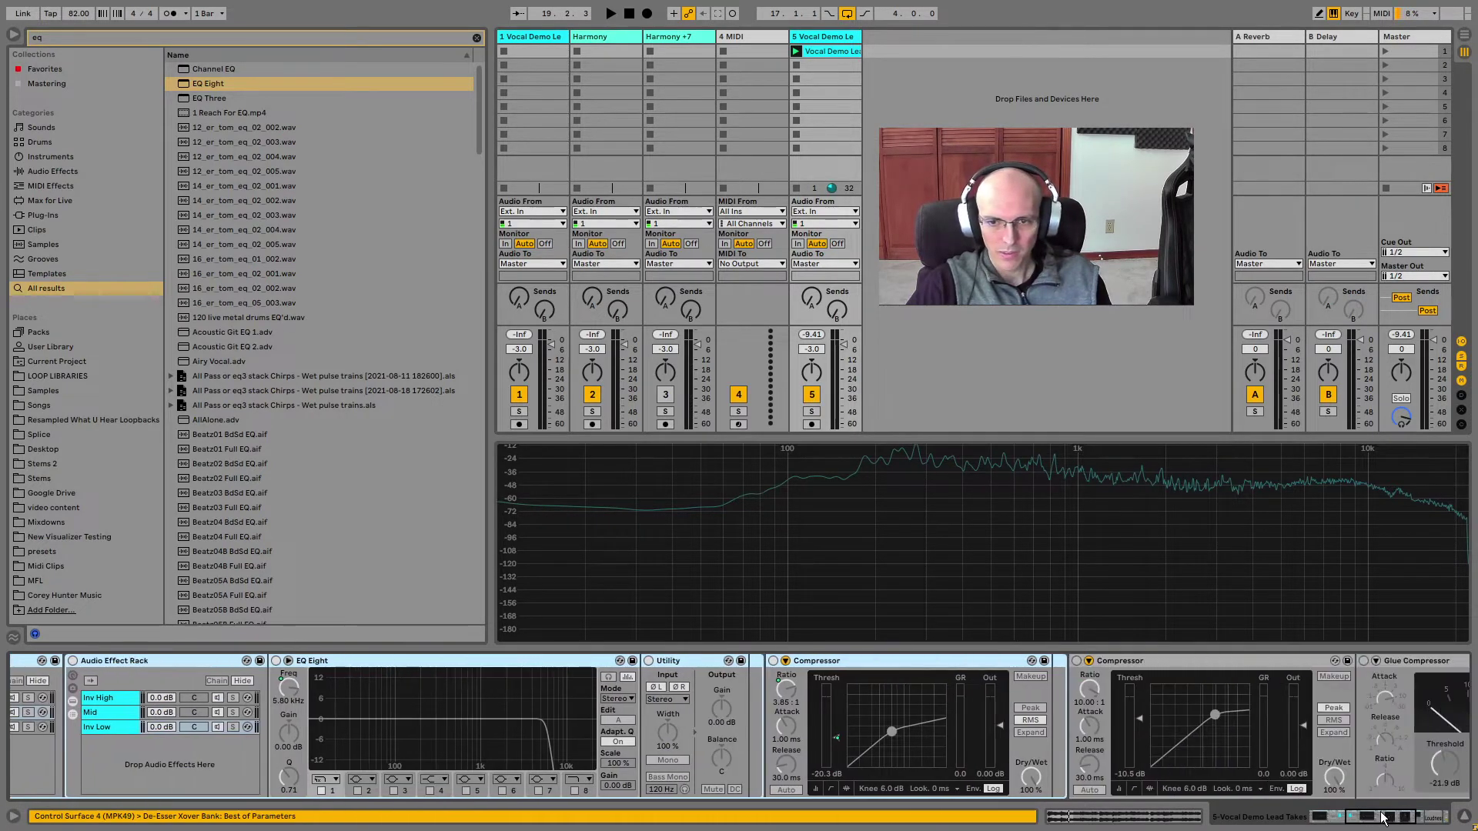
pyautogui.click(870, 662)
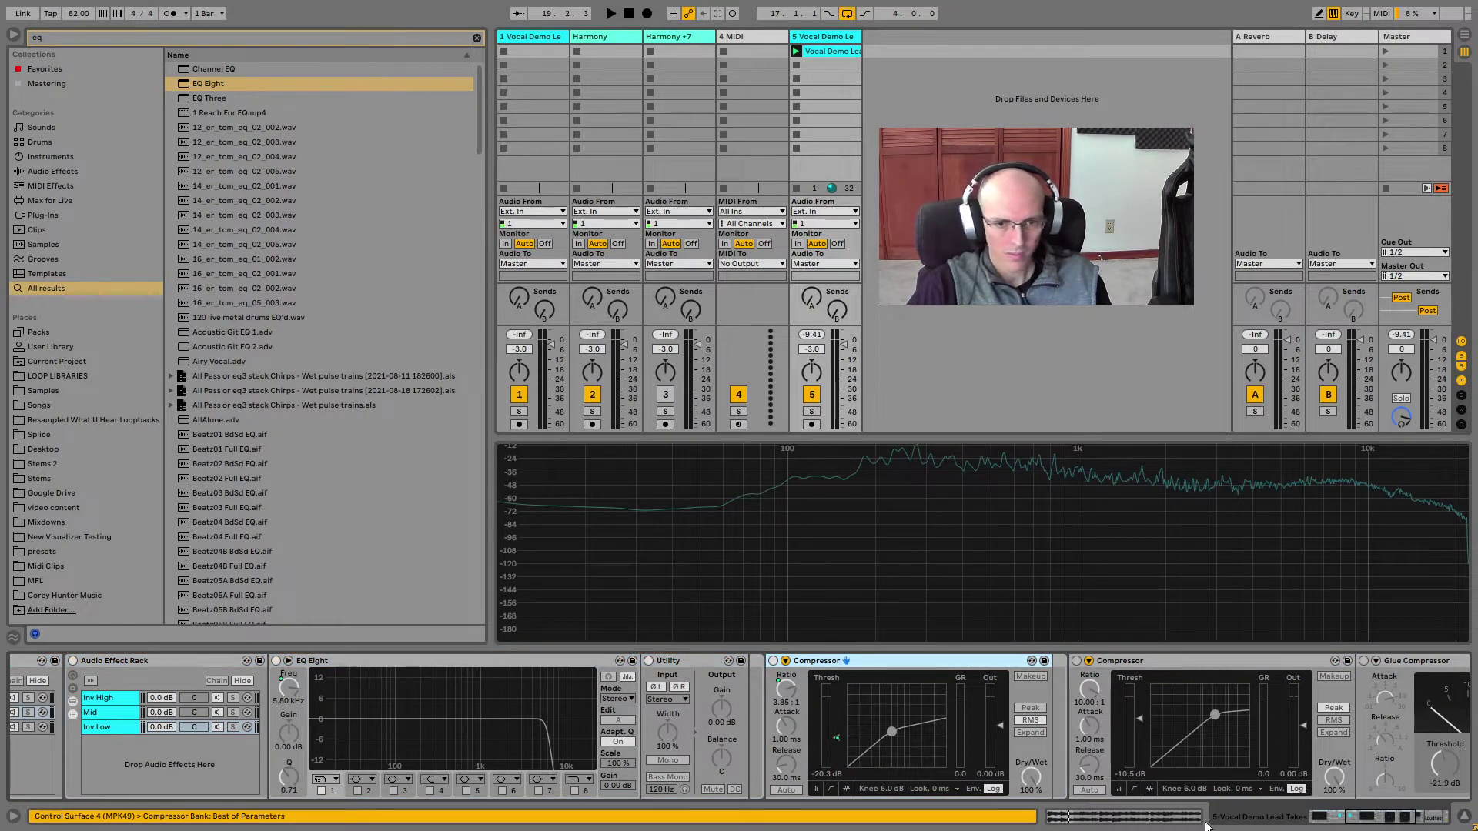
pyautogui.moveTo(1366, 822); pyautogui.dragTo(1306, 822)
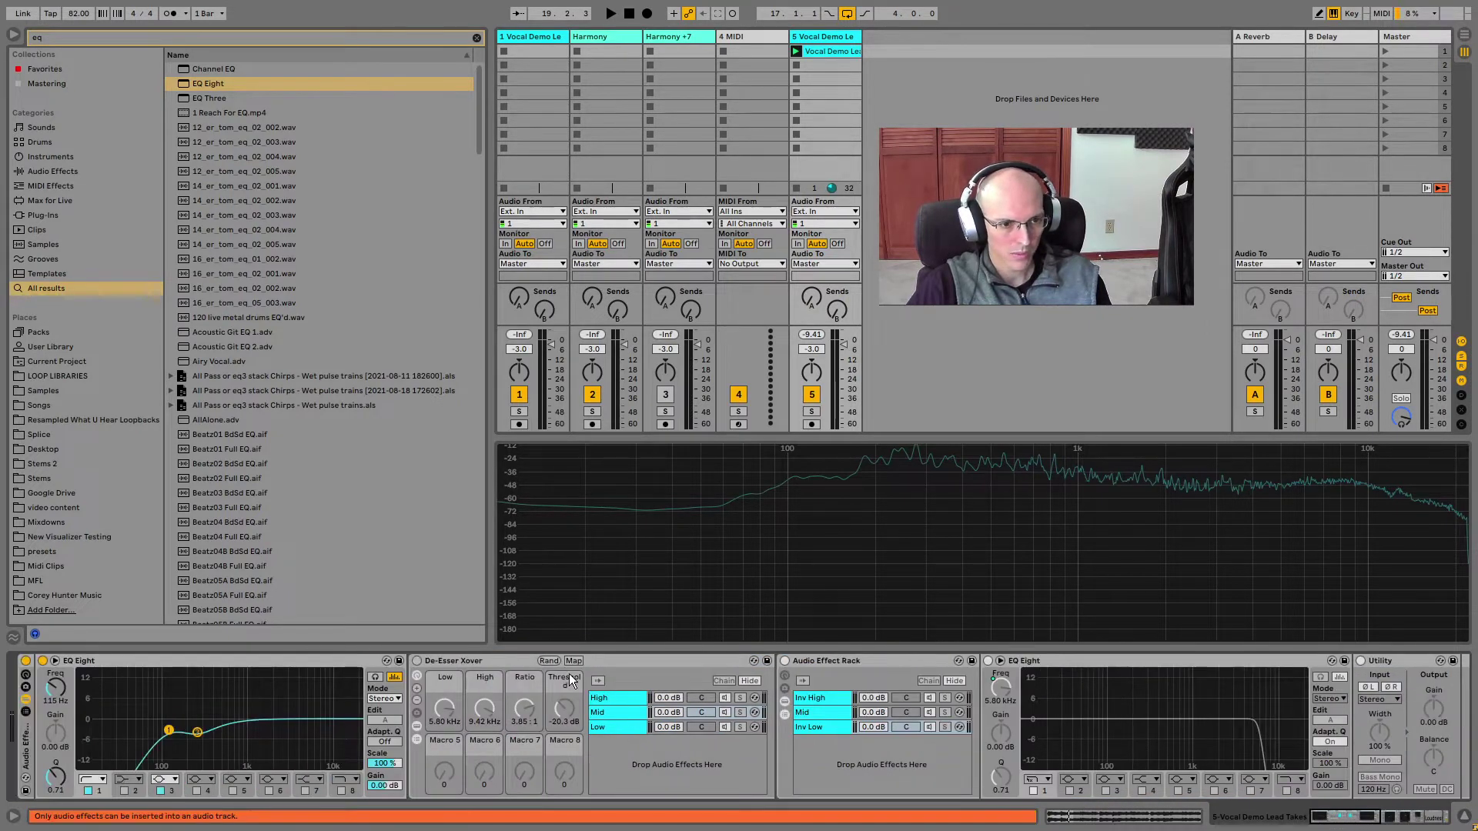
pyautogui.click(512, 661)
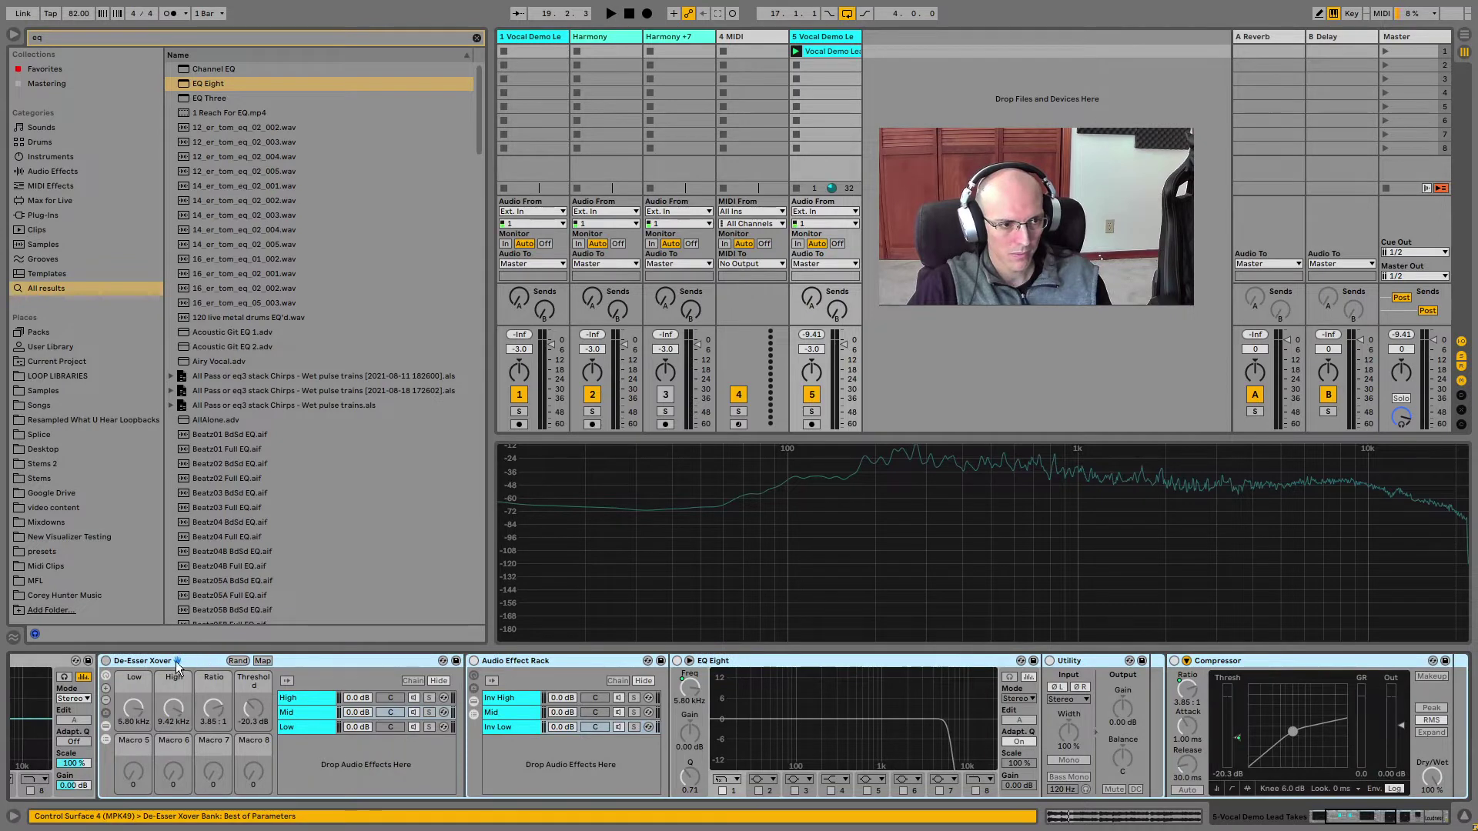
pyautogui.click(105, 661)
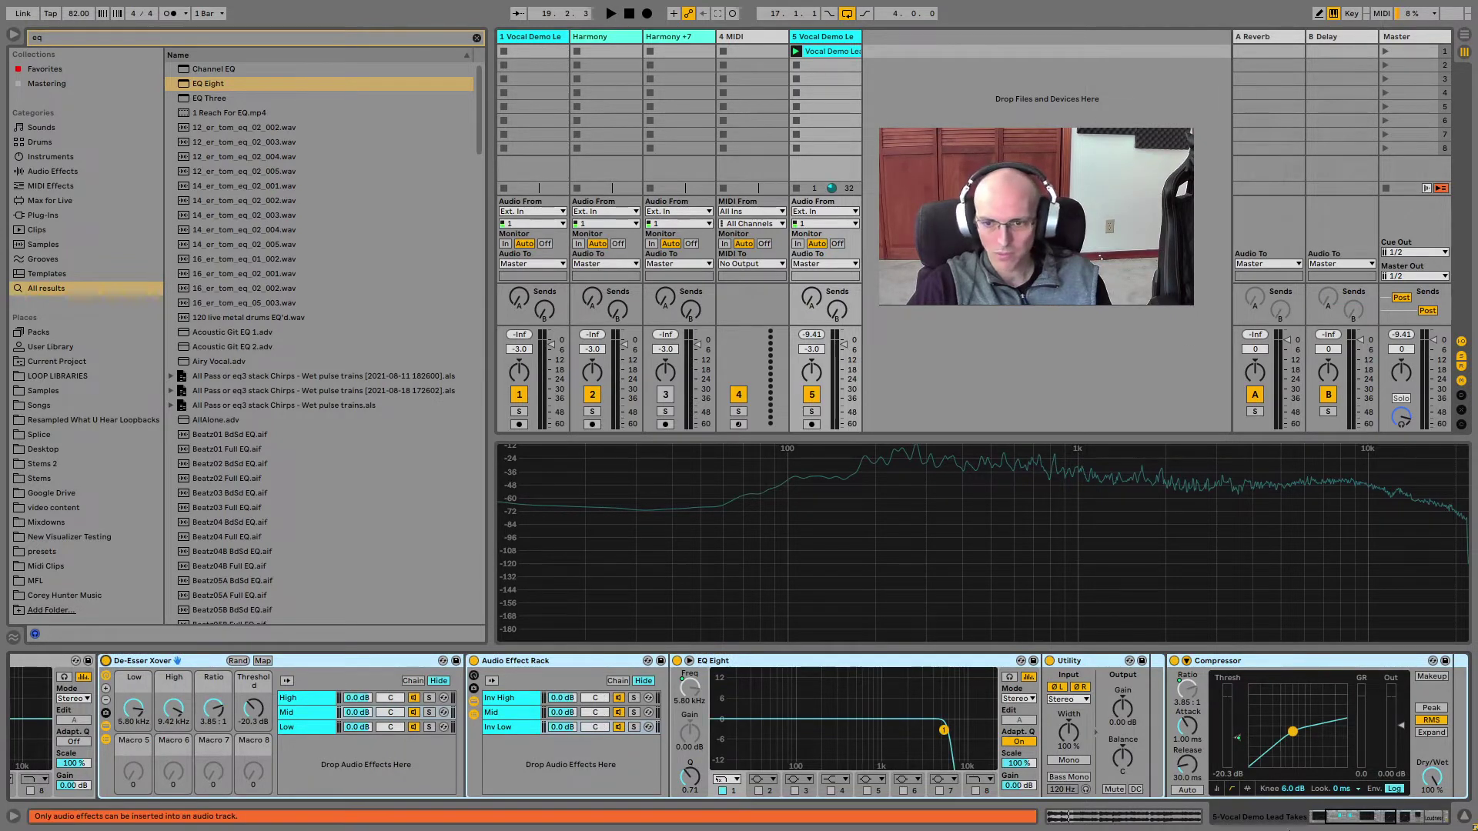
pyautogui.scroll(-5, 1341, 817)
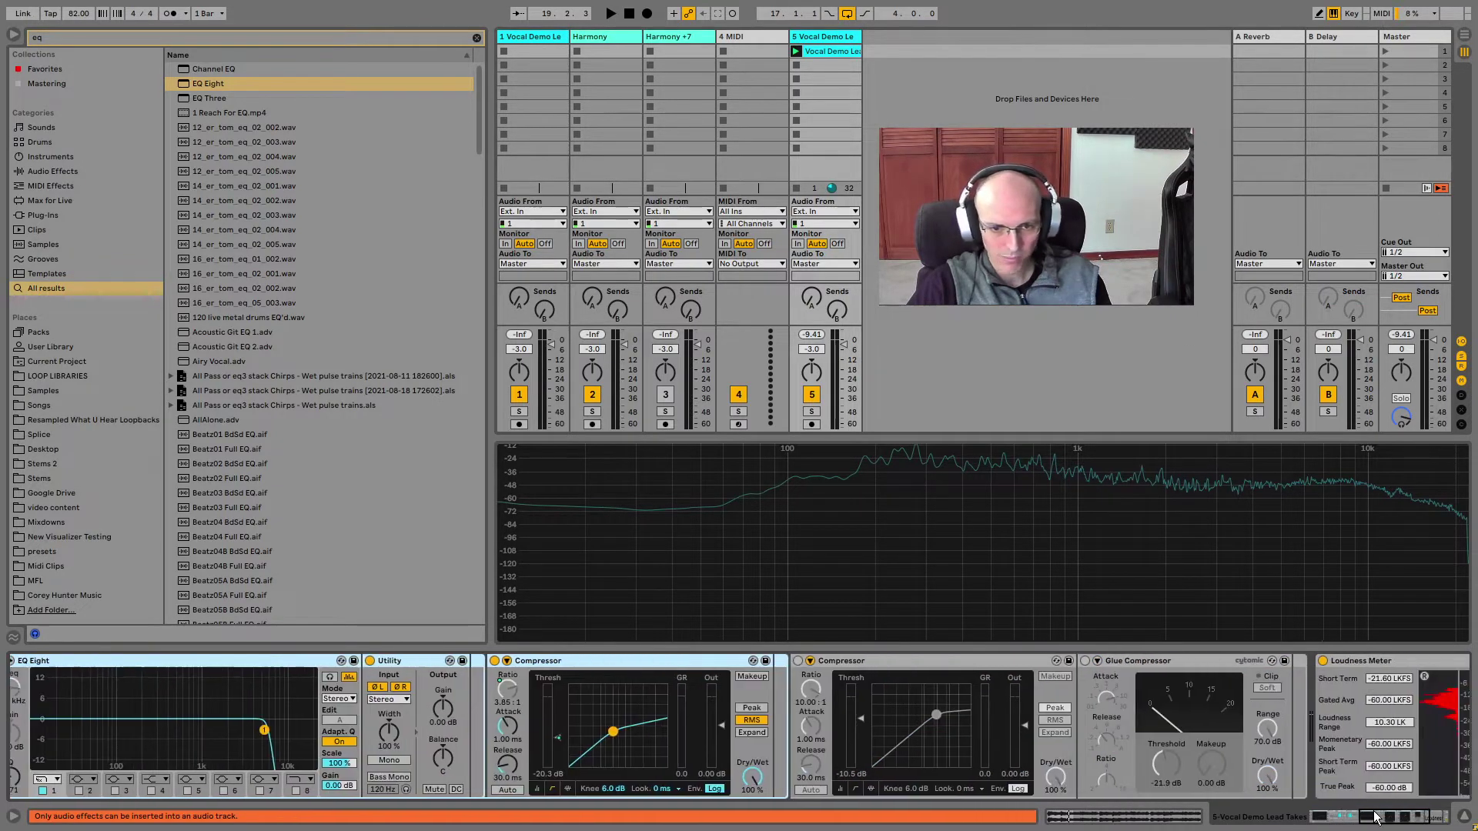
pyautogui.click(813, 661)
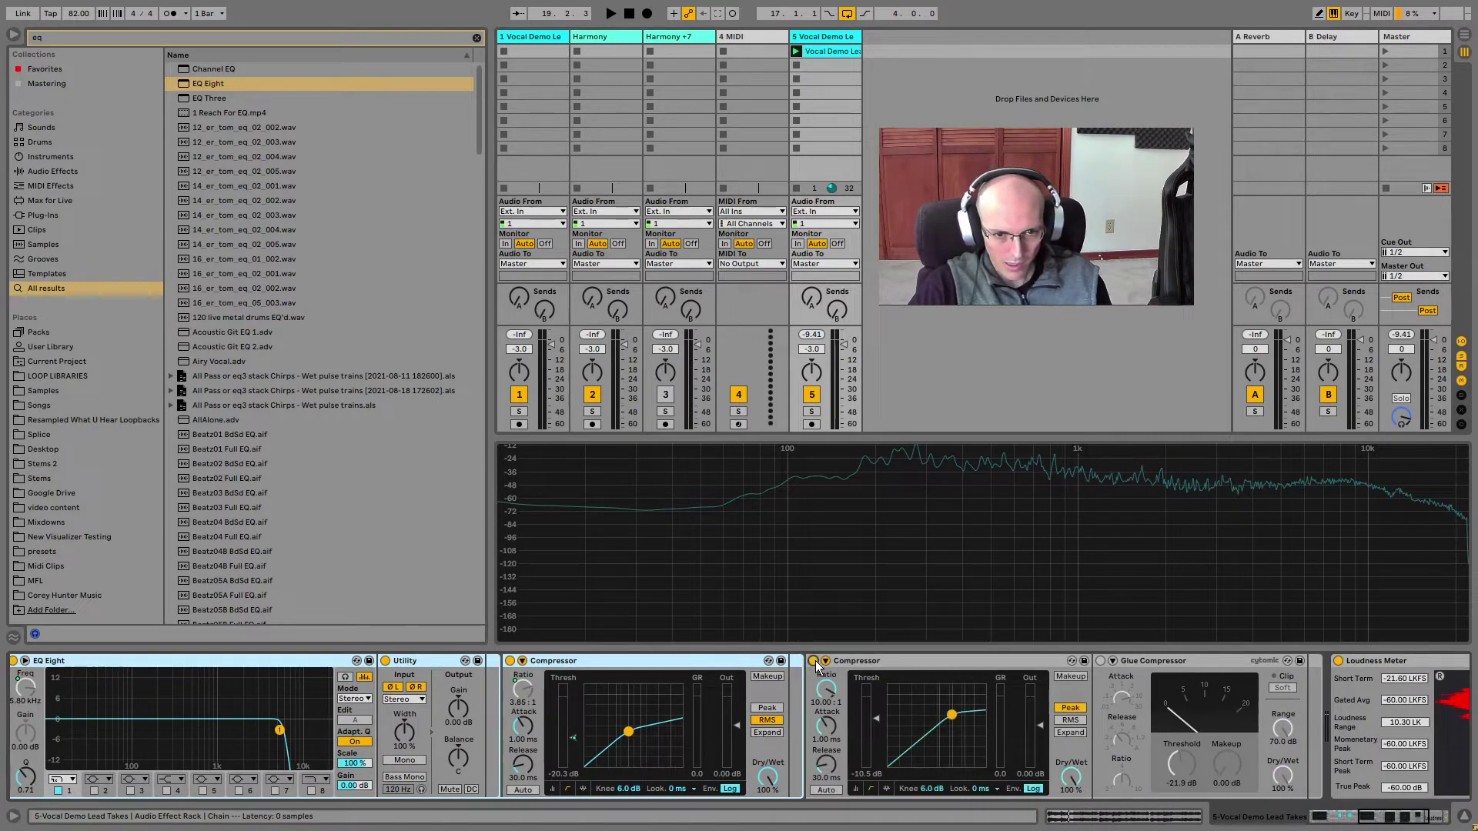
pyautogui.click(1101, 661)
# - Bypass the whole new Audio Effect Rack and re-enable it to test its single on/off switch
pyautogui.moveTo(1401, 819); pyautogui.dragTo(1313, 815)
pyautogui.click(25, 661)
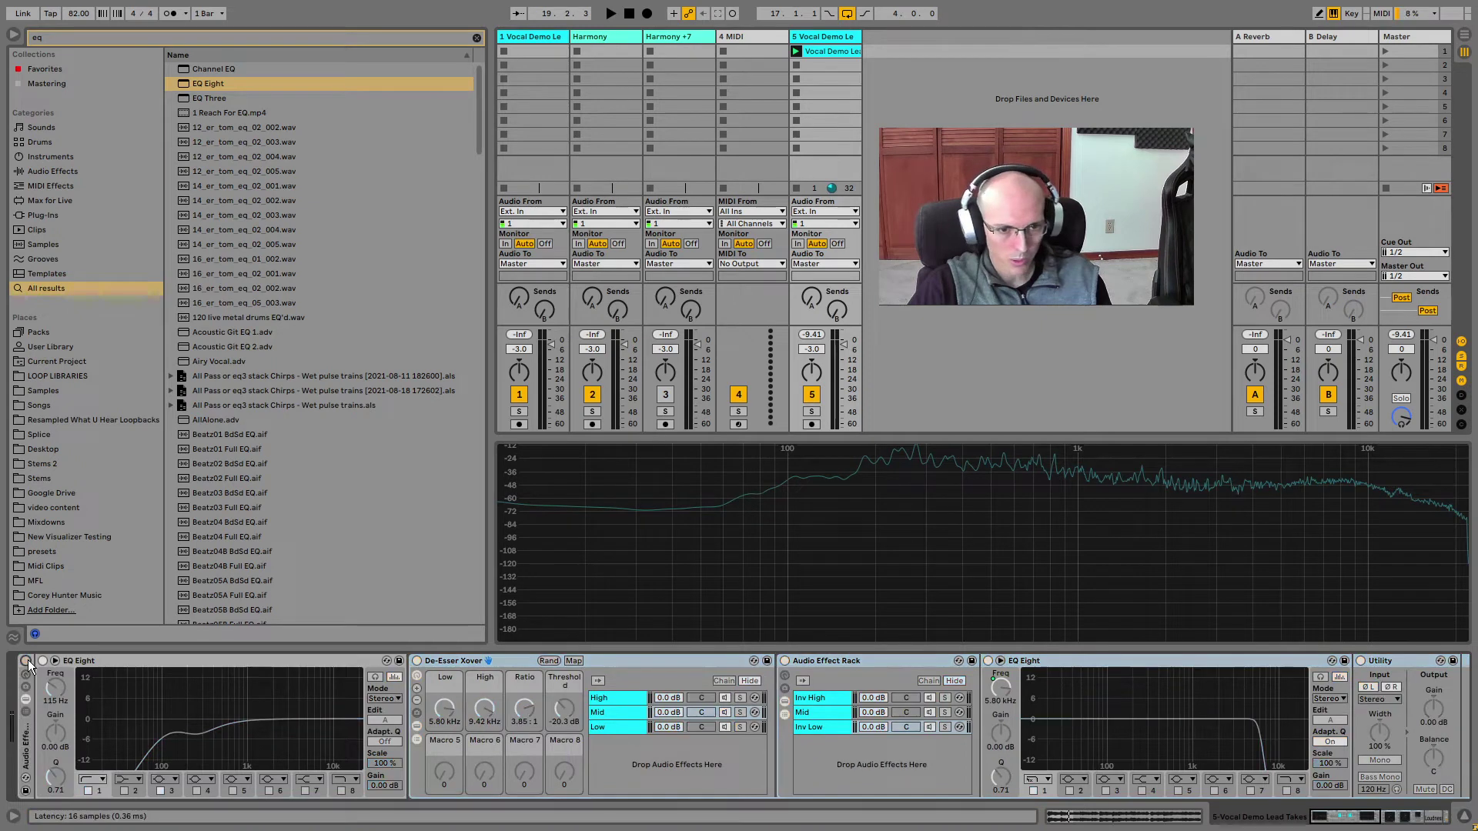
pyautogui.click(26, 661)
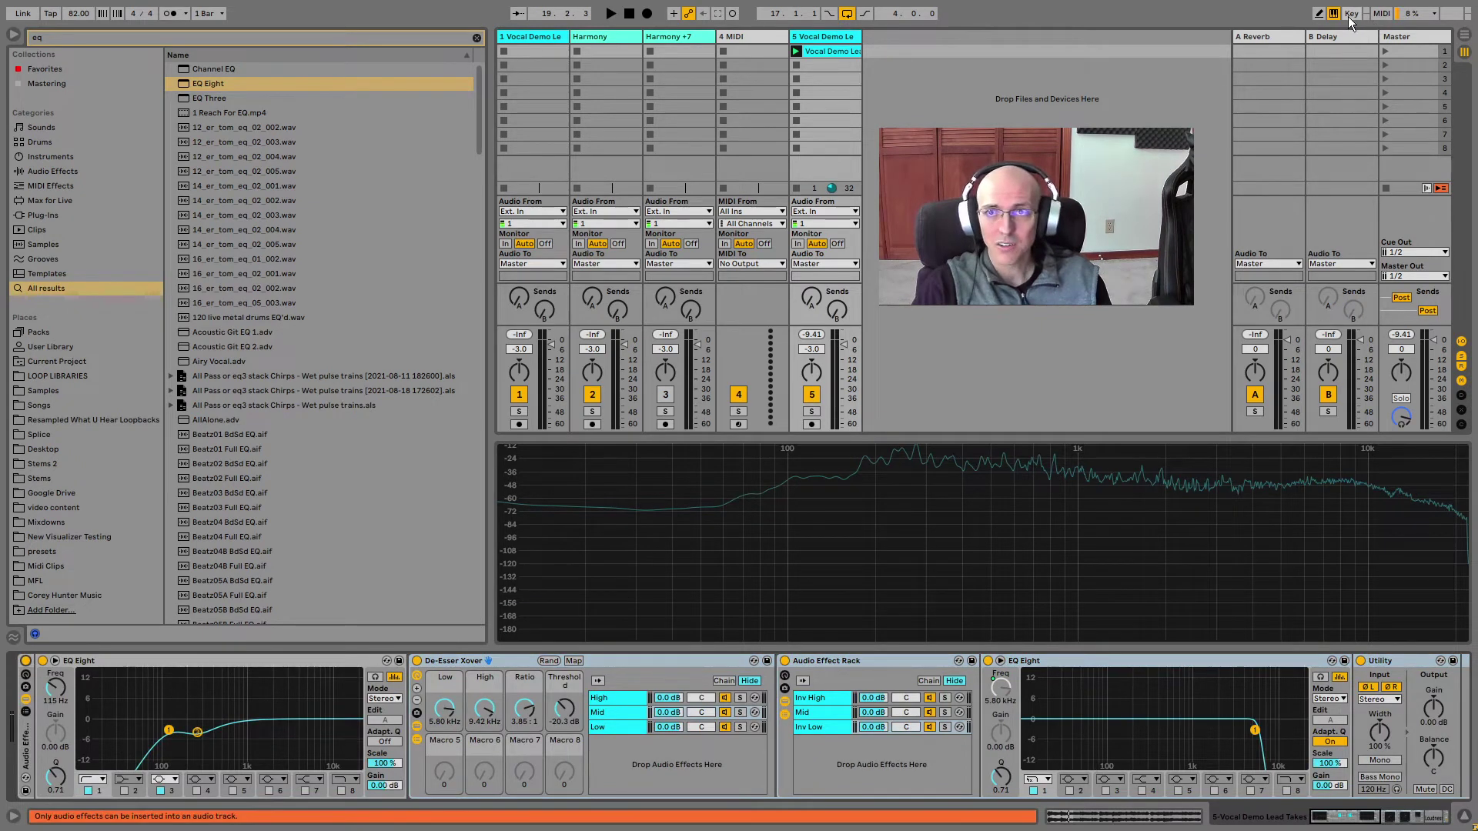
# - Map the Device On switch of track 5's new Audio Effect Rack to computer key 2
pyautogui.click(1349, 18)
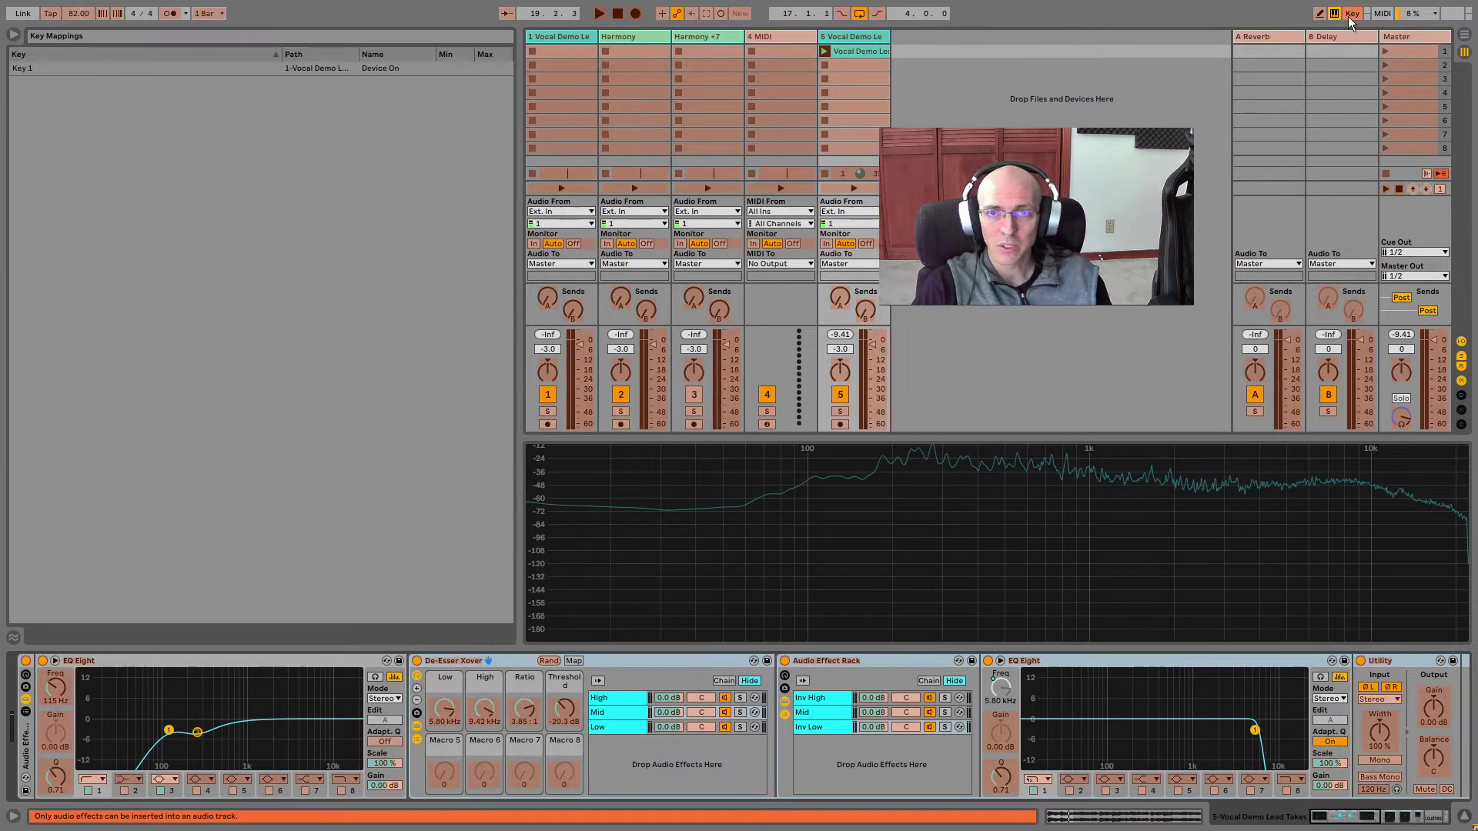
pyautogui.click(26, 661)
pyautogui.press('2')
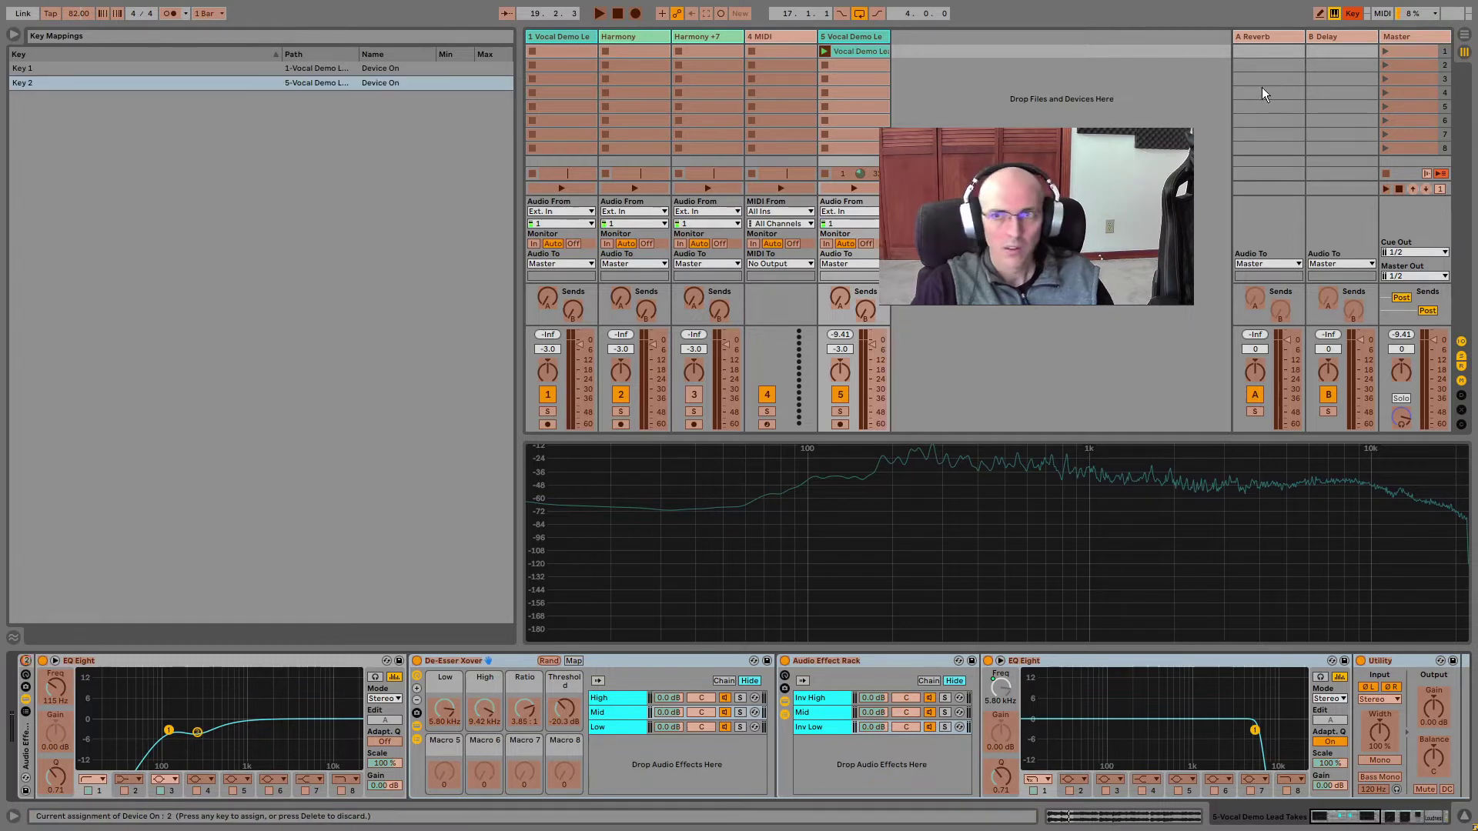
# - Leave key mapping mode and toggle the vocal rack with its mapped key 2 to test the bypass
pyautogui.click(1352, 13)
pyautogui.press('2')
pyautogui.press('2')
pyautogui.press('2')
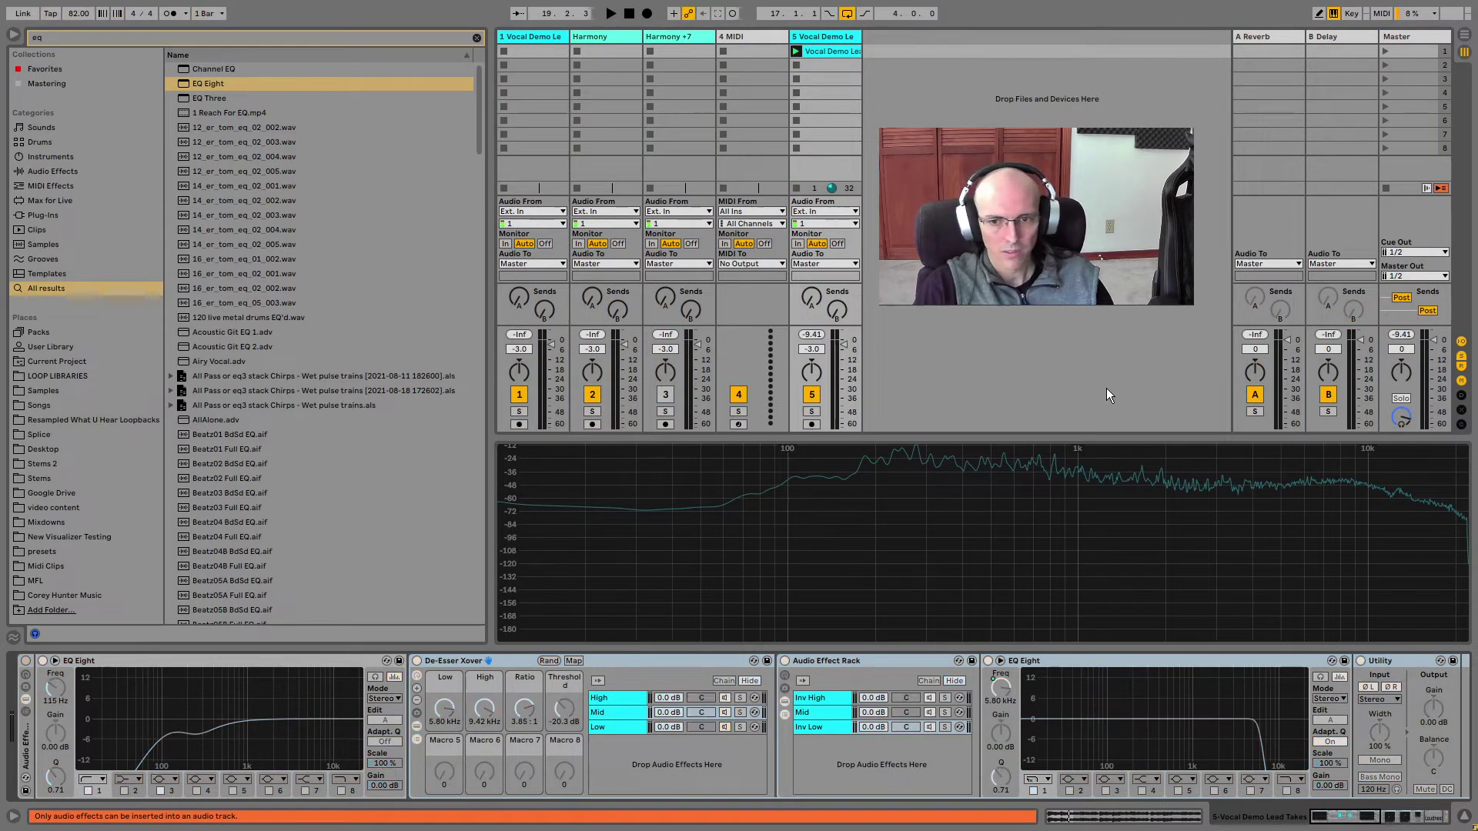
# - Play the vocal with the rack bypassed and check its gated average loudness on the Loudness Meter
pyautogui.moveTo(1340, 820); pyautogui.dragTo(1408, 820)
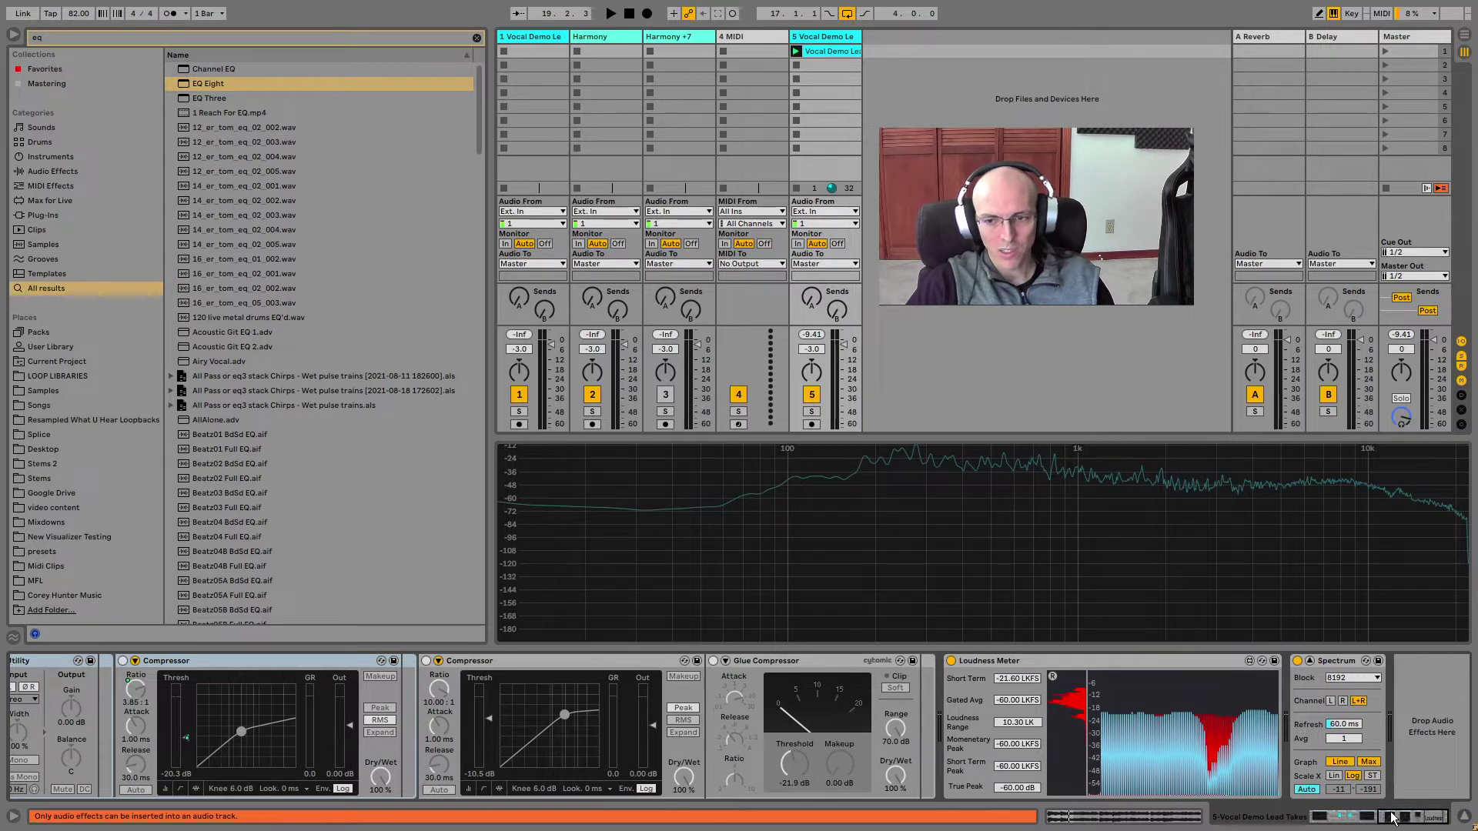
pyautogui.moveTo(1391, 813); pyautogui.dragTo(1393, 813)
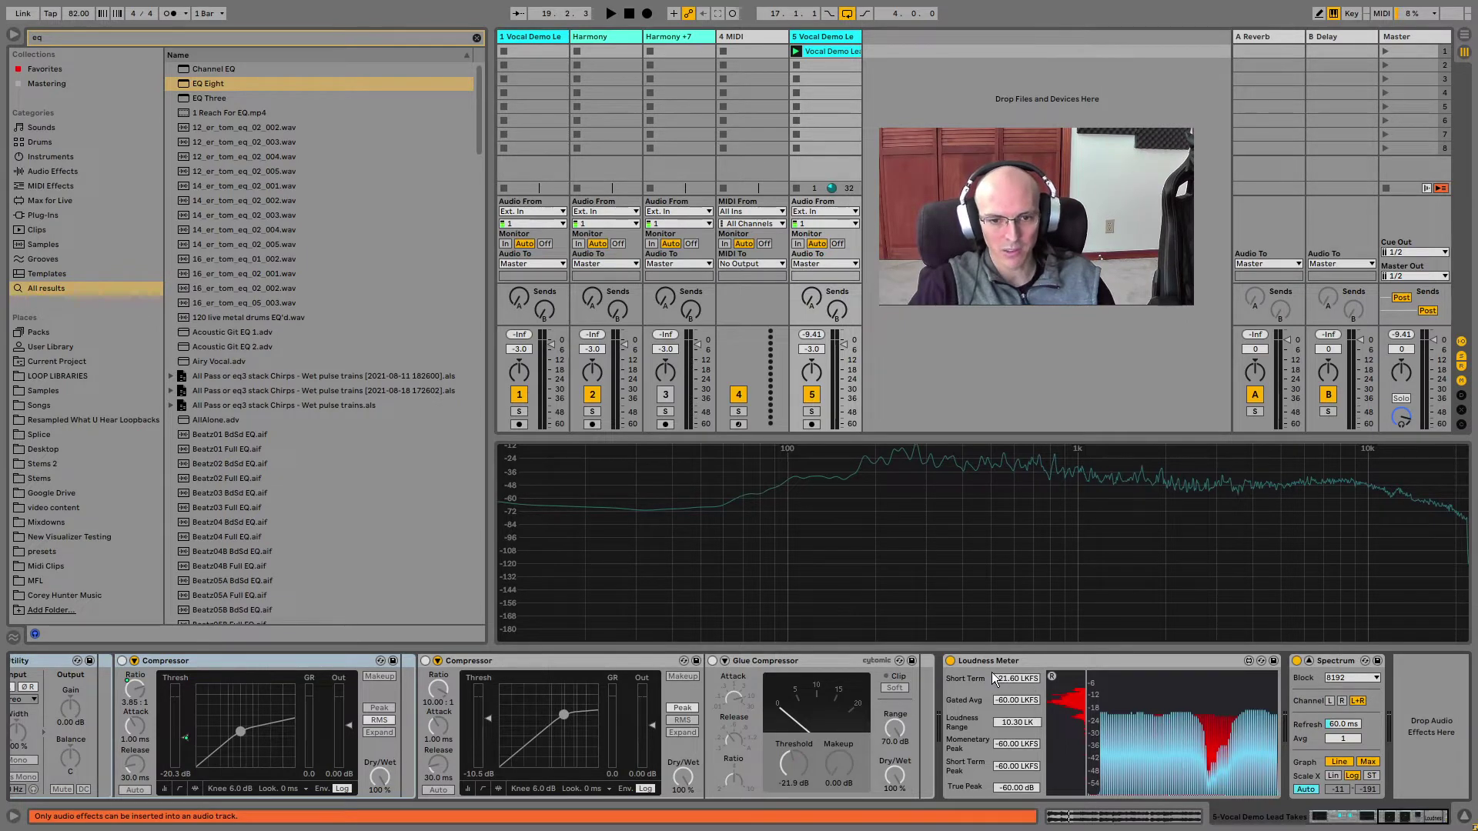
pyautogui.press('space')
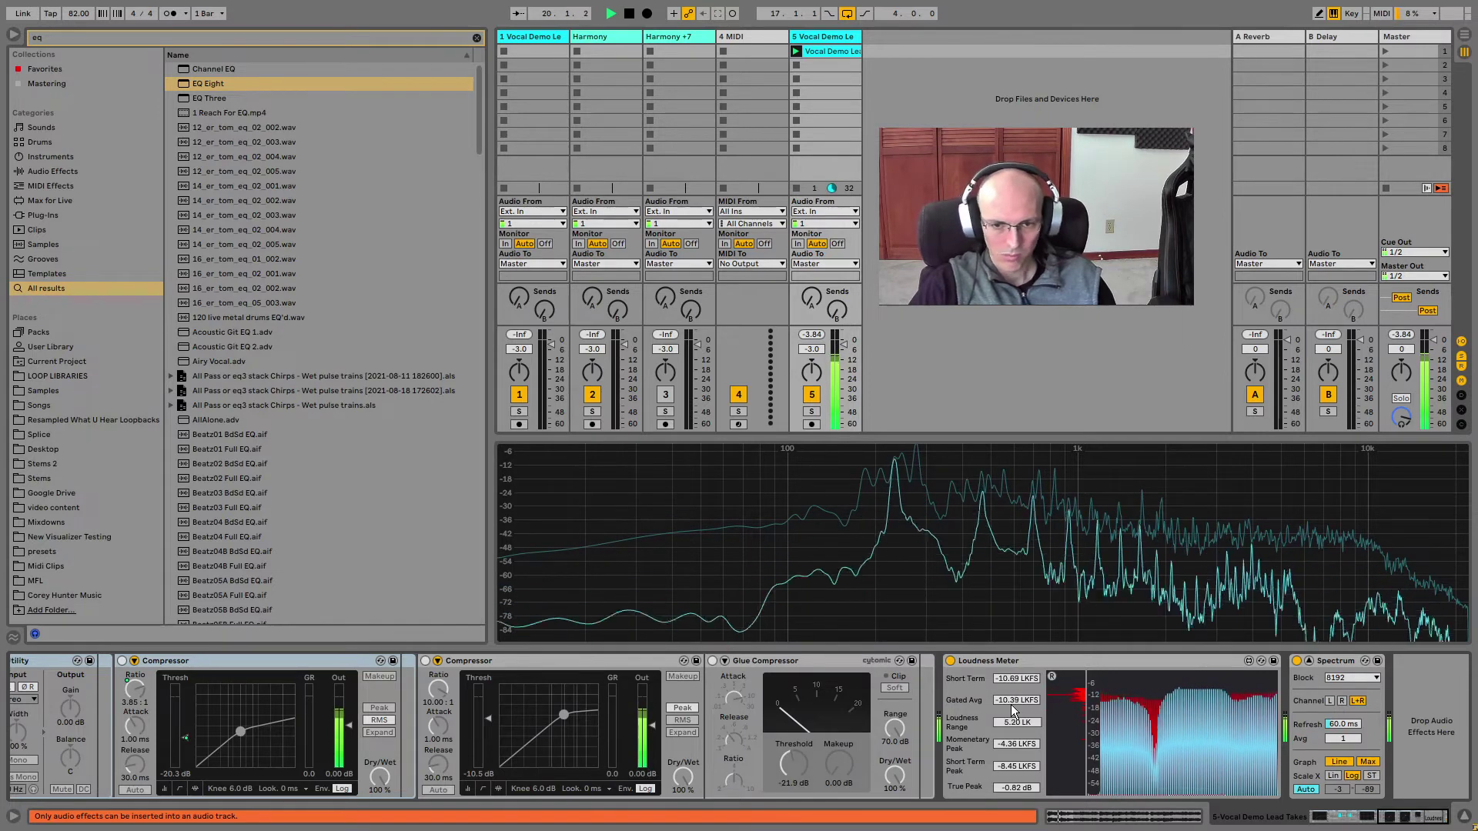
pyautogui.press('space')
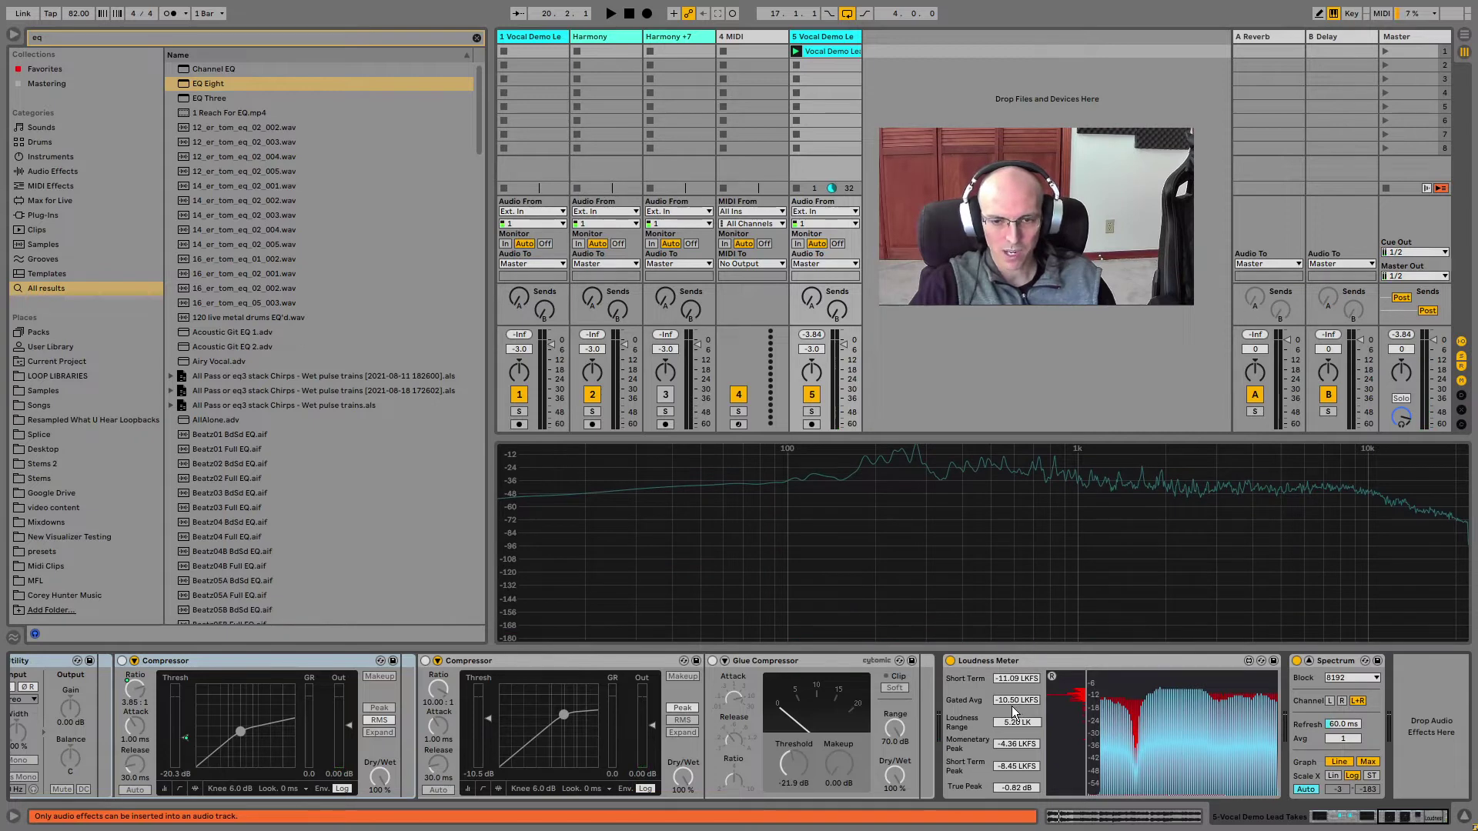
# - Reset the Loudness Meter, play the vocal through the active rack, and set the Glue Compressor's Makeup to 9.52 dB
pyautogui.click(1052, 678)
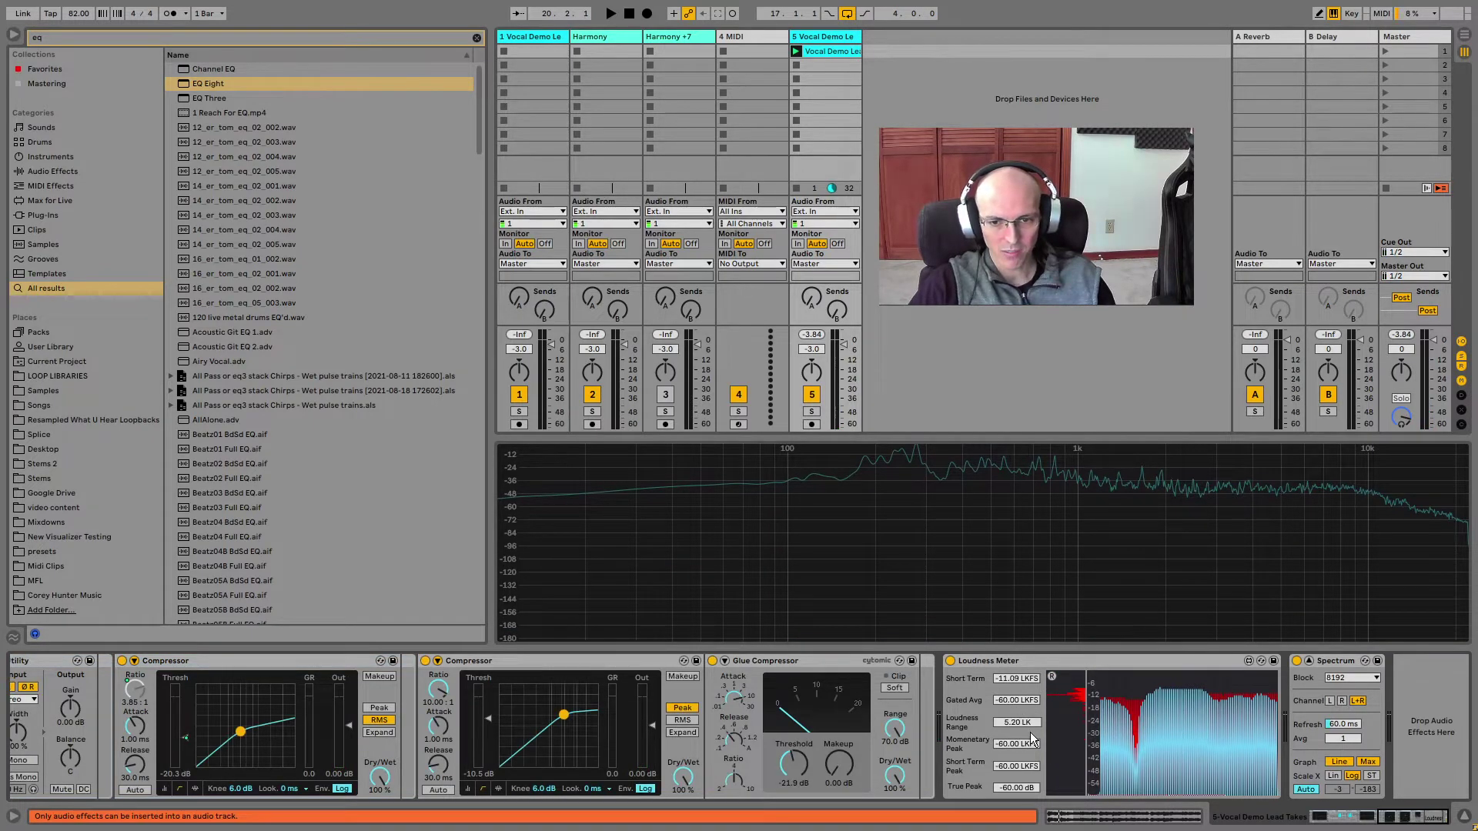
pyautogui.press('space')
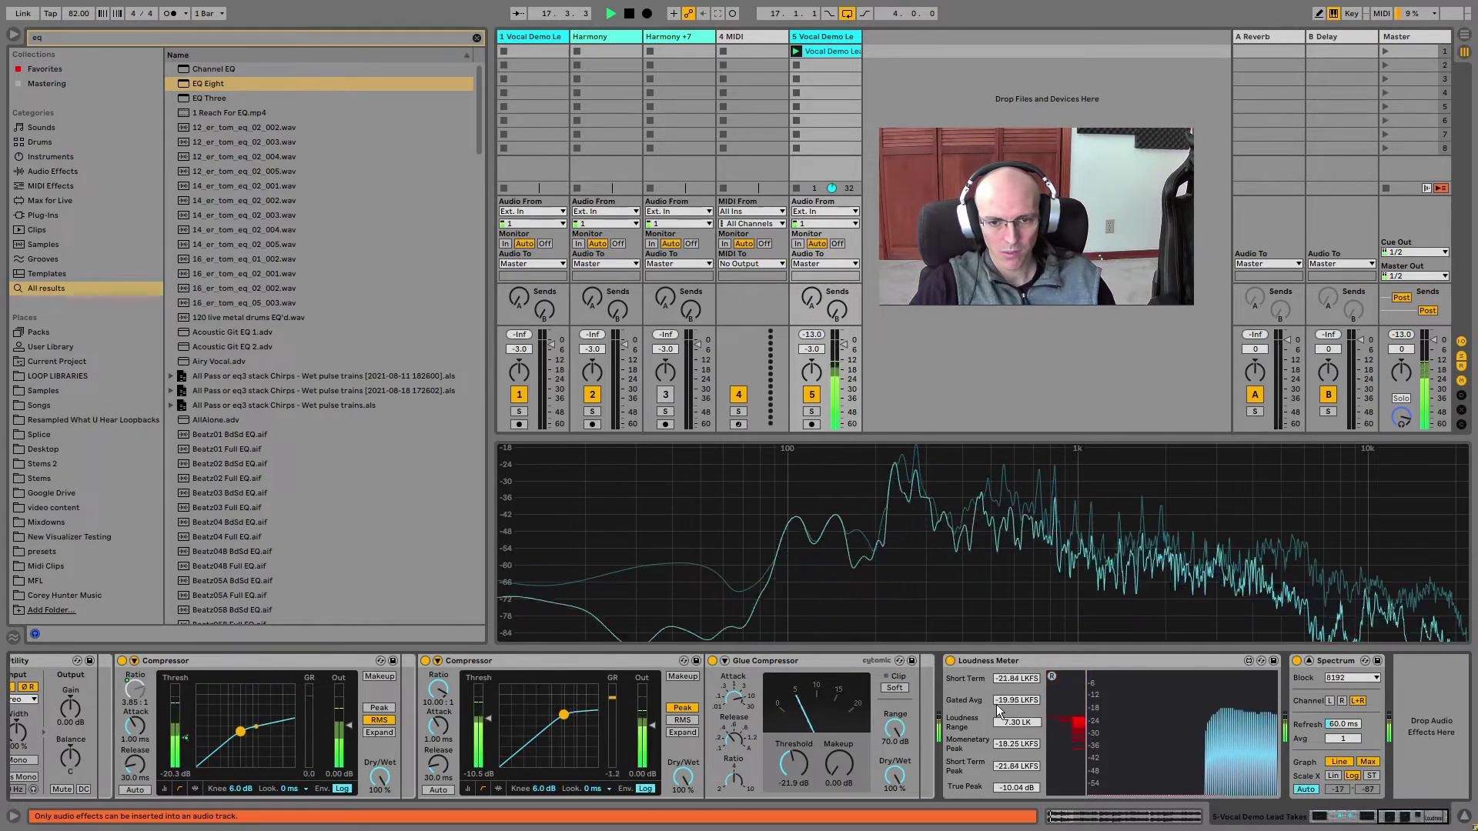
pyautogui.moveTo(847, 765); pyautogui.dragTo(847, 700)
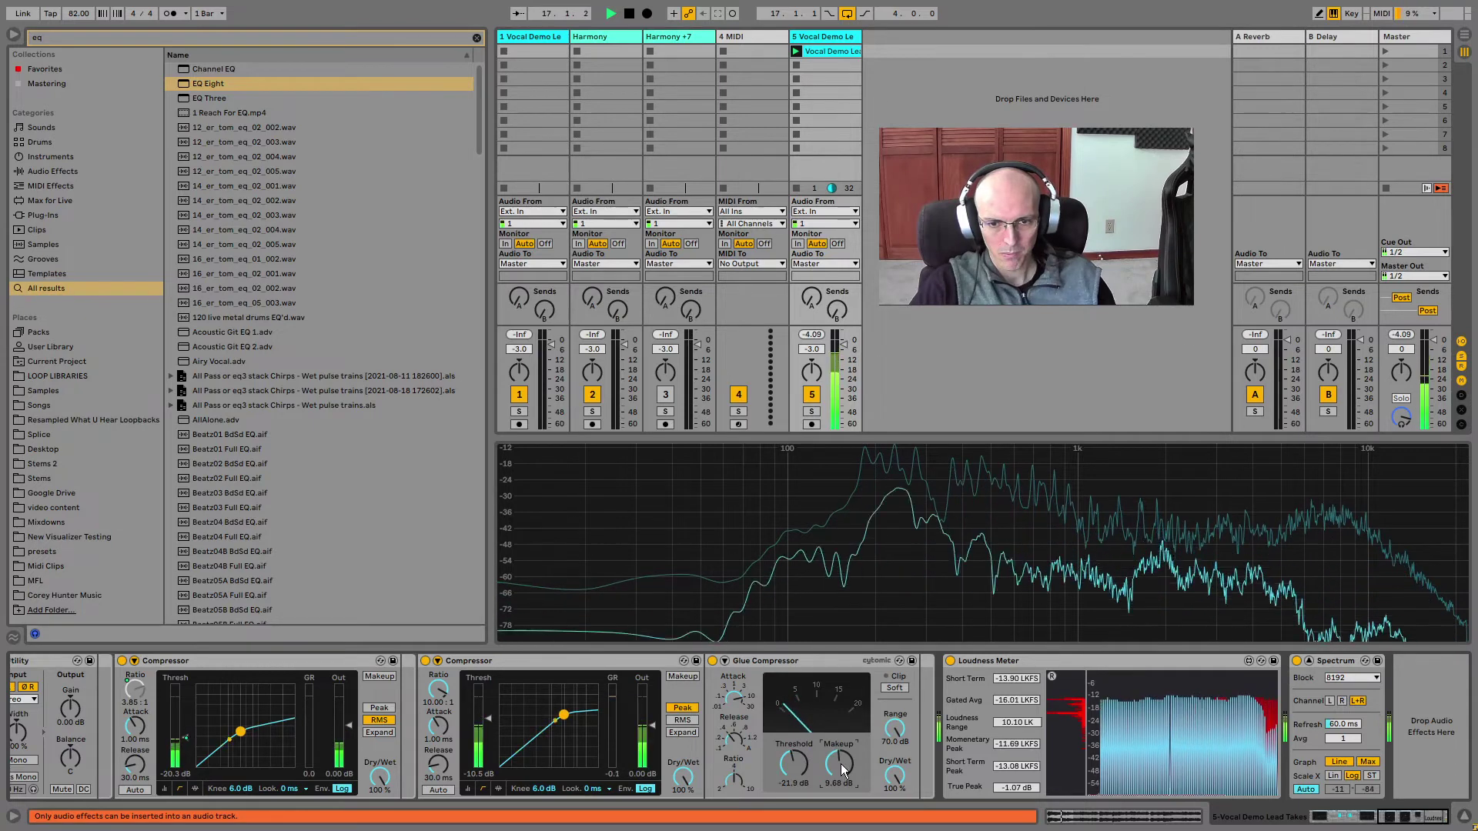
pyautogui.press('space')
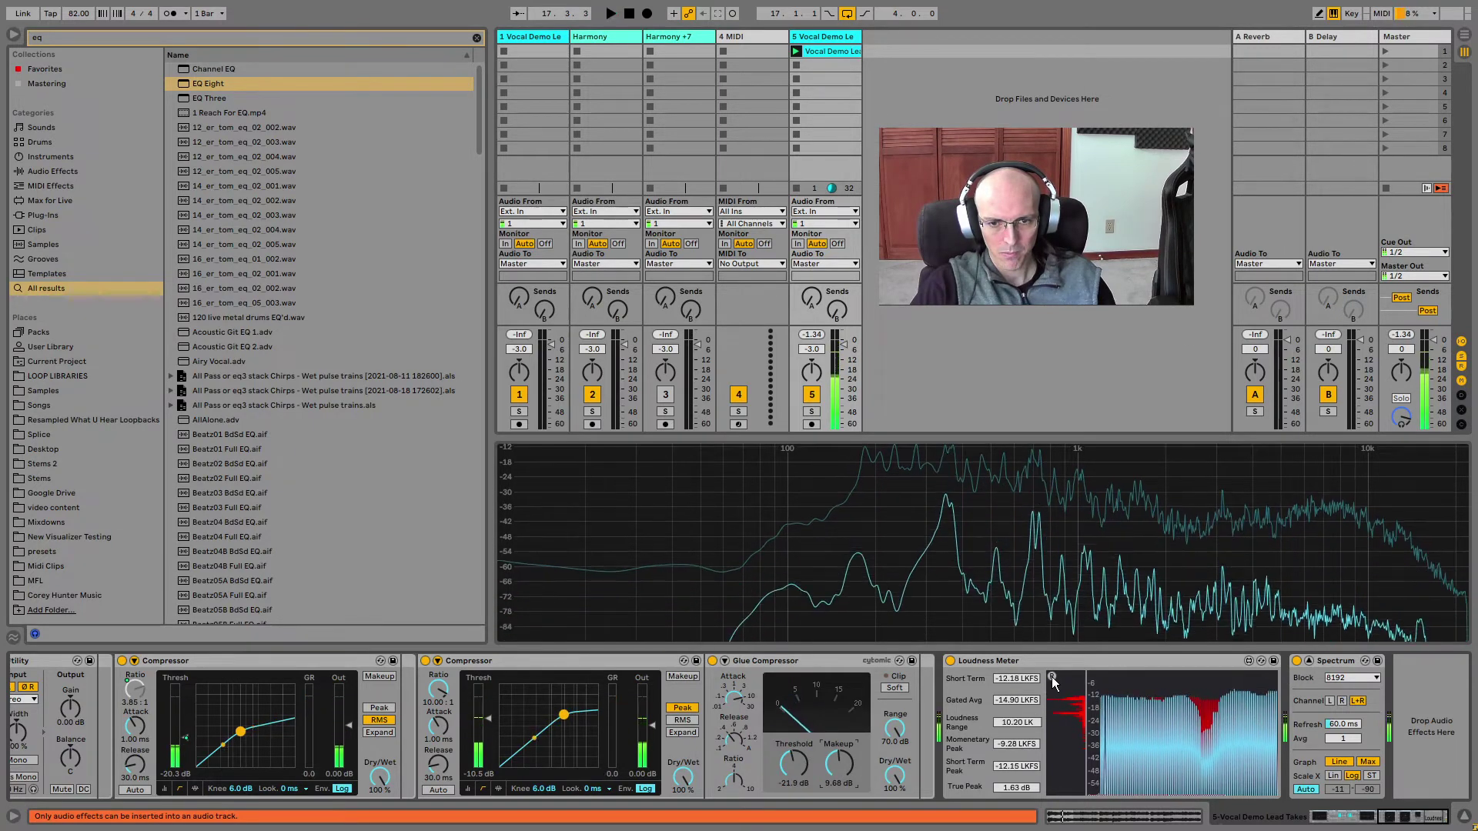
pyautogui.write('2')
pyautogui.press('Return')
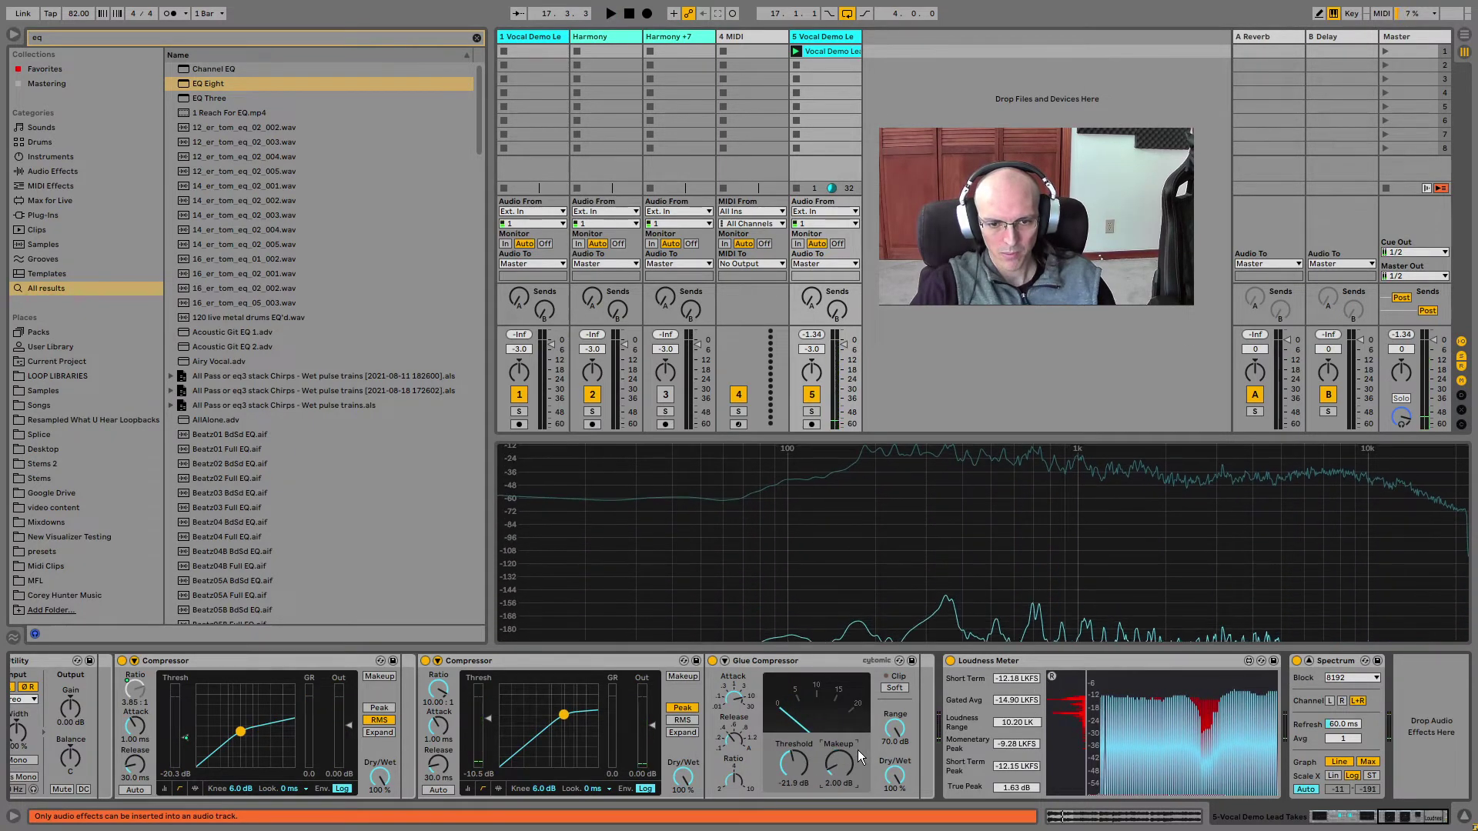
pyautogui.moveTo(839, 763); pyautogui.dragTo(839, 759)
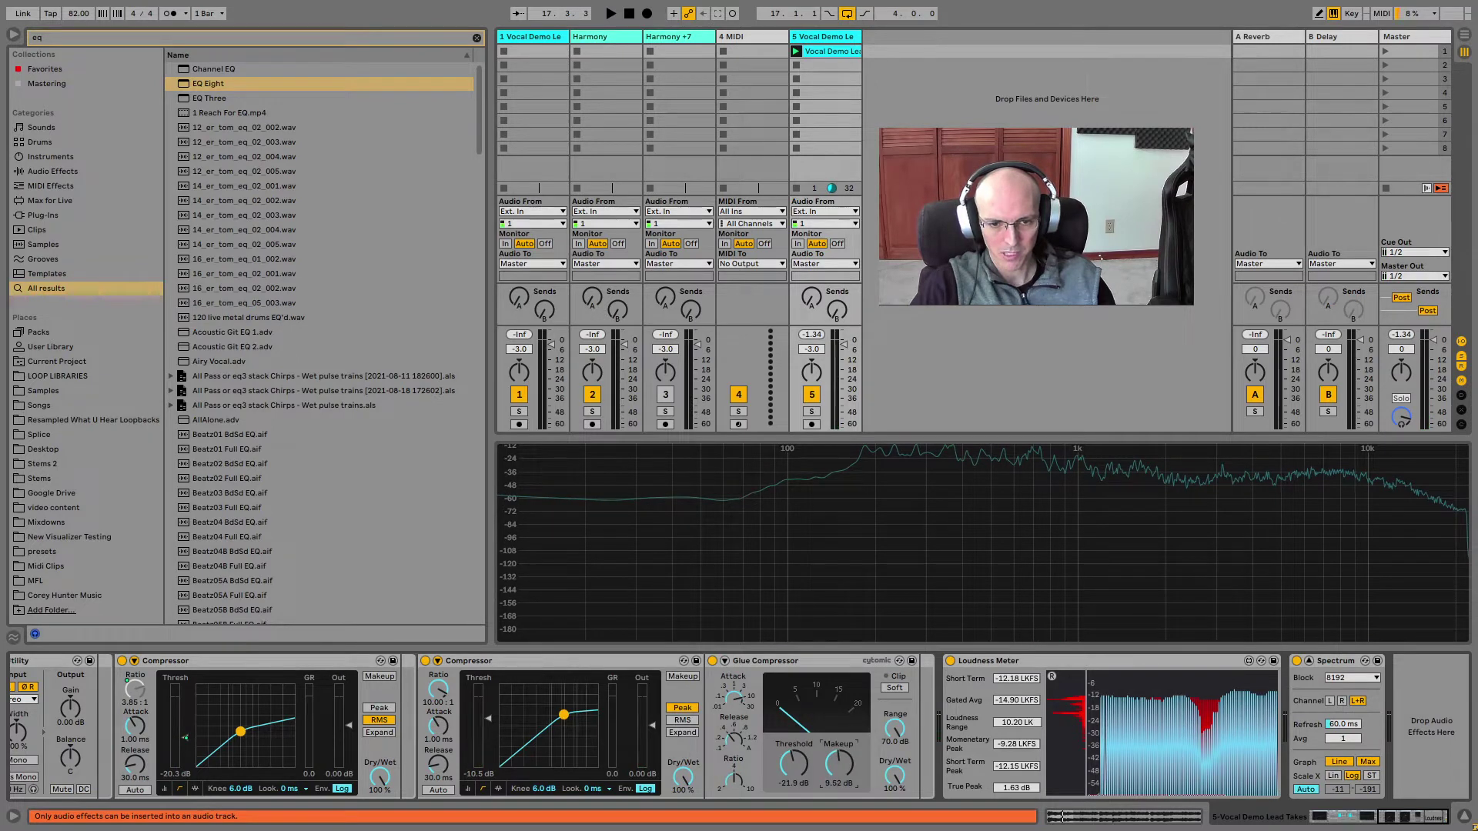
# - Take focus off the Makeup value, bypass the rack, and measure the unprocessed vocal with a freshly reset Loudness Meter
pyautogui.click(833, 659)
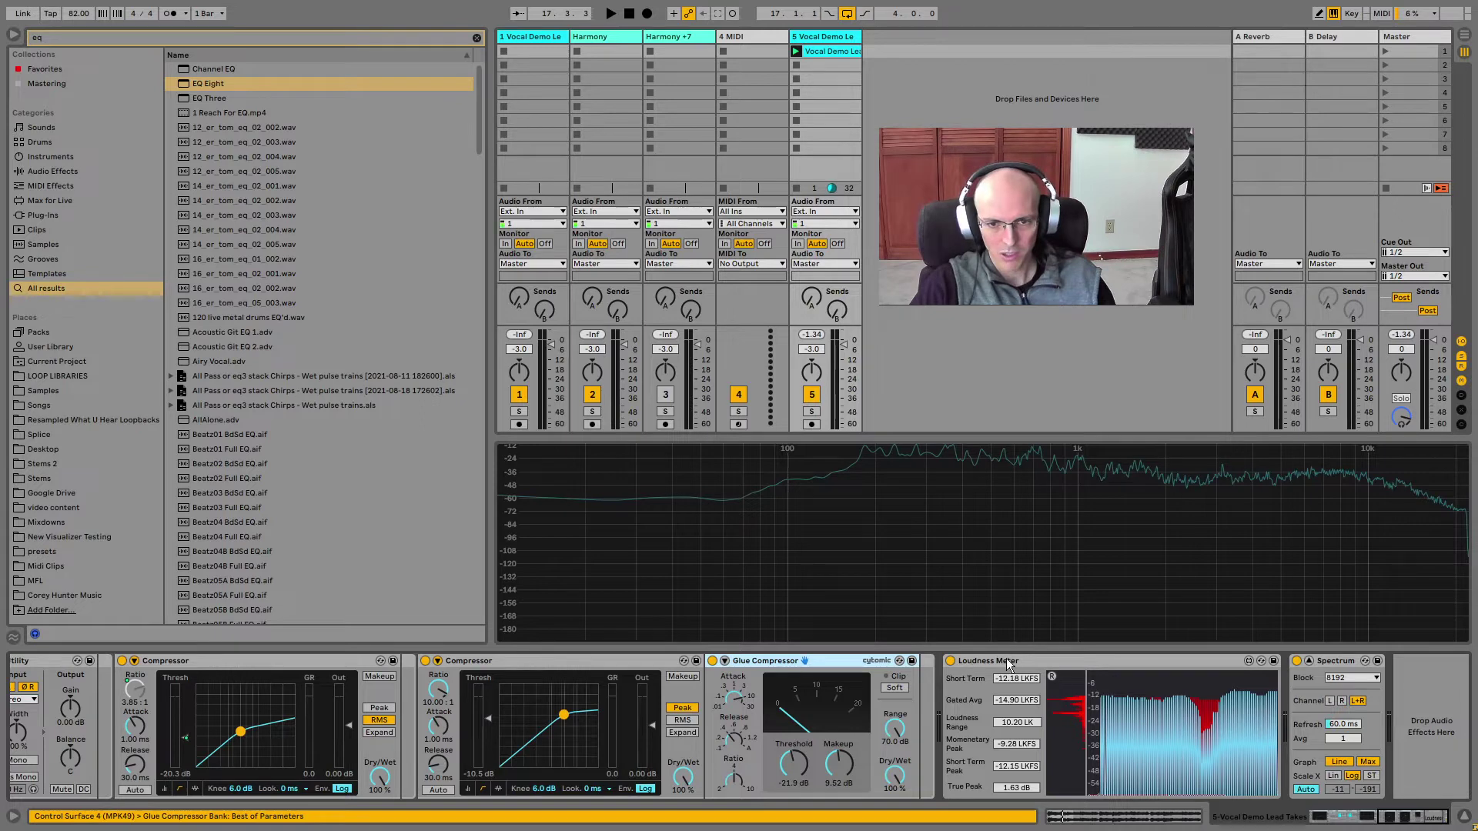
pyautogui.click(1040, 654)
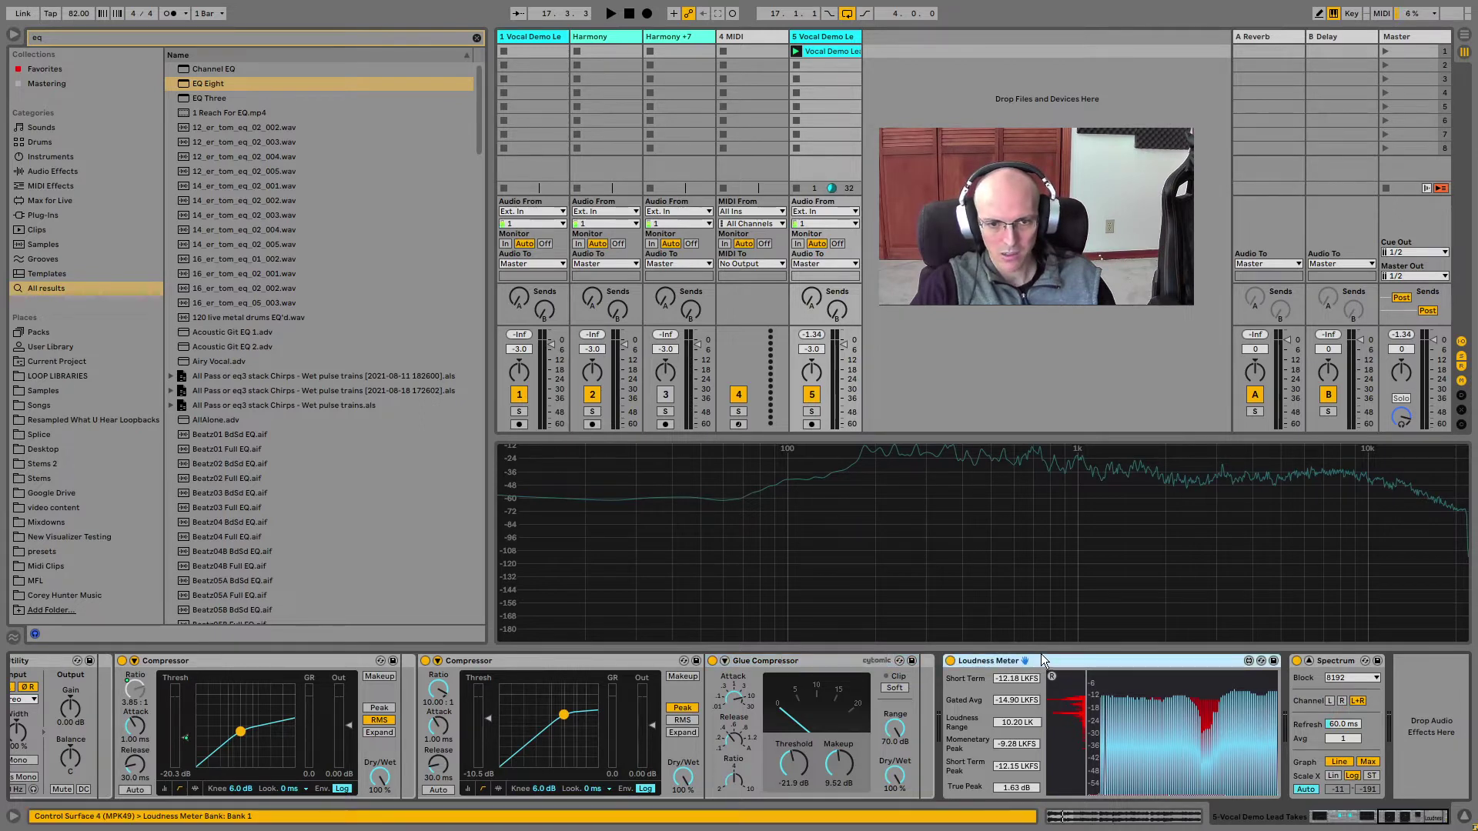
pyautogui.click(915, 379)
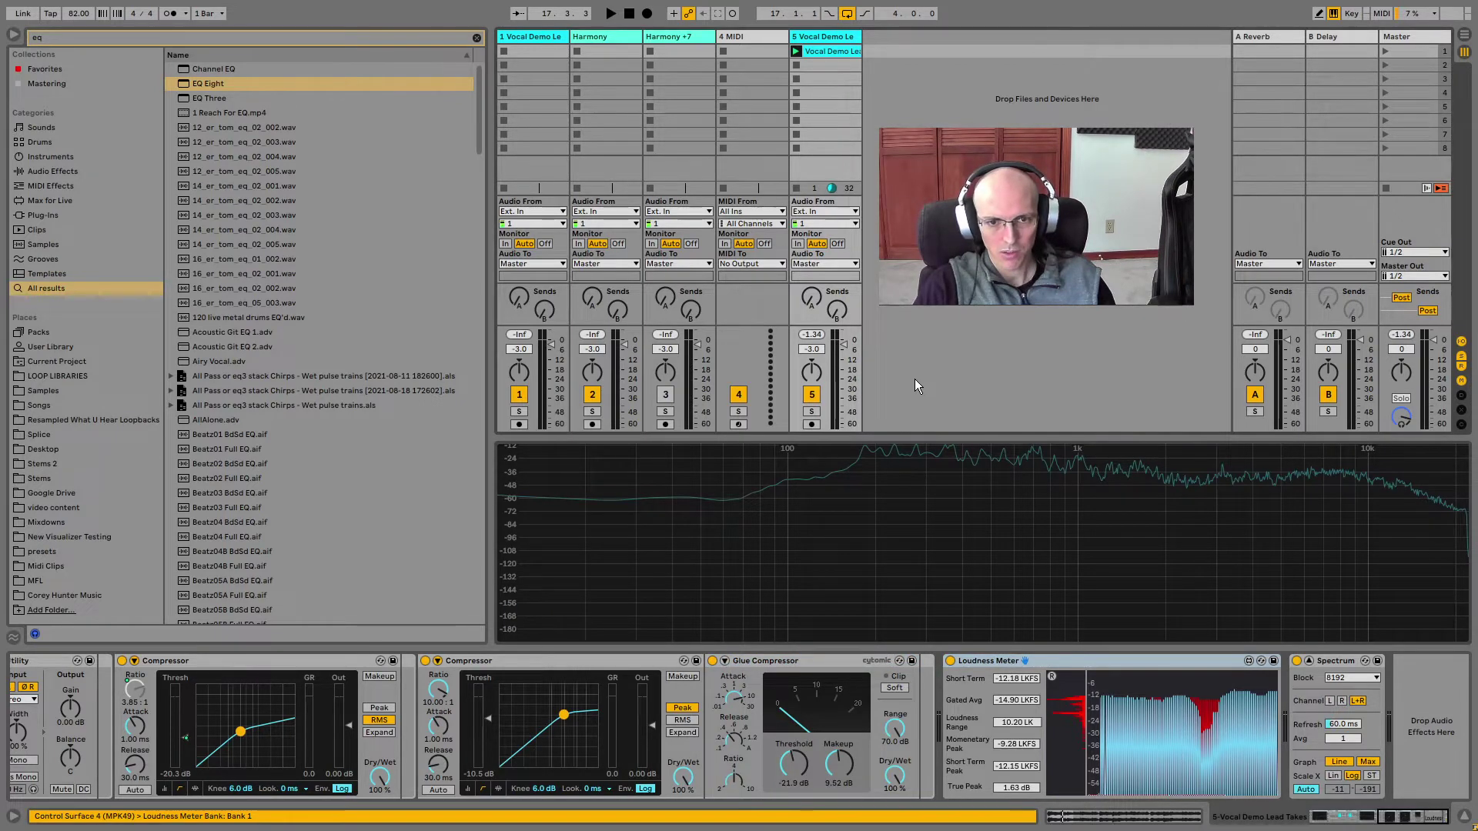
pyautogui.hotkey('ctrl', 'z')
pyautogui.press('space')
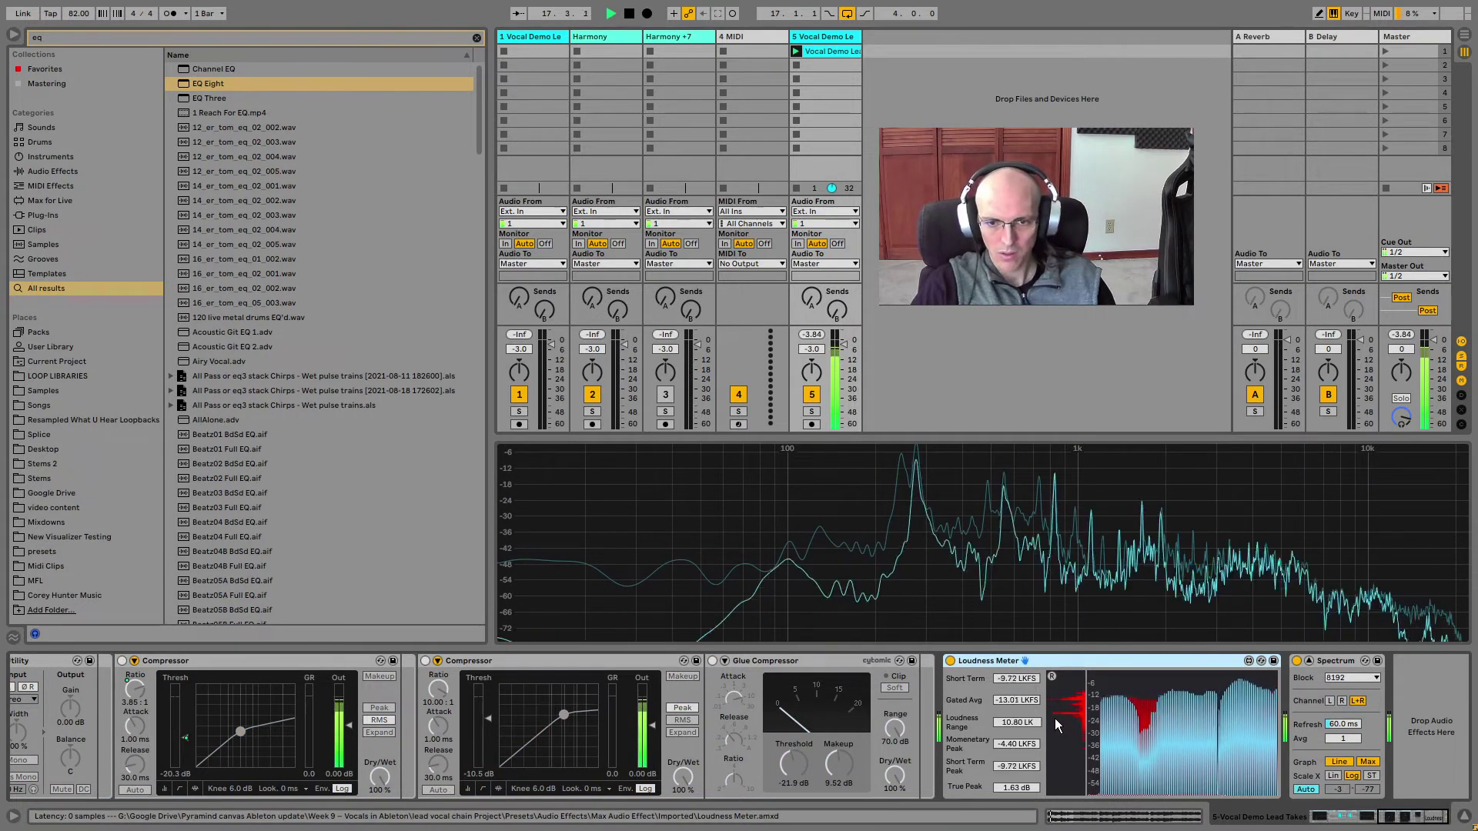
pyautogui.click(1052, 676)
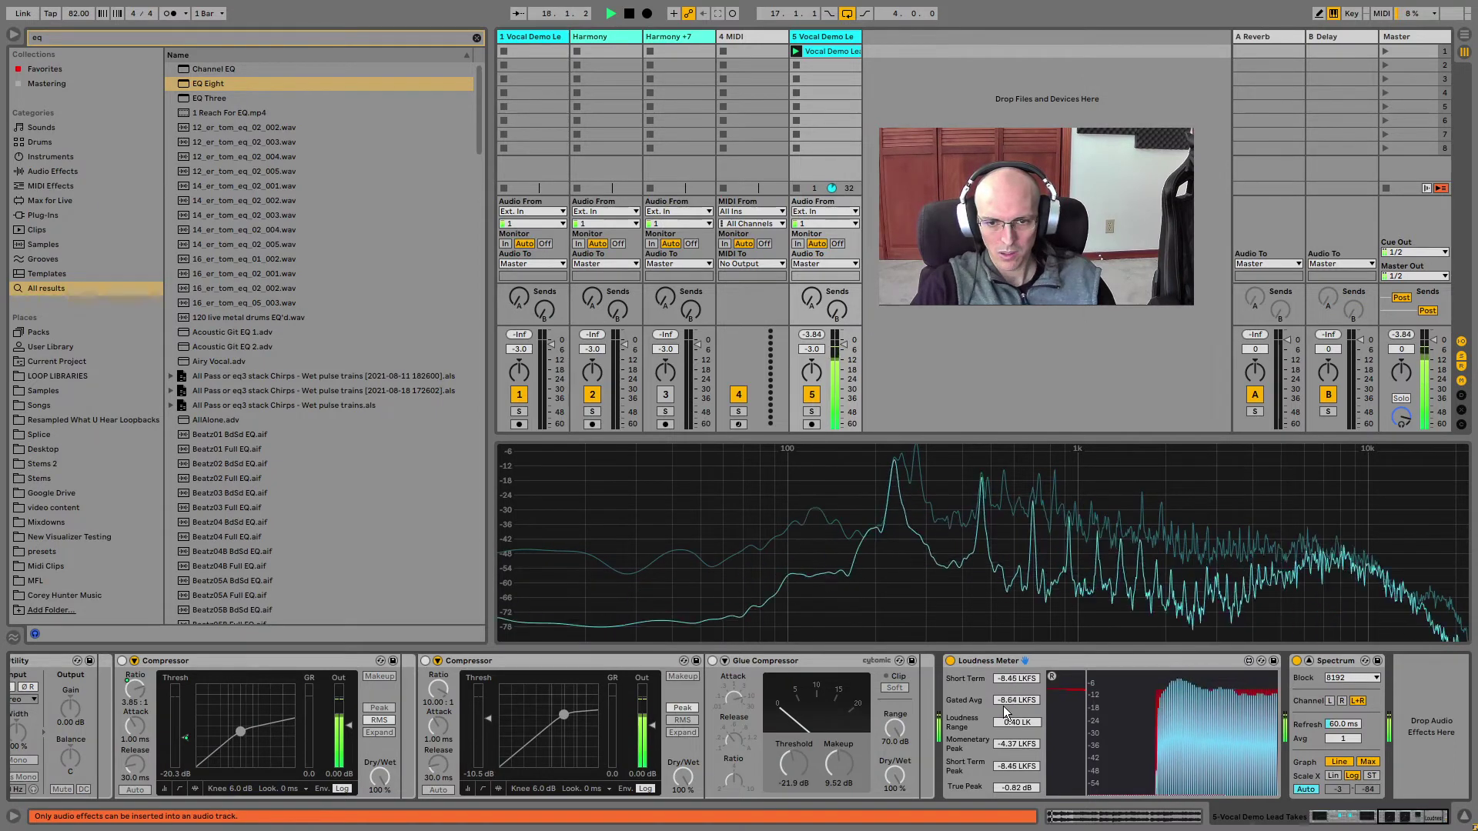
pyautogui.press('space')
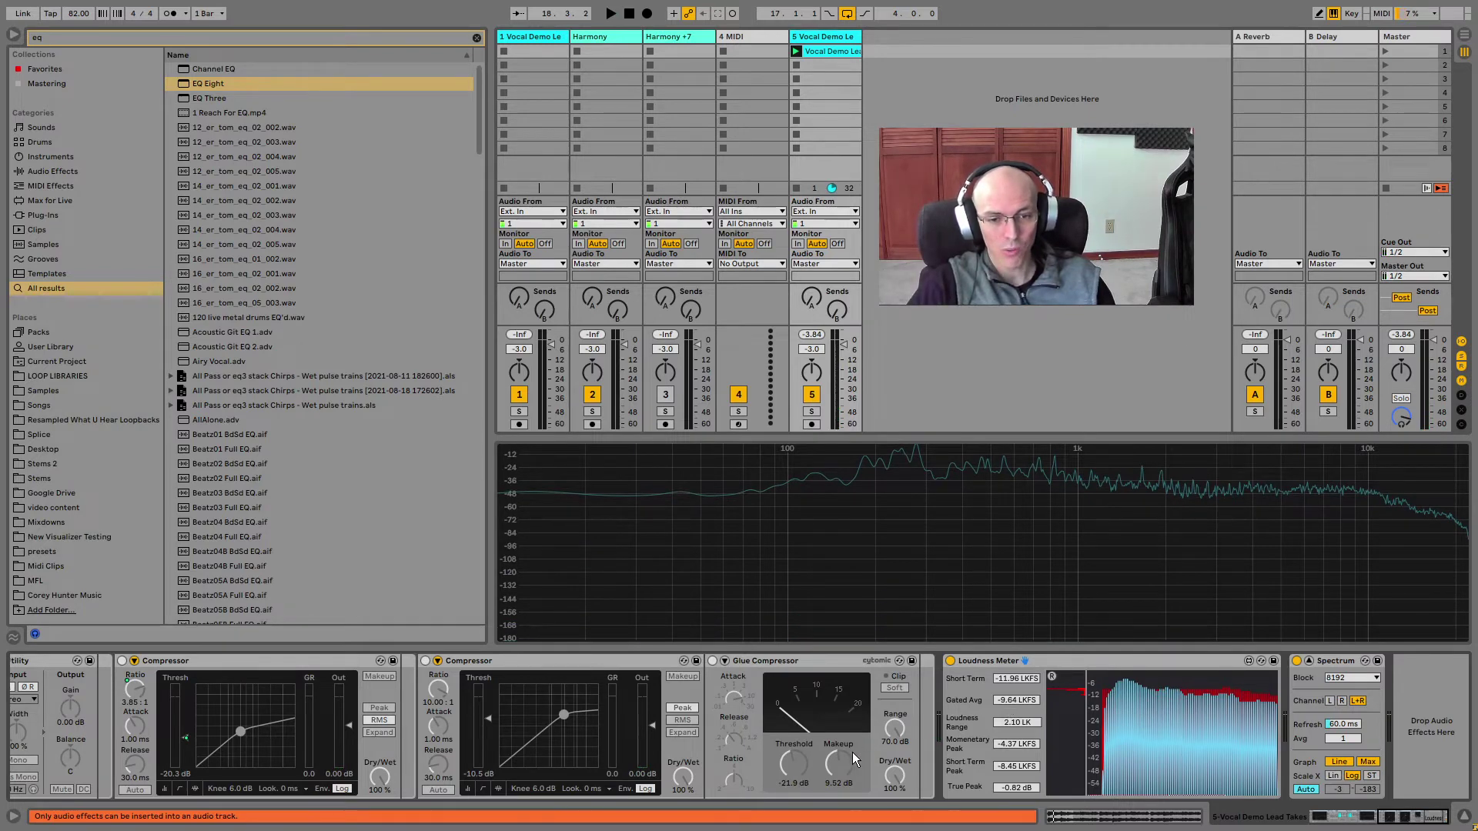
# - Compare the processed and bypassed loudness during playback and lower the Glue Compressor's Makeup to 7.78 dB
pyautogui.press('0')
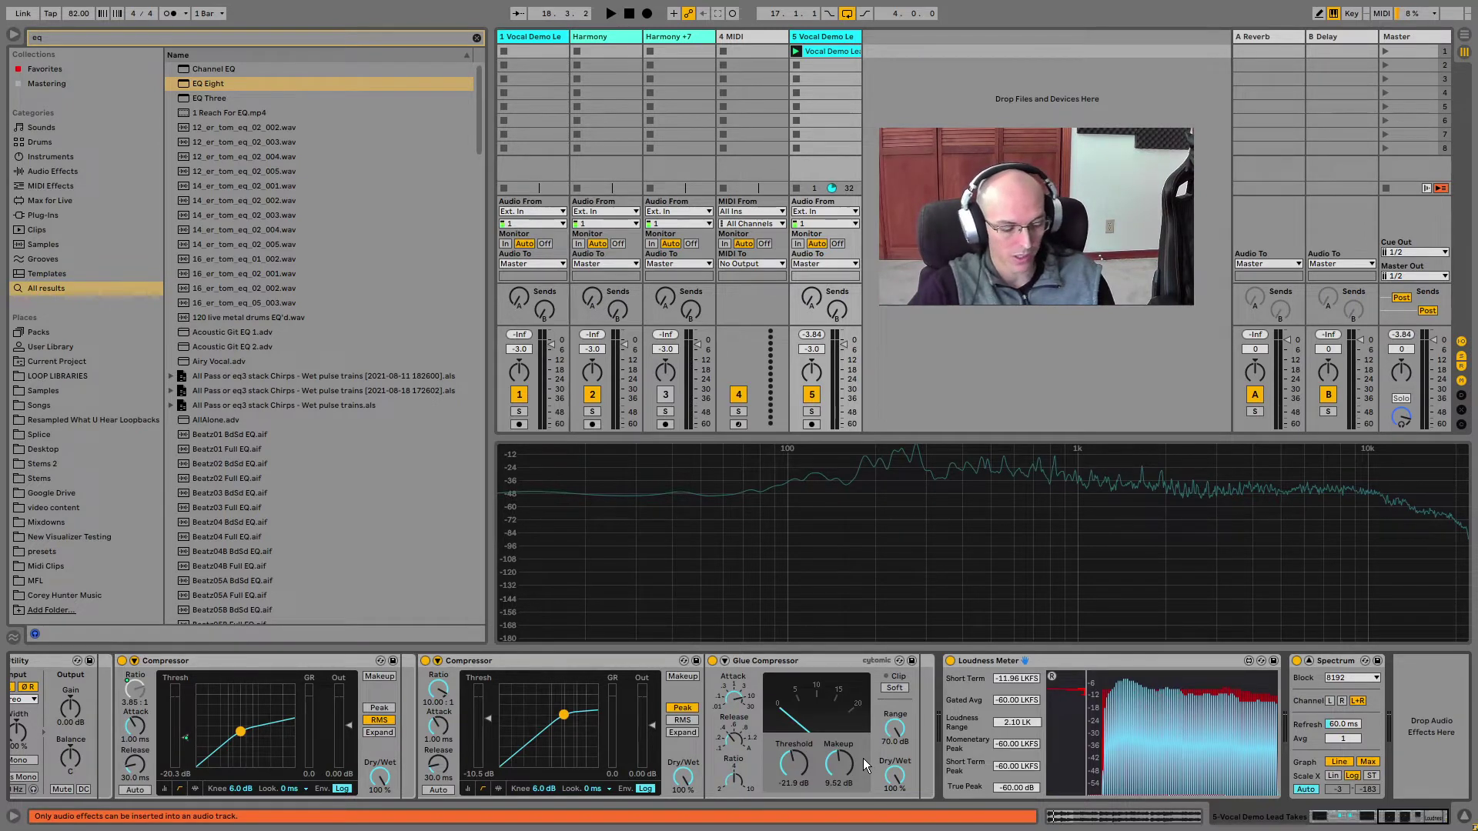
pyautogui.press('space')
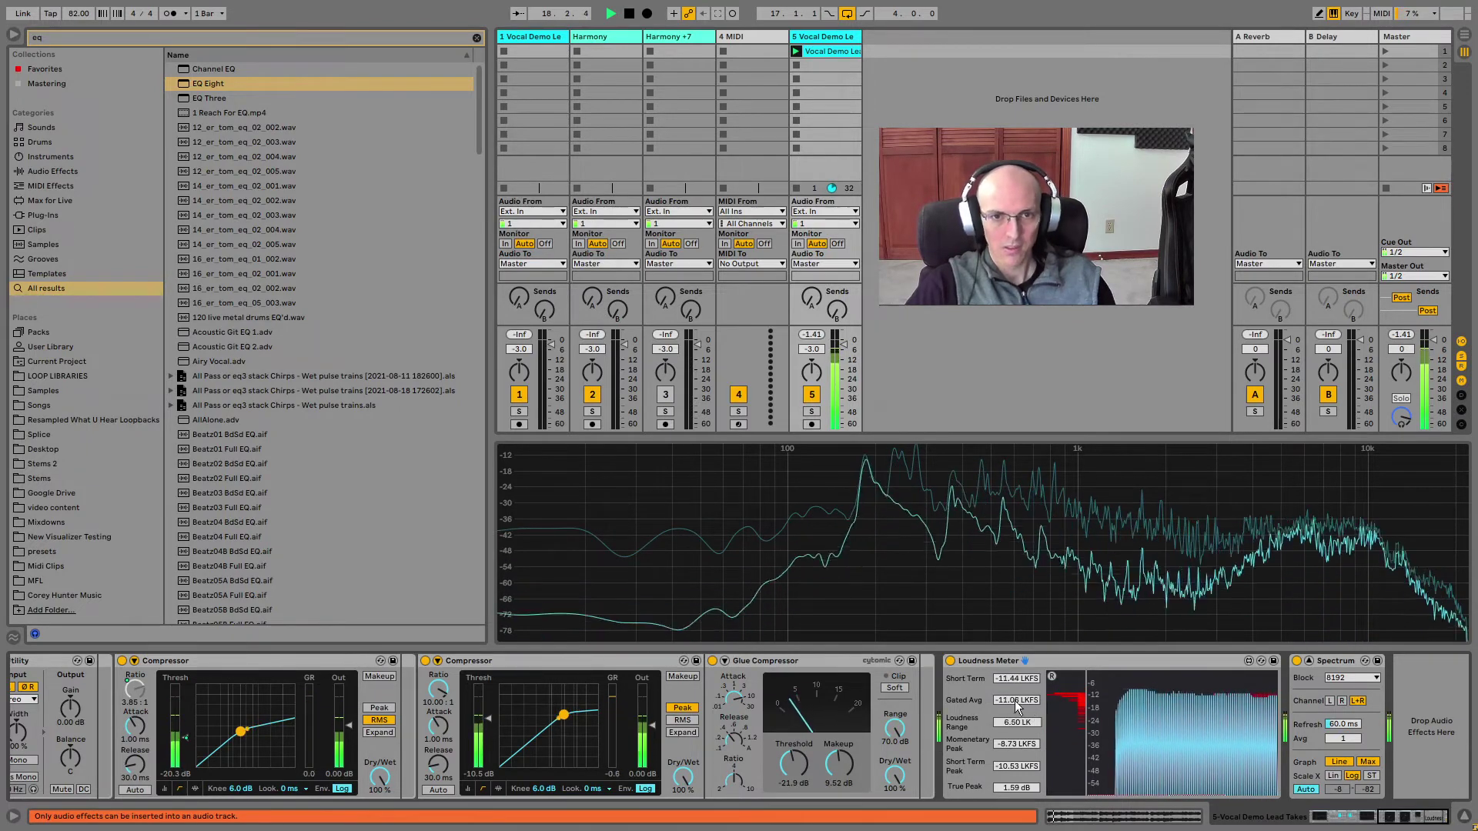
pyautogui.moveTo(839, 763); pyautogui.dragTo(839, 777)
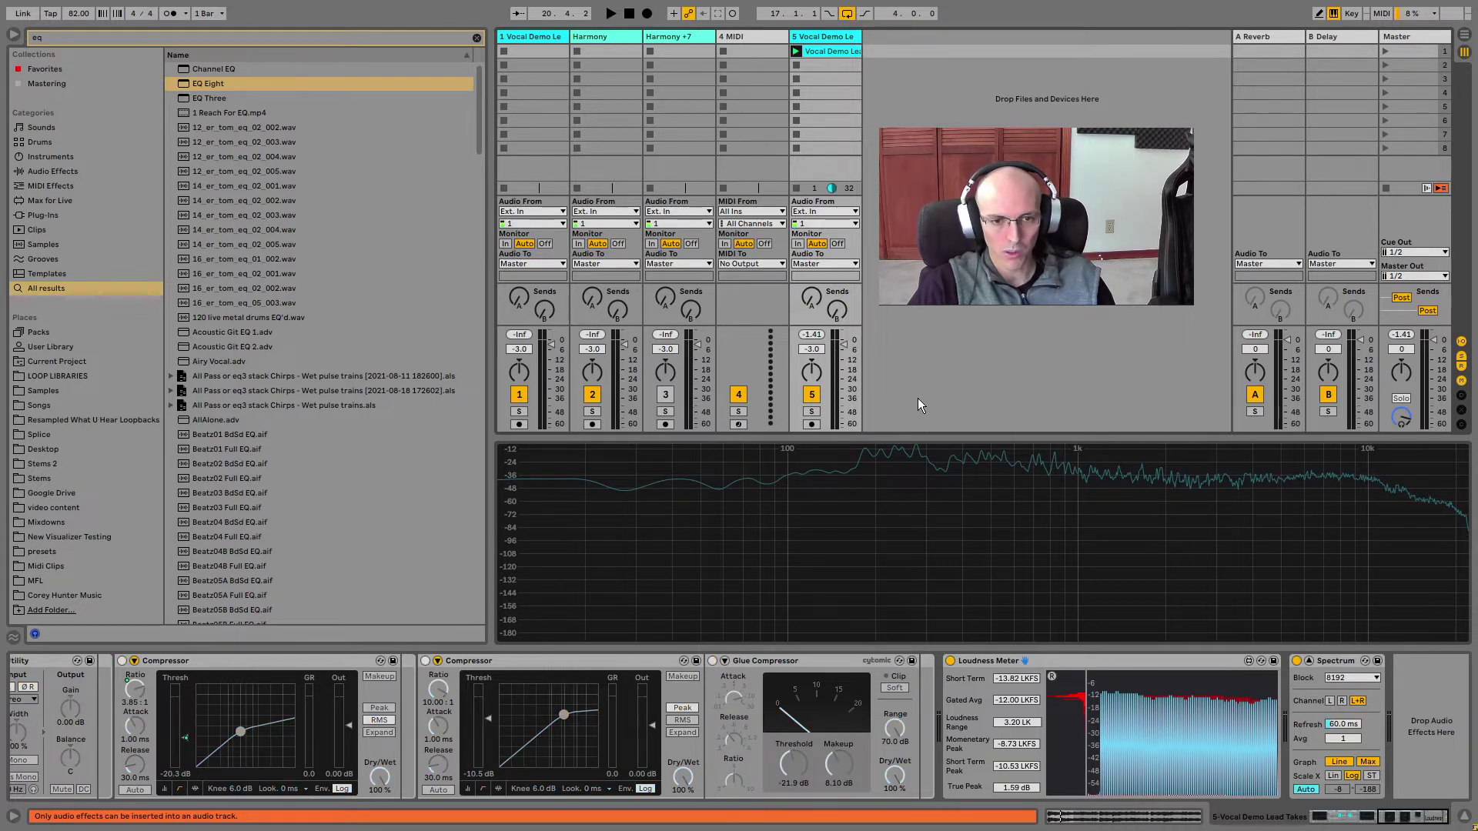
pyautogui.press('space')
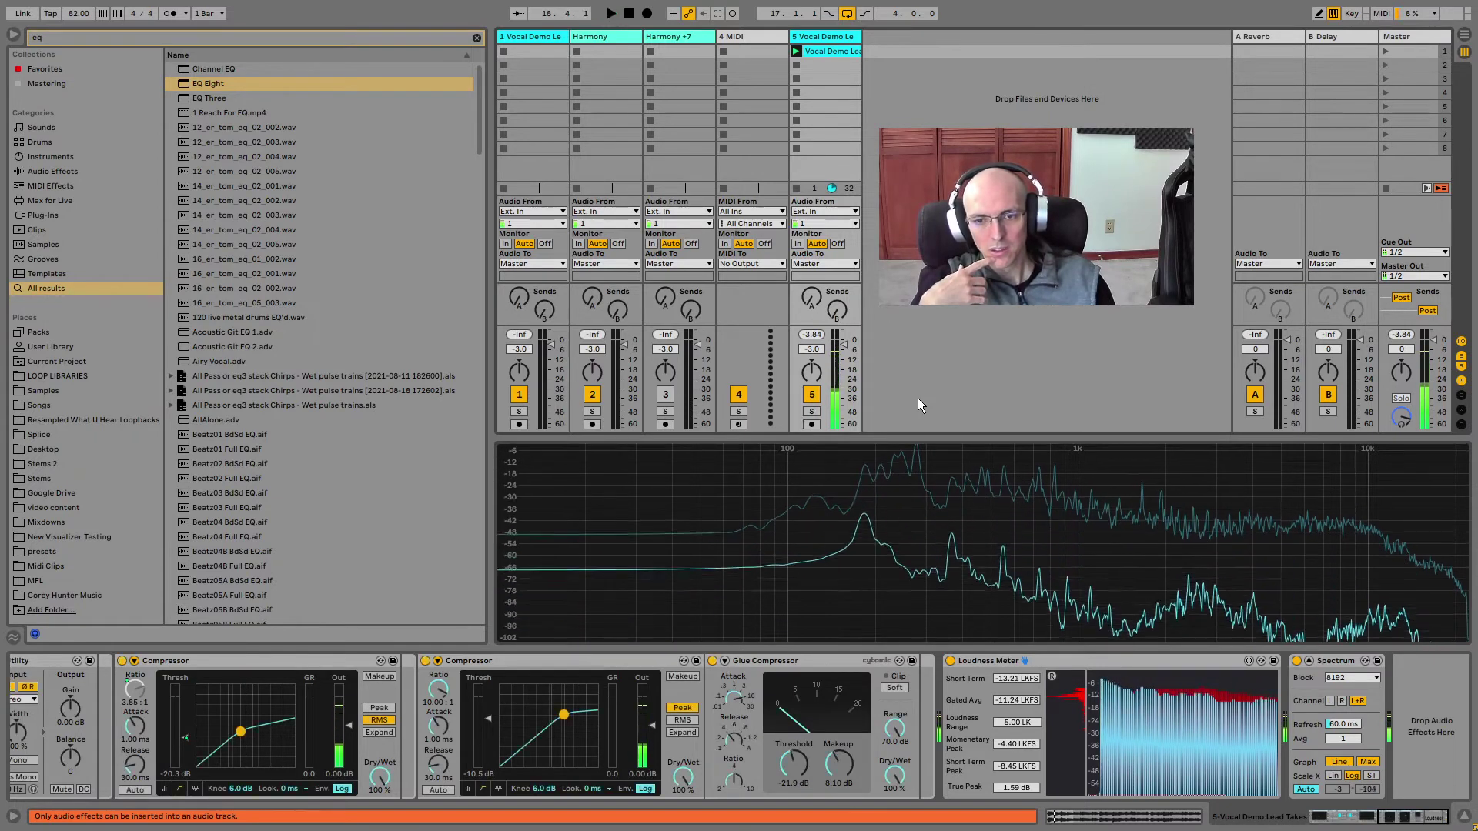
pyautogui.press('space')
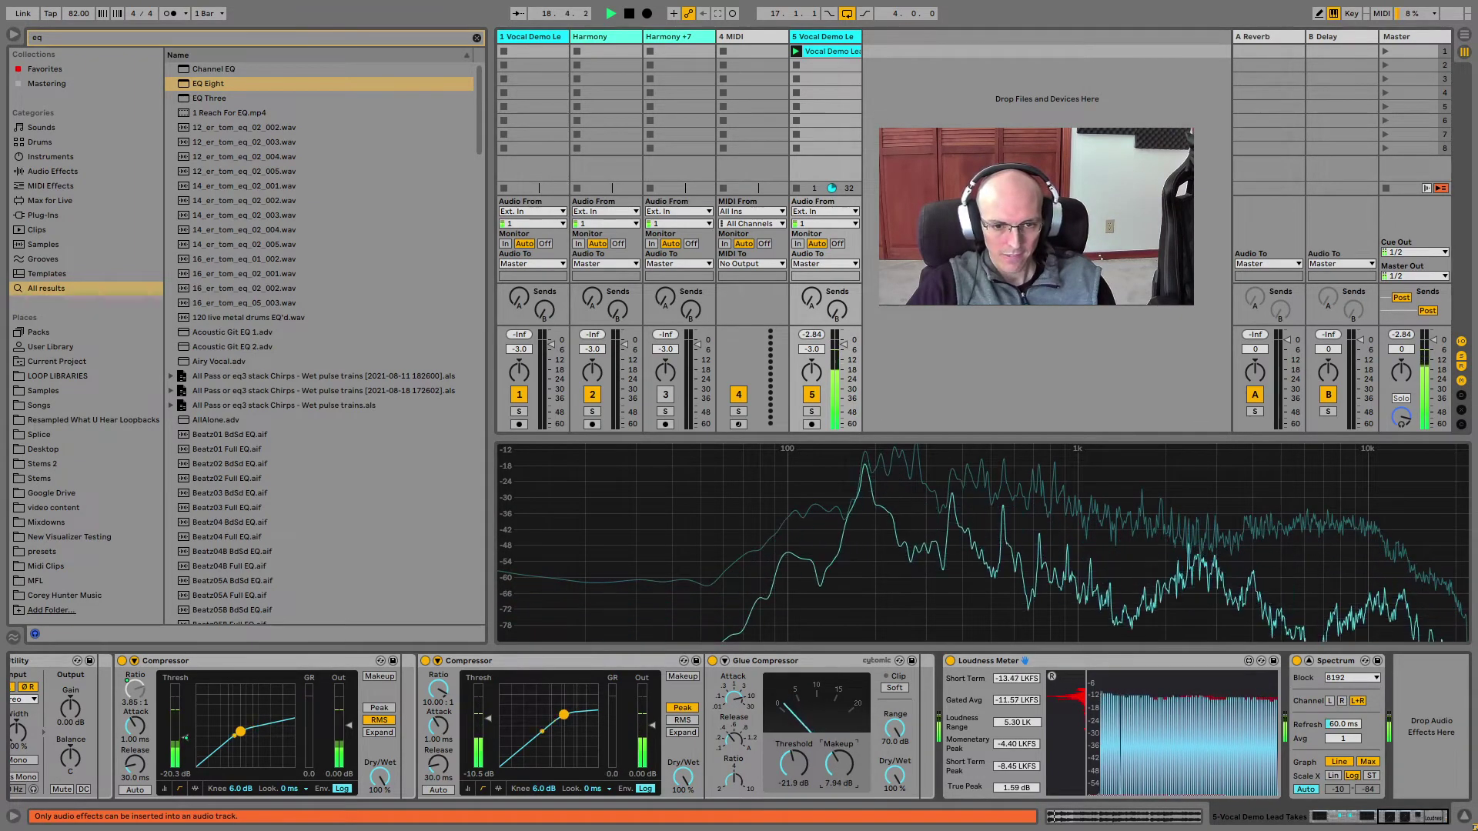
pyautogui.moveTo(836, 760); pyautogui.dragTo(836, 761)
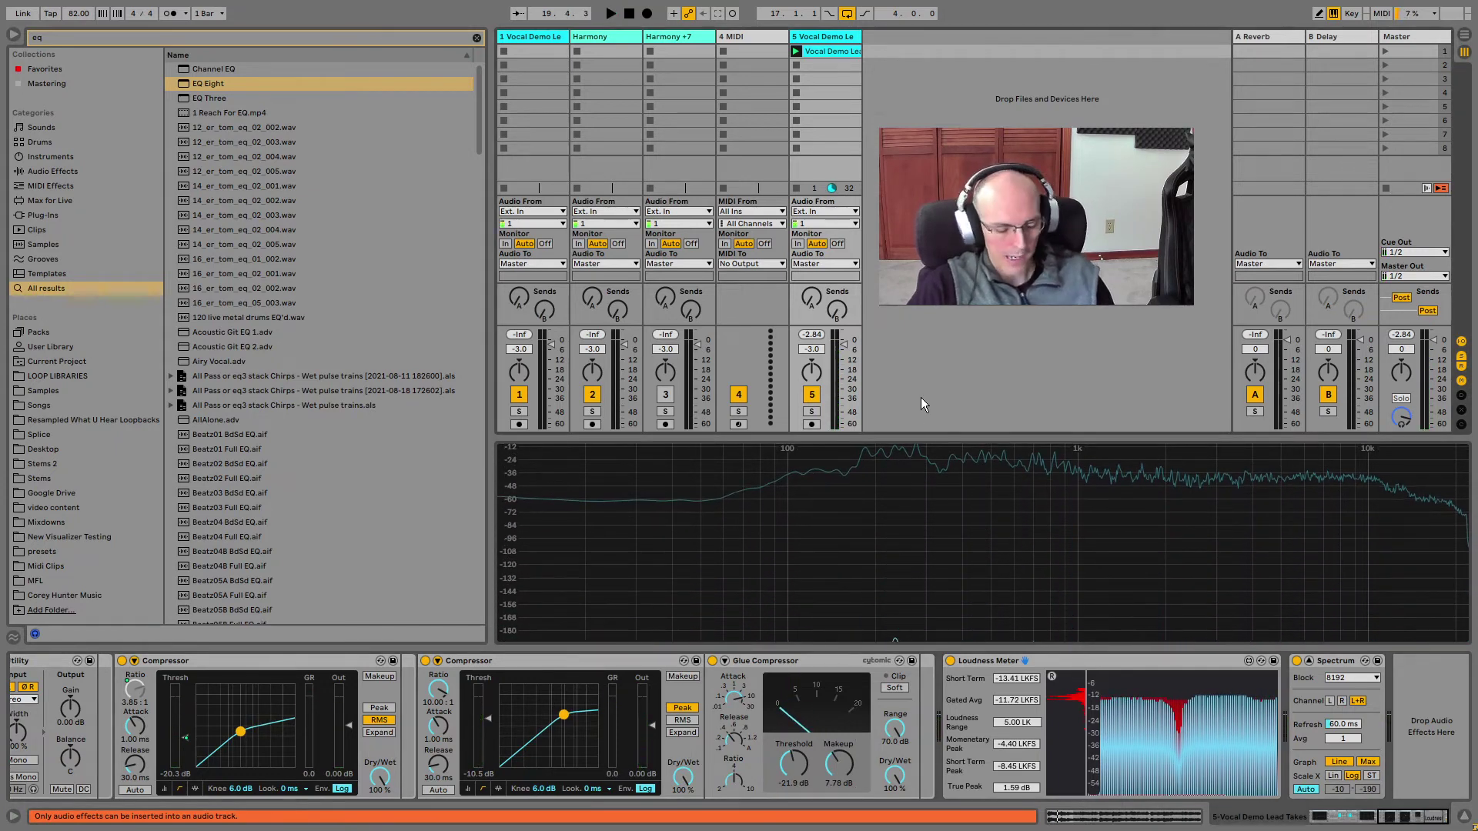
# - Copy the Saturator from track 1's vocal chain to track 5, placing it directly after the Glue Compressor
pyautogui.click(537, 35)
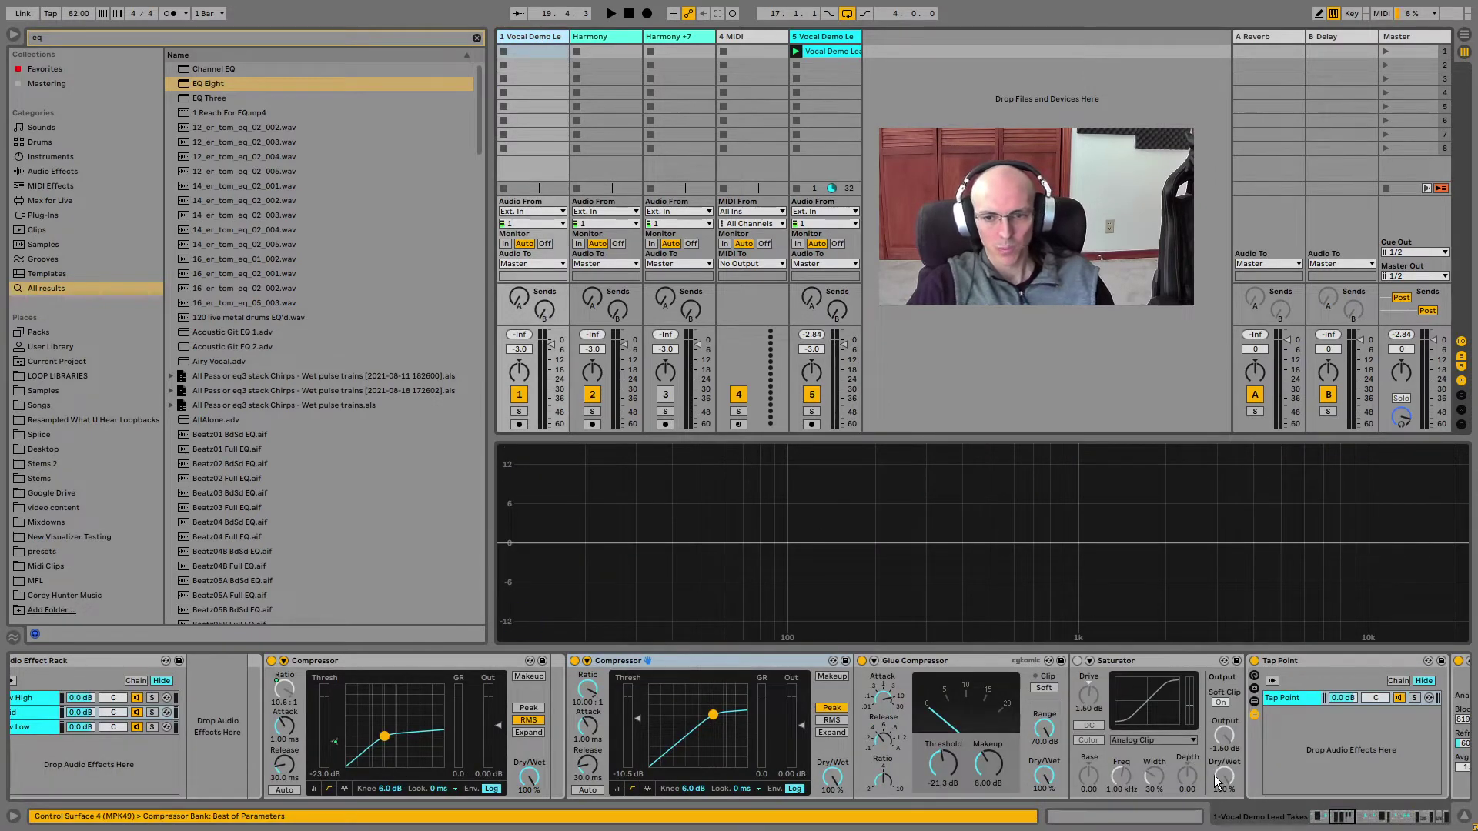
pyautogui.moveTo(1337, 815); pyautogui.dragTo(1352, 821)
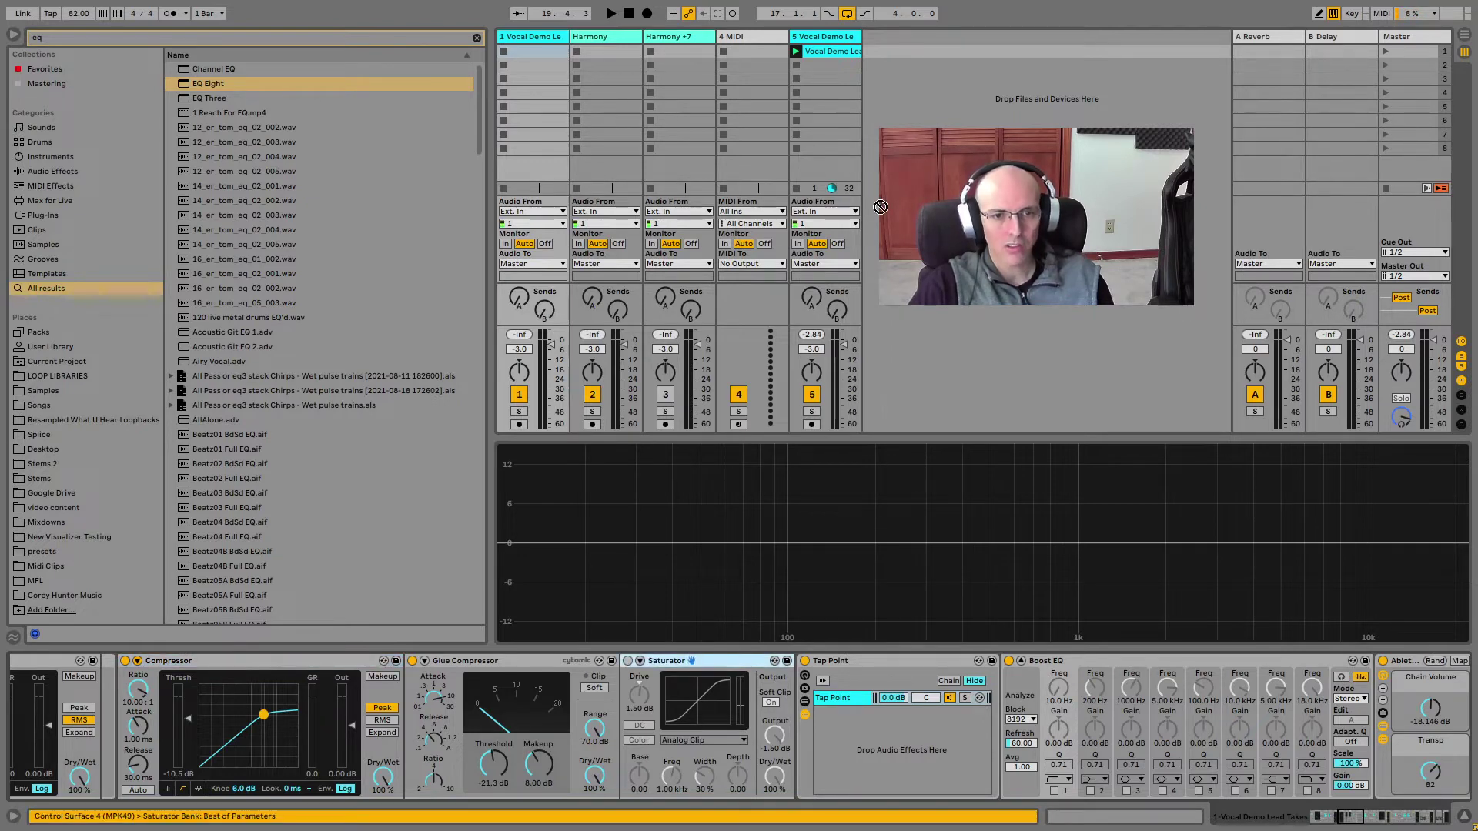
pyautogui.click(827, 51)
pyautogui.moveTo(828, 51); pyautogui.dragTo(921, 722)
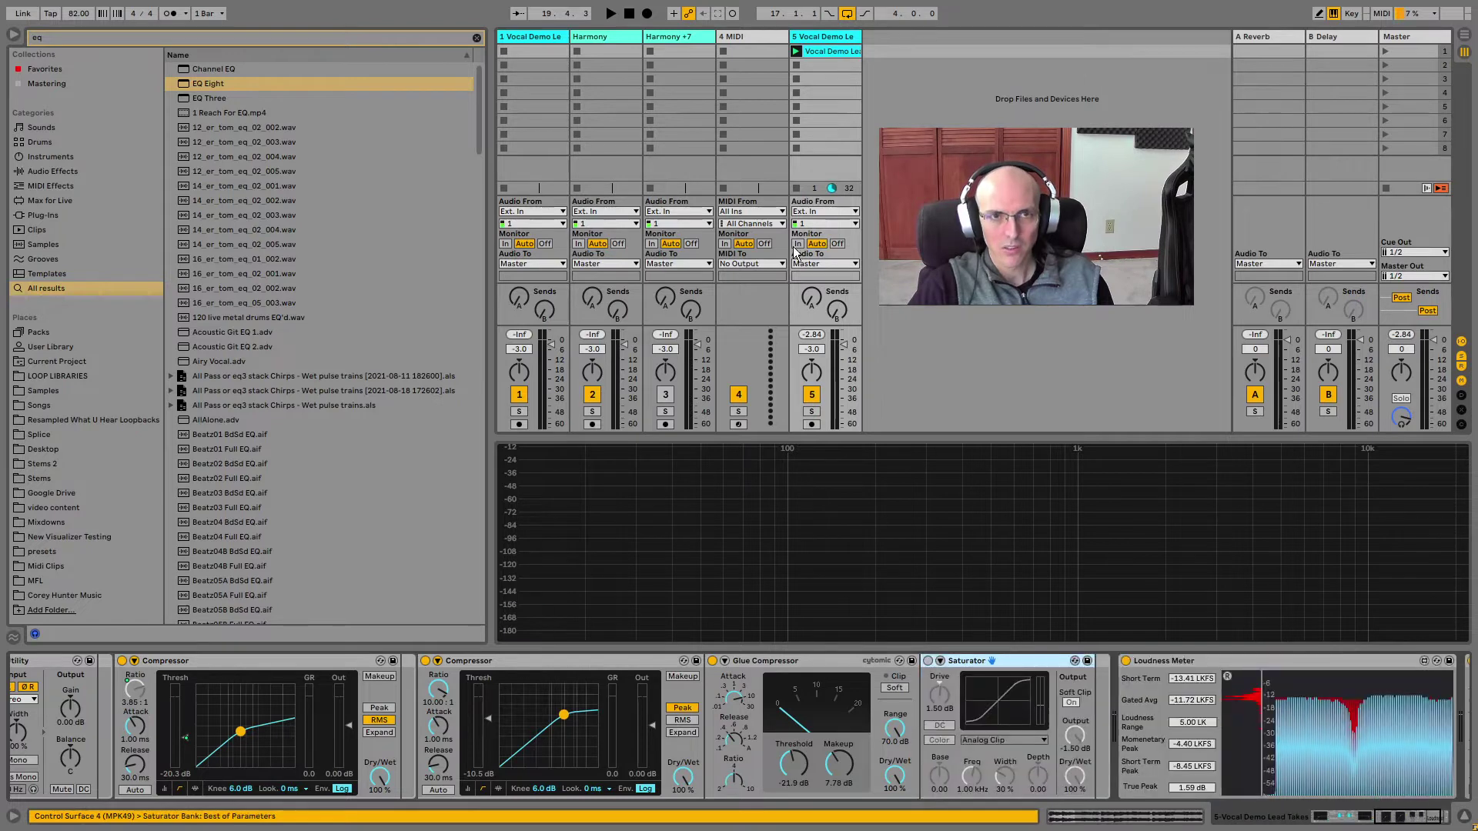
# - Copy the Tap Point rack from track 1's chain to track 5, placing it between the Saturator and the Loudness Meter
pyautogui.click(541, 39)
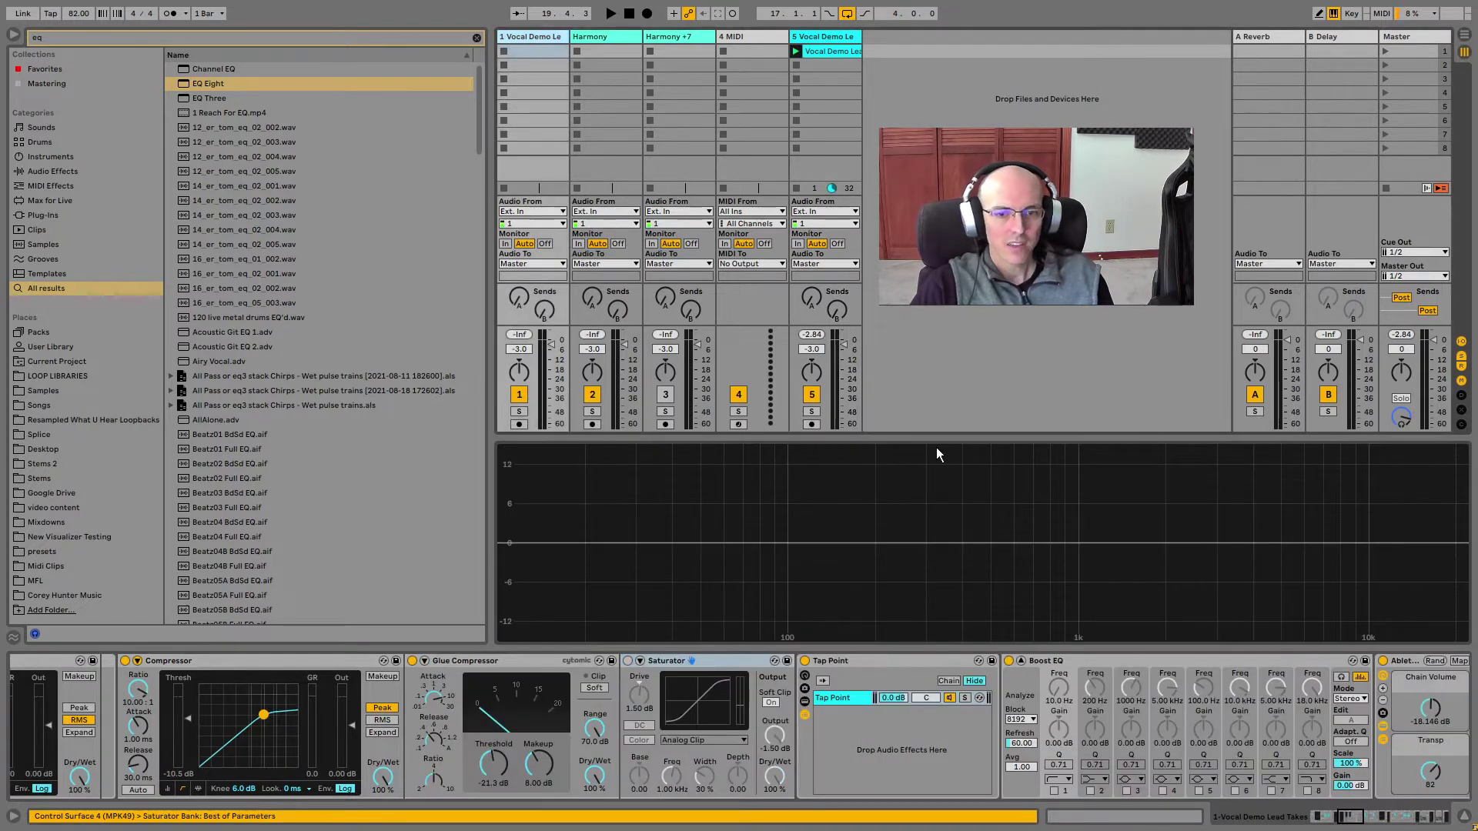
pyautogui.click(867, 660)
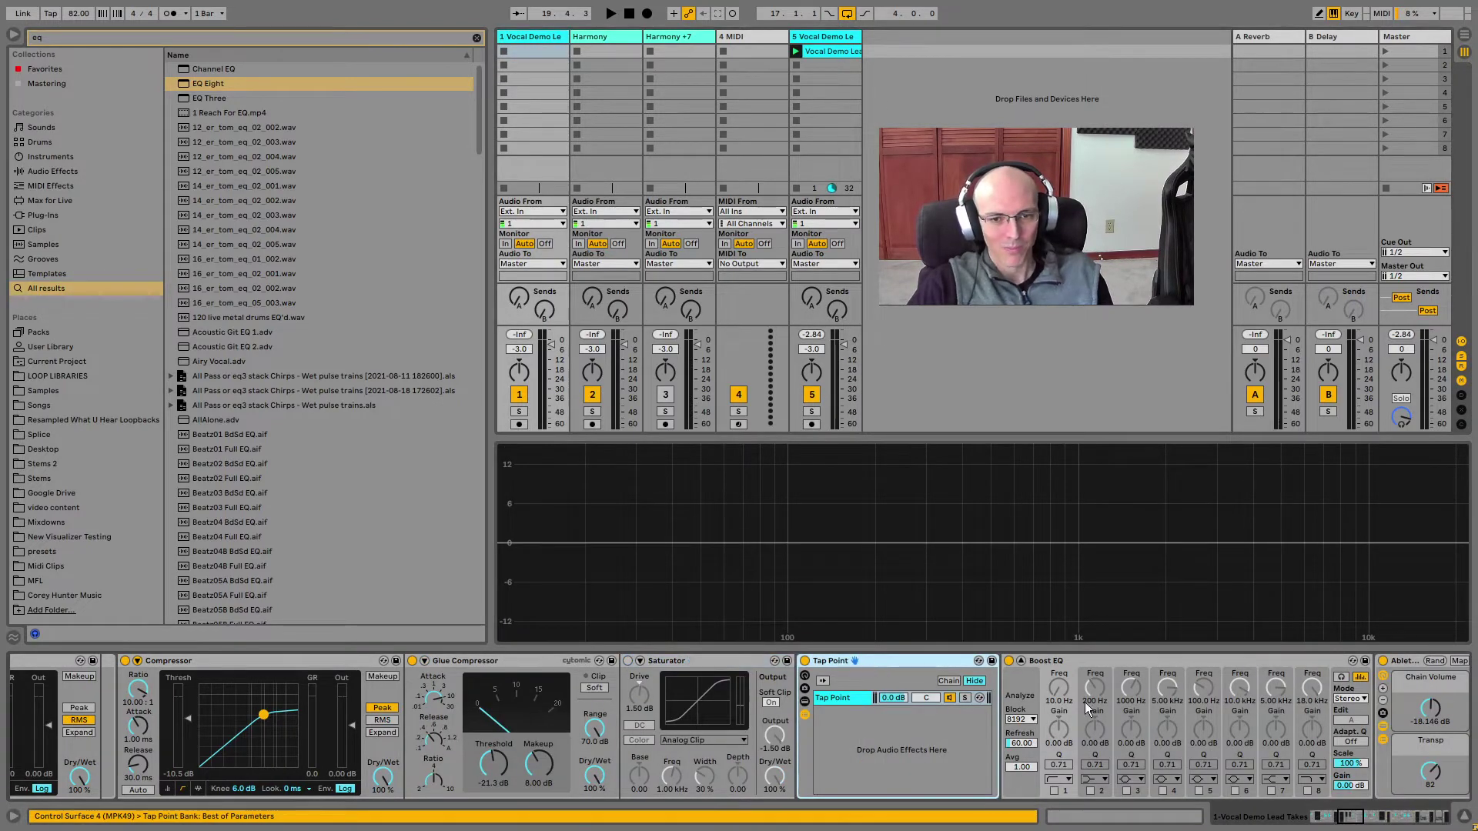
pyautogui.click(1358, 816)
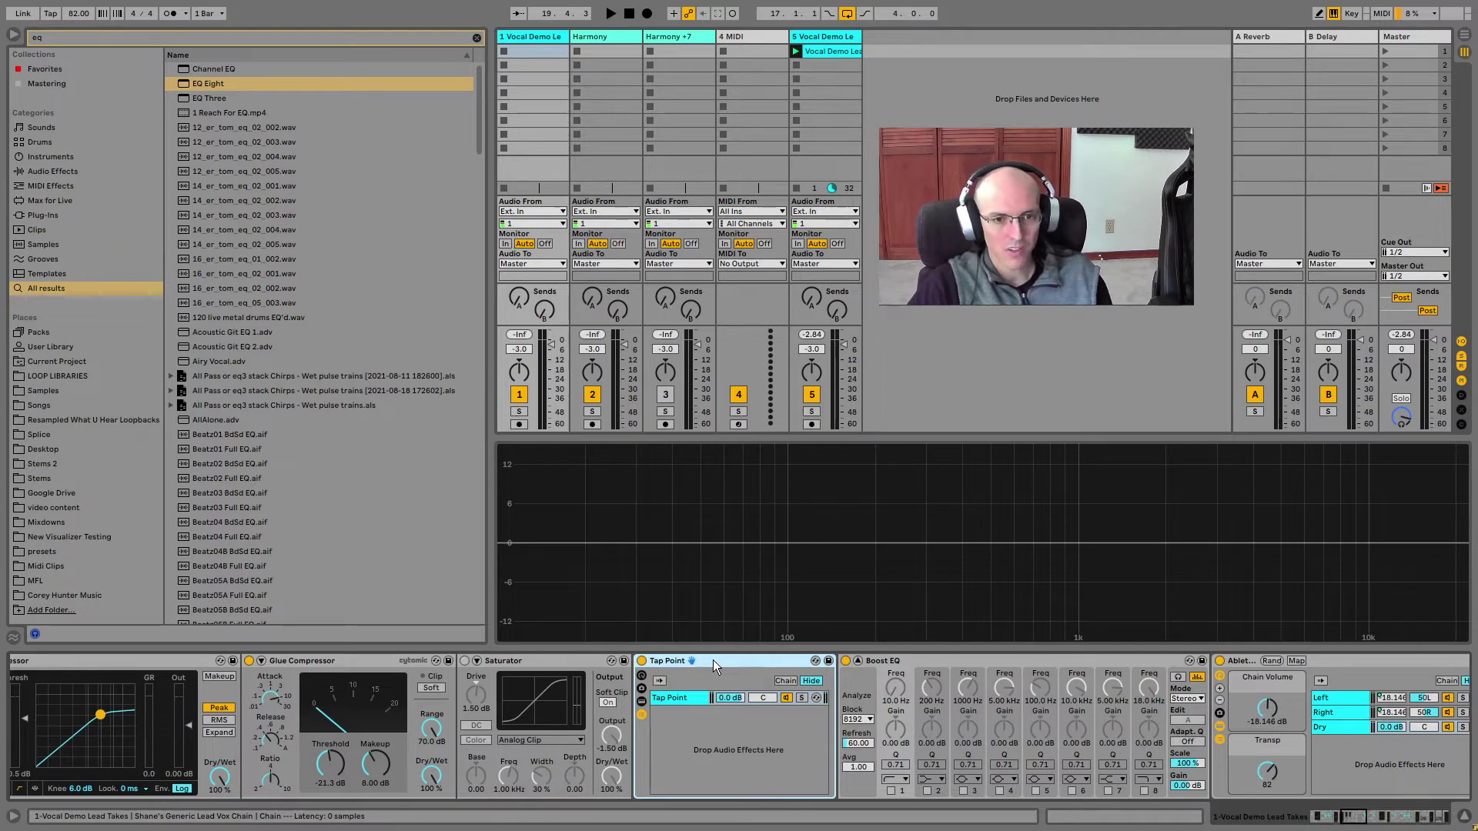
pyautogui.click(825, 37)
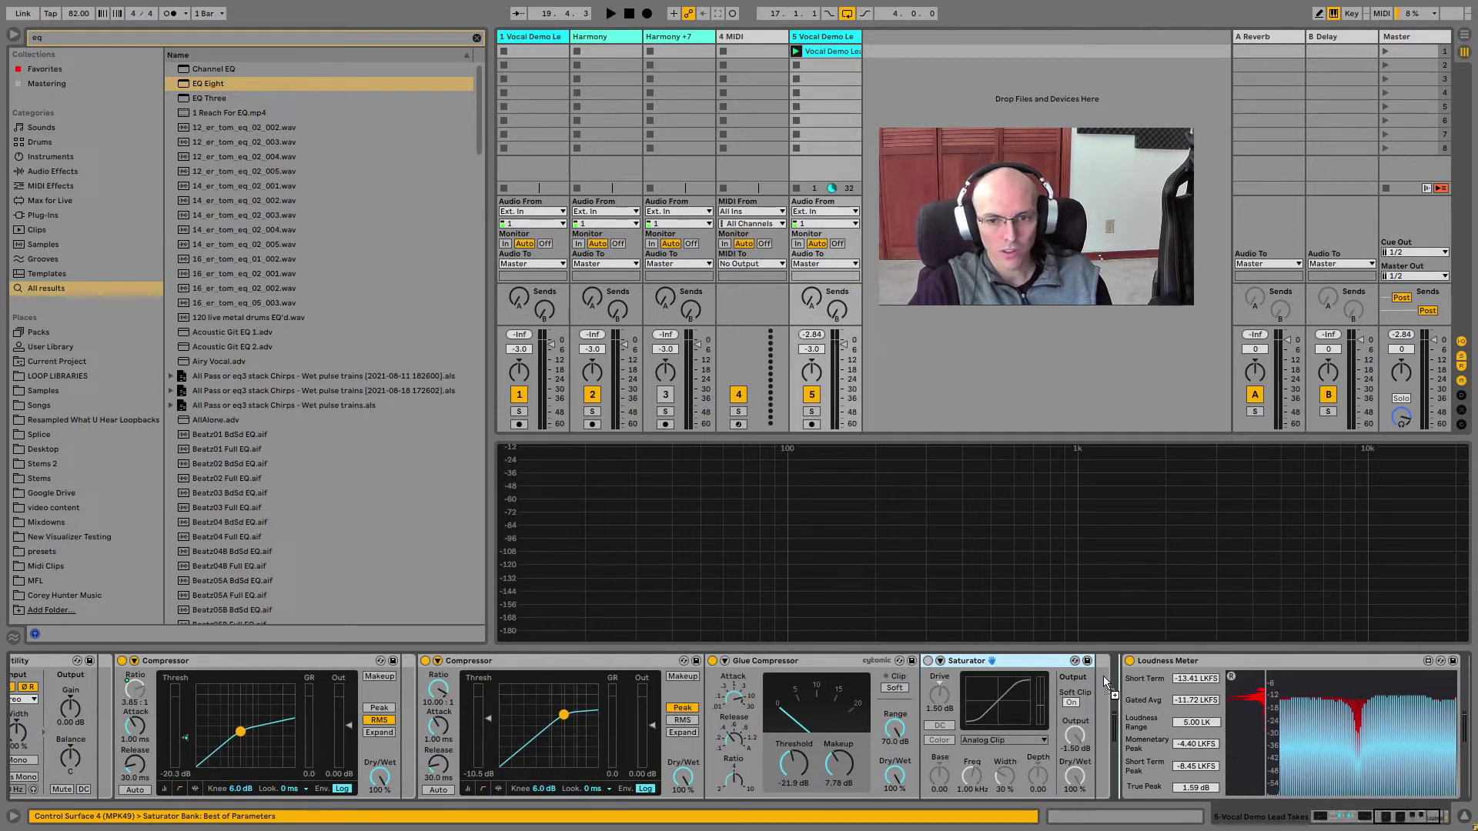
pyautogui.moveTo(1102, 676); pyautogui.dragTo(1091, 699)
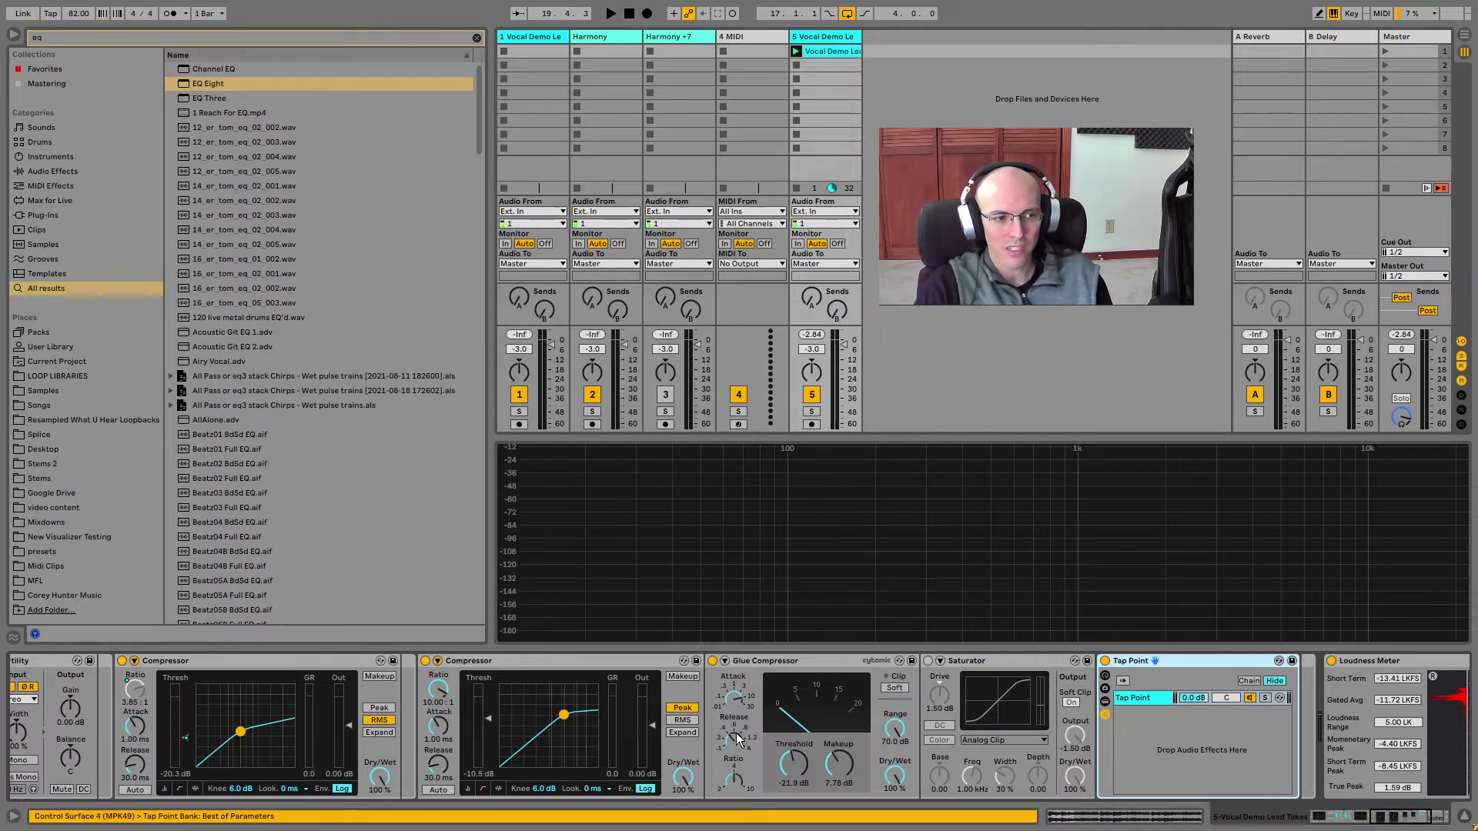
pyautogui.click(1390, 820)
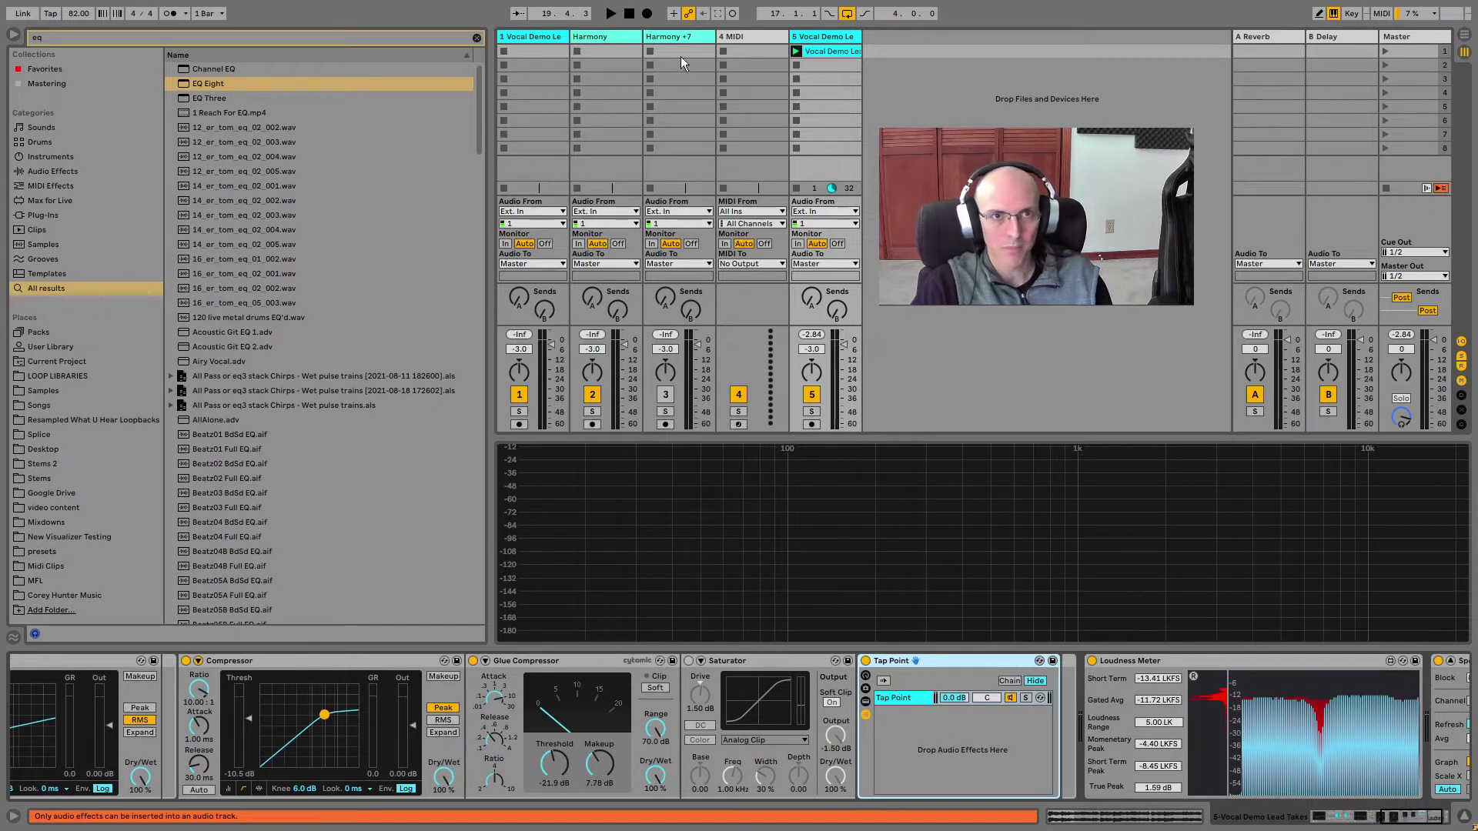
# - Copy the Boost EQ from track 1's chain to track 5, placing it between Tap Point and the Loudness Meter, and check its Oversampling option
pyautogui.click(538, 36)
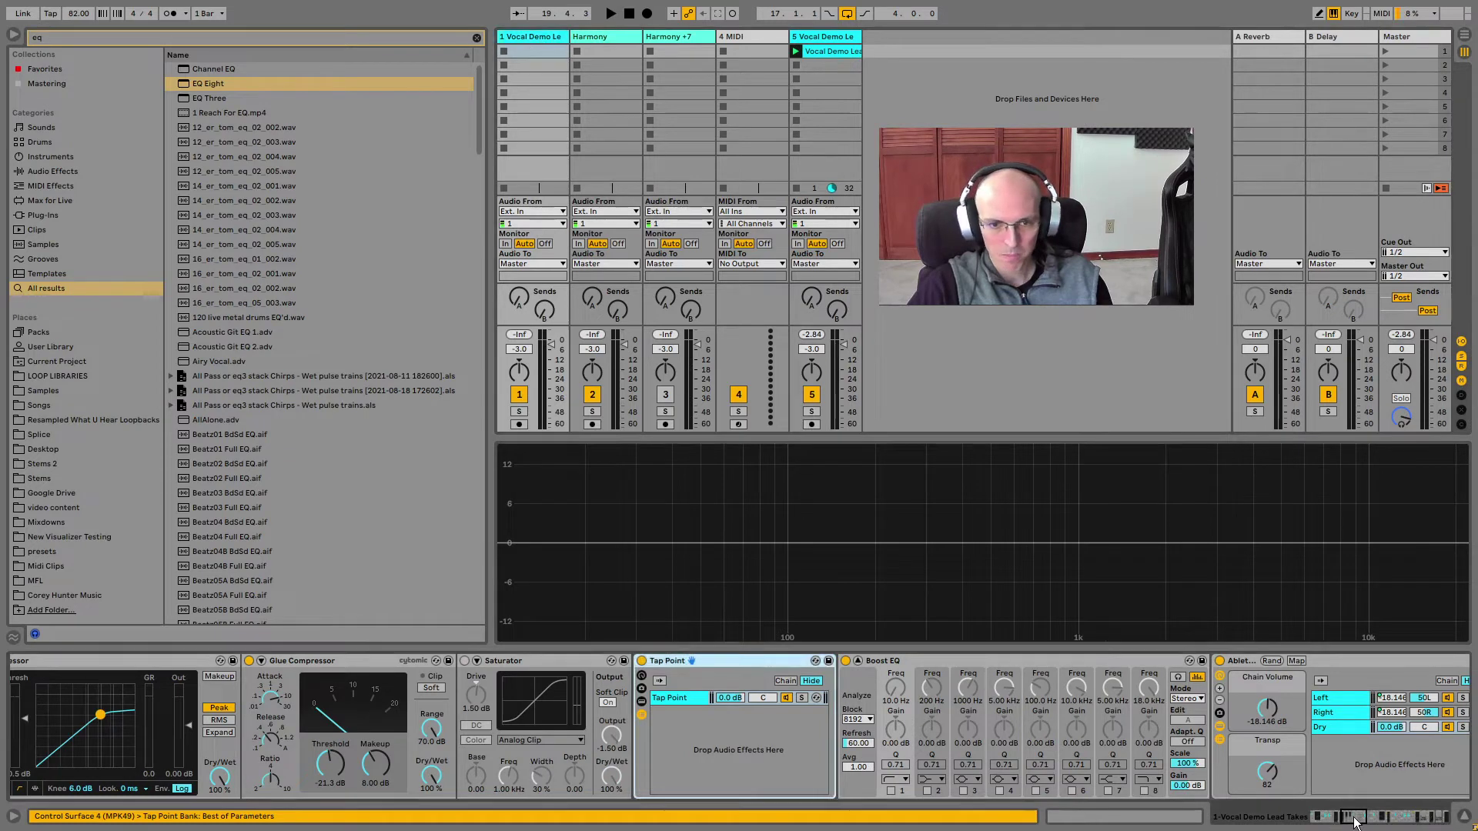
pyautogui.moveTo(1355, 822); pyautogui.dragTo(1361, 822)
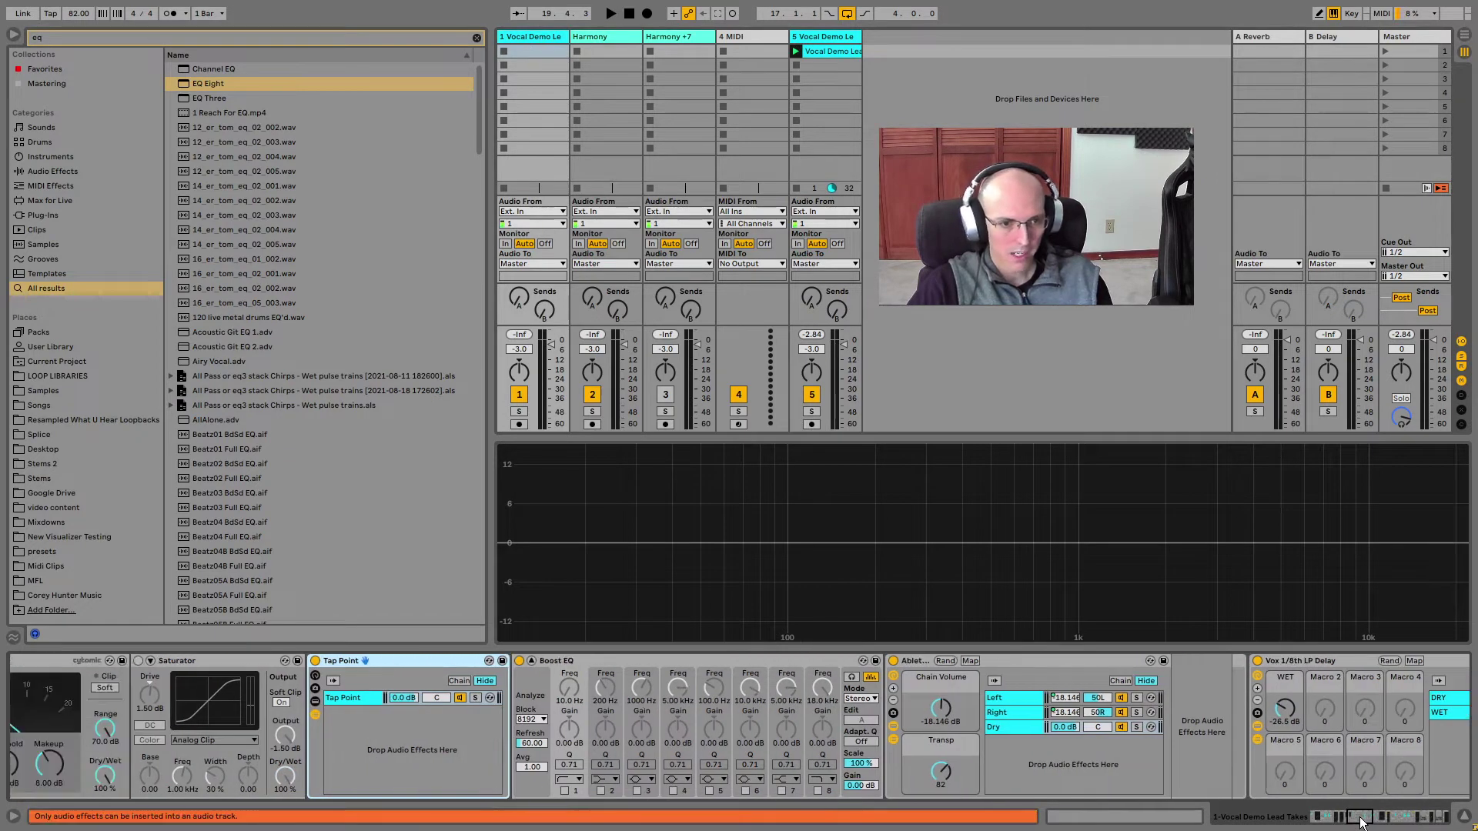
pyautogui.click(658, 662)
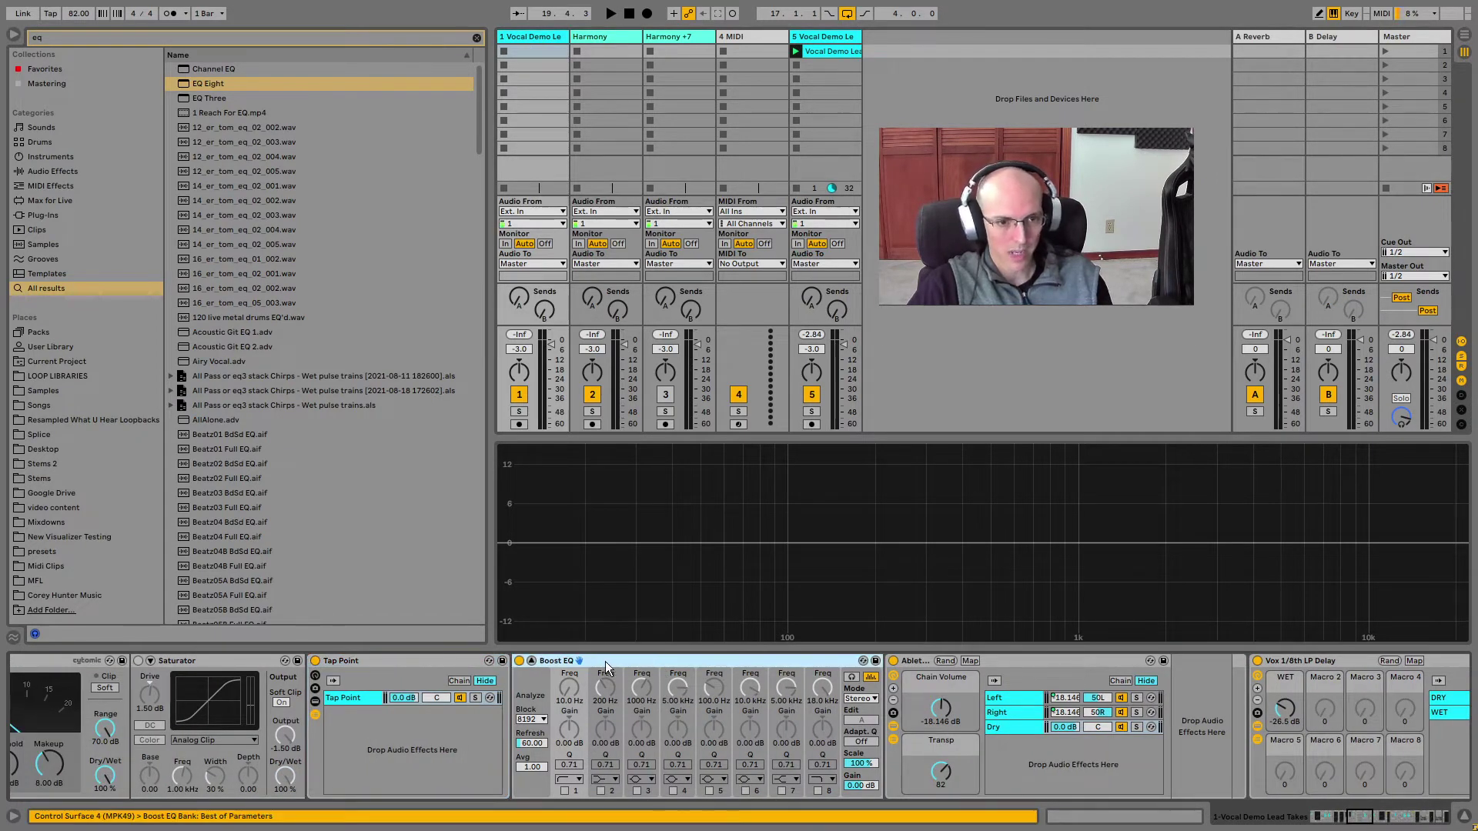
pyautogui.click(820, 39)
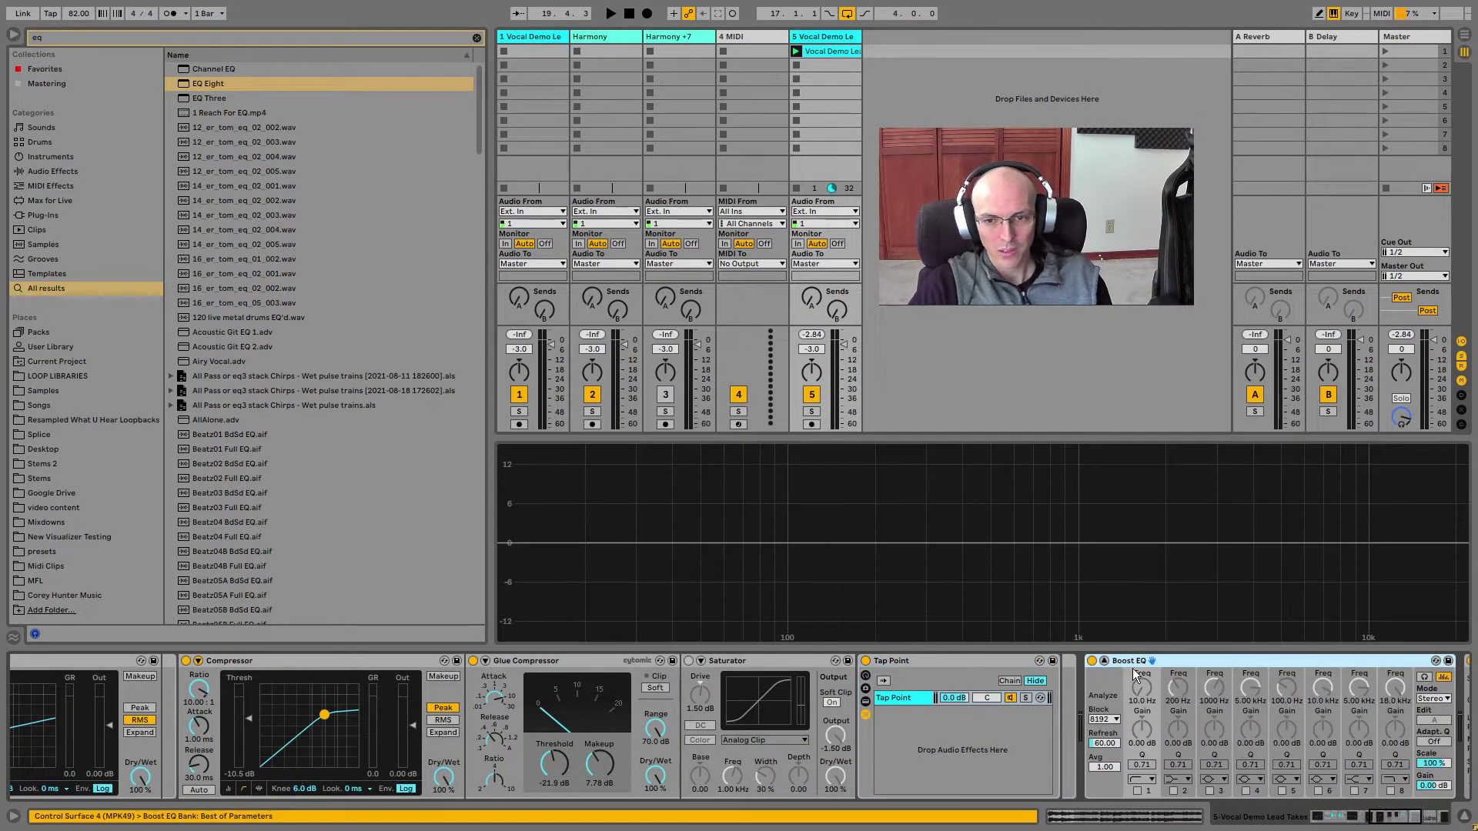
pyautogui.moveTo(1134, 661); pyautogui.dragTo(1055, 681)
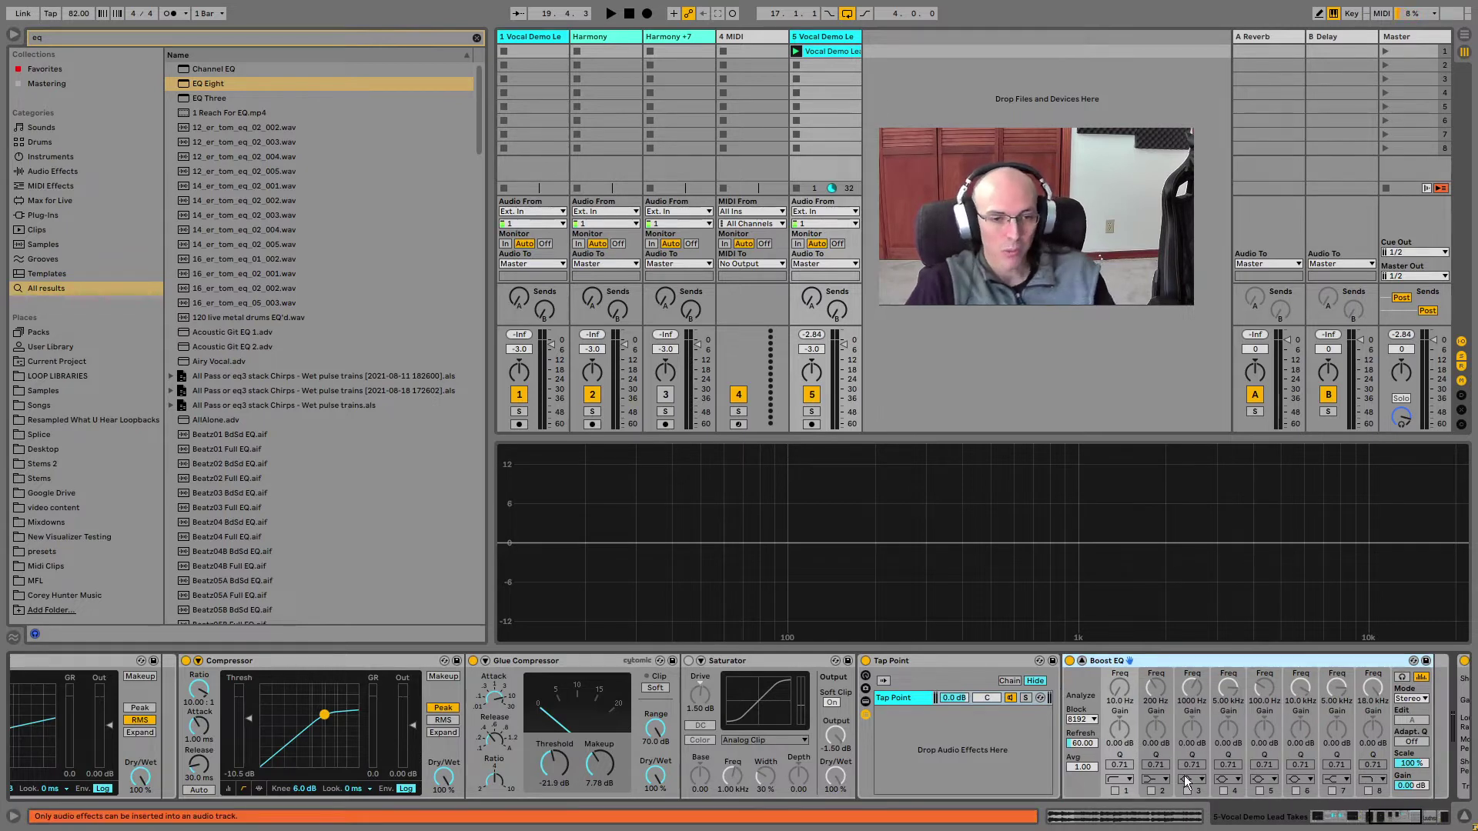
pyautogui.moveTo(1383, 814); pyautogui.dragTo(1392, 818)
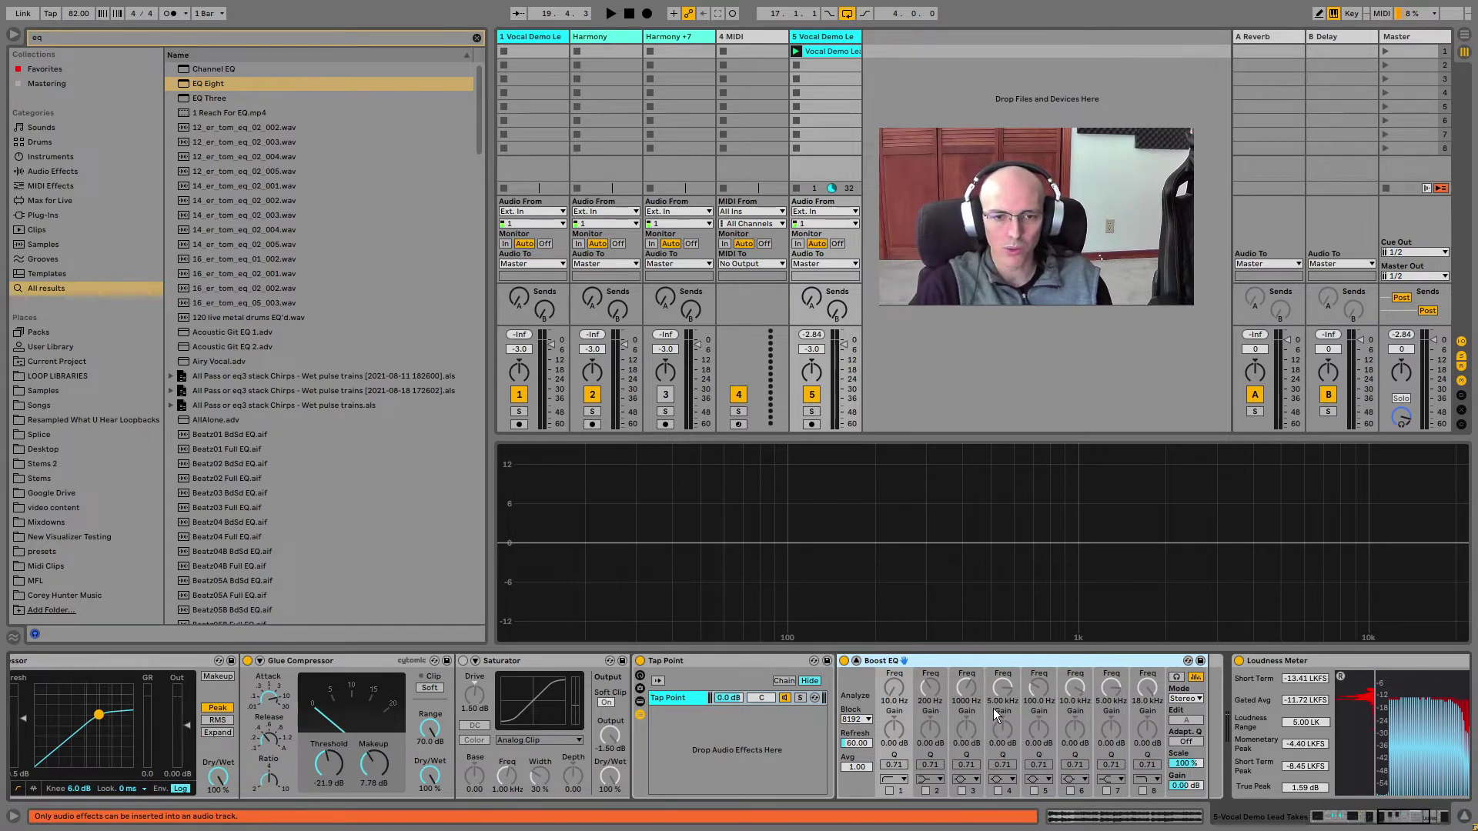
pyautogui.rightClick(904, 667)
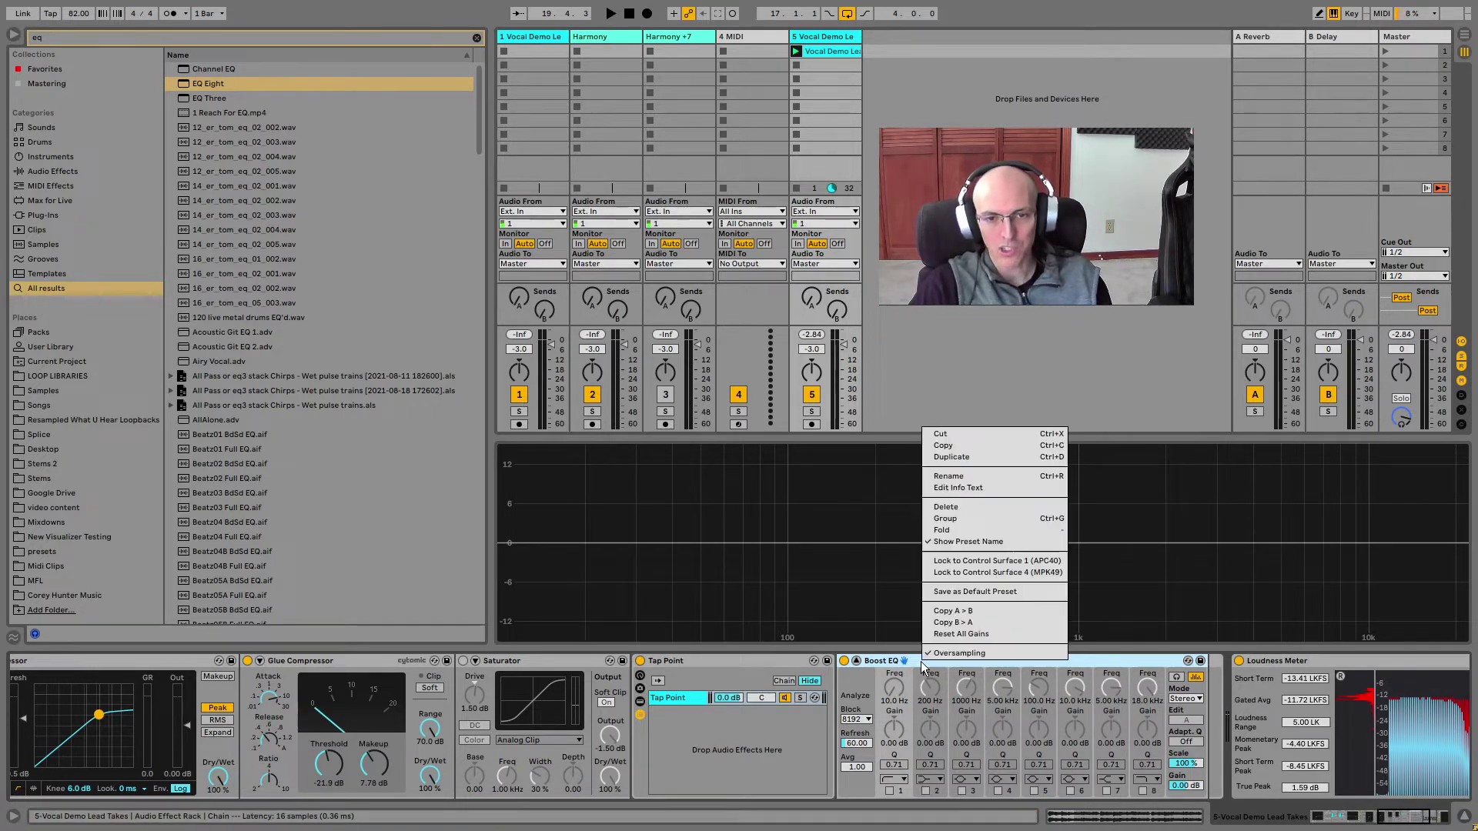
pyautogui.click(1120, 666)
# - Copy the Ableton Only Lead Widen rack from track 1's chain to track 5, placing it directly after the Boost EQ
pyautogui.hscroll(5, 1230, 728)
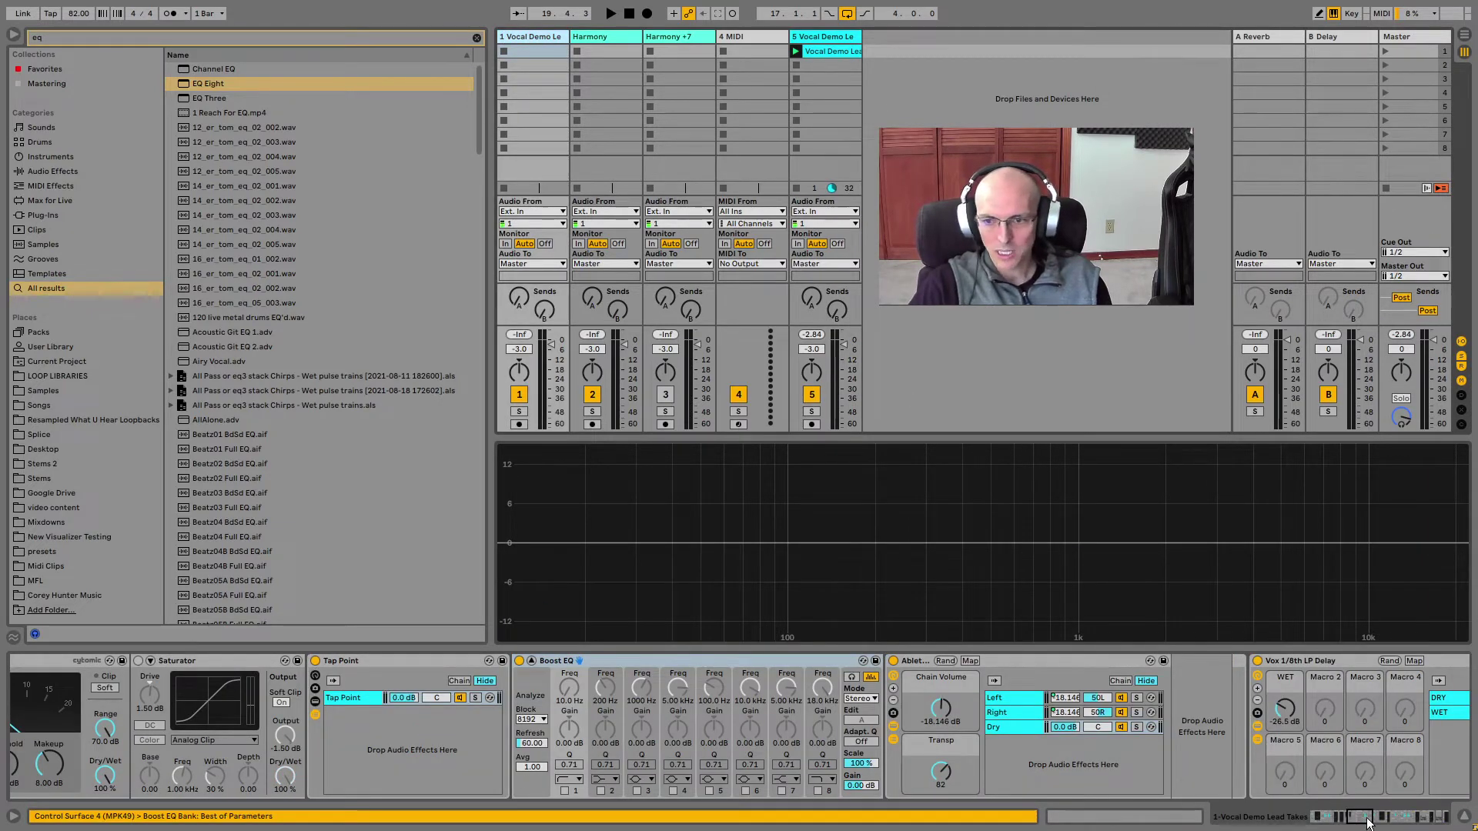
pyautogui.moveTo(1368, 824); pyautogui.dragTo(1373, 822)
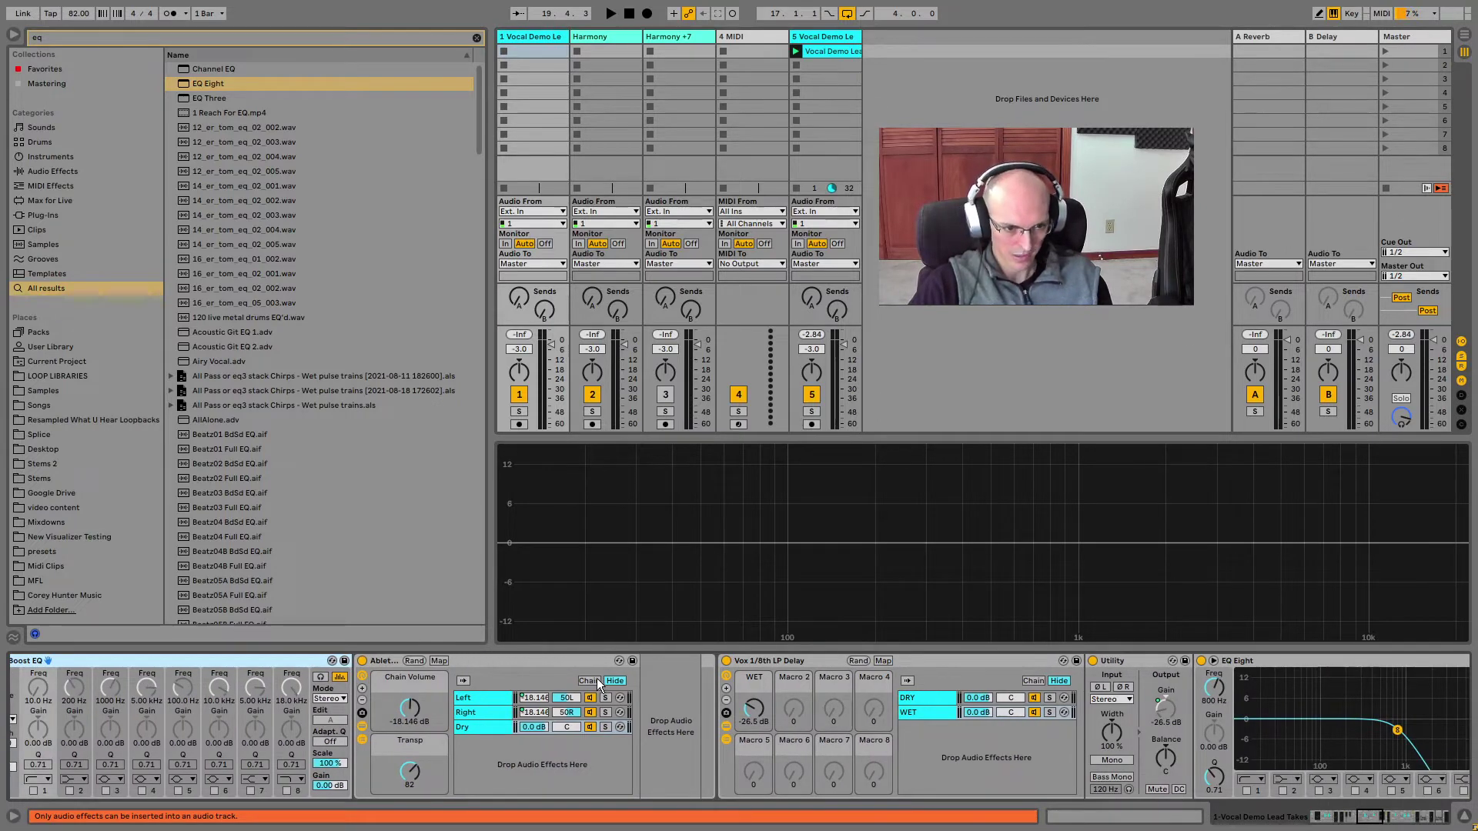
pyautogui.click(517, 661)
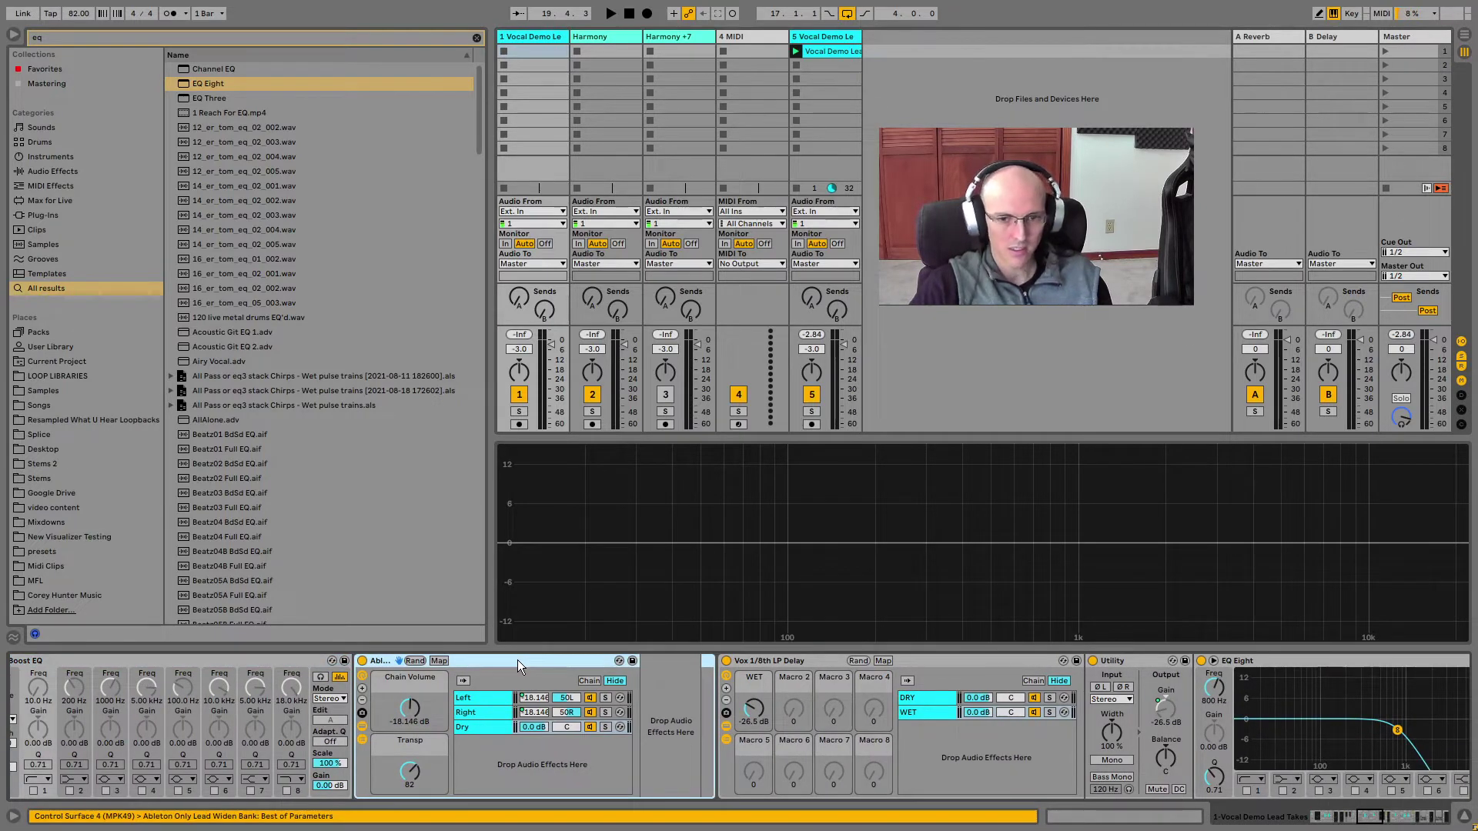
pyautogui.click(487, 697)
pyautogui.click(479, 716)
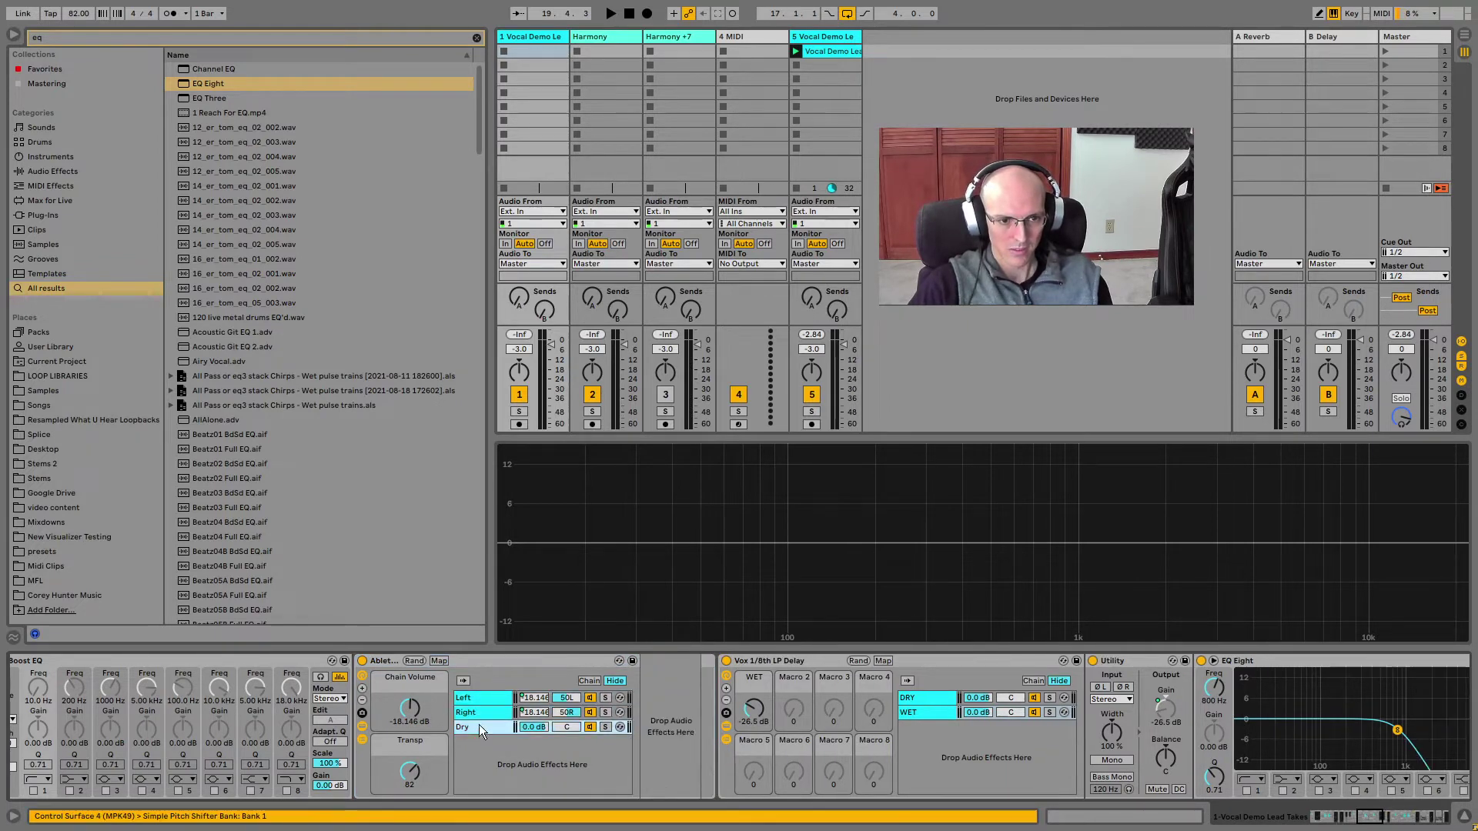
pyautogui.click(480, 701)
pyautogui.click(474, 658)
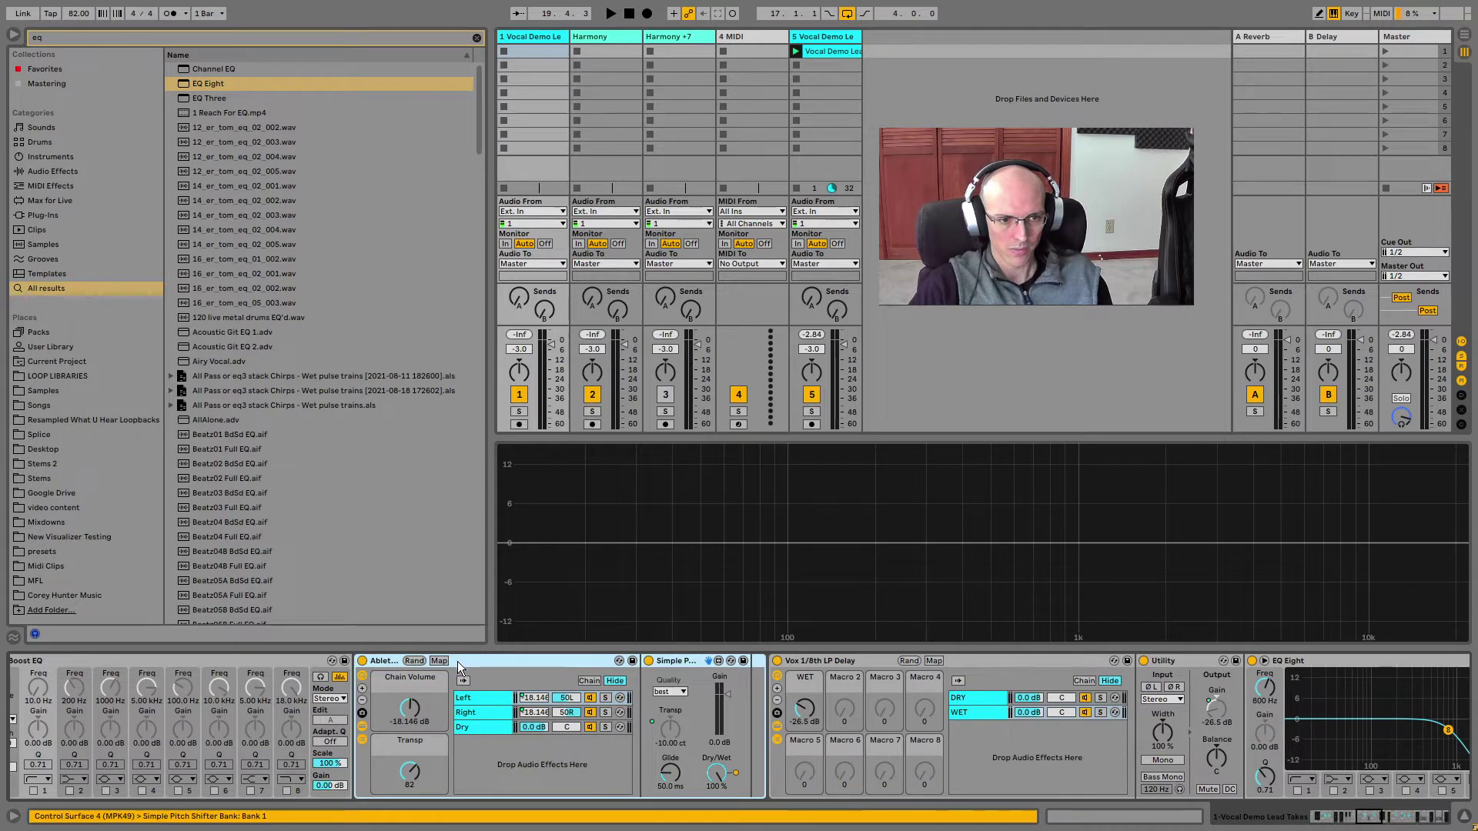
pyautogui.click(822, 179)
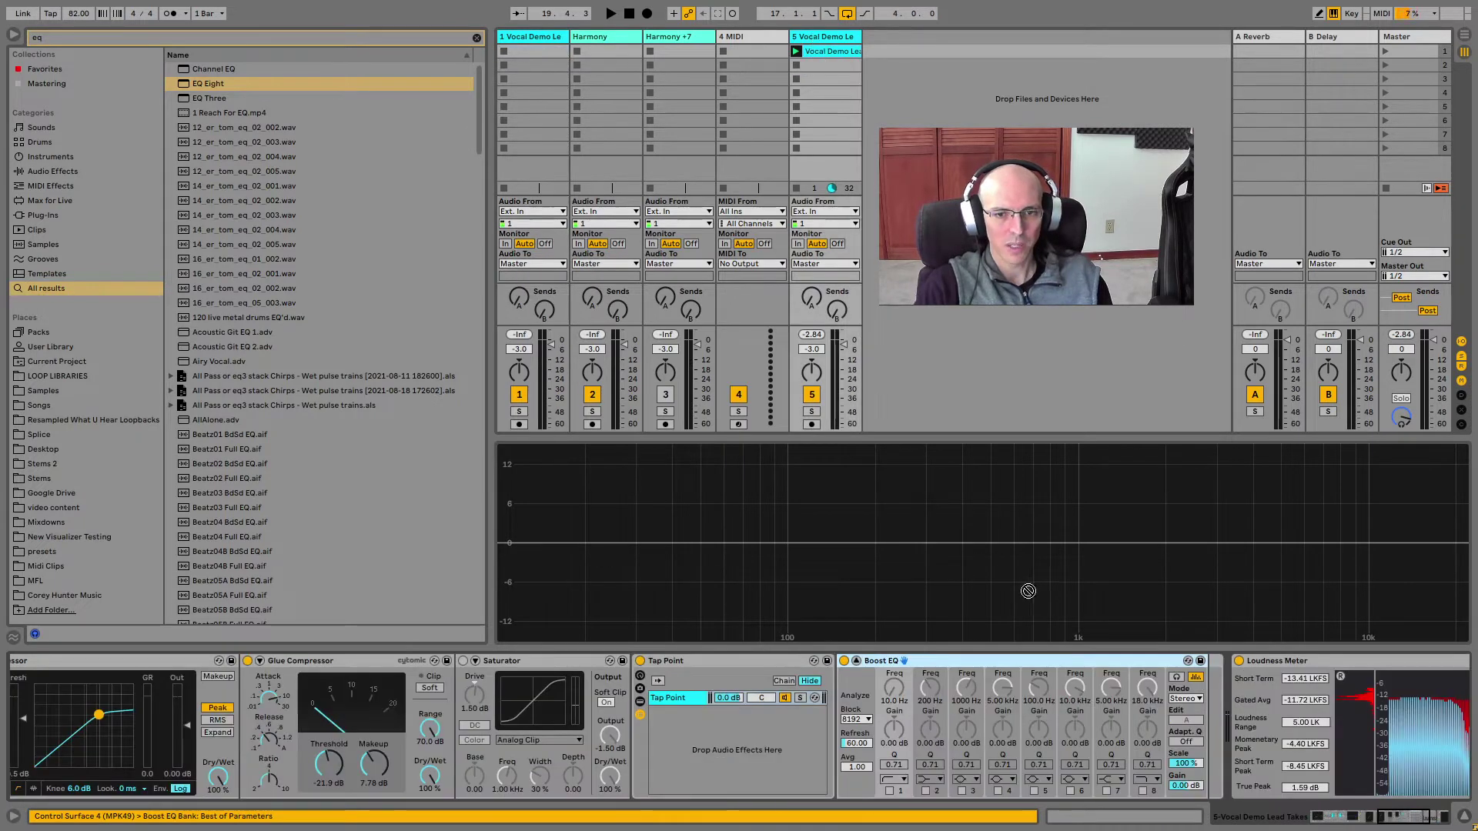
pyautogui.moveTo(1258, 687); pyautogui.dragTo(1205, 699)
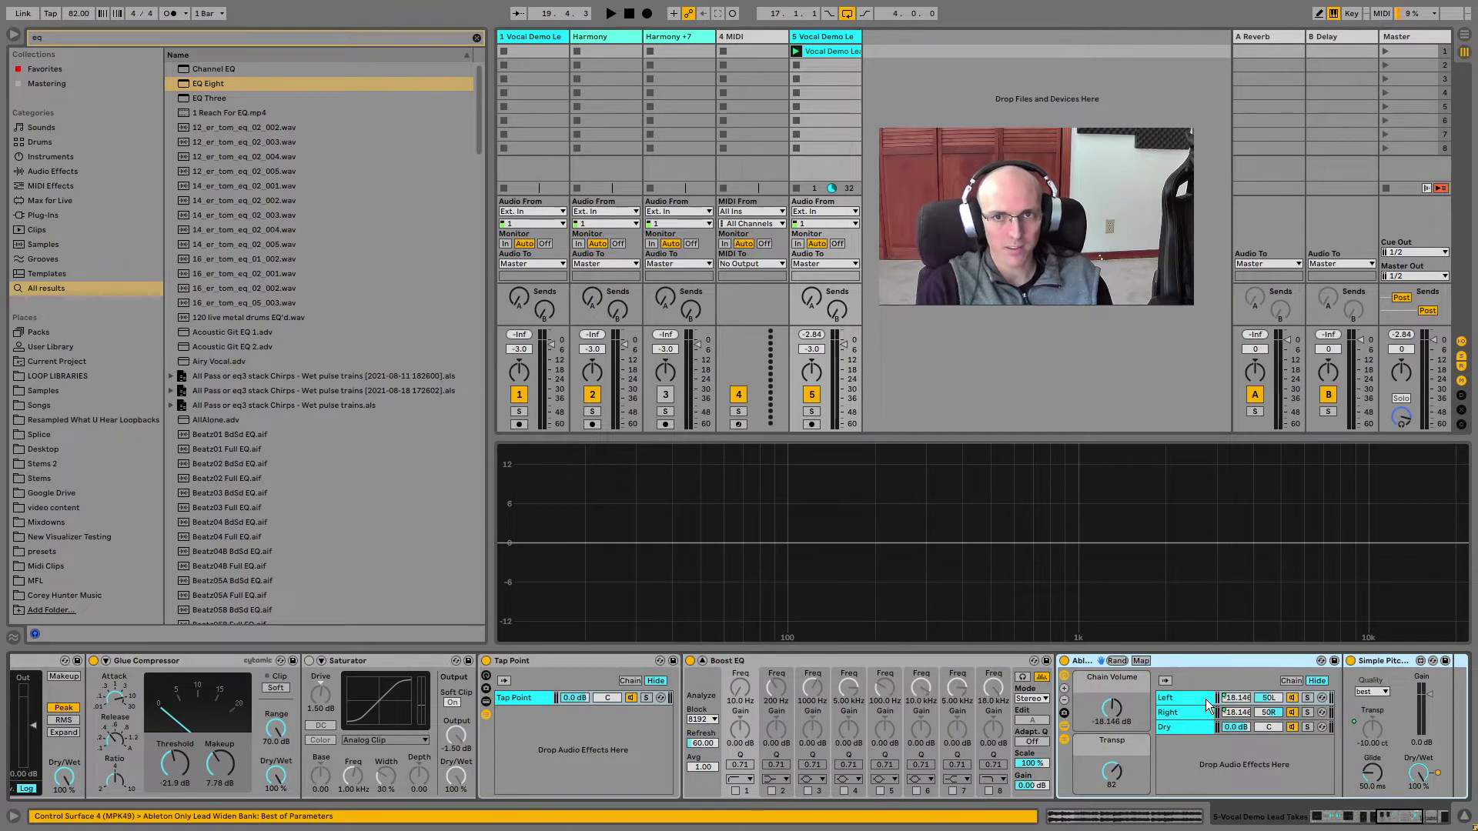
pyautogui.click(1399, 819)
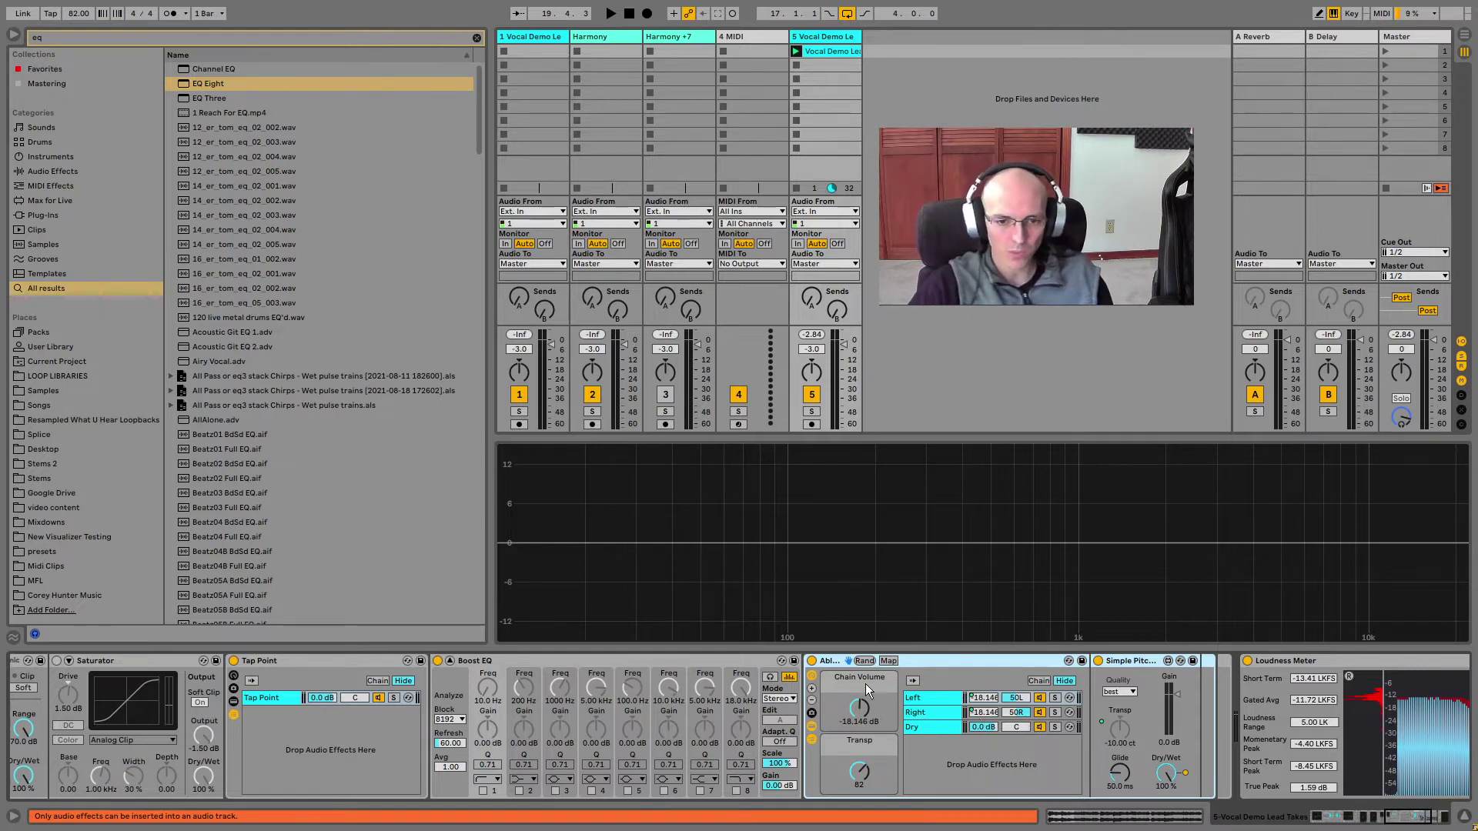
# - Examine the Lead Widen rack's Left, Right and Dry chains, including their panning and the Simple Pitch Shifter settings
pyautogui.click(922, 696)
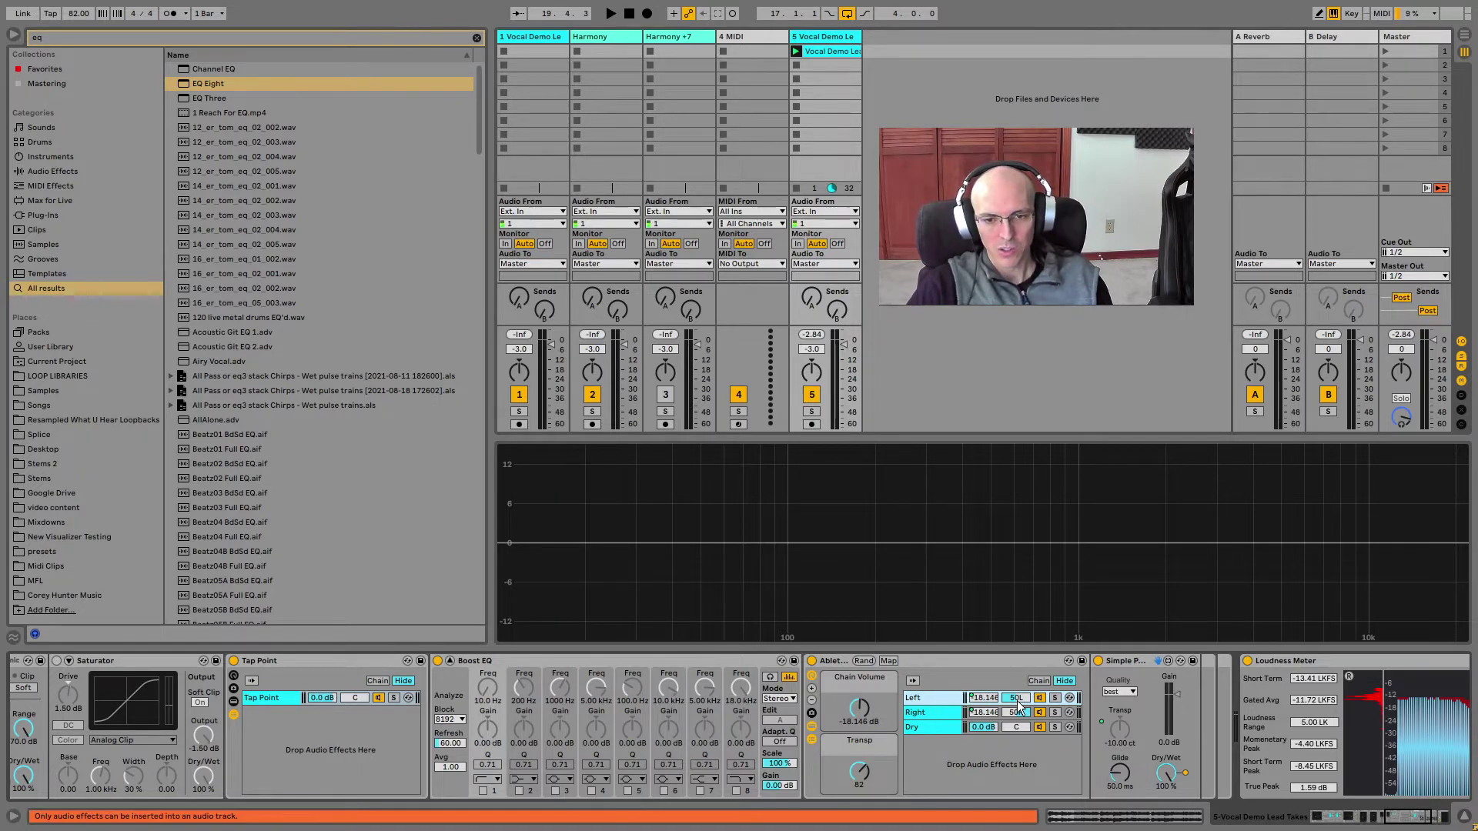
pyautogui.click(942, 708)
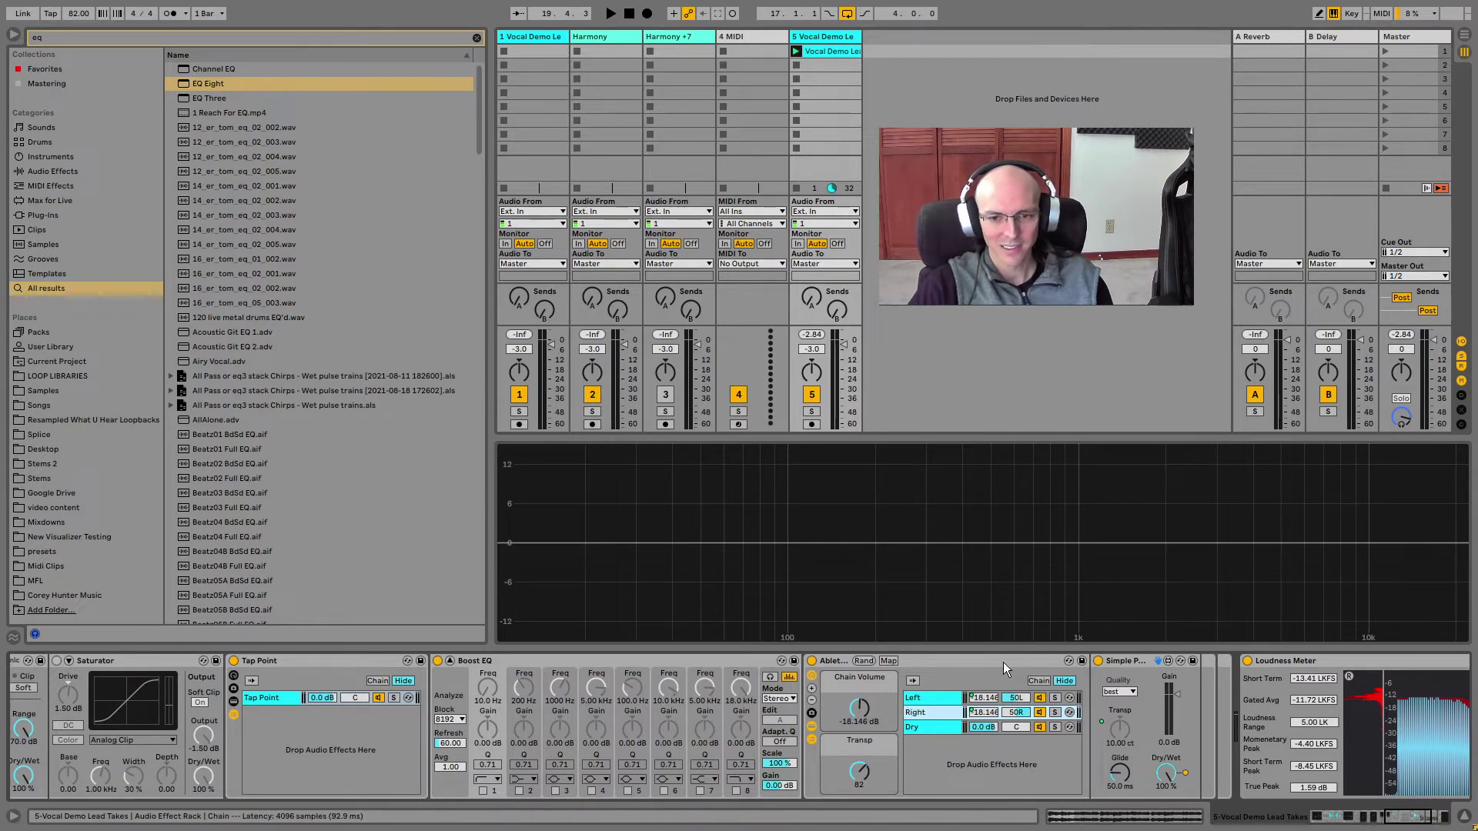
pyautogui.click(1115, 662)
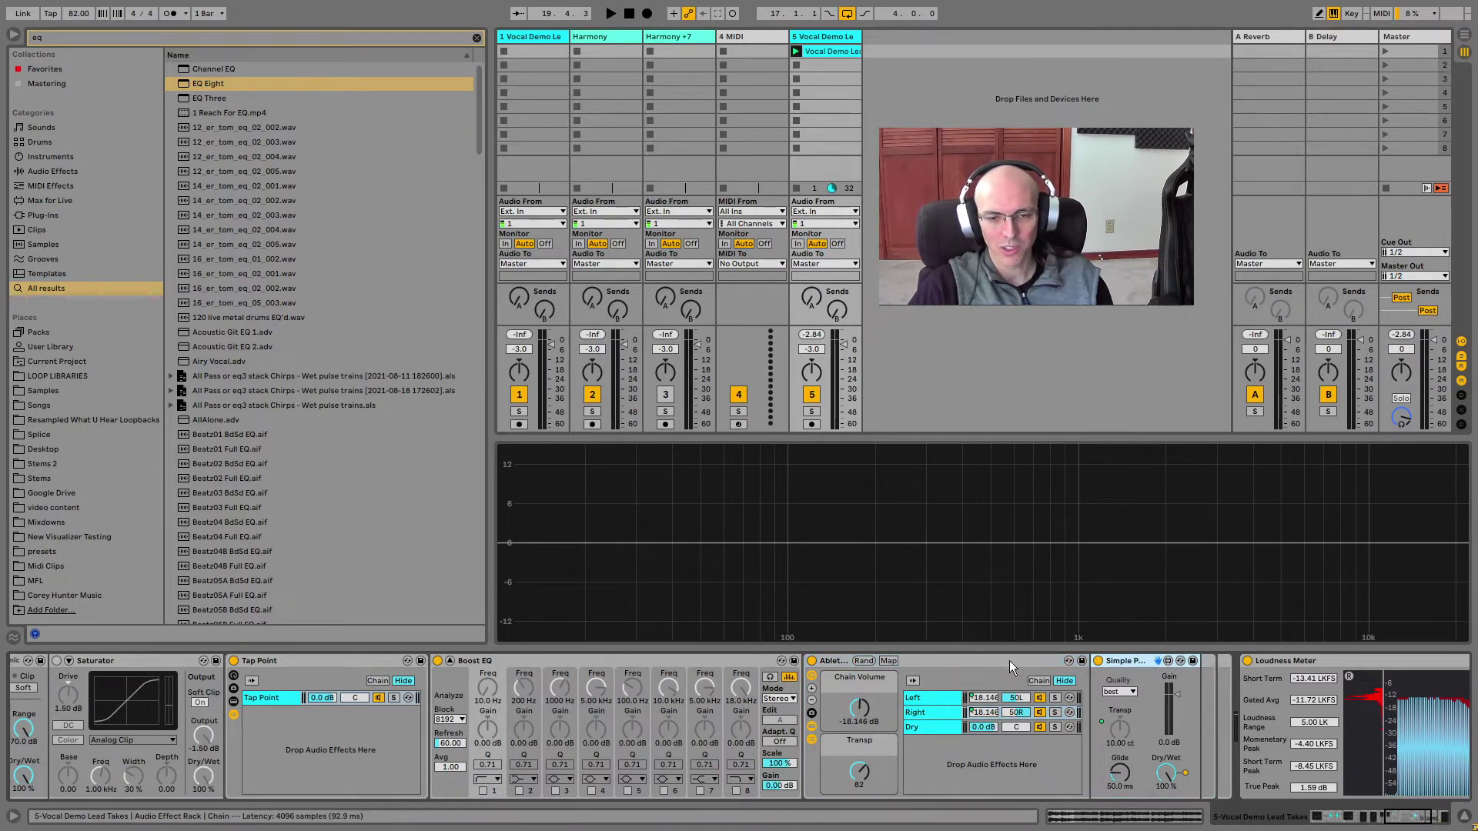
pyautogui.click(982, 659)
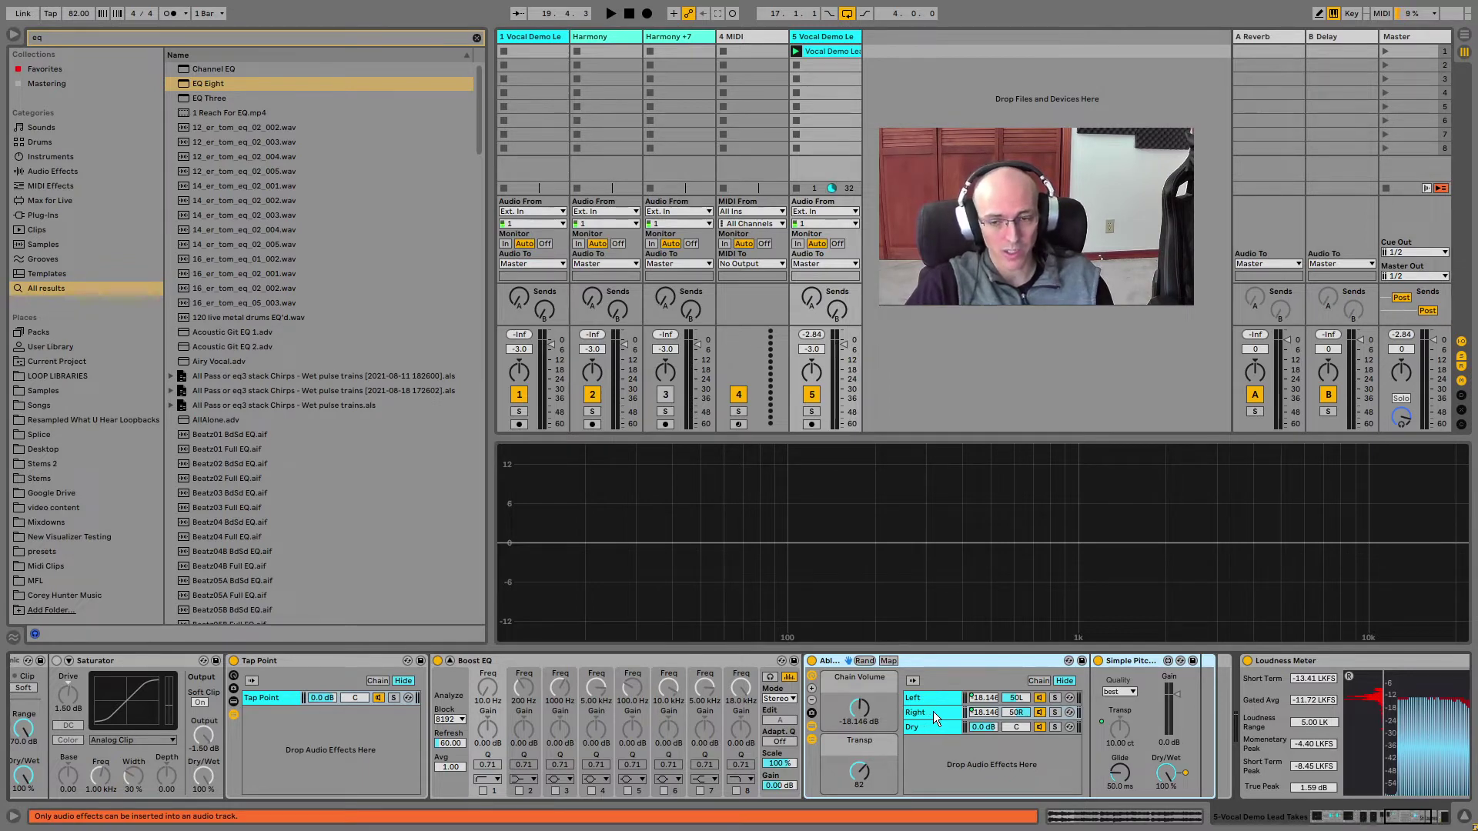
pyautogui.click(1129, 663)
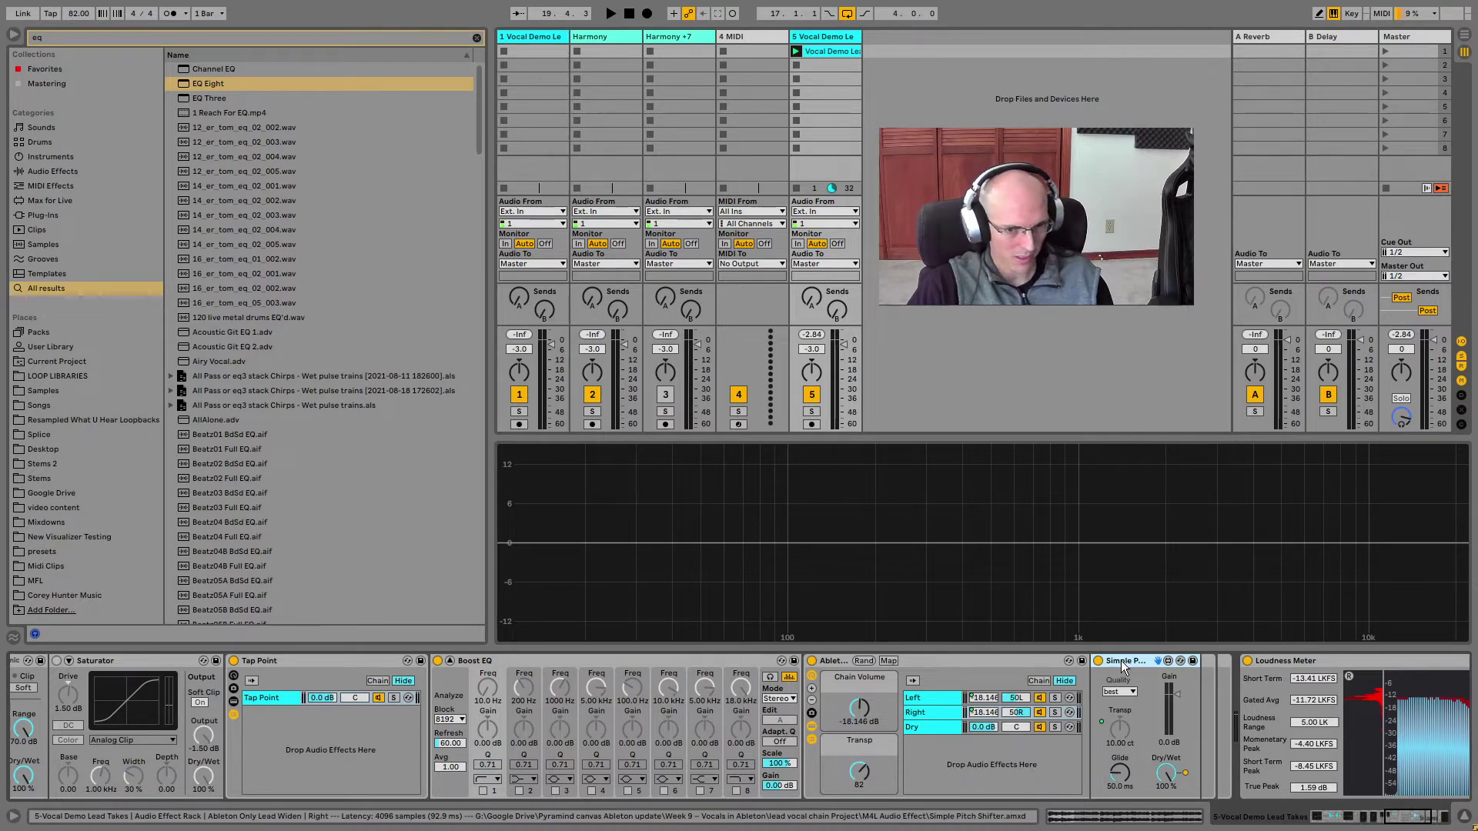
pyautogui.click(932, 662)
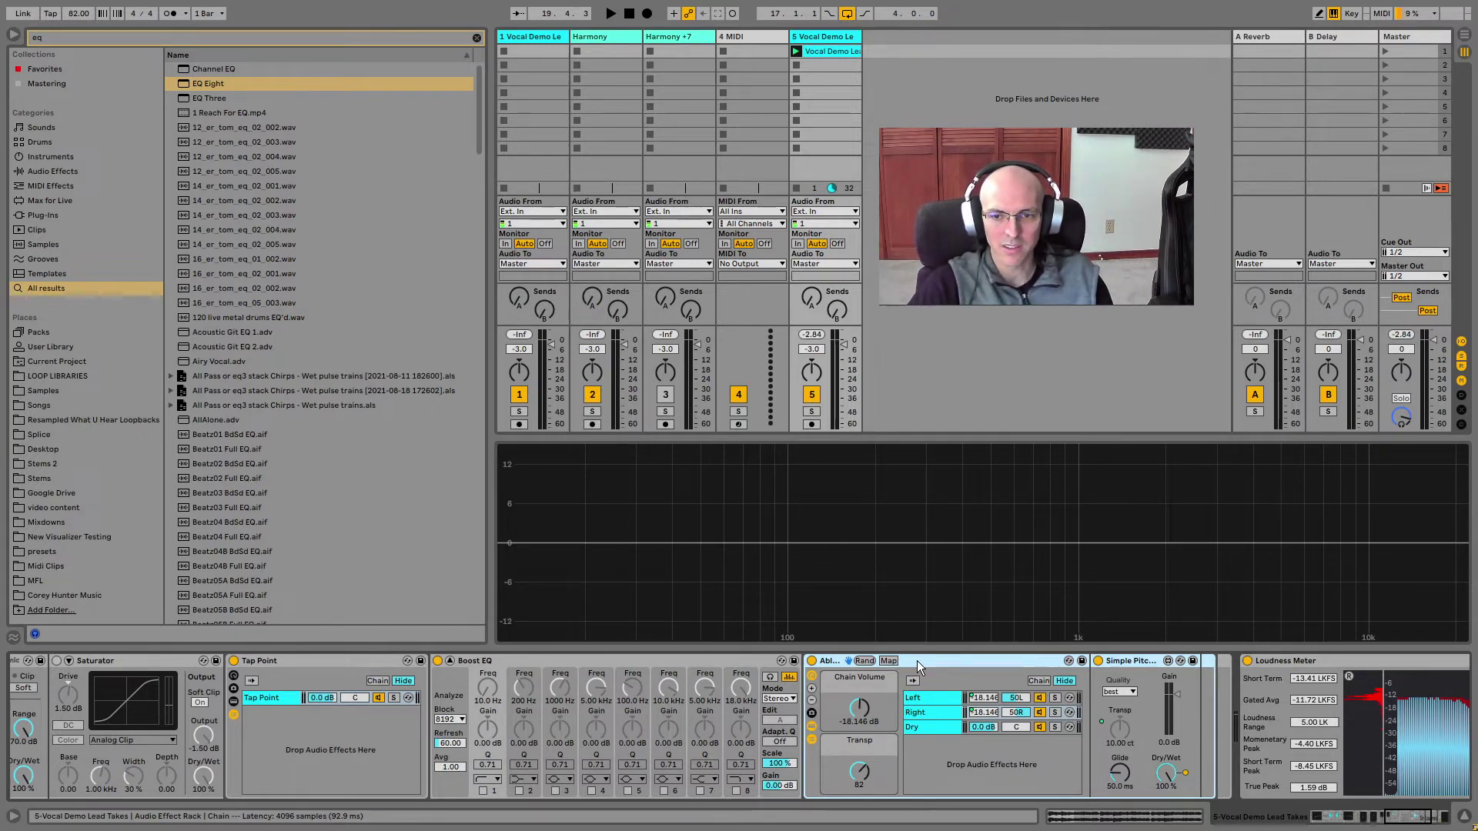
pyautogui.moveTo(916, 660); pyautogui.dragTo(932, 686)
pyautogui.moveTo(1397, 816); pyautogui.dragTo(1404, 816)
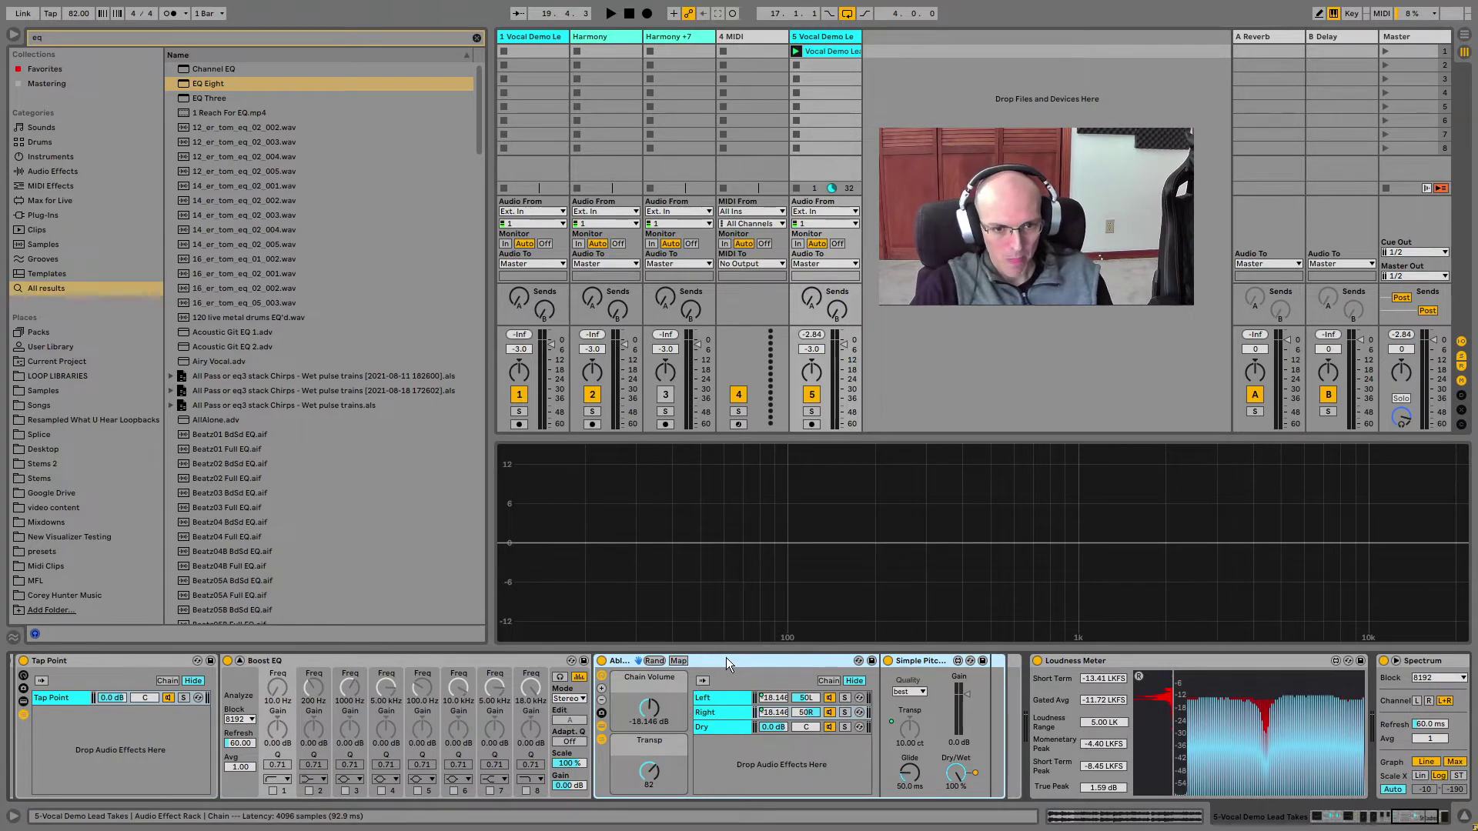
pyautogui.click(715, 725)
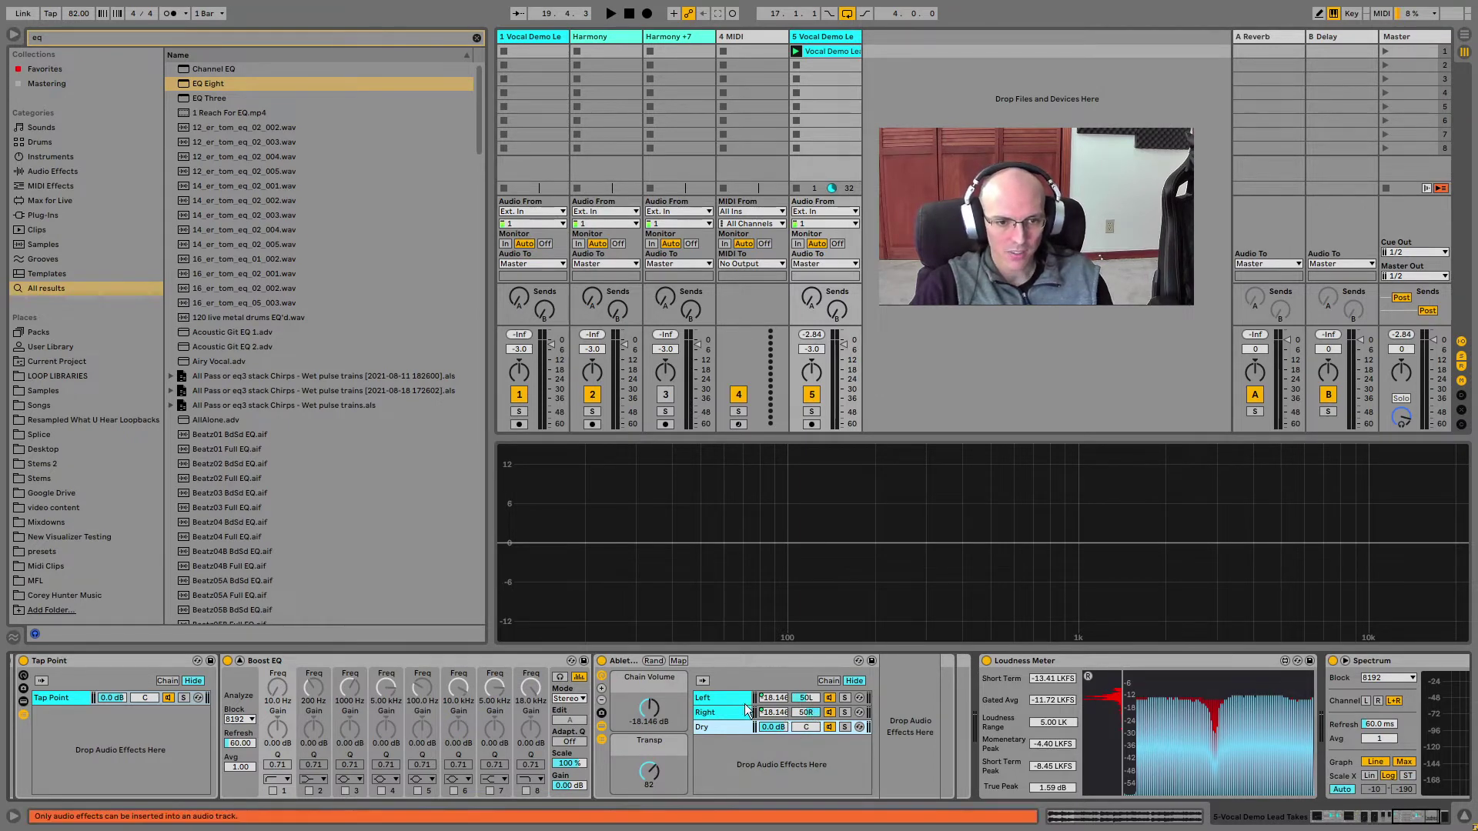
# - Solo the widener's Left and Right chains with Chain Volume at -inf dB, and raise it to -21.954 dB during playback
pyautogui.moveTo(650, 710)
pyautogui.mouseDown()
pyautogui.moveTo(649, 696)
pyautogui.moveTo(650, 724)
pyautogui.mouseUp()
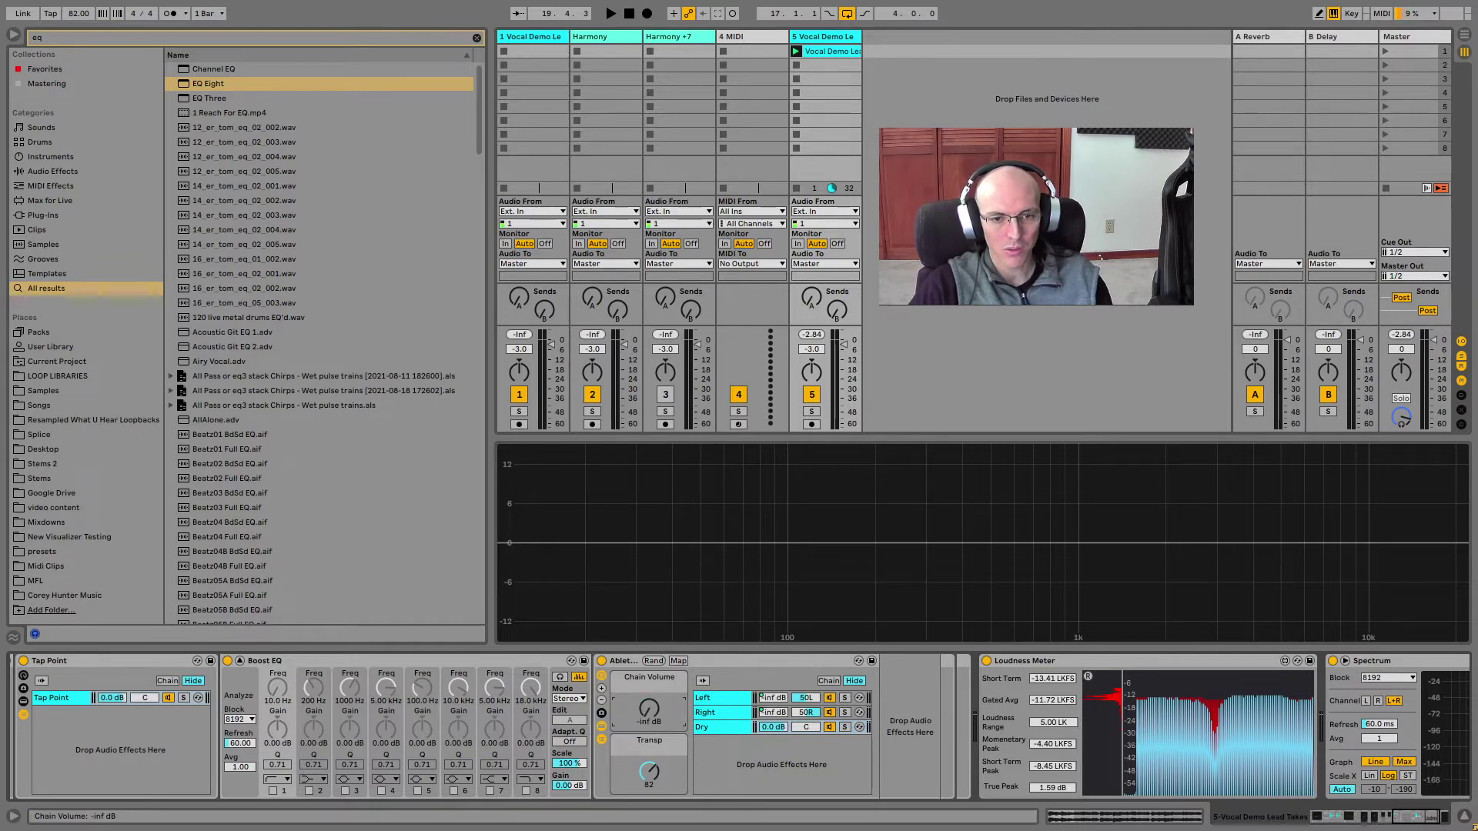
pyautogui.click(844, 698)
pyautogui.keyDown('ctrl'); pyautogui.click(845, 713); pyautogui.keyUp('ctrl')
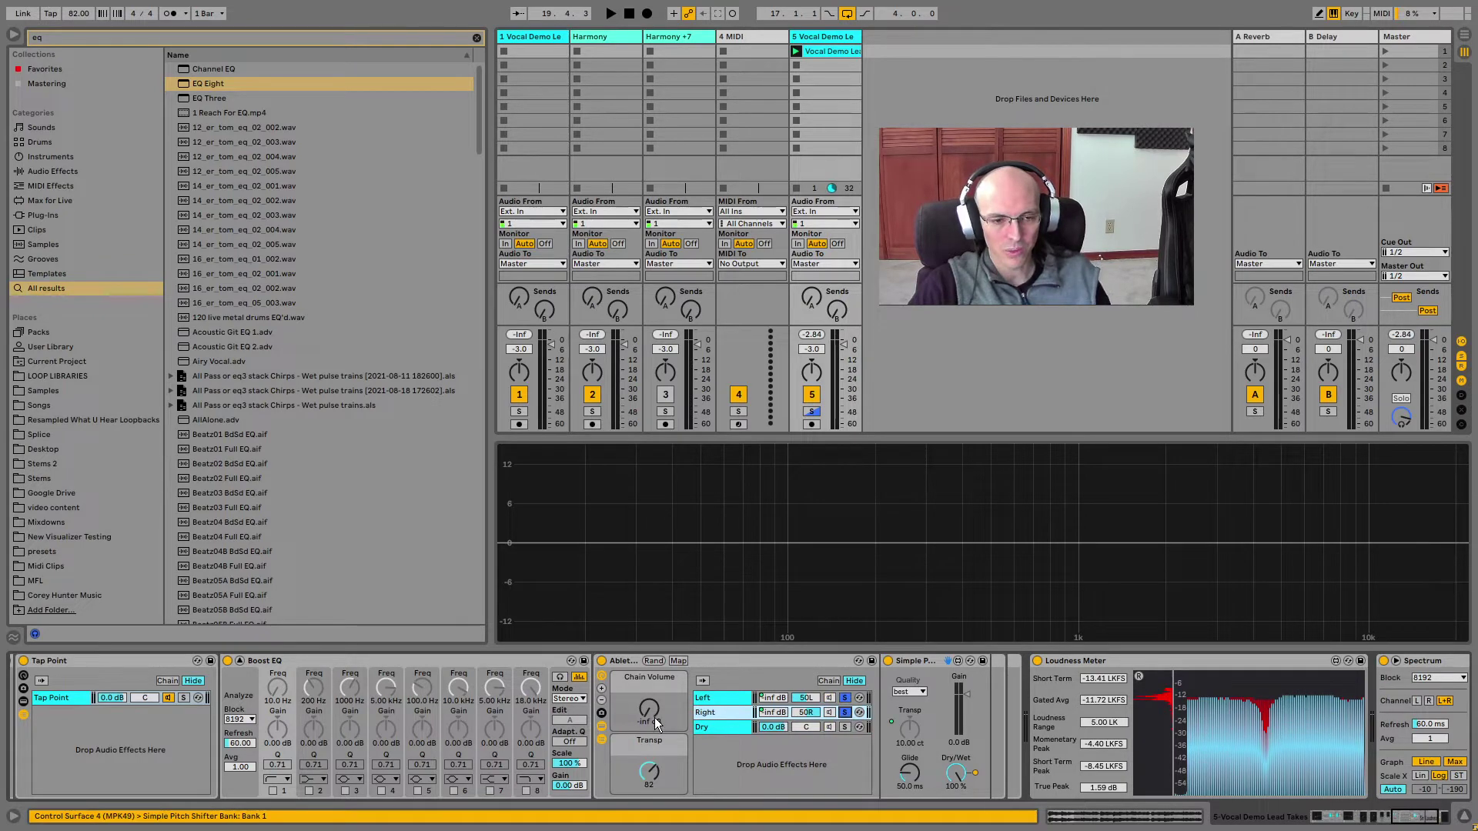
pyautogui.press('space')
pyautogui.moveTo(654, 716); pyautogui.dragTo(653, 695)
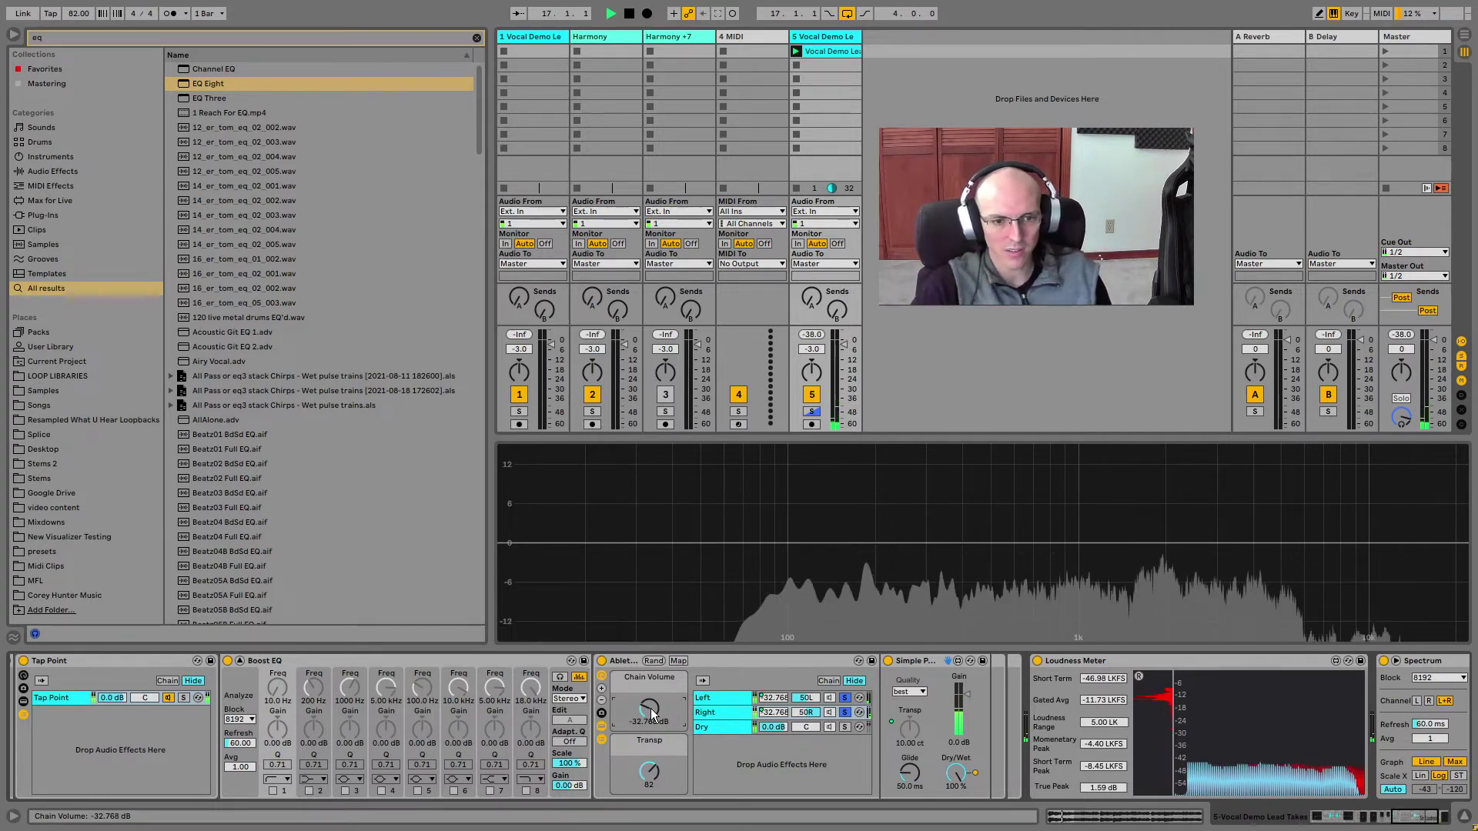
pyautogui.moveTo(650, 708); pyautogui.dragTo(649, 673)
pyautogui.press('space')
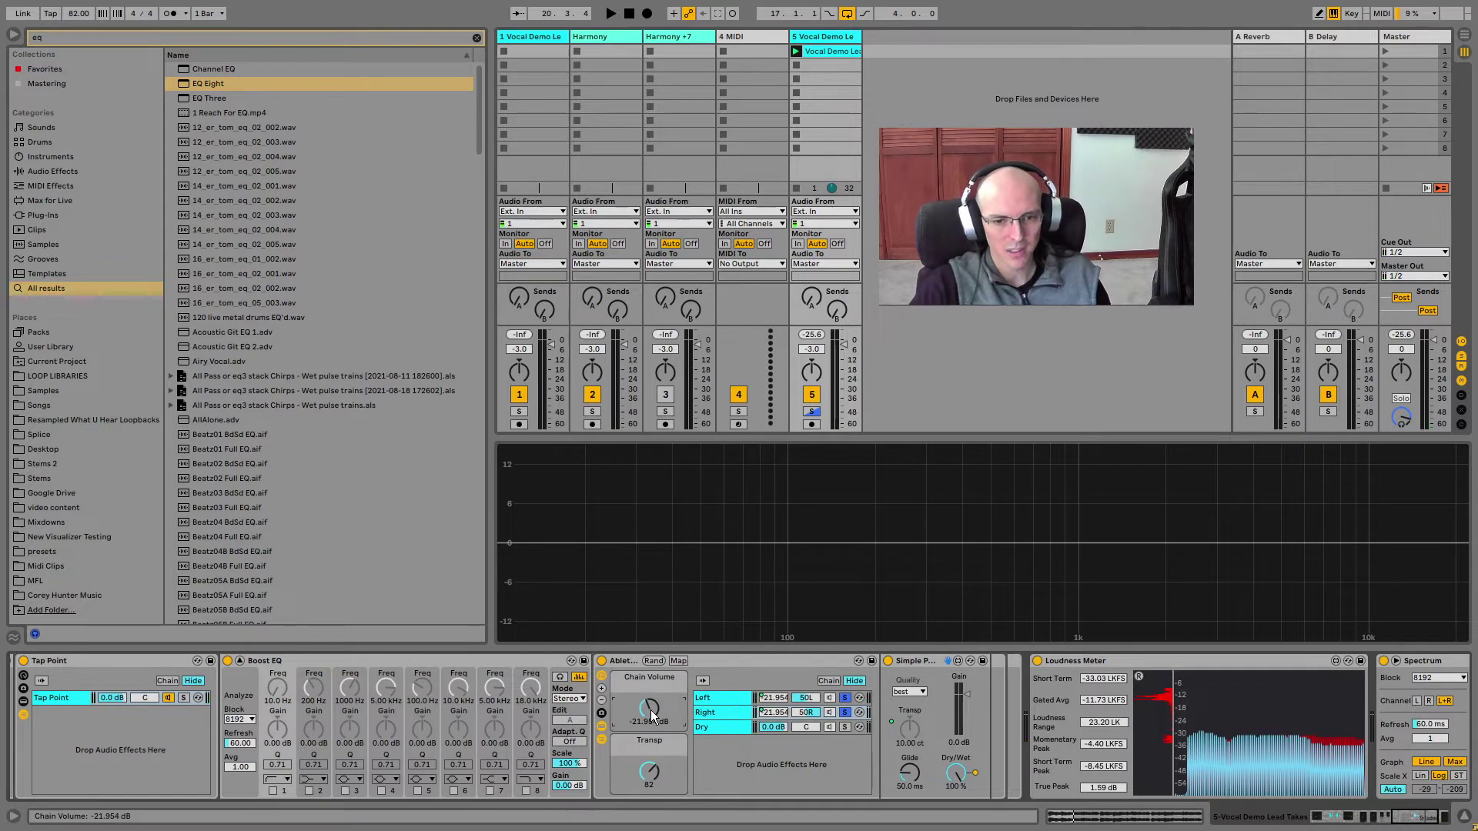
# - Try the widener's Transp macro at 41, set it to 81, and lower Chain Volume to -40.621 dB while playing the soloed chains
pyautogui.moveTo(650, 773); pyautogui.dragTo(650, 786)
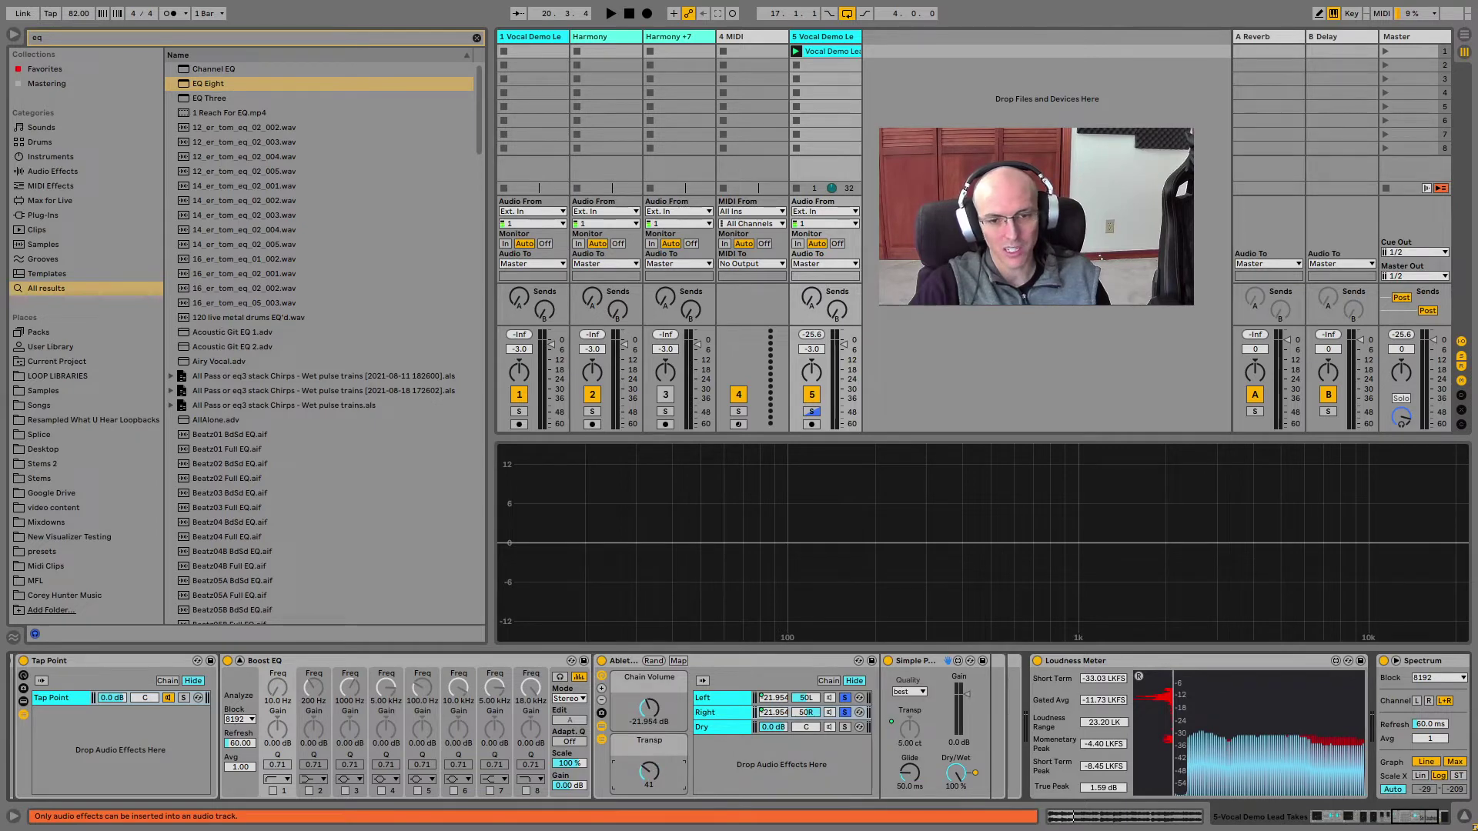
pyautogui.moveTo(649, 773); pyautogui.dragTo(650, 758)
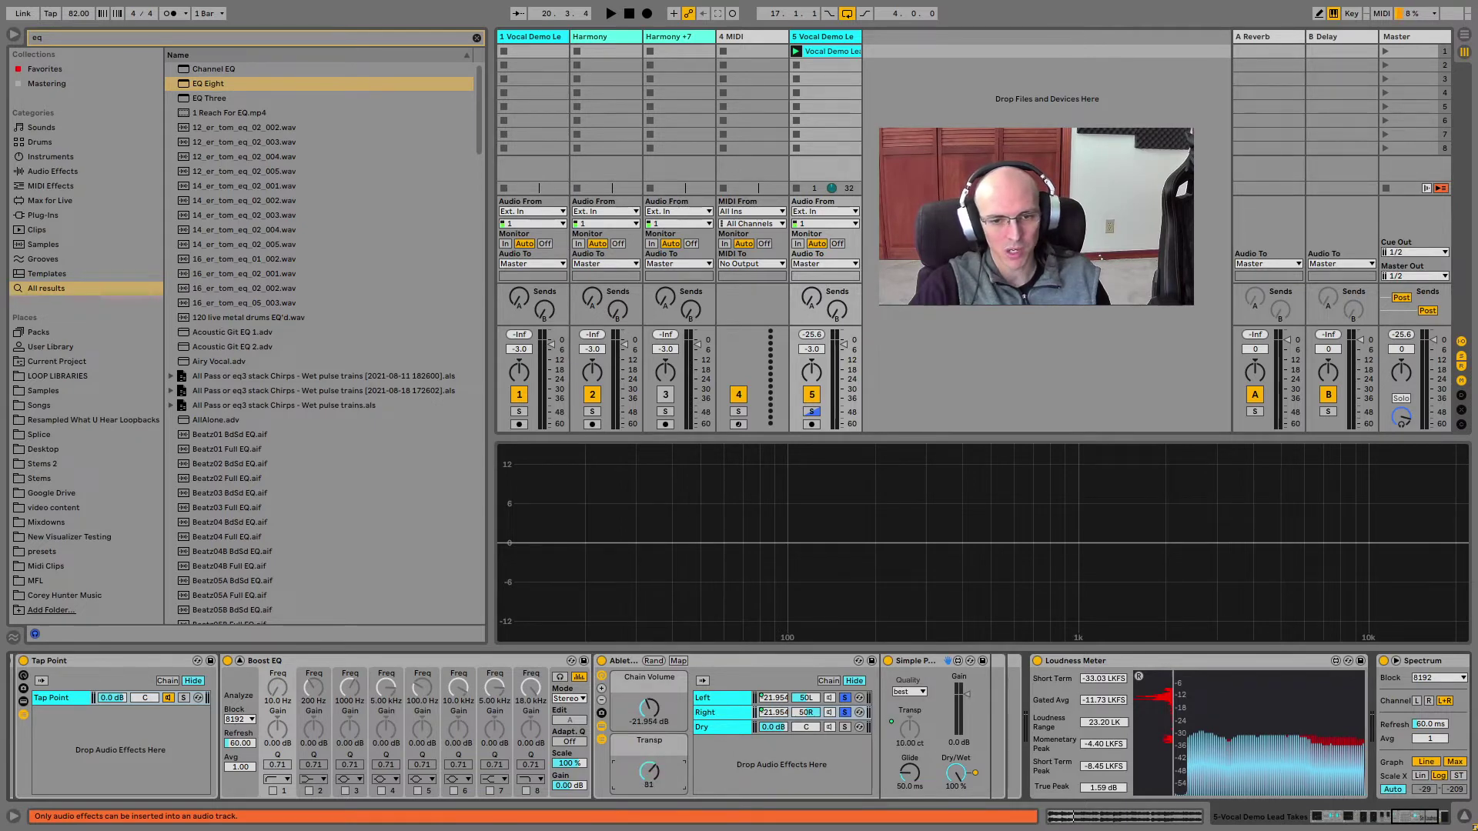
pyautogui.press('space')
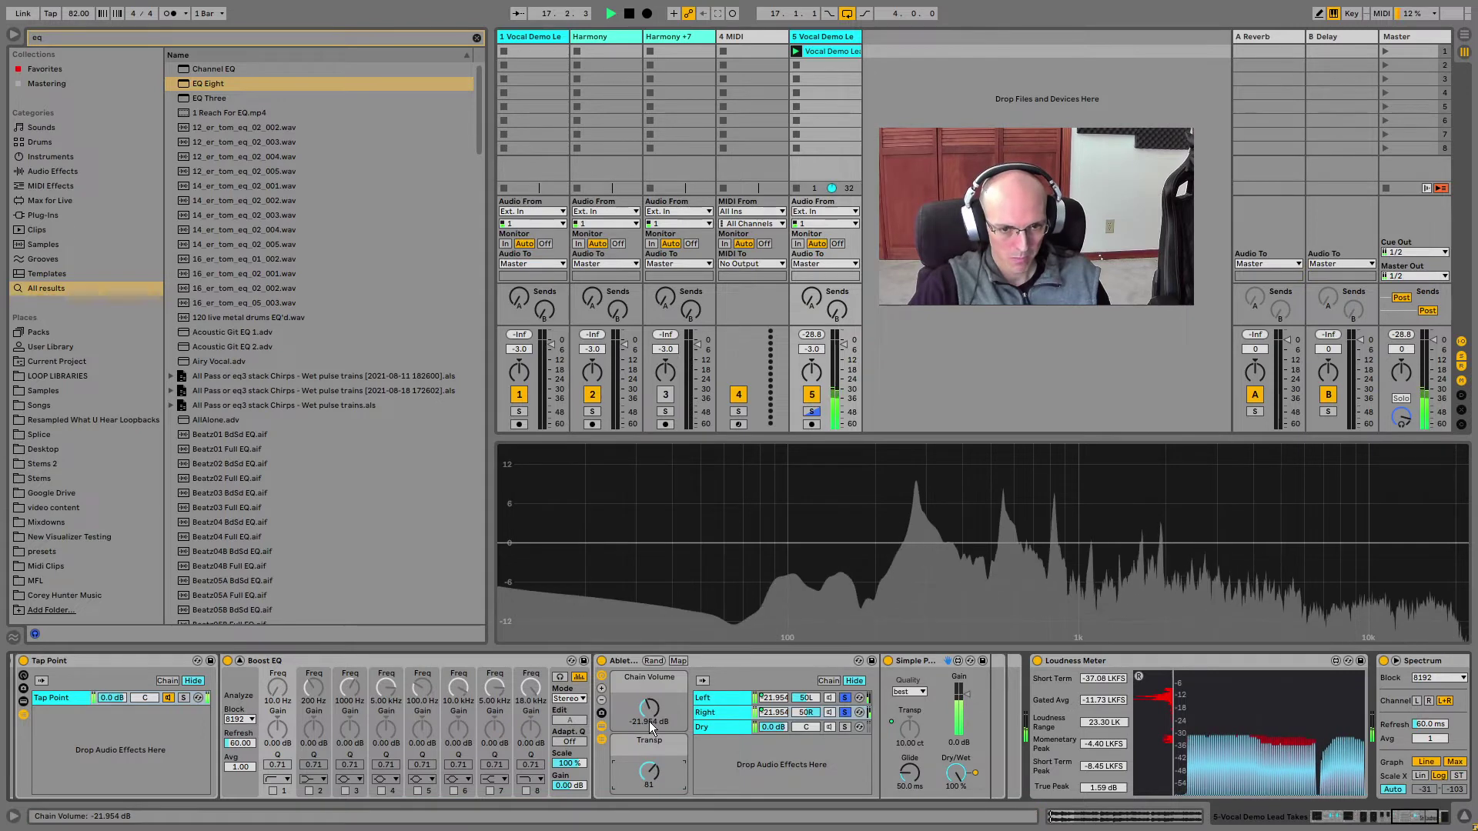
pyautogui.moveTo(658, 711); pyautogui.dragTo(658, 728)
pyautogui.press('space')
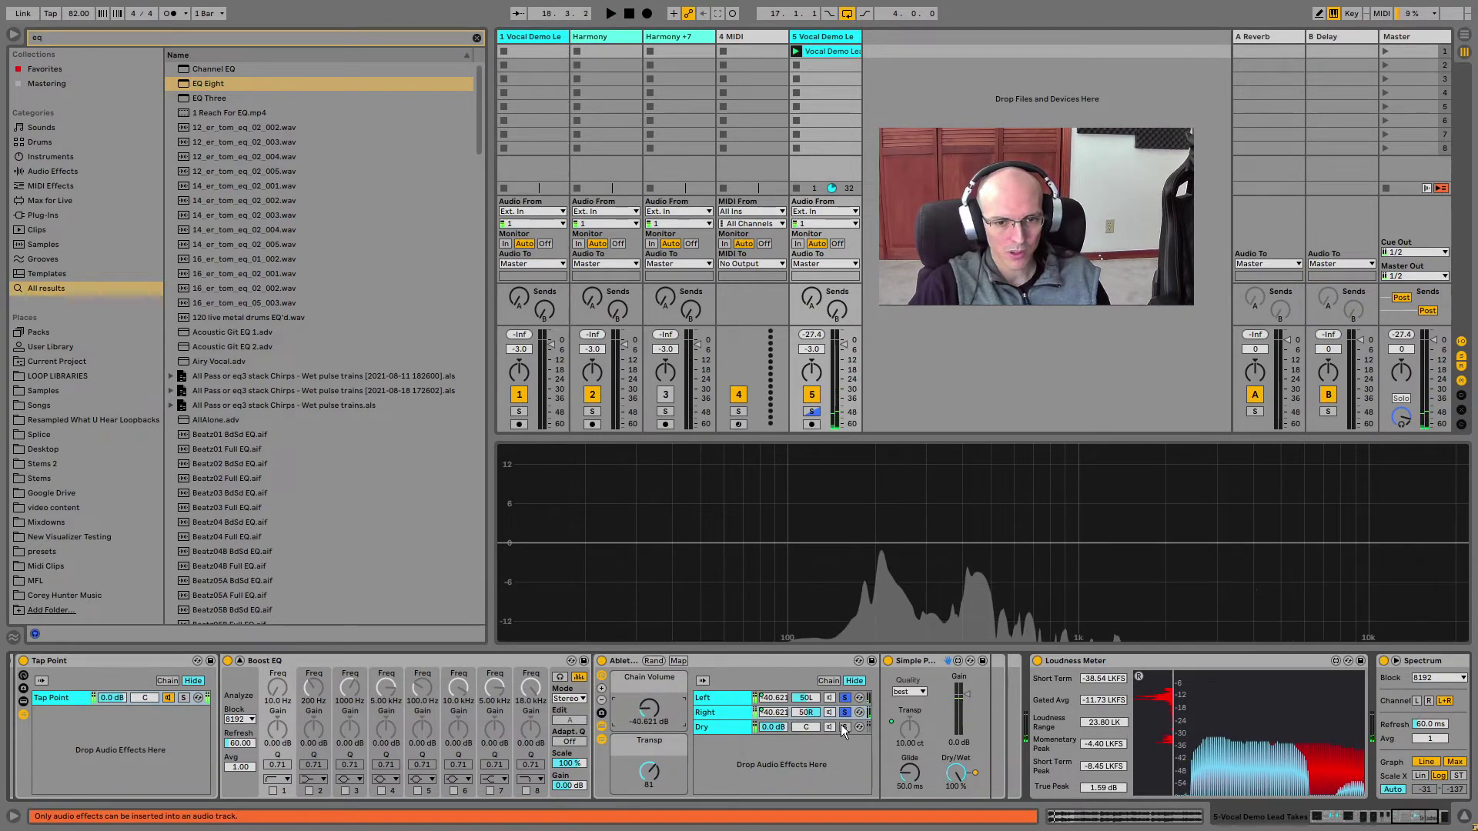
# - Clear the solos on the widener's chains and raise Chain Volume to -21.532 dB while playing the wet and dry signals together
pyautogui.click(843, 725)
pyautogui.click(844, 726)
pyautogui.press('space')
pyautogui.moveTo(663, 716); pyautogui.dragTo(663, 699)
pyautogui.press('space')
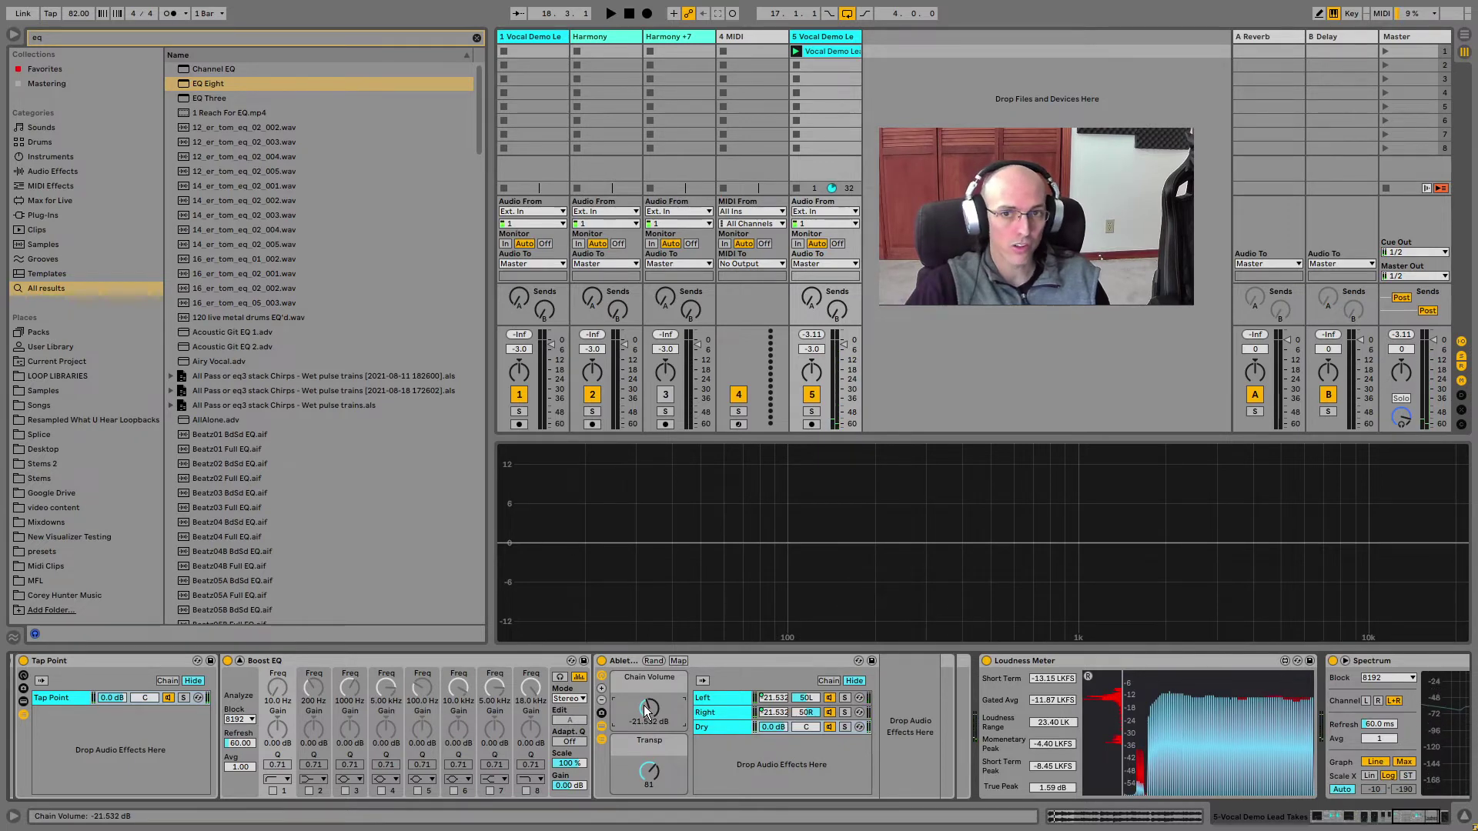
# - Audition the widener's Chain Volume at -3.0 dB, lower it to -14.473 dB during playback, and bypass the rack for comparison
pyautogui.press('space')
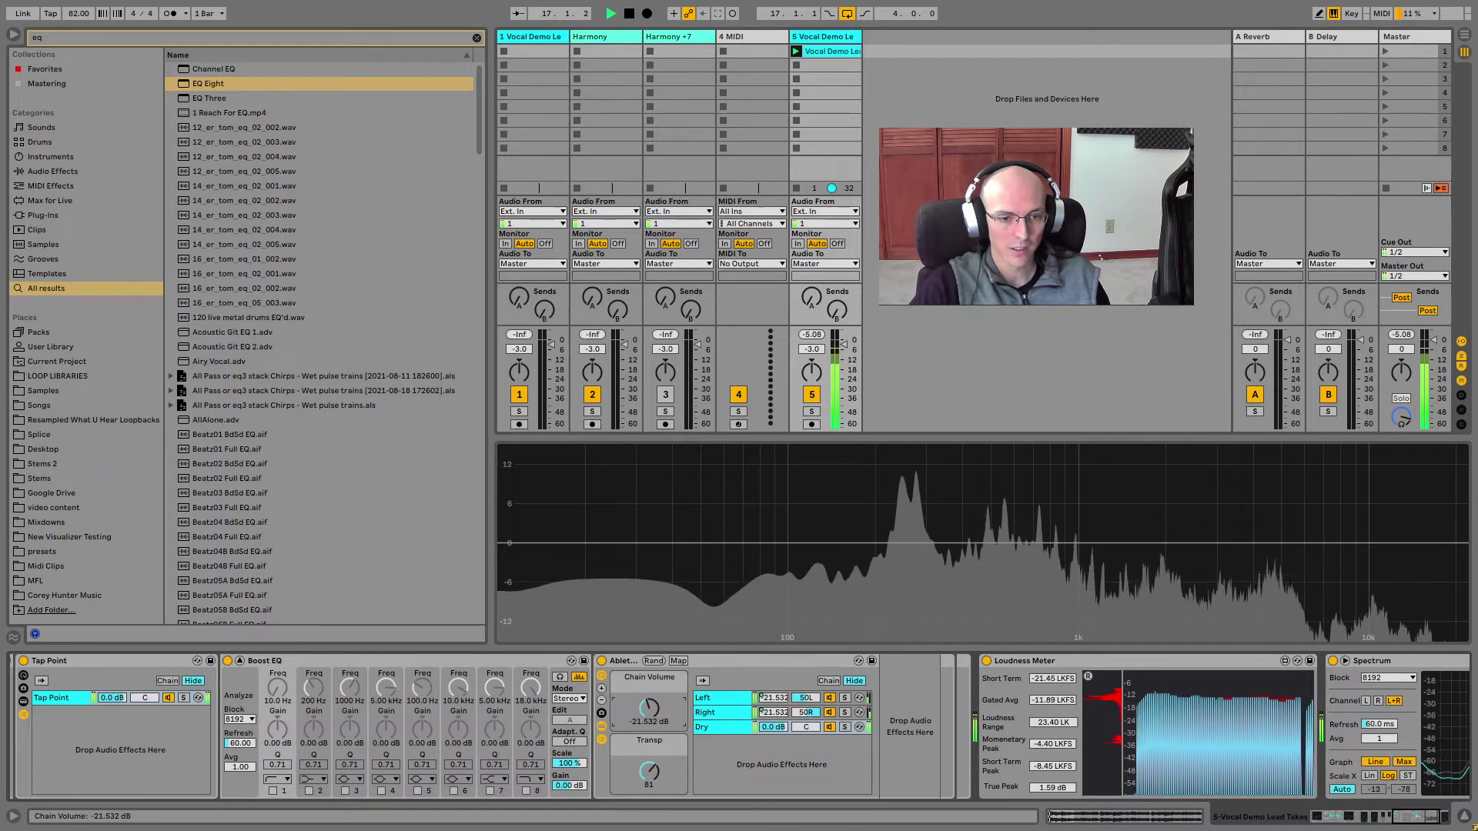
pyautogui.moveTo(644, 706); pyautogui.dragTo(654, 639)
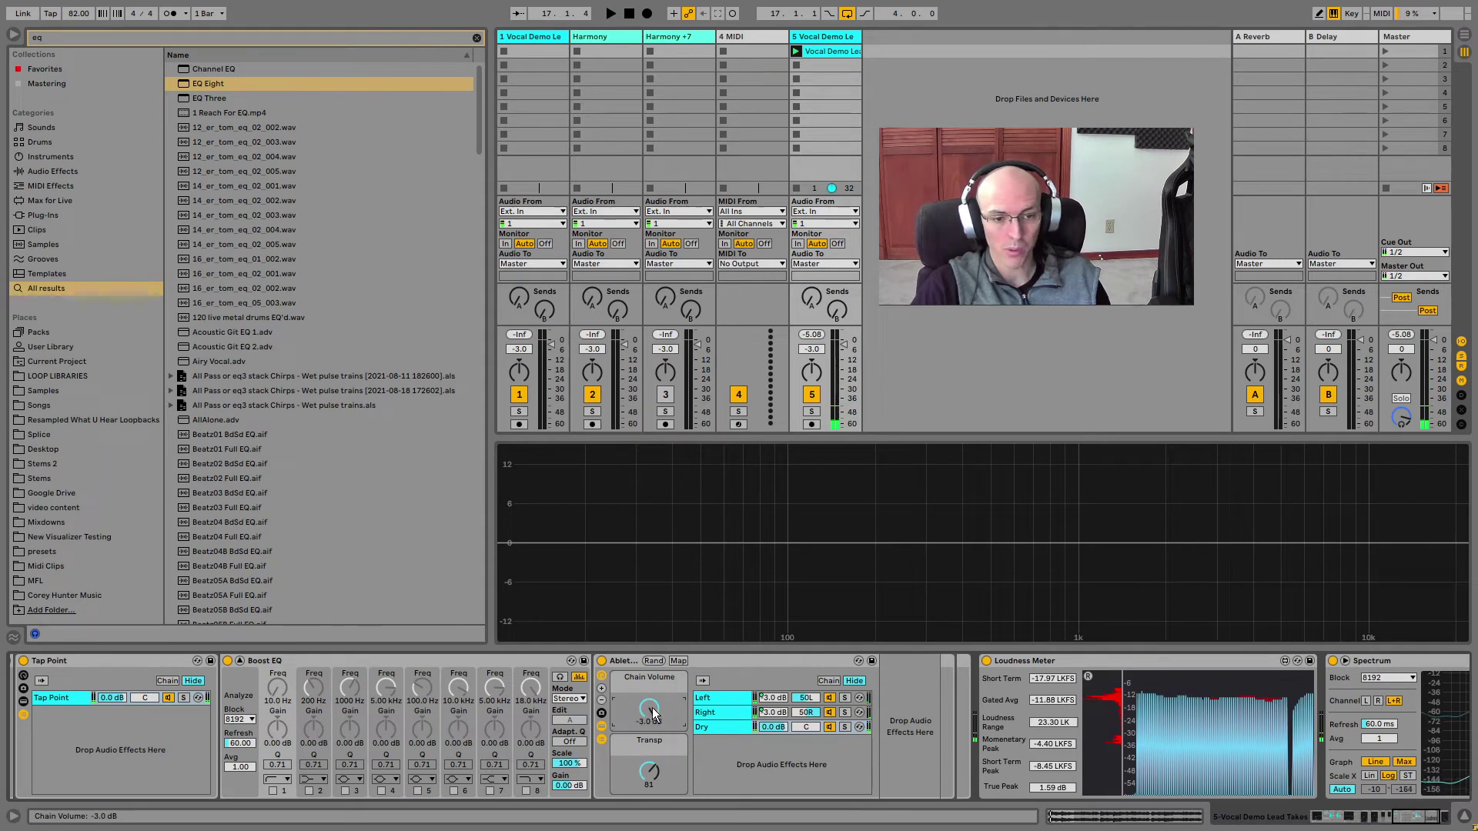
pyautogui.press('space')
pyautogui.moveTo(657, 712); pyautogui.dragTo(657, 746)
pyautogui.click(603, 660)
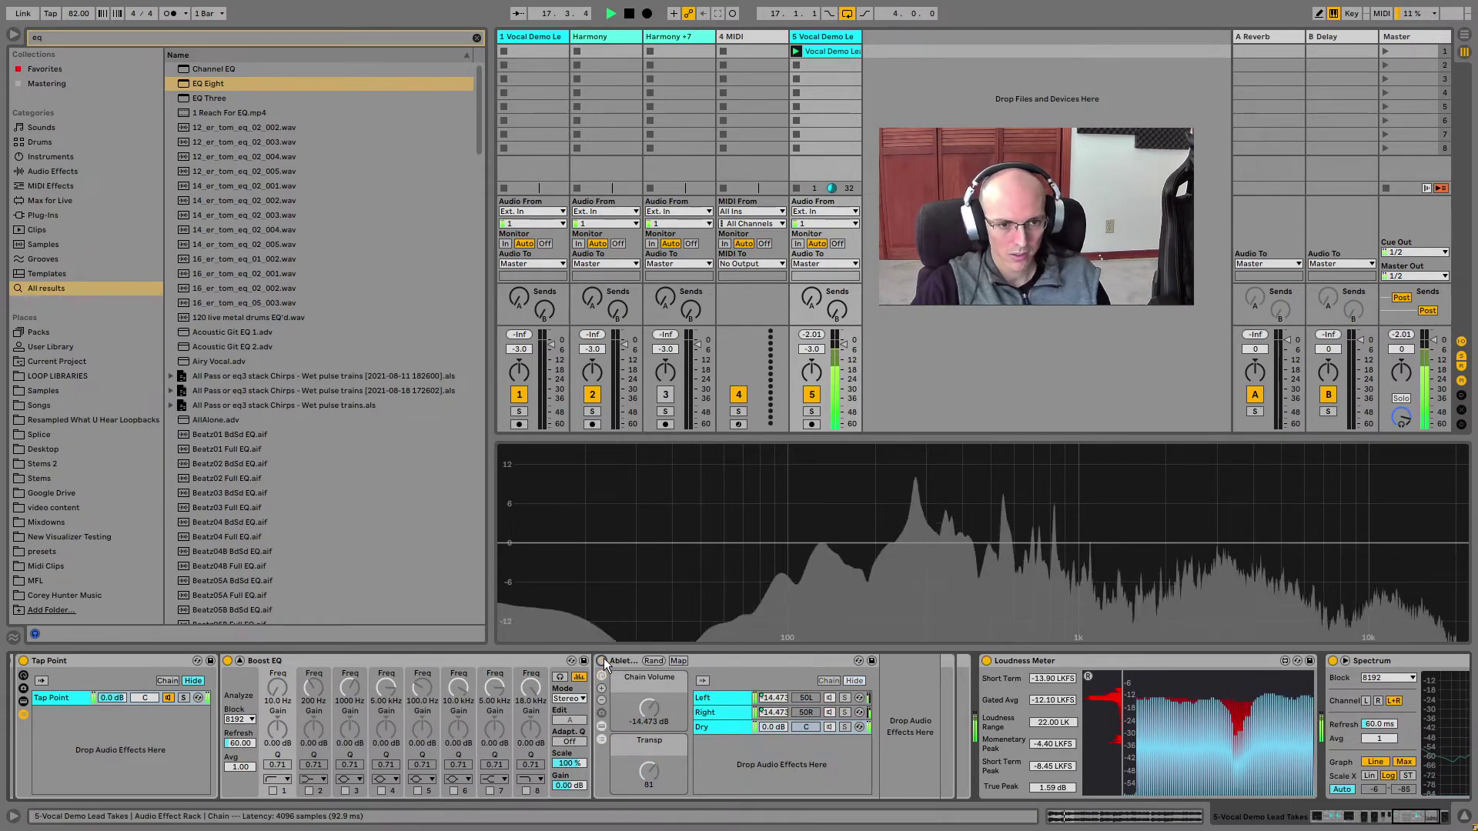
# - Re-enable the widener rack, lower its Chain Volume to -16.18 dB during playback, and compare with the rack bypassed
pyautogui.click(603, 660)
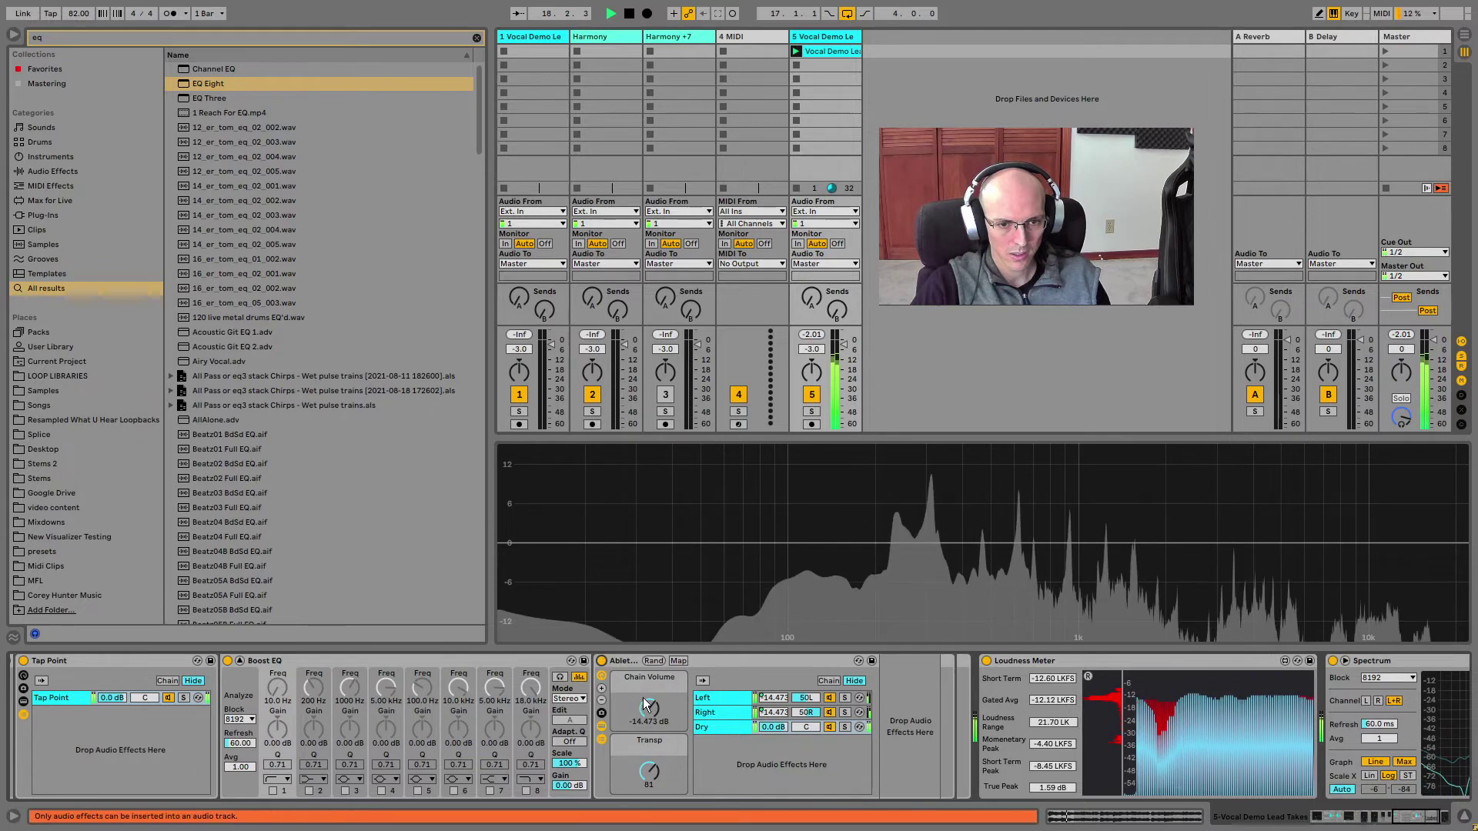
pyautogui.moveTo(649, 708); pyautogui.dragTo(649, 714)
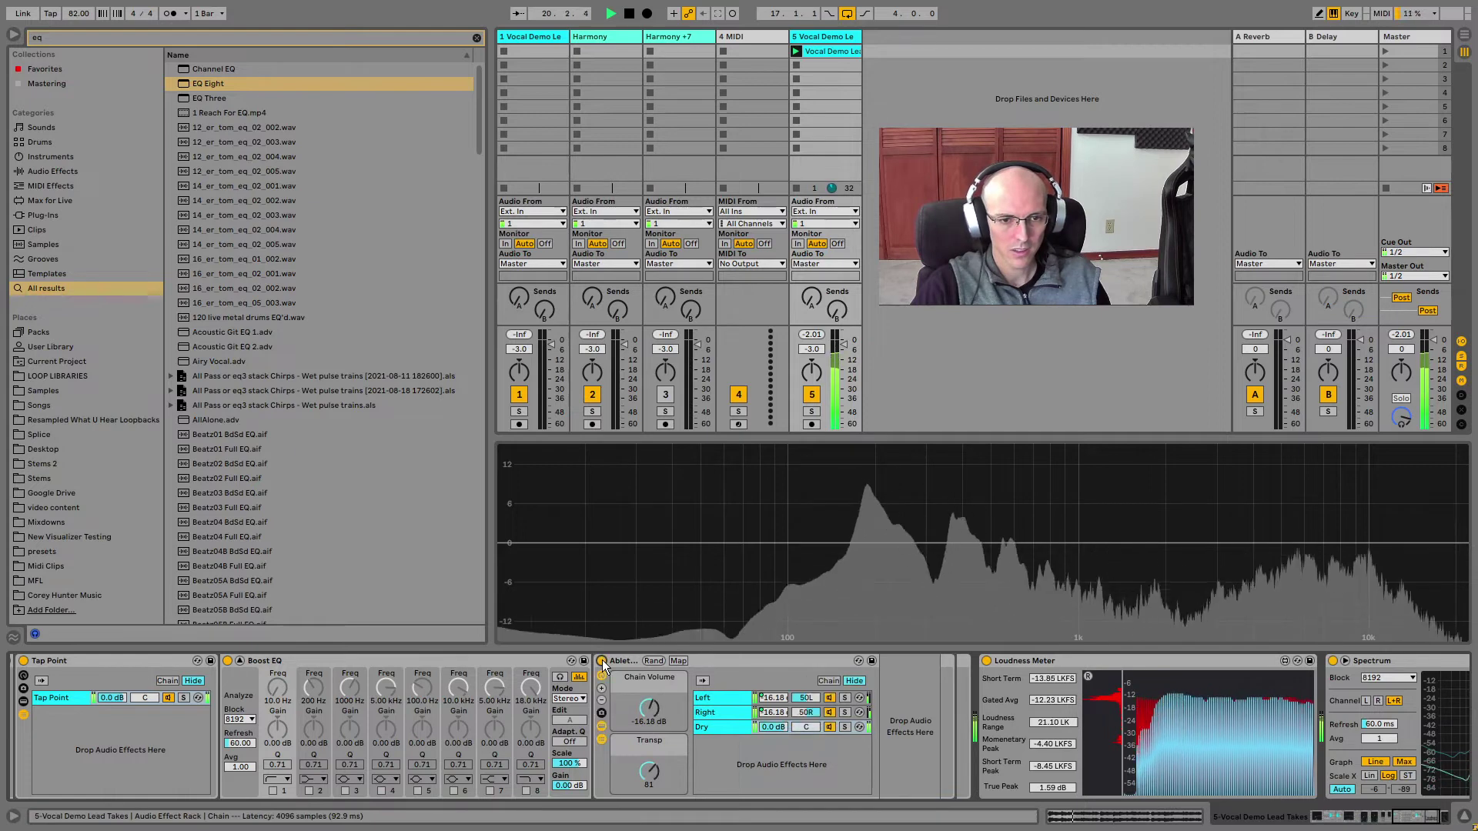
pyautogui.moveTo(603, 660); pyautogui.dragTo(621, 668)
pyautogui.press('space')
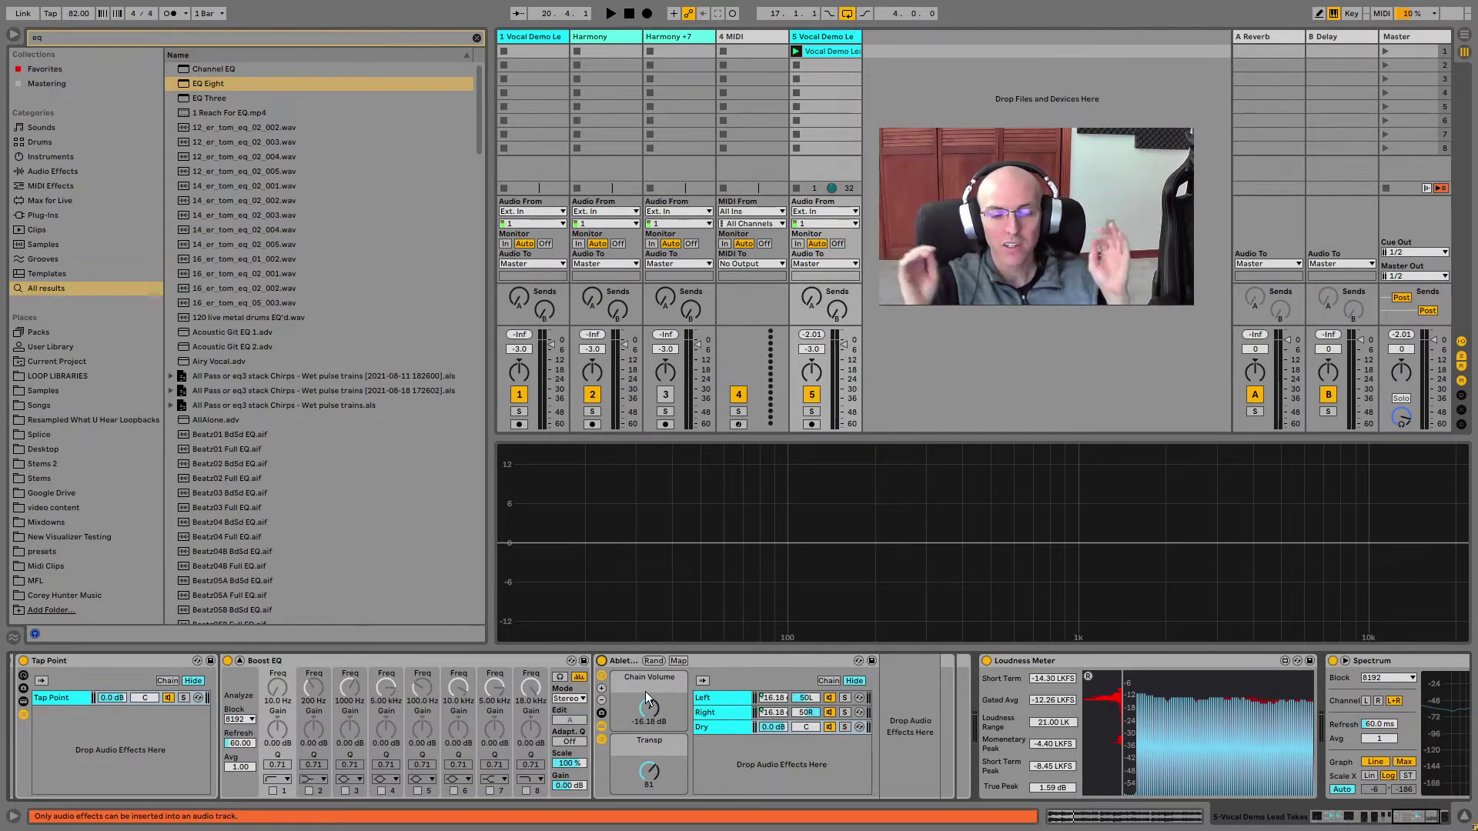
# - Copy the Vox 1/8th LP Delay rack from the reference vocal track and paste it after the widener on track 5
pyautogui.click(742, 666)
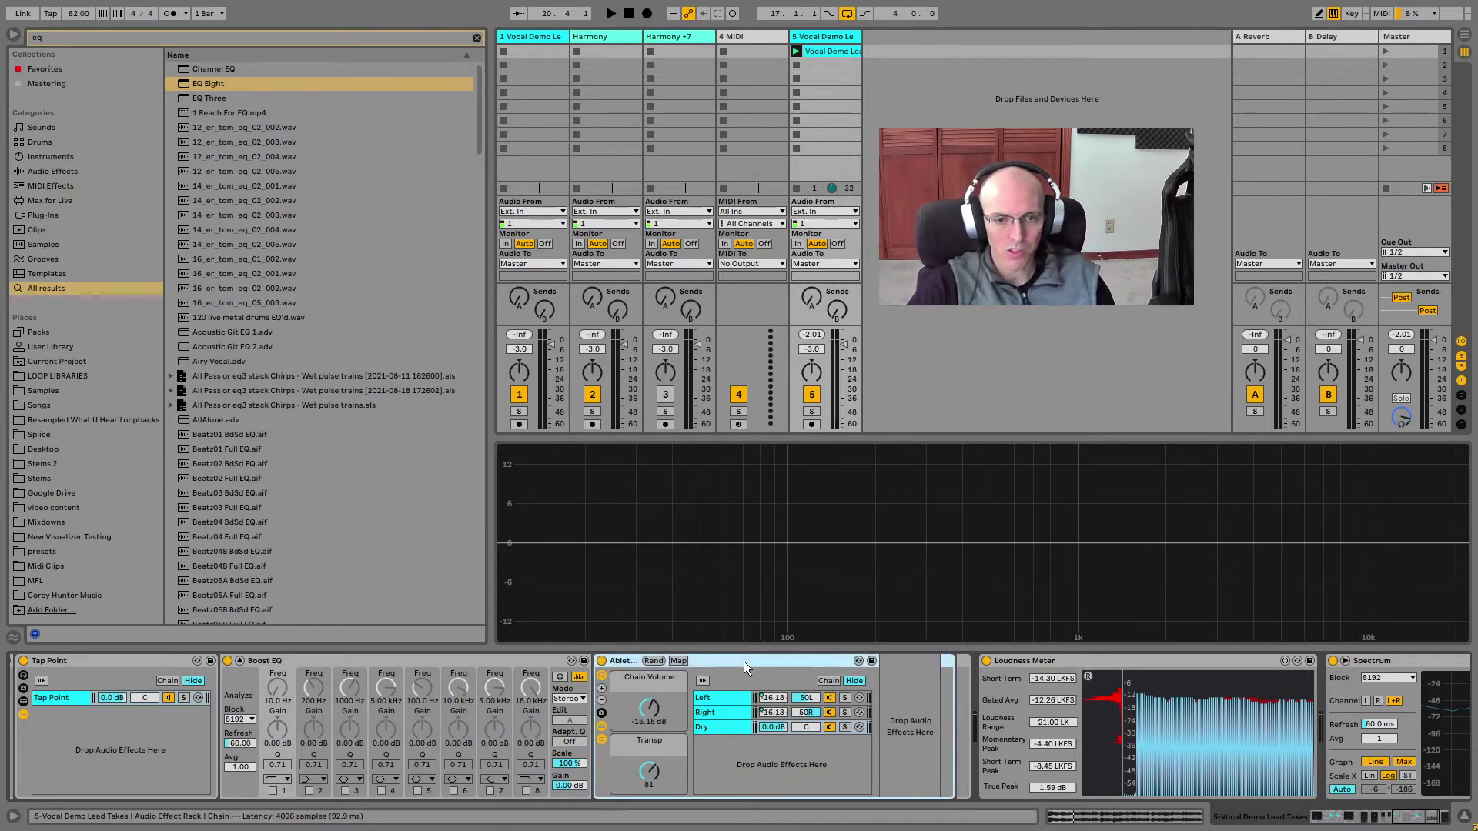
pyautogui.click(1397, 818)
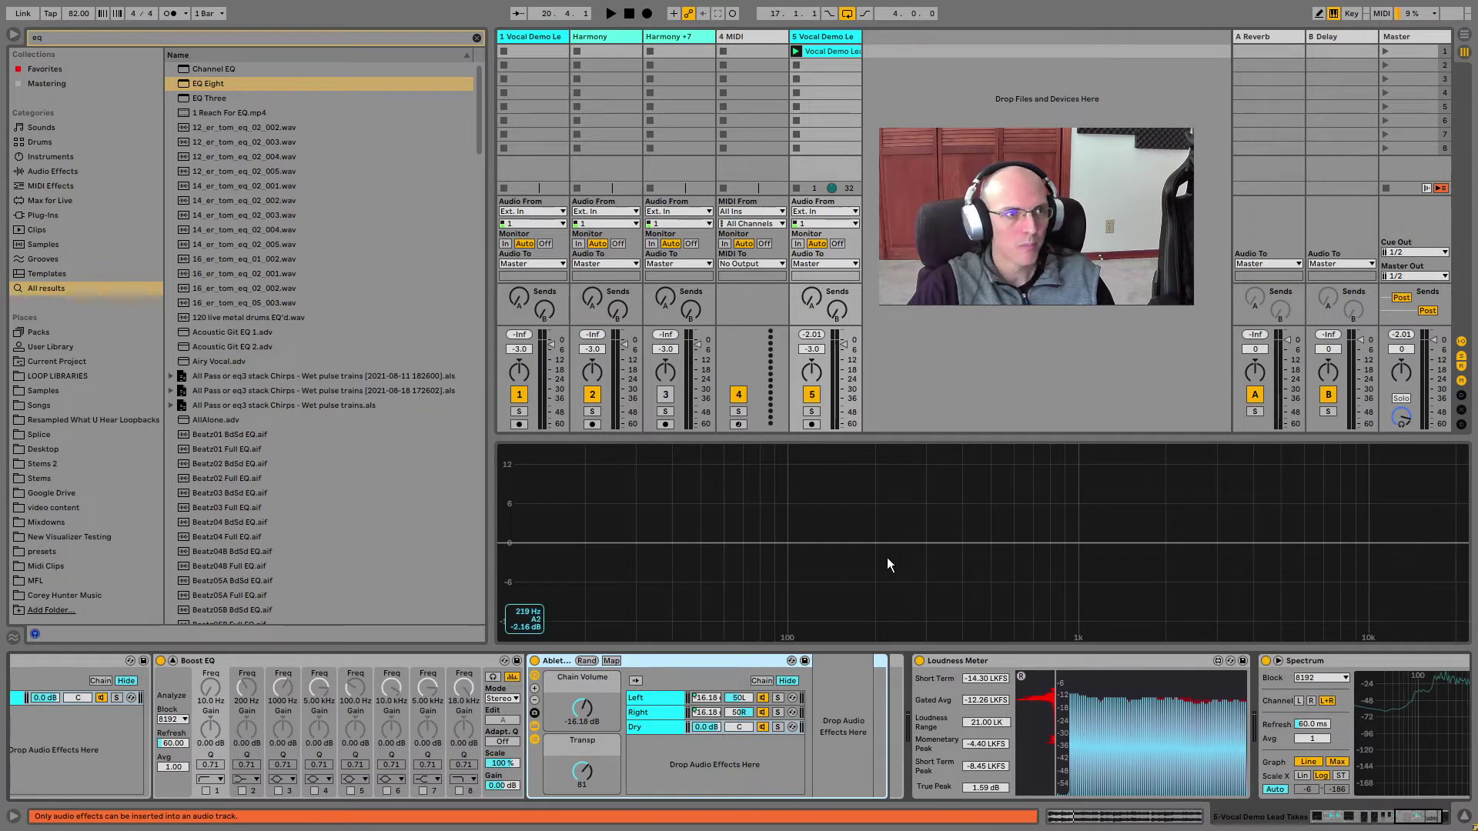
pyautogui.click(515, 47)
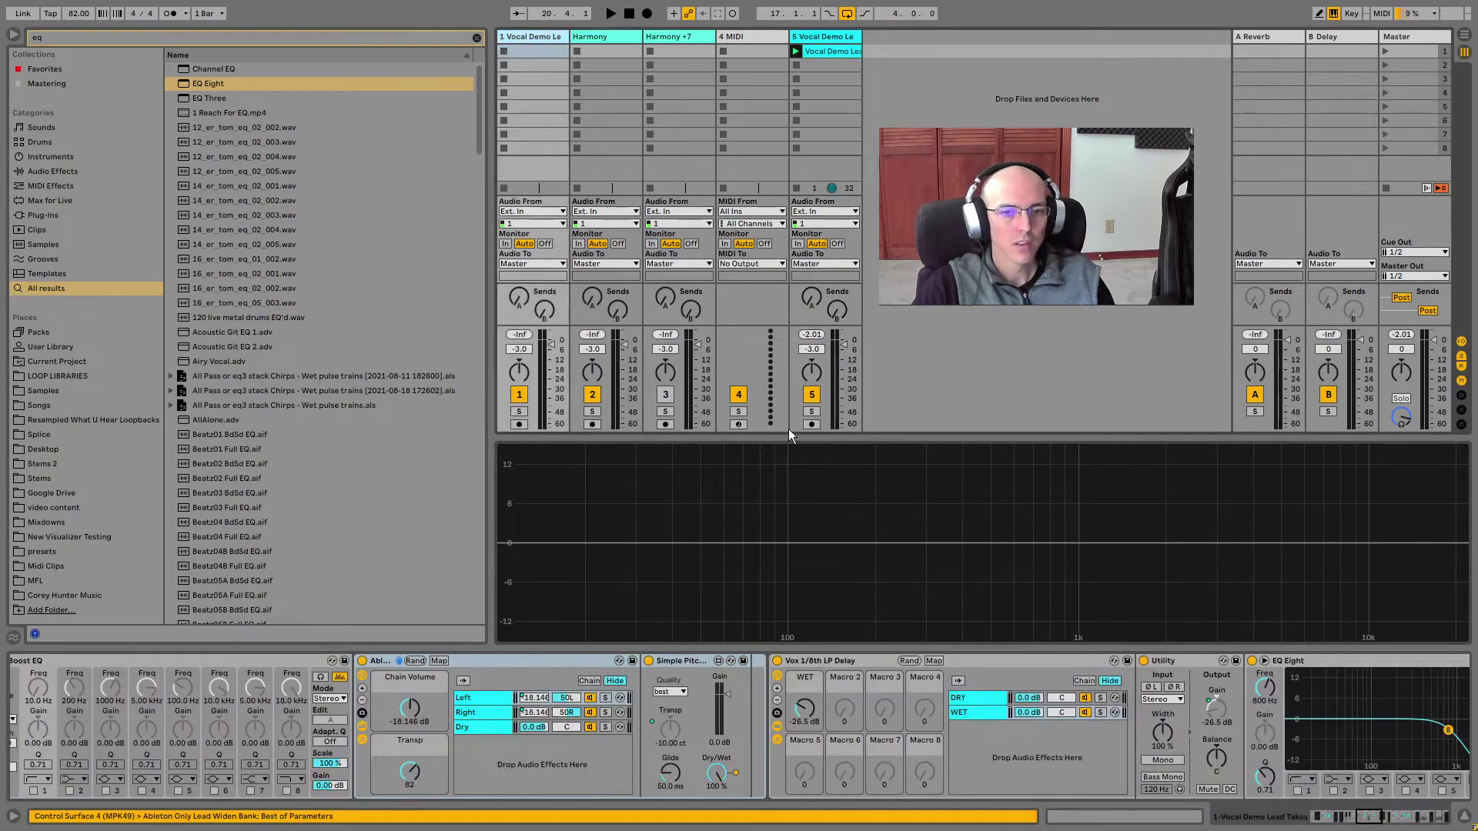
pyautogui.click(836, 660)
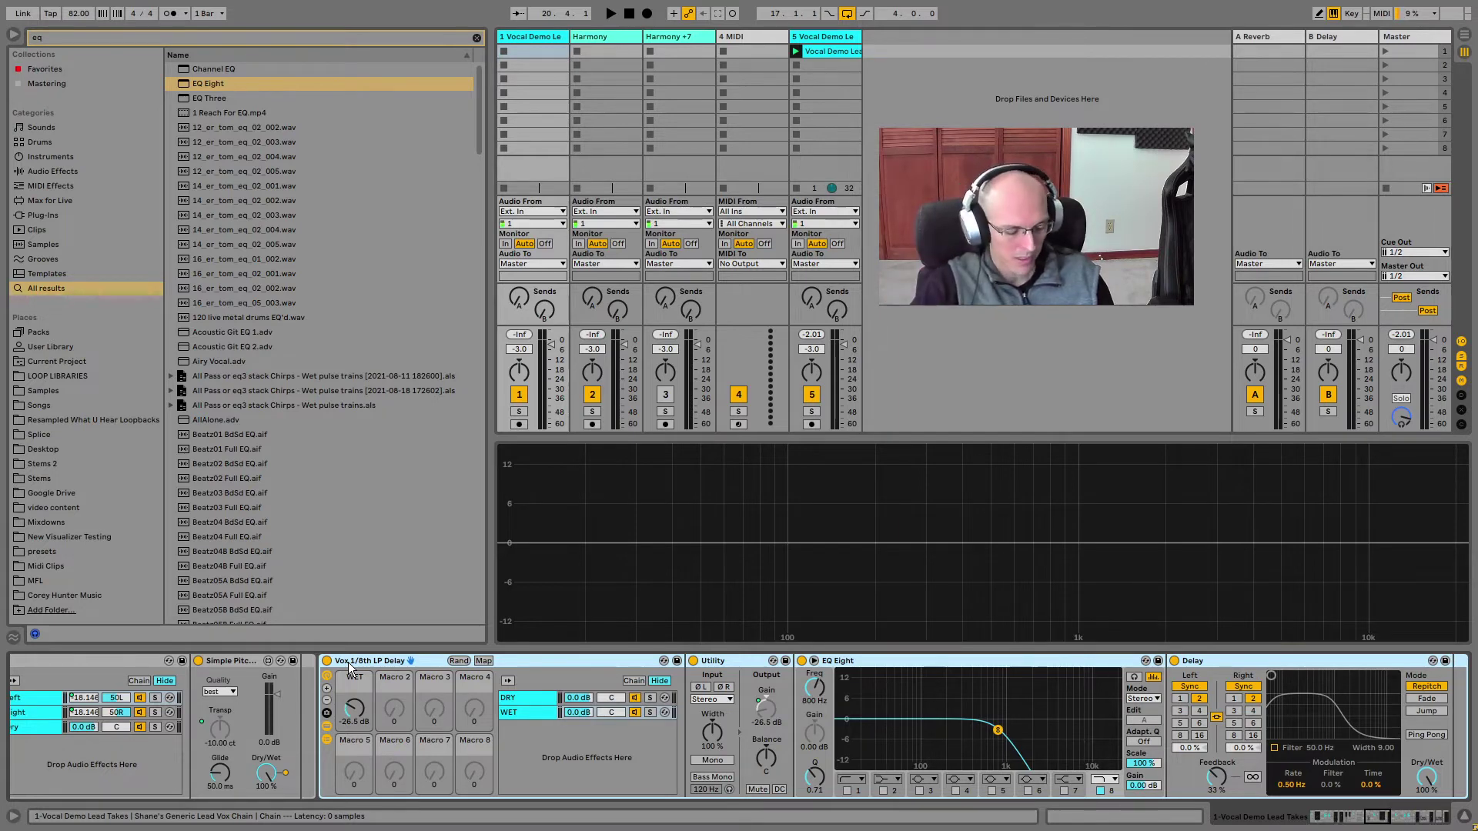
pyautogui.click(830, 37)
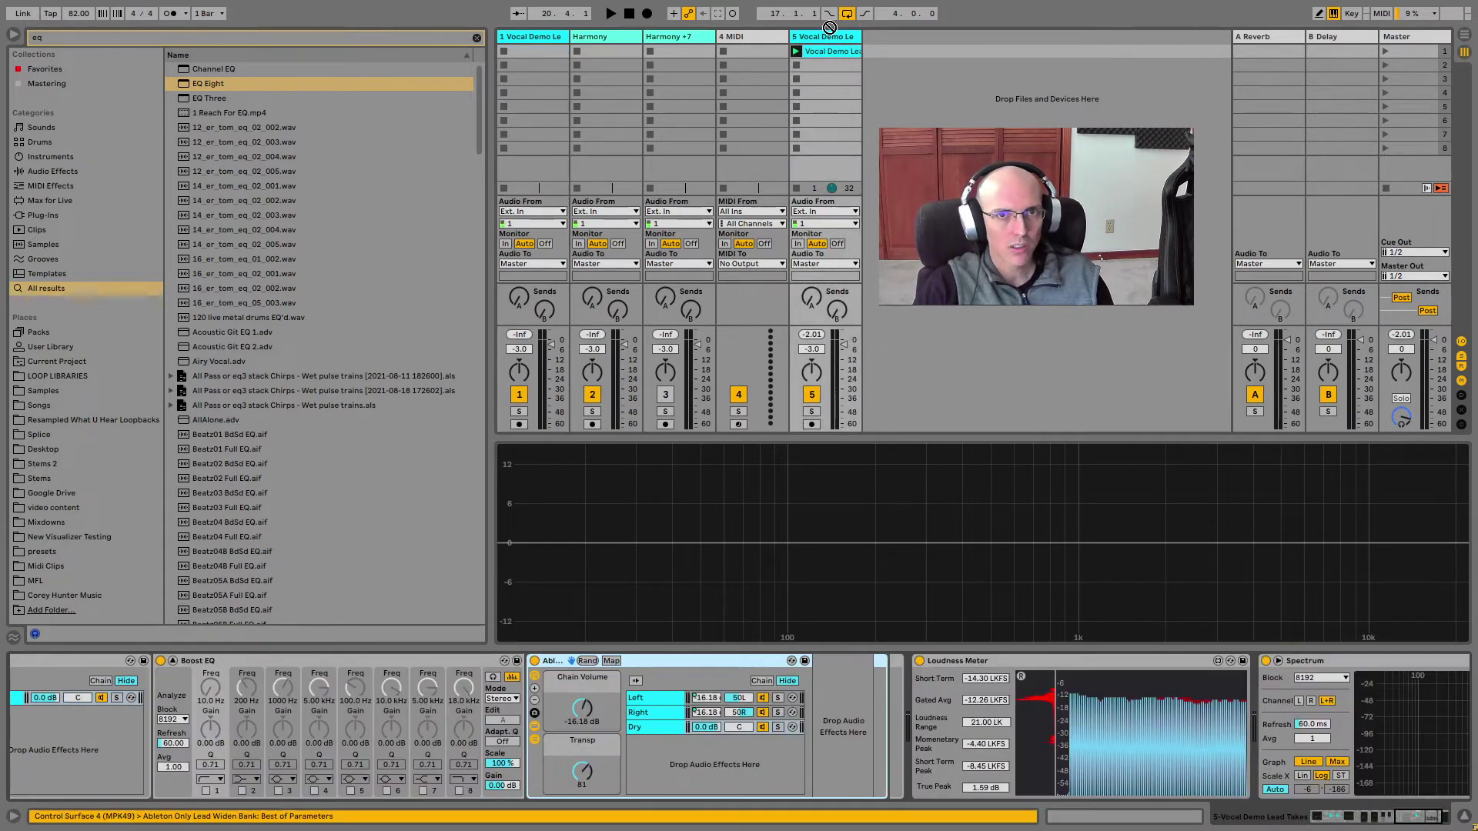
pyautogui.moveTo(876, 631); pyautogui.dragTo(888, 701)
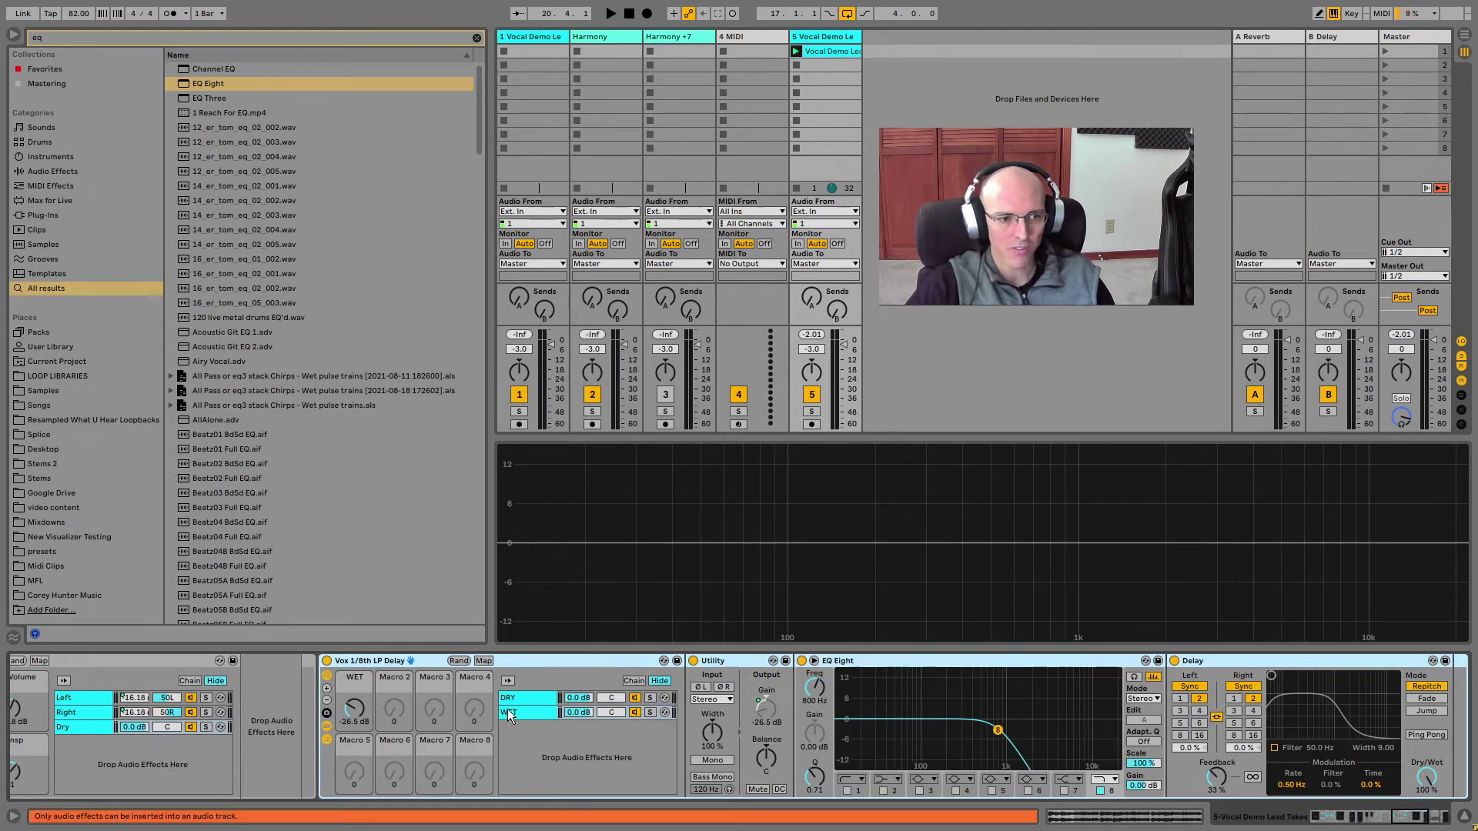
# - Turn the delay rack's WET macro down to -inf dB and solo its WET chain
pyautogui.moveTo(349, 704)
pyautogui.mouseDown()
pyautogui.moveTo(349, 742)
pyautogui.moveTo(349, 704)
pyautogui.mouseUp()
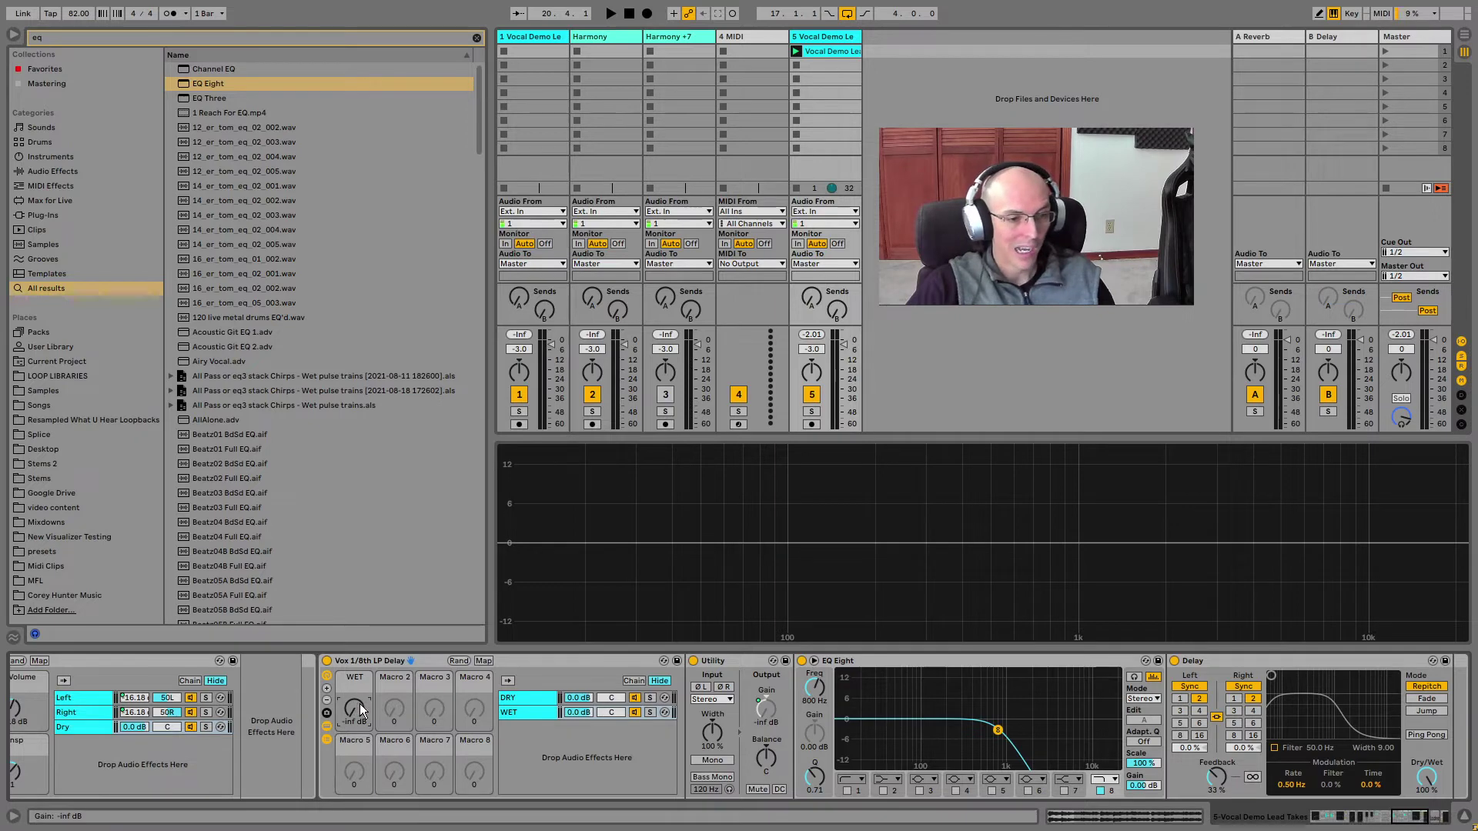
pyautogui.moveTo(359, 703)
pyautogui.mouseDown()
pyautogui.moveTo(358, 685)
pyautogui.moveTo(359, 705)
pyautogui.mouseUp()
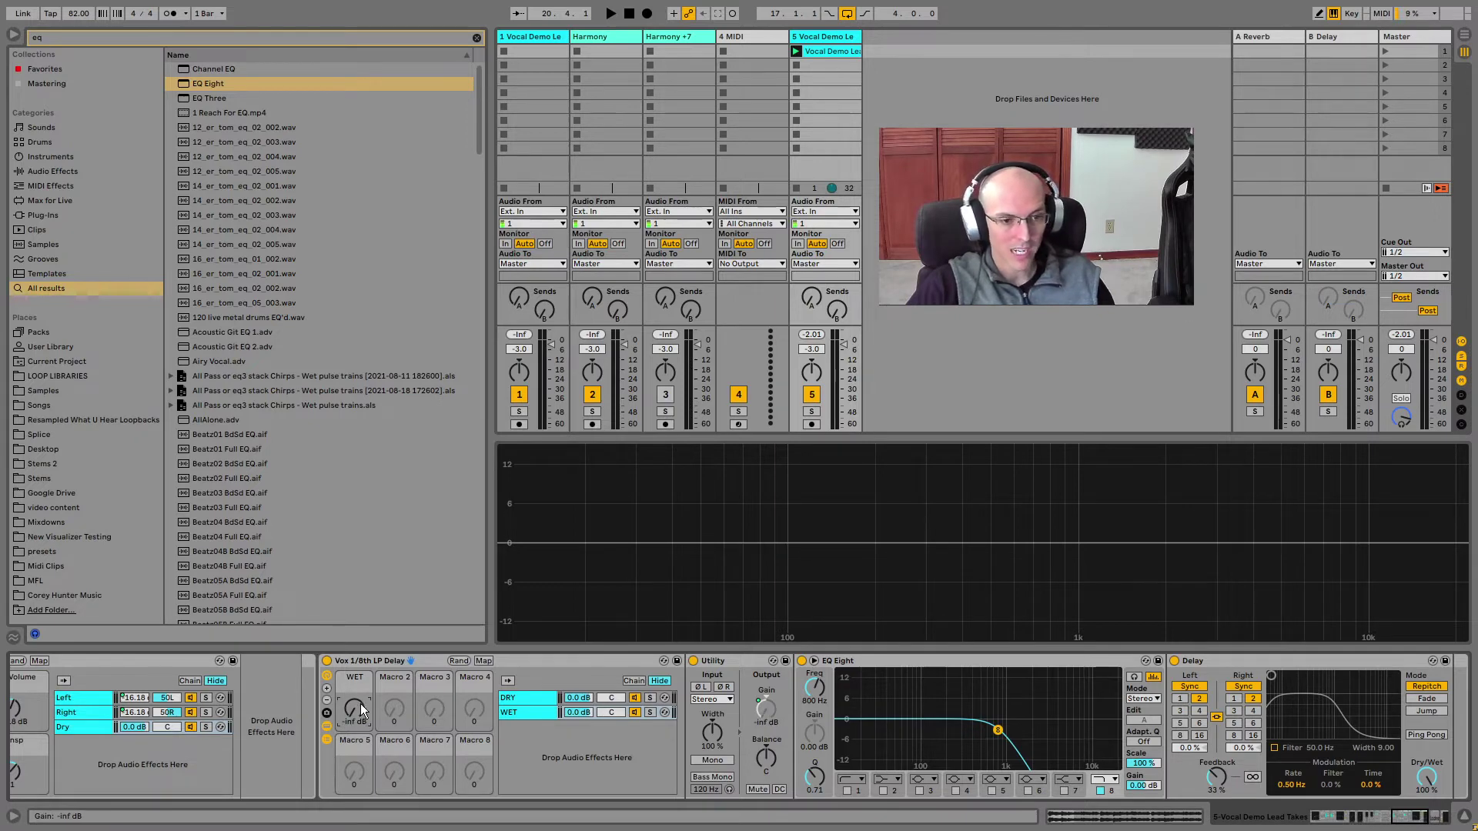
pyautogui.click(649, 713)
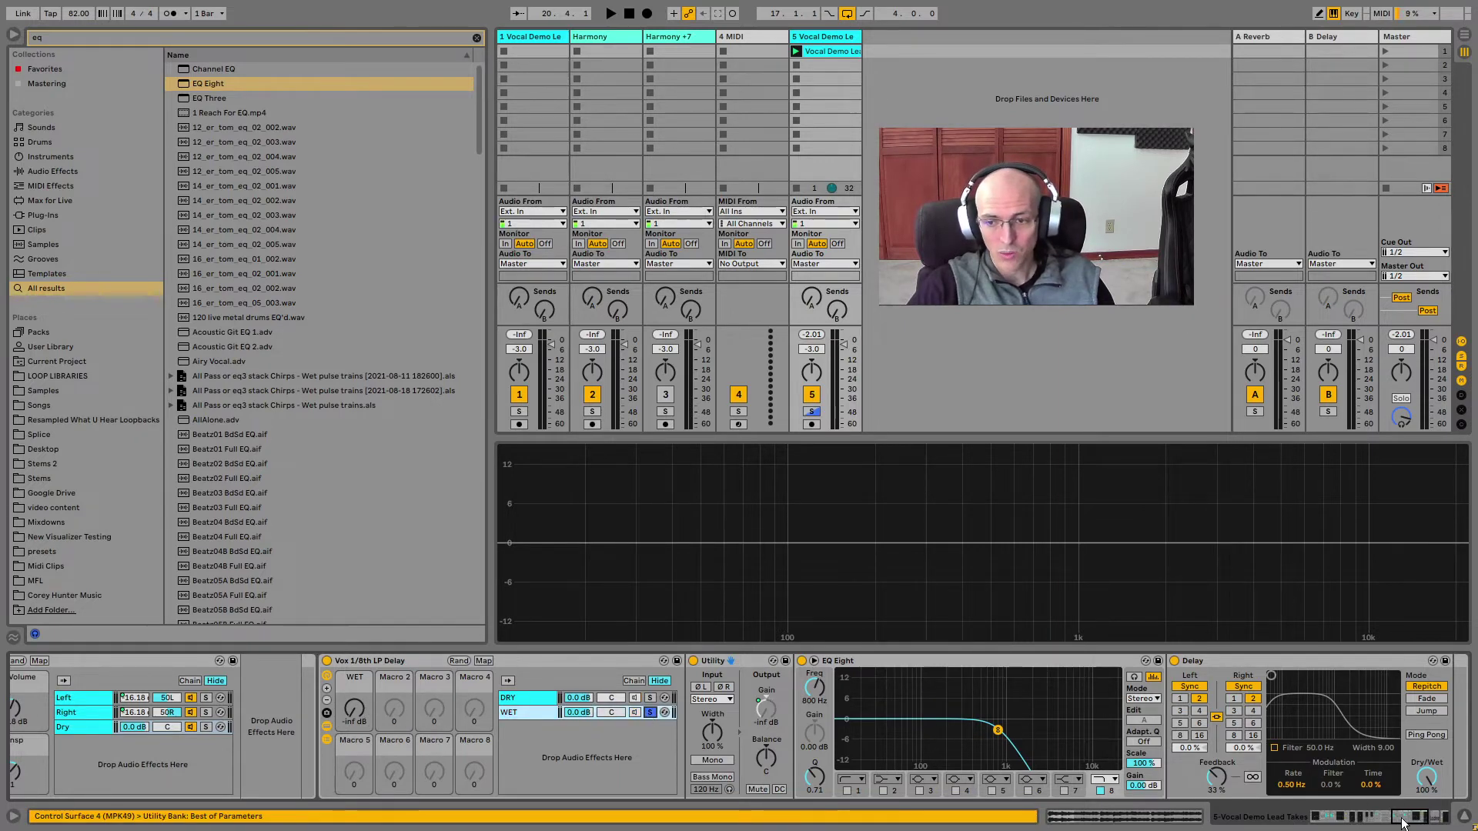
# - Try the delay rack's WET macro at -19.7 dB and -20.0 dB, and inspect its Utility, EQ Eight and Delay devices
pyautogui.scroll(3, 787, 703)
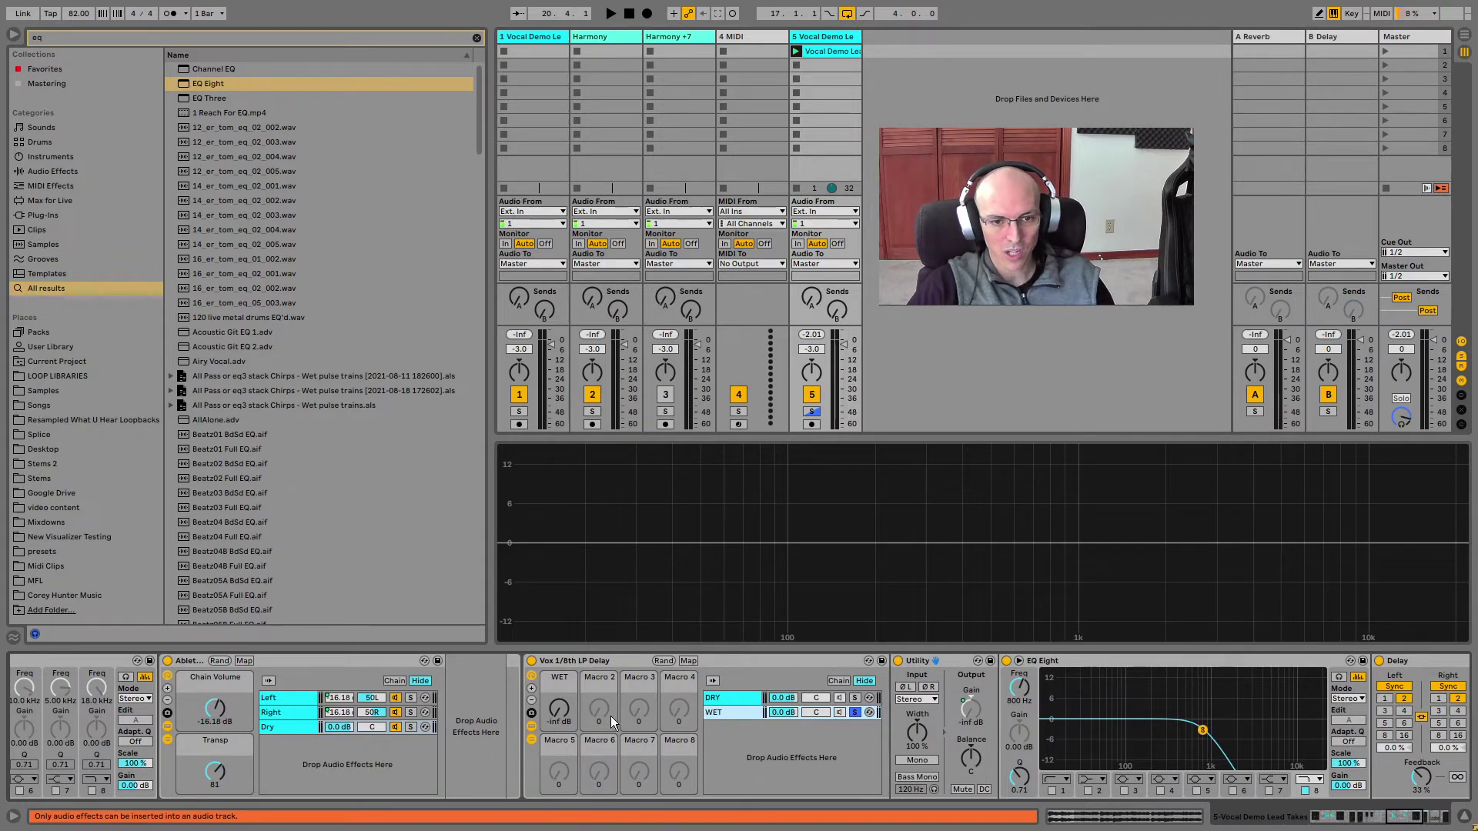
pyautogui.moveTo(558, 710); pyautogui.dragTo(558, 696)
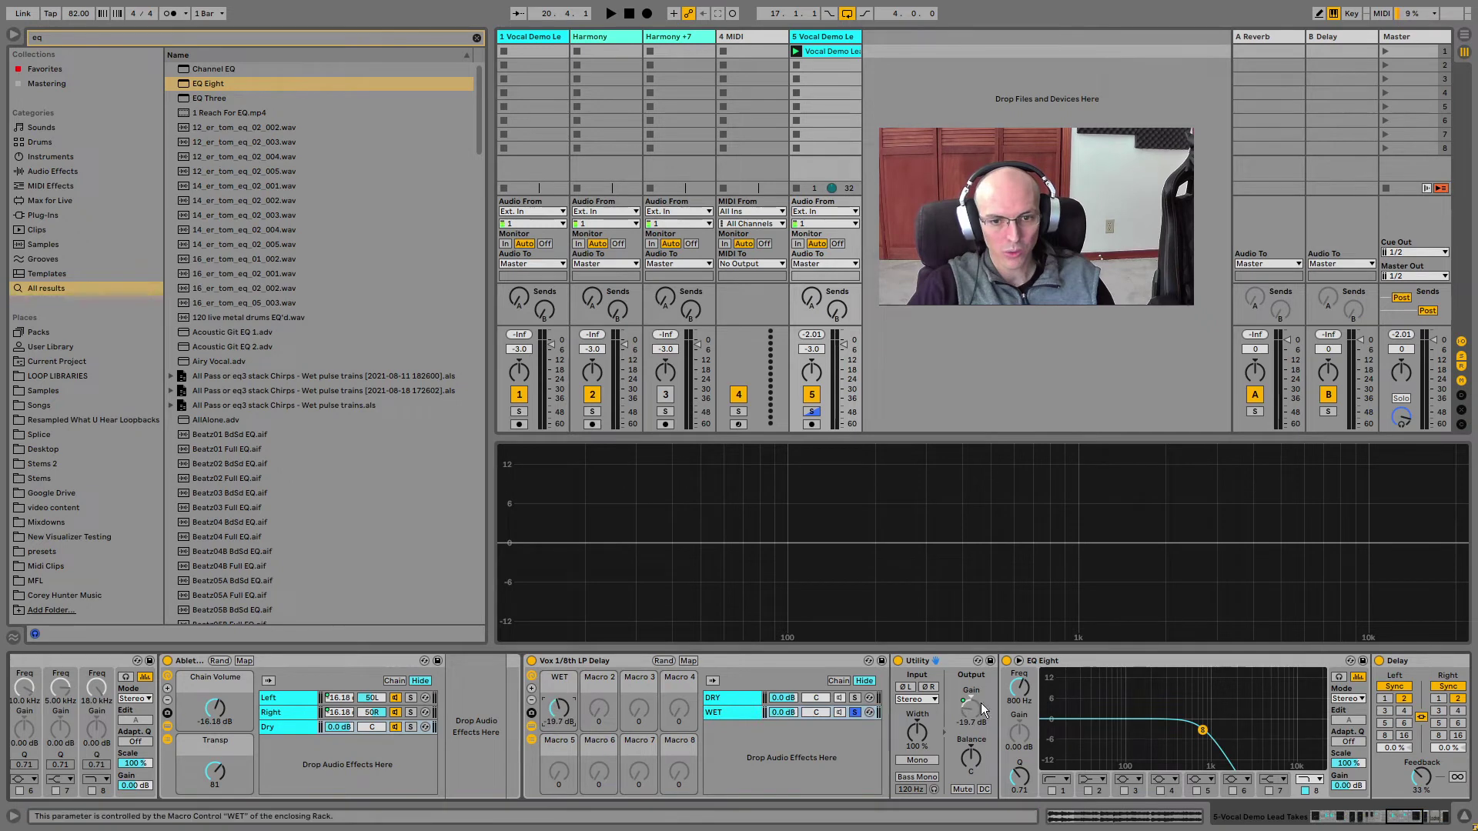
pyautogui.click(1400, 819)
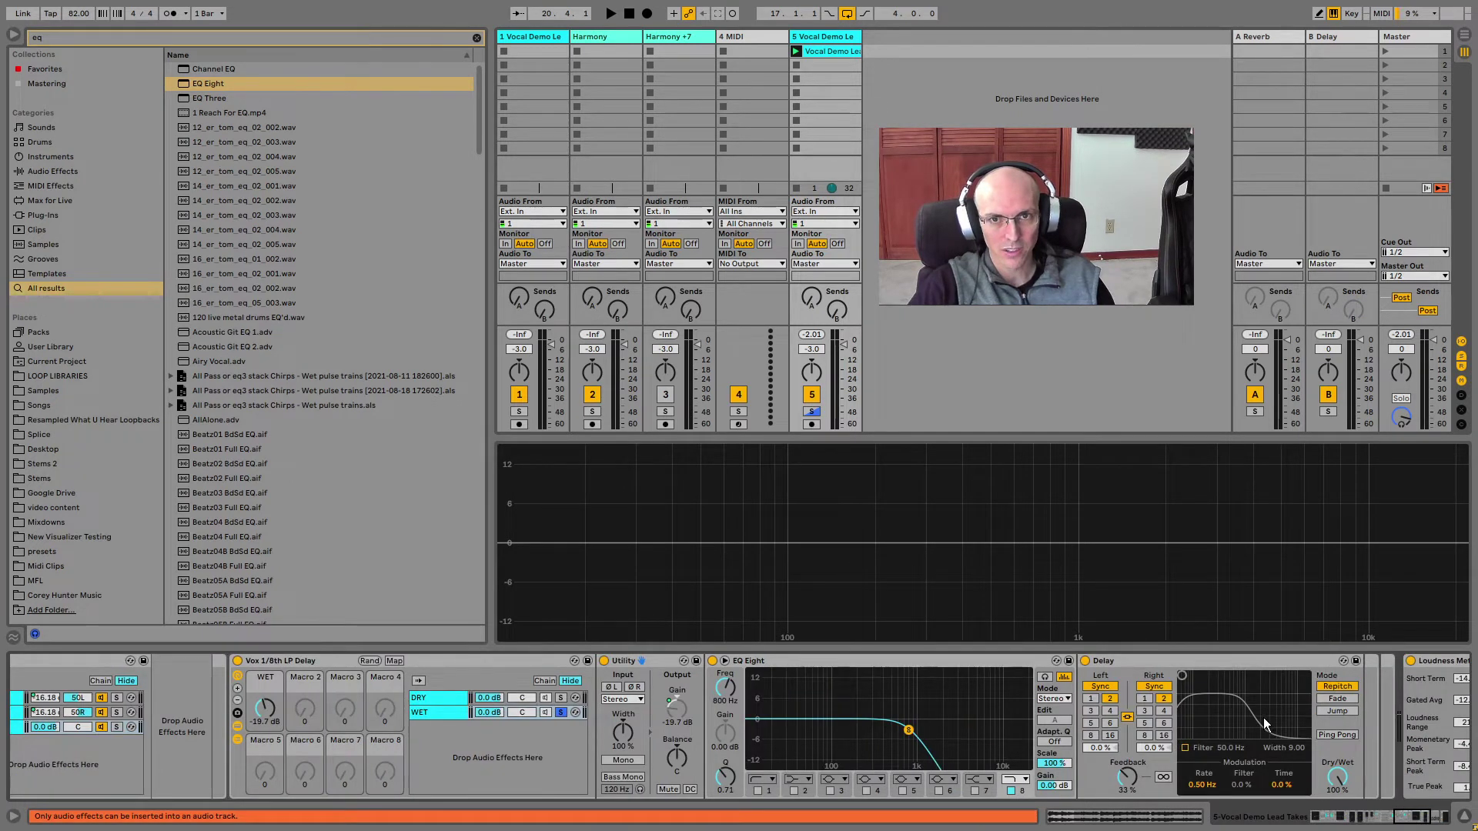
pyautogui.click(1412, 819)
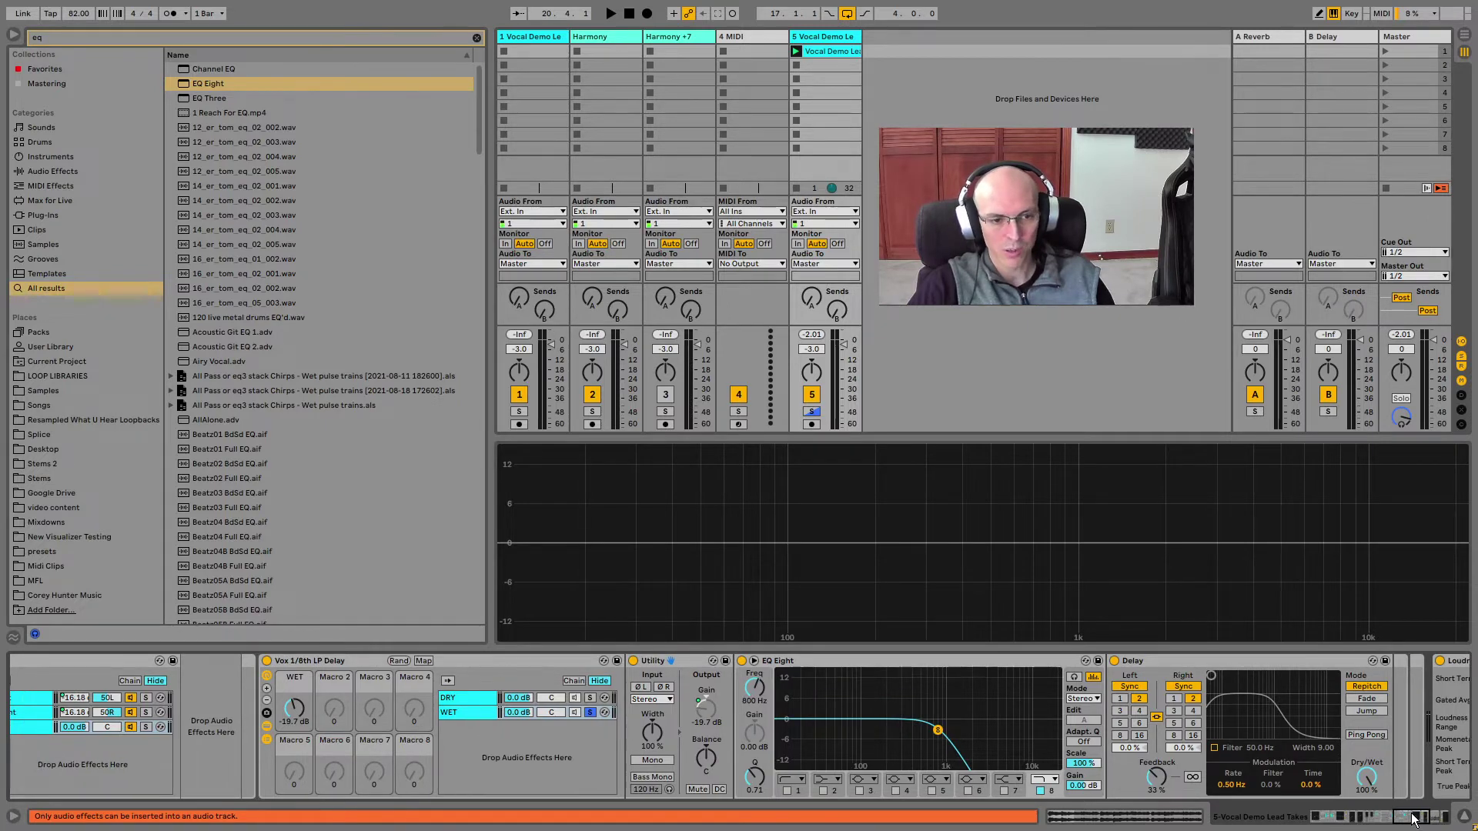
pyautogui.moveTo(1411, 813); pyautogui.dragTo(1410, 813)
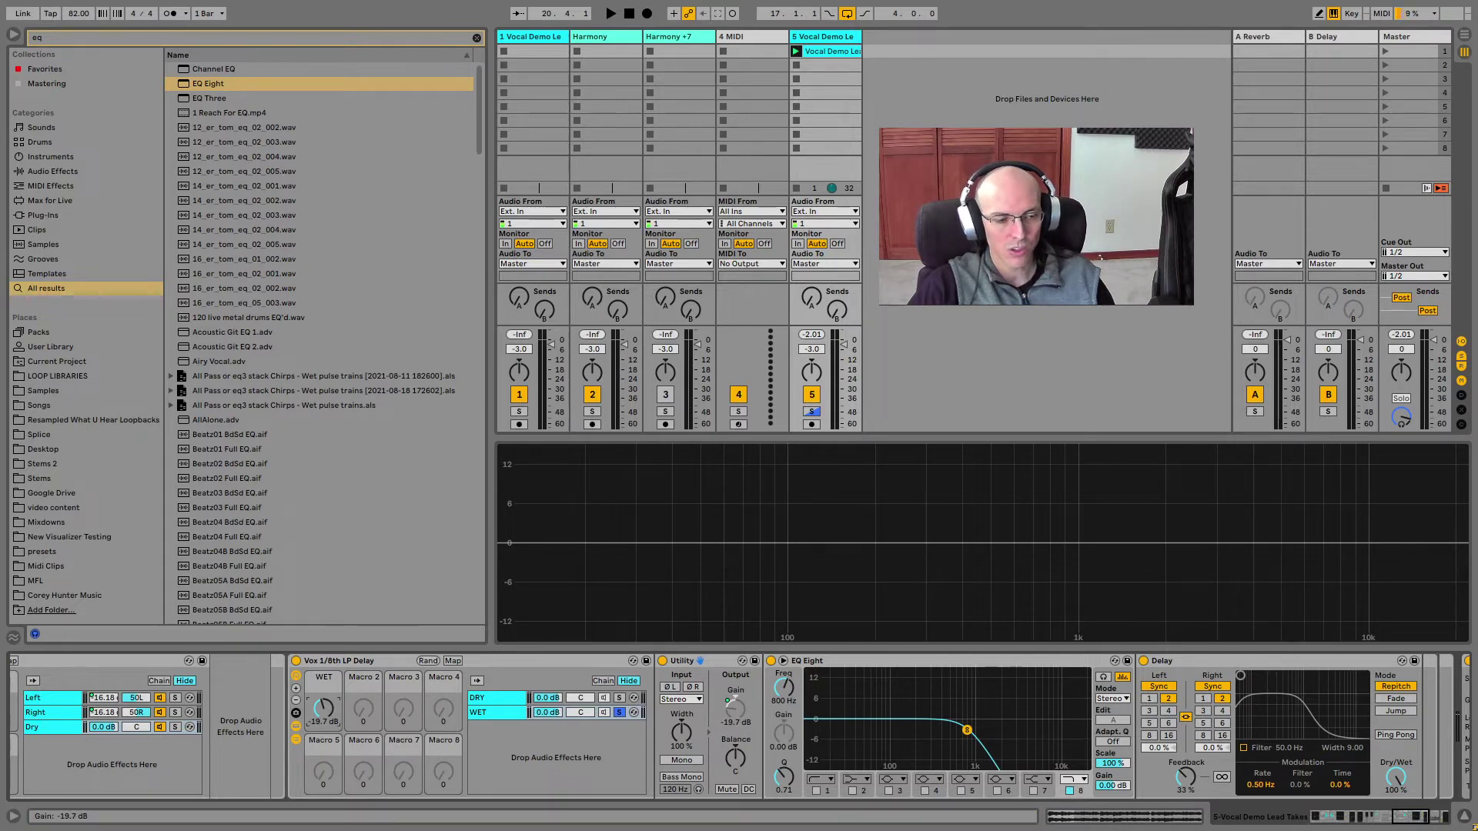
pyautogui.moveTo(324, 708); pyautogui.dragTo(323, 706)
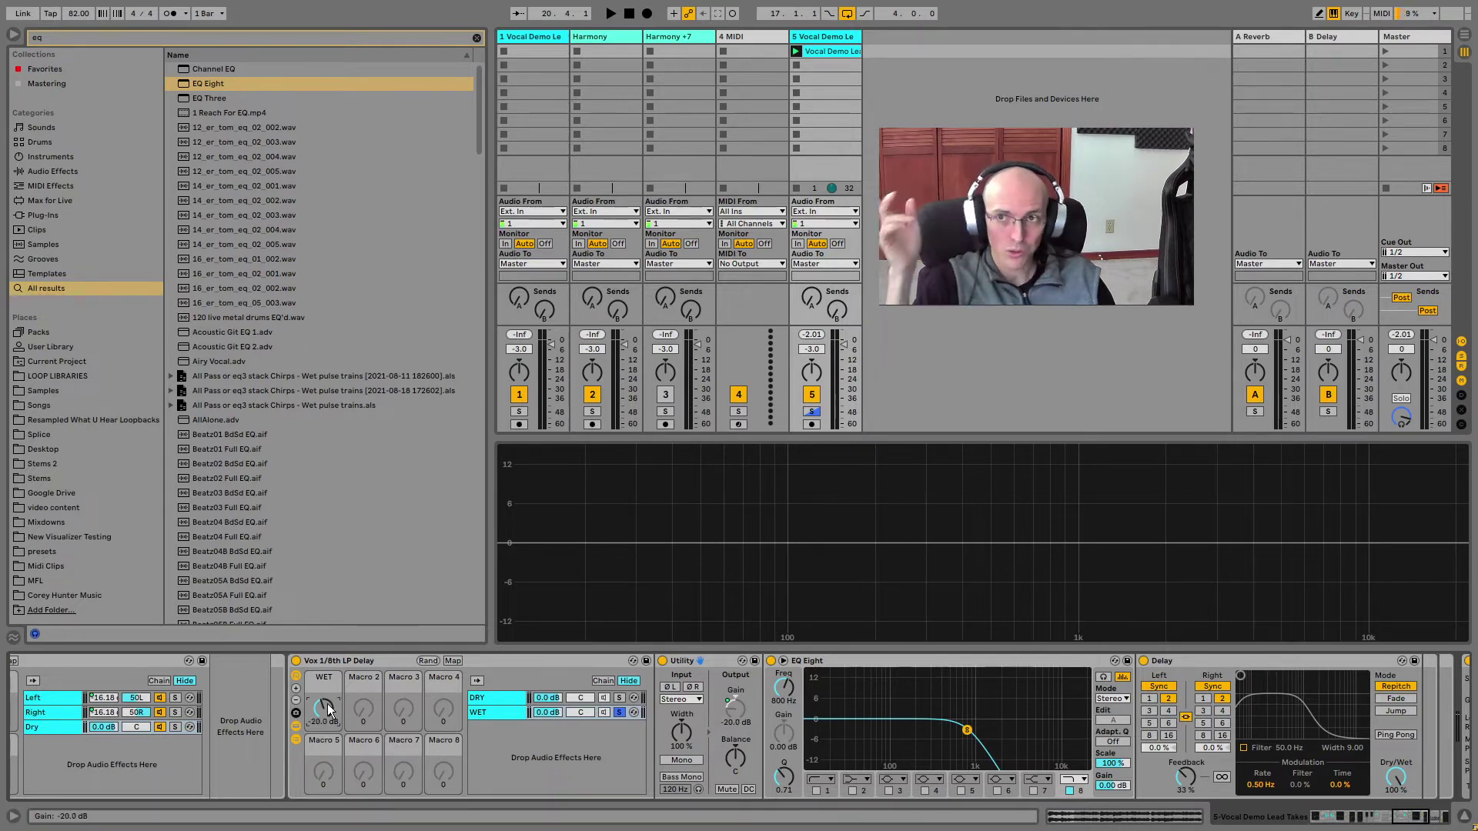
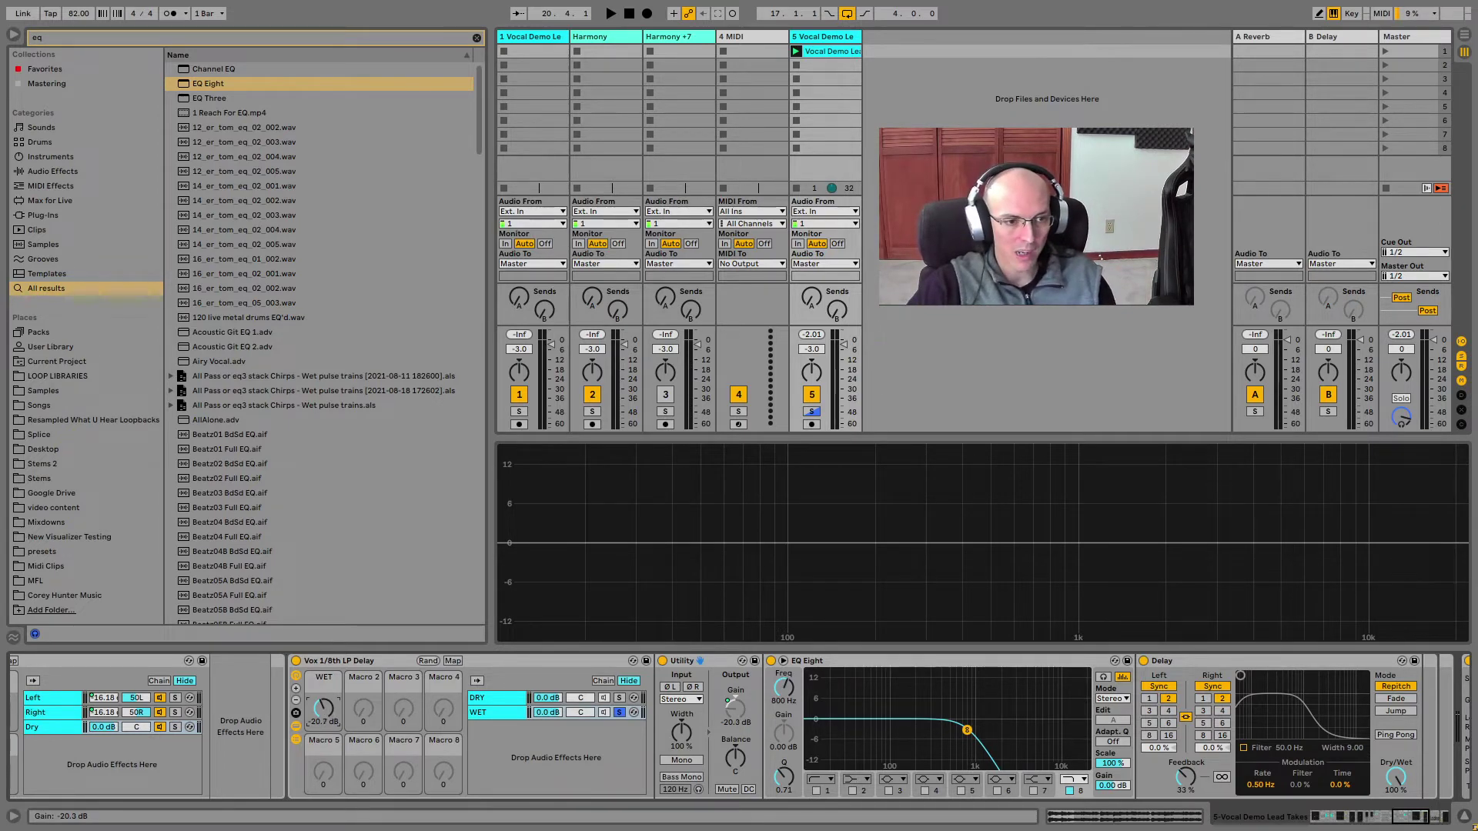
# - Set the delay's WET macro to -inf dB and raise it to -13.8 dB while playing the soloed WET chain
pyautogui.moveTo(326, 704); pyautogui.dragTo(326, 739)
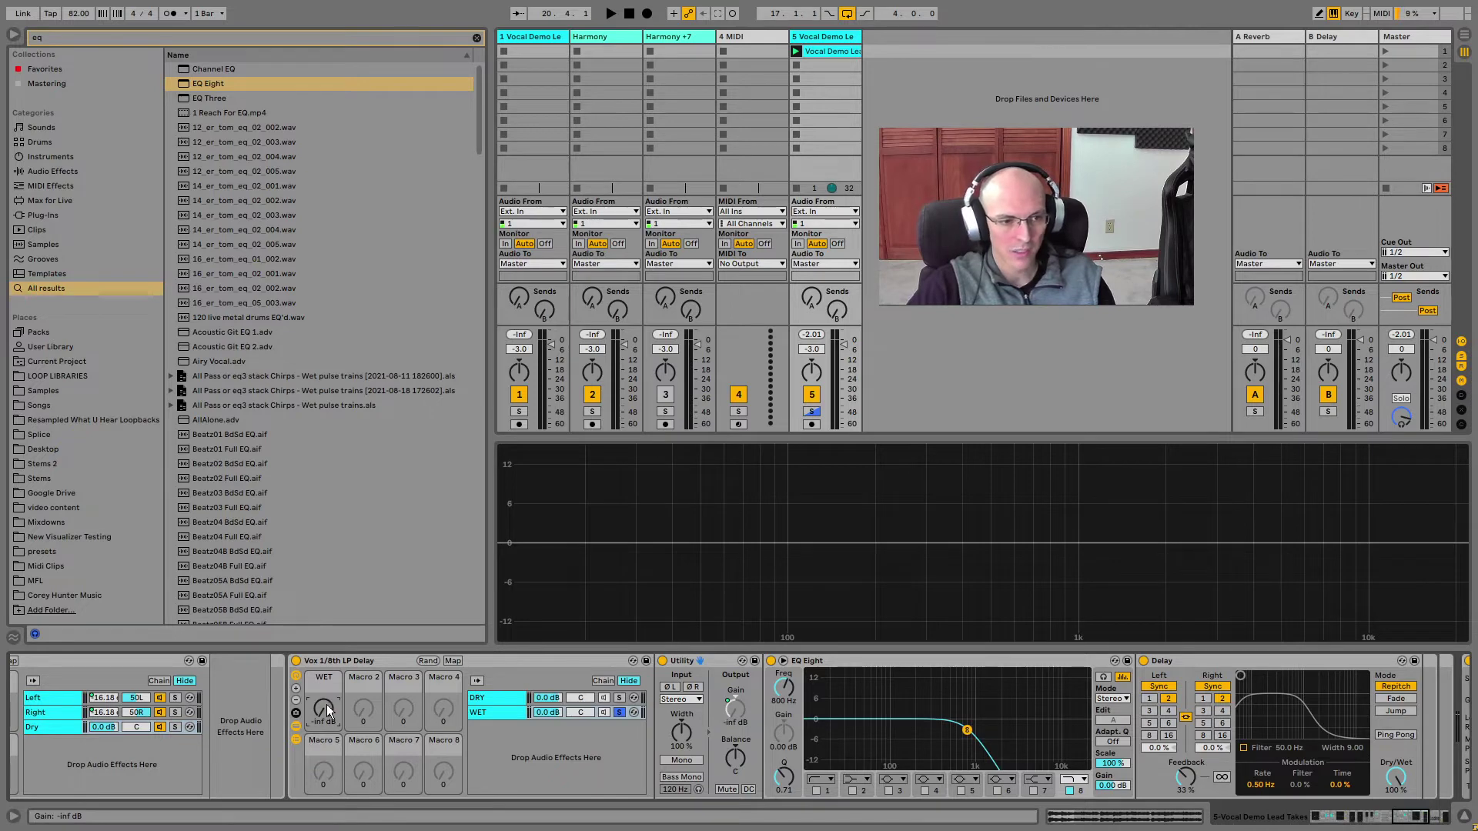
pyautogui.press('space')
pyautogui.moveTo(323, 705); pyautogui.dragTo(323, 668)
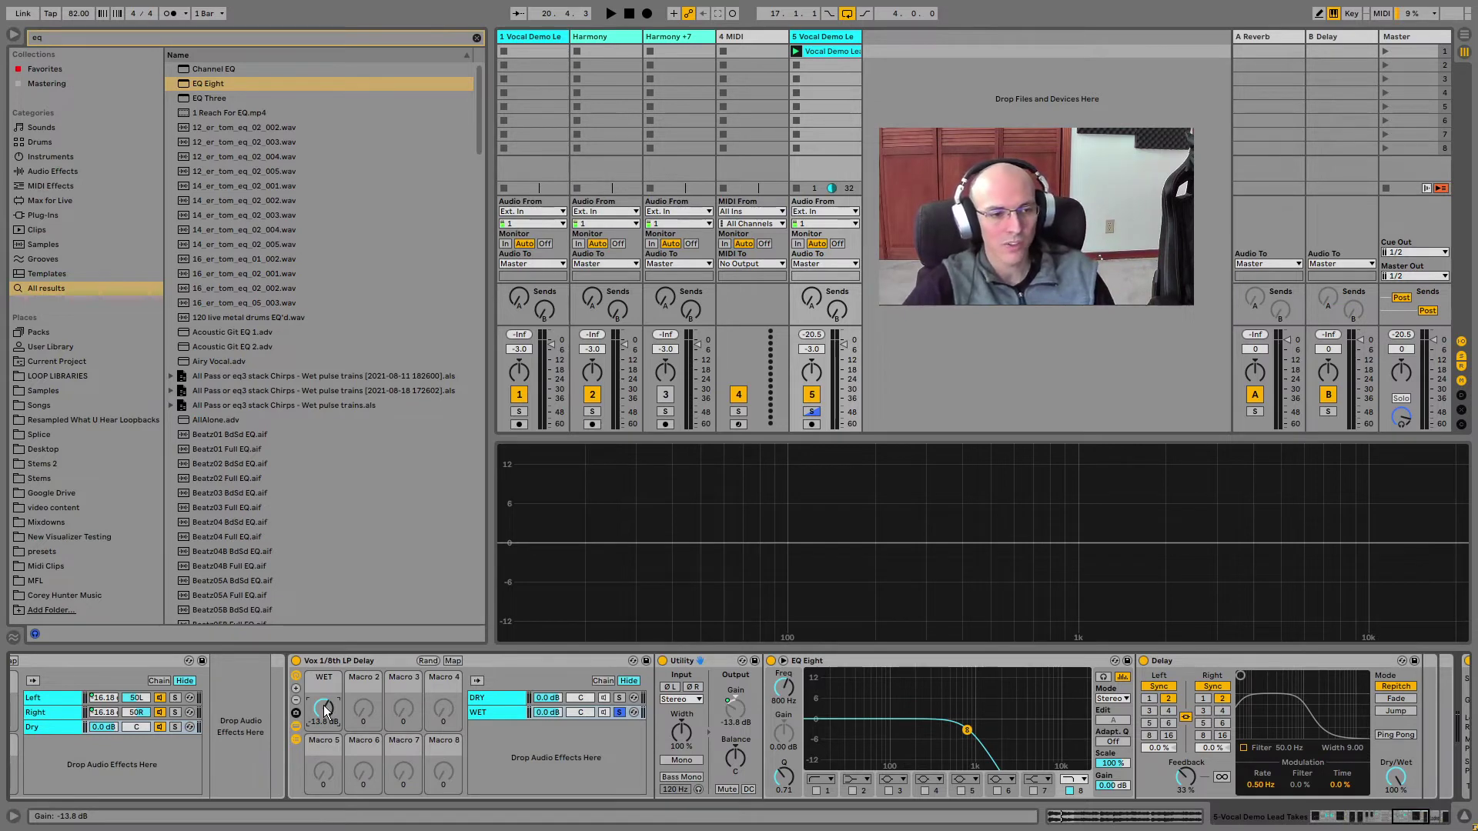
# - Play the soloed WET chain, raise the delay's WET macro to 0.00 dB, and clear the solo
pyautogui.press('space')
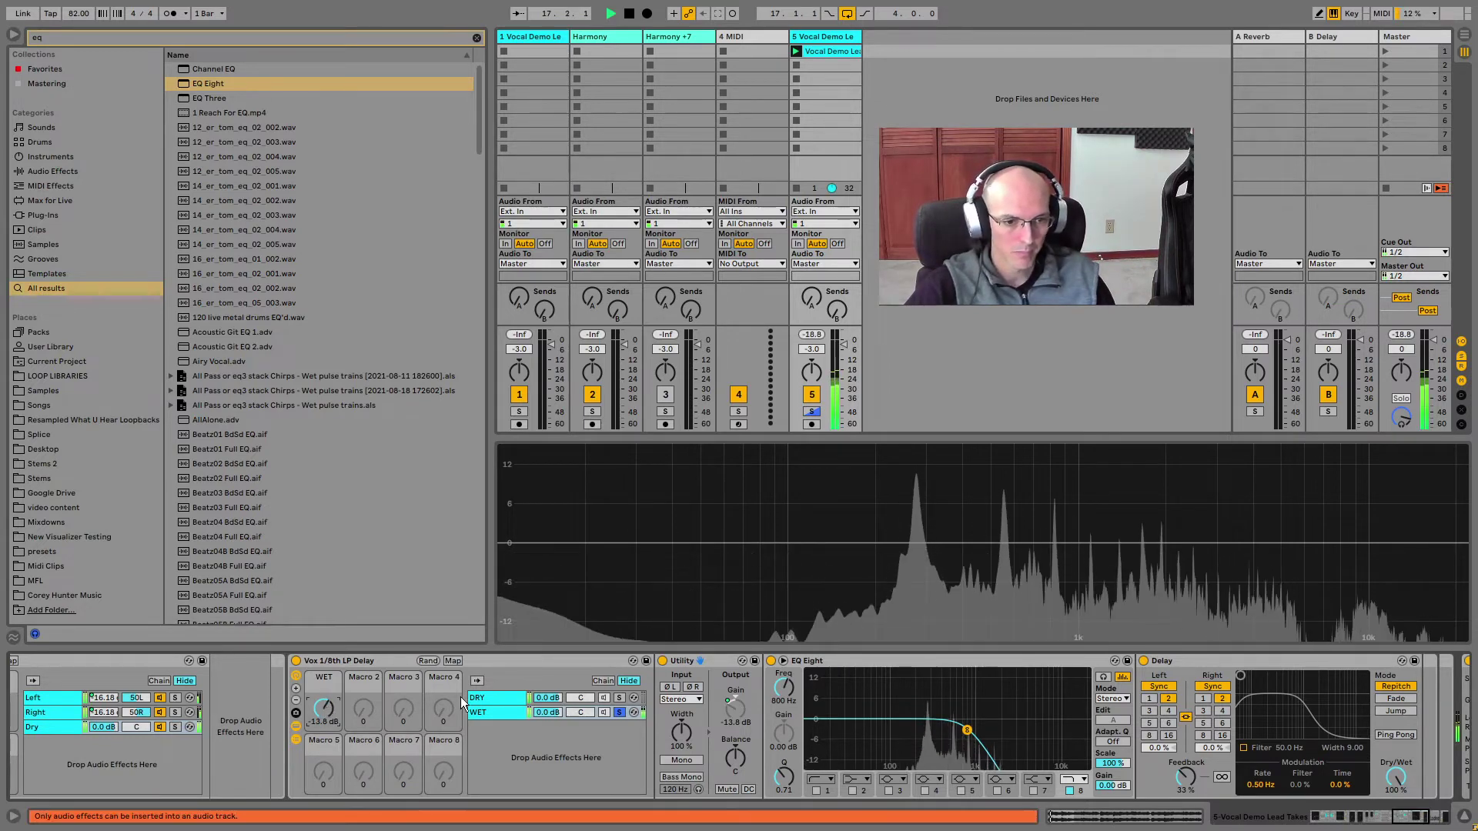
pyautogui.moveTo(328, 708); pyautogui.dragTo(334, 662)
pyautogui.press('space')
pyautogui.click(618, 712)
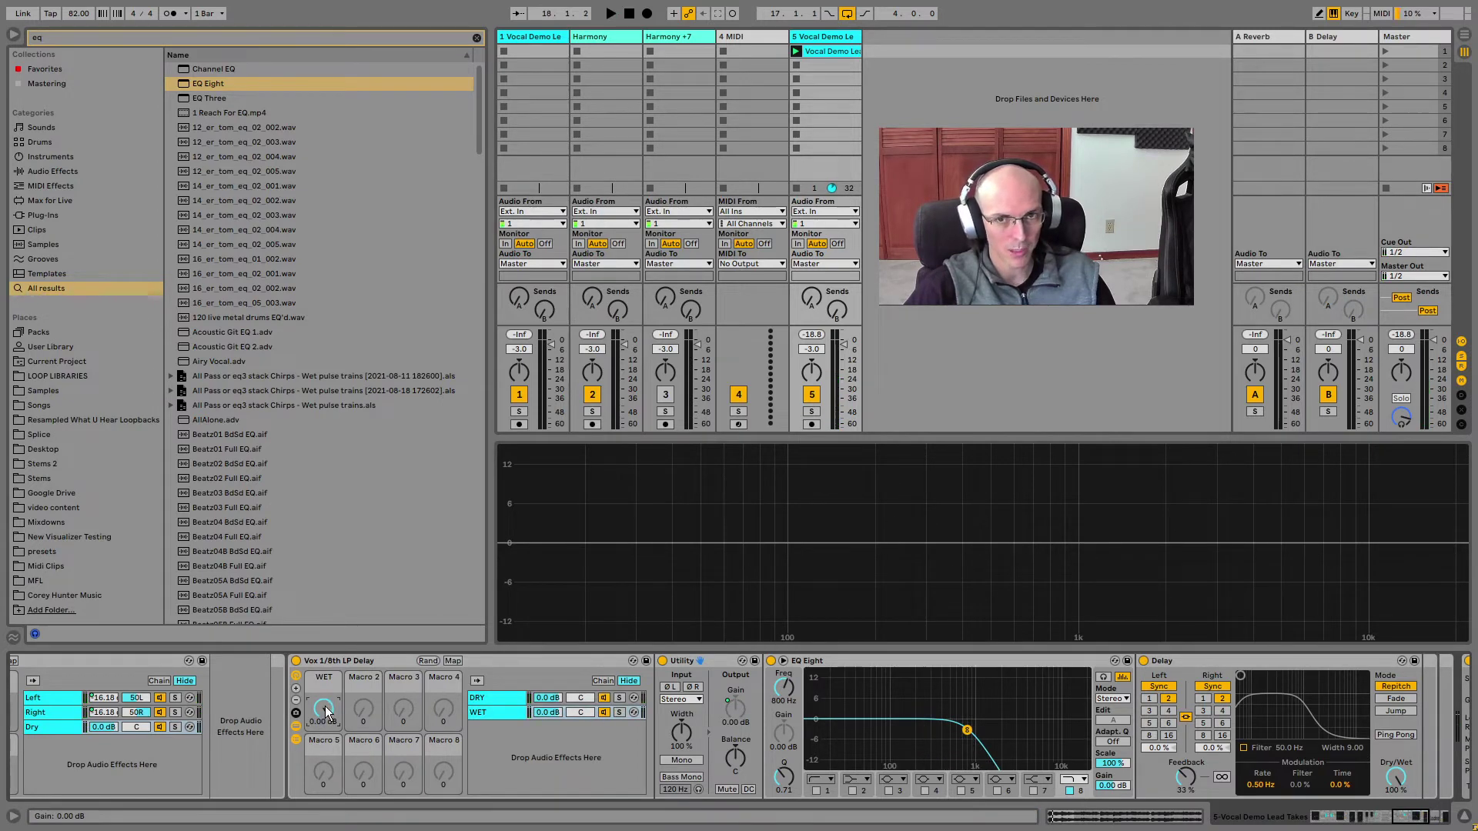
# - Lower the delay rack's WET macro to -23.5 dB while playing the wet and dry signals together
pyautogui.press('space')
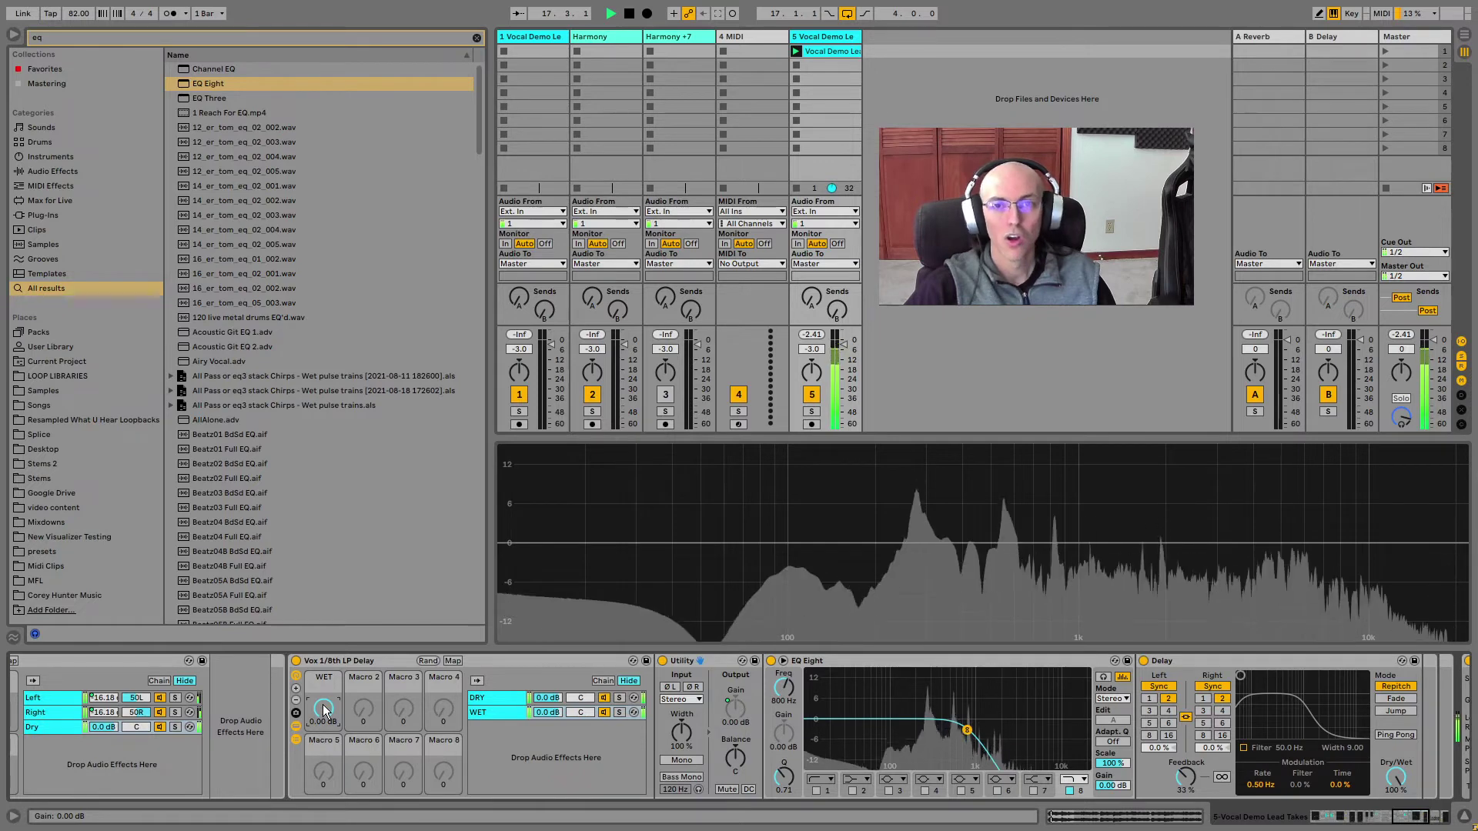
pyautogui.moveTo(324, 709); pyautogui.dragTo(324, 751)
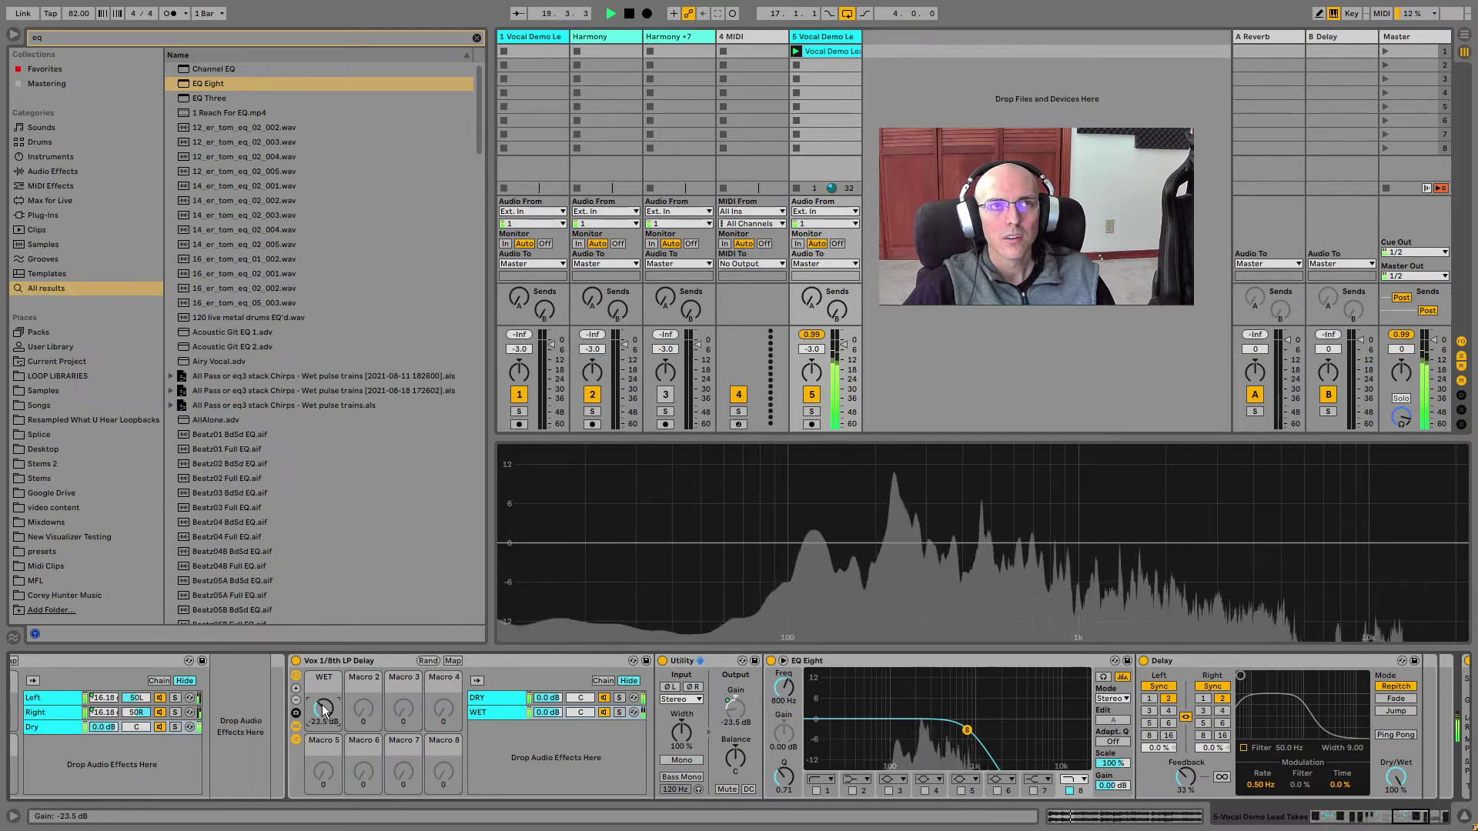
pyautogui.press('space')
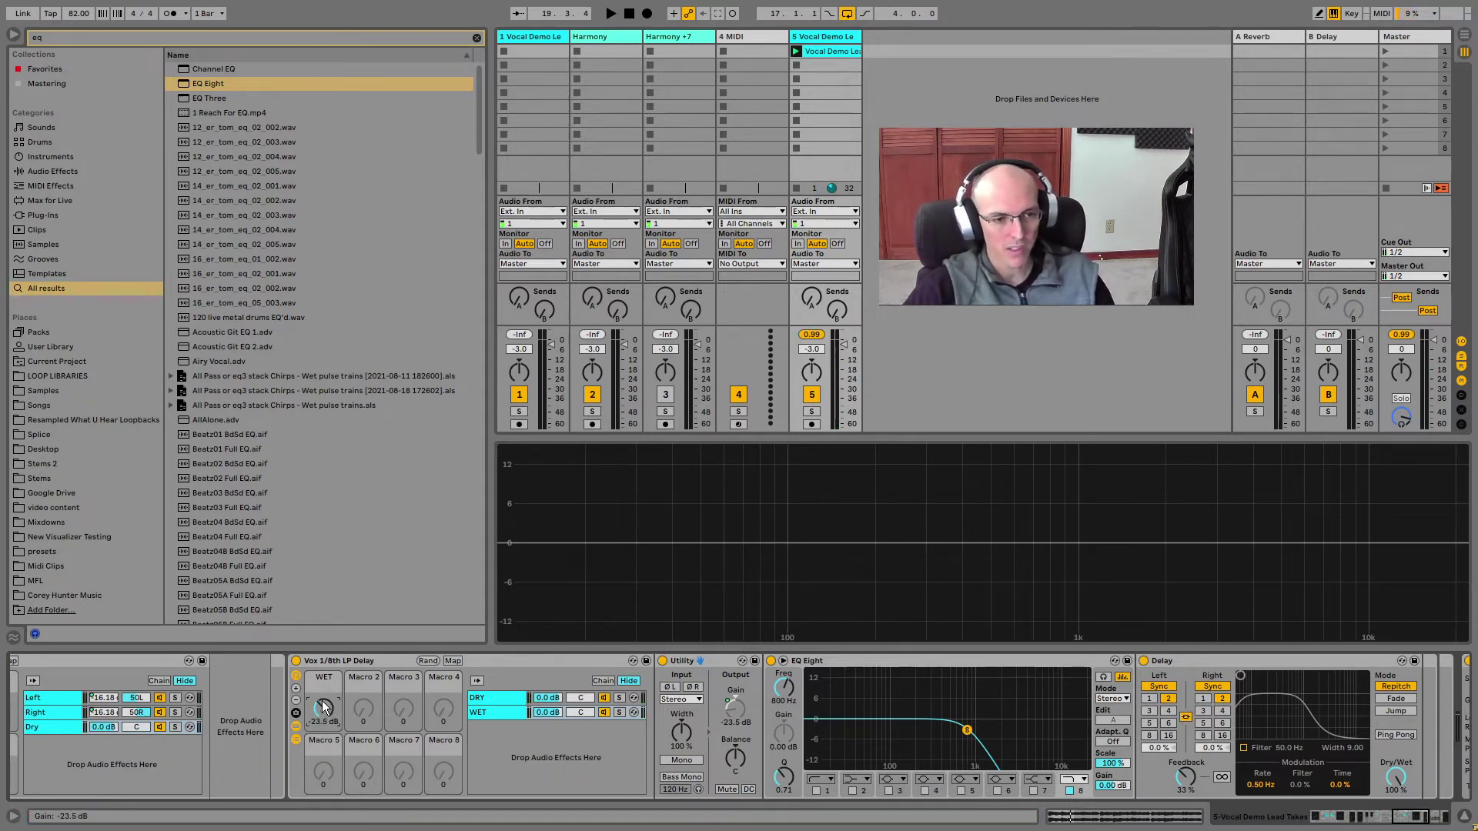
# - Review the reference vocal track's device chain from Glue Compressor to Vox 1/8th LP Delay, focusing on the widener rack
pyautogui.moveTo(1402, 814); pyautogui.dragTo(1417, 818)
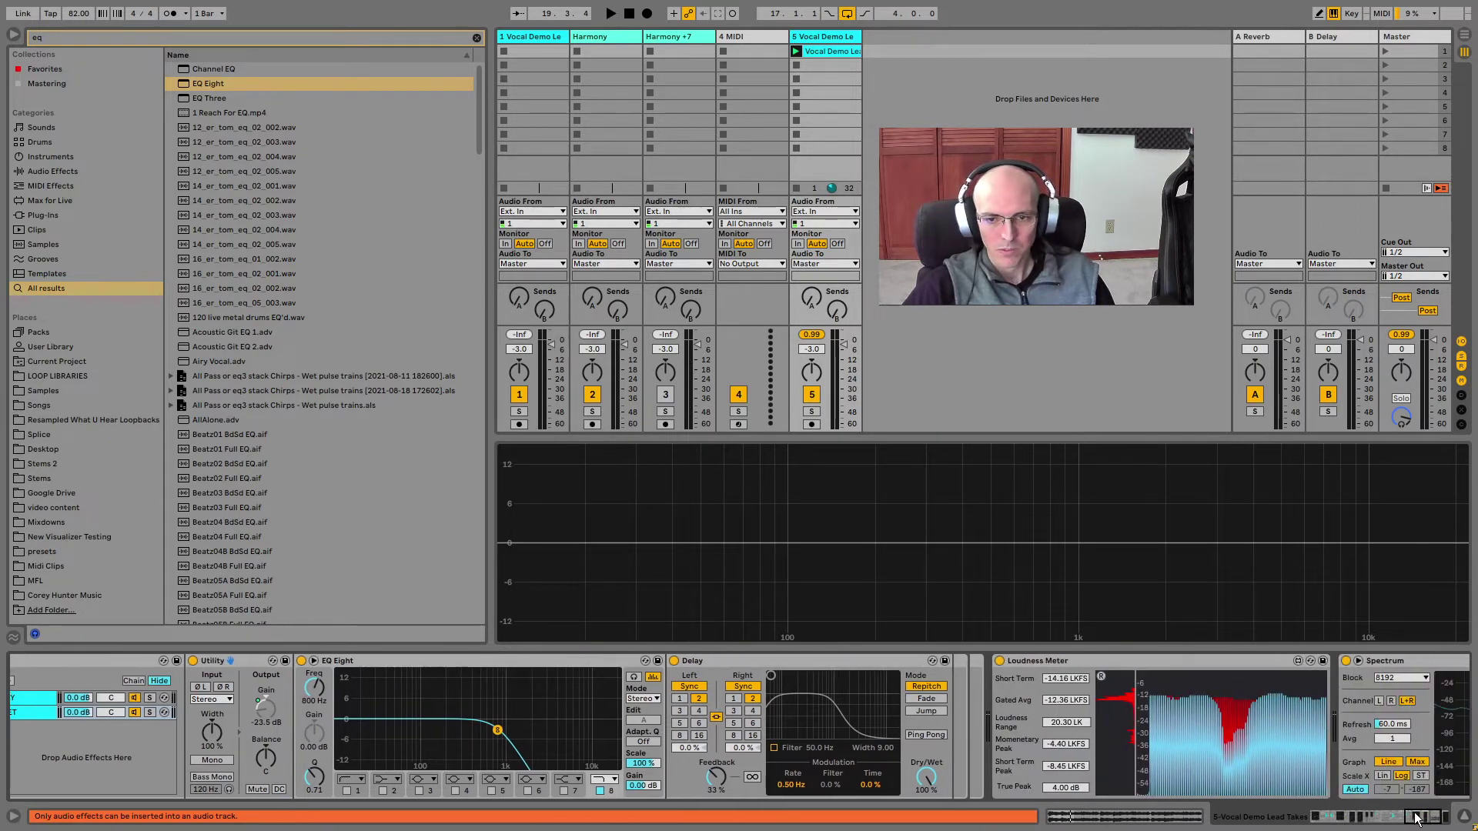
pyautogui.click(522, 39)
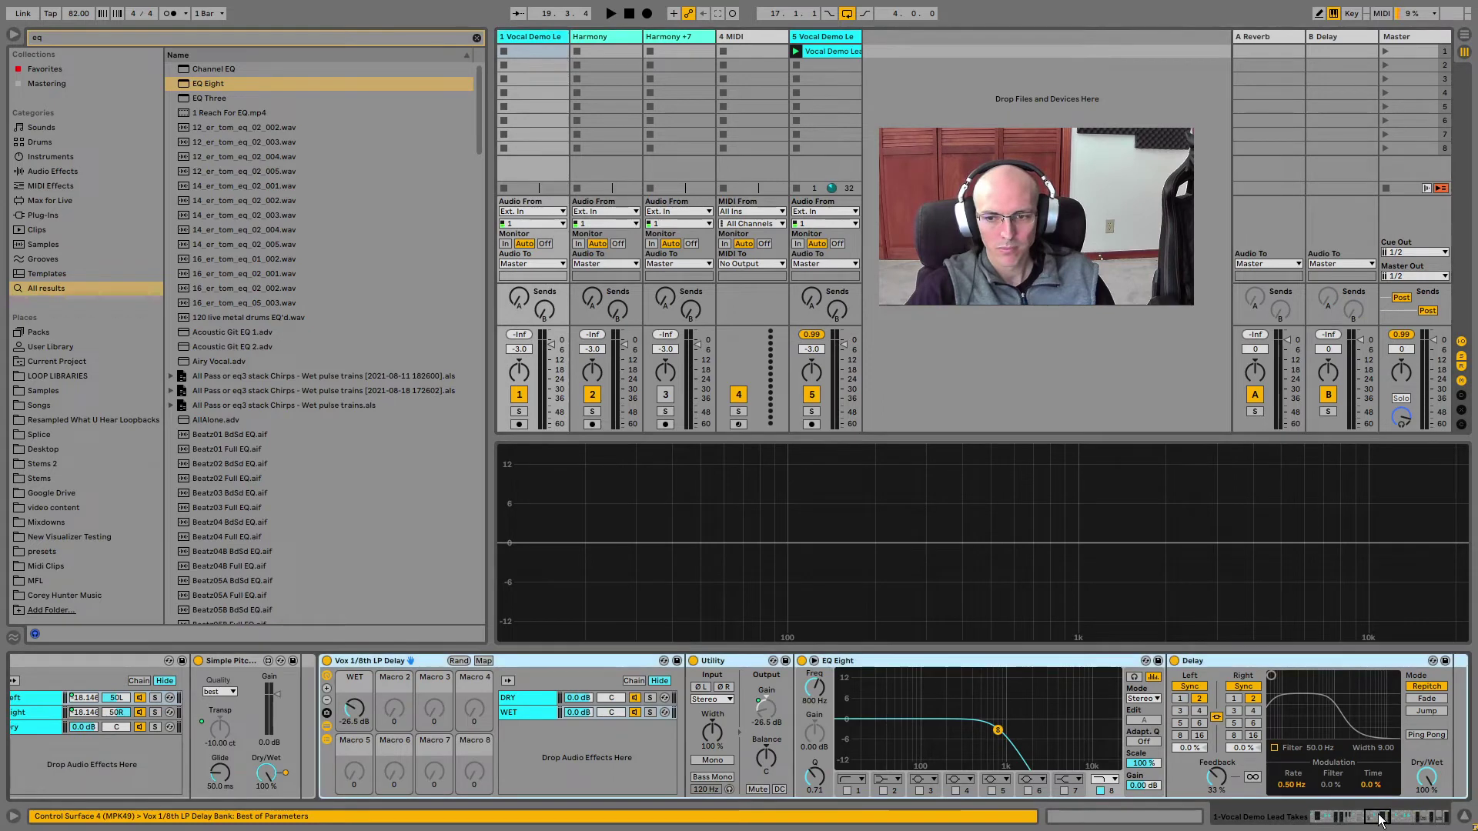
pyautogui.moveTo(1379, 815); pyautogui.dragTo(1375, 819)
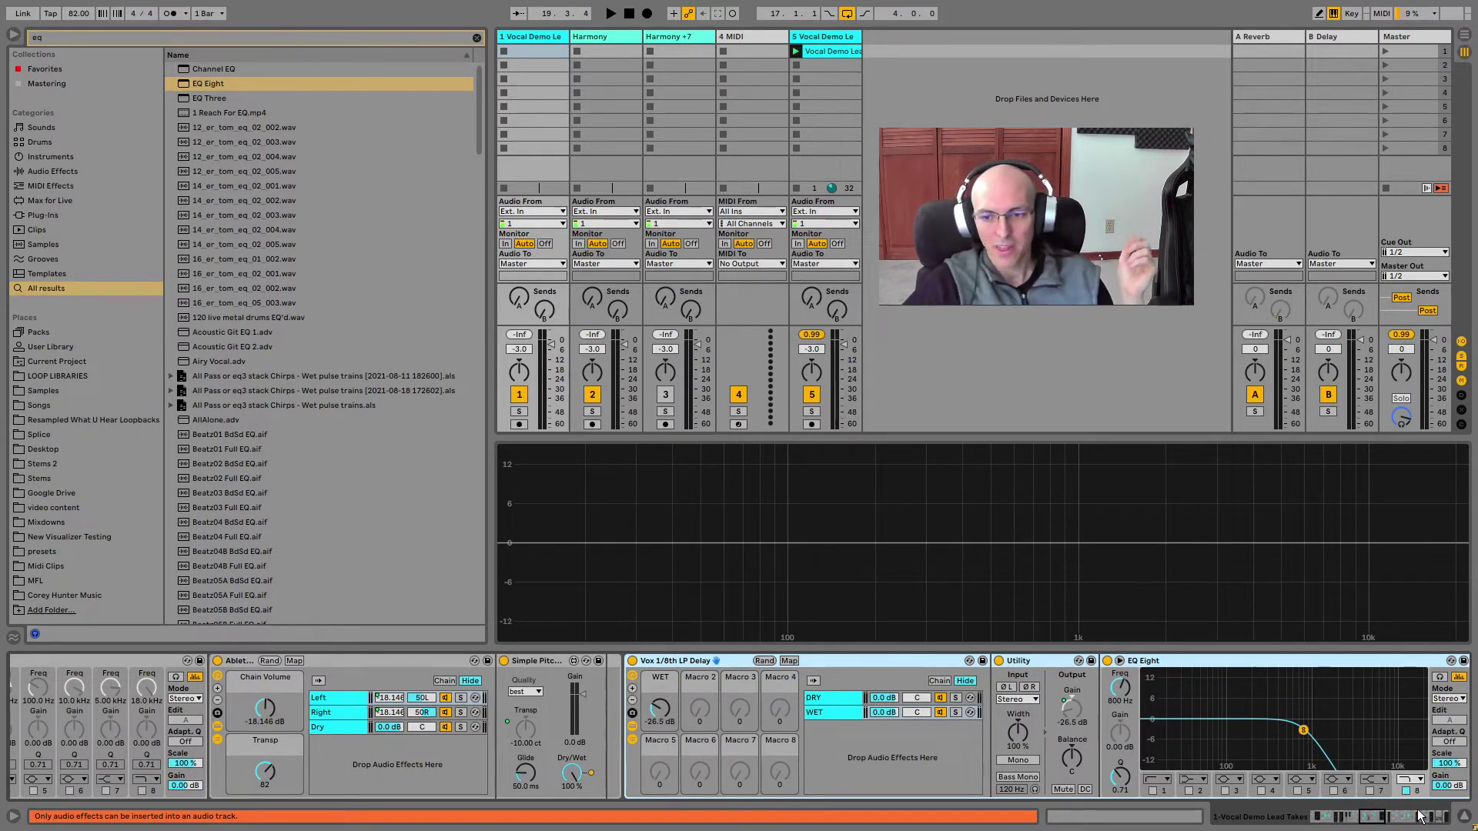
pyautogui.moveTo(1375, 818)
pyautogui.mouseDown()
pyautogui.moveTo(1324, 817)
pyautogui.moveTo(1355, 820)
pyautogui.mouseUp()
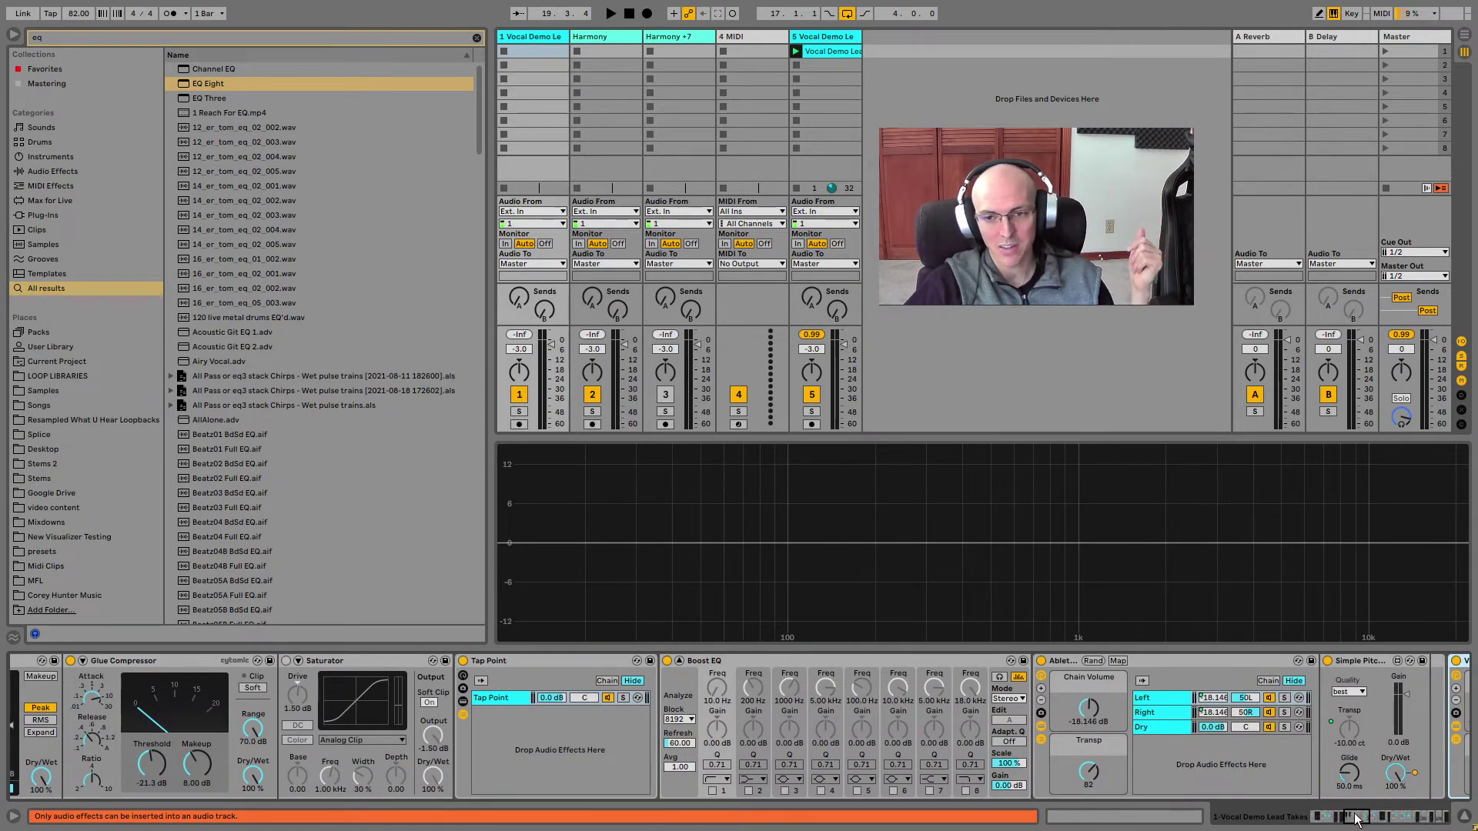
pyautogui.moveTo(1357, 820); pyautogui.dragTo(1358, 820)
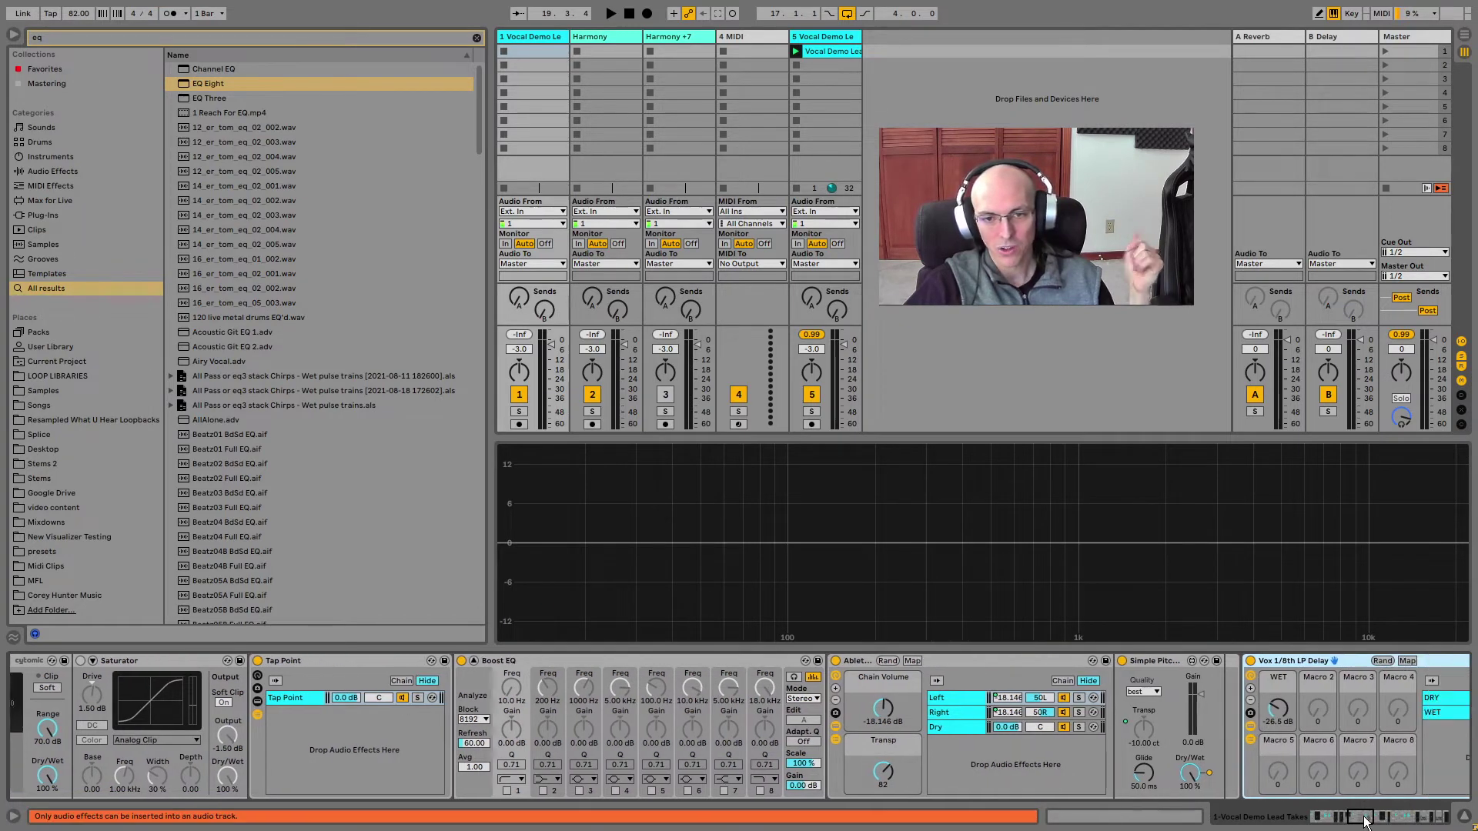
pyautogui.moveTo(1363, 822); pyautogui.dragTo(1370, 822)
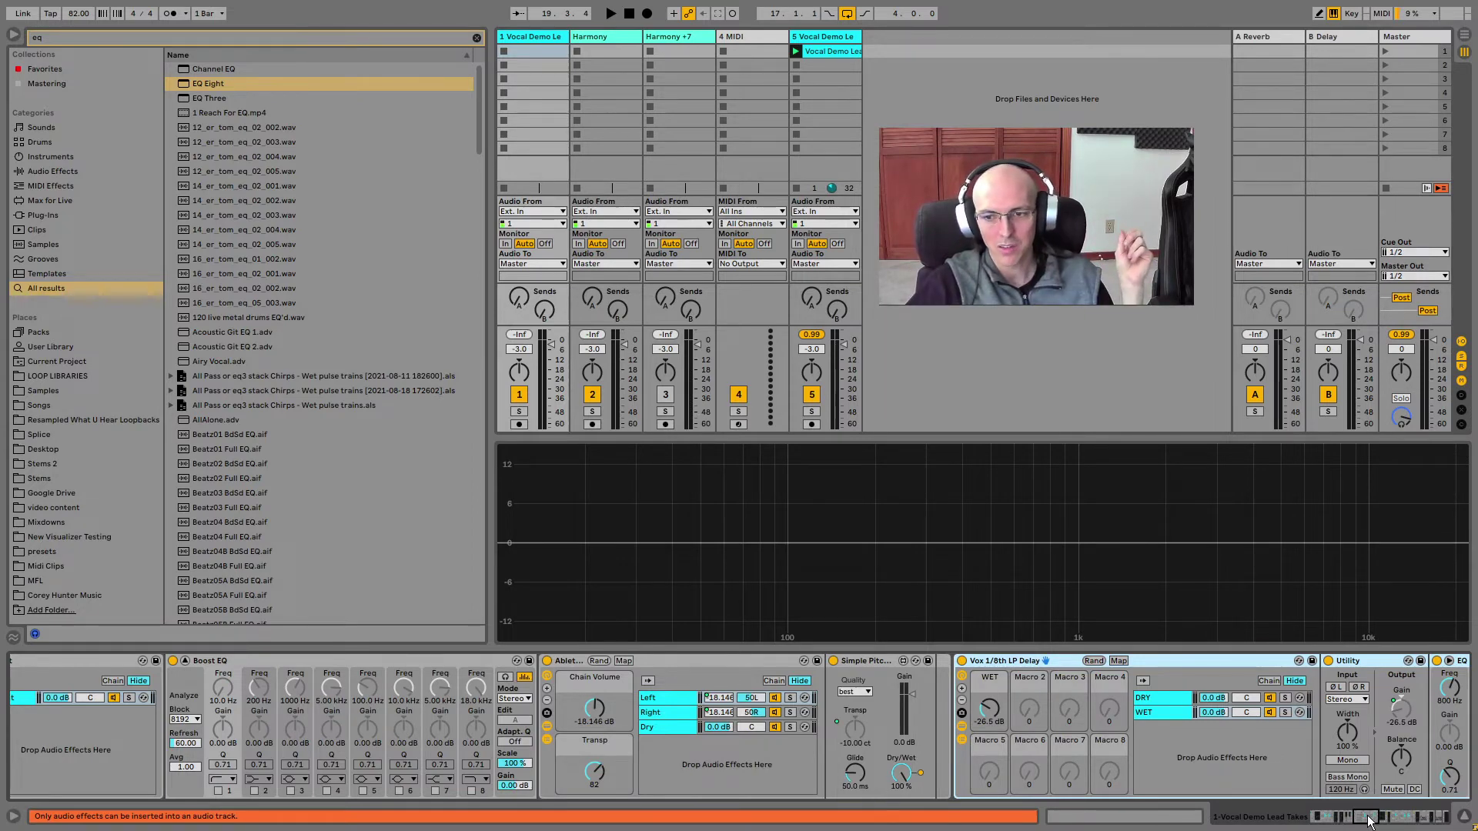
pyautogui.moveTo(1368, 821); pyautogui.dragTo(1369, 821)
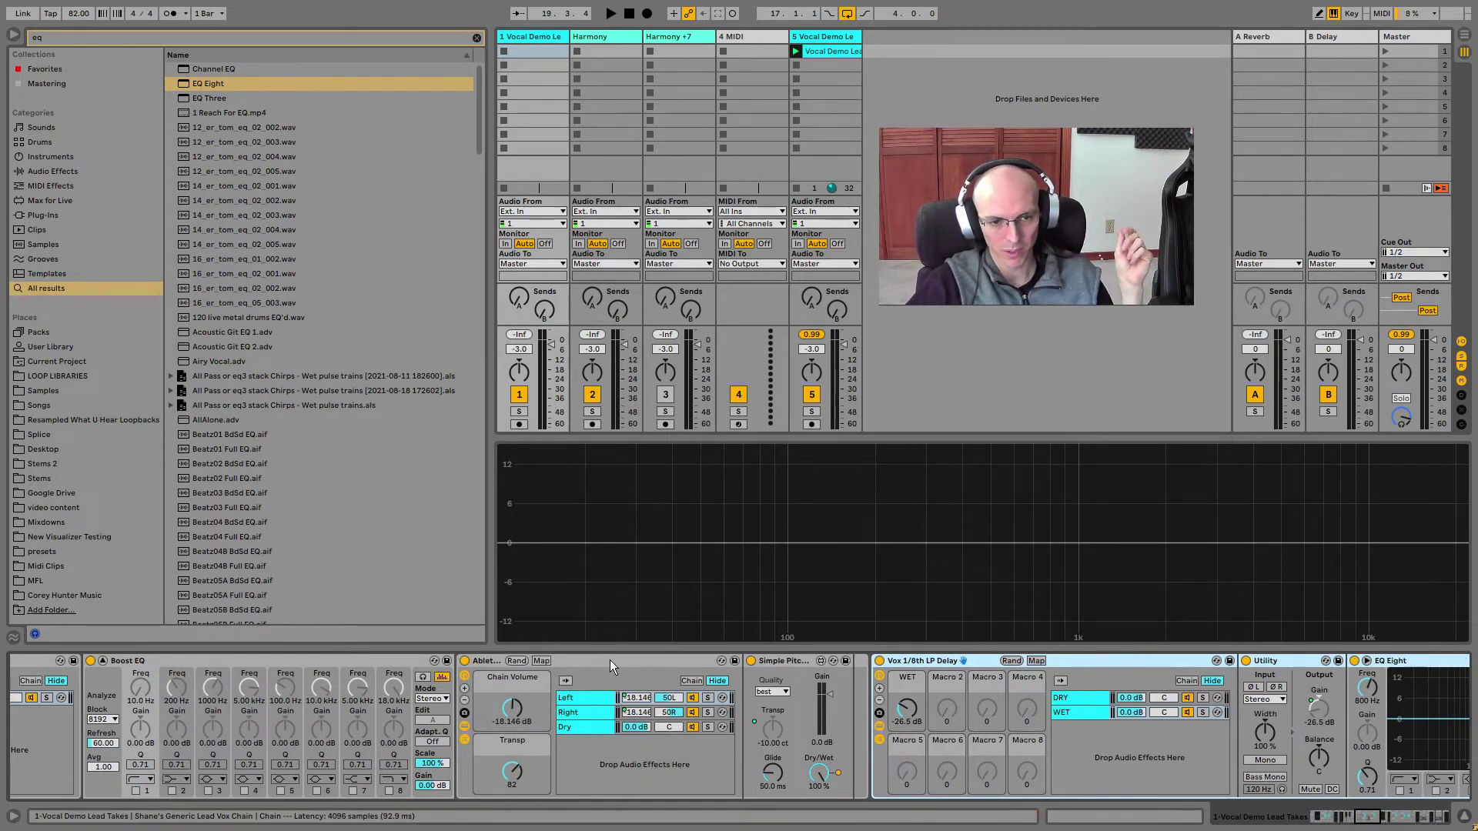
pyautogui.click(610, 660)
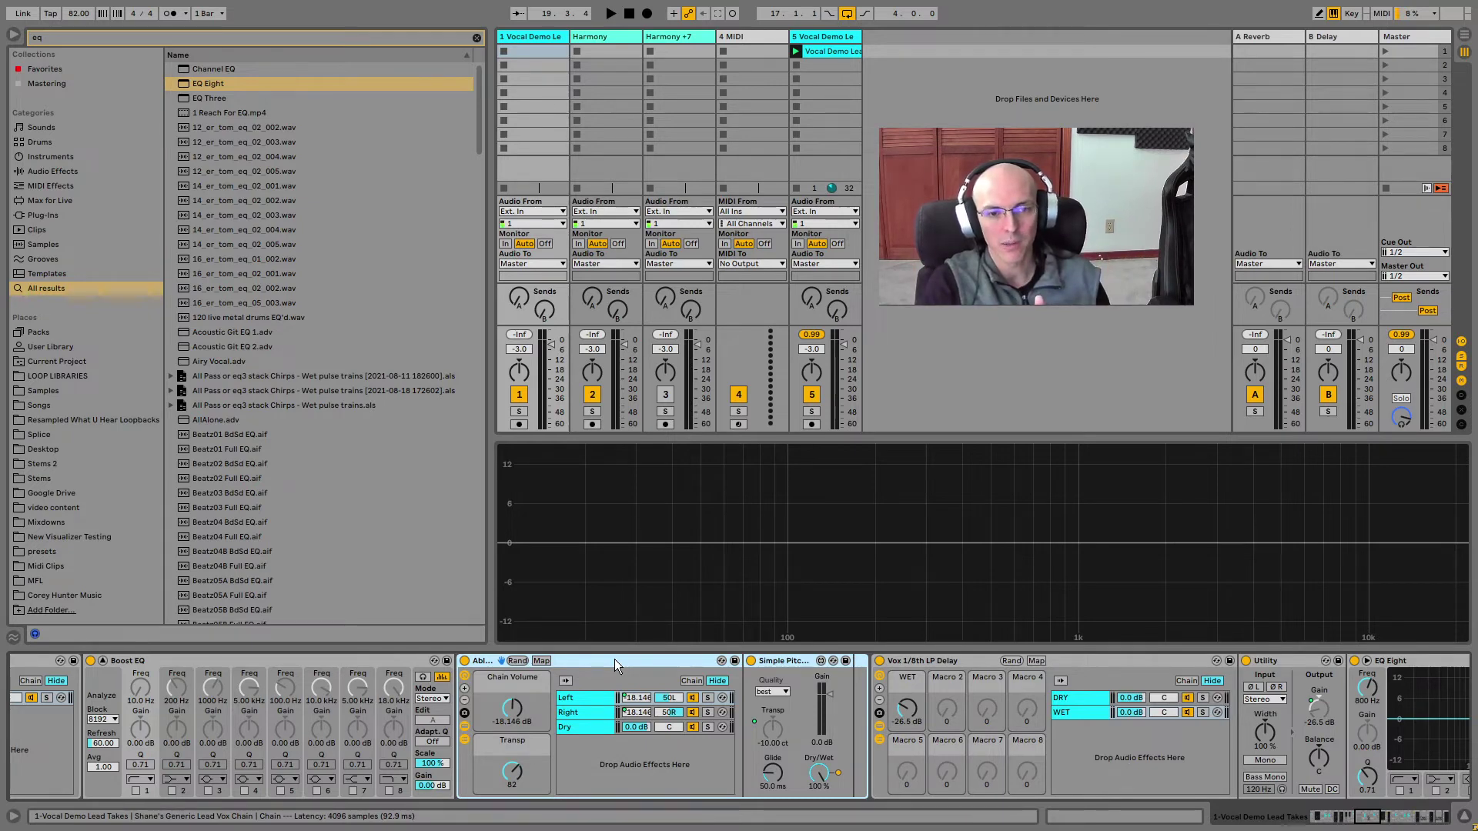
pyautogui.moveTo(648, 656); pyautogui.dragTo(1148, 758)
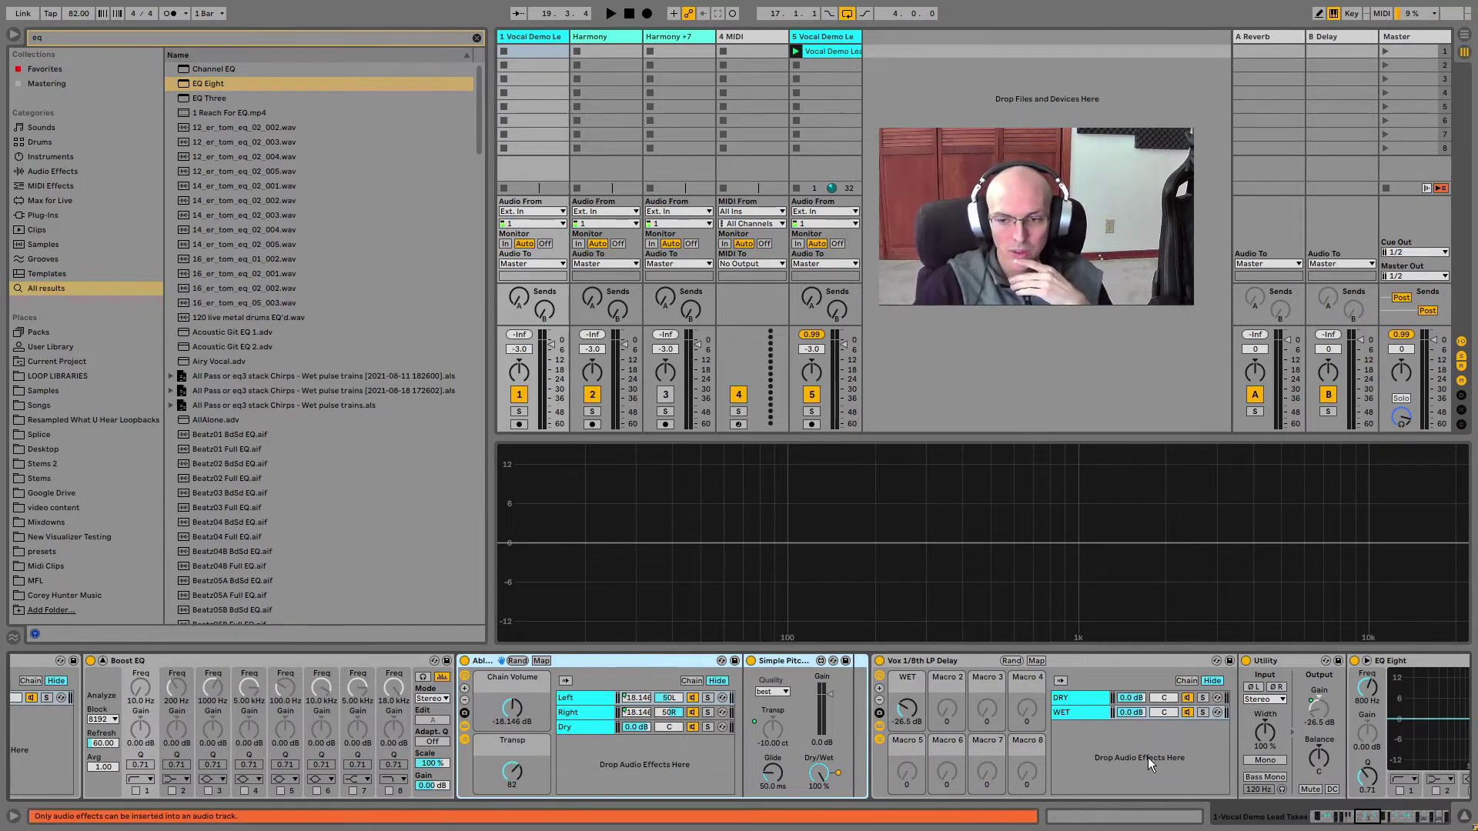
# - Copy the Vox Reverb De-Ess Sidechain rack from the reference vocal track to track 5, placing it after the 1/8th delay
pyautogui.moveTo(1368, 813); pyautogui.dragTo(1380, 821)
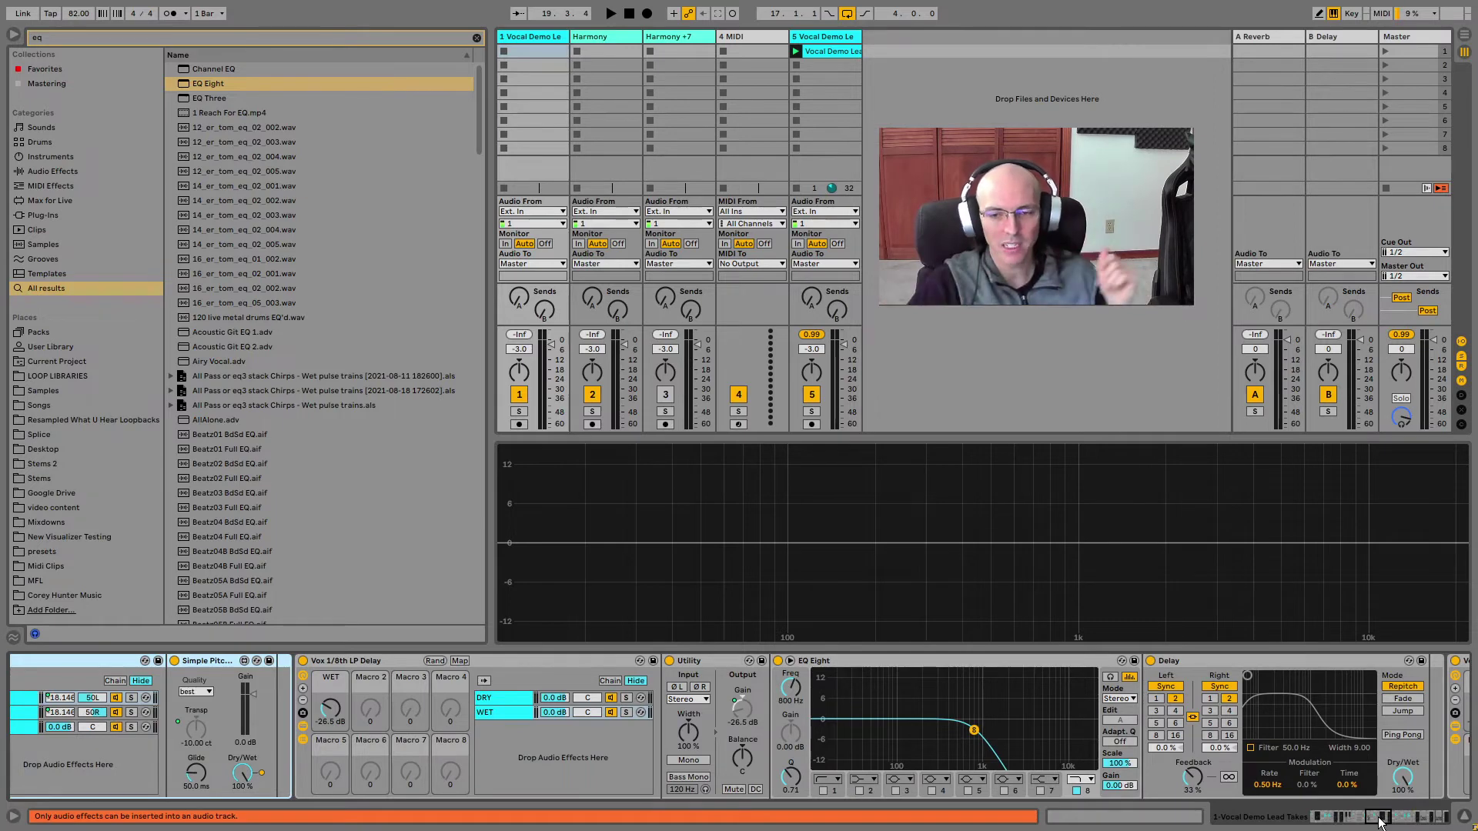
pyautogui.moveTo(1381, 820)
pyautogui.mouseDown()
pyautogui.moveTo(1411, 820)
pyautogui.moveTo(1395, 821)
pyautogui.mouseUp()
pyautogui.moveTo(1393, 820); pyautogui.dragTo(1401, 820)
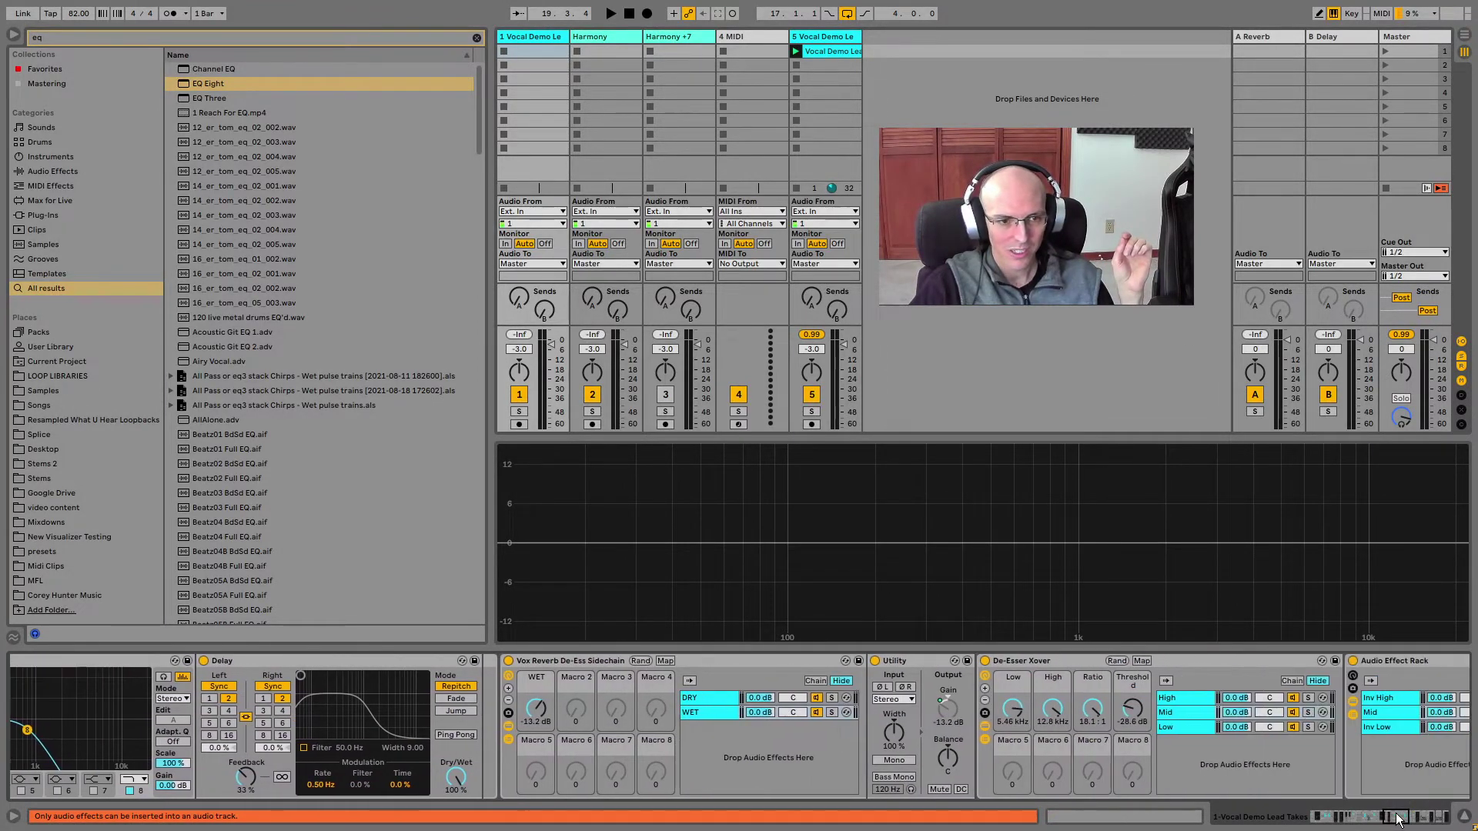
pyautogui.click(534, 659)
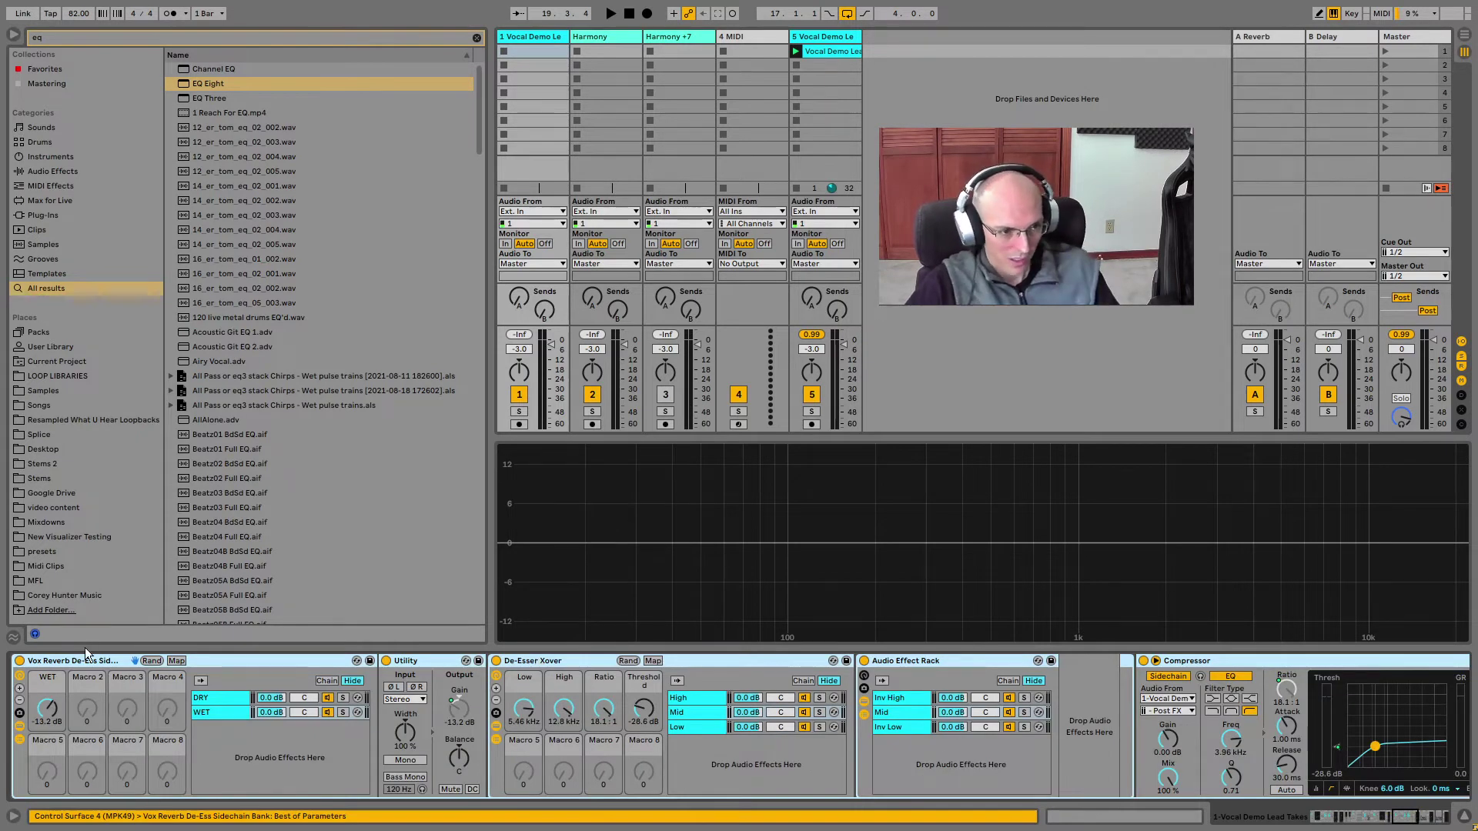
pyautogui.moveTo(91, 658); pyautogui.dragTo(818, 728)
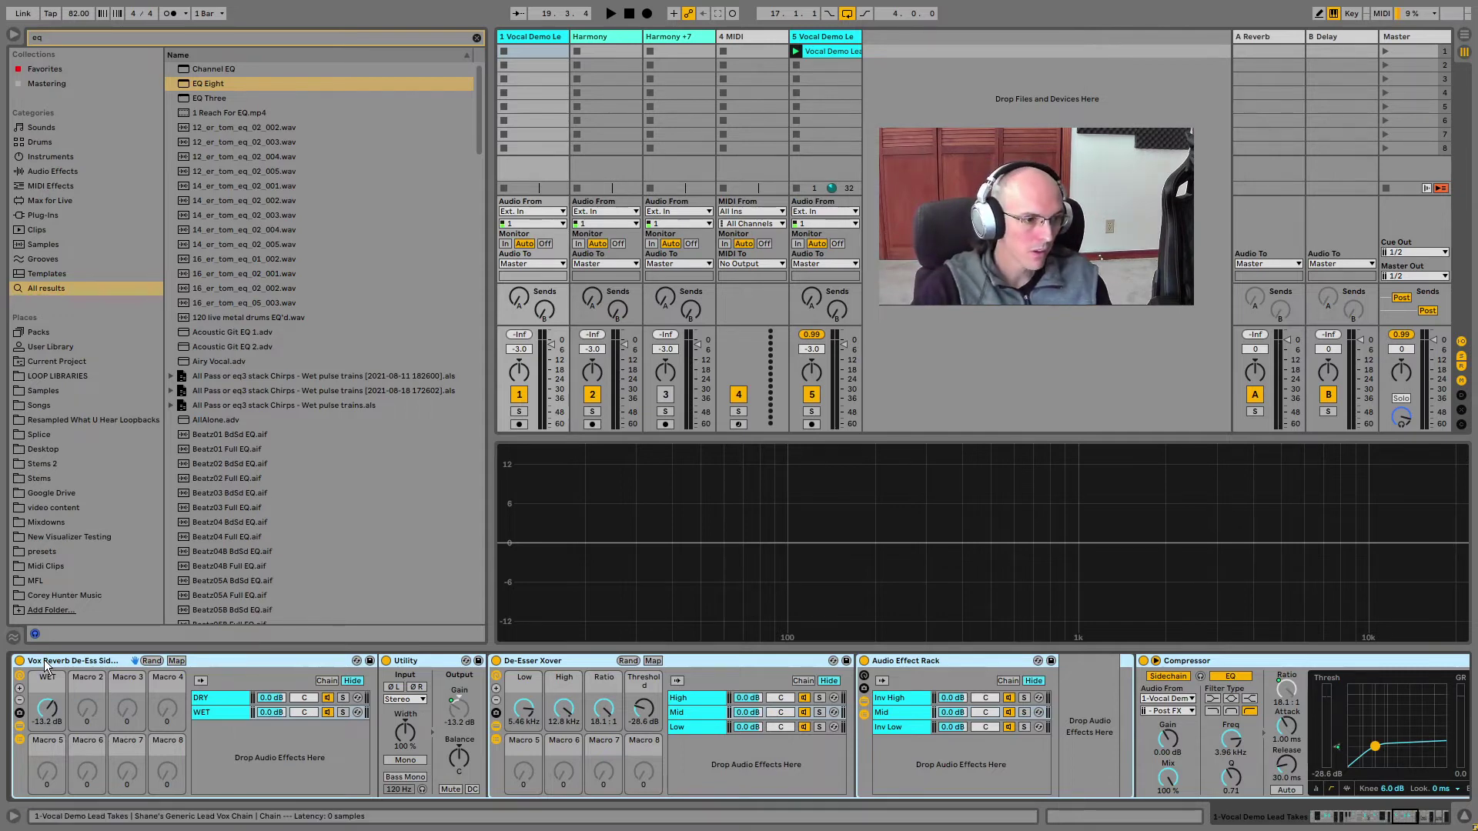
pyautogui.click(796, 64)
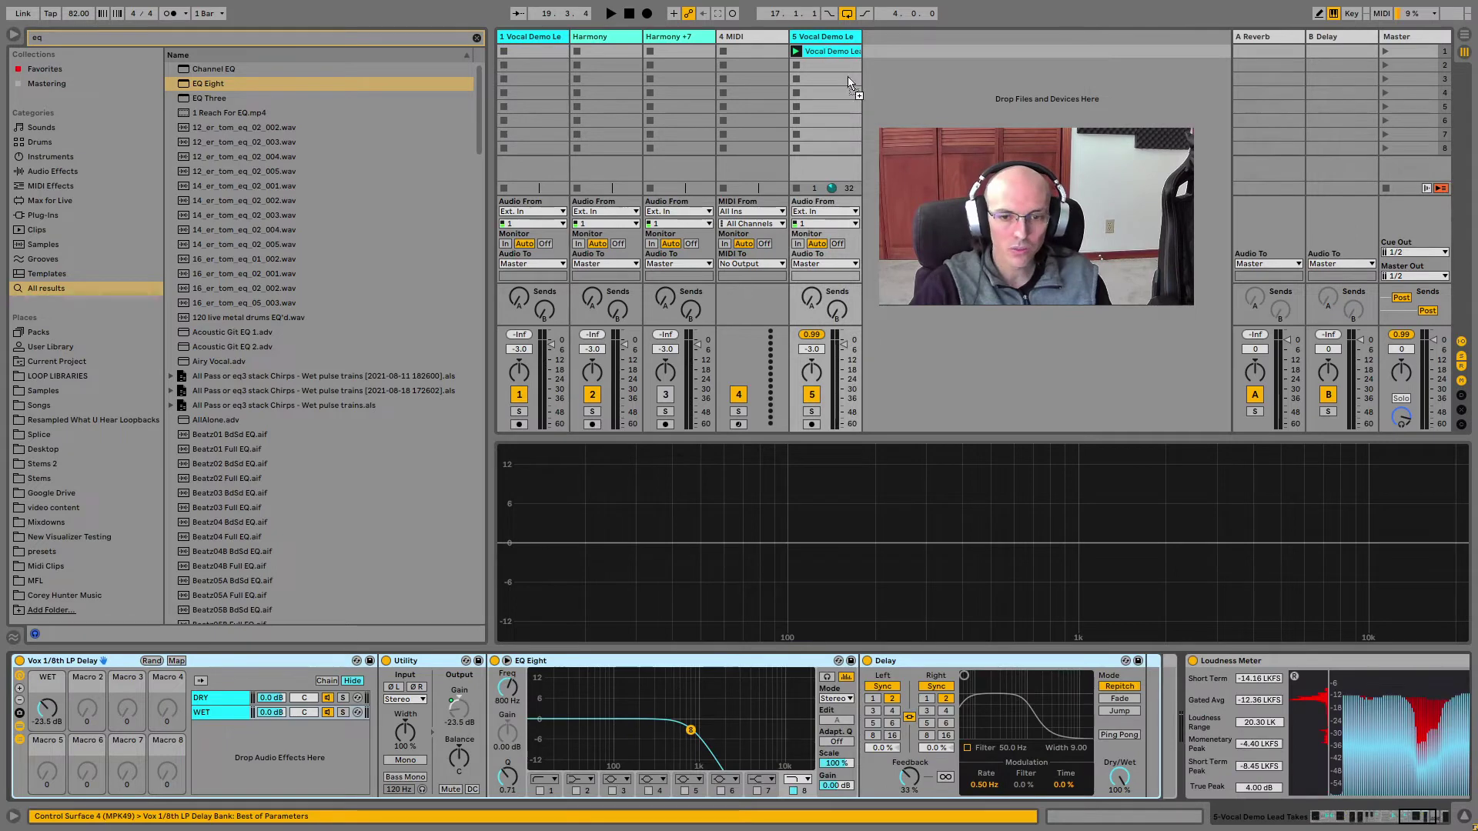
pyautogui.moveTo(1161, 705)
pyautogui.mouseDown()
pyautogui.moveTo(1107, 708)
pyautogui.moveTo(1175, 699)
pyautogui.moveTo(1158, 699)
pyautogui.mouseUp()
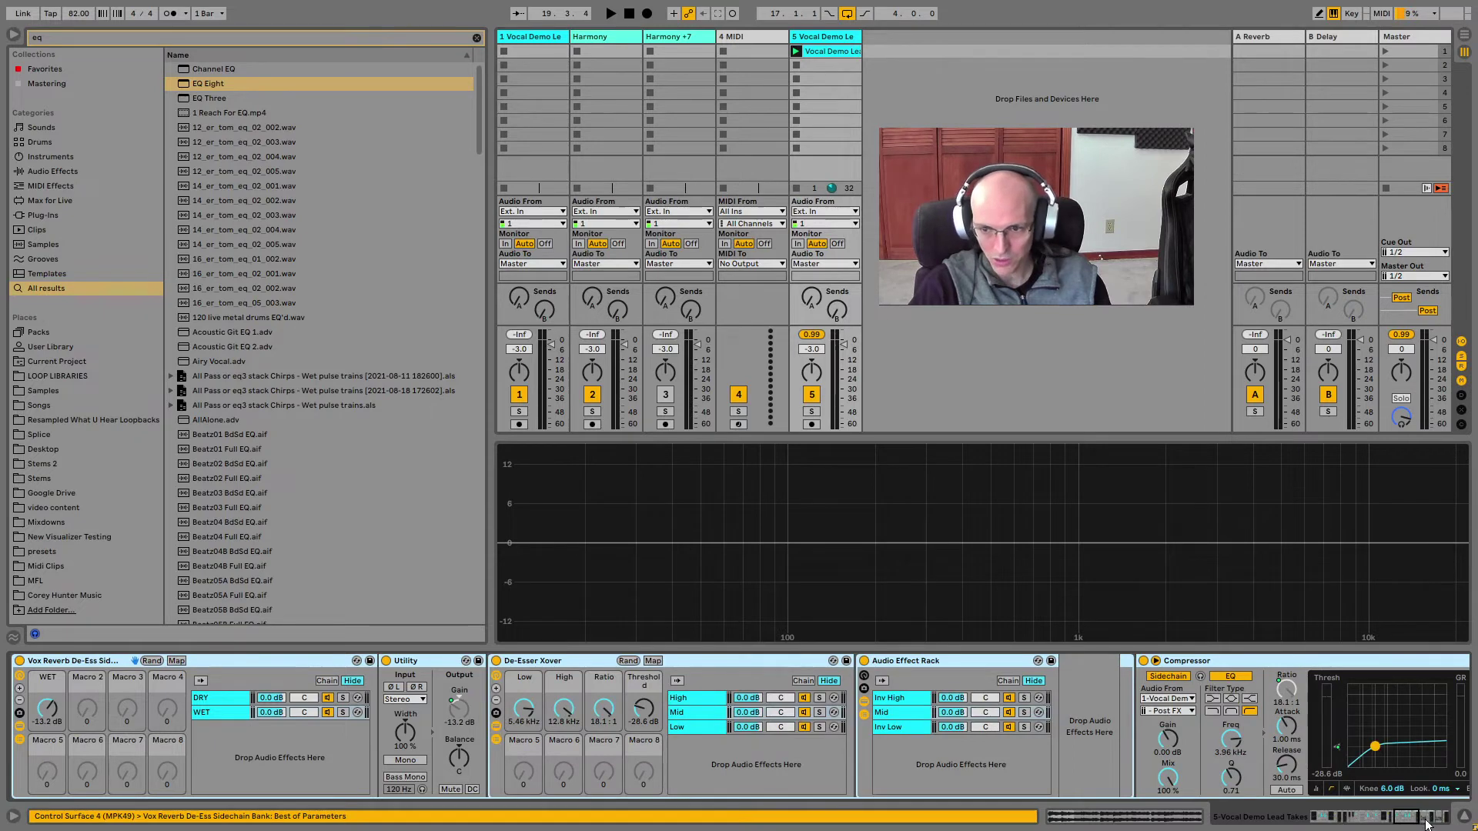
# - Examine the reverb rack's DRY and WET chains, covering the De-Esser Xover, sidechained Compressor and Convolution Reverb
pyautogui.moveTo(1413, 820); pyautogui.dragTo(1420, 820)
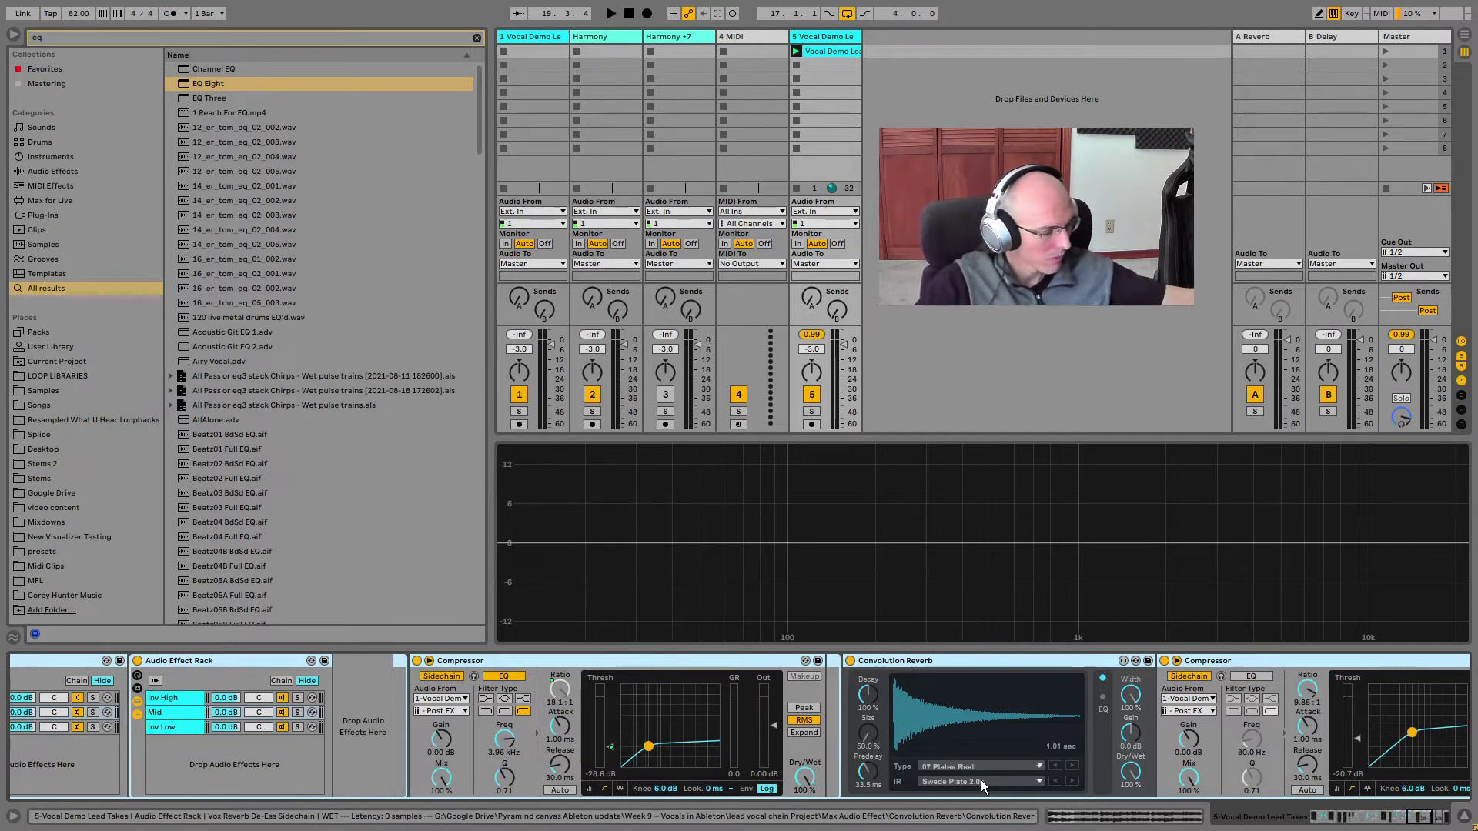
pyautogui.hotkey('ctrl', 'v')
pyautogui.moveTo(1424, 819); pyautogui.dragTo(1415, 819)
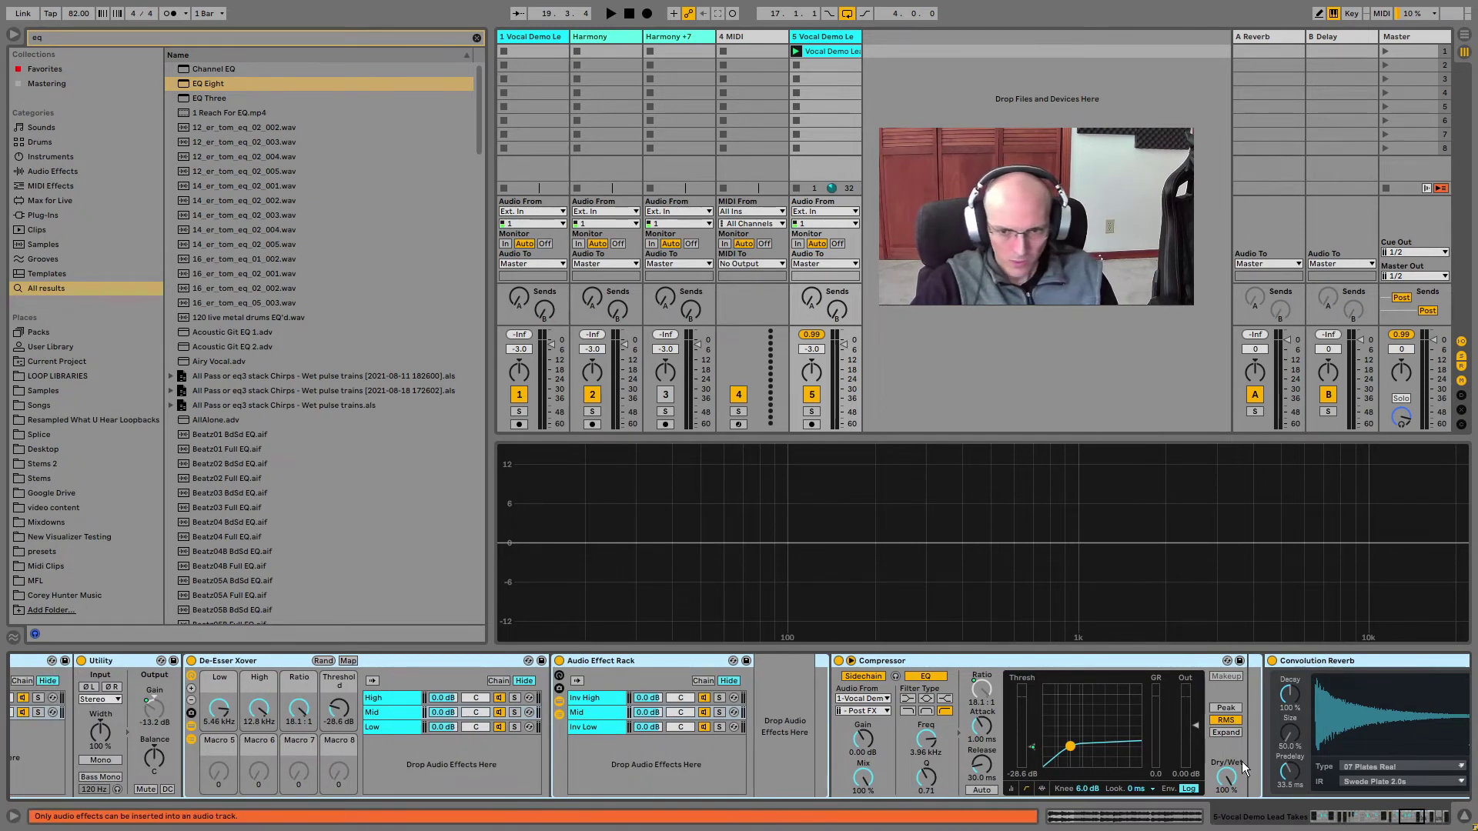
pyautogui.moveTo(1405, 817); pyautogui.dragTo(1401, 818)
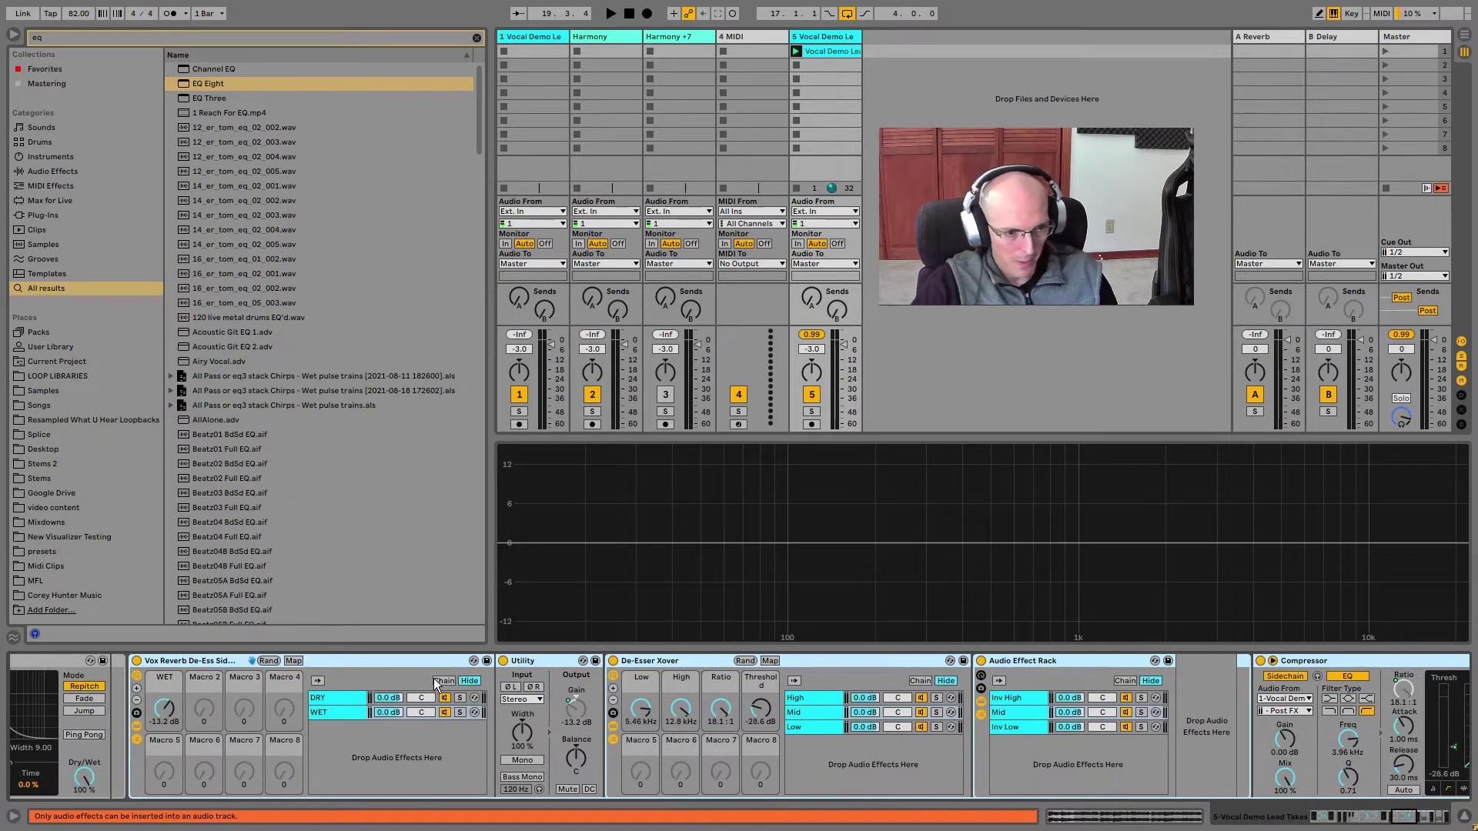
pyautogui.click(330, 700)
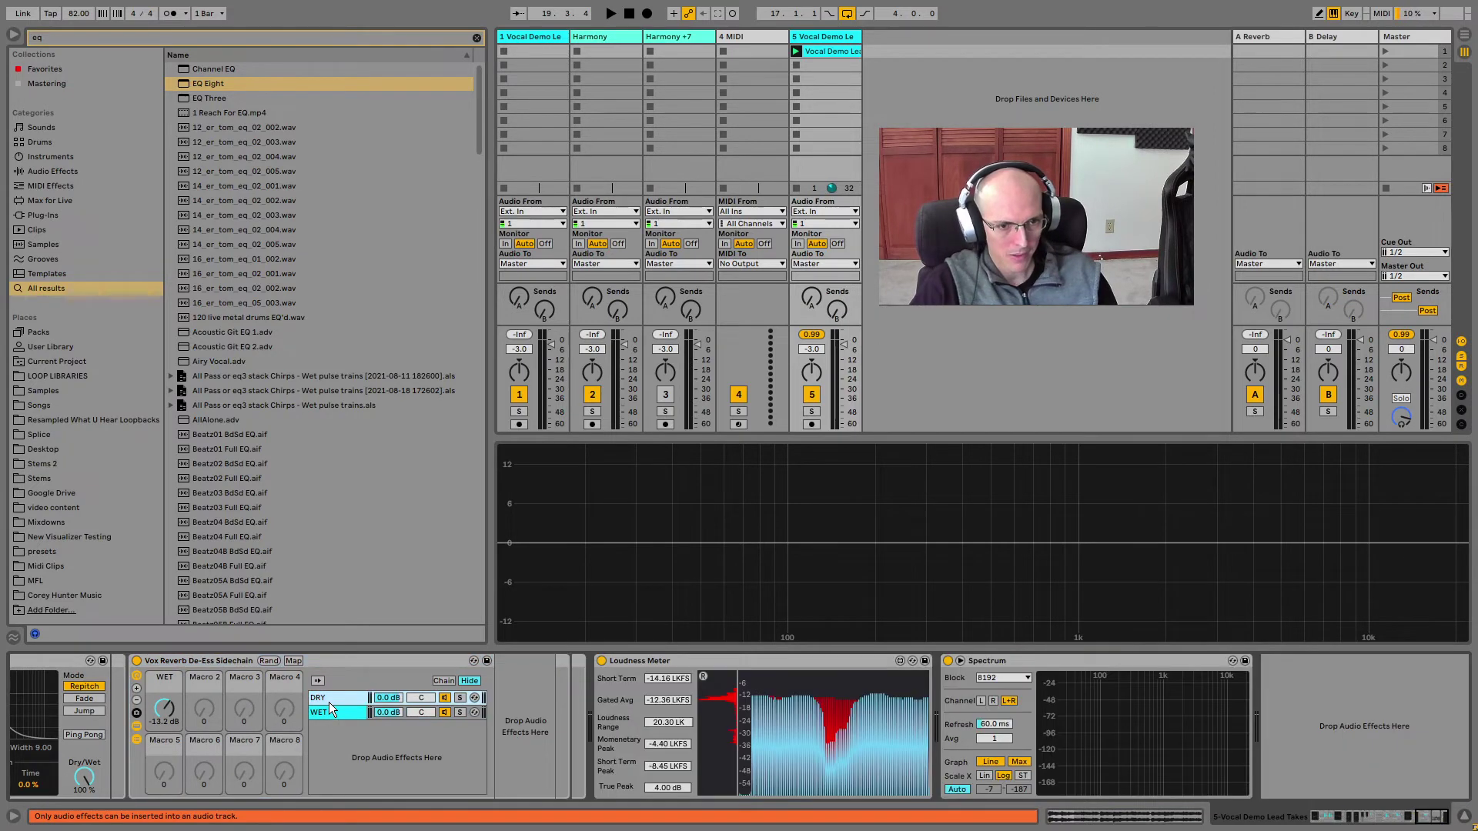
pyautogui.click(327, 717)
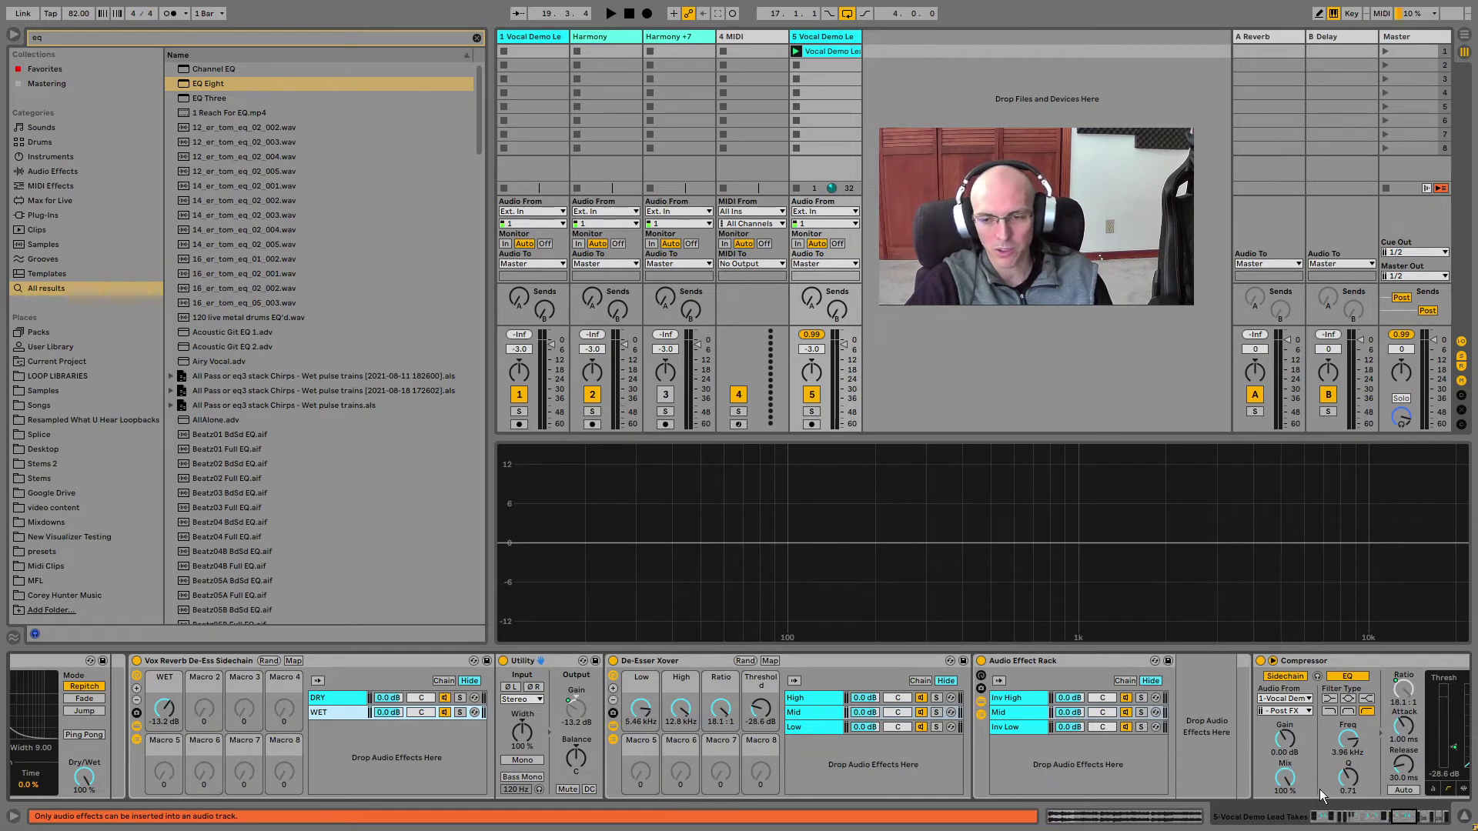
pyautogui.moveTo(1400, 816); pyautogui.dragTo(1410, 820)
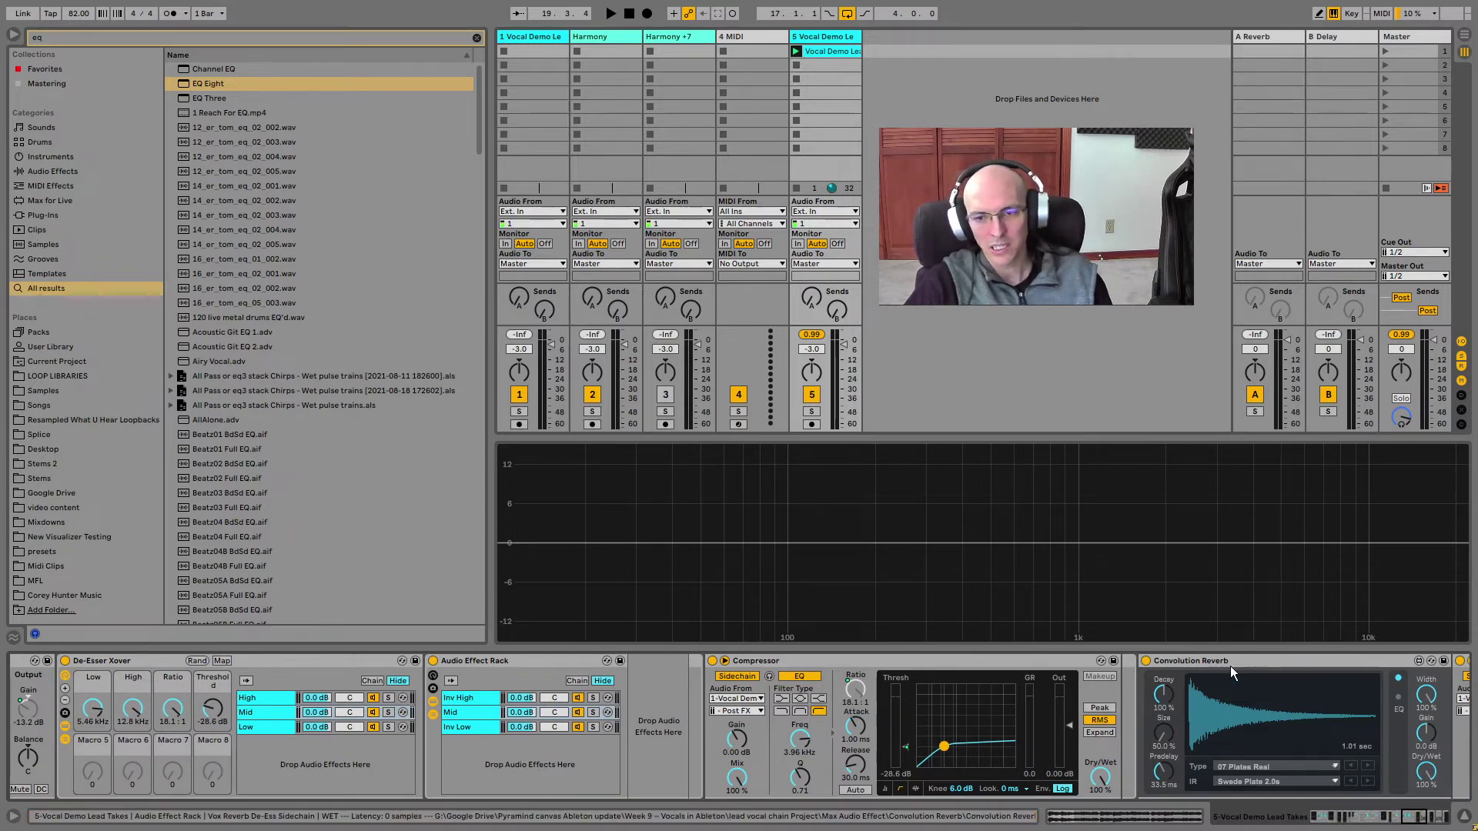
pyautogui.moveTo(1415, 818); pyautogui.dragTo(1396, 818)
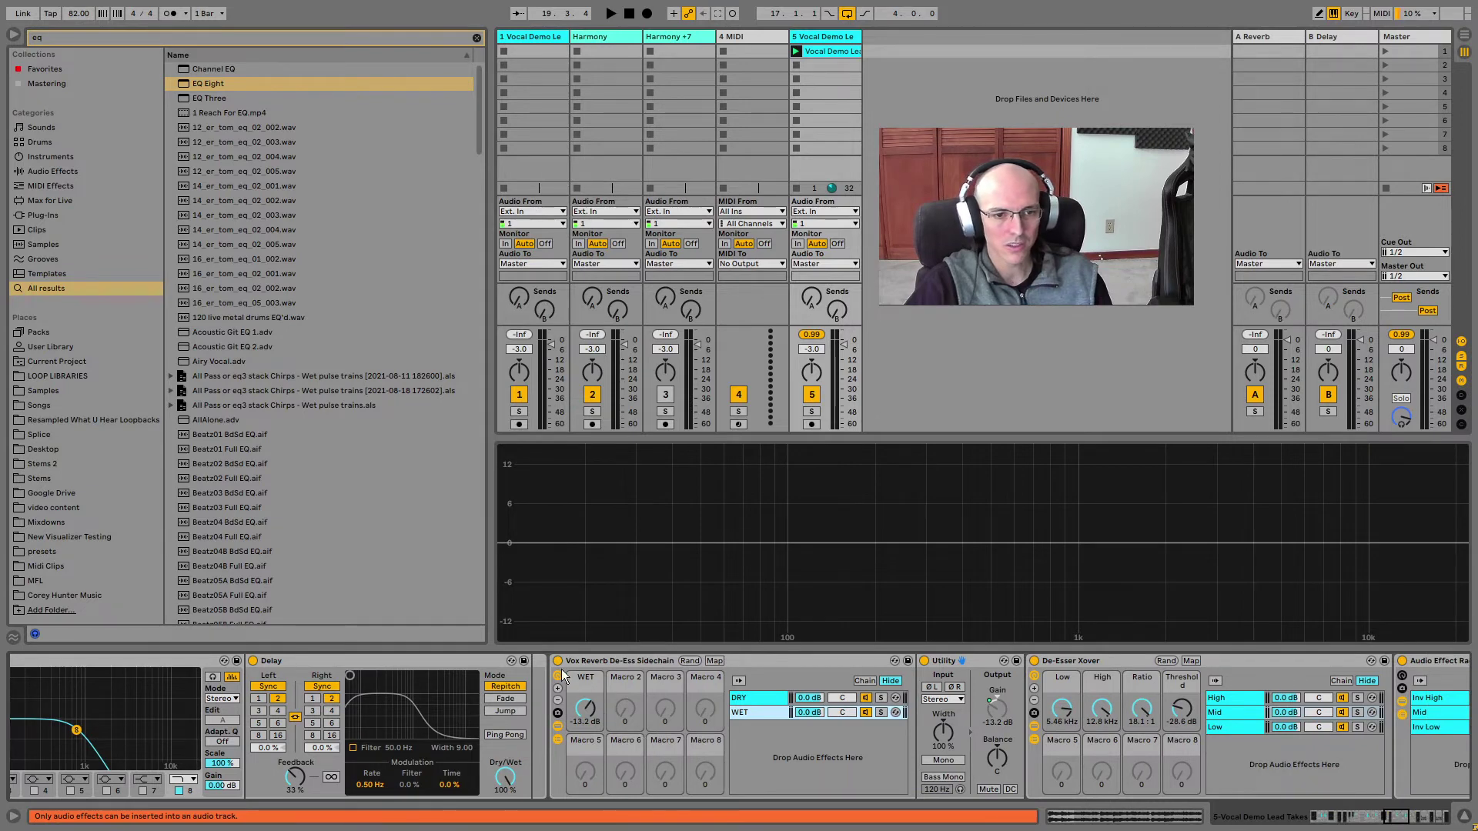
# - Set the reverb rack's WET macro to -inf dB and raise it to -21.3 dB during playback, ending with playback stopped
pyautogui.moveTo(585, 708); pyautogui.dragTo(585, 778)
pyautogui.press('space')
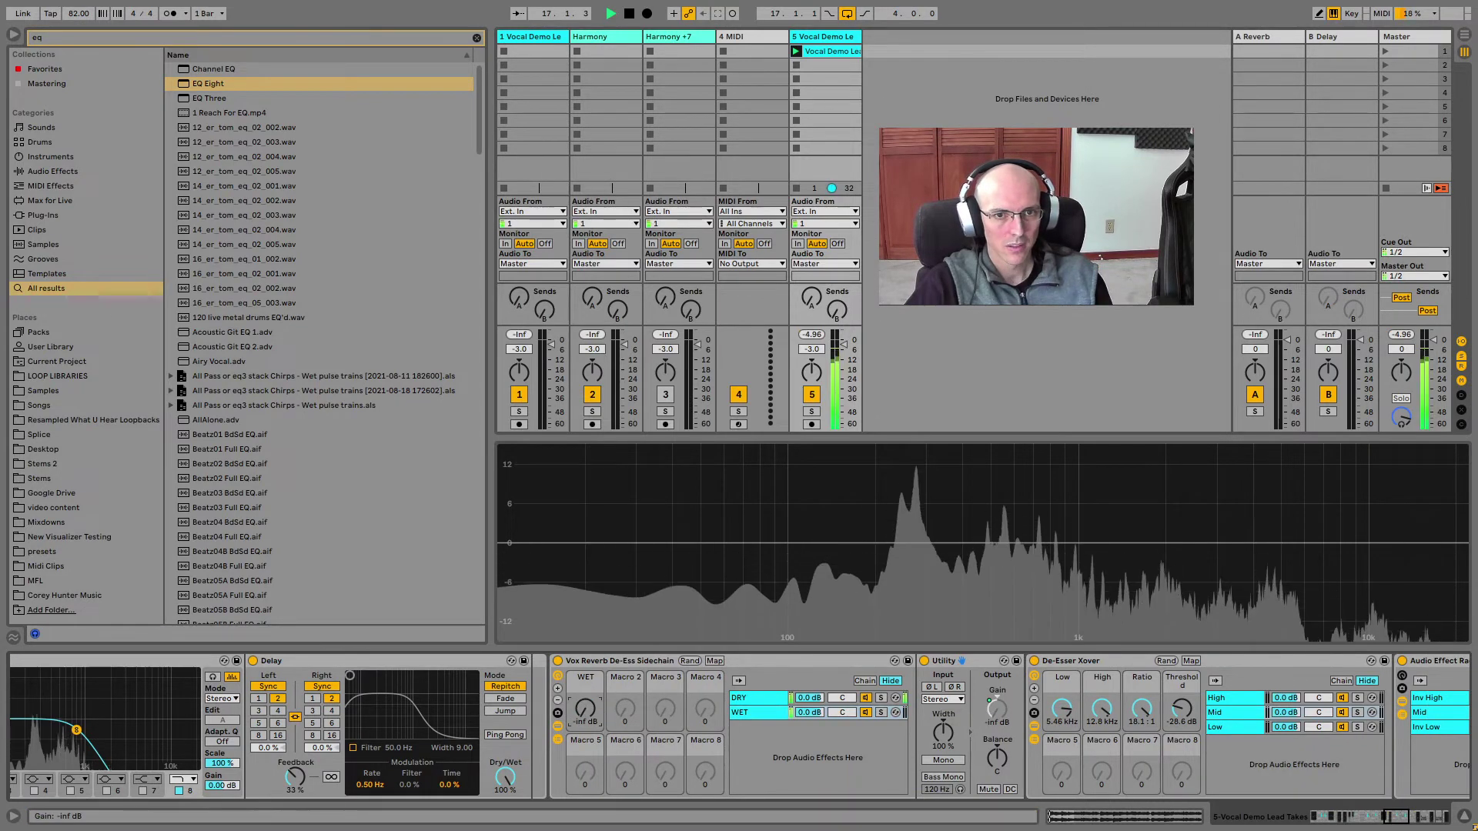
pyautogui.moveTo(585, 708); pyautogui.dragTo(585, 668)
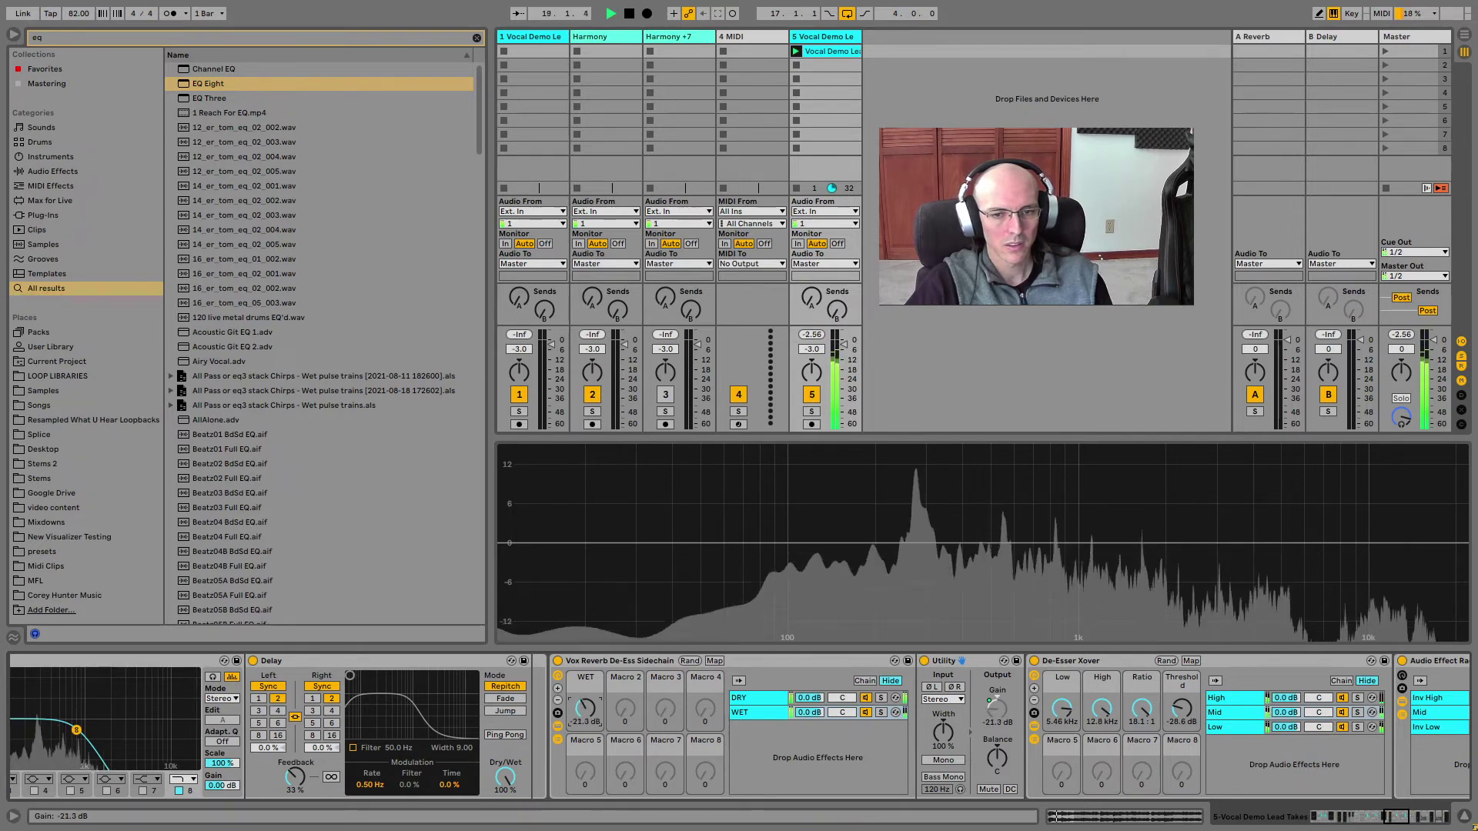
pyautogui.press('space')
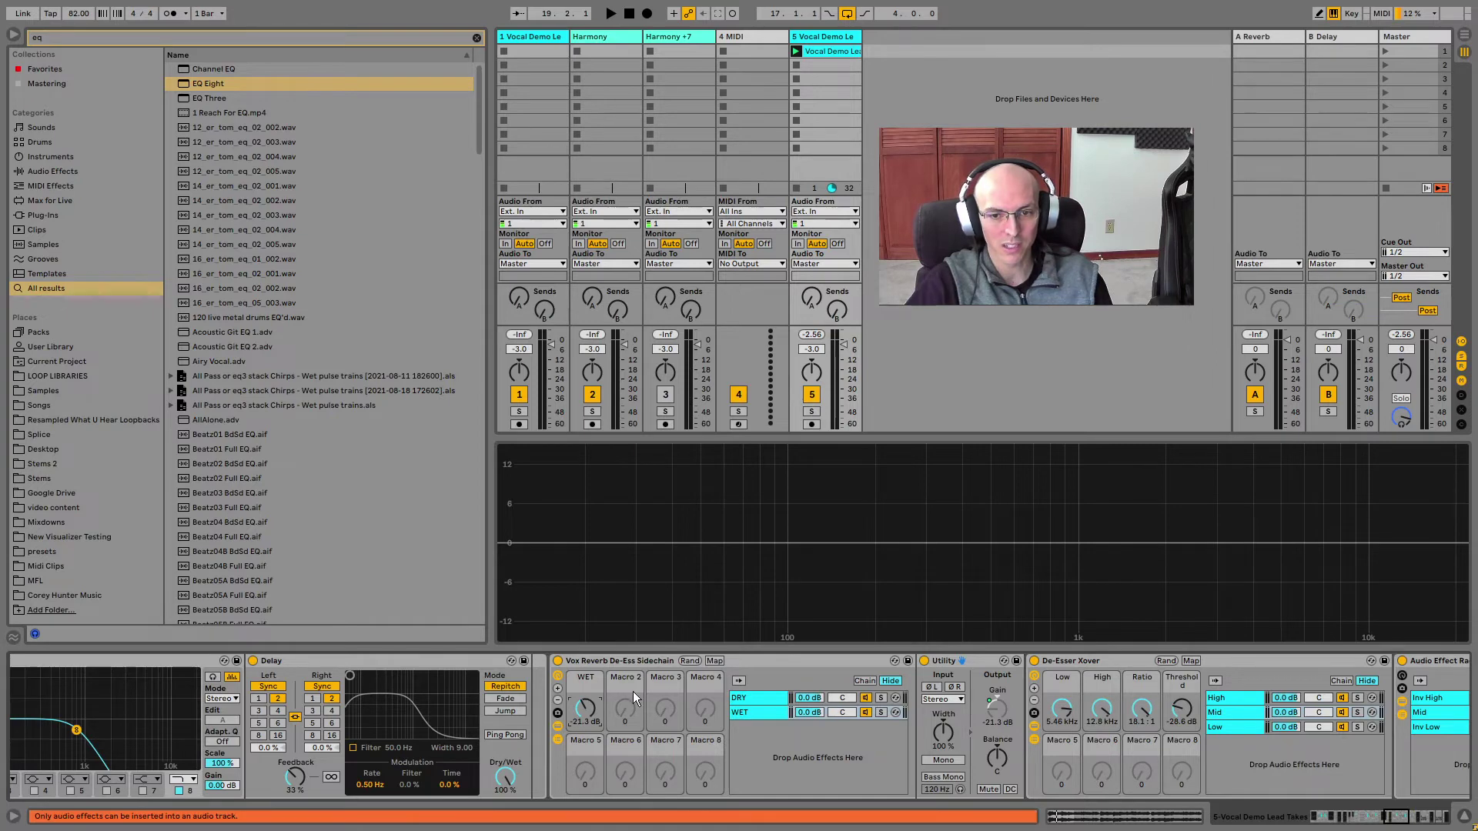
# - Play the vocal through the reverb rack's devices and raise its WET macro to -16.0 dB
pyautogui.press('space')
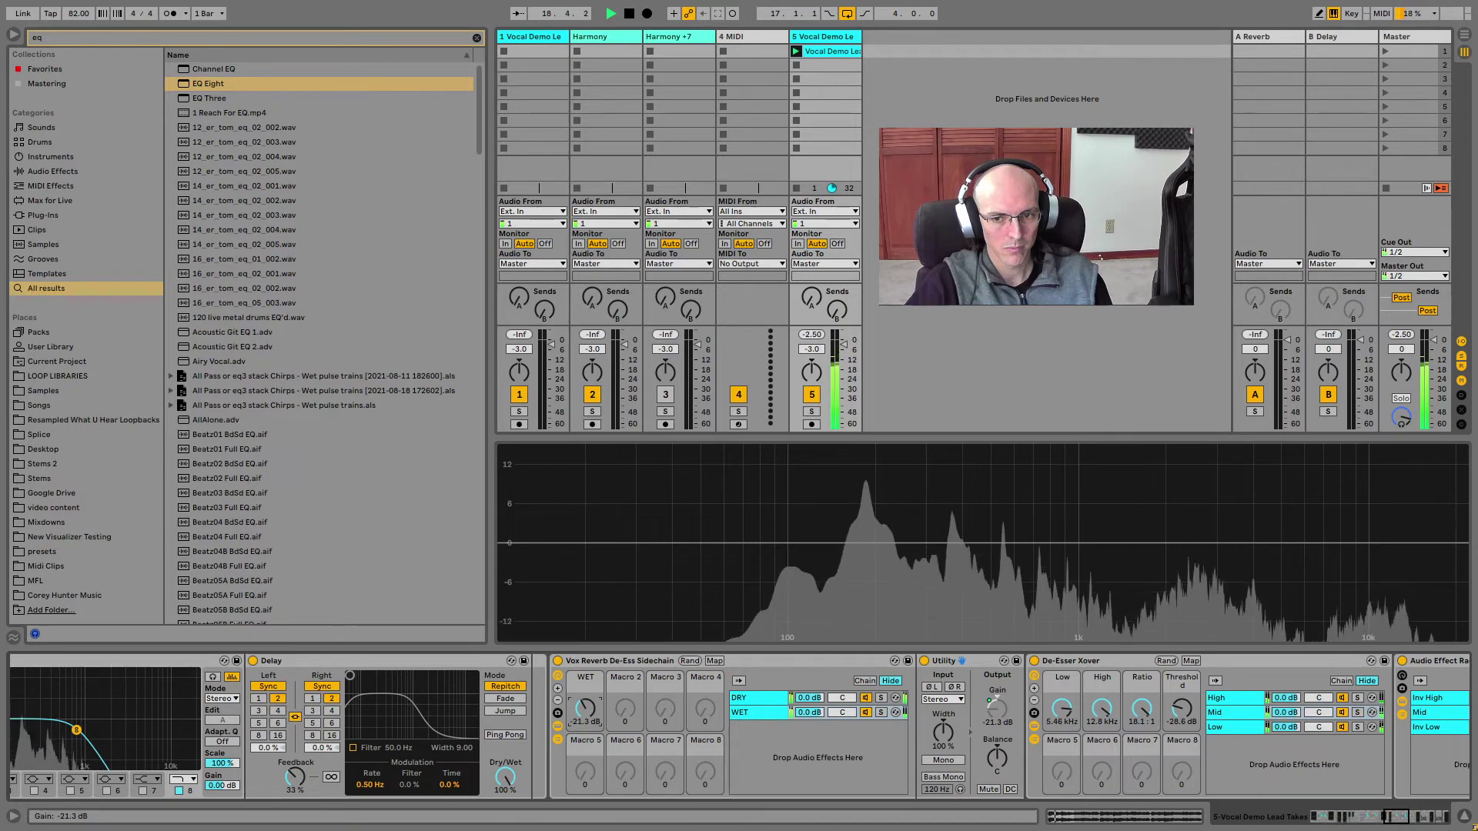
pyautogui.hotkey('ctrl', 'v')
pyautogui.moveTo(1395, 816); pyautogui.dragTo(1409, 815)
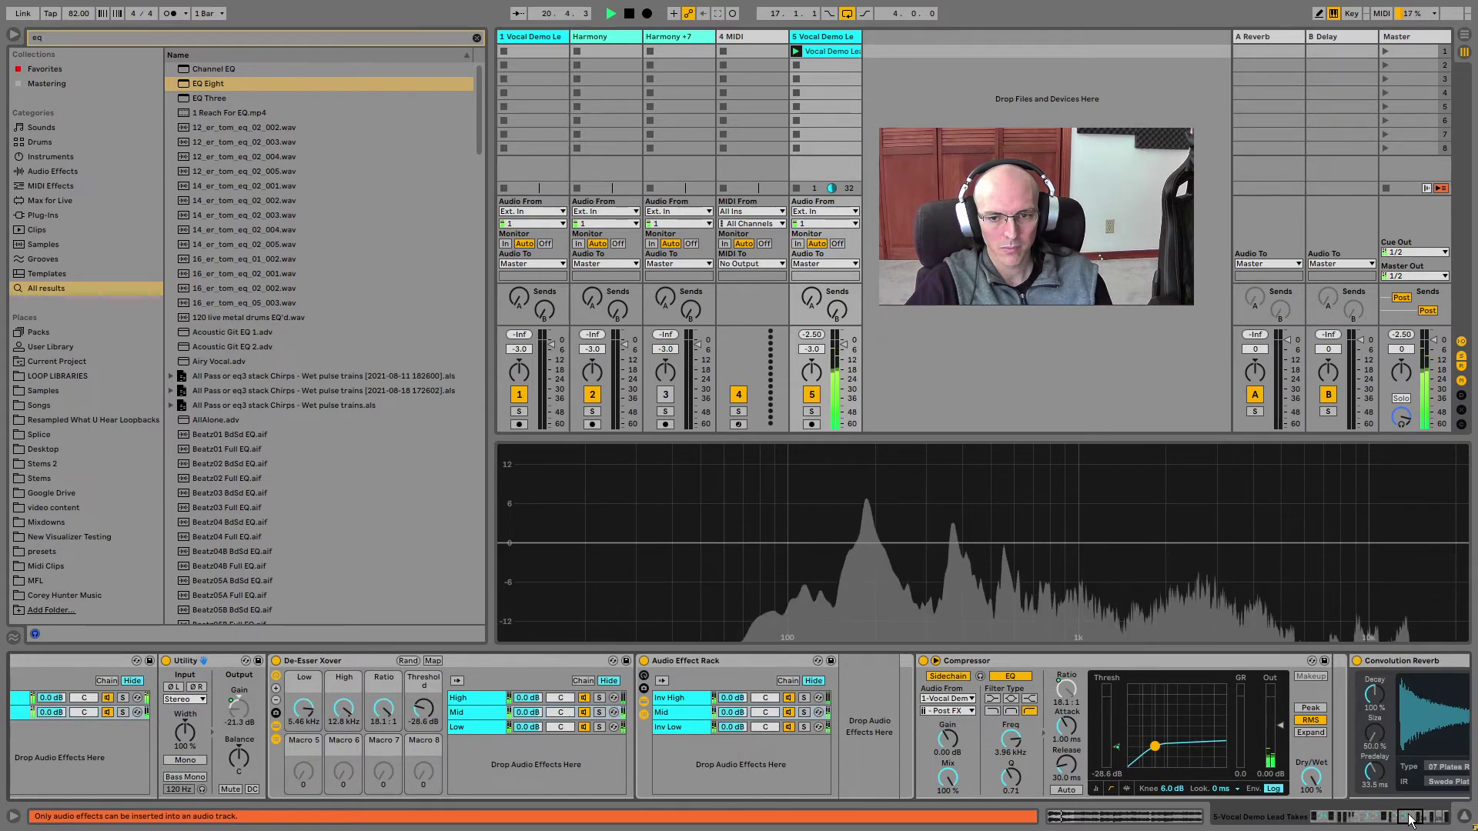
pyautogui.moveTo(1409, 815); pyautogui.dragTo(1404, 816)
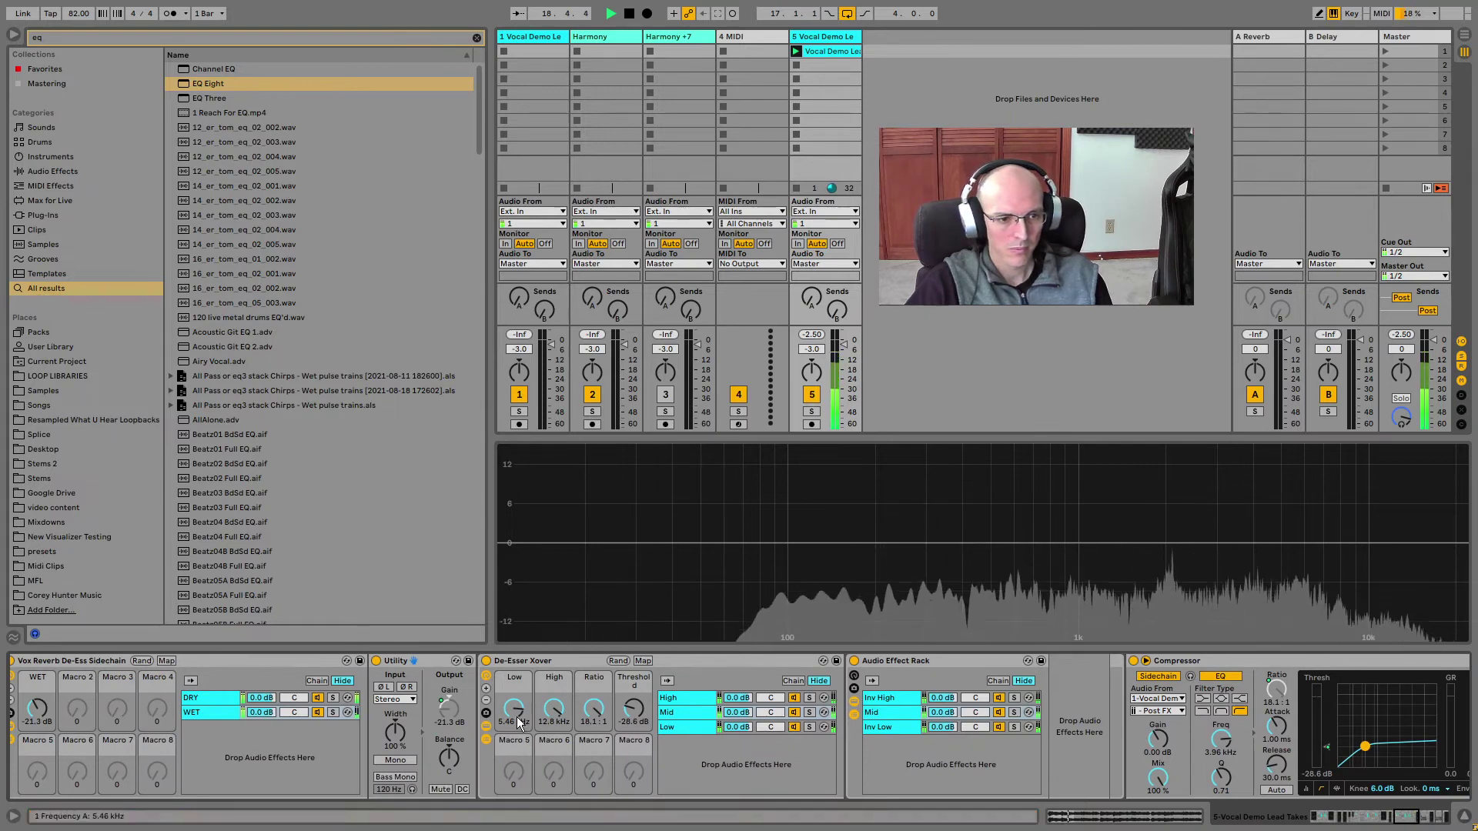
pyautogui.moveTo(1401, 817); pyautogui.dragTo(1396, 821)
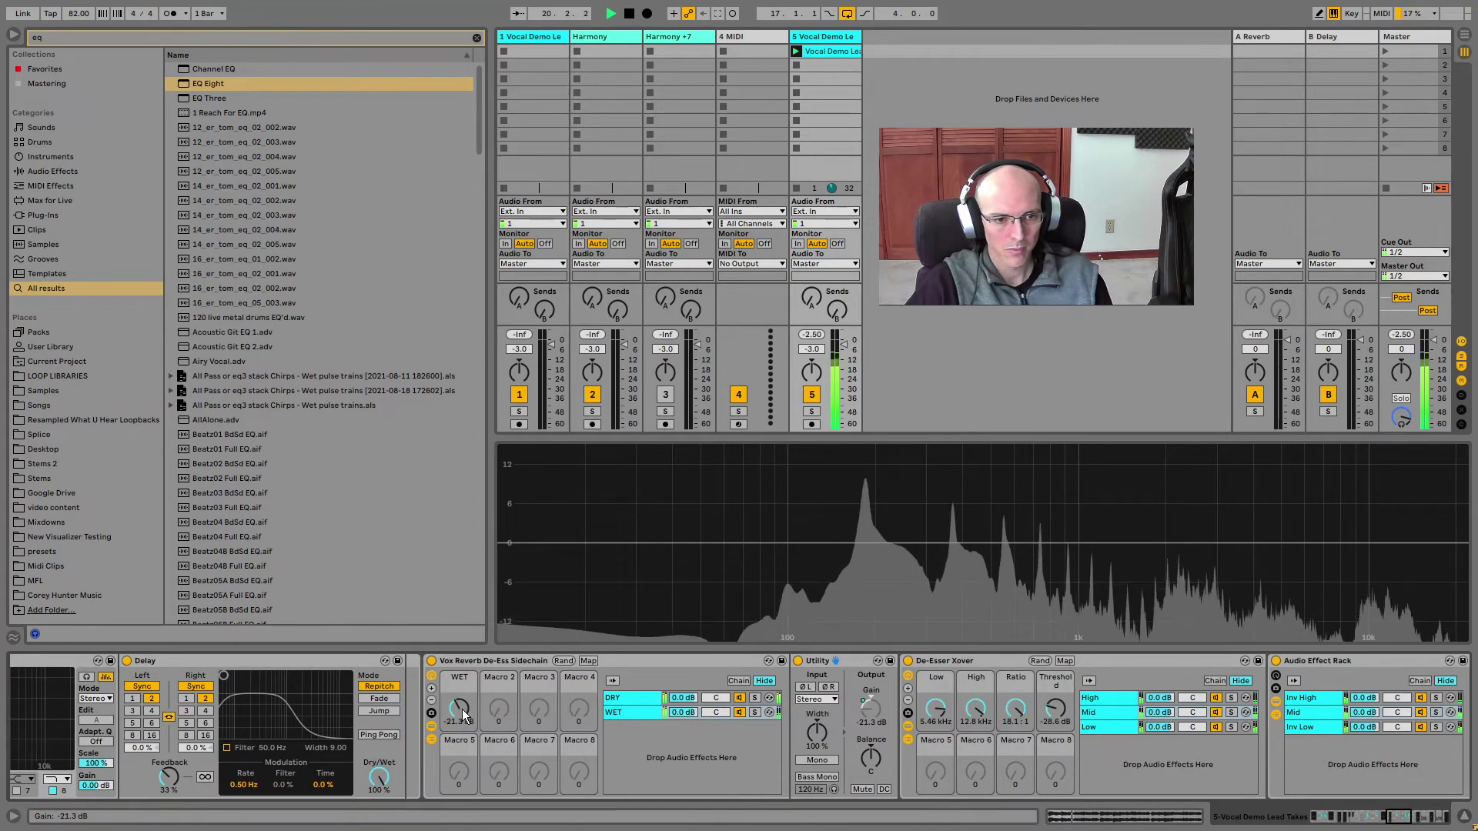
pyautogui.moveTo(460, 709); pyautogui.dragTo(459, 690)
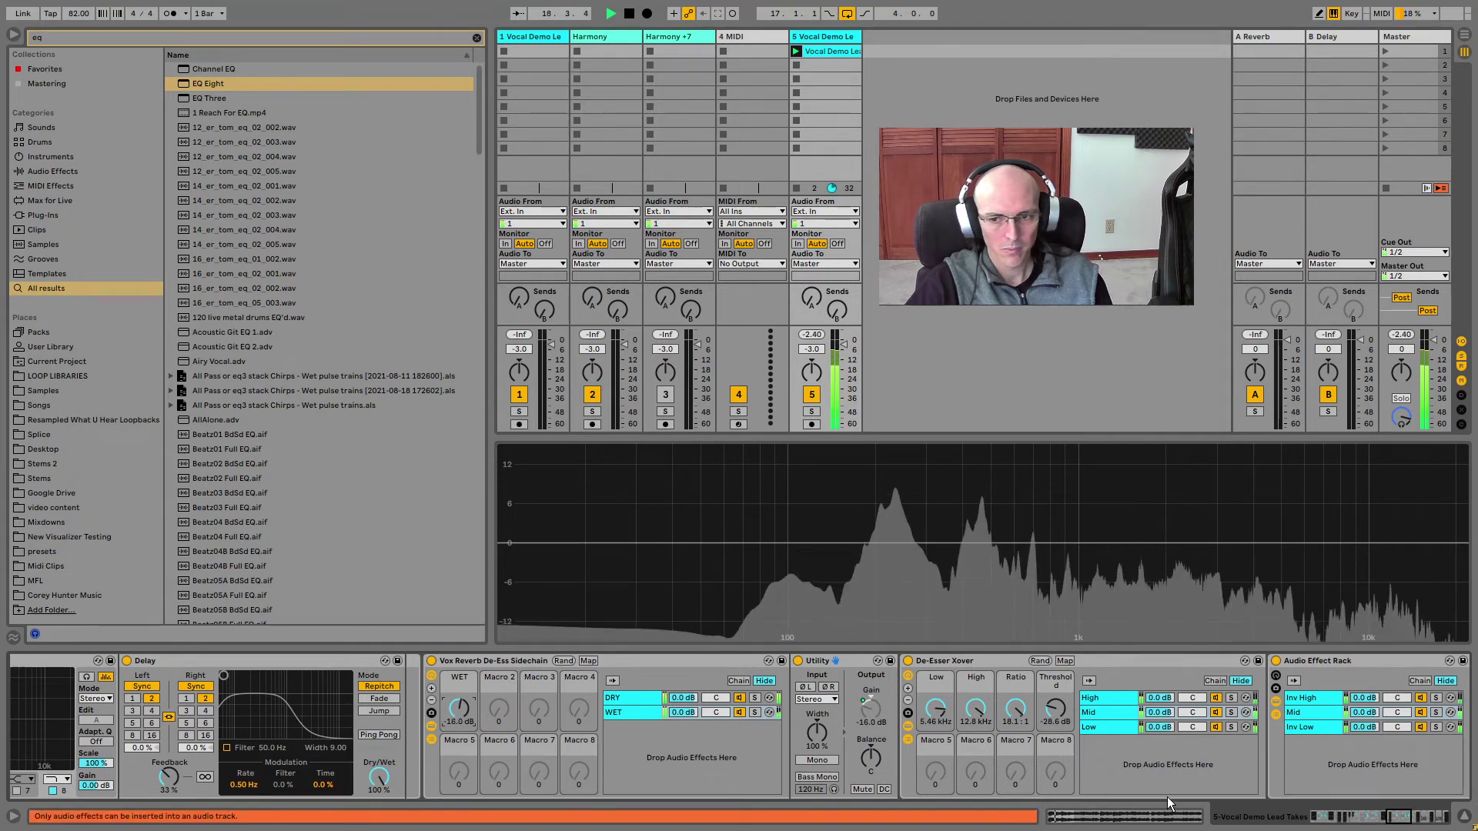
# - Stop playback and set the sidechain source of the Compressor before the Convolution Reverb to 5-Vocal Demo Lead Takes, Tap Point Post FX
pyautogui.click(1423, 818)
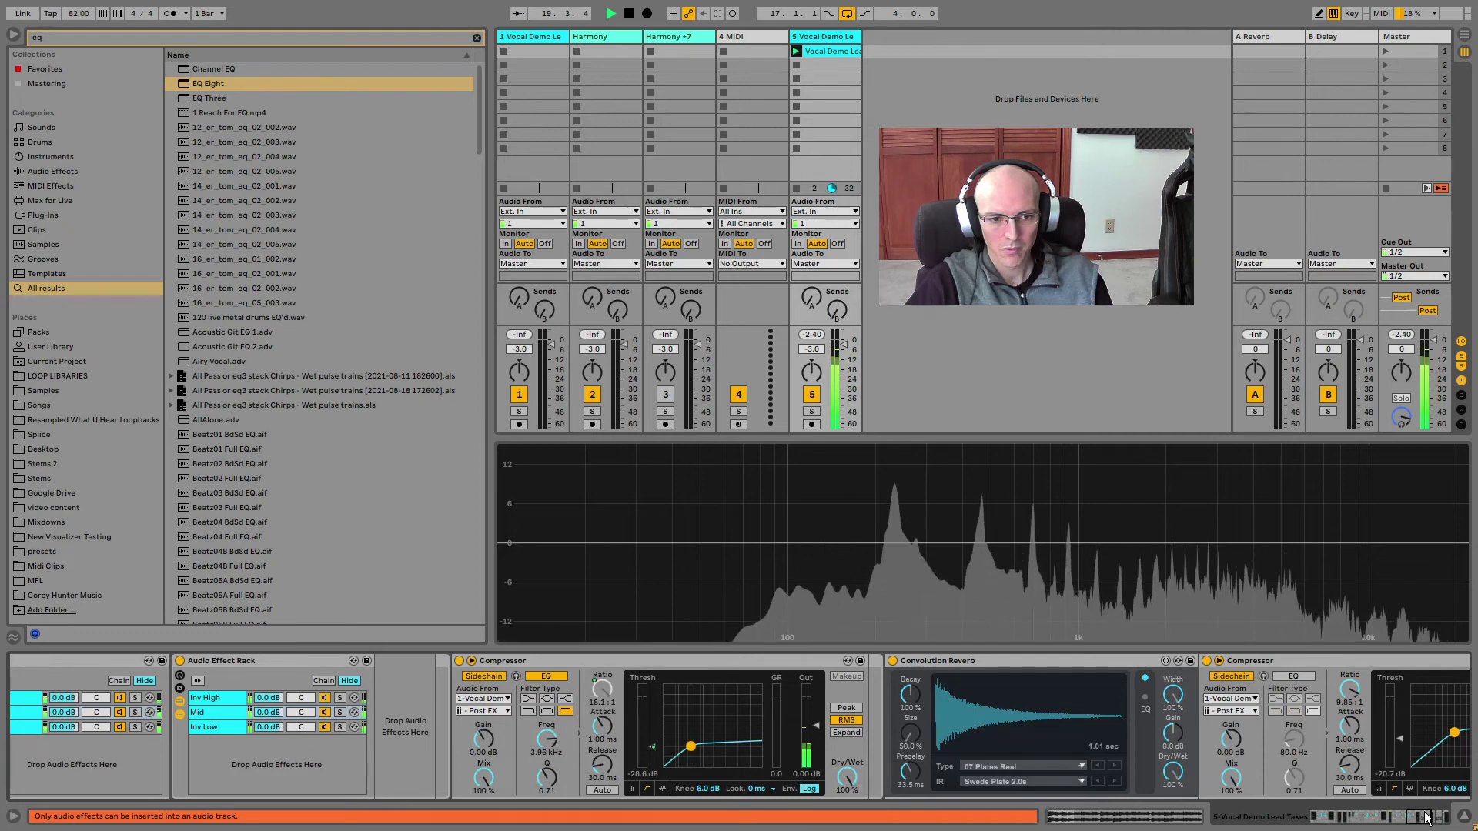
pyautogui.click(1421, 819)
pyautogui.moveTo(1418, 814); pyautogui.dragTo(1410, 816)
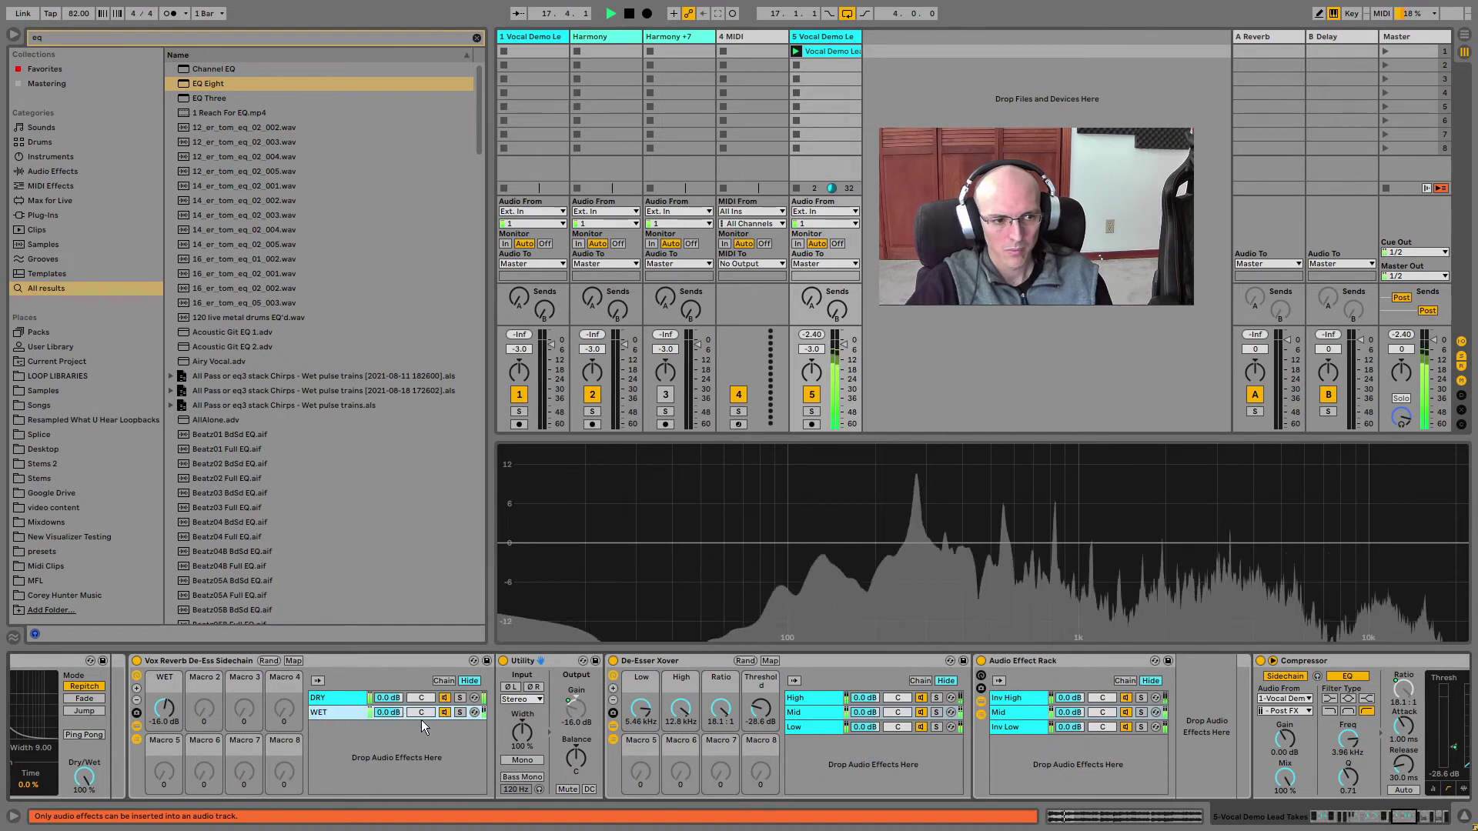
pyautogui.click(803, 709)
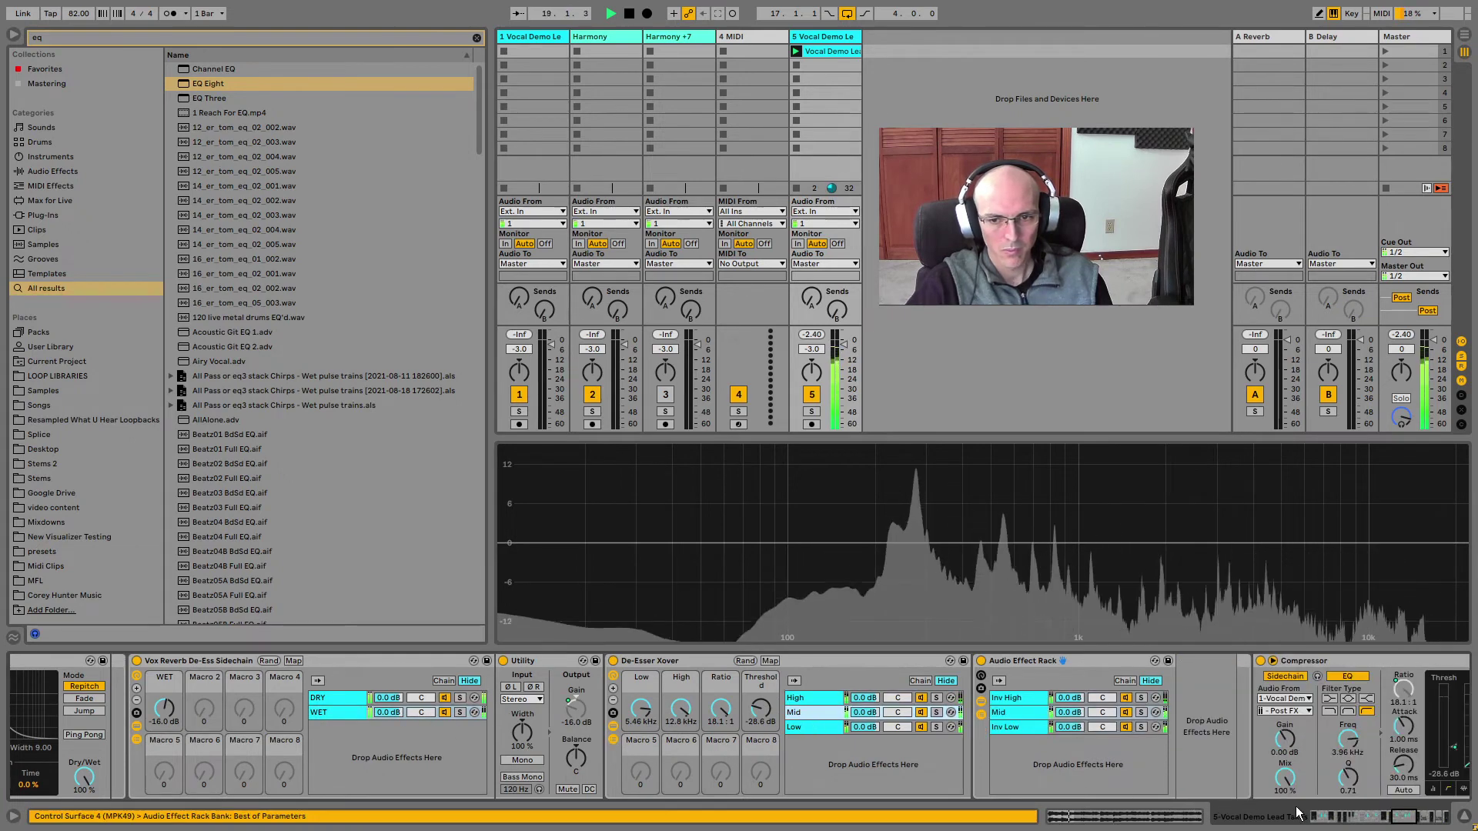
pyautogui.moveTo(1401, 816); pyautogui.dragTo(1406, 816)
pyautogui.press('space')
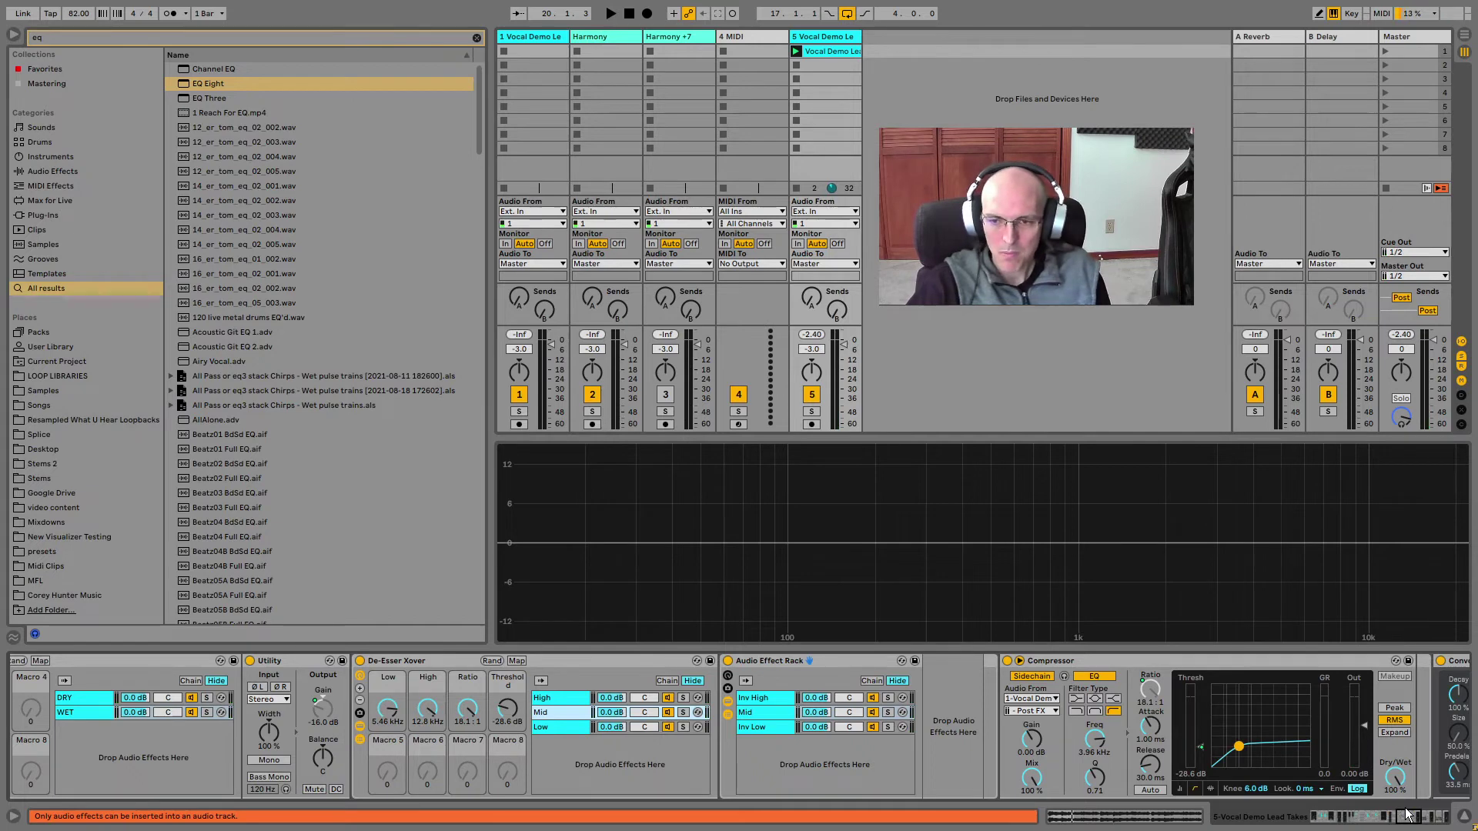
pyautogui.moveTo(1408, 818); pyautogui.dragTo(1409, 819)
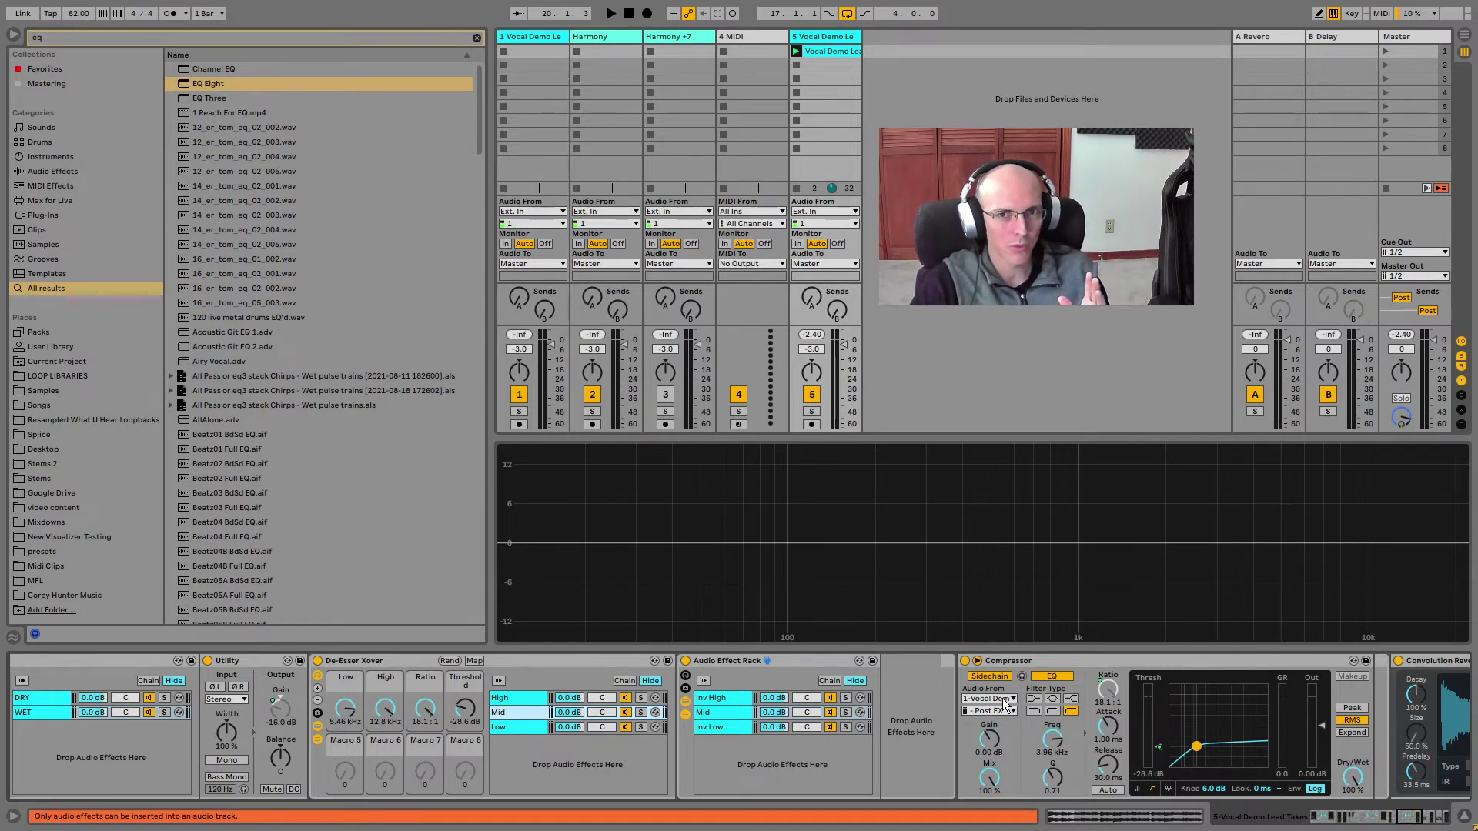
pyautogui.click(1004, 701)
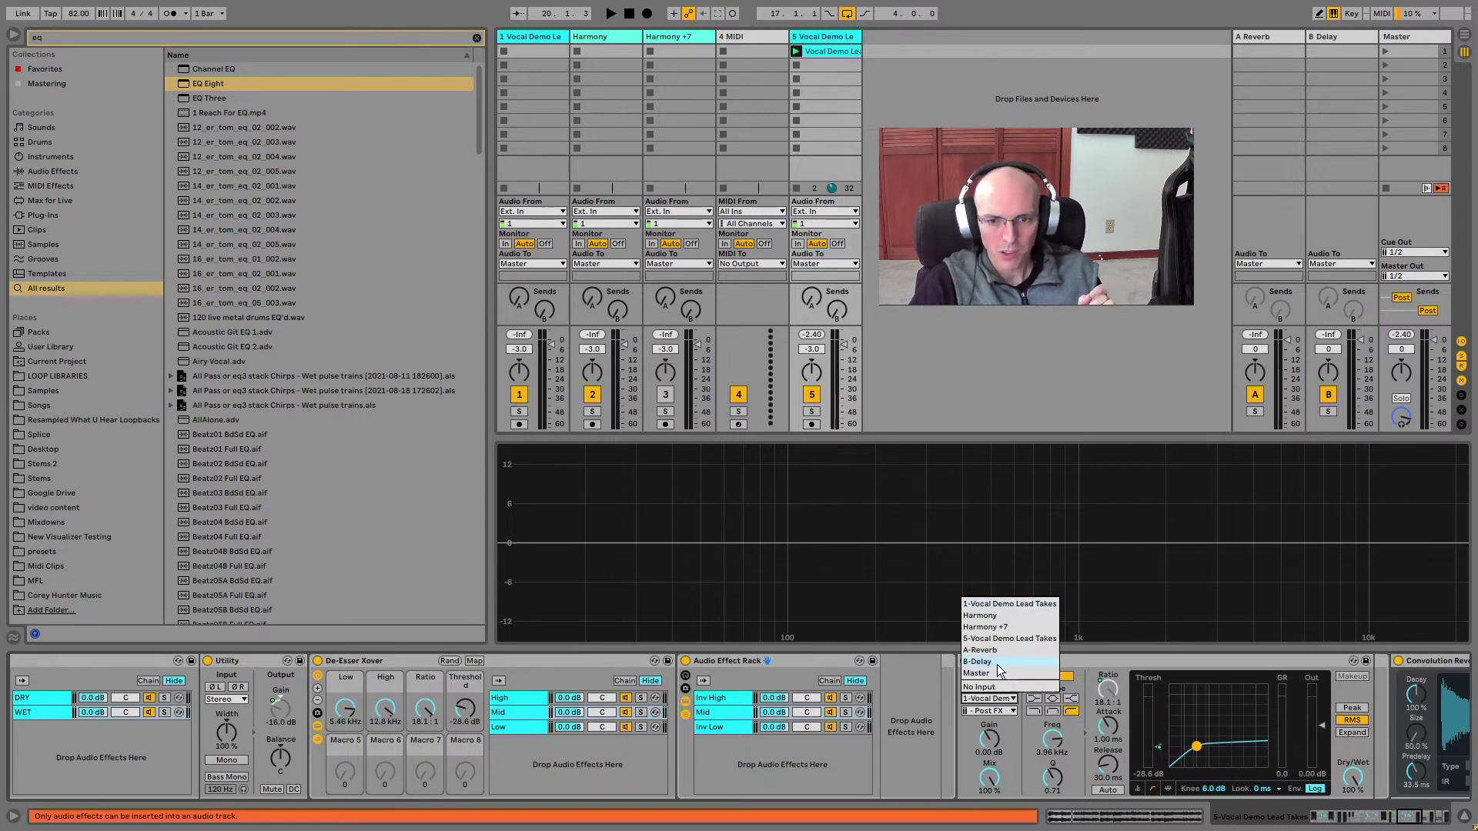
pyautogui.click(994, 638)
pyautogui.click(999, 711)
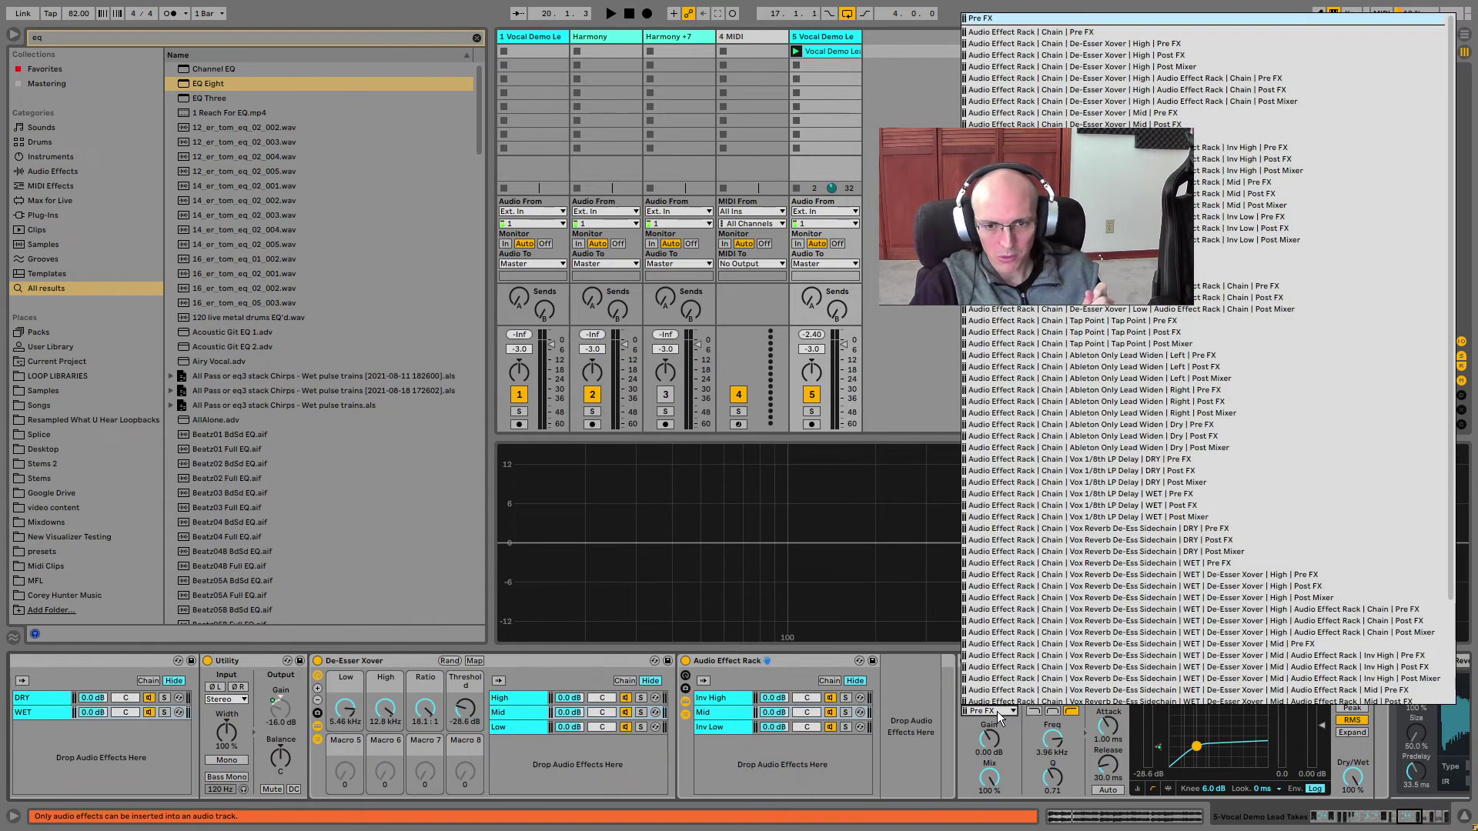
pyautogui.click(1123, 334)
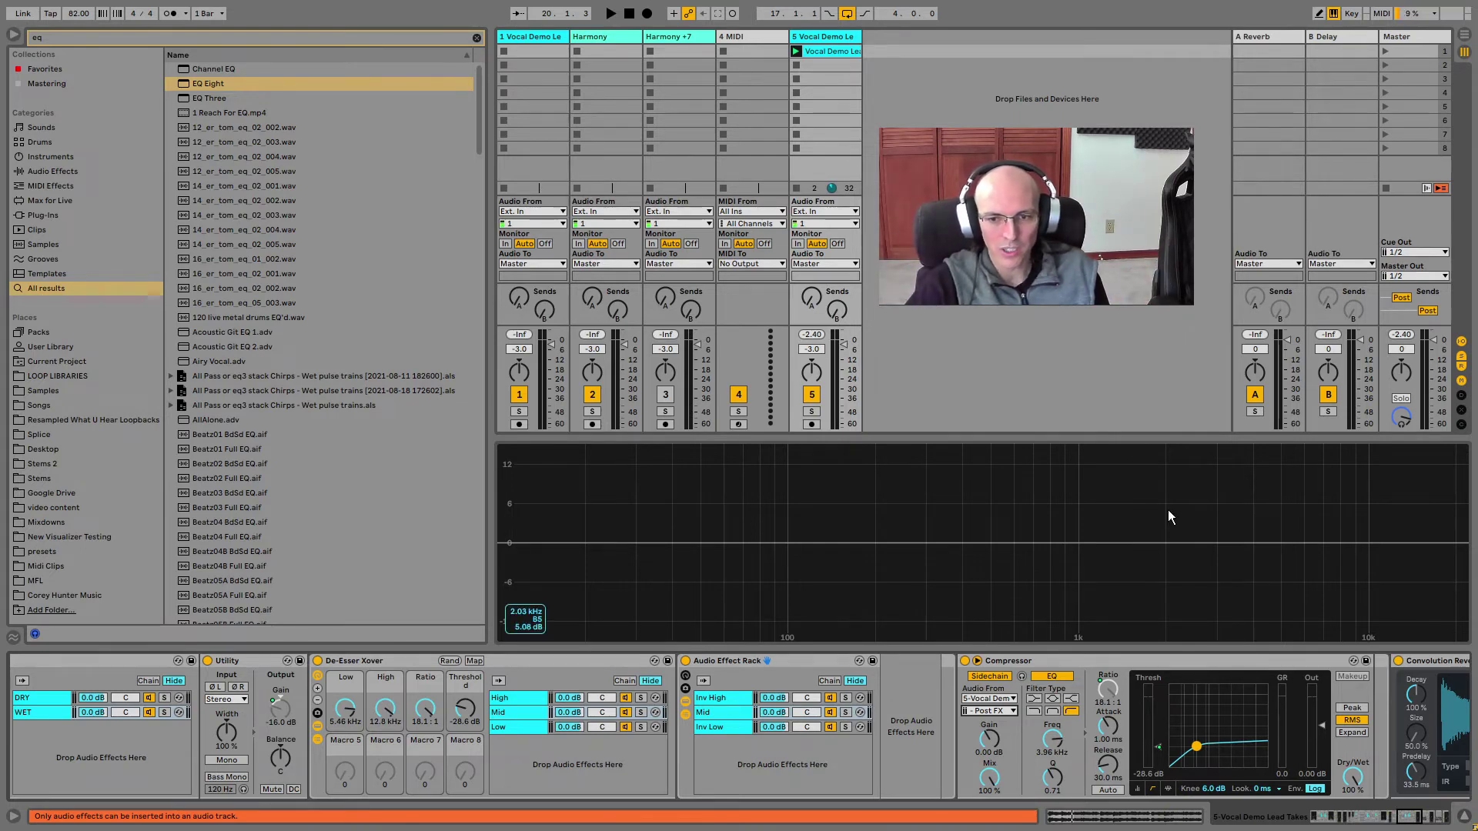
# - Play the vocal with the rerouted sidechain and lower the reverb rack's WET macro to -20.0 dB
pyautogui.press('space')
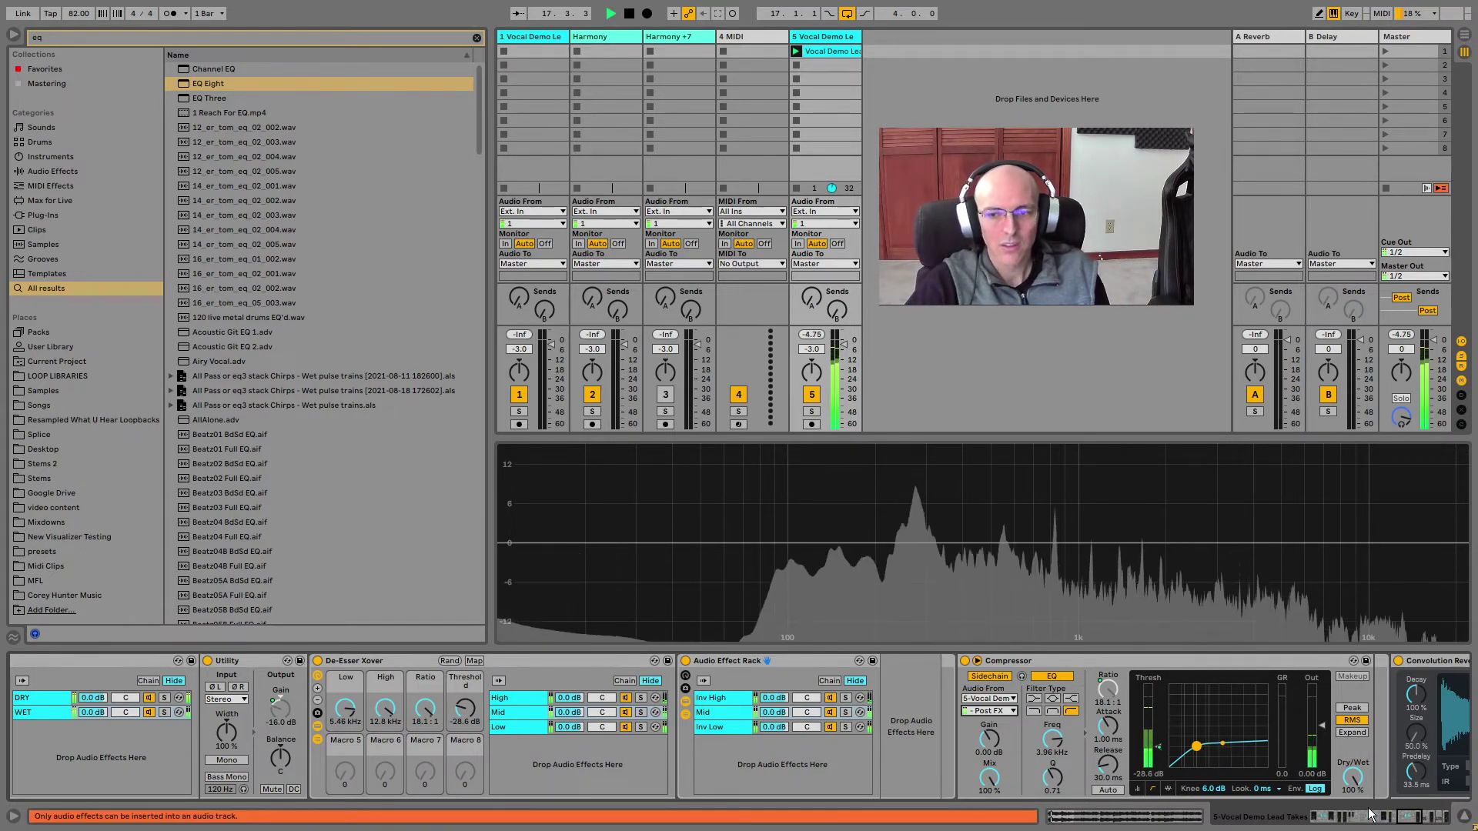
pyautogui.click(1399, 820)
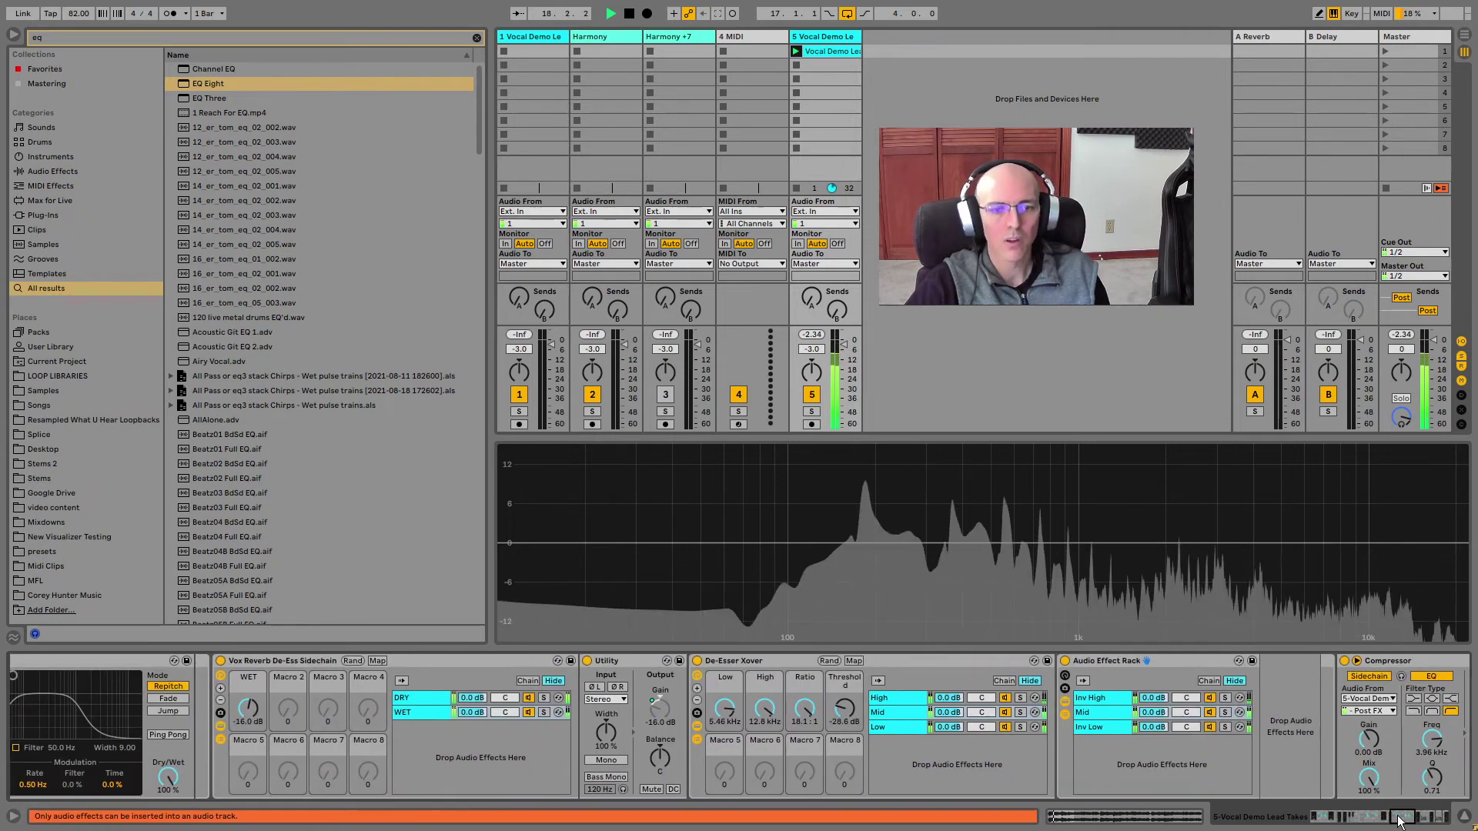
pyautogui.moveTo(1399, 821); pyautogui.dragTo(1403, 821)
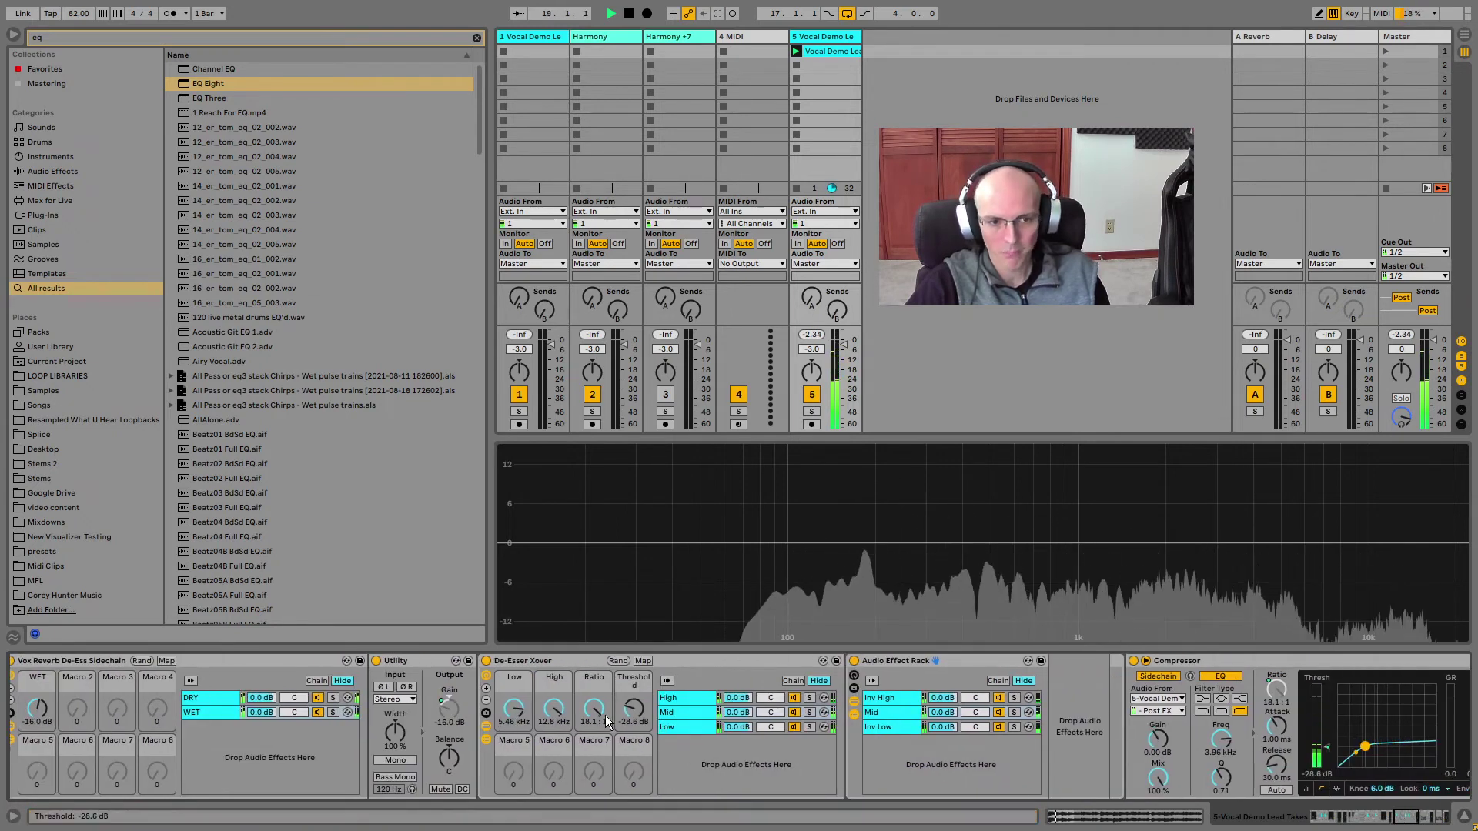
pyautogui.press('space')
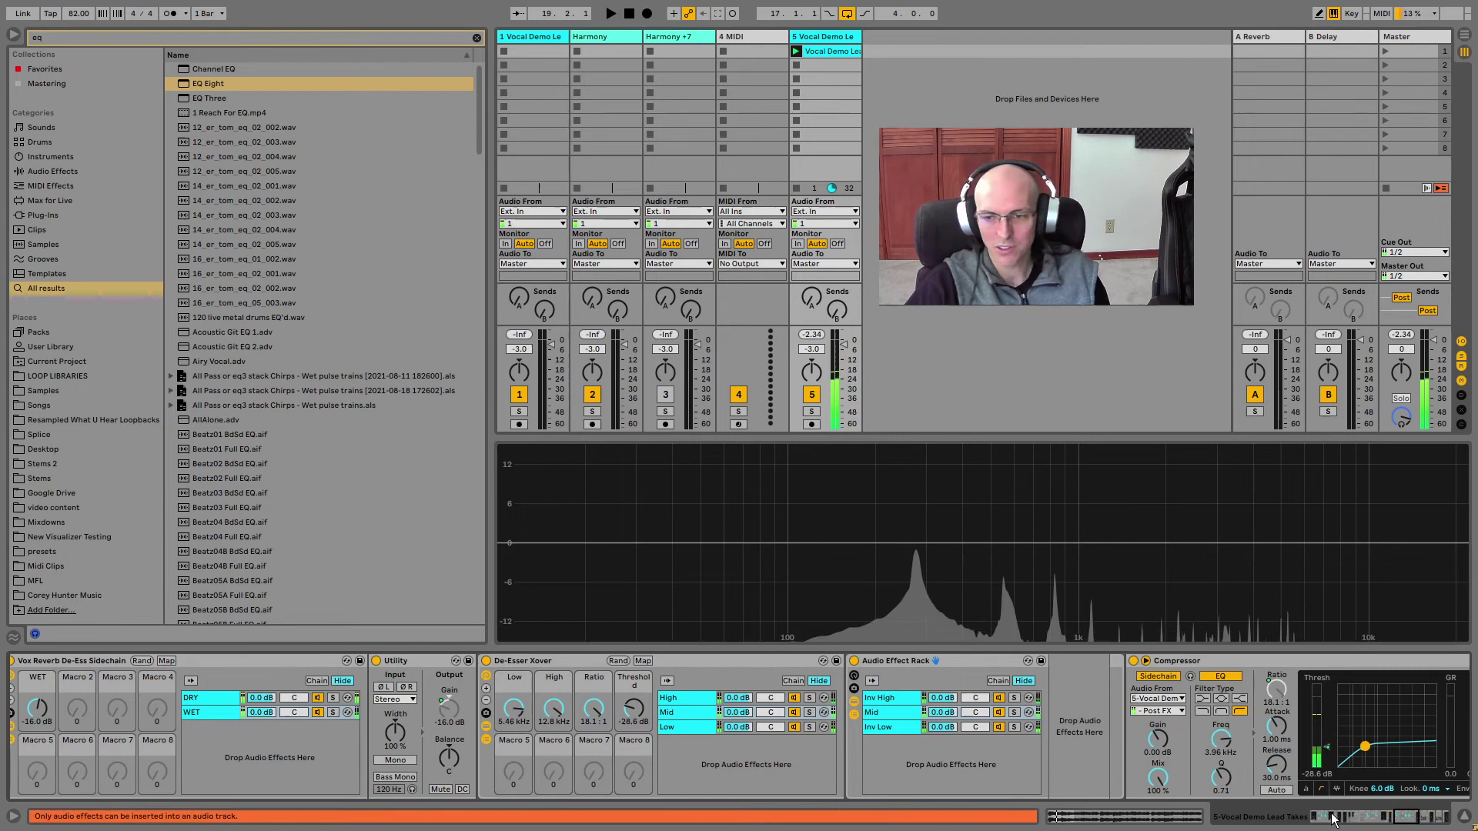
pyautogui.click(1403, 820)
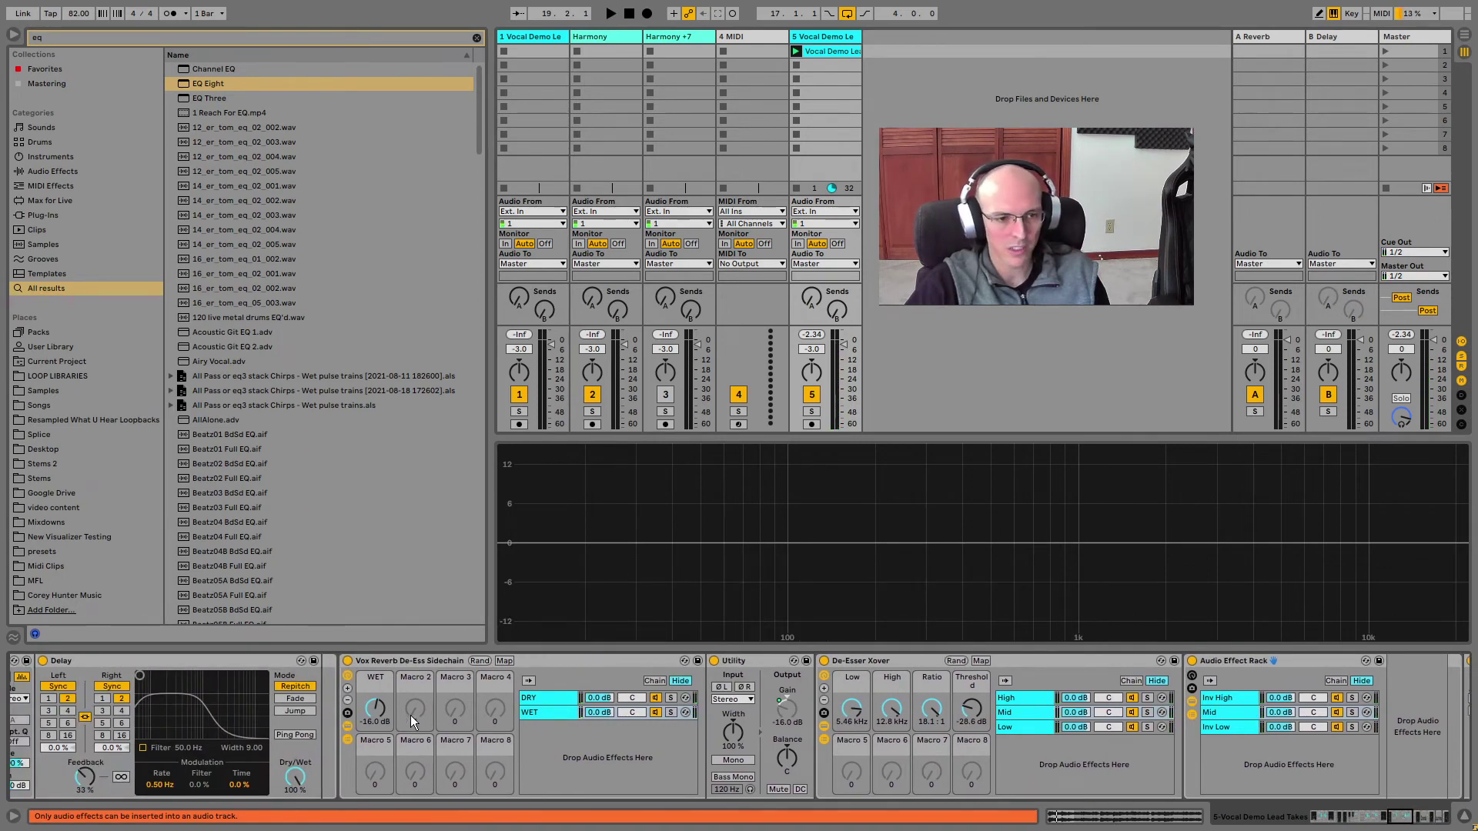
pyautogui.press('space')
pyautogui.moveTo(372, 709); pyautogui.dragTo(372, 720)
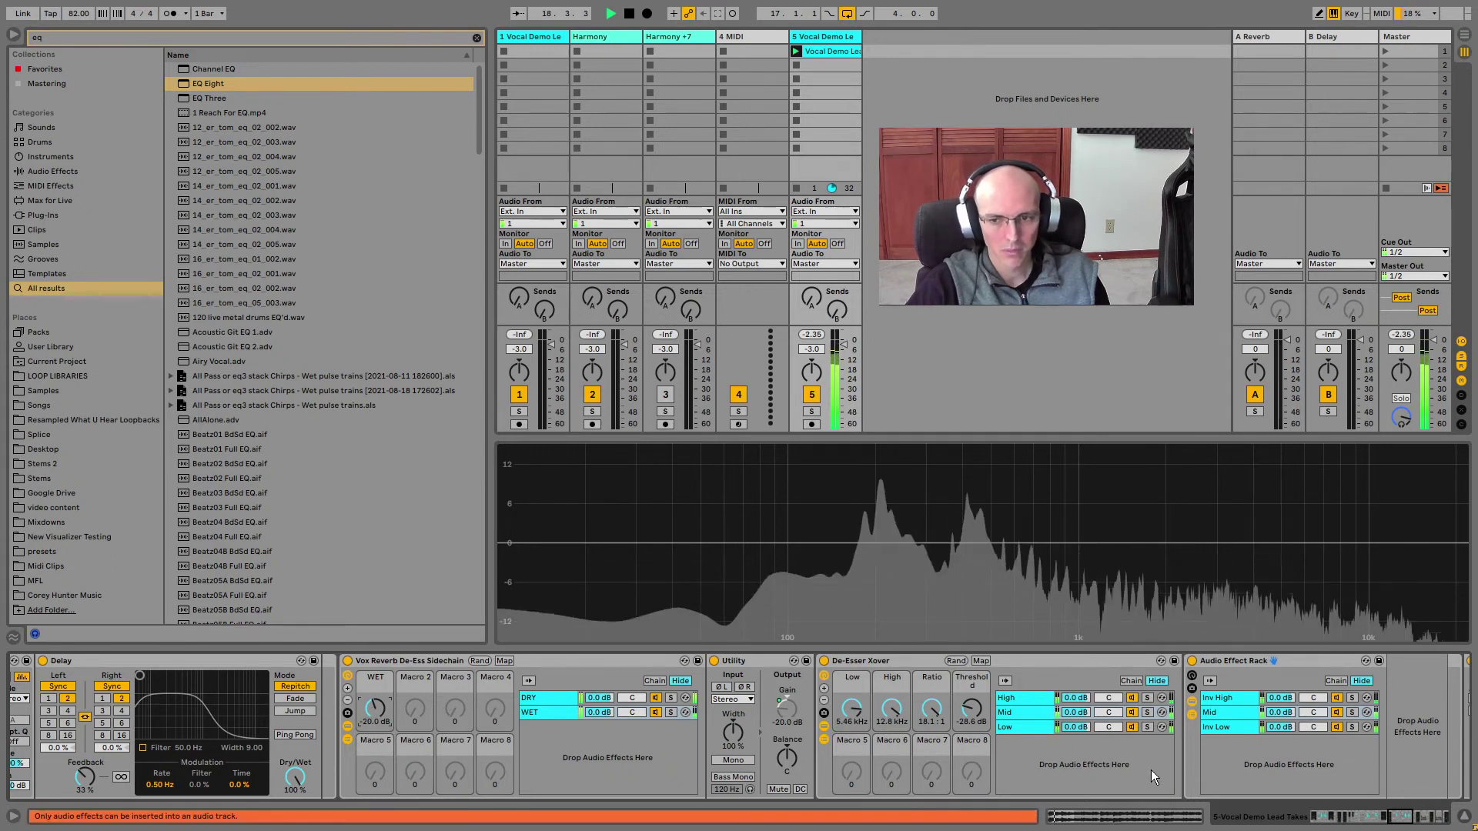
# - Compare the vocal with the Compressor before the Convolution Reverb bypassed and re-enabled, ending with playback stopped
pyautogui.click(1413, 820)
pyautogui.click(1414, 819)
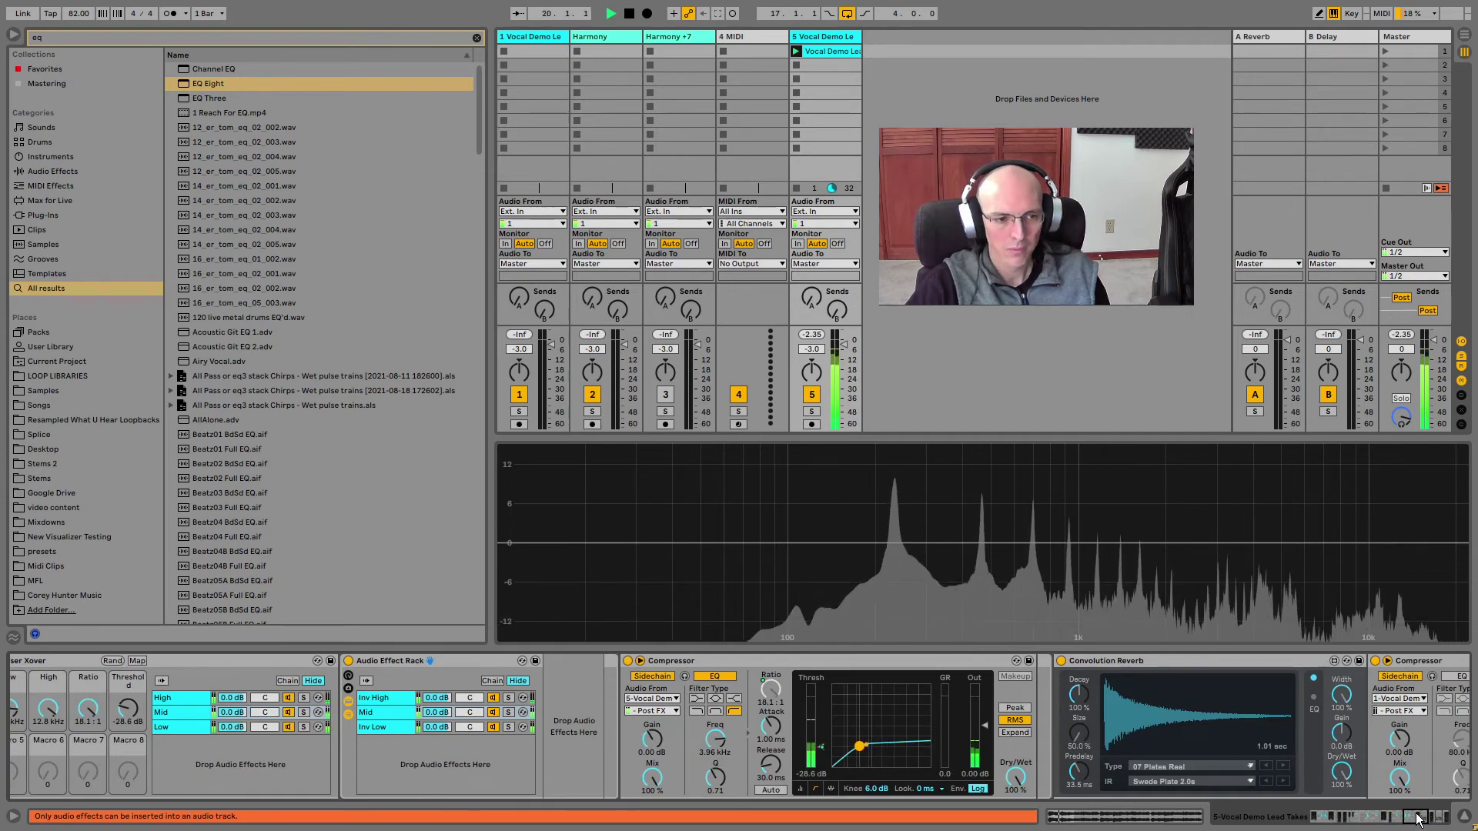
pyautogui.click(1406, 819)
pyautogui.click(1411, 818)
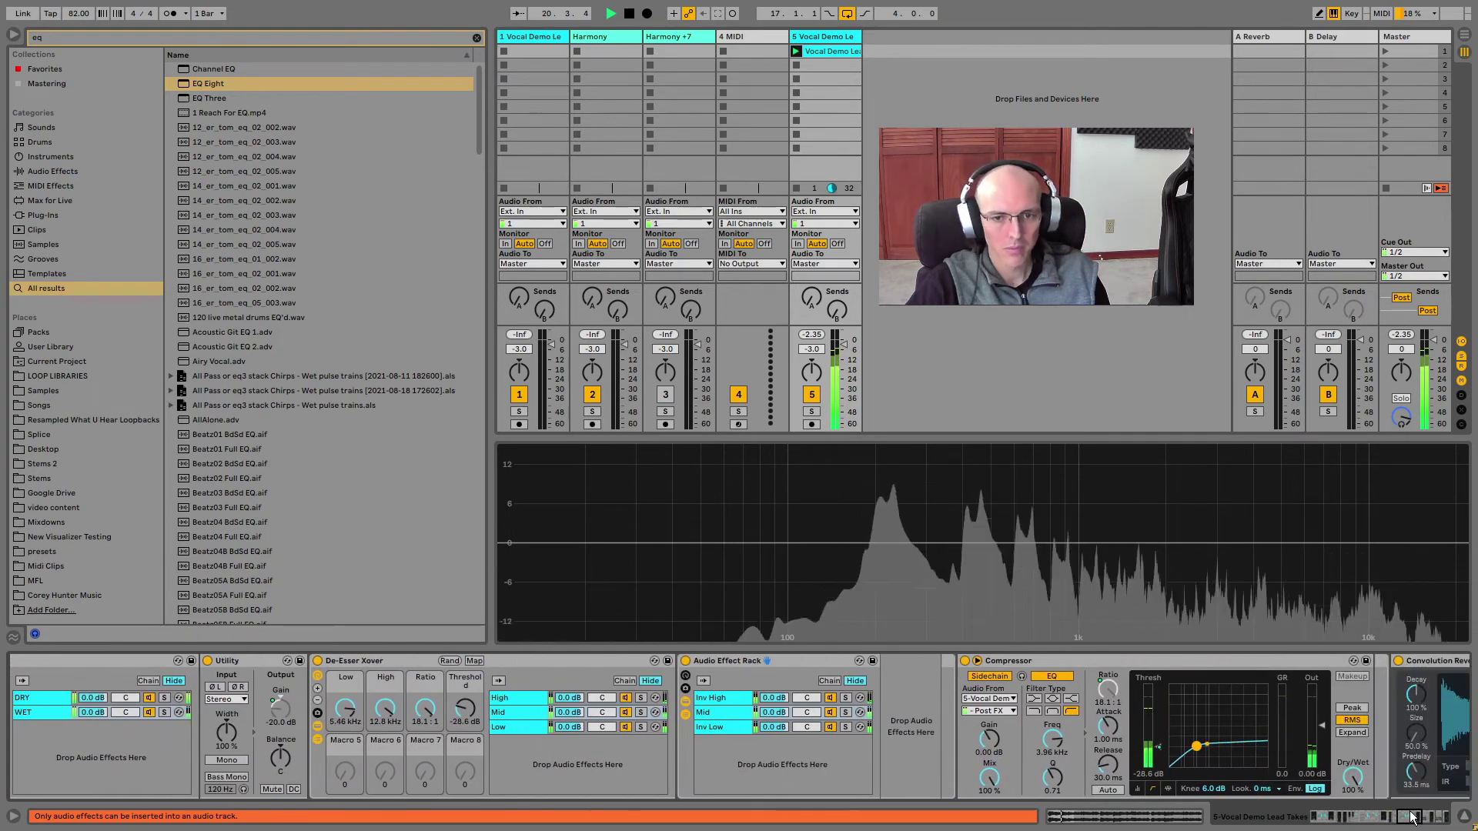
pyautogui.click(1413, 818)
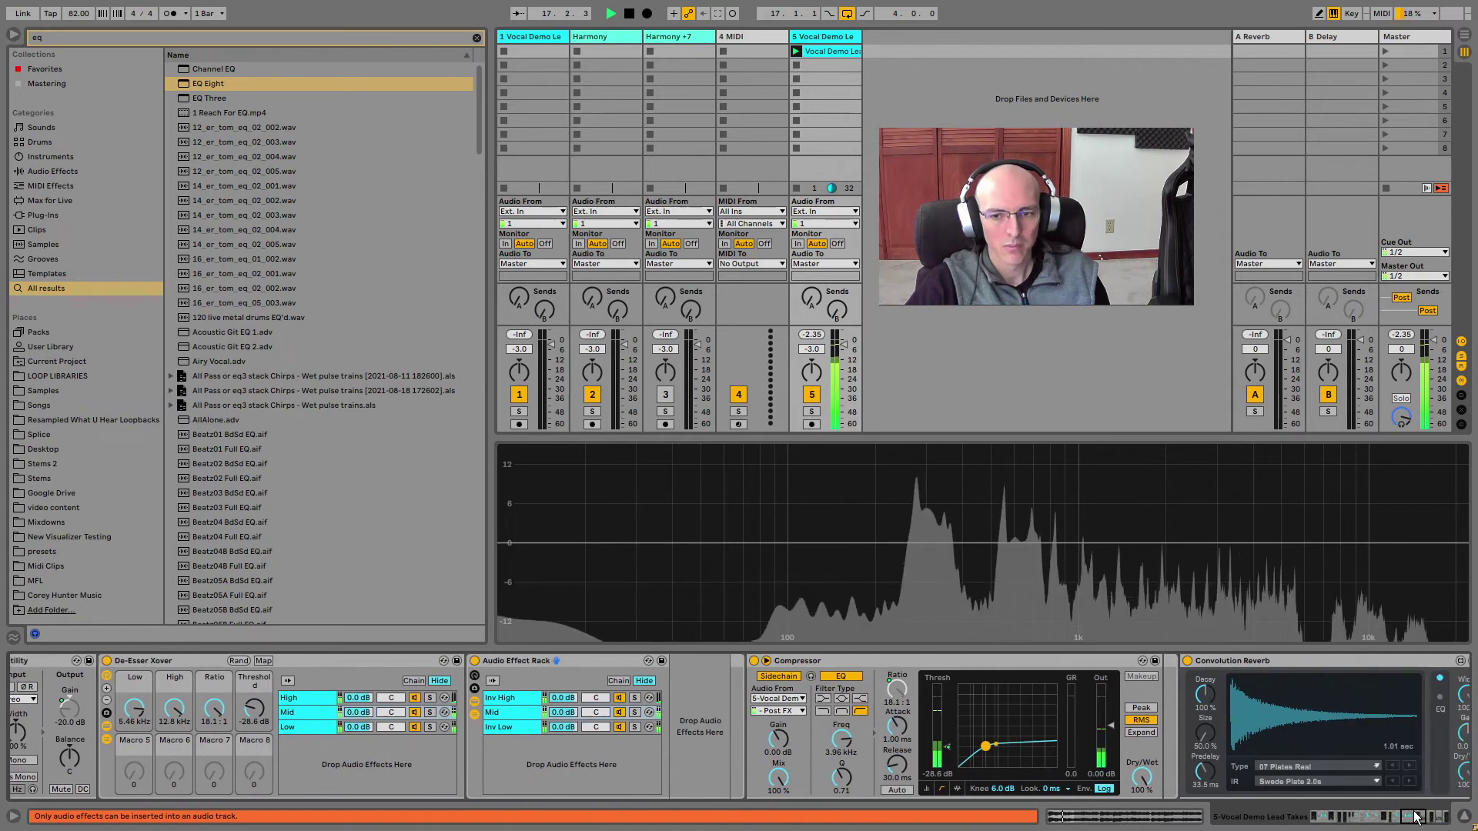
pyautogui.click(755, 661)
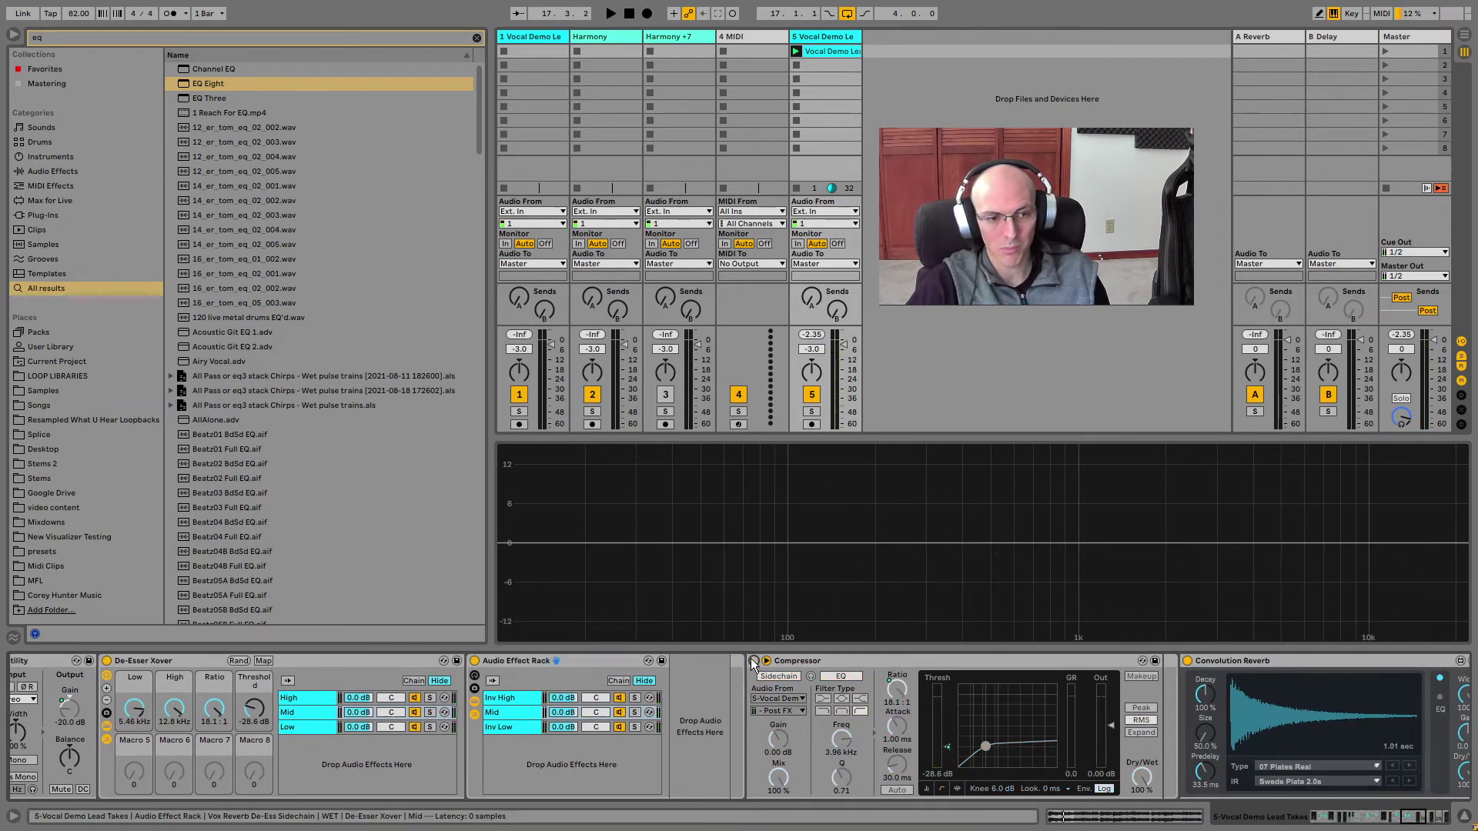
pyautogui.press('space')
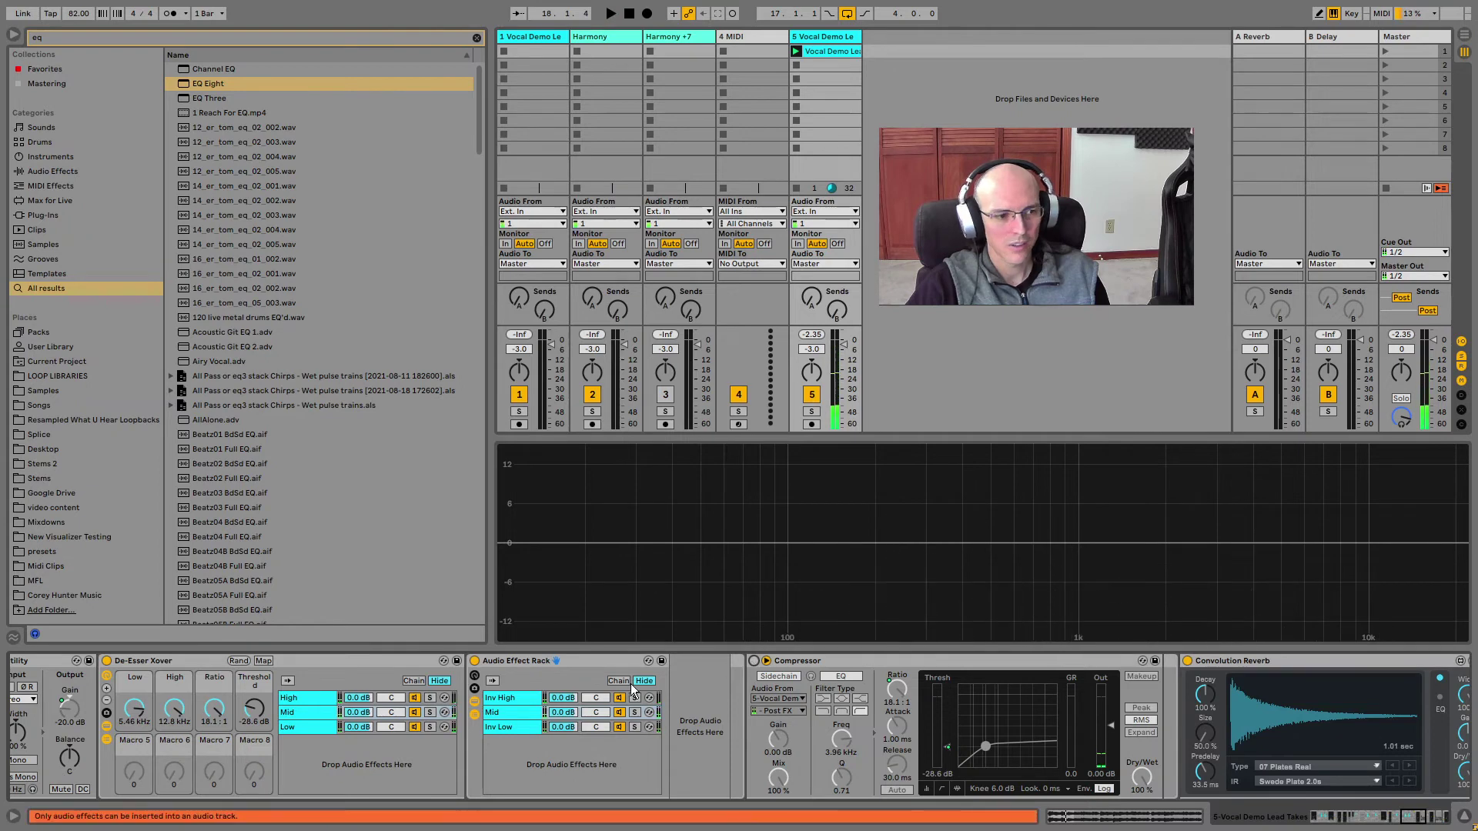
pyautogui.click(753, 660)
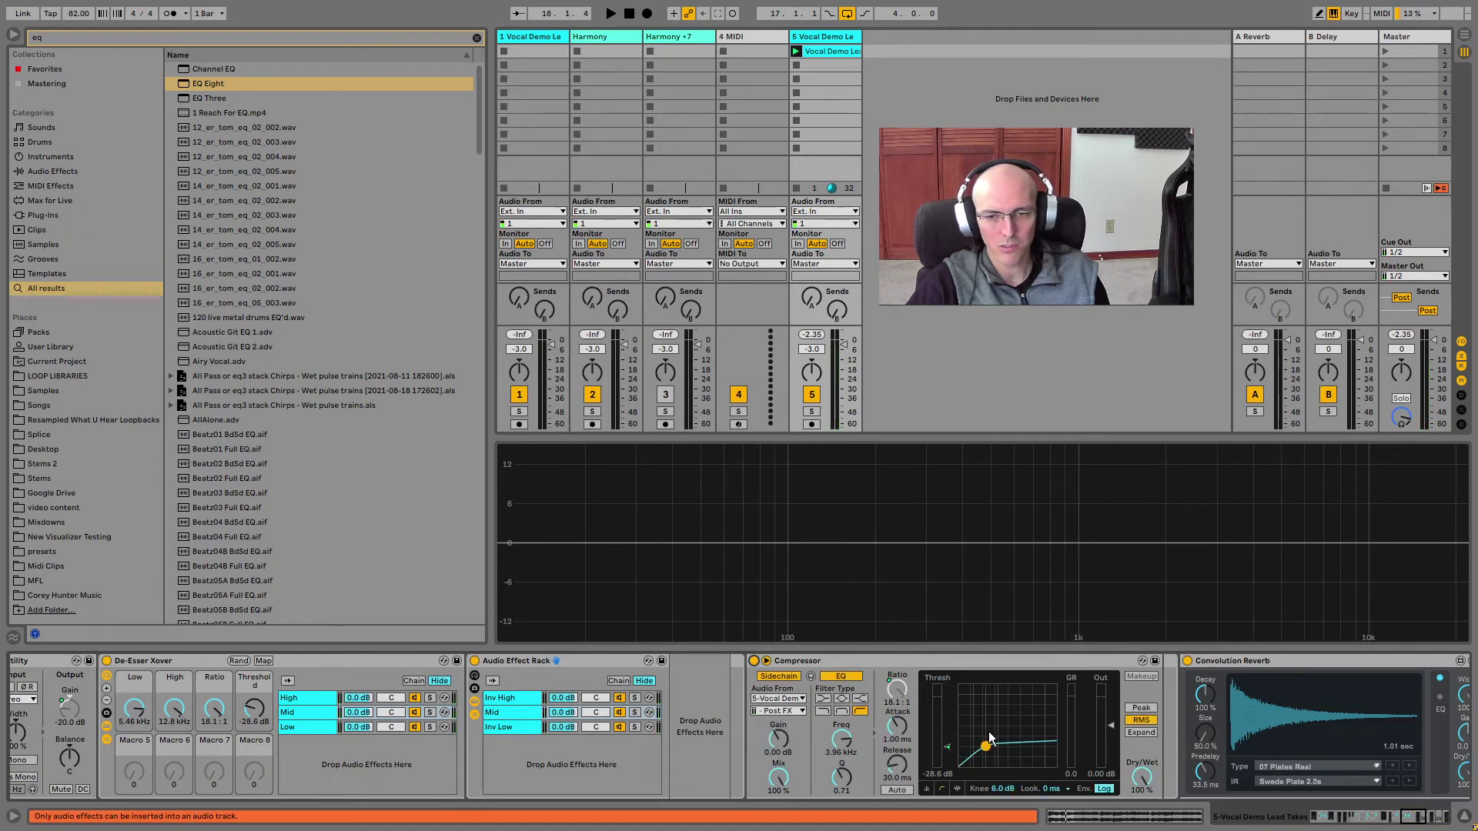
# - Find the OTT.adv preset in the browser and insert it on the first vocal track, between the reverb rack and the Loudness Meter
pyautogui.moveTo(1407, 822); pyautogui.dragTo(1404, 821)
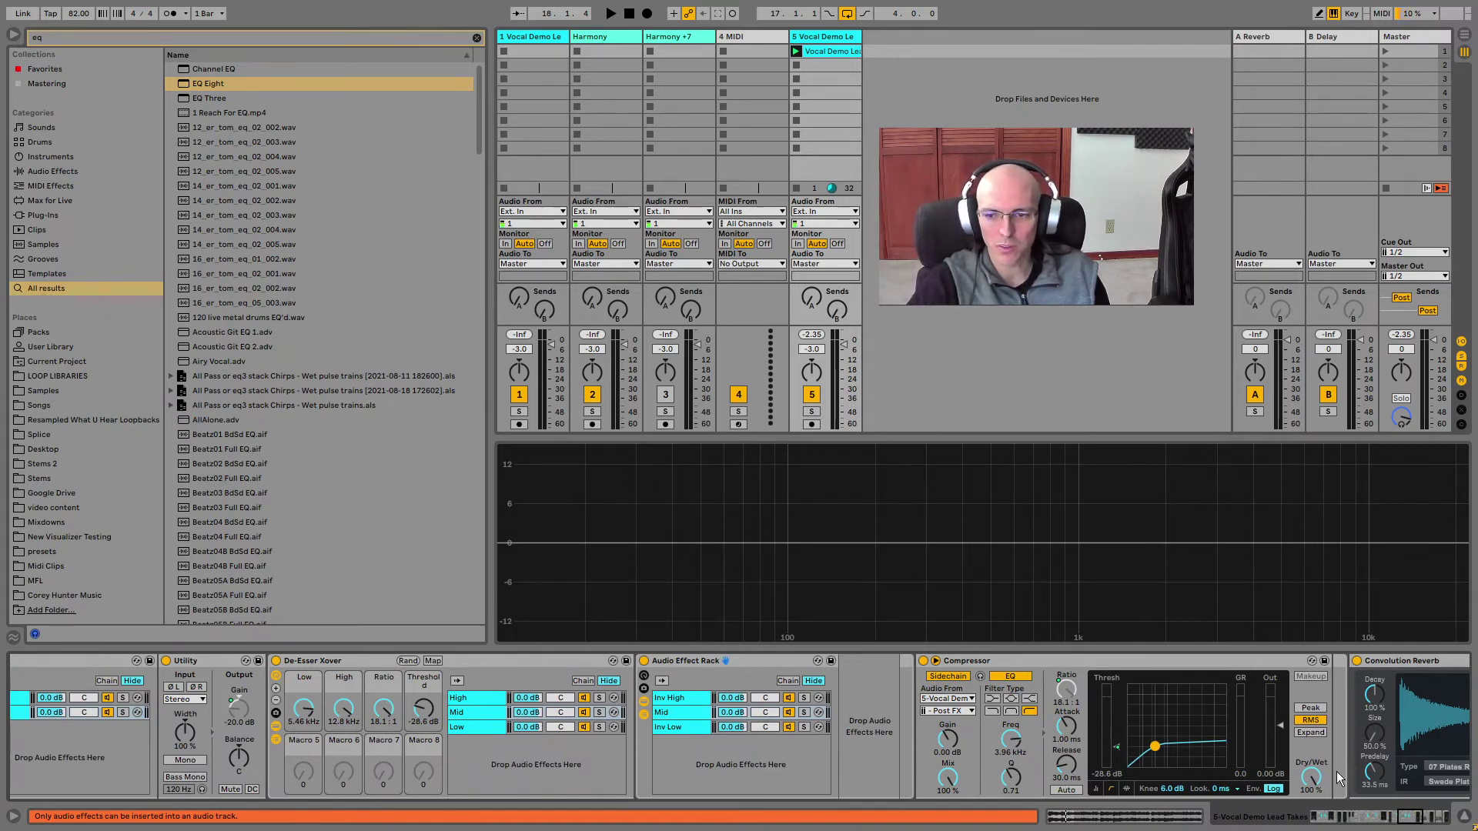
pyautogui.moveTo(1404, 821); pyautogui.dragTo(1423, 825)
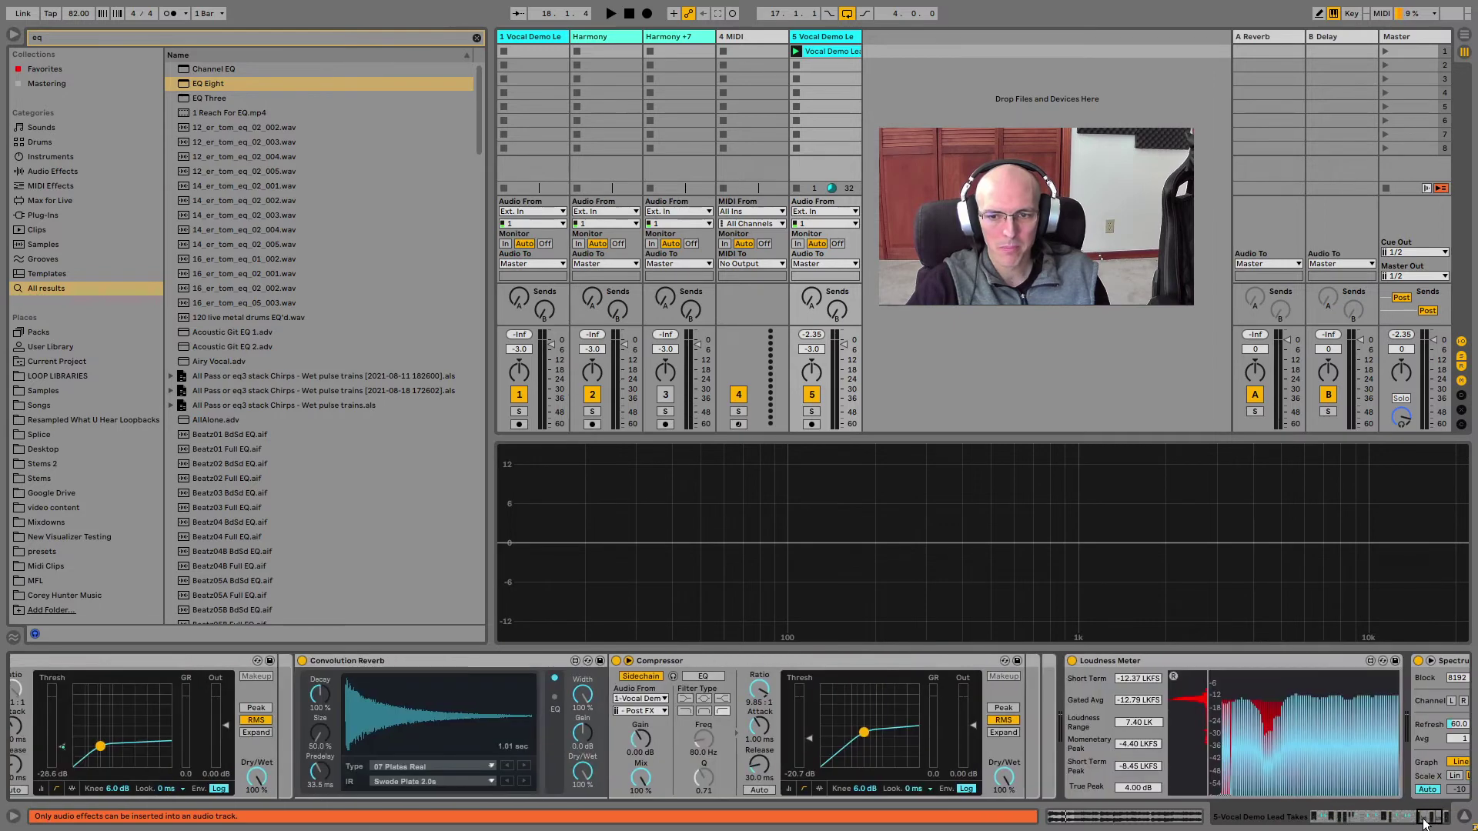
pyautogui.click(521, 37)
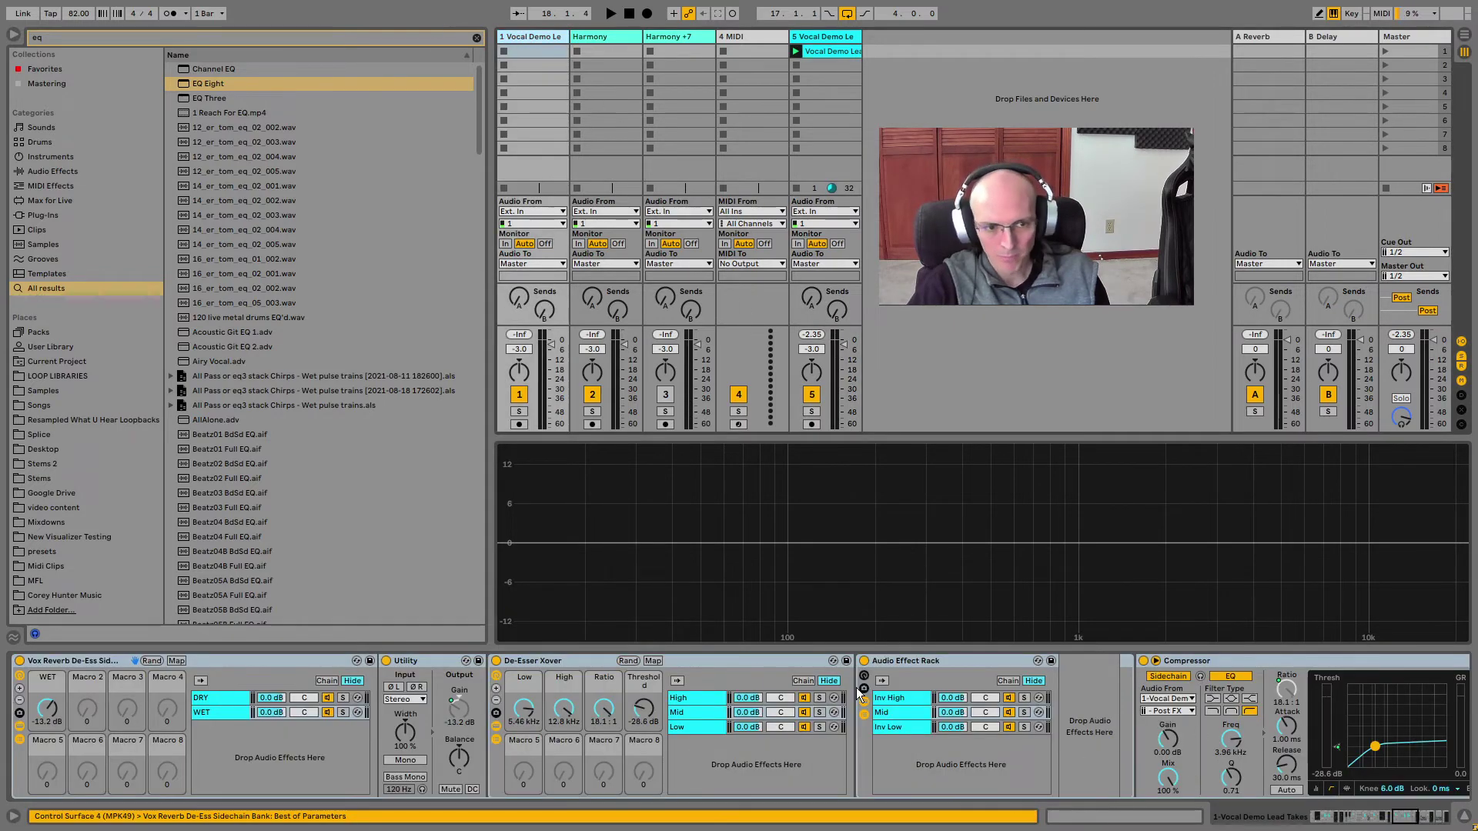
pyautogui.moveTo(1399, 816); pyautogui.dragTo(1427, 816)
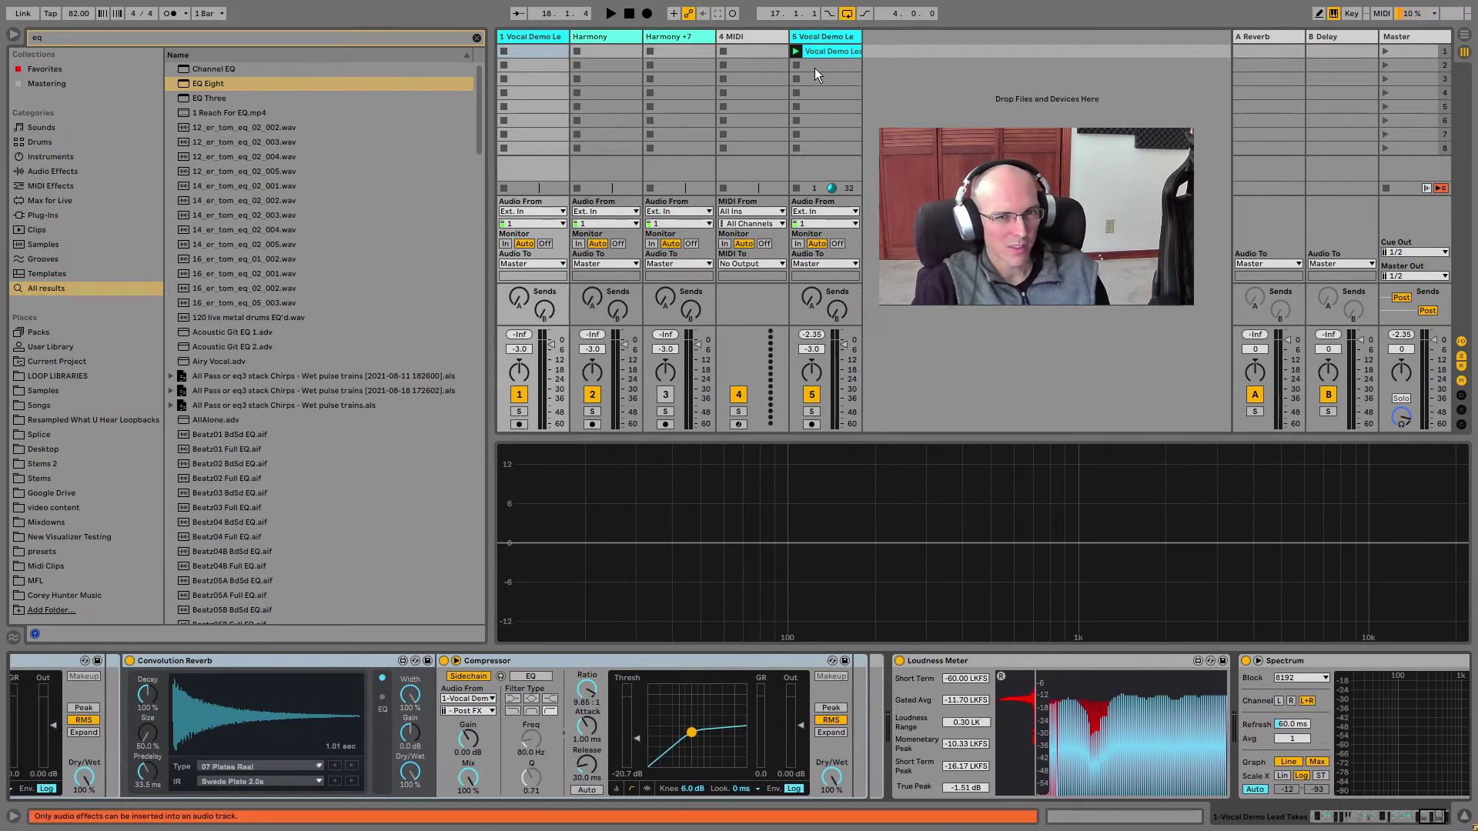
pyautogui.moveTo(1430, 817)
pyautogui.mouseDown()
pyautogui.moveTo(1385, 818)
pyautogui.moveTo(1434, 822)
pyautogui.mouseUp()
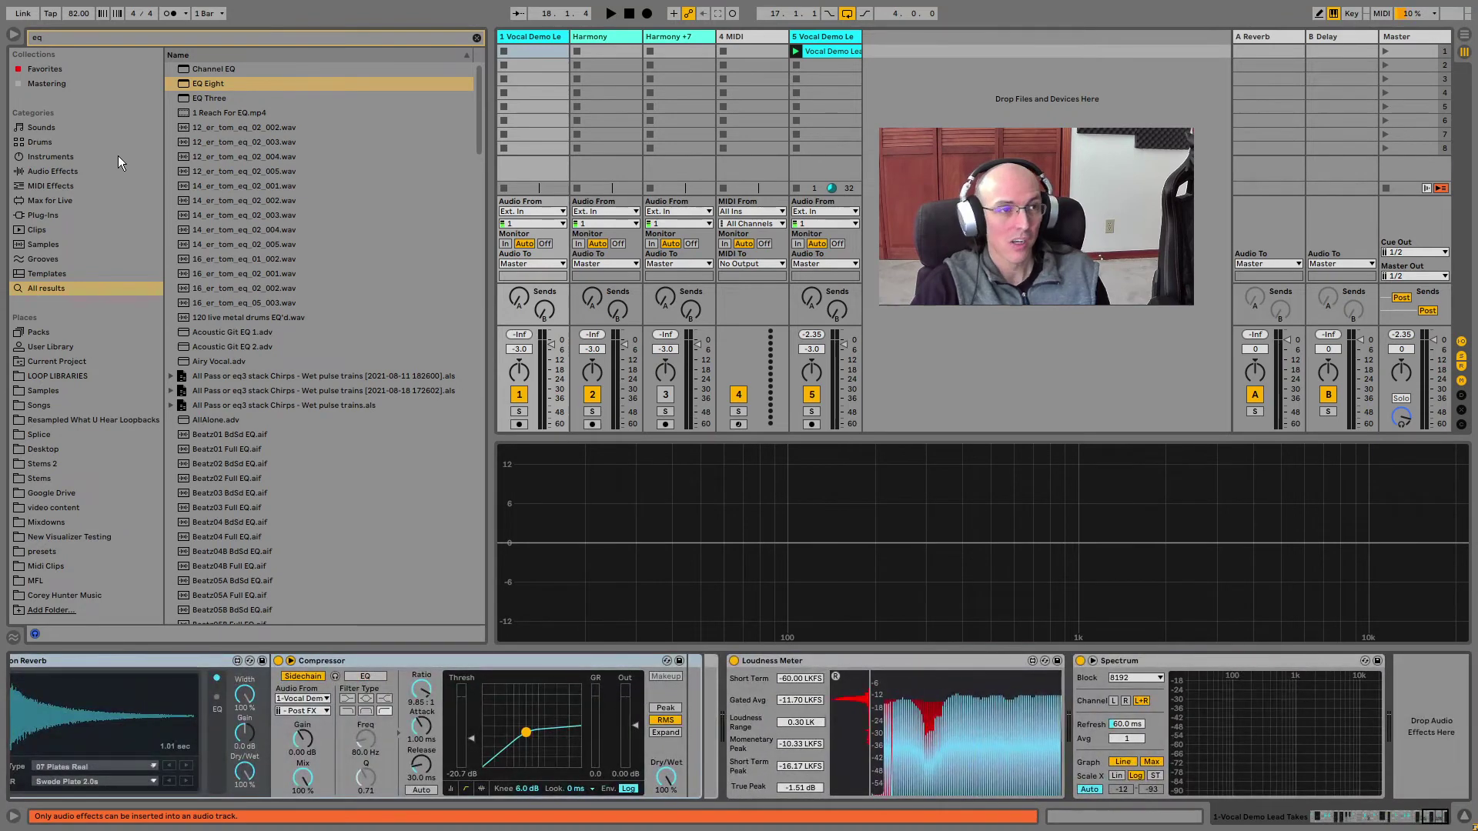
pyautogui.click(475, 37)
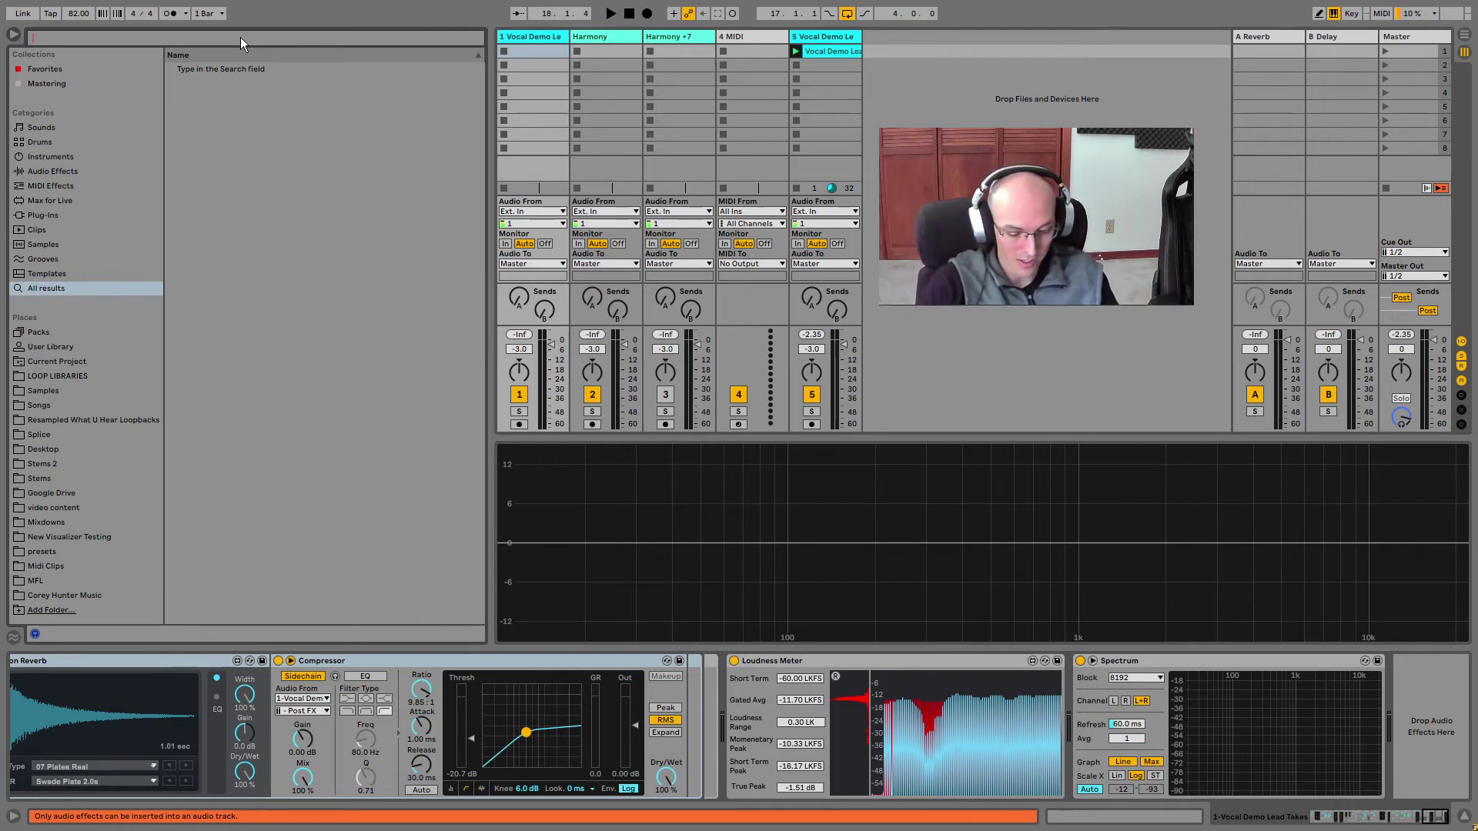
pyautogui.write('ott')
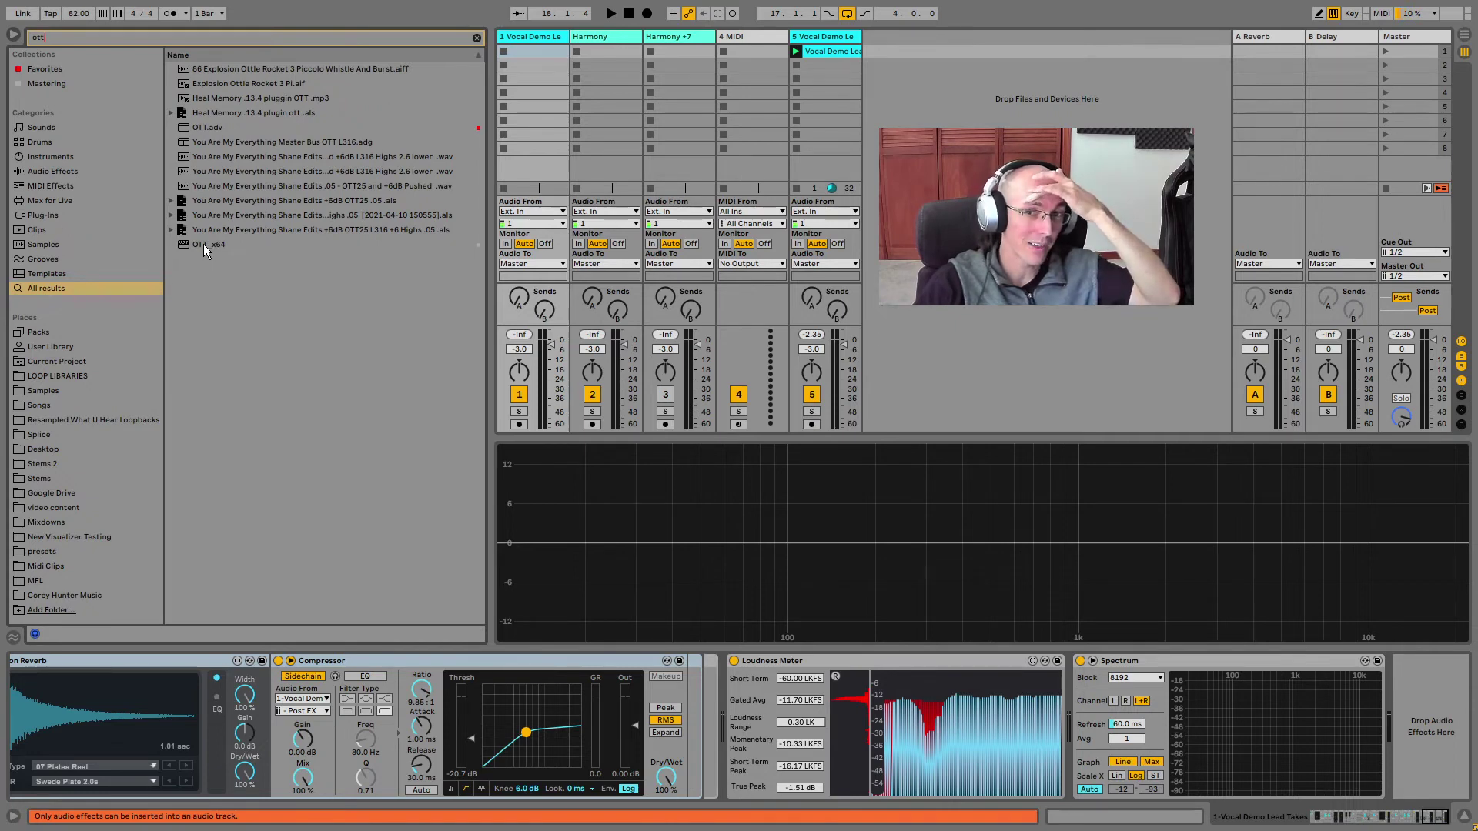
pyautogui.click(197, 127)
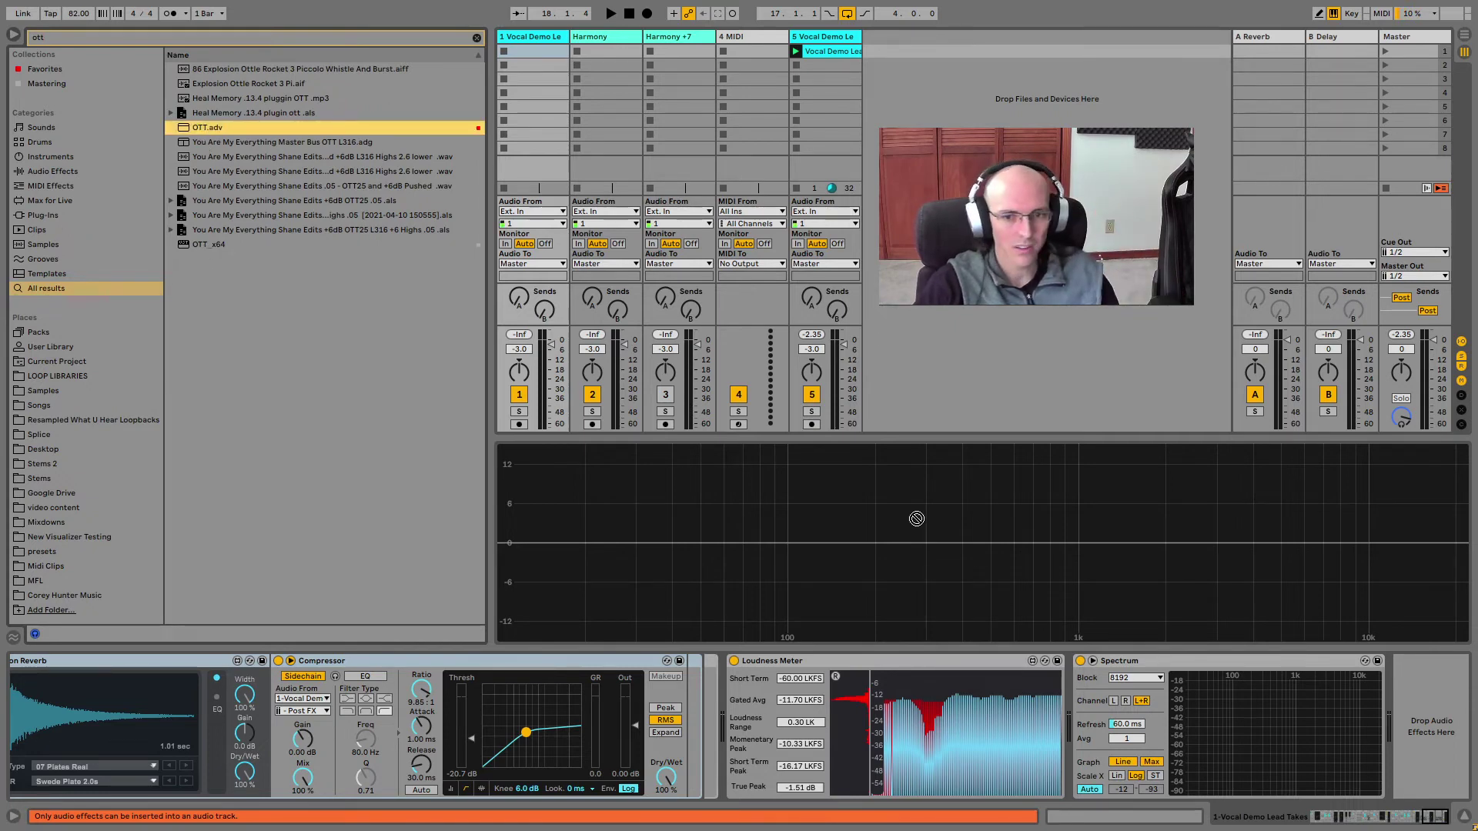
pyautogui.moveTo(916, 519); pyautogui.dragTo(760, 719)
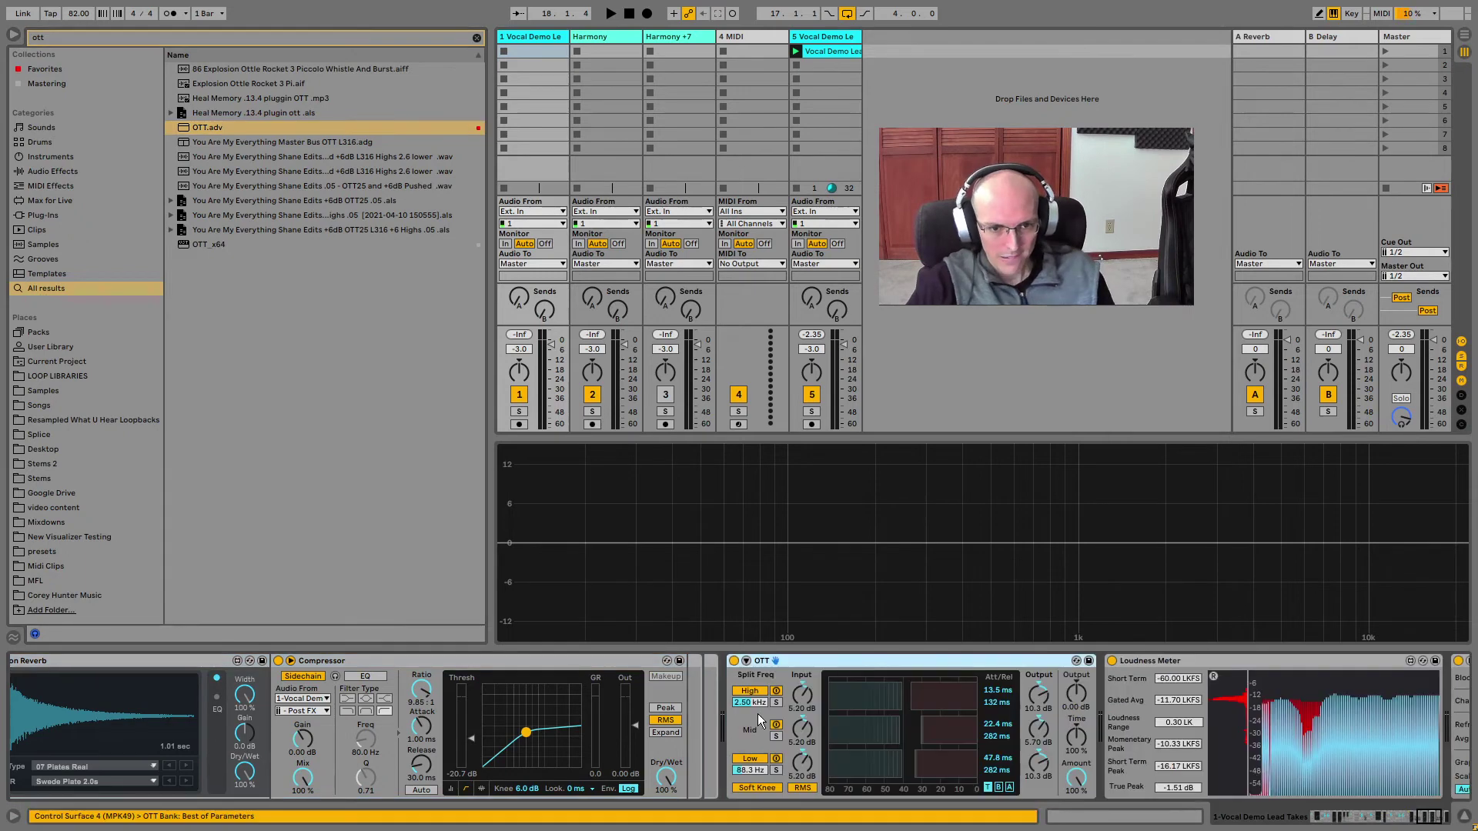
# - Set OTT's Amount to 0 %
pyautogui.moveTo(1424, 820); pyautogui.dragTo(1425, 820)
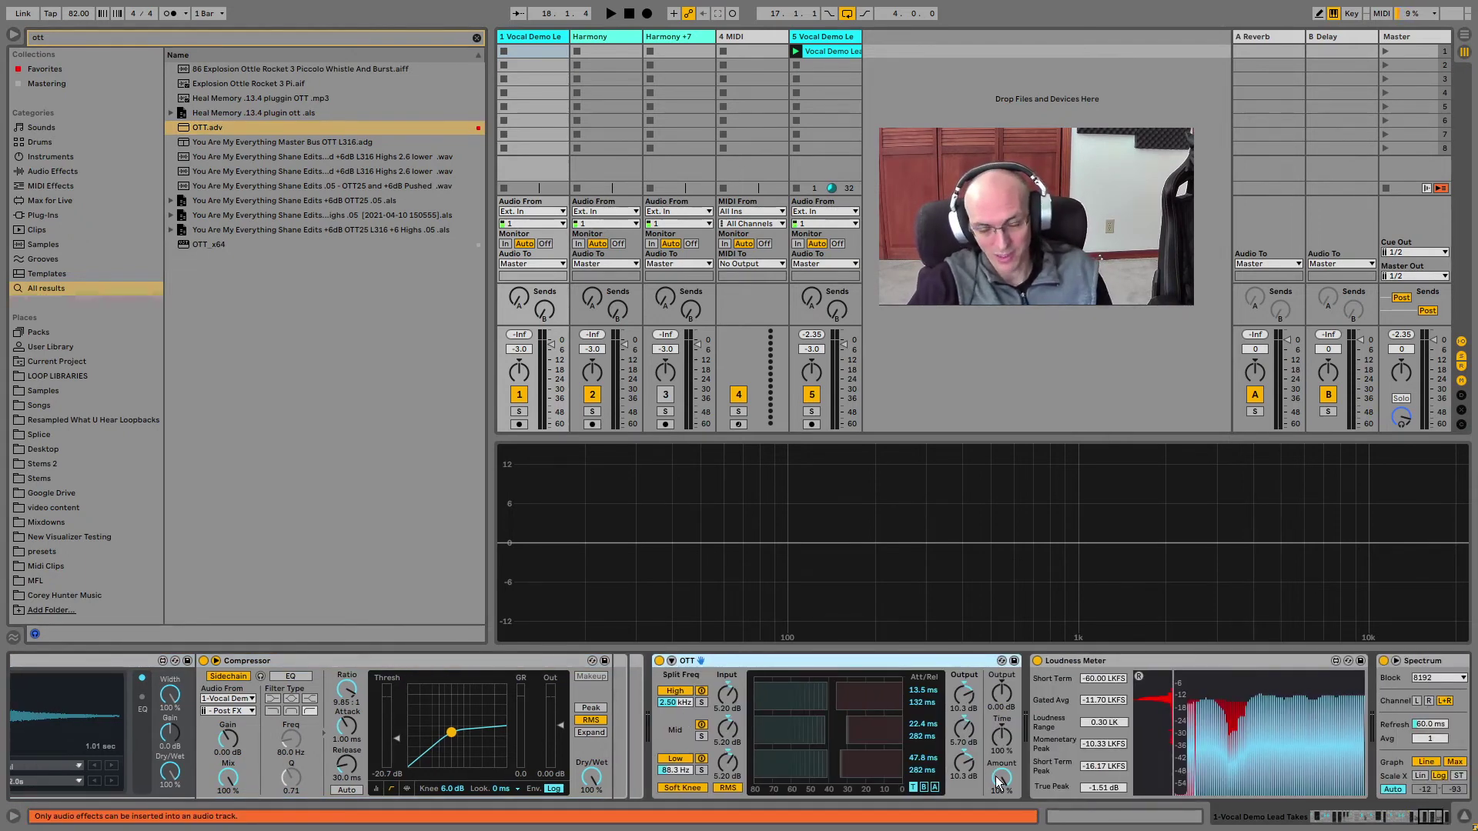
pyautogui.moveTo(998, 780); pyautogui.dragTo(998, 805)
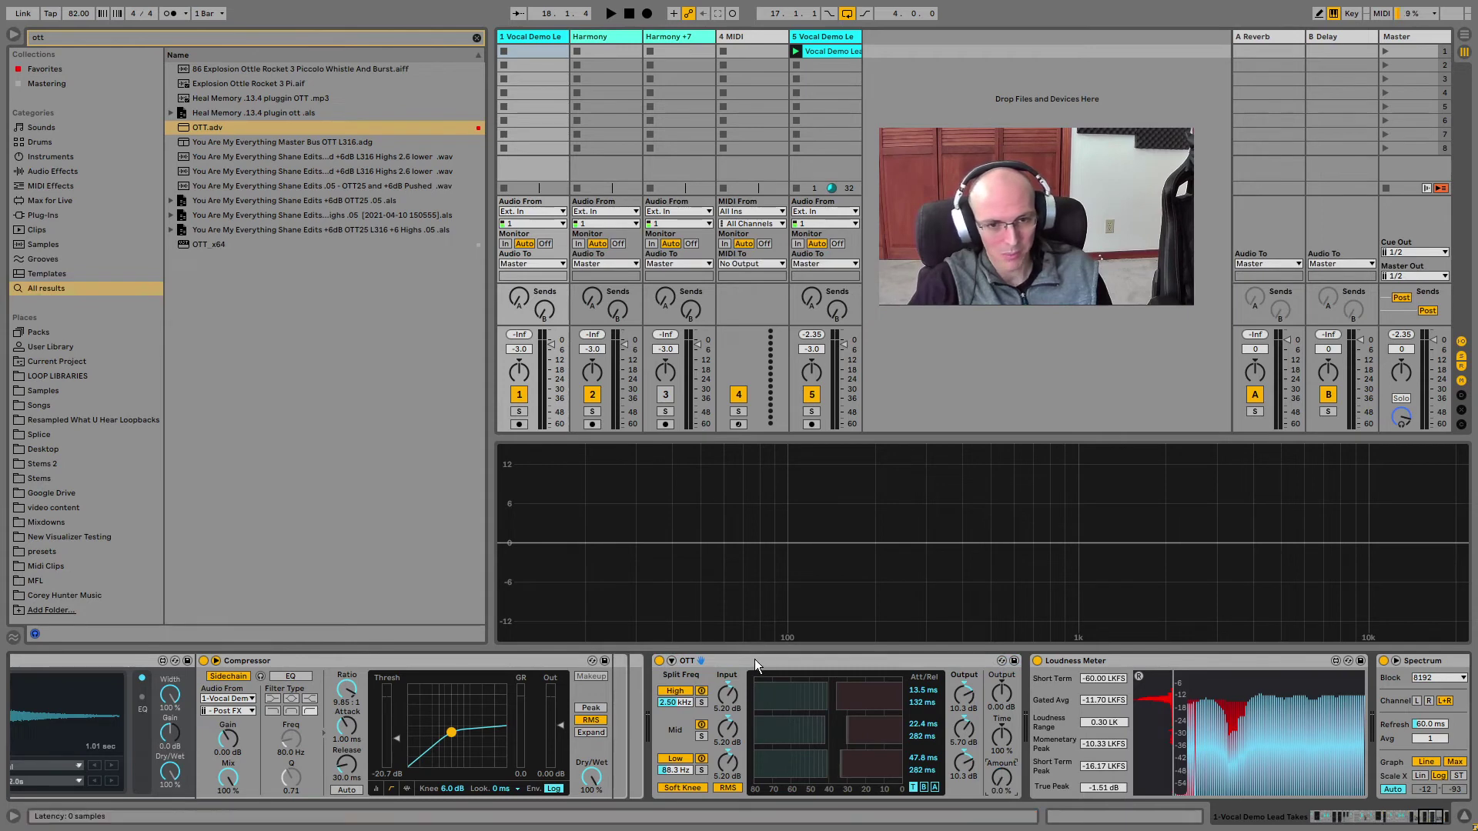
pyautogui.click(889, 722)
pyautogui.click(1006, 774)
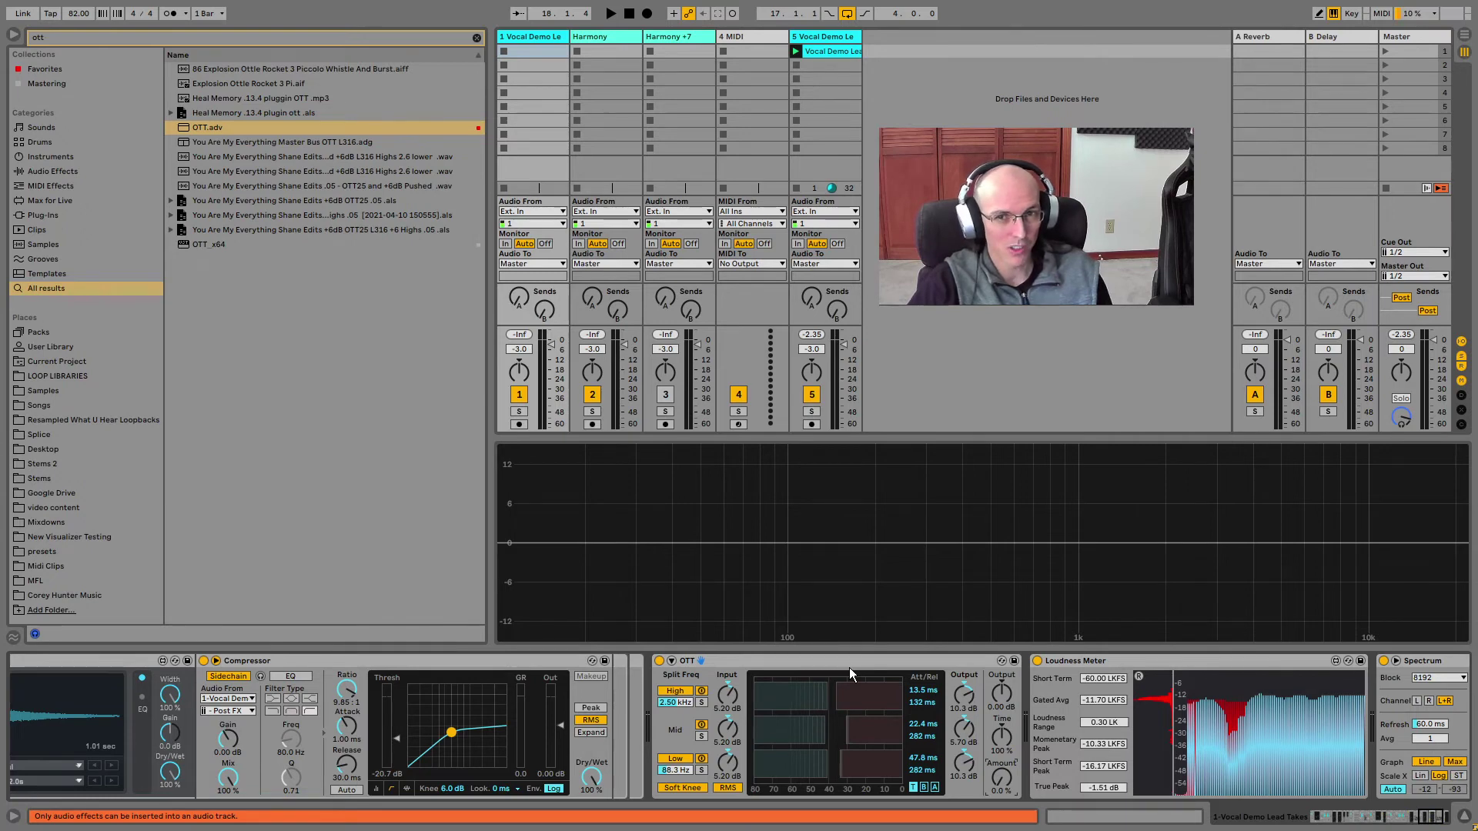
# - Group OTT into an Audio Effect Rack, show its chain list and create a second, empty chain
pyautogui.click(764, 664)
pyautogui.hotkey('ctrl', 'g')
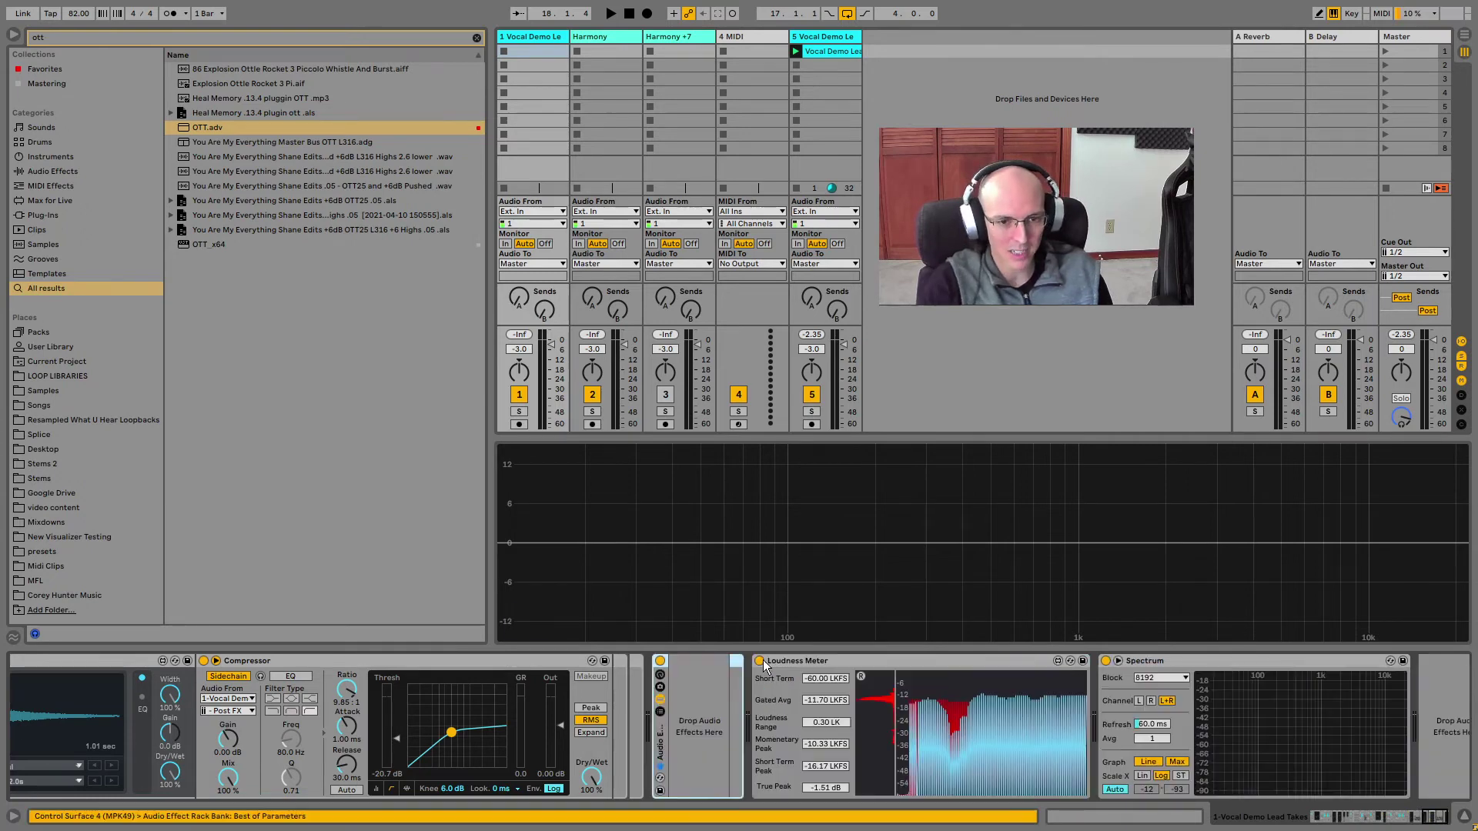
pyautogui.click(660, 711)
pyautogui.rightClick(689, 724)
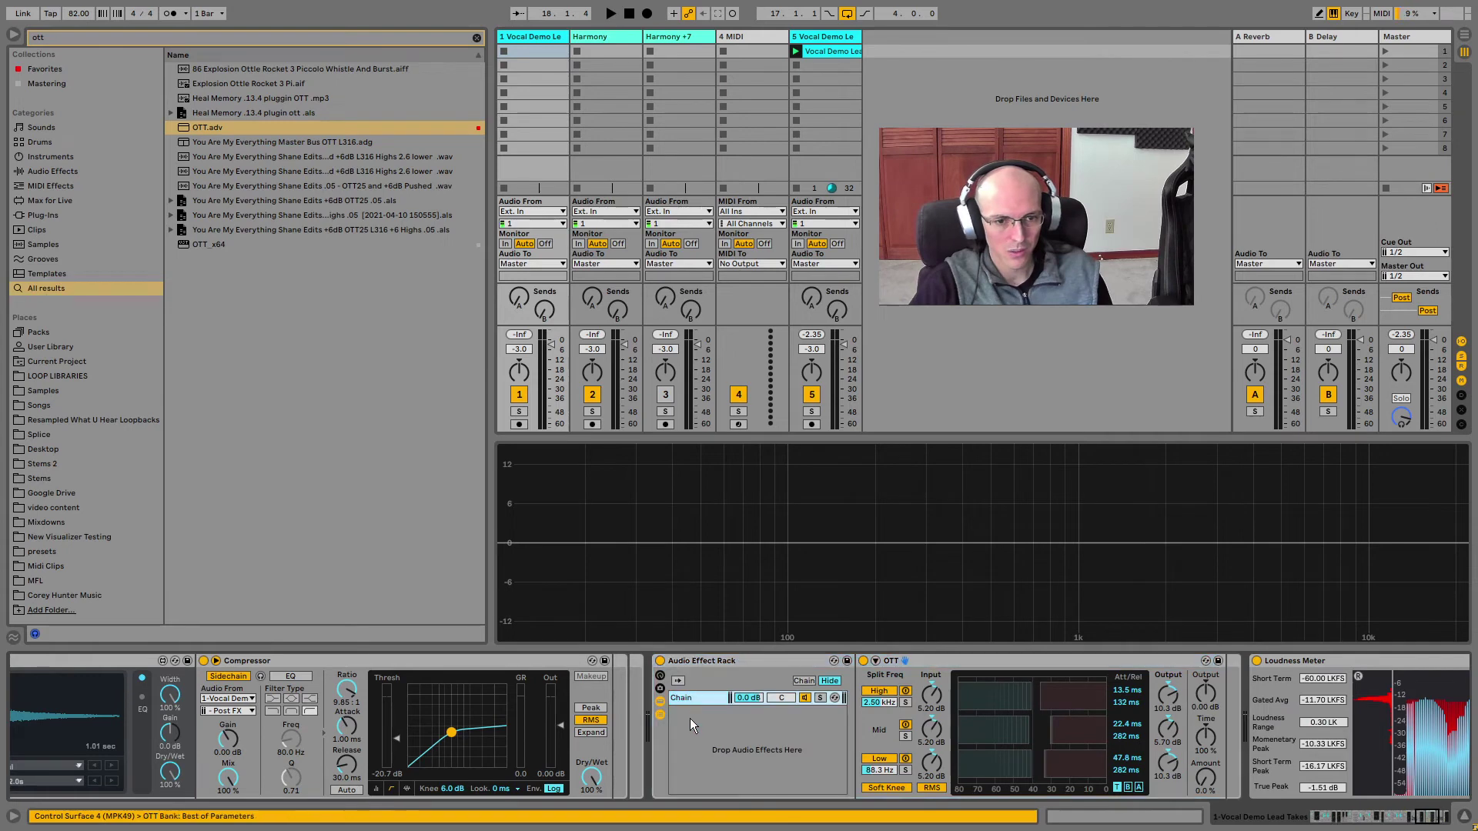
pyautogui.click(703, 731)
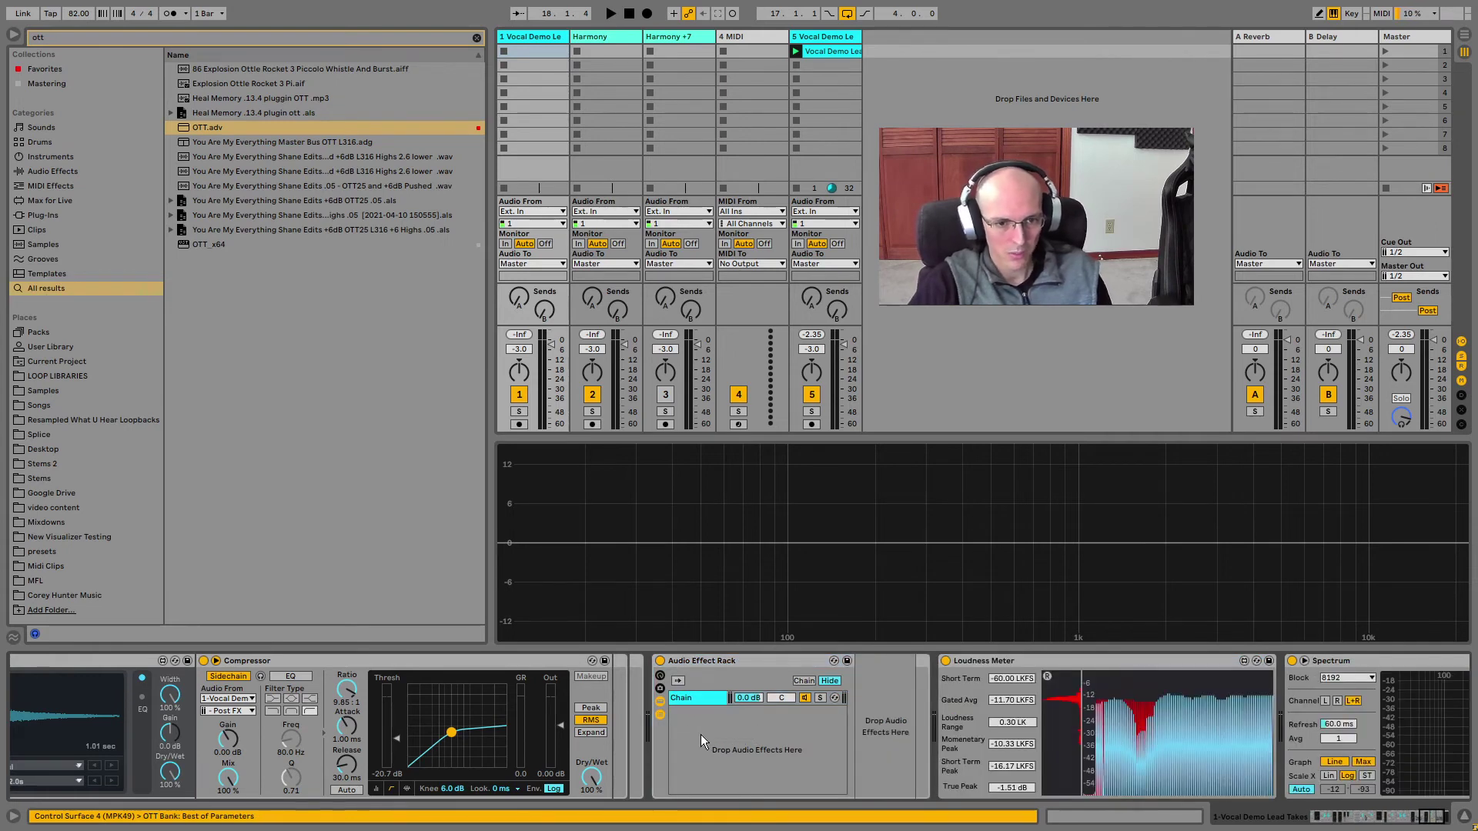
pyautogui.click(695, 696)
pyautogui.rightClick(698, 722)
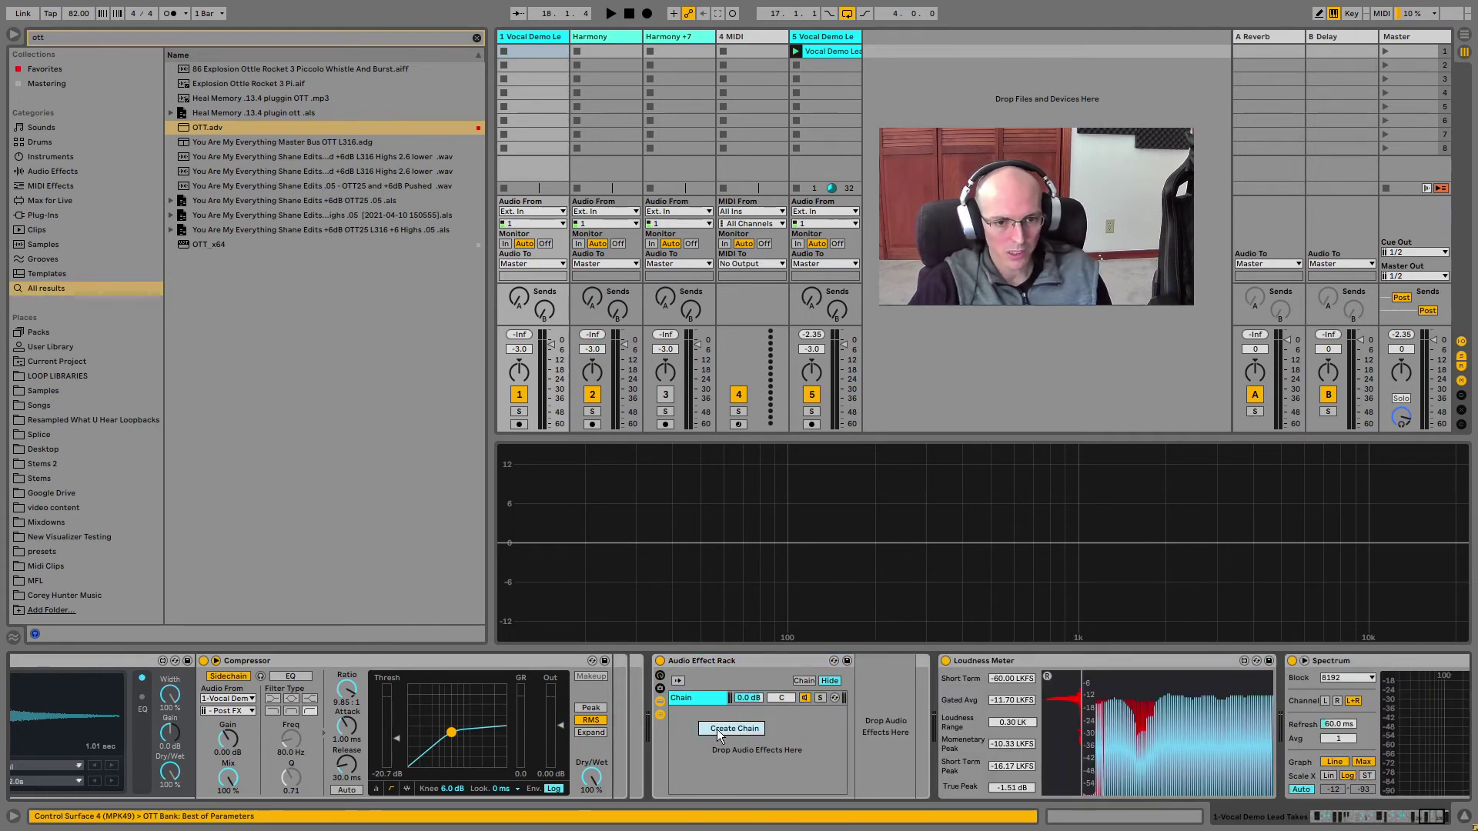
pyautogui.click(717, 729)
# - Set the OTT chain's volume to -inf dB and rename the chain Wet
pyautogui.click(696, 698)
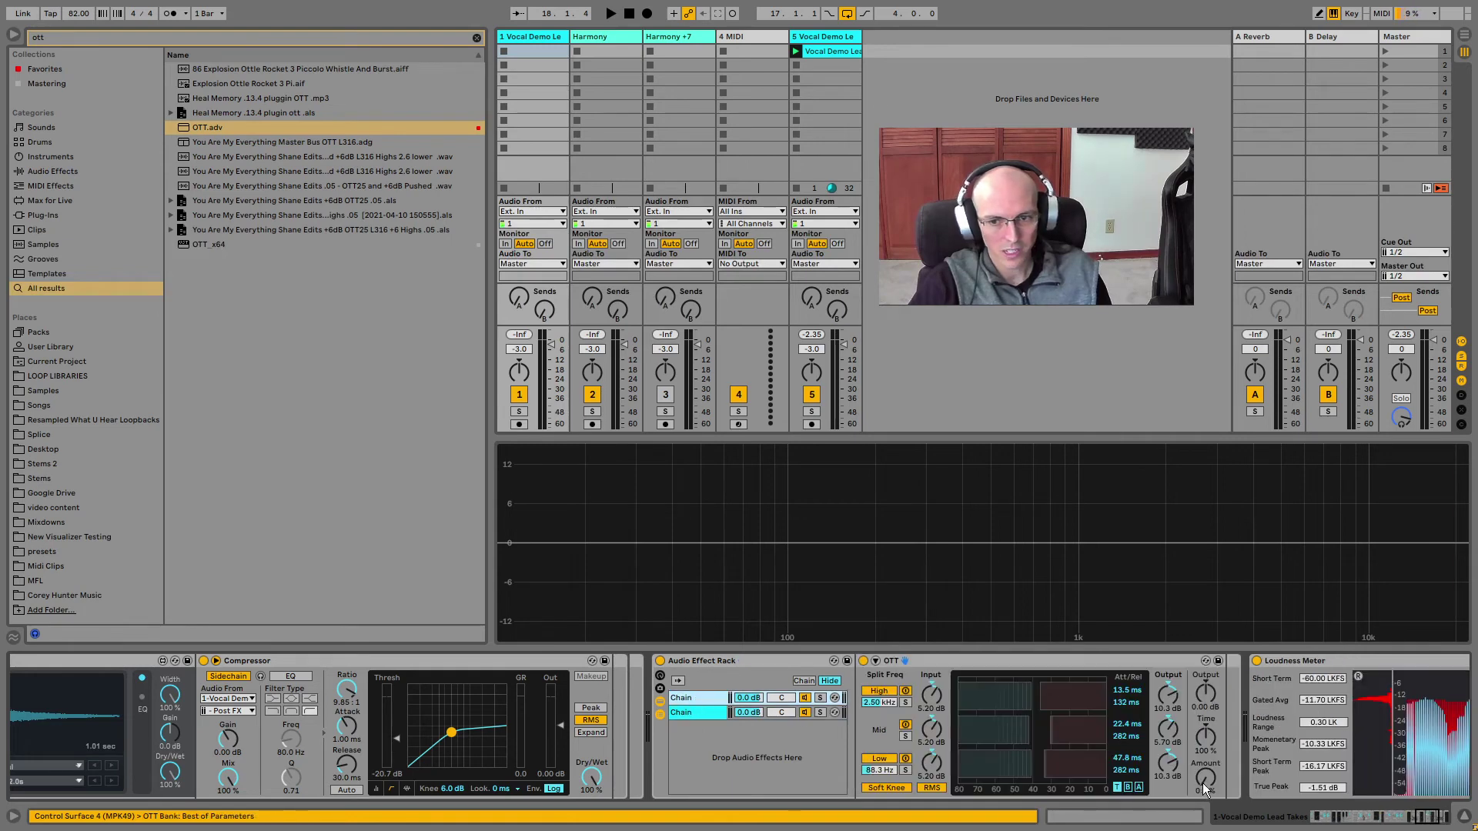
pyautogui.moveTo(1205, 787); pyautogui.dragTo(1205, 809)
pyautogui.moveTo(739, 698); pyautogui.dragTo(739, 770)
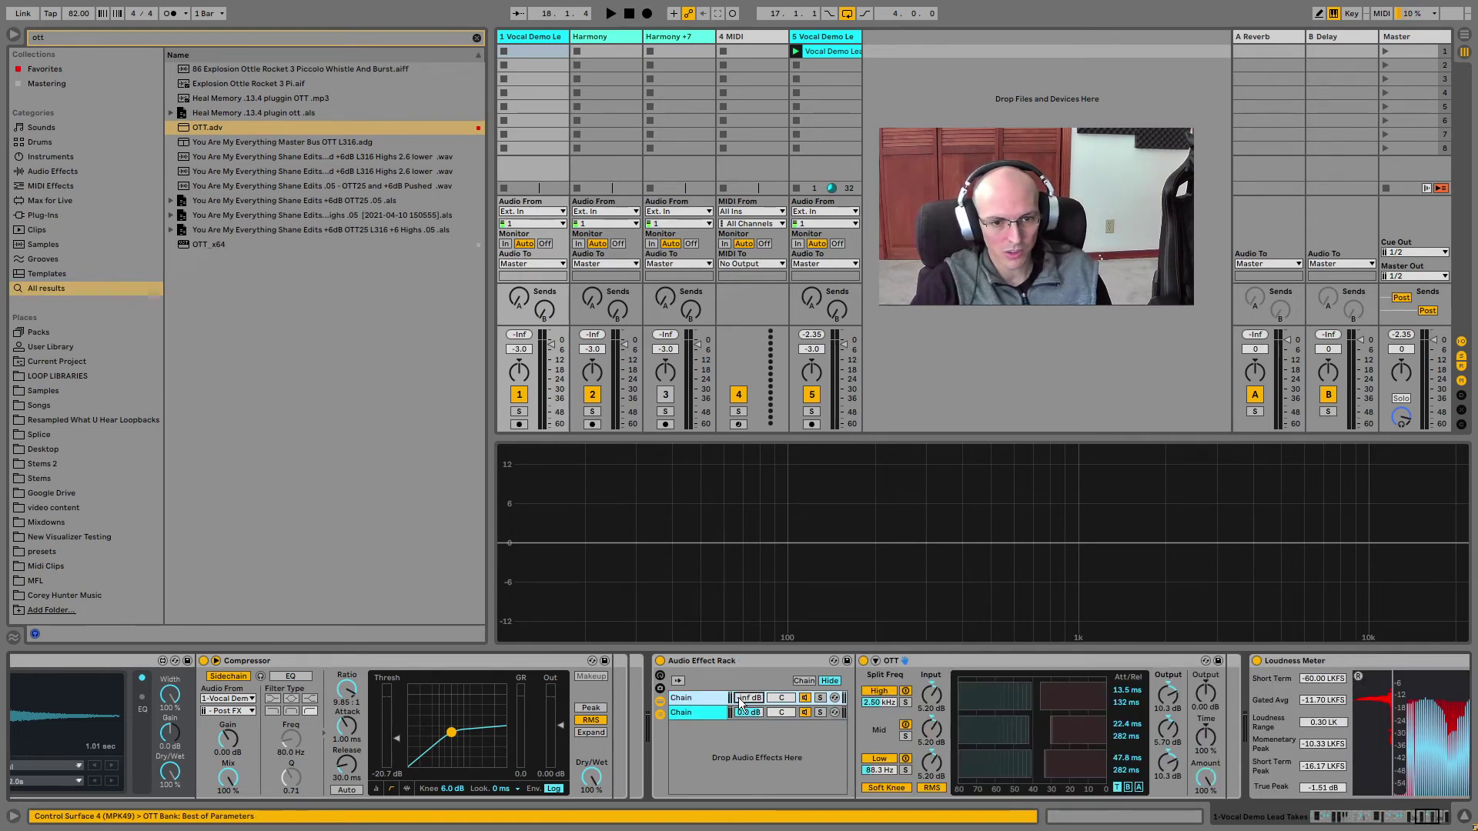
pyautogui.rightClick(698, 694)
pyautogui.click(688, 695)
pyautogui.hotkey('ctrl', 'r')
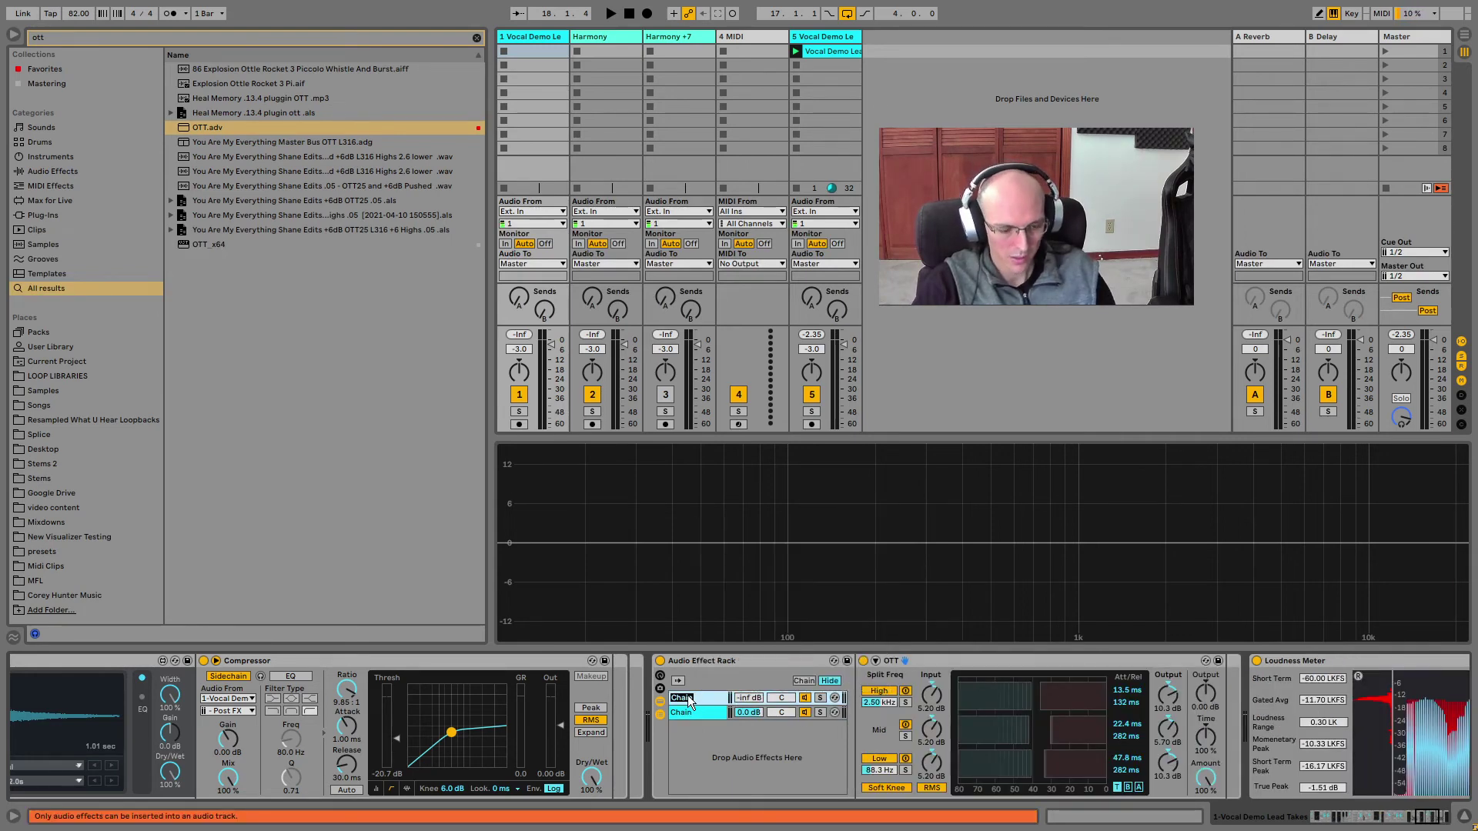
pyautogui.write('Wet')
# - Play the vocal while checking the OTT rack's Wet and empty chains, ending with playback stopped
pyautogui.press('space')
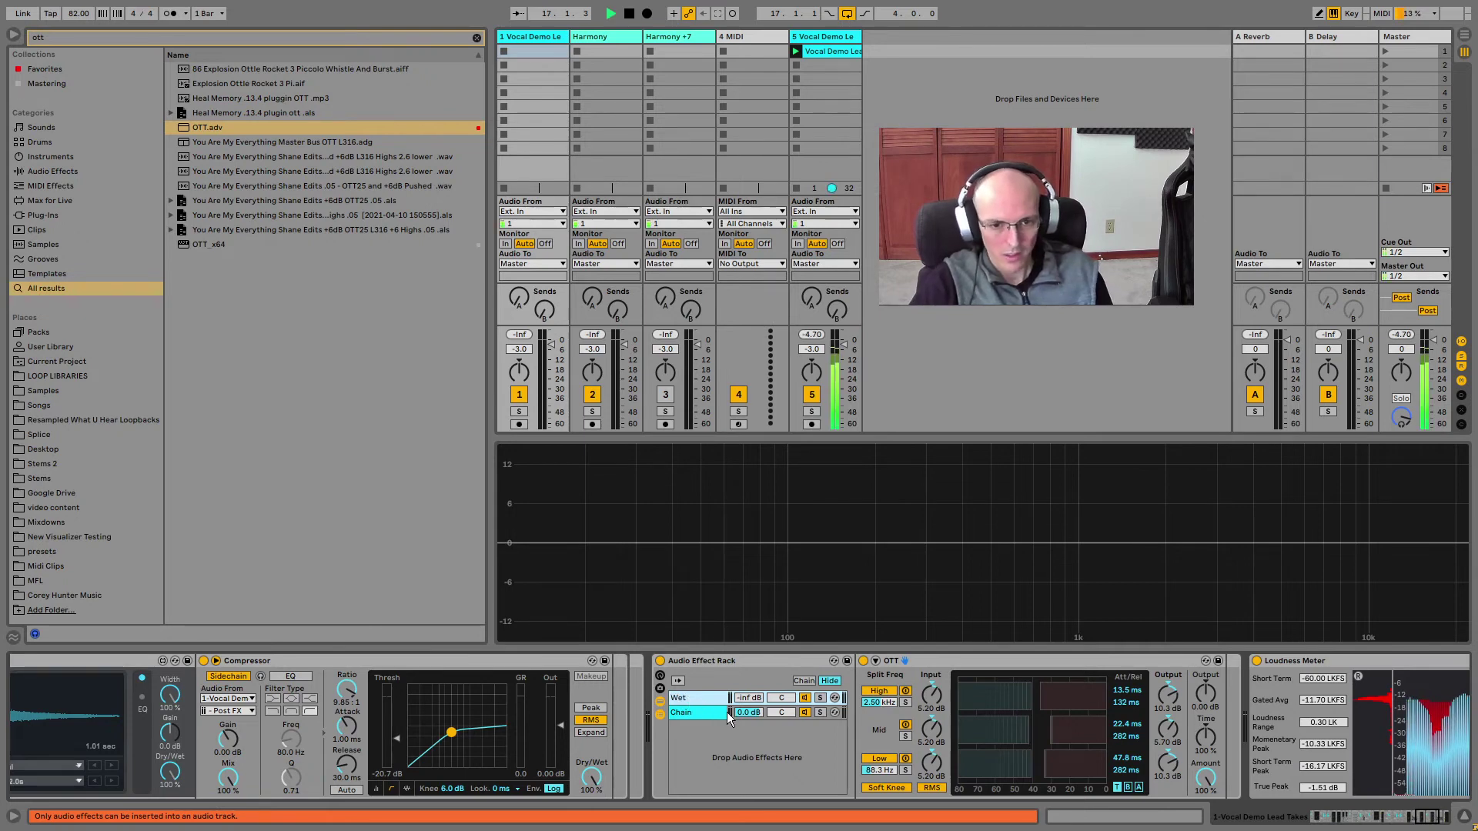
pyautogui.click(710, 713)
pyautogui.click(712, 697)
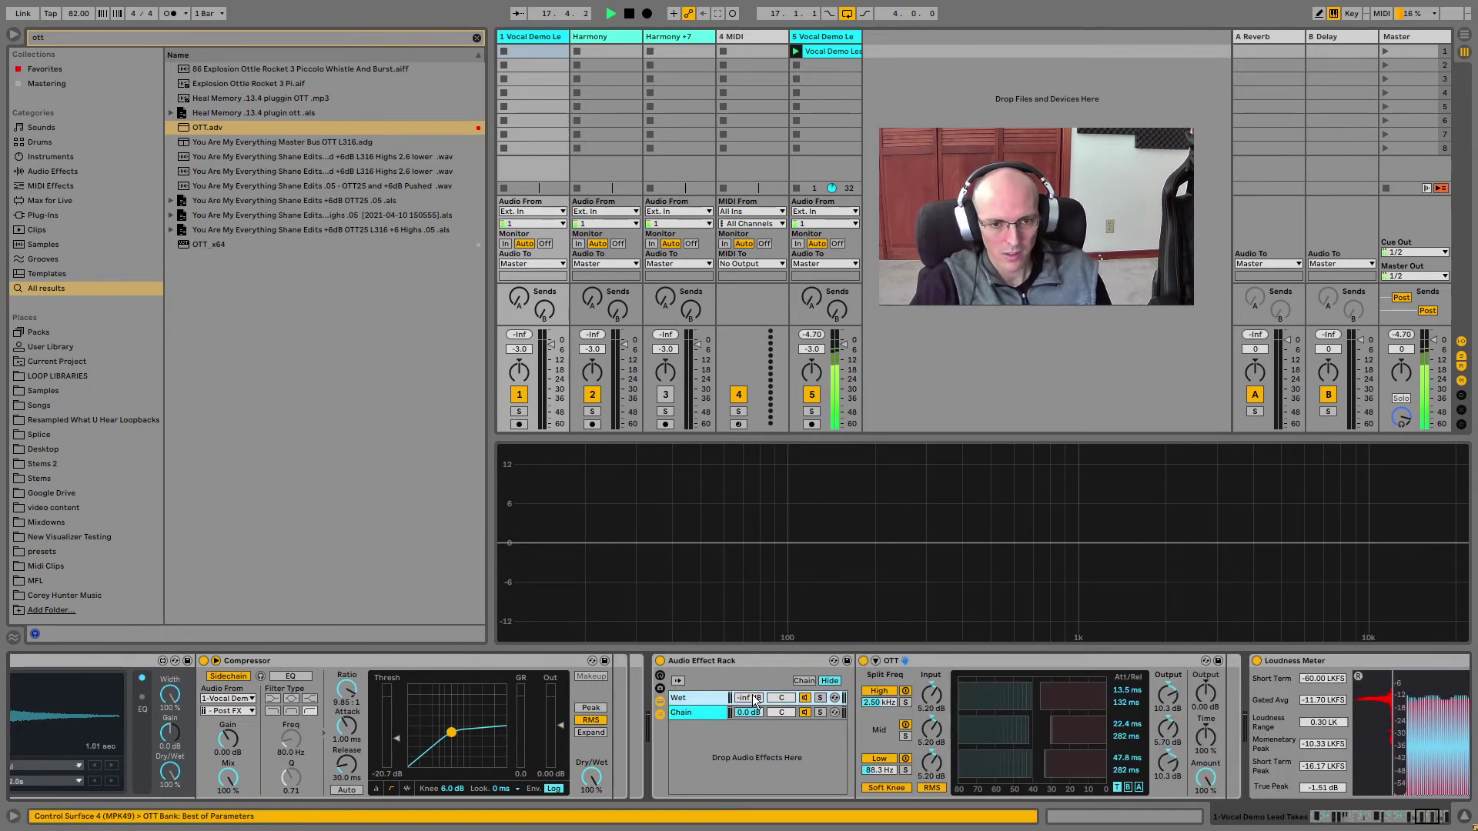
pyautogui.moveTo(756, 699); pyautogui.dragTo(756, 701)
pyautogui.press('space')
# - Place the OTT Audio Effect Rack from the first track on 5-Vocal Demo Lead Takes, just before its Loudness Meter
pyautogui.moveTo(692, 660); pyautogui.dragTo(1047, 289)
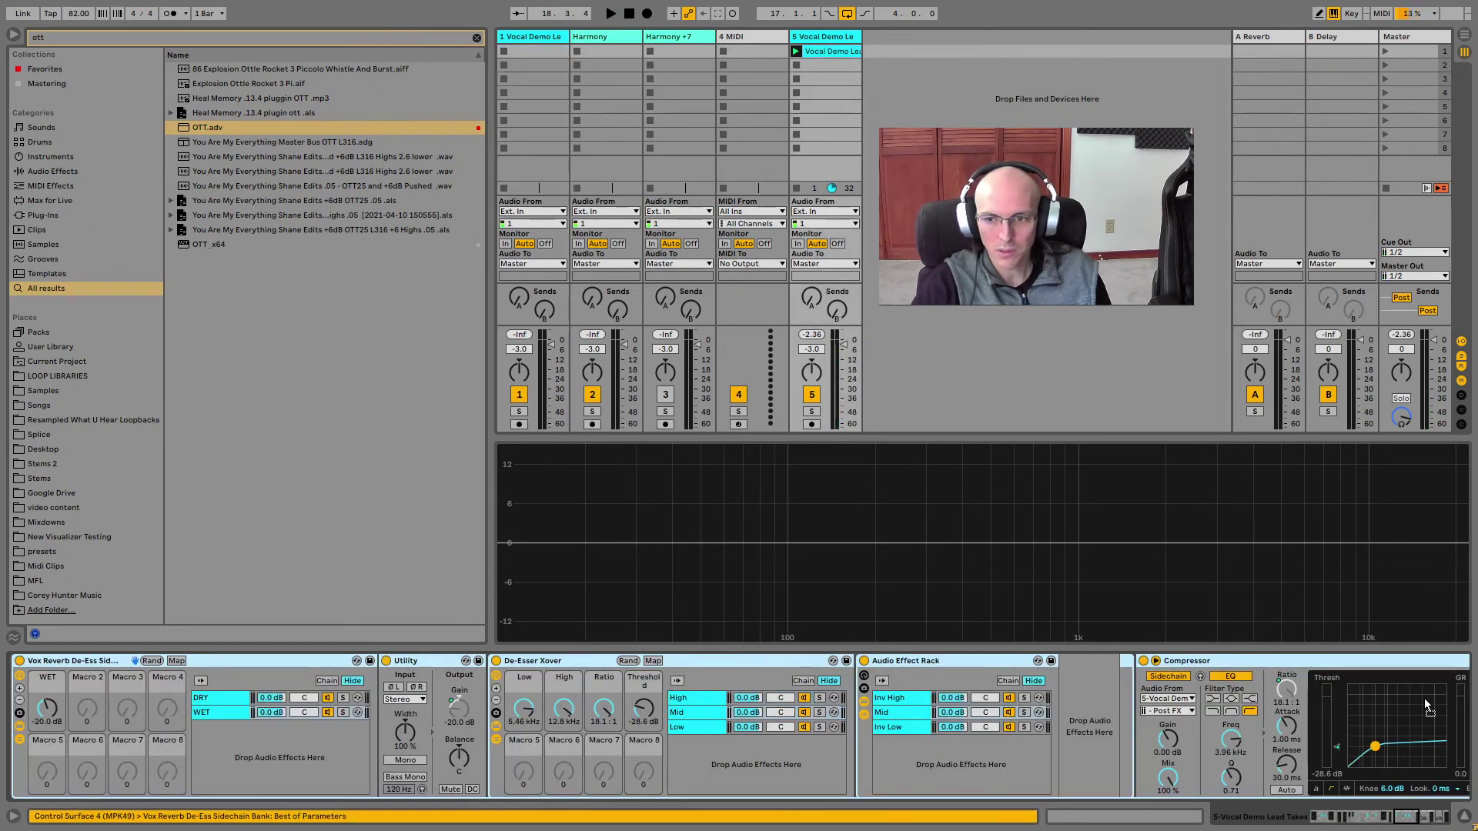
pyautogui.moveTo(1424, 699); pyautogui.dragTo(1093, 698)
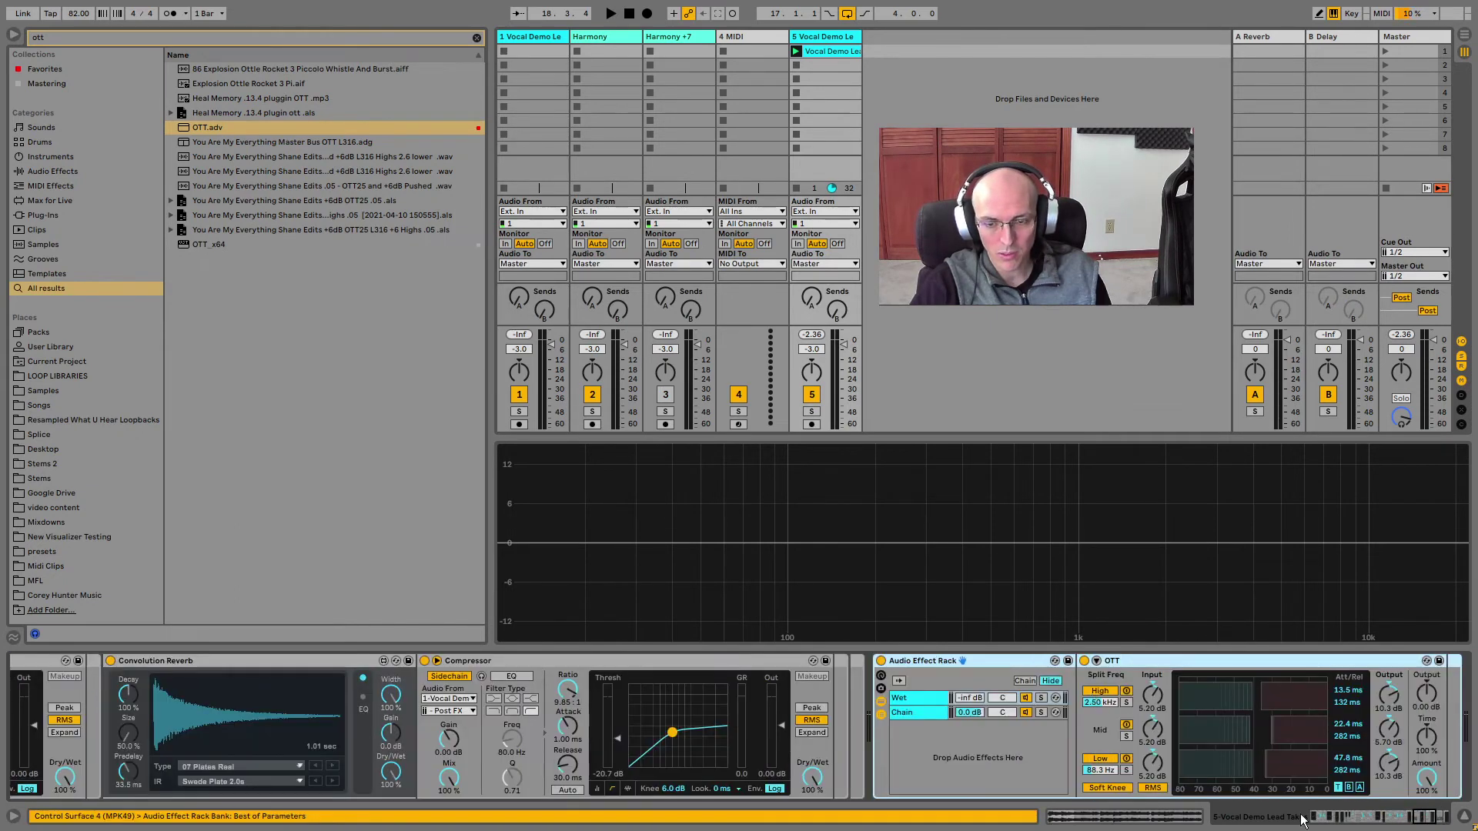
pyautogui.moveTo(1411, 815); pyautogui.dragTo(1428, 817)
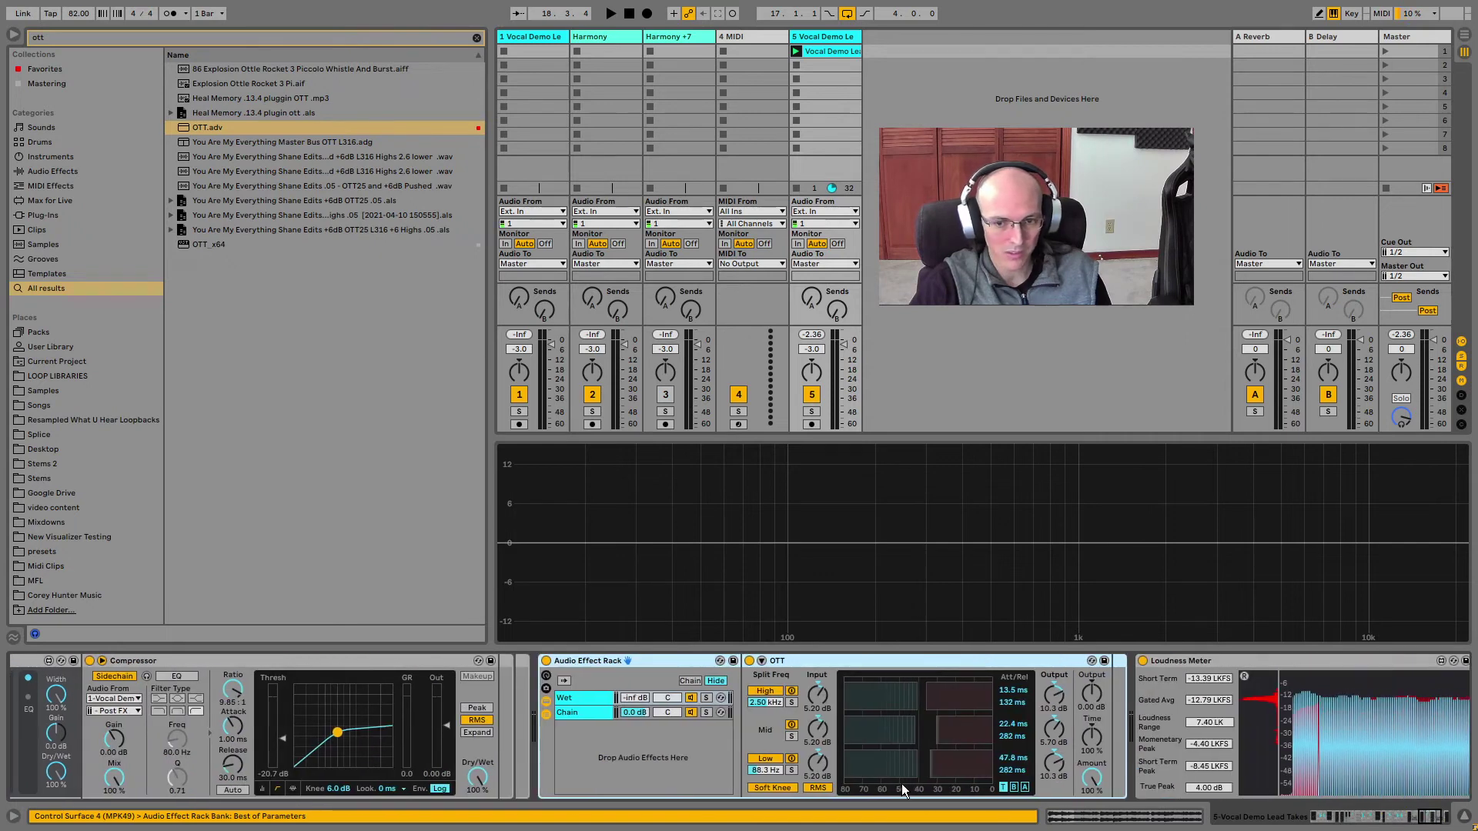
# - Solo the rack's Wet chain and raise its volume to -46.0 dB during playback, ending with playback stopped
pyautogui.click(582, 710)
pyautogui.click(584, 697)
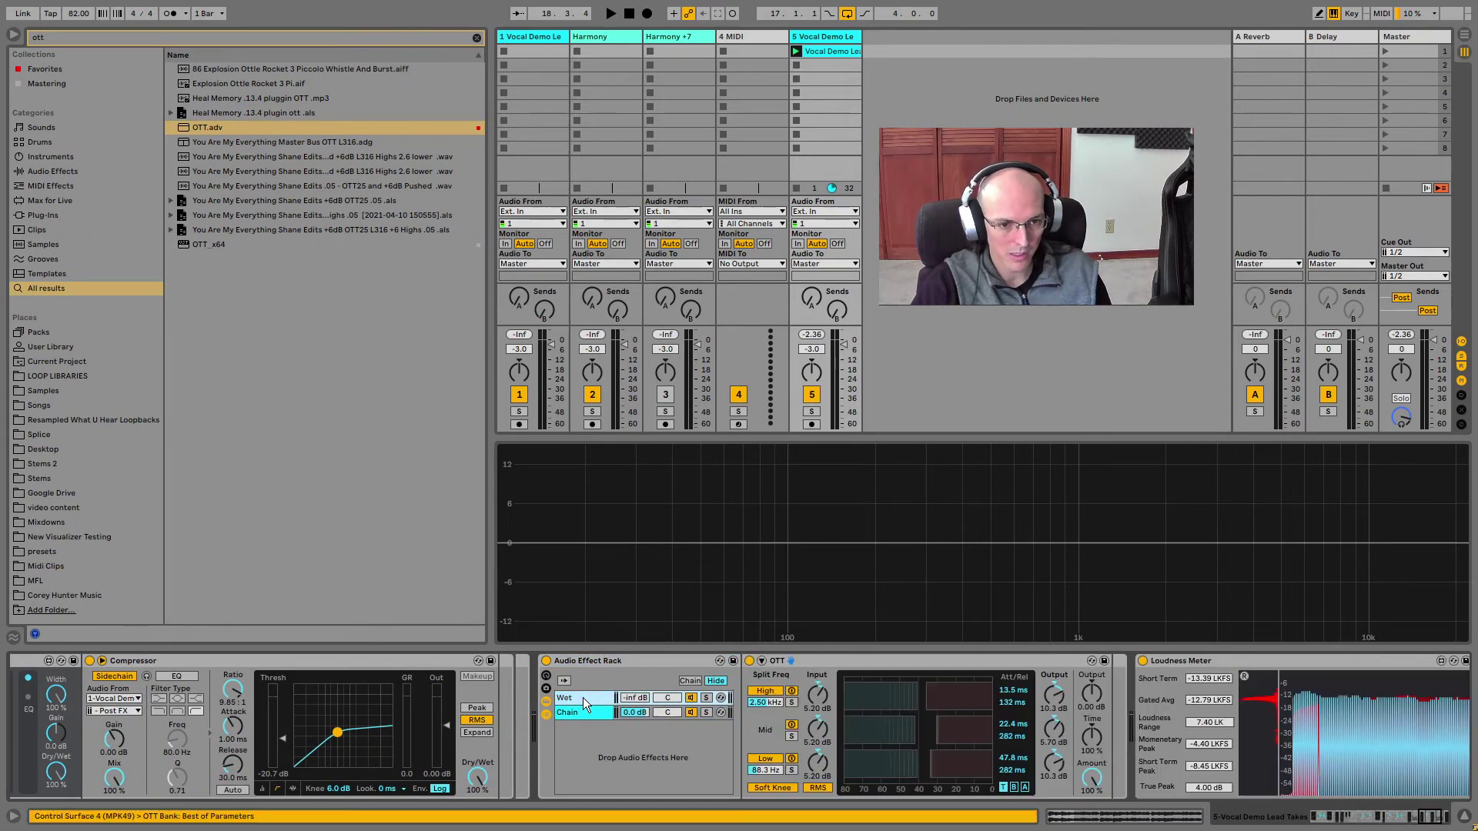
pyautogui.click(582, 708)
pyautogui.press('space')
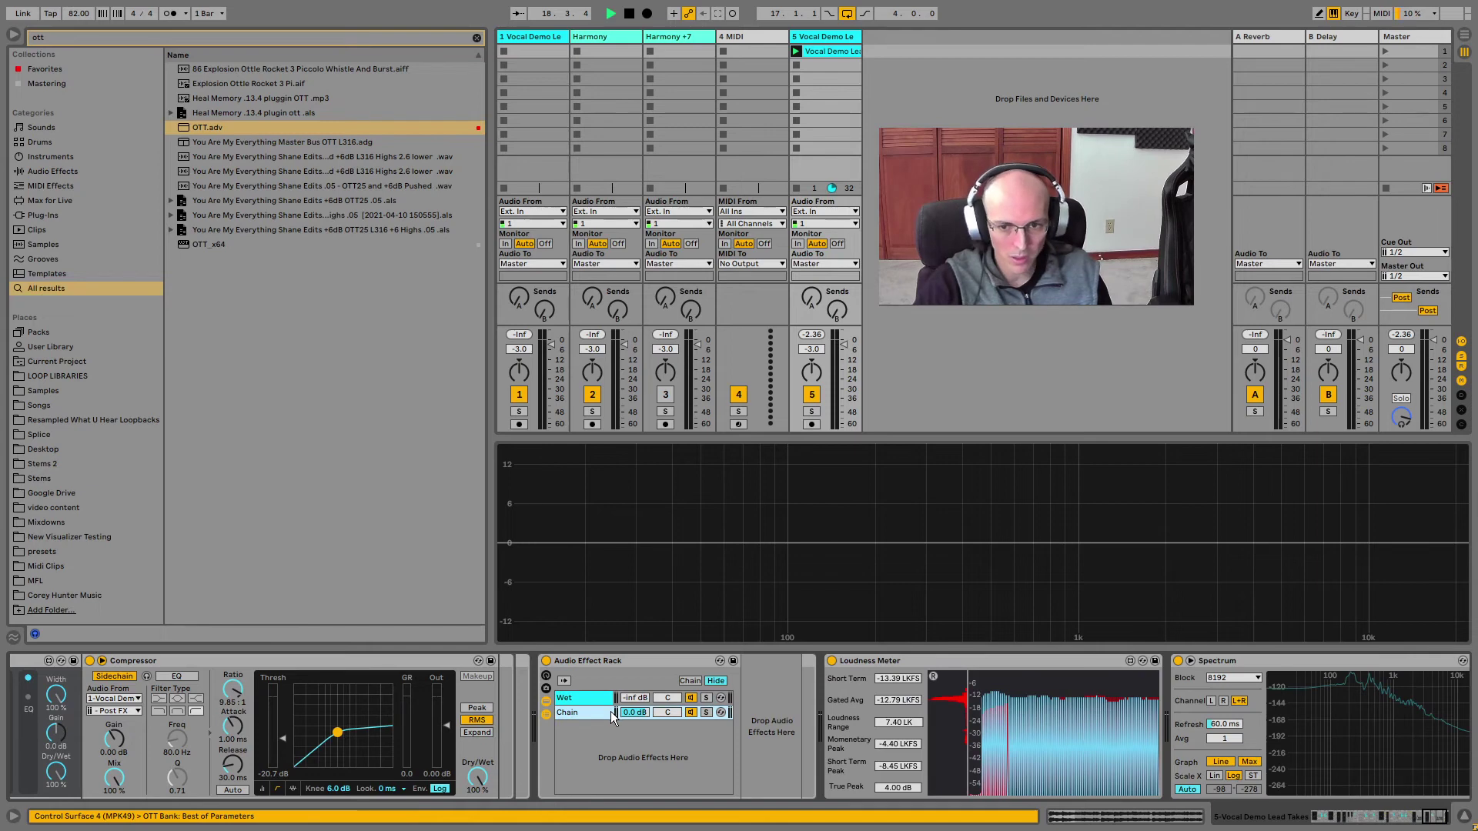
pyautogui.moveTo(632, 698); pyautogui.dragTo(633, 686)
pyautogui.press('space')
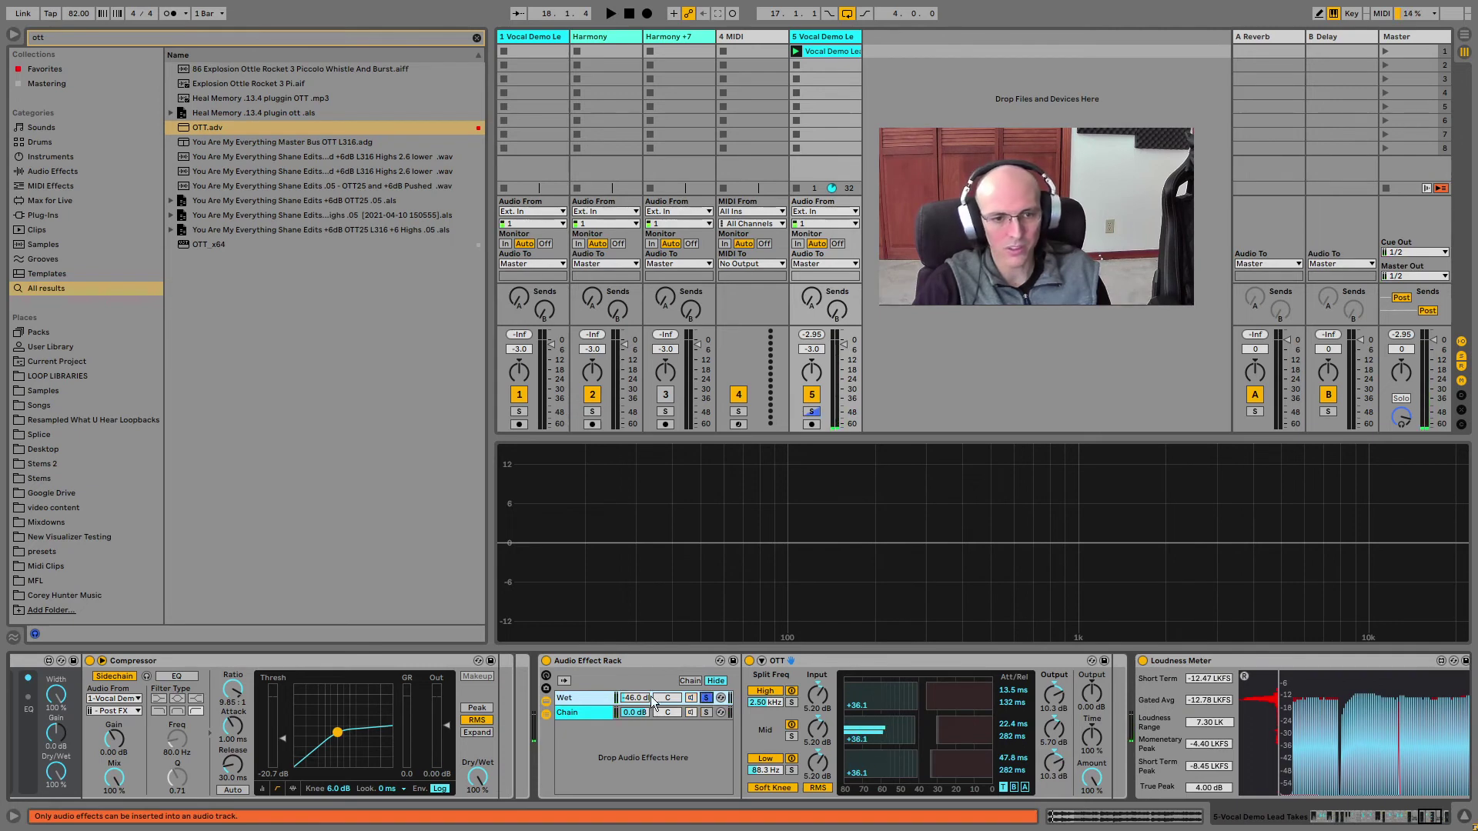
# - Raise the soloed Wet chain's volume to -21.0 dB and play the vocal through it
pyautogui.moveTo(652, 702); pyautogui.dragTo(652, 684)
pyautogui.press('space')
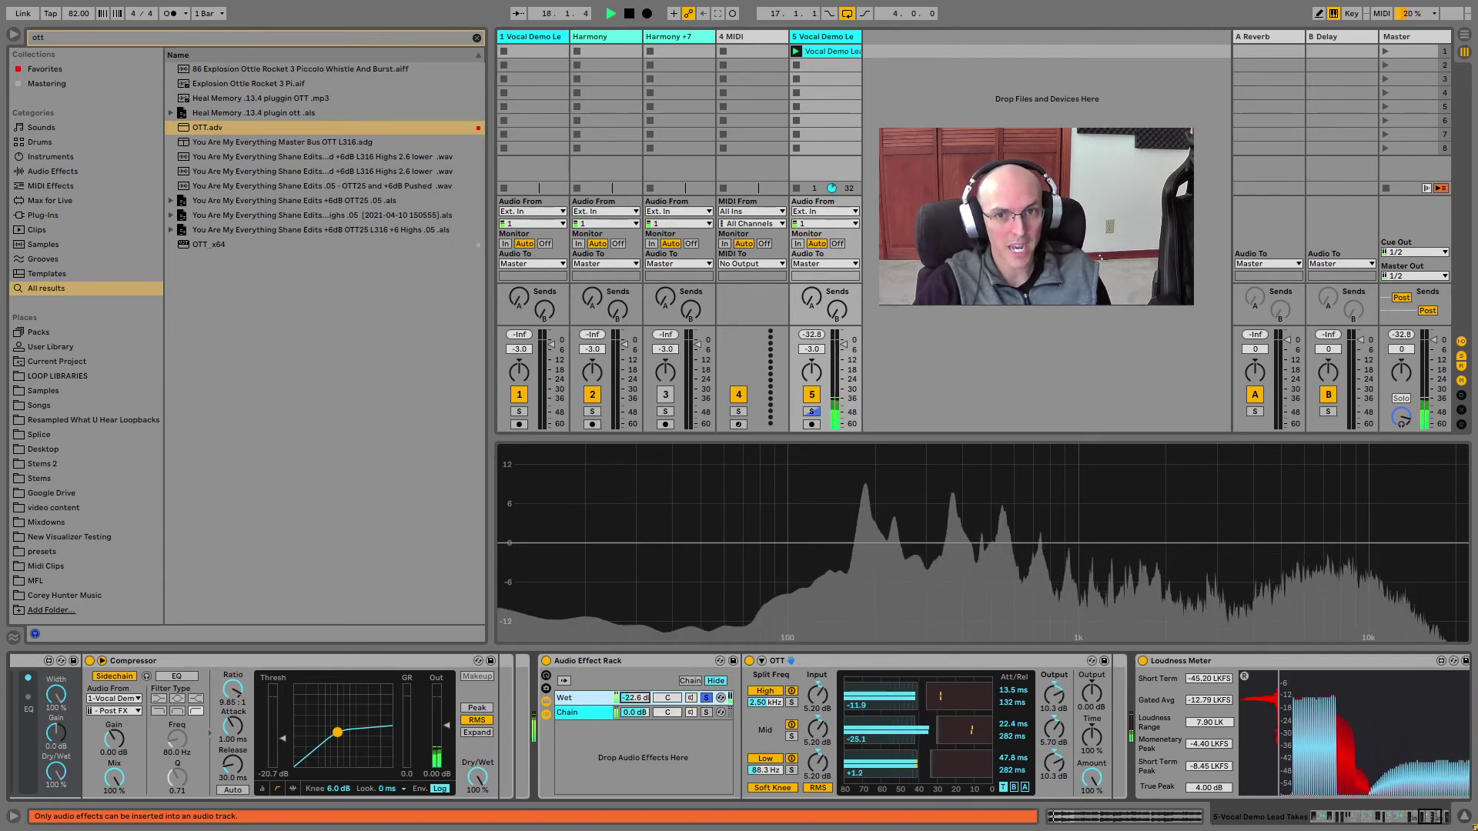
pyautogui.moveTo(645, 698); pyautogui.dragTo(645, 697)
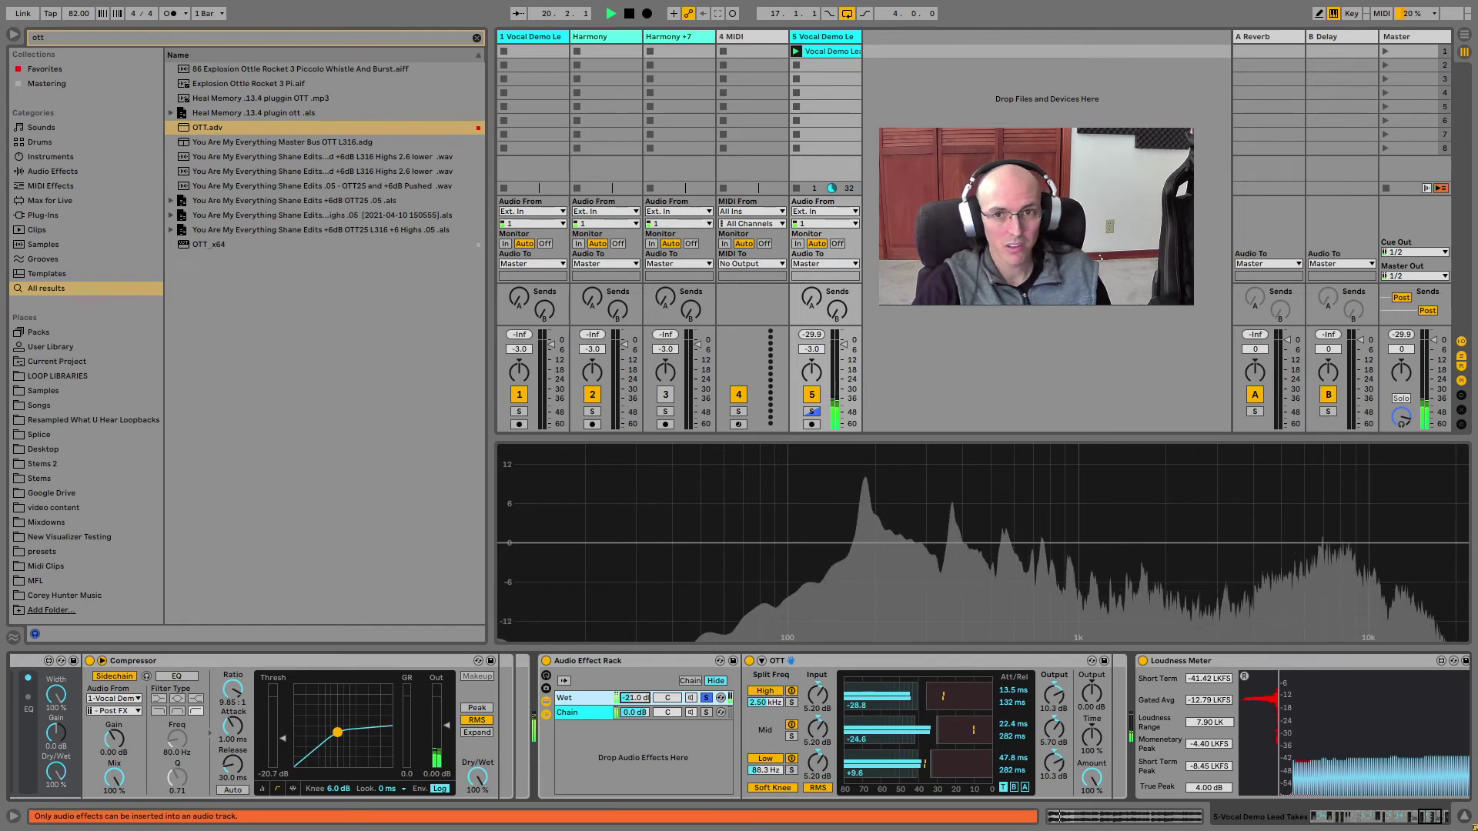
# - Unsolo the OTT rack's Wet chain and play the vocal with the rack bypassed and re-enabled, ending with playback stopped
pyautogui.click(706, 698)
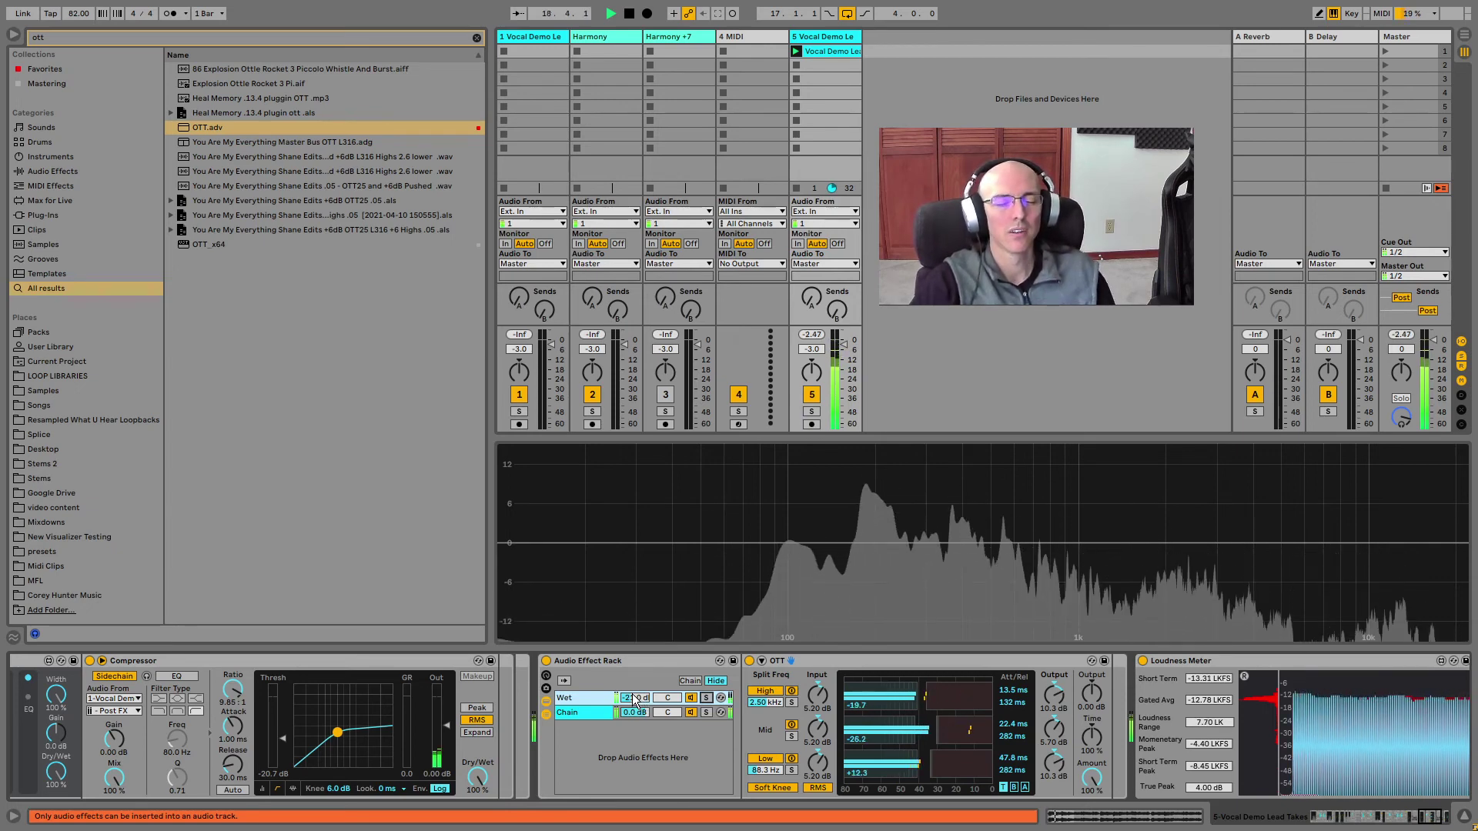
pyautogui.click(546, 661)
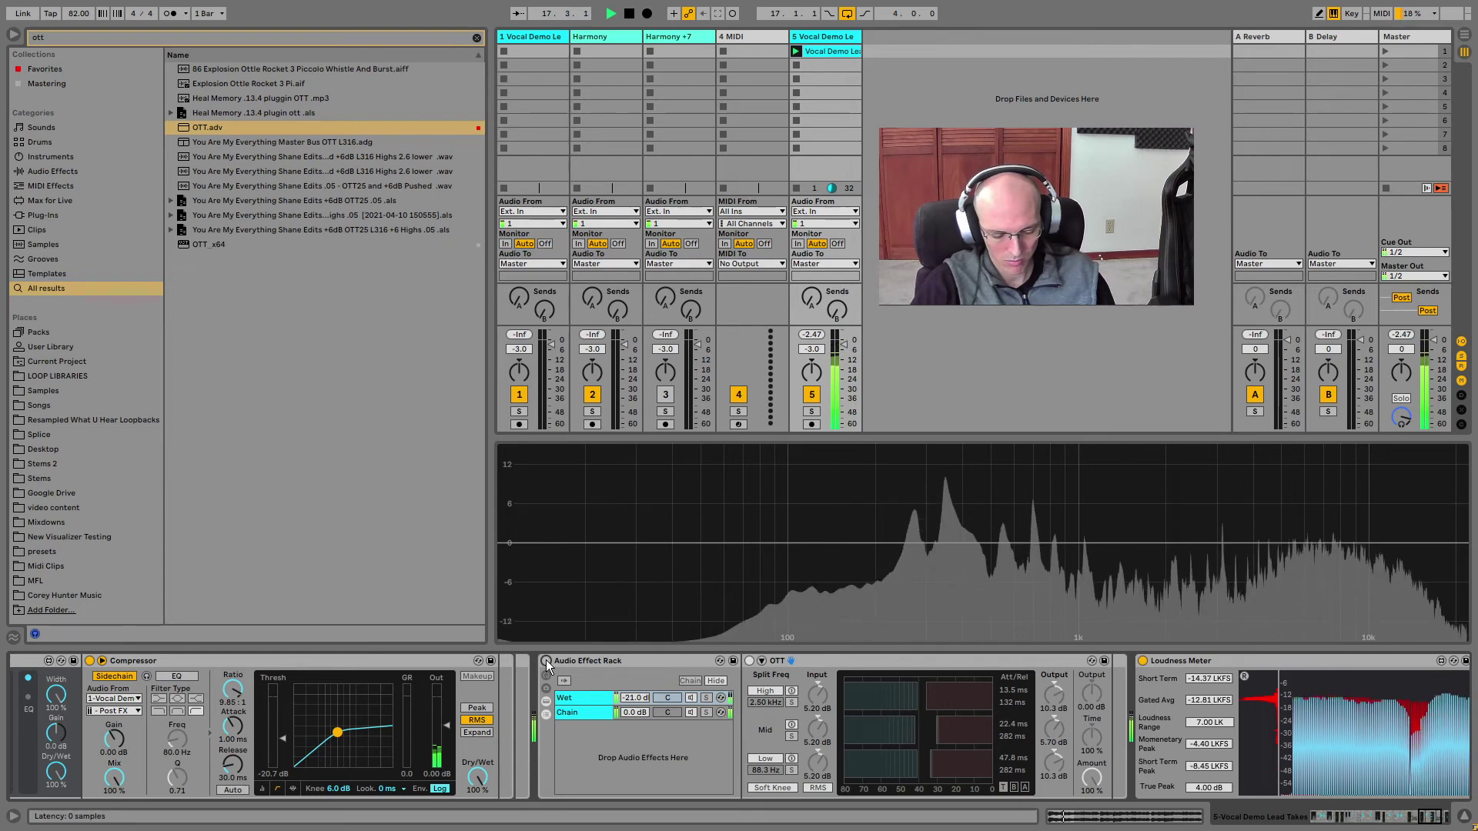
pyautogui.click(545, 662)
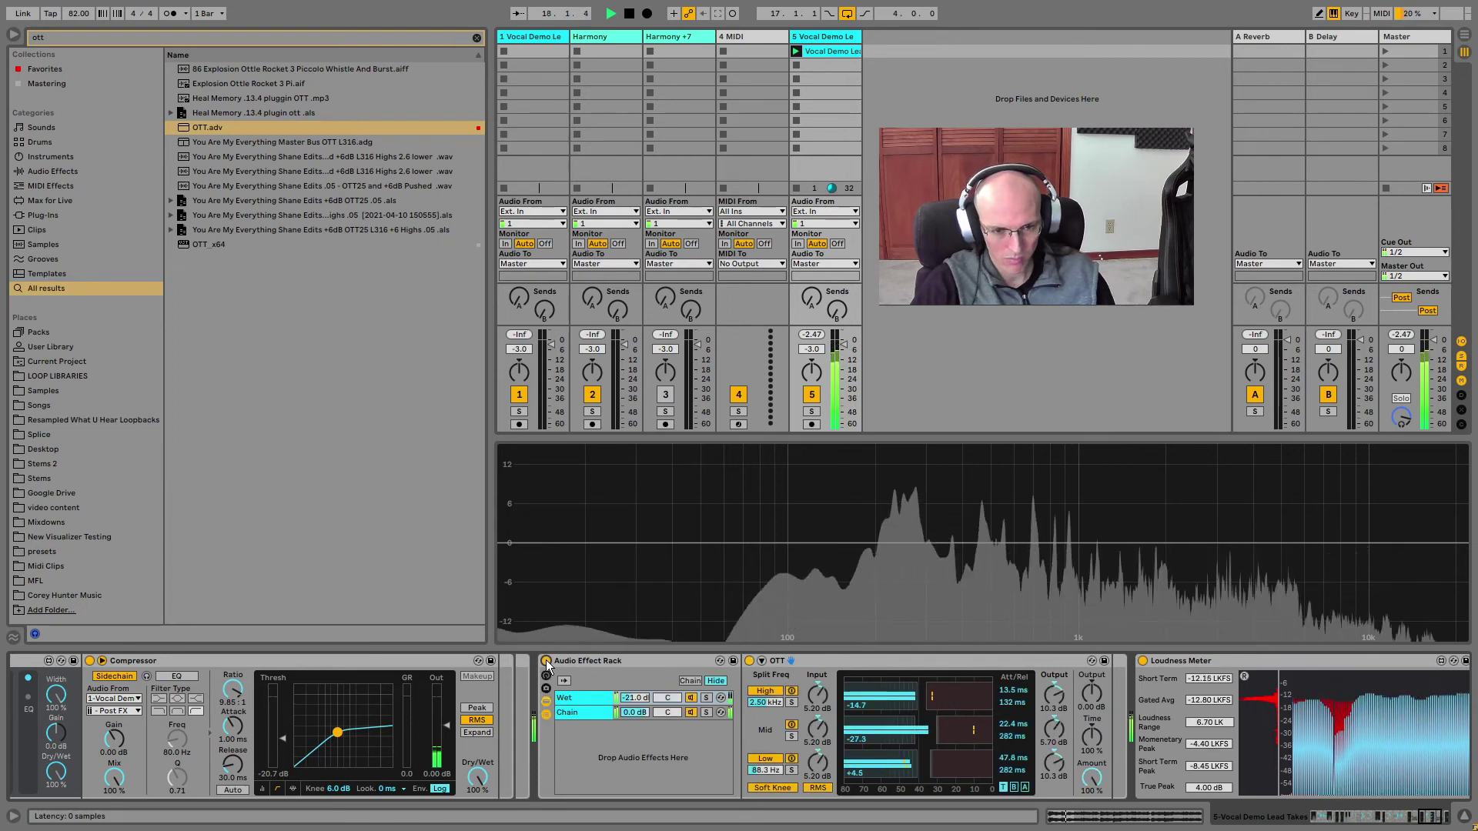
pyautogui.press('space')
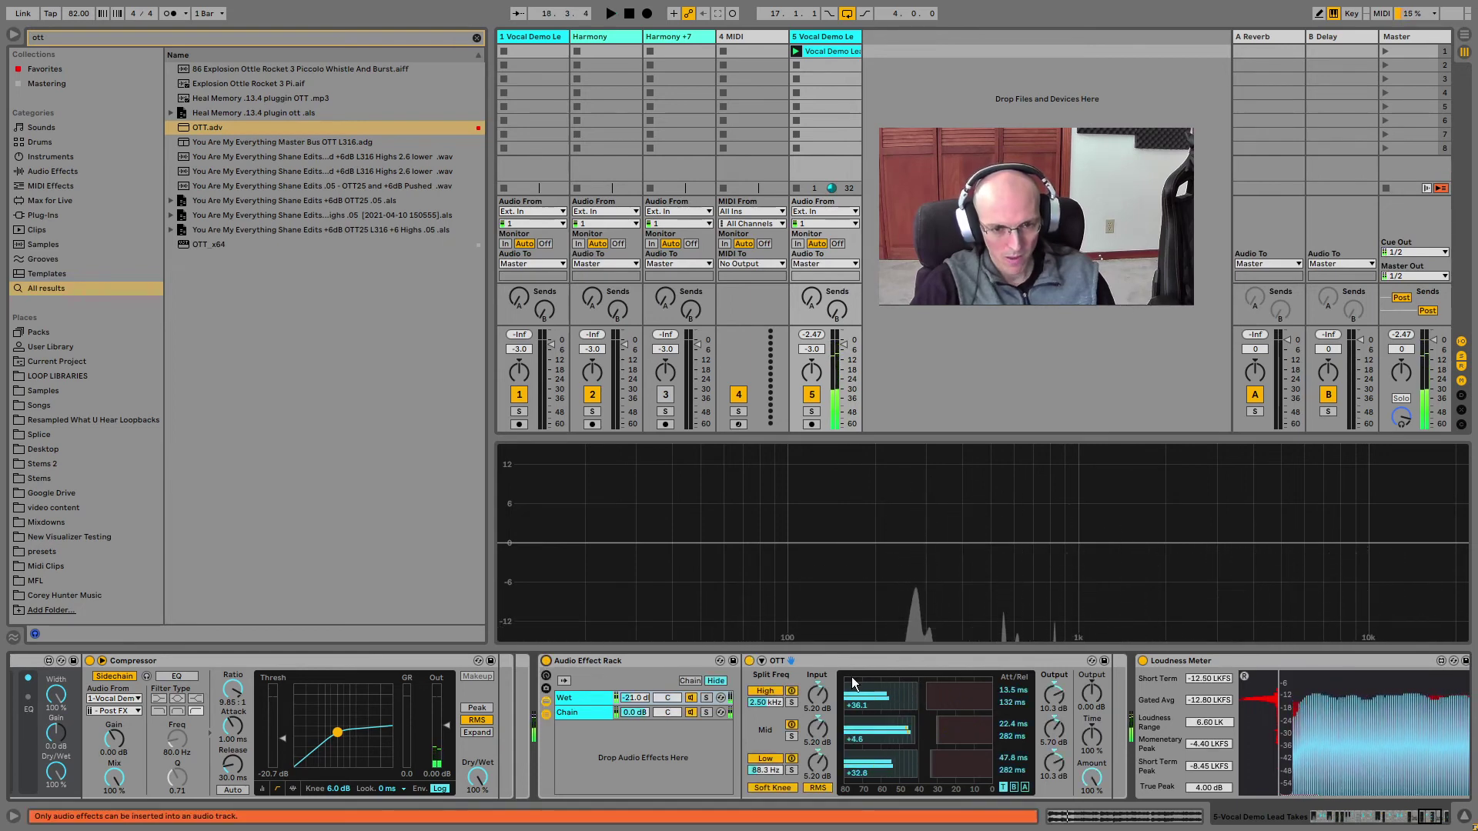
# - Compare the vocal with the OTT rack off and on once more during playback, leaving the rack on and playback stopped
pyautogui.click(581, 695)
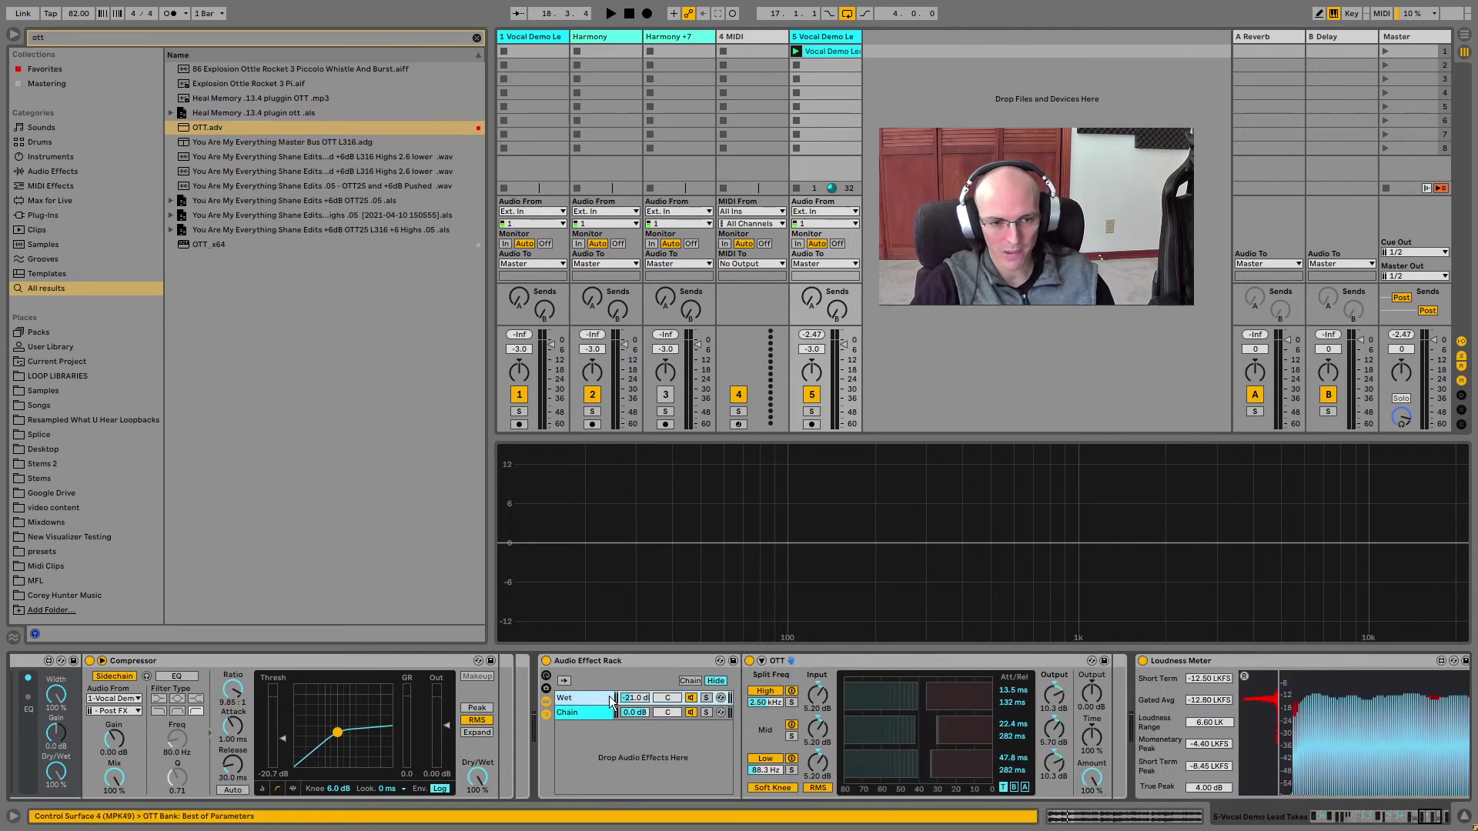
pyautogui.hotkey('ctrl', 'v')
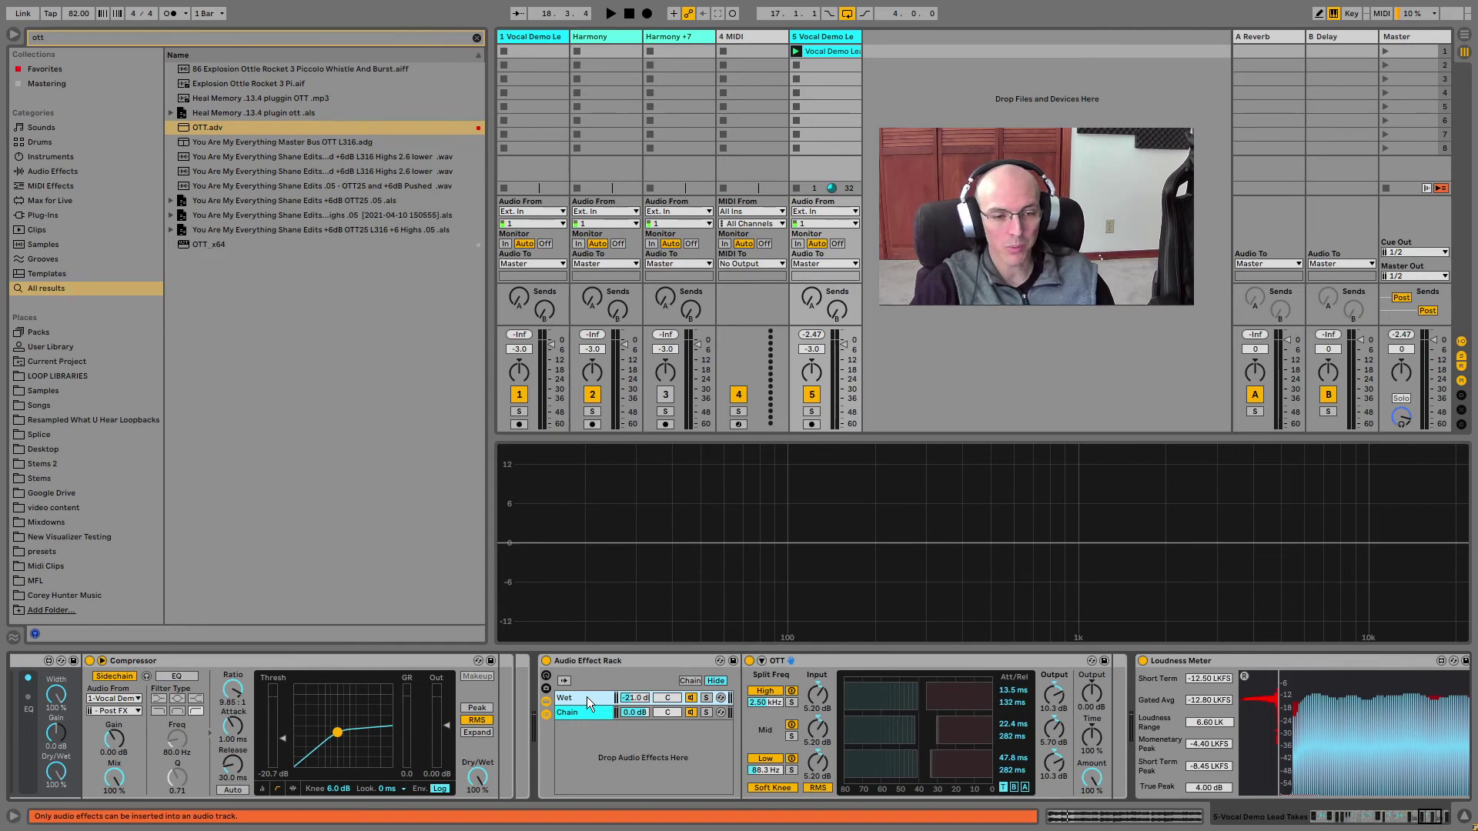
pyautogui.press('space')
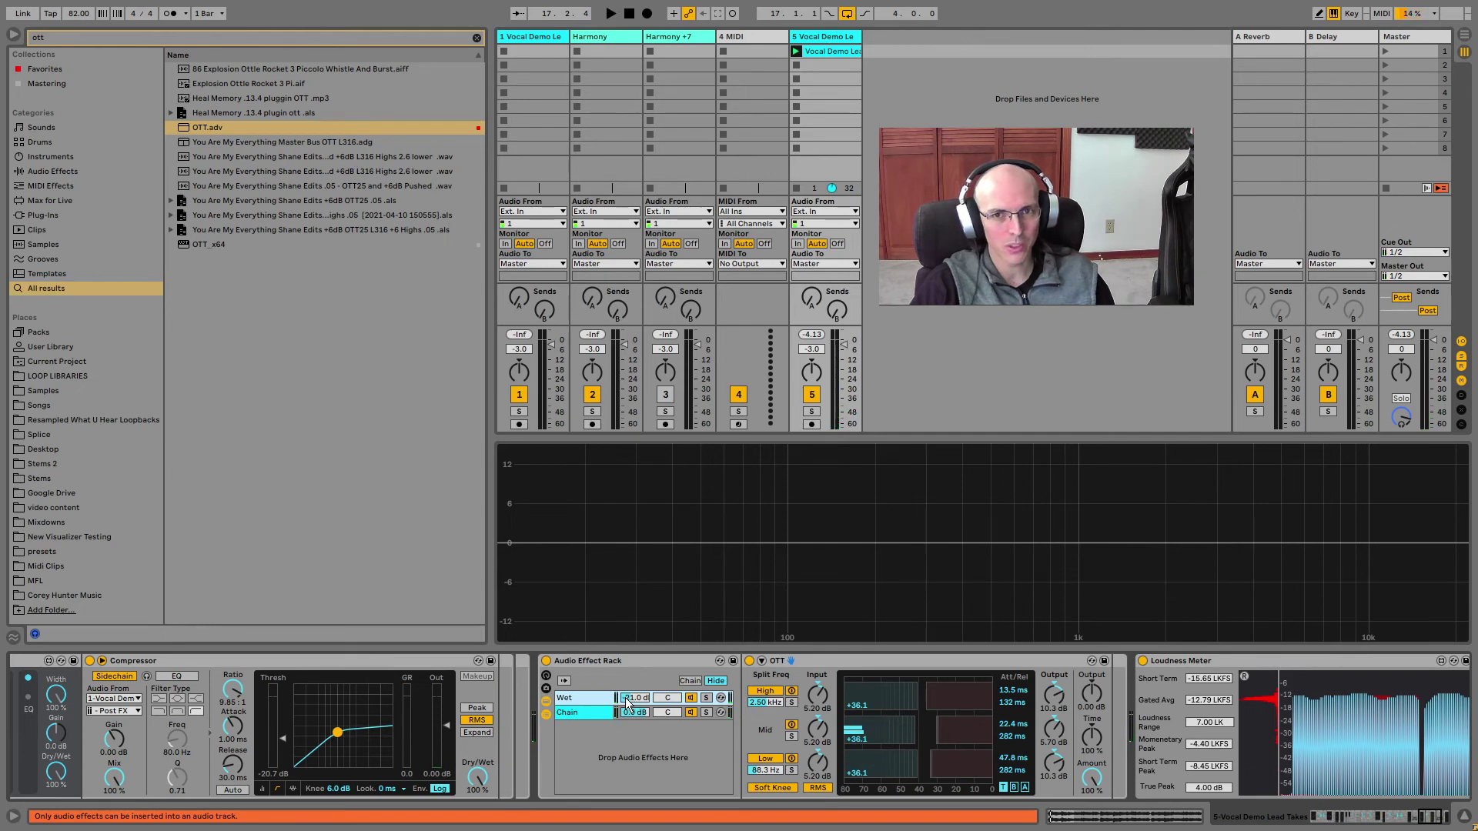
pyautogui.click(546, 660)
pyautogui.press('space')
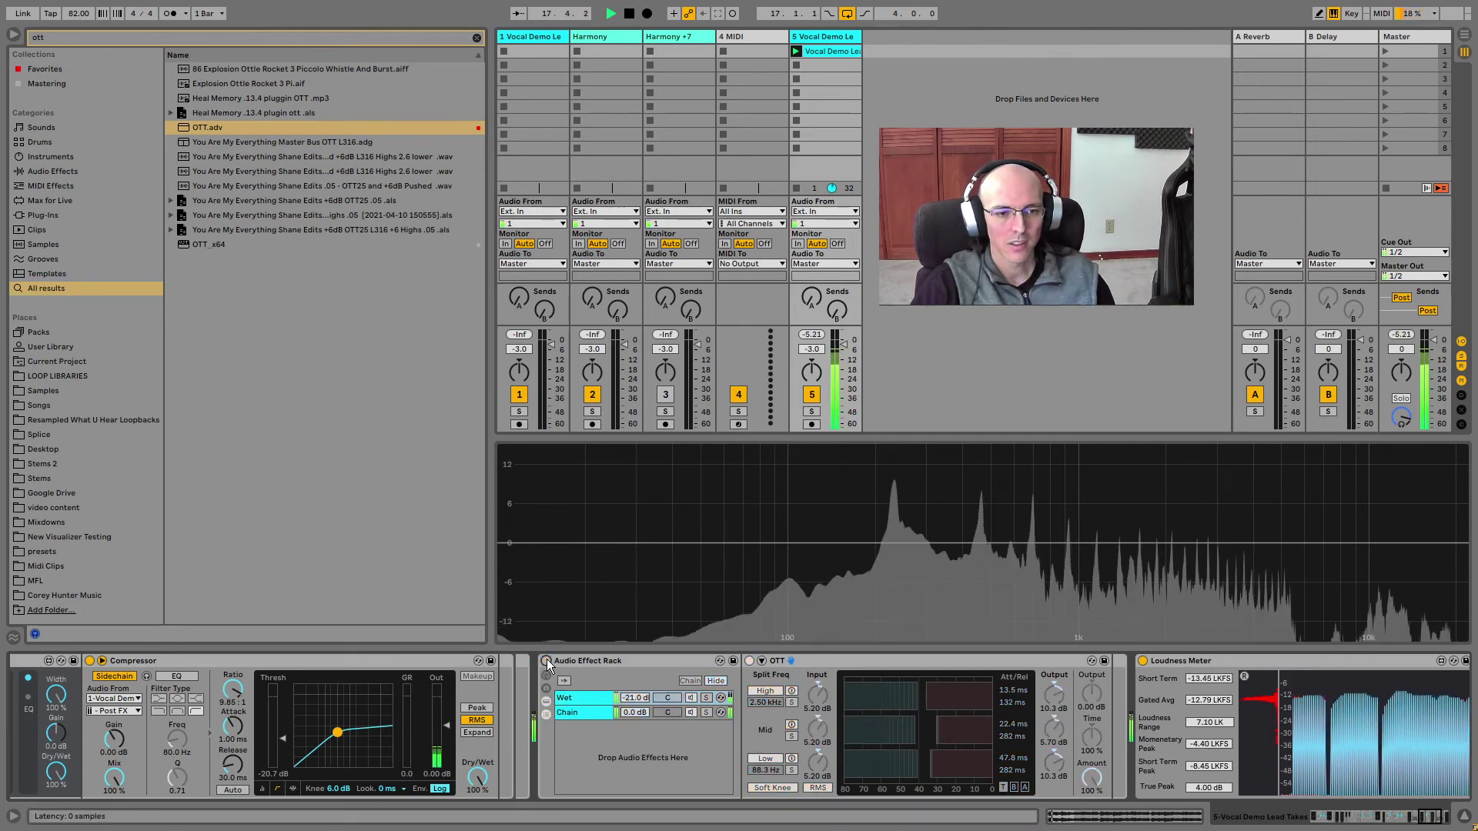
pyautogui.click(547, 661)
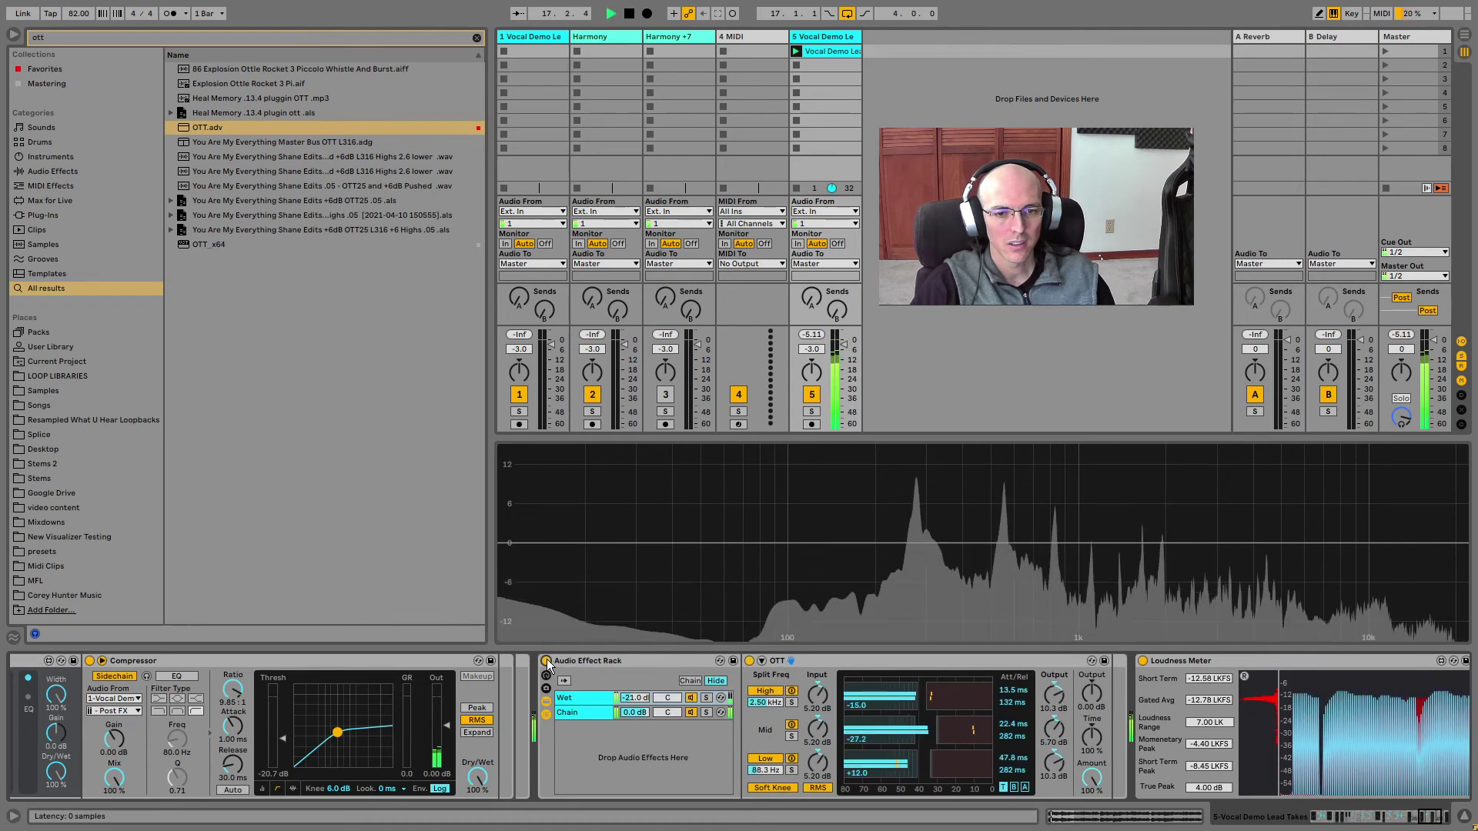
pyautogui.press('space')
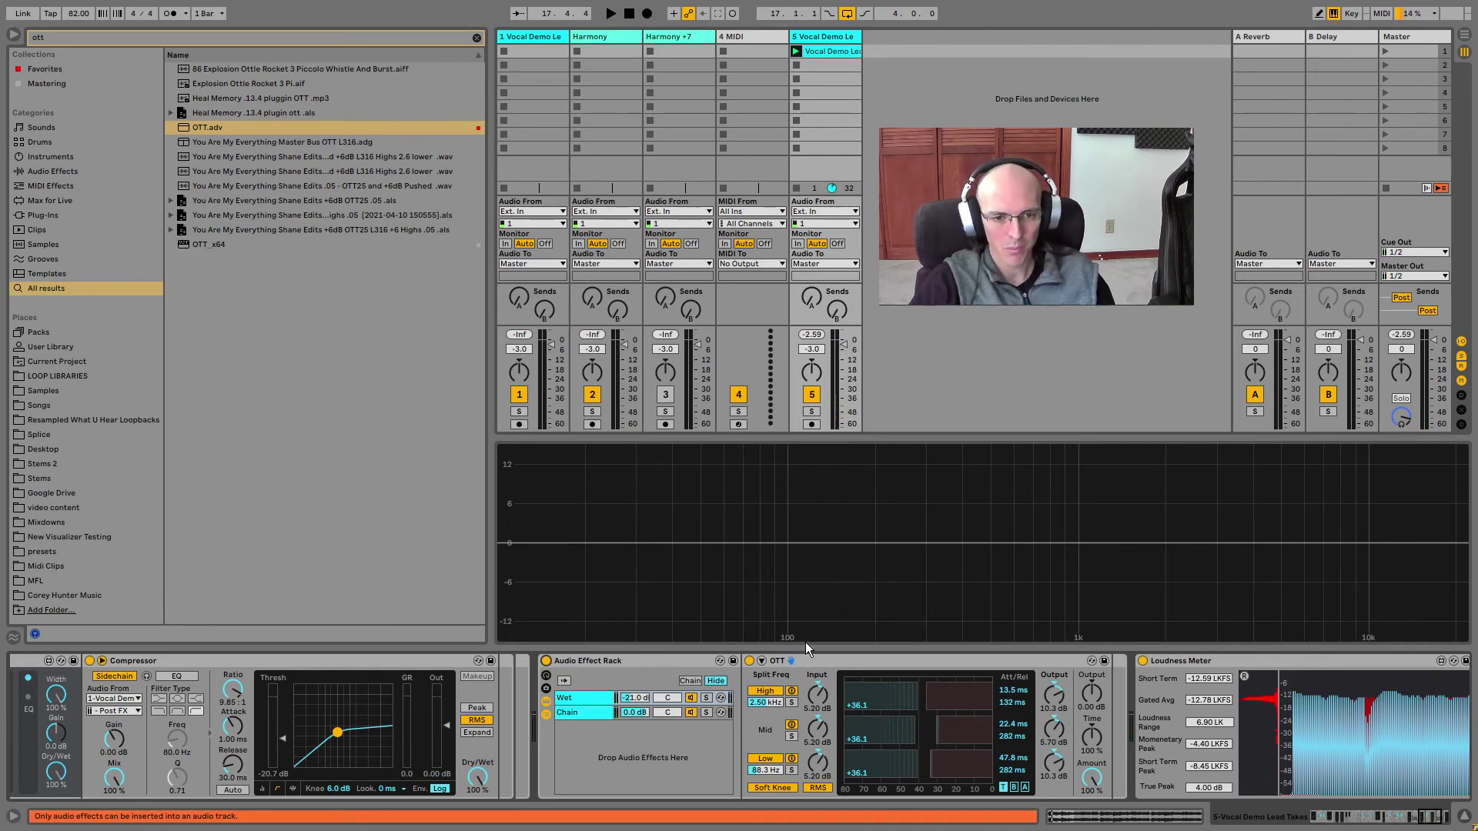
# - Switch off the OTT rack and the main vocal Audio Effect Rack at the start of the device chain
pyautogui.click(616, 667)
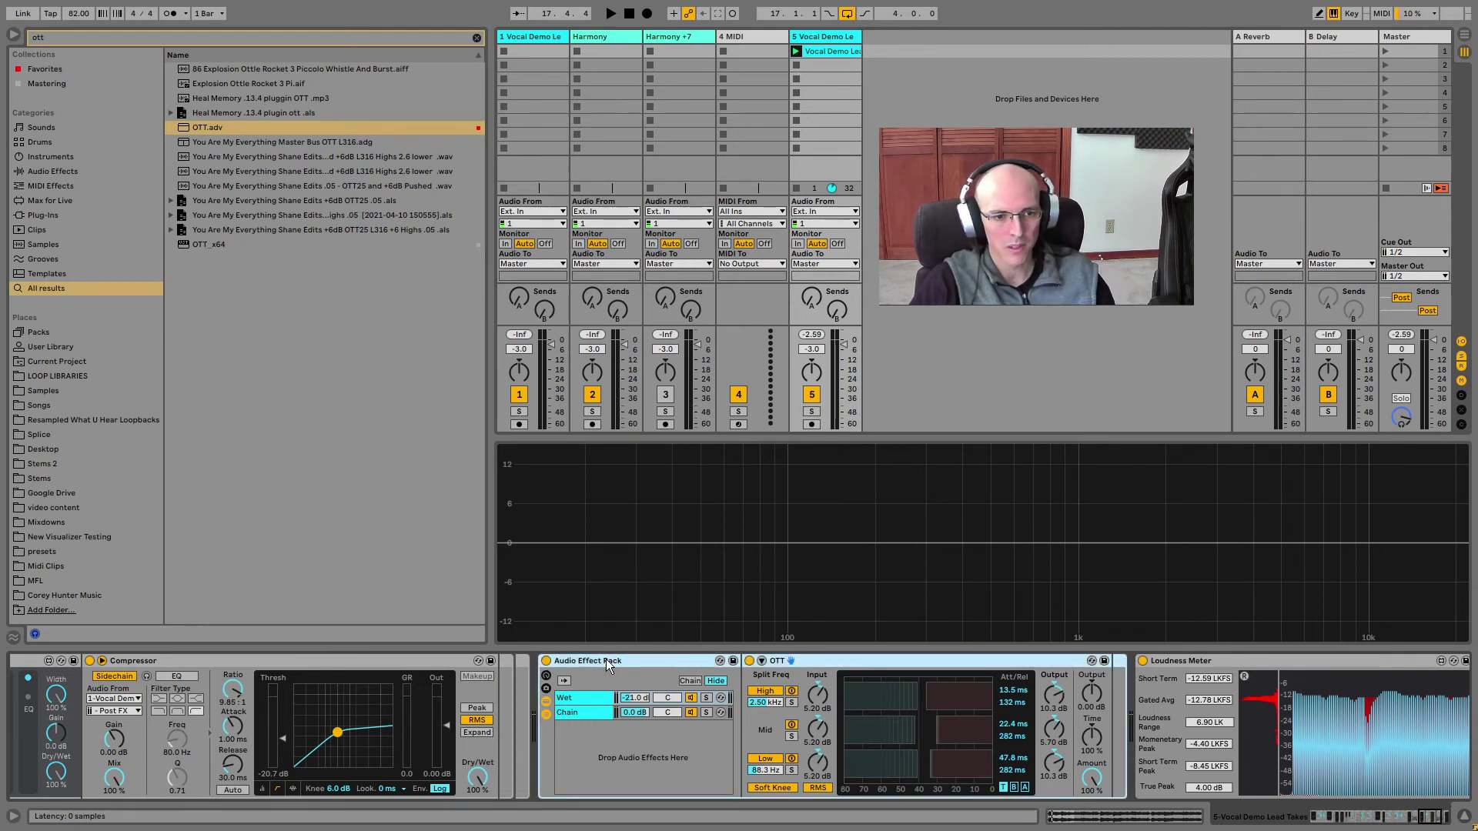
pyautogui.click(546, 662)
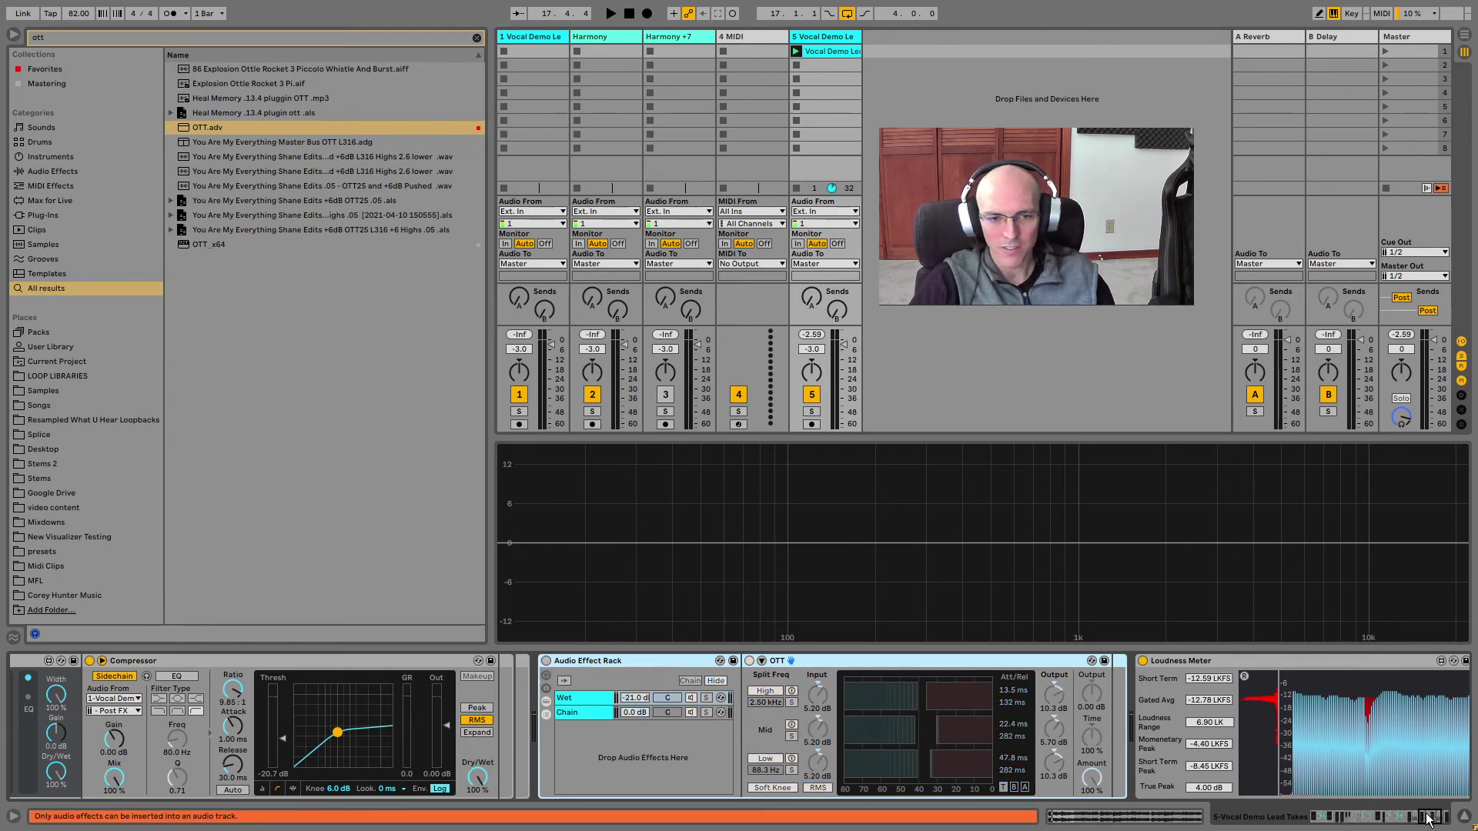
pyautogui.moveTo(1427, 818); pyautogui.dragTo(1314, 824)
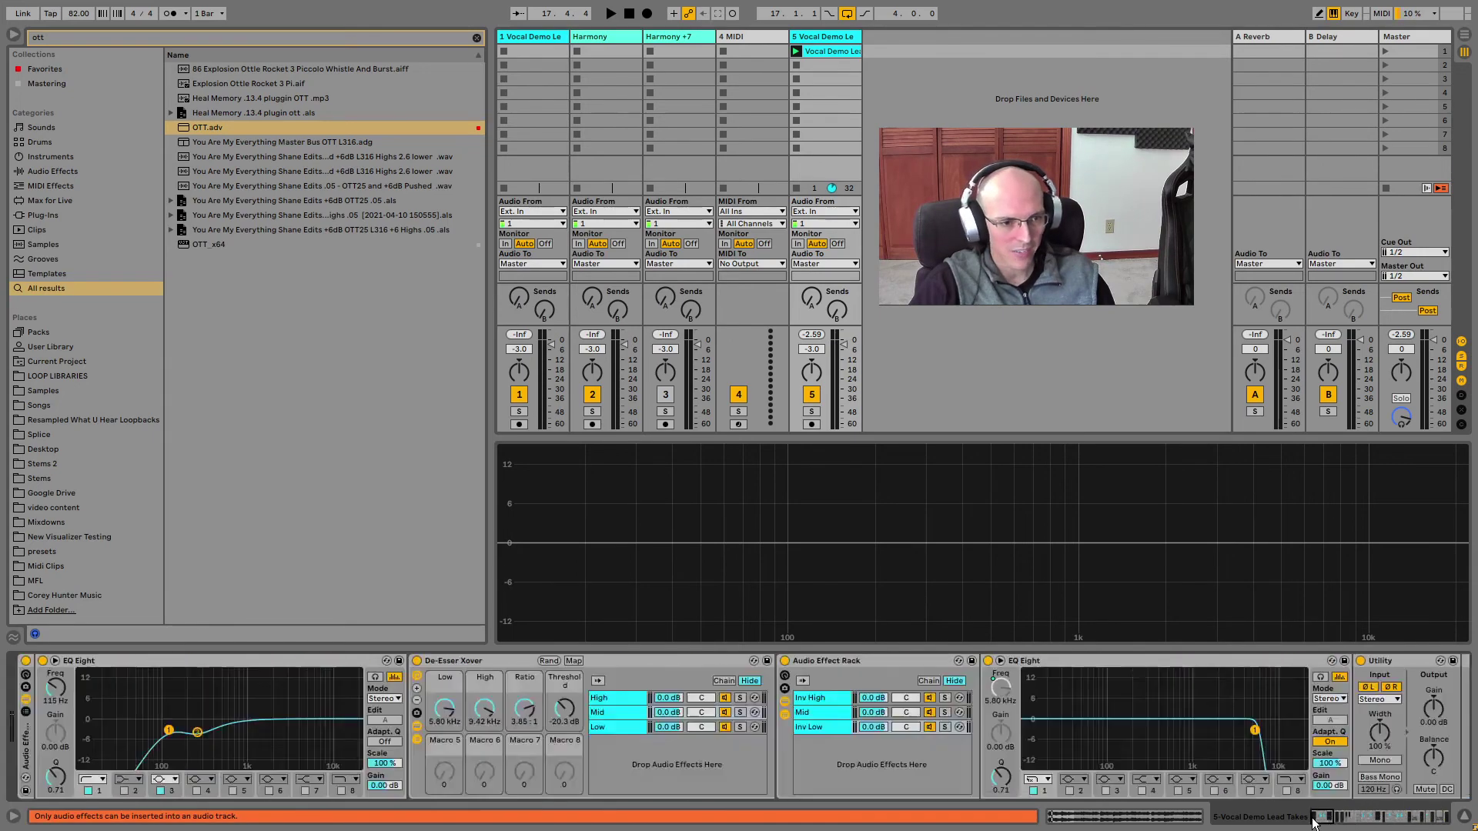
pyautogui.click(26, 661)
# - Reset the Loudness Meter and measure the unprocessed vocal's loudness during playback, ending with playback stopped
pyautogui.moveTo(1321, 816); pyautogui.dragTo(1438, 814)
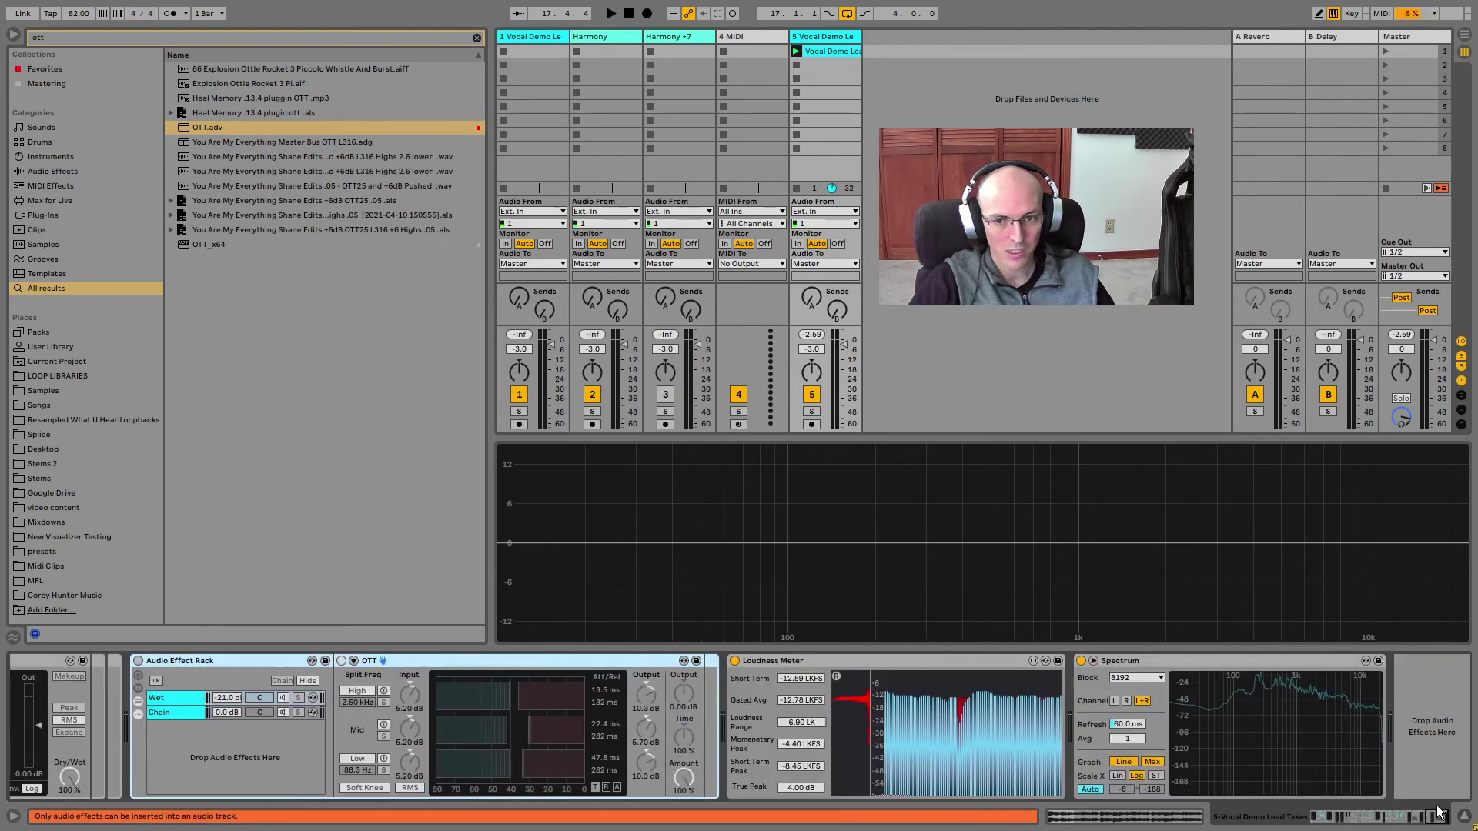
pyautogui.click(835, 677)
pyautogui.press('space')
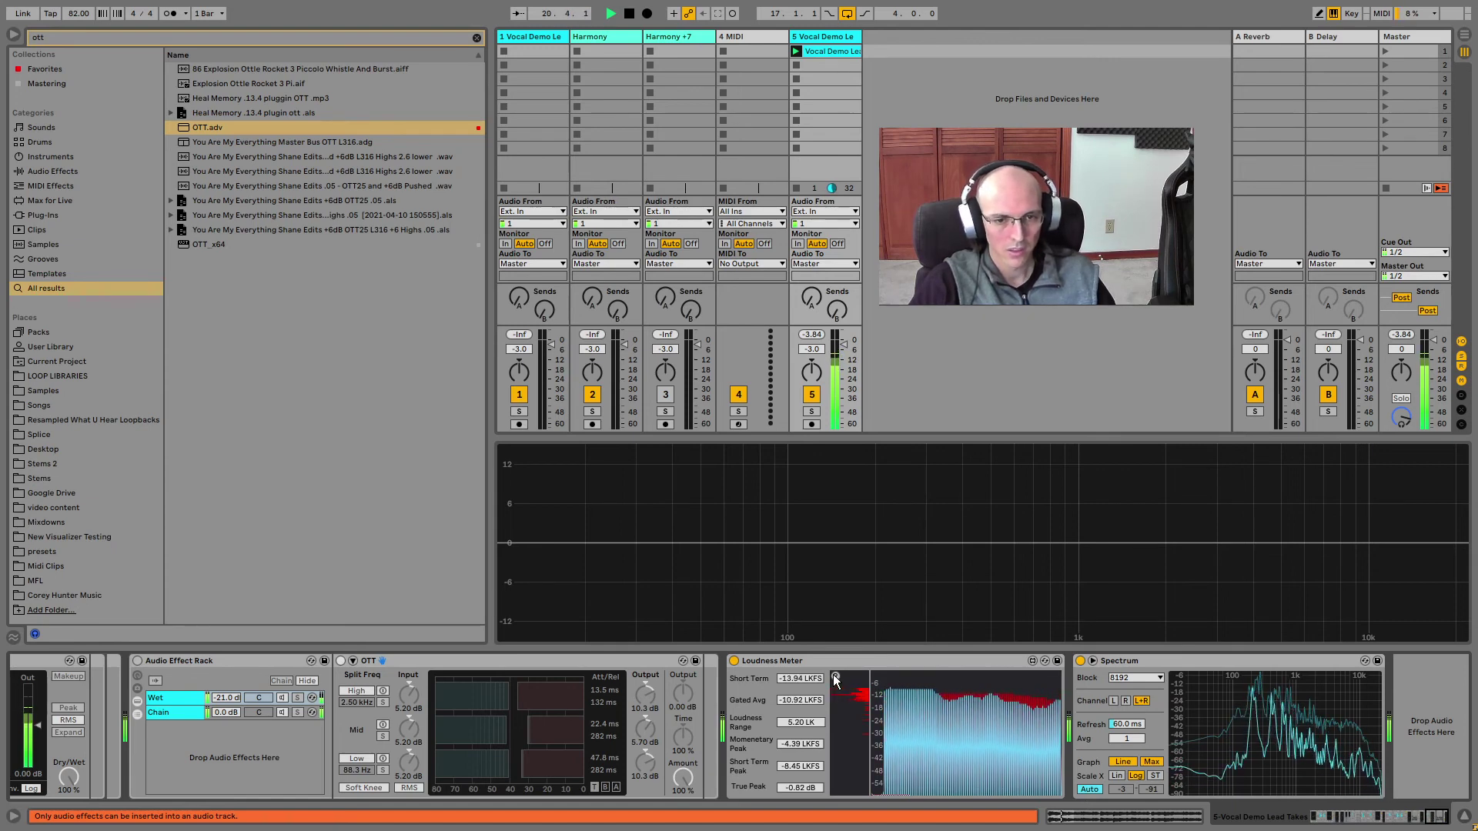
pyautogui.press('space')
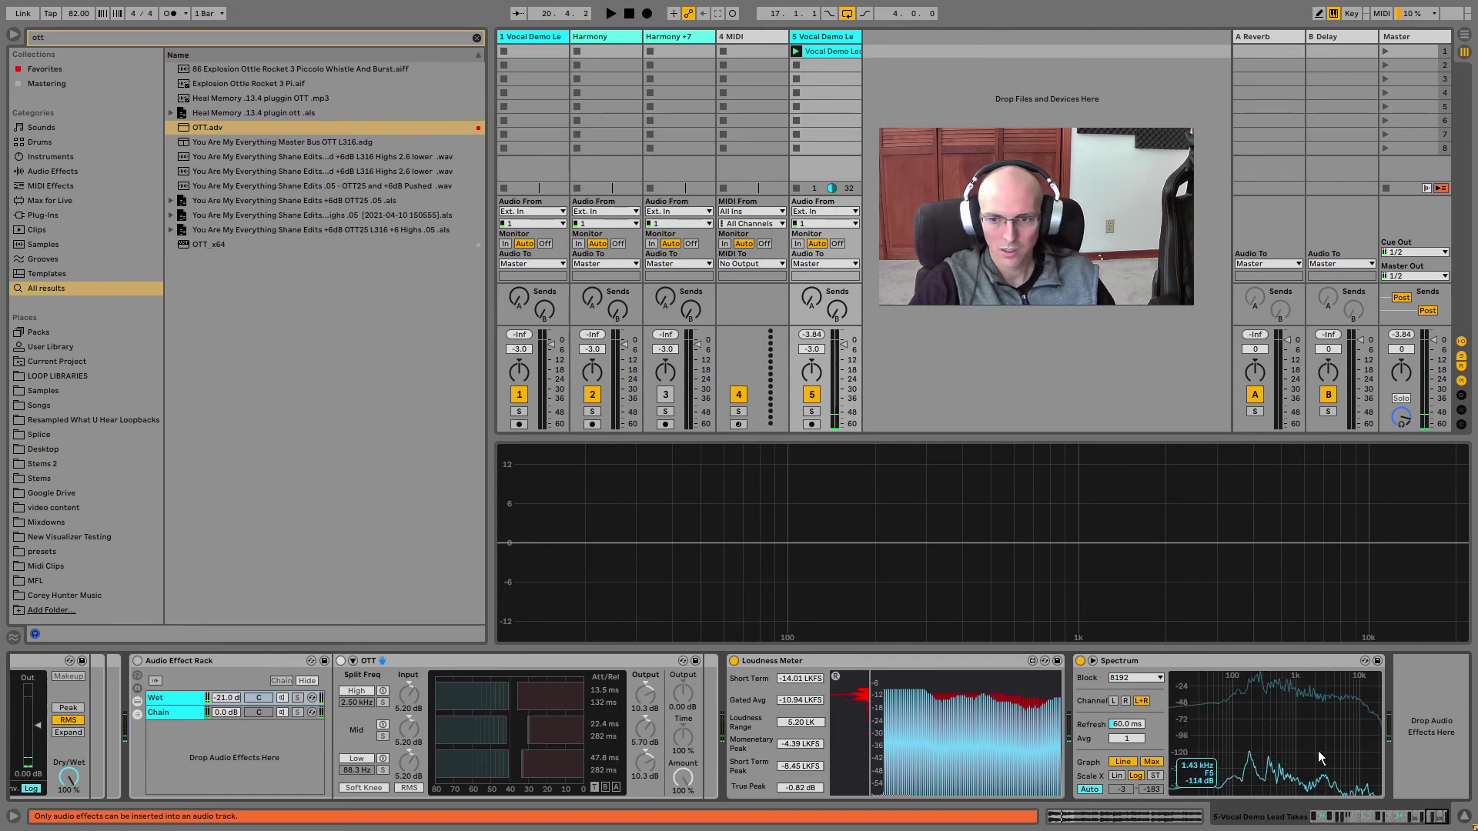
# - Switch the main vocal rack back on and compare the processed and bypassed vocal during playback, ending with playback stopped
pyautogui.moveTo(1435, 817)
pyautogui.mouseDown()
pyautogui.moveTo(1419, 817)
pyautogui.moveTo(1452, 816)
pyautogui.mouseUp()
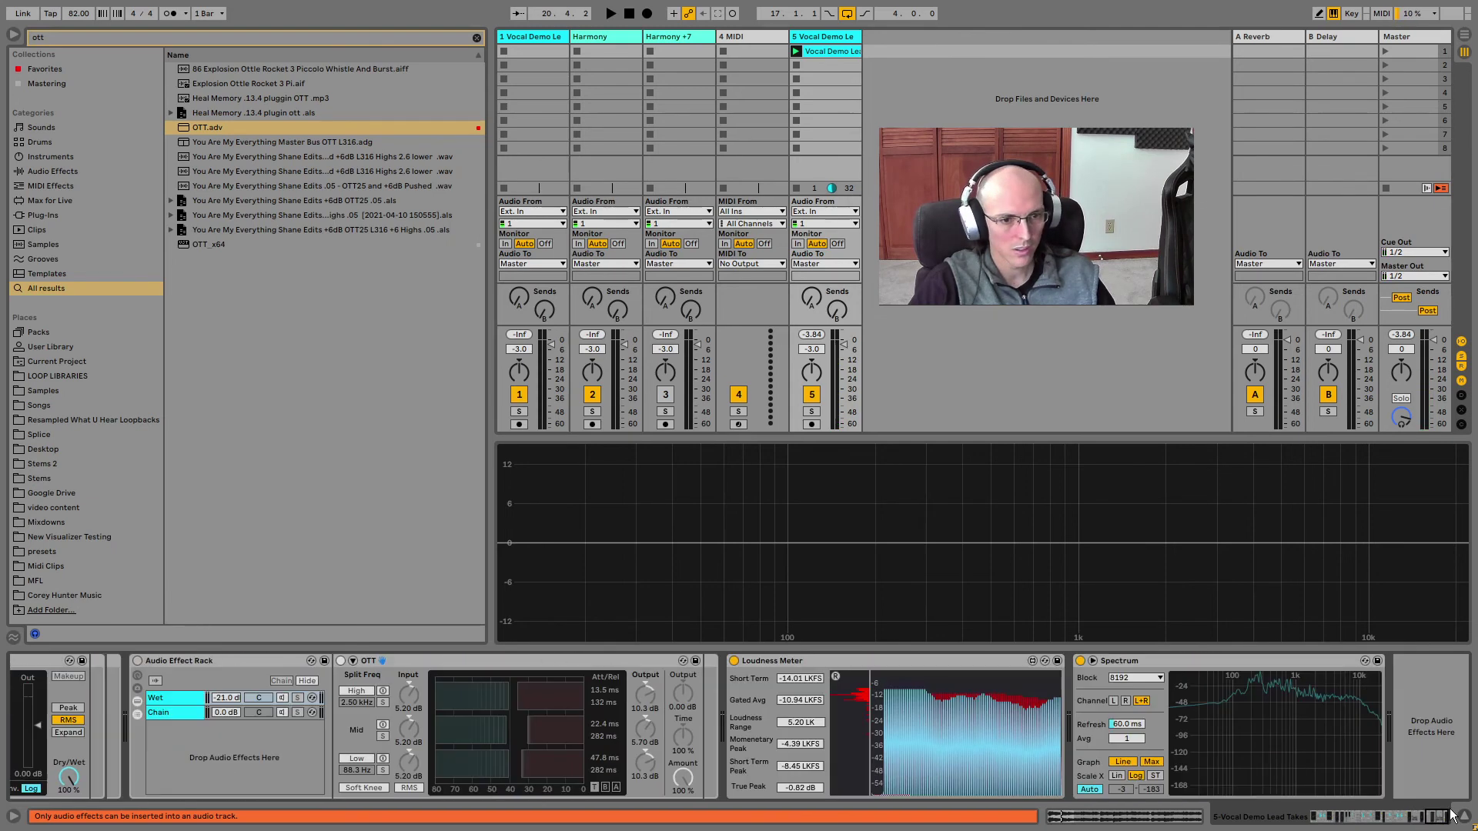
pyautogui.press('space')
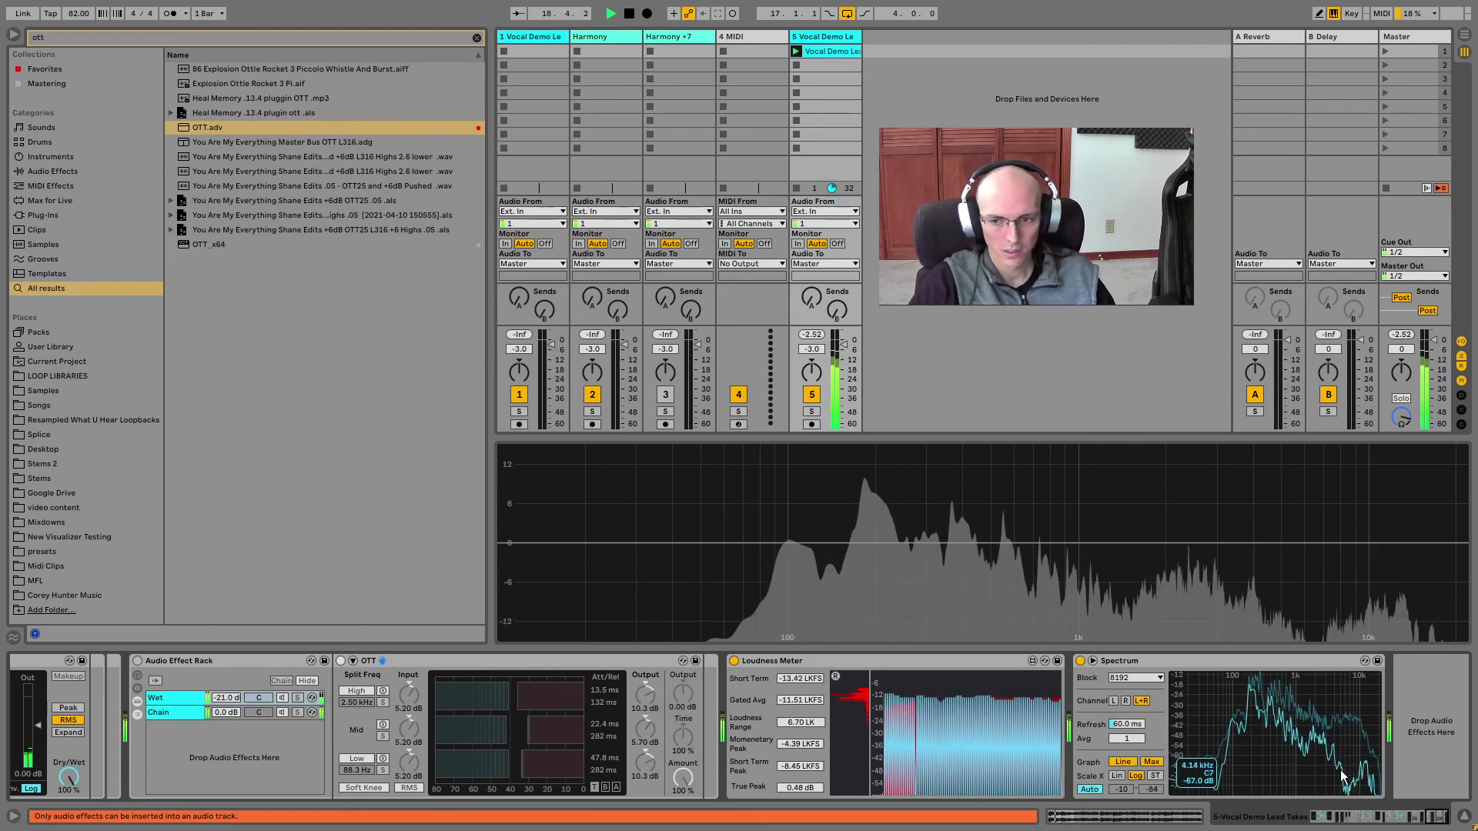
pyautogui.moveTo(1437, 818); pyautogui.dragTo(1318, 813)
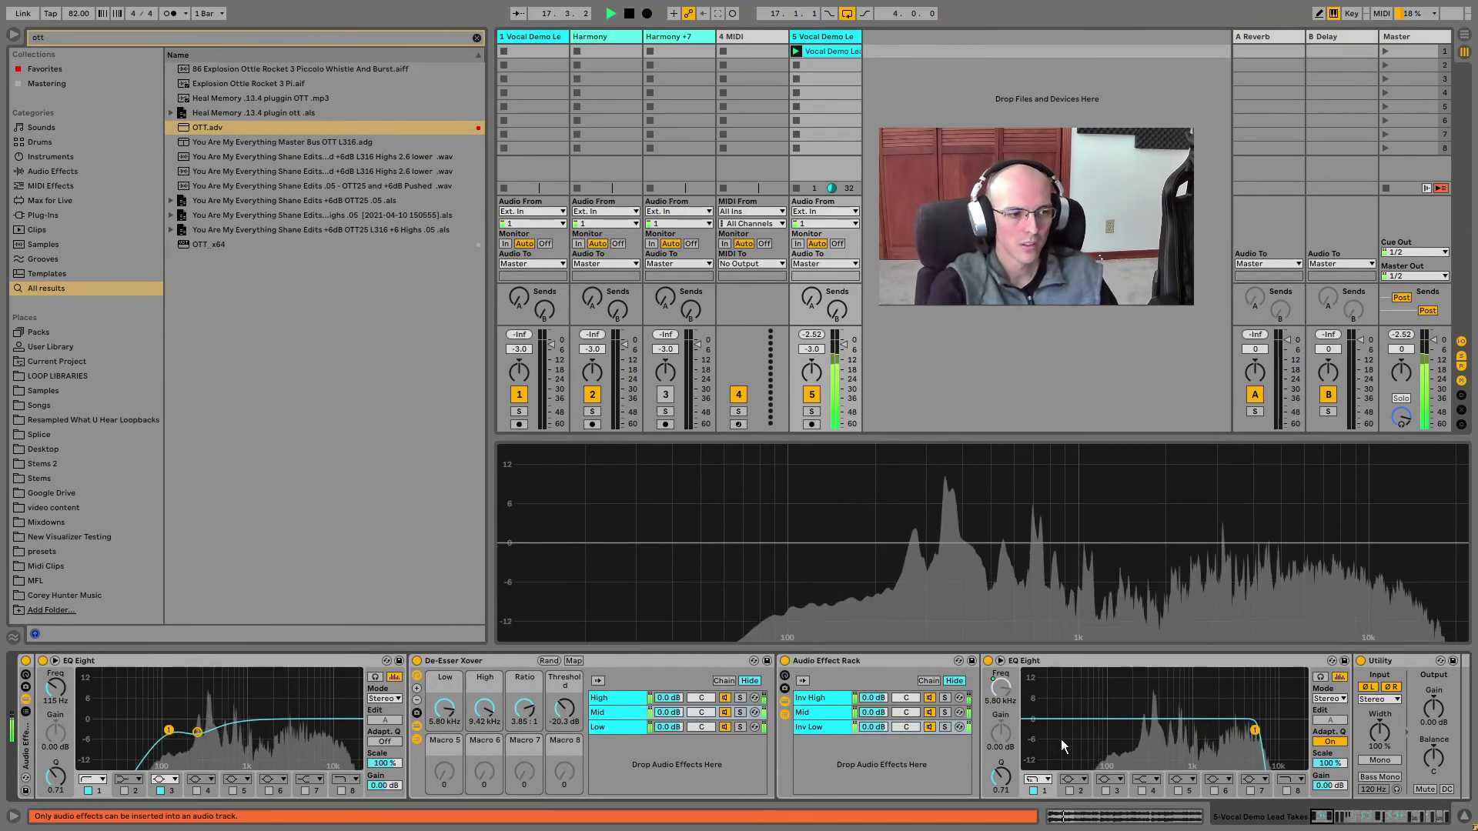
pyautogui.press('0')
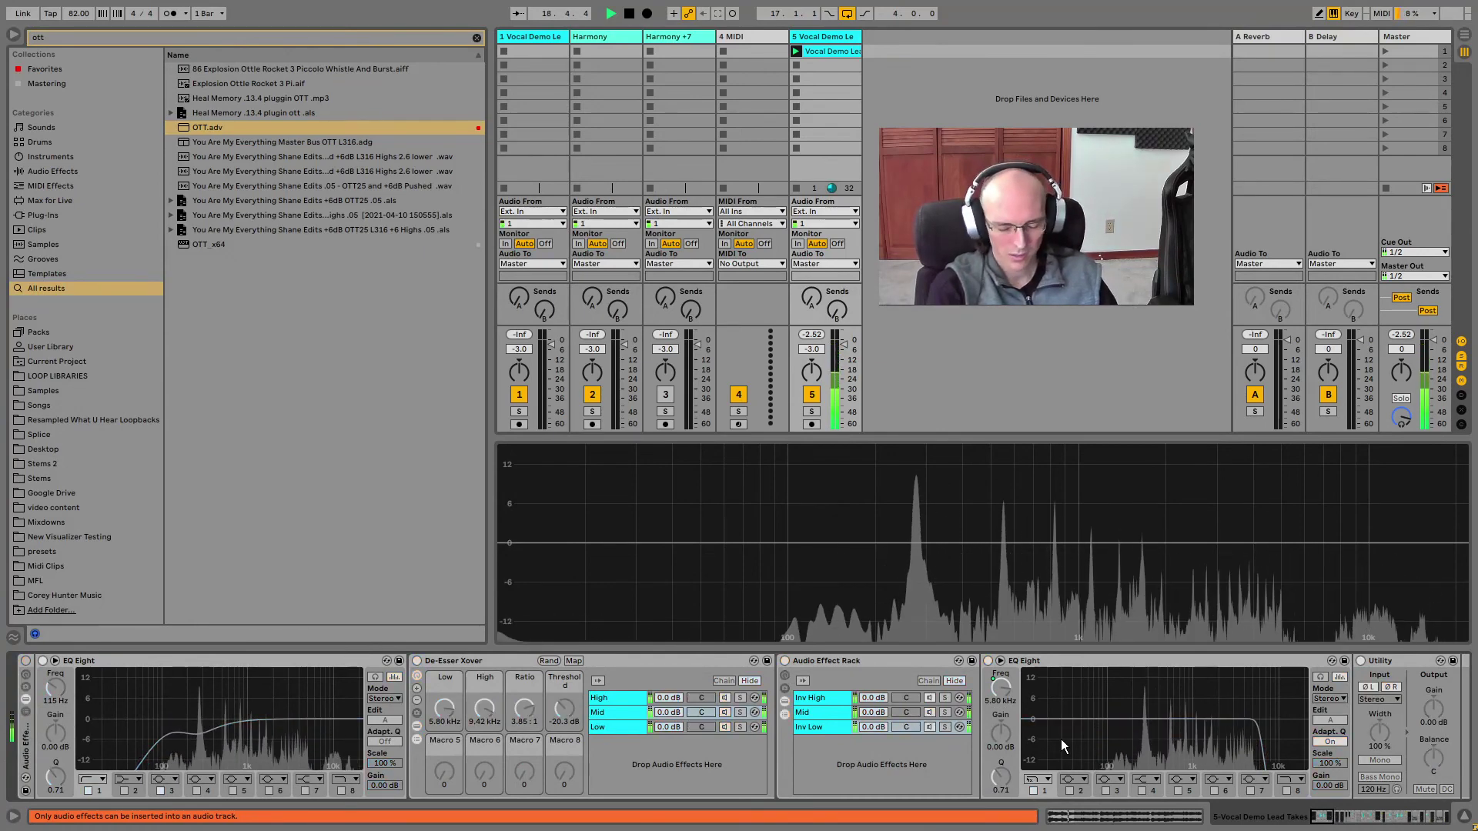
pyautogui.press('0')
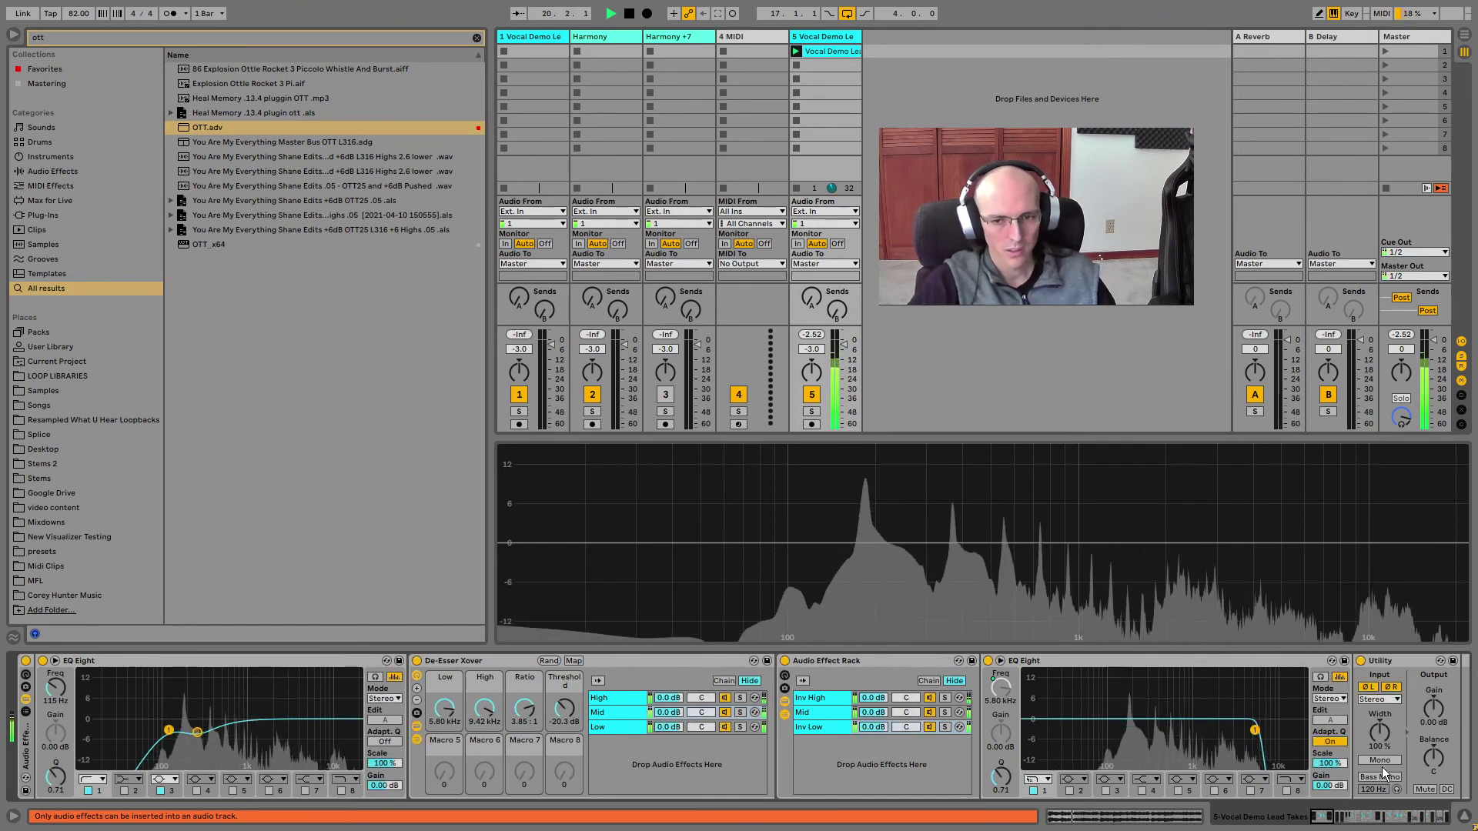
pyautogui.moveTo(1334, 817); pyautogui.dragTo(1435, 819)
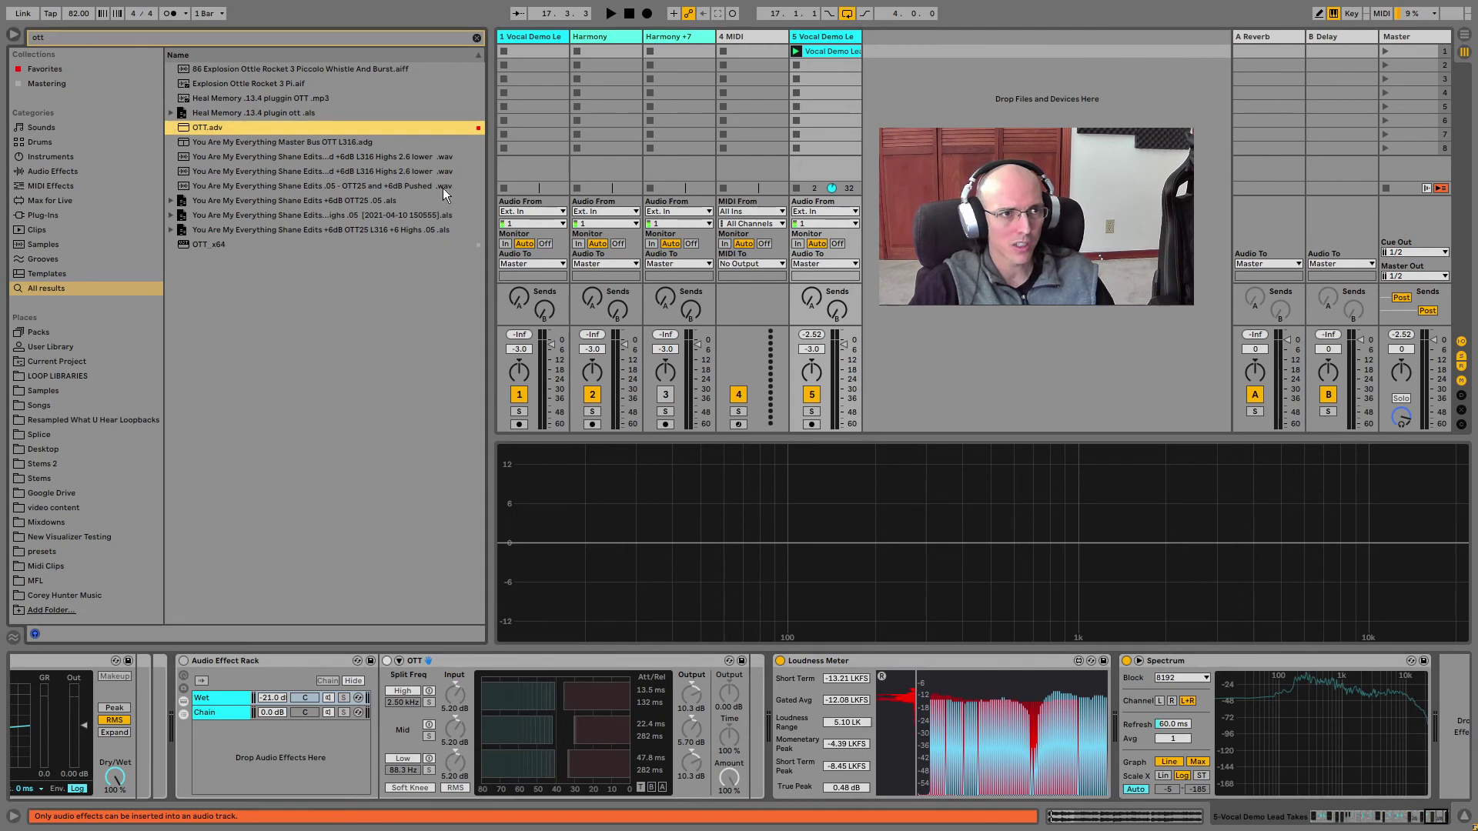
# - Search the browser for Utility, insert it between the OTT rack and the Loudness Meter, and briefly play the vocal
pyautogui.click(476, 38)
pyautogui.write('util')
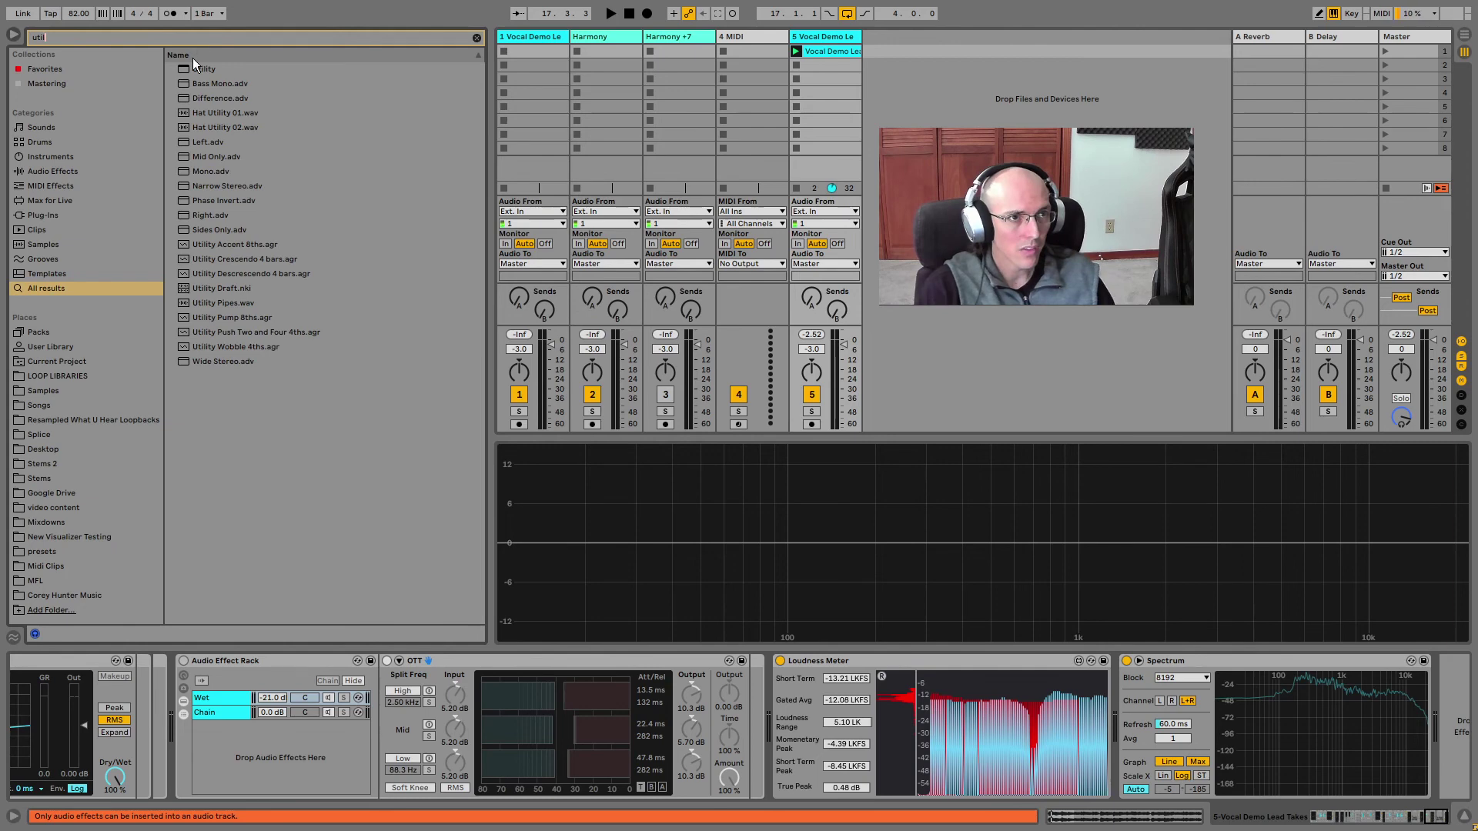
pyautogui.click(191, 69)
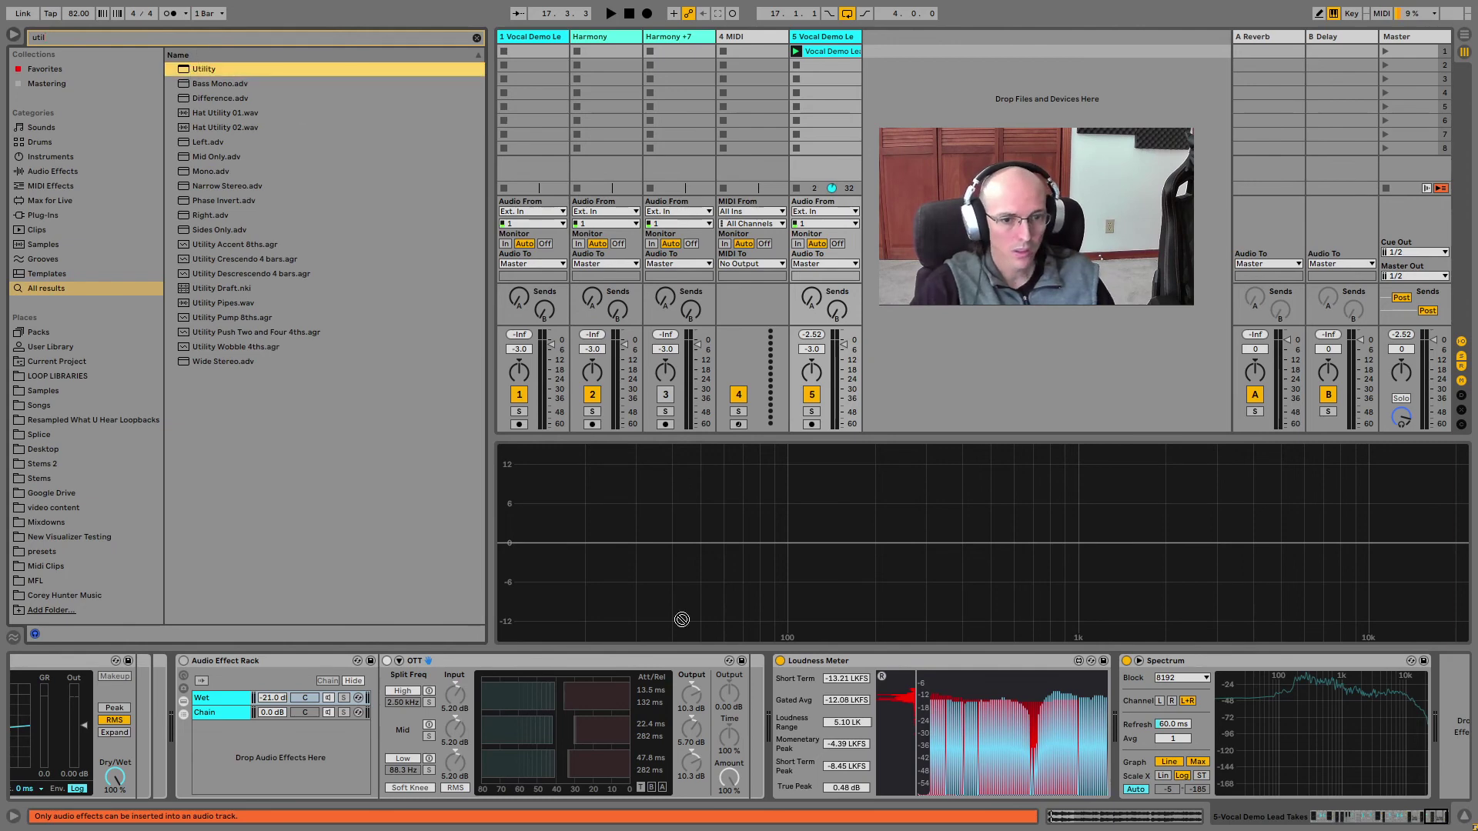
pyautogui.moveTo(682, 620); pyautogui.dragTo(749, 711)
pyautogui.press('space')
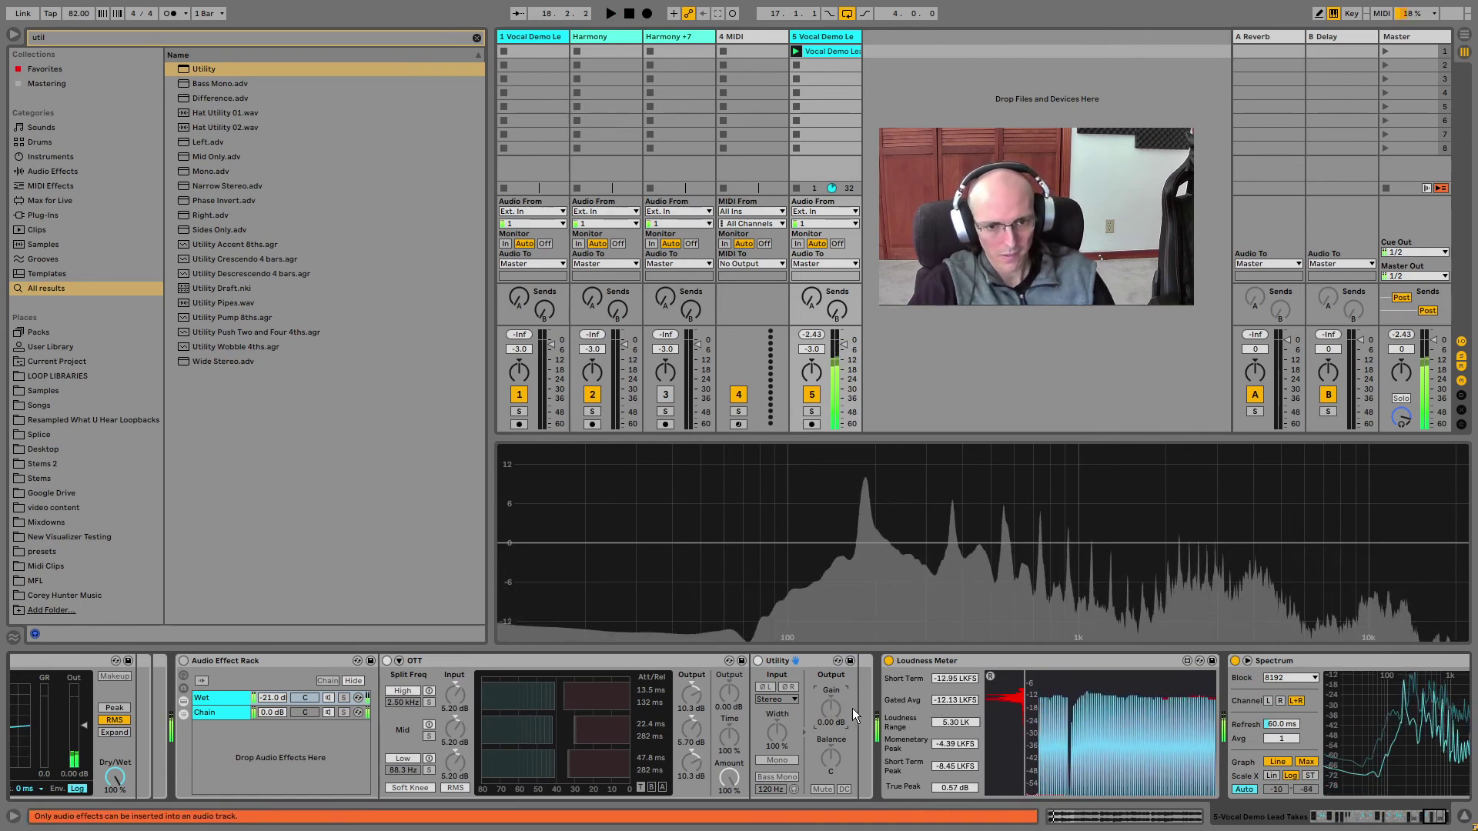
pyautogui.press('space')
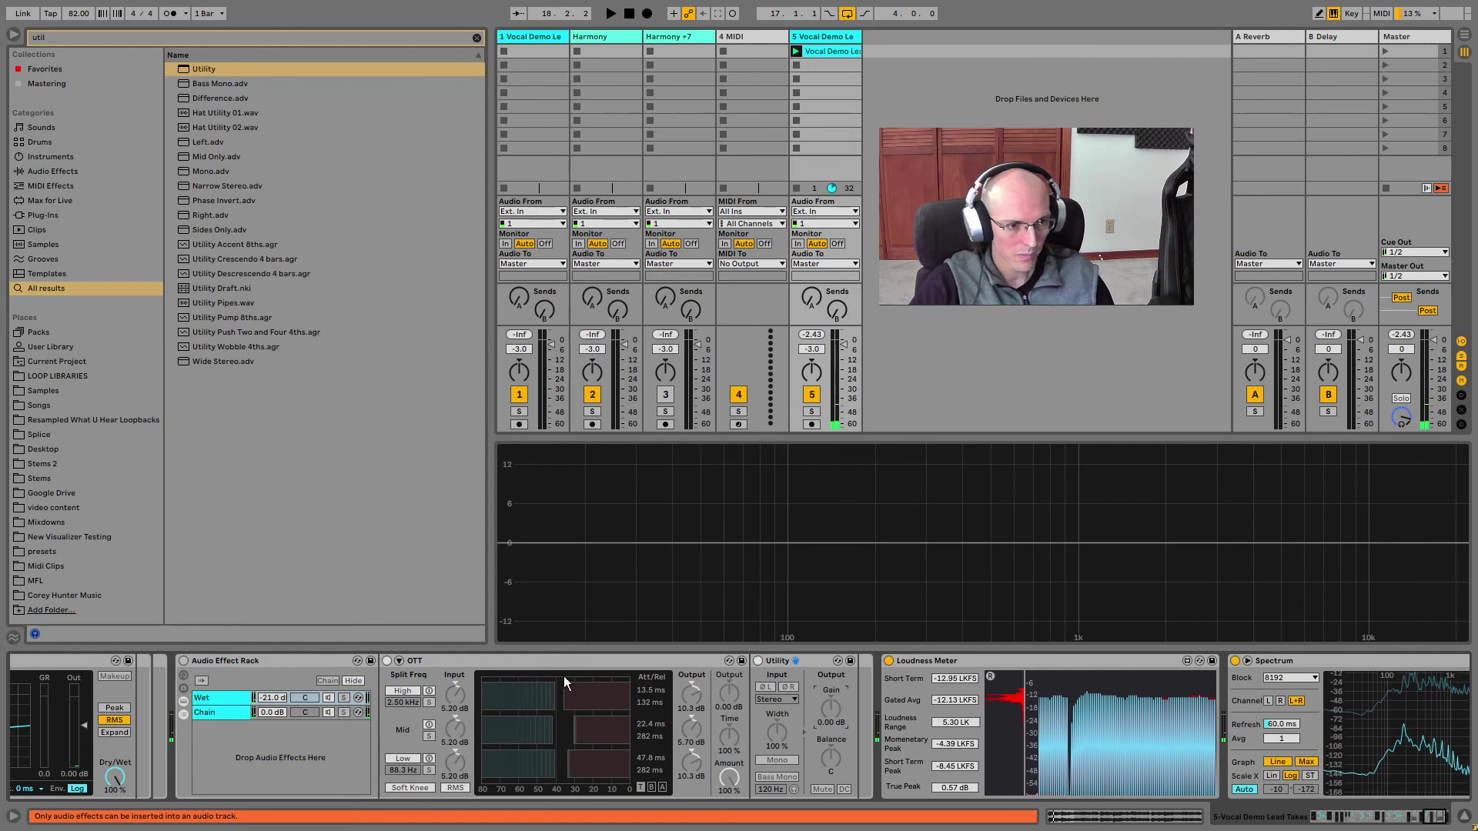
# - Move the Utility ahead of the OTT rack and collapse the OTT rack
pyautogui.moveTo(641, 665); pyautogui.dragTo(182, 668)
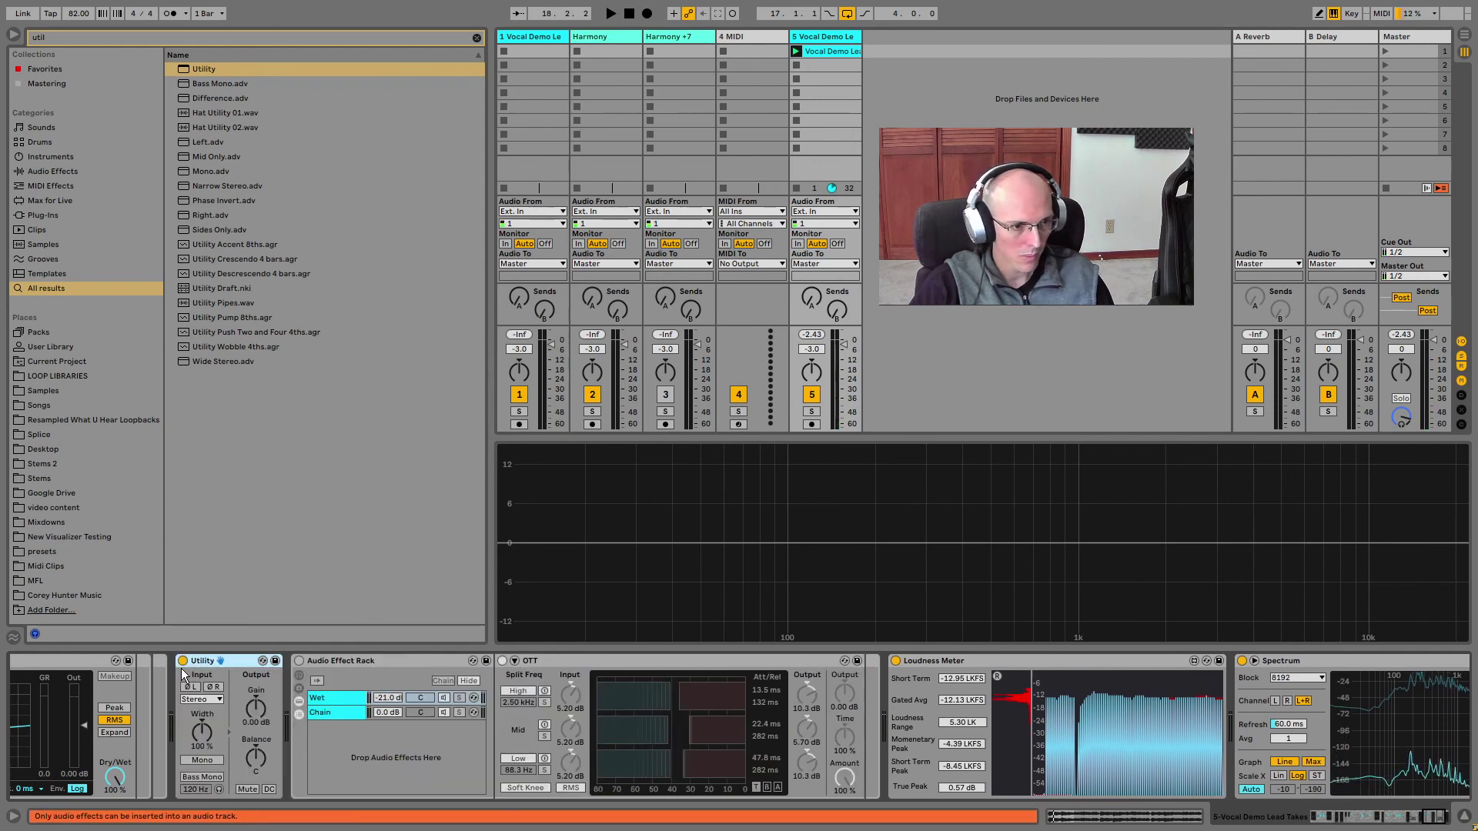
pyautogui.click(379, 659)
pyautogui.doubleClick(379, 659)
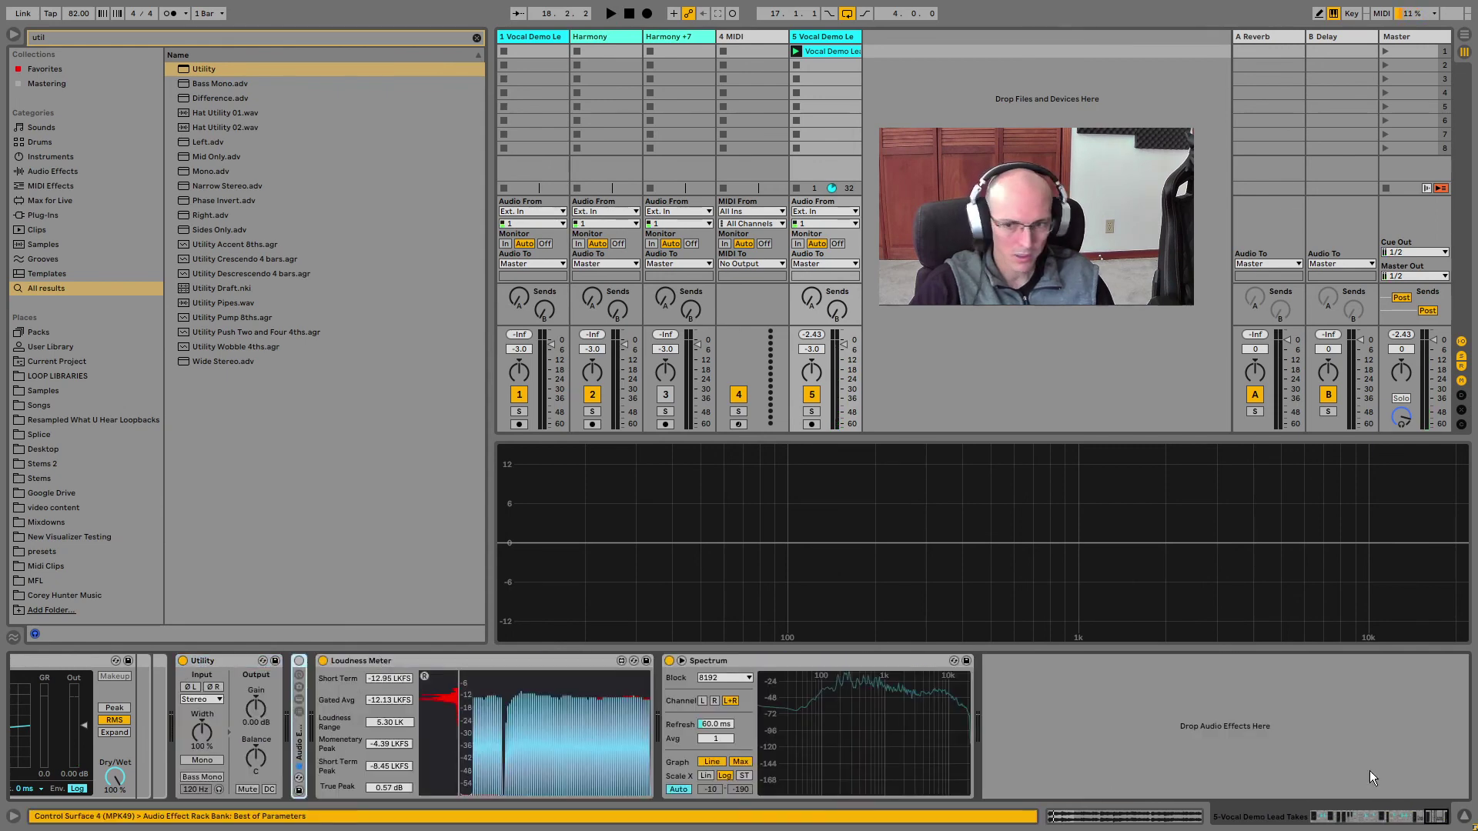
# - Move the Utility into the main vocal rack, directly after its last Compressor
pyautogui.moveTo(1433, 815); pyautogui.dragTo(1425, 815)
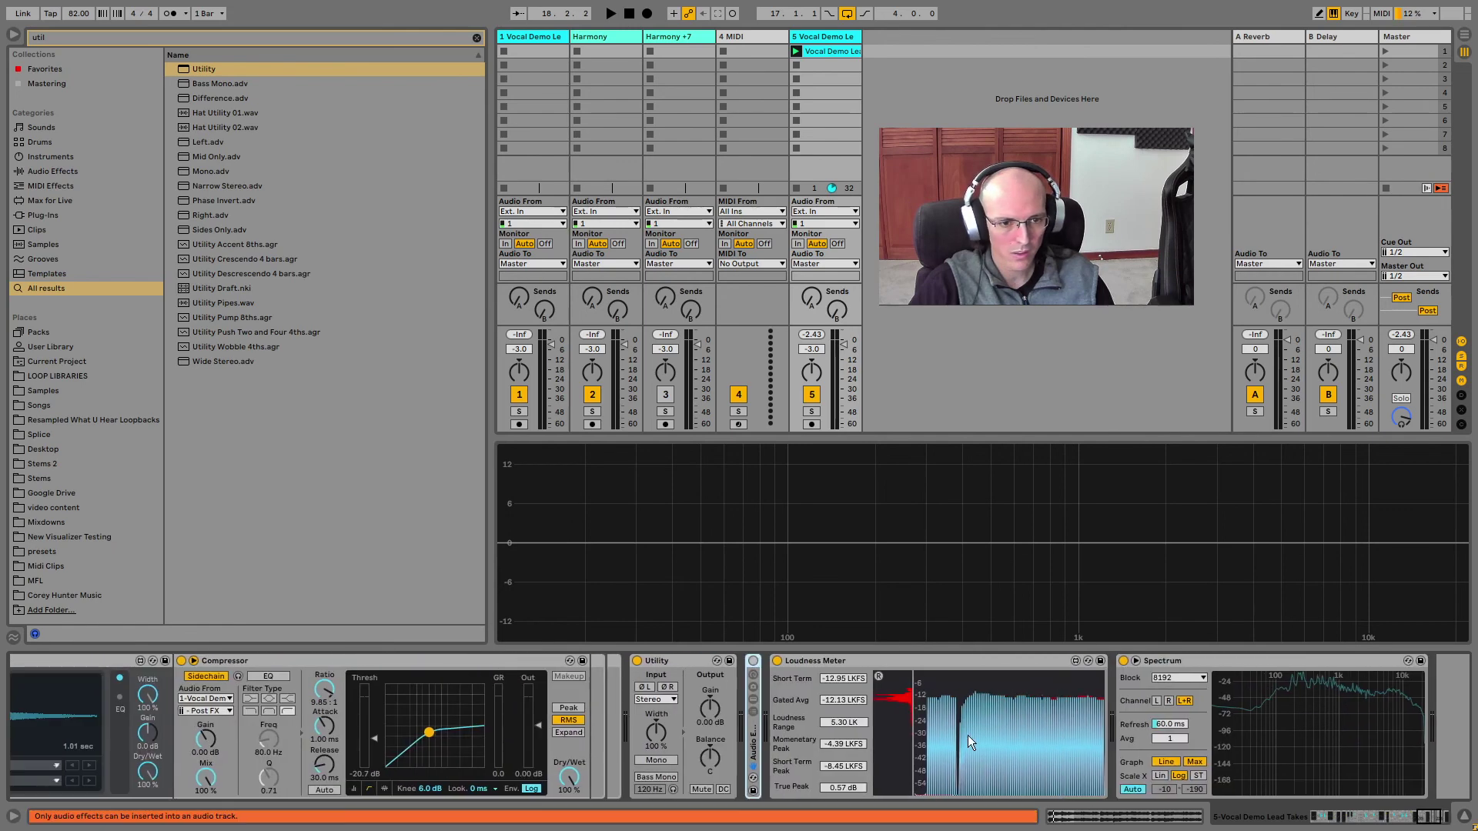
pyautogui.click(674, 660)
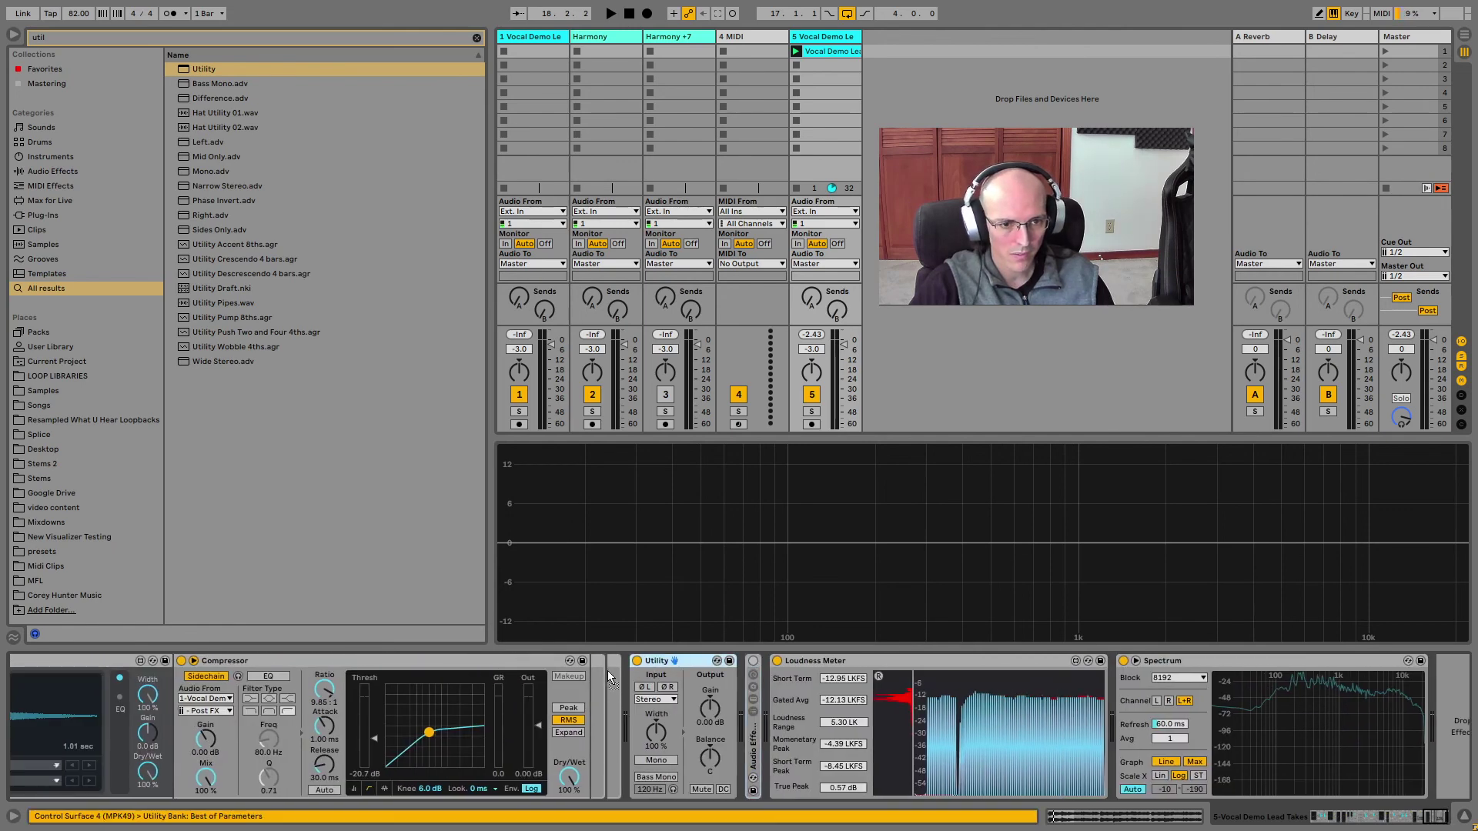
pyautogui.moveTo(607, 671); pyautogui.dragTo(598, 665)
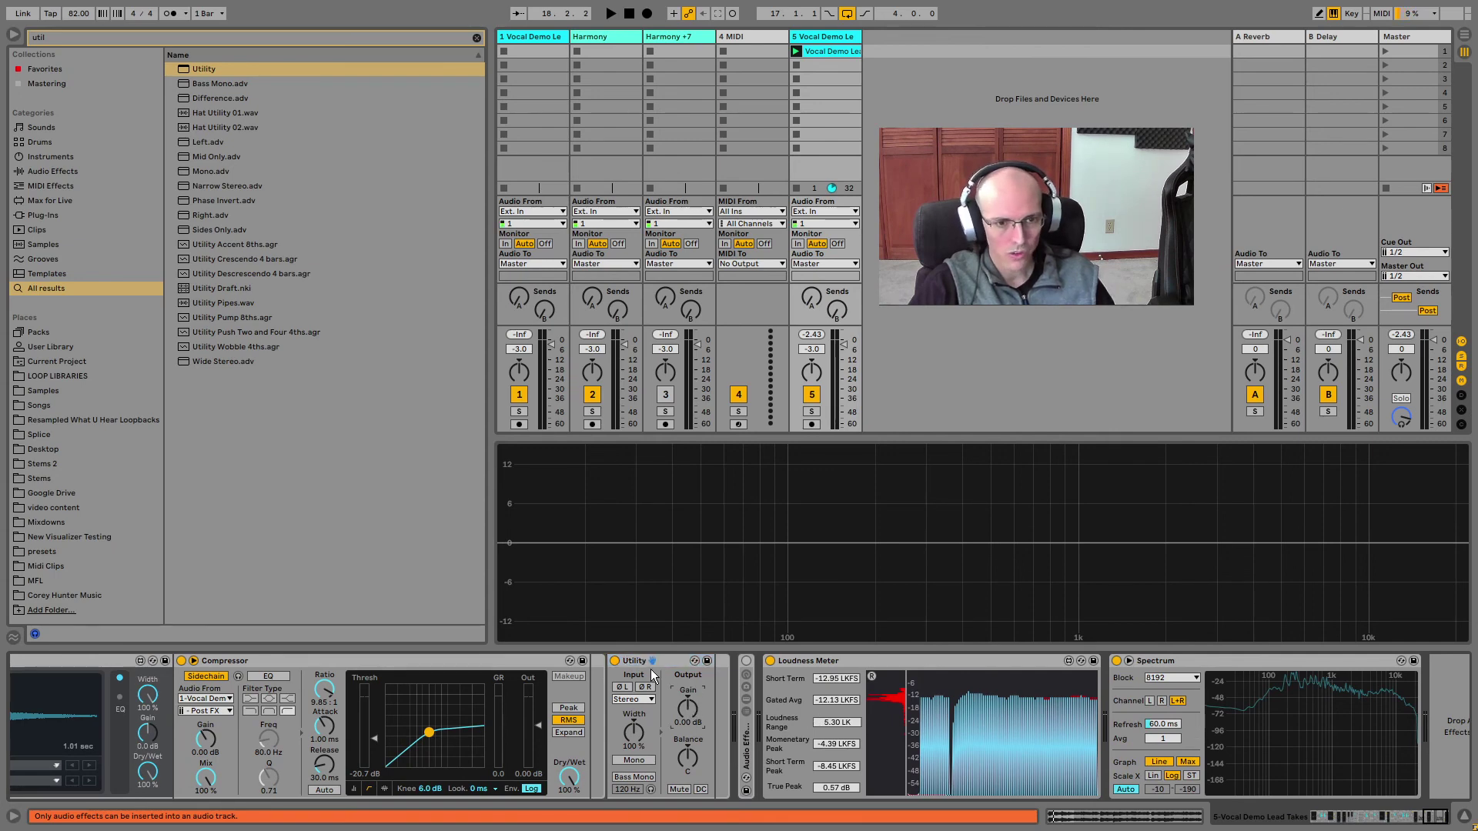
# - Compare the Loudness Meter's gated average with the main vocal rack bypassed and enabled during playback
pyautogui.click(456, 656)
pyautogui.press('0')
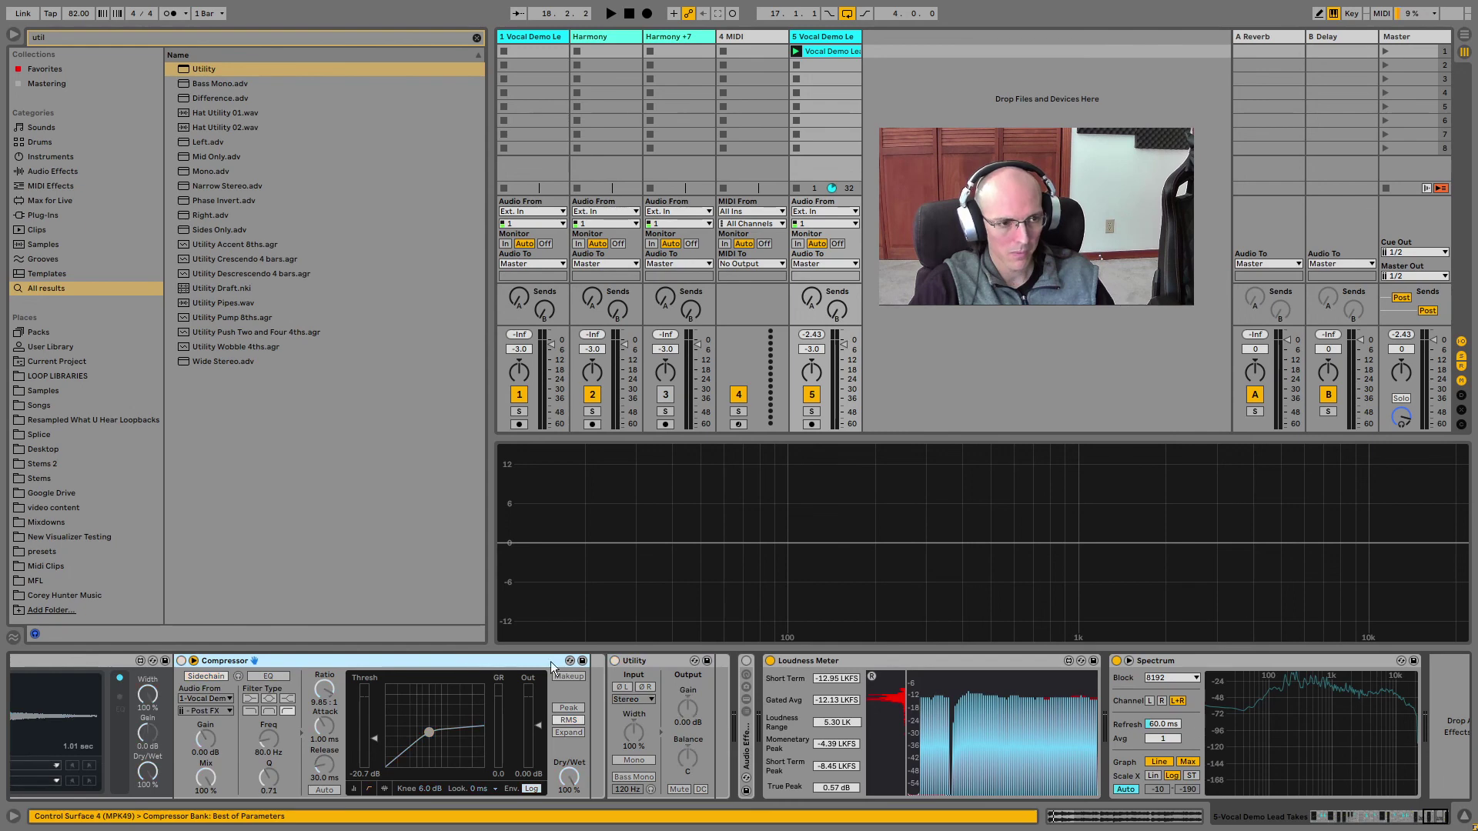
pyautogui.press('space')
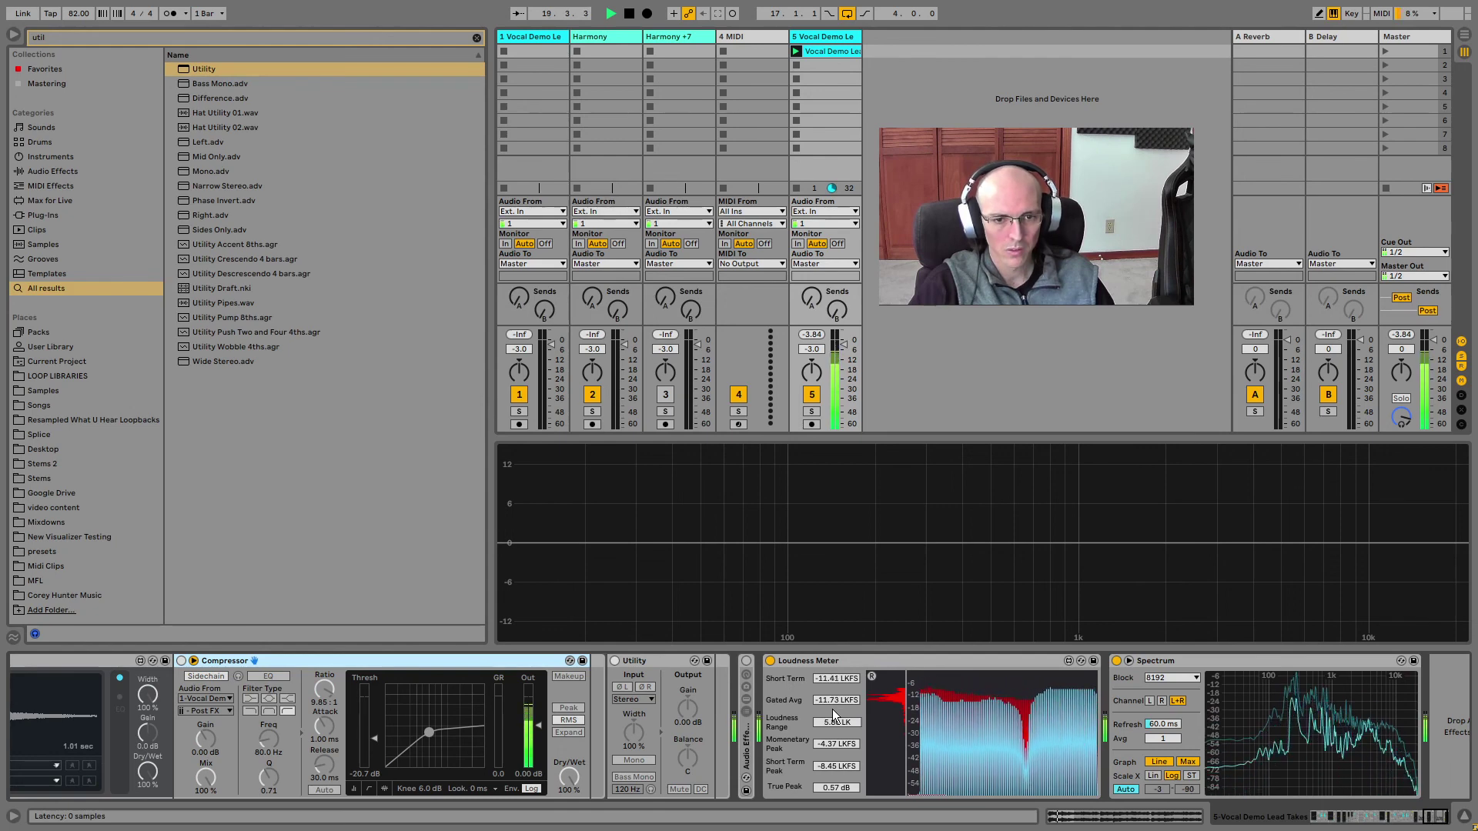
pyautogui.press('space')
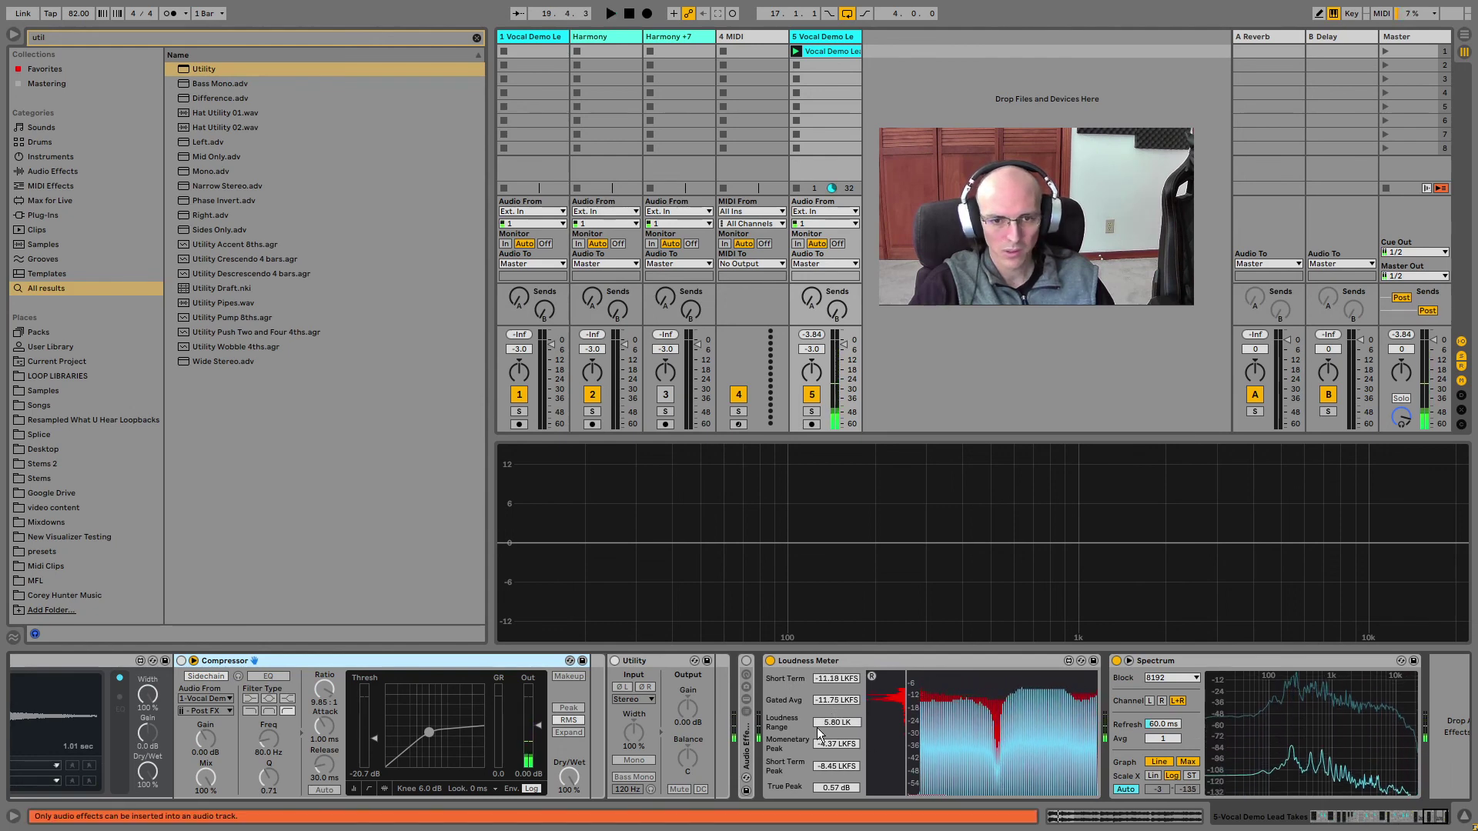
pyautogui.press('space')
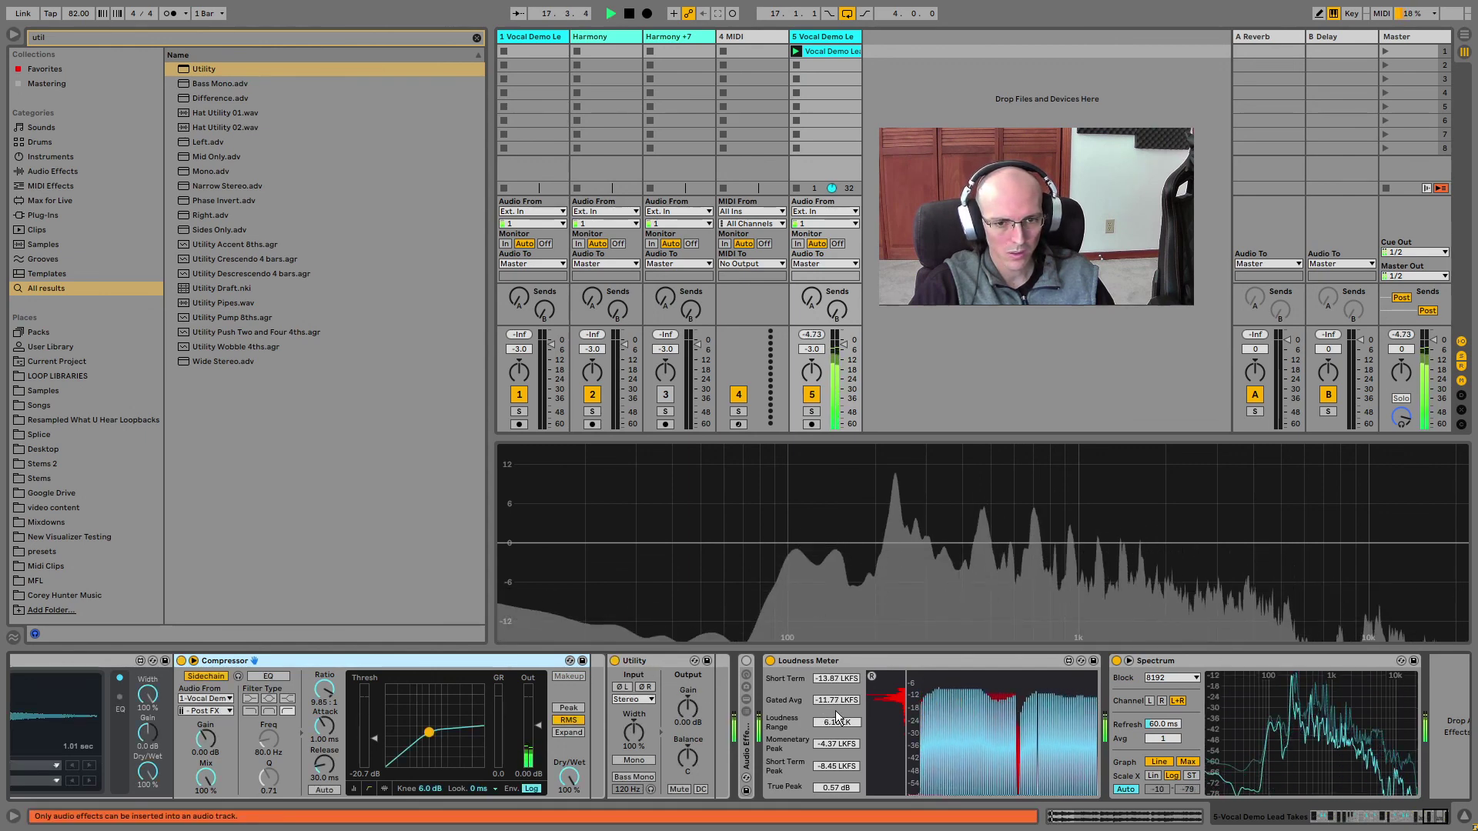
# - Reset the Loudness Meter and measure the vocal's gated average with the main vocal rack bypassed
pyautogui.press('space')
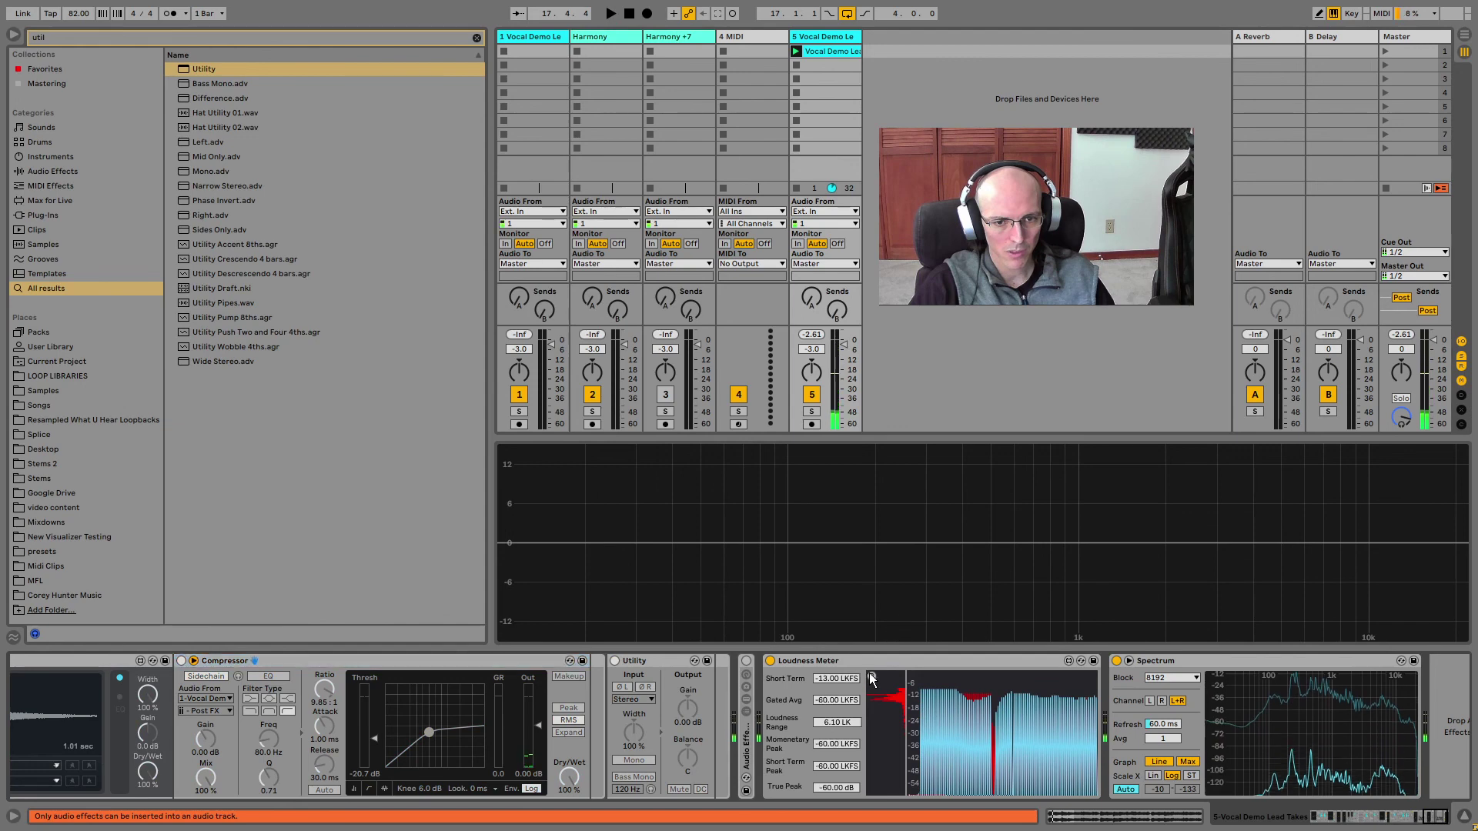
pyautogui.click(871, 678)
pyautogui.press('space')
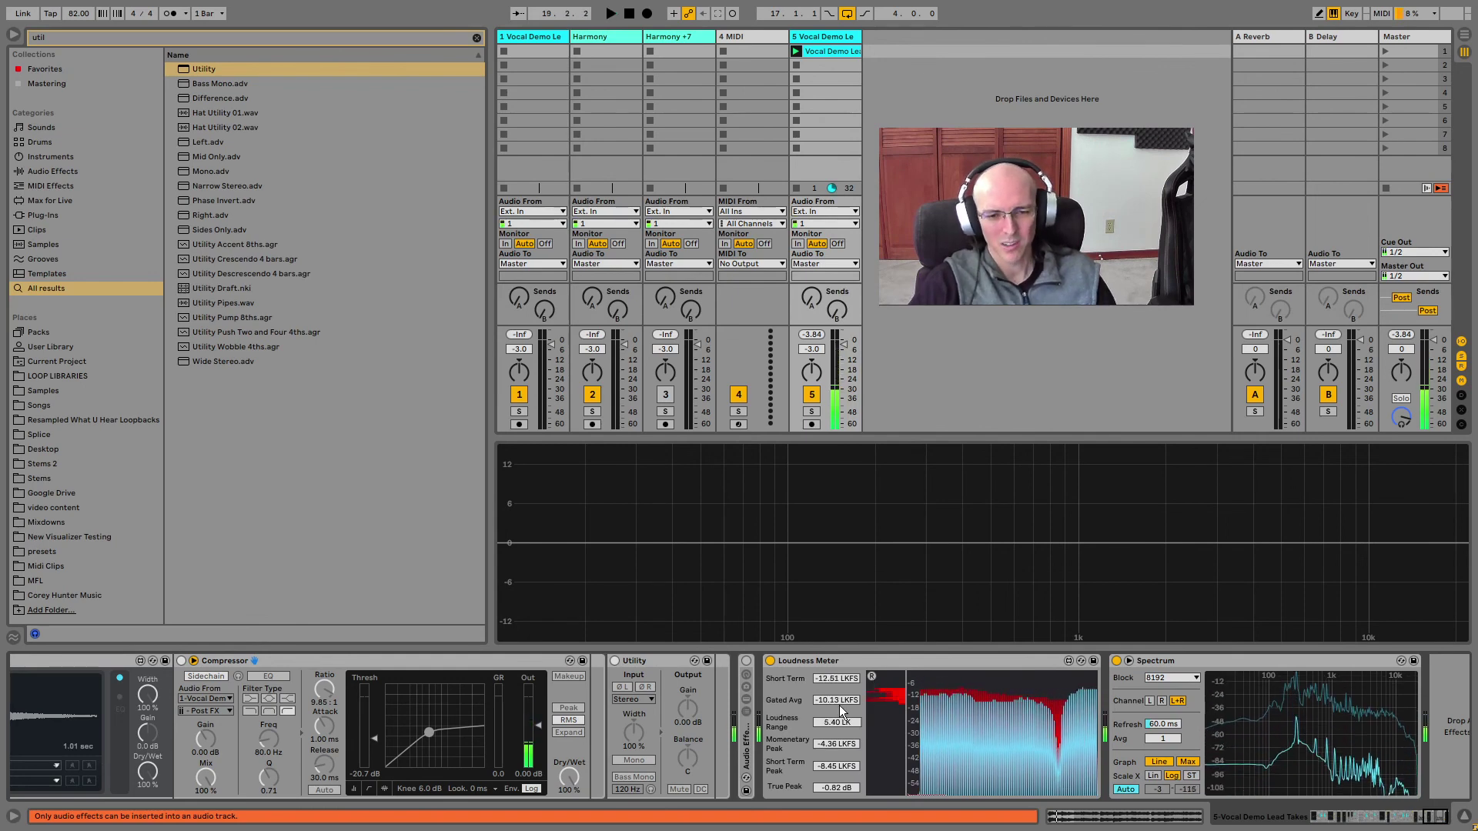
pyautogui.click(841, 661)
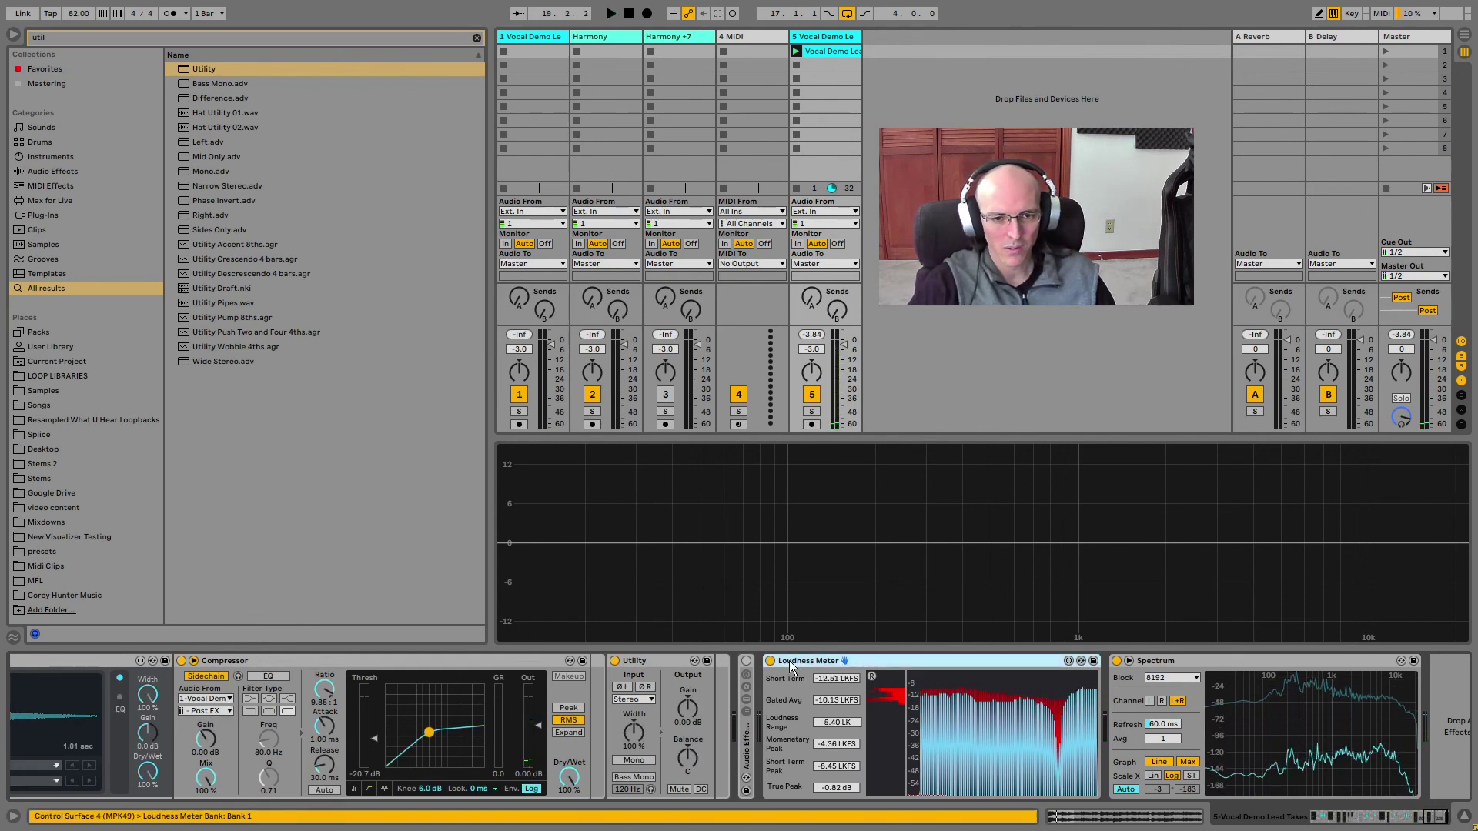
# - Reset the Loudness Meter and, with the vocal playing, raise the gain of the Utility after the last Compressor to 2 dB
pyautogui.click(872, 676)
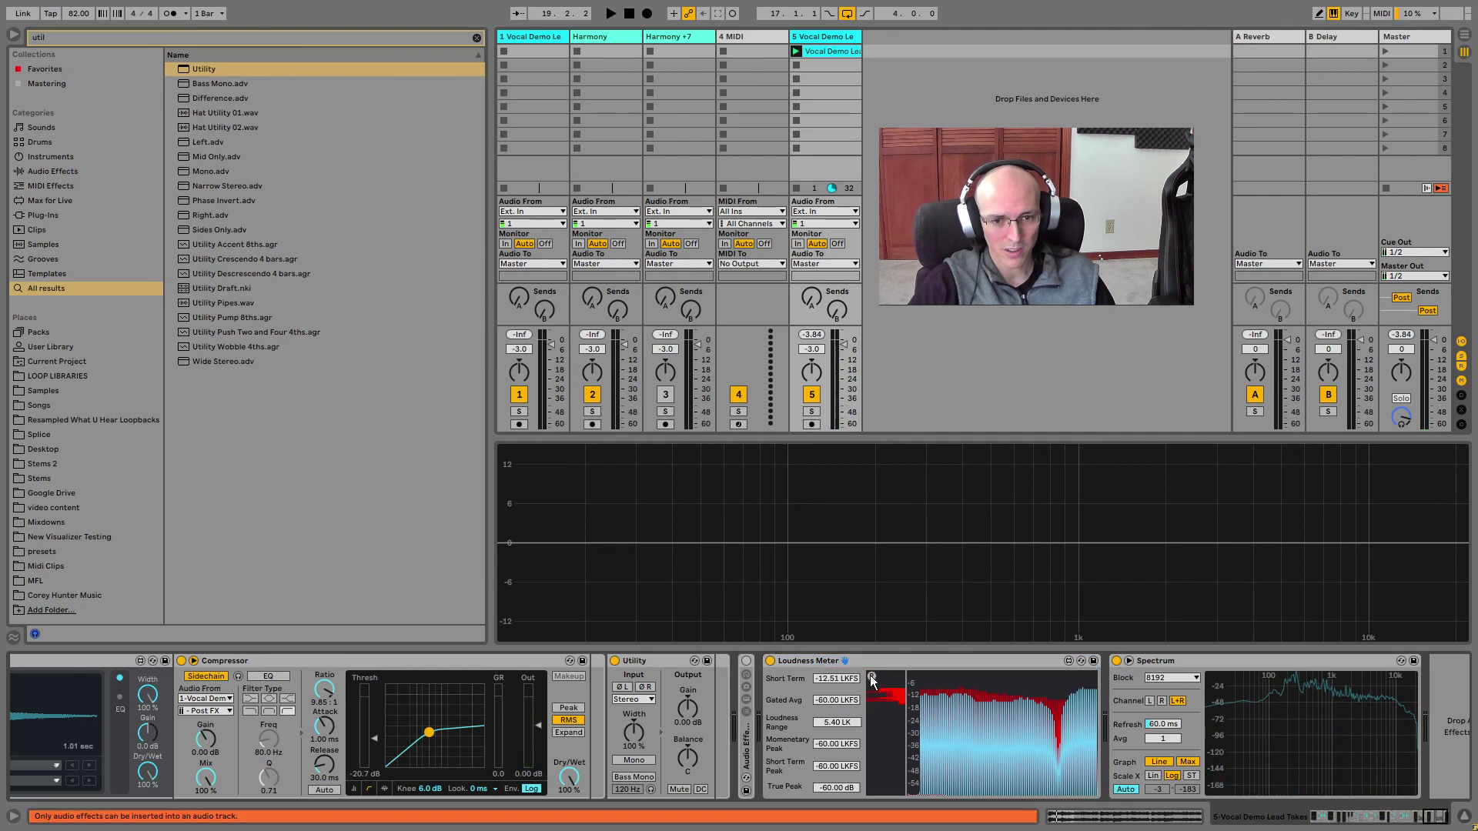
pyautogui.press('space')
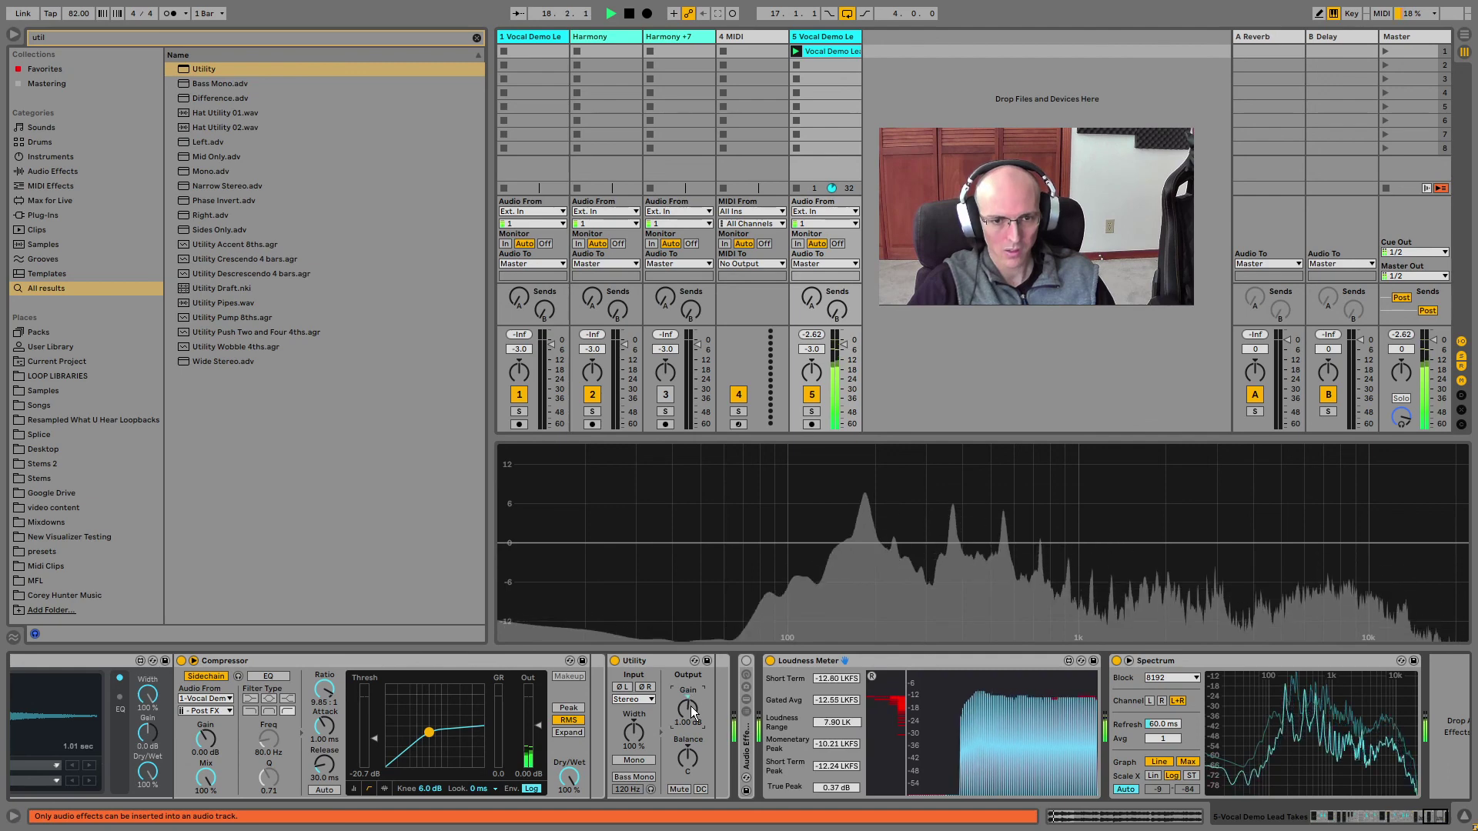
pyautogui.press('Up')
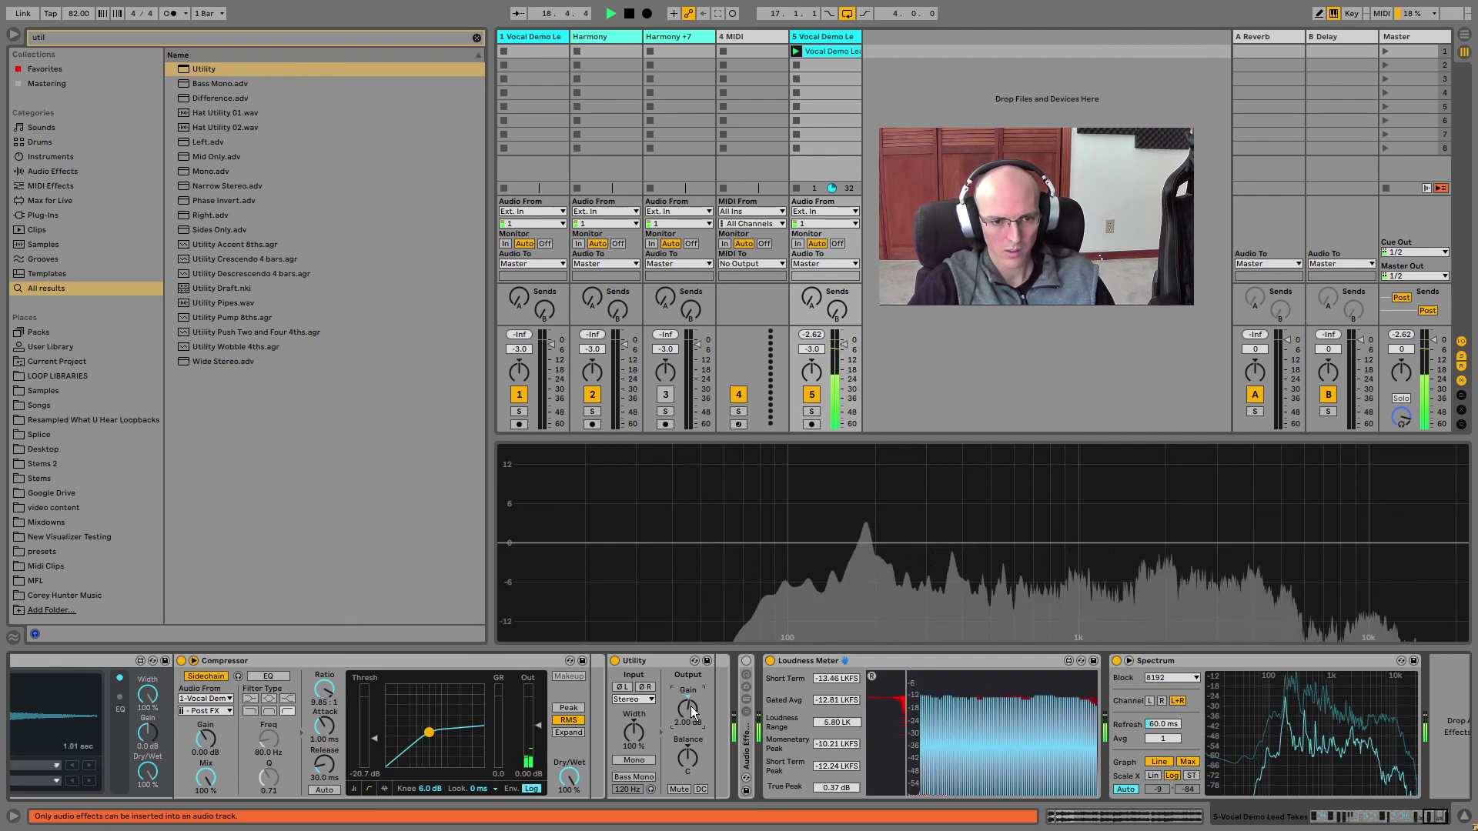
pyautogui.press('Up')
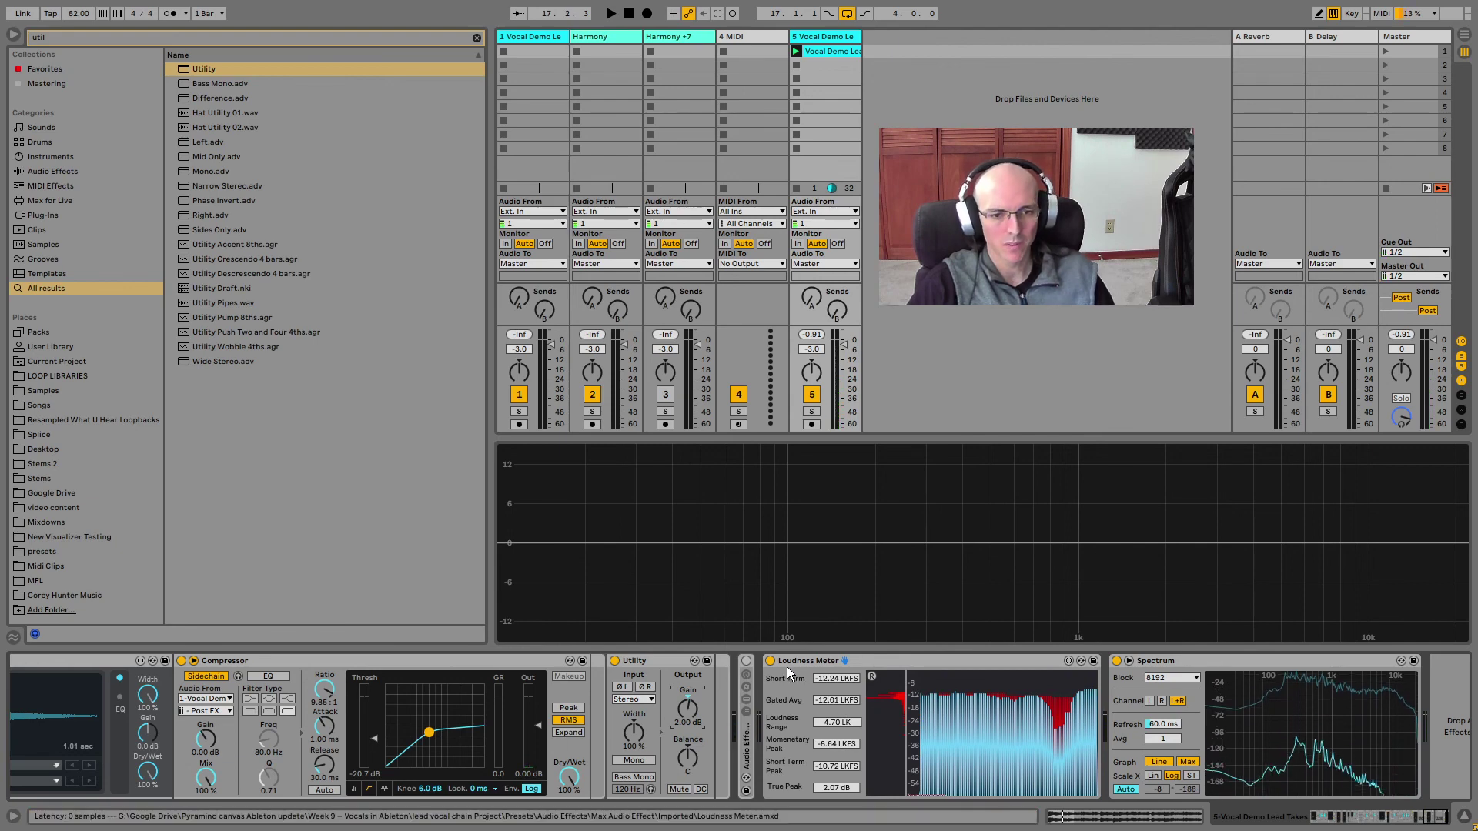
pyautogui.write('2')
pyautogui.press('Return')
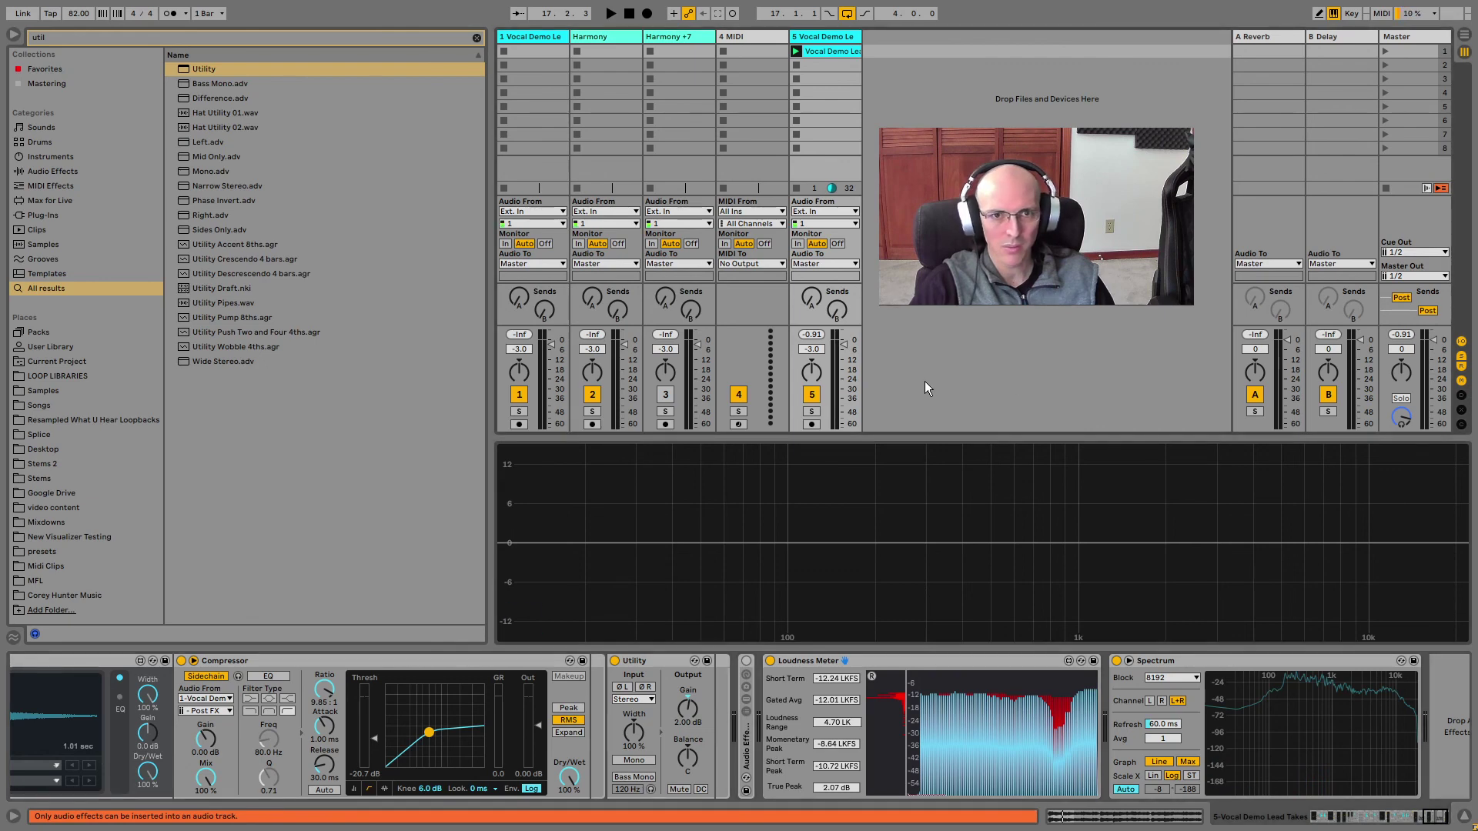
# - Compare the vocal's loudness with the main rack enabled and bypassed during playback, and look through the rack's devices up to the final Utility
pyautogui.press('space')
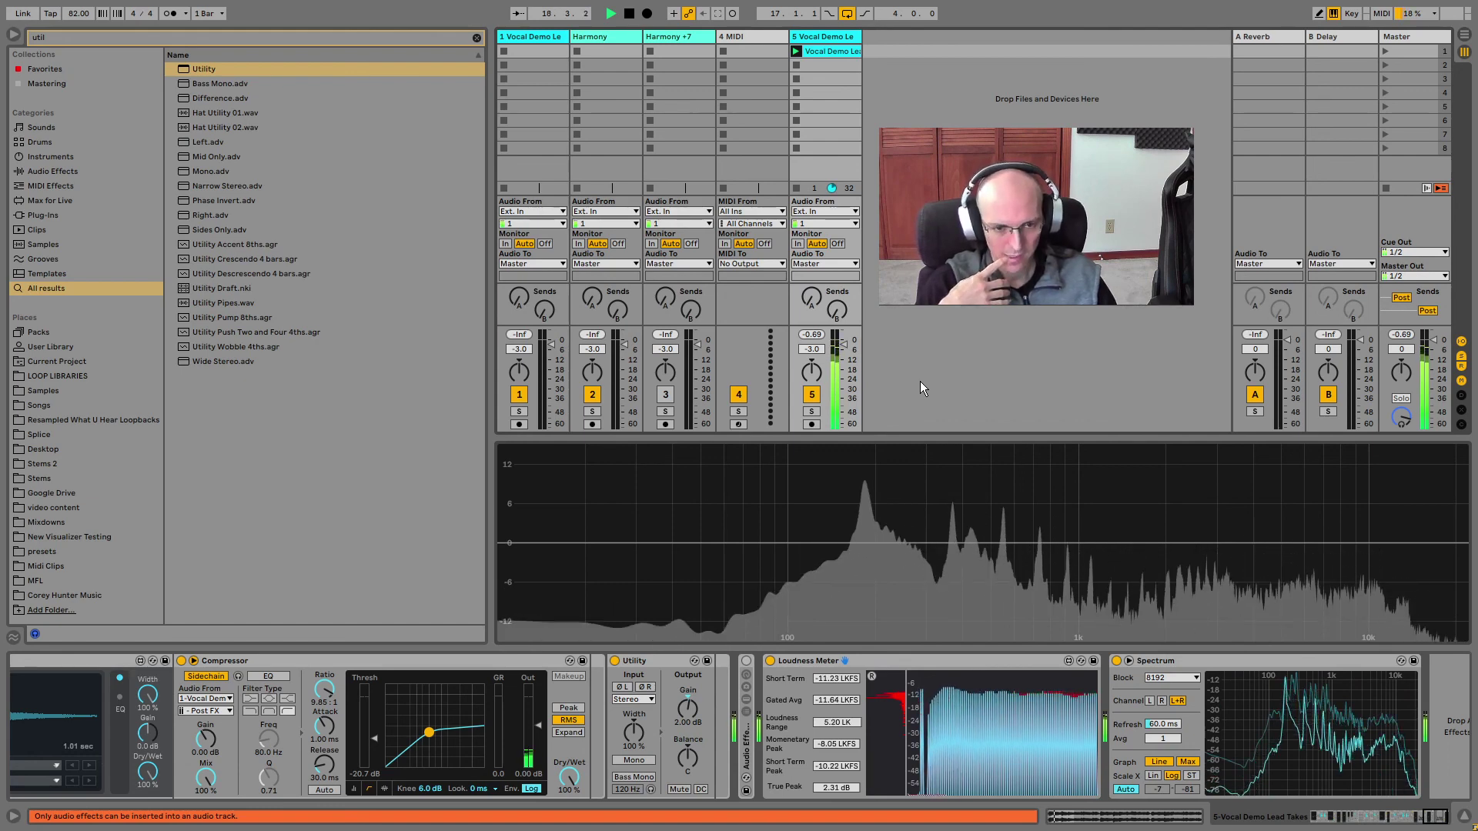
pyautogui.press('0')
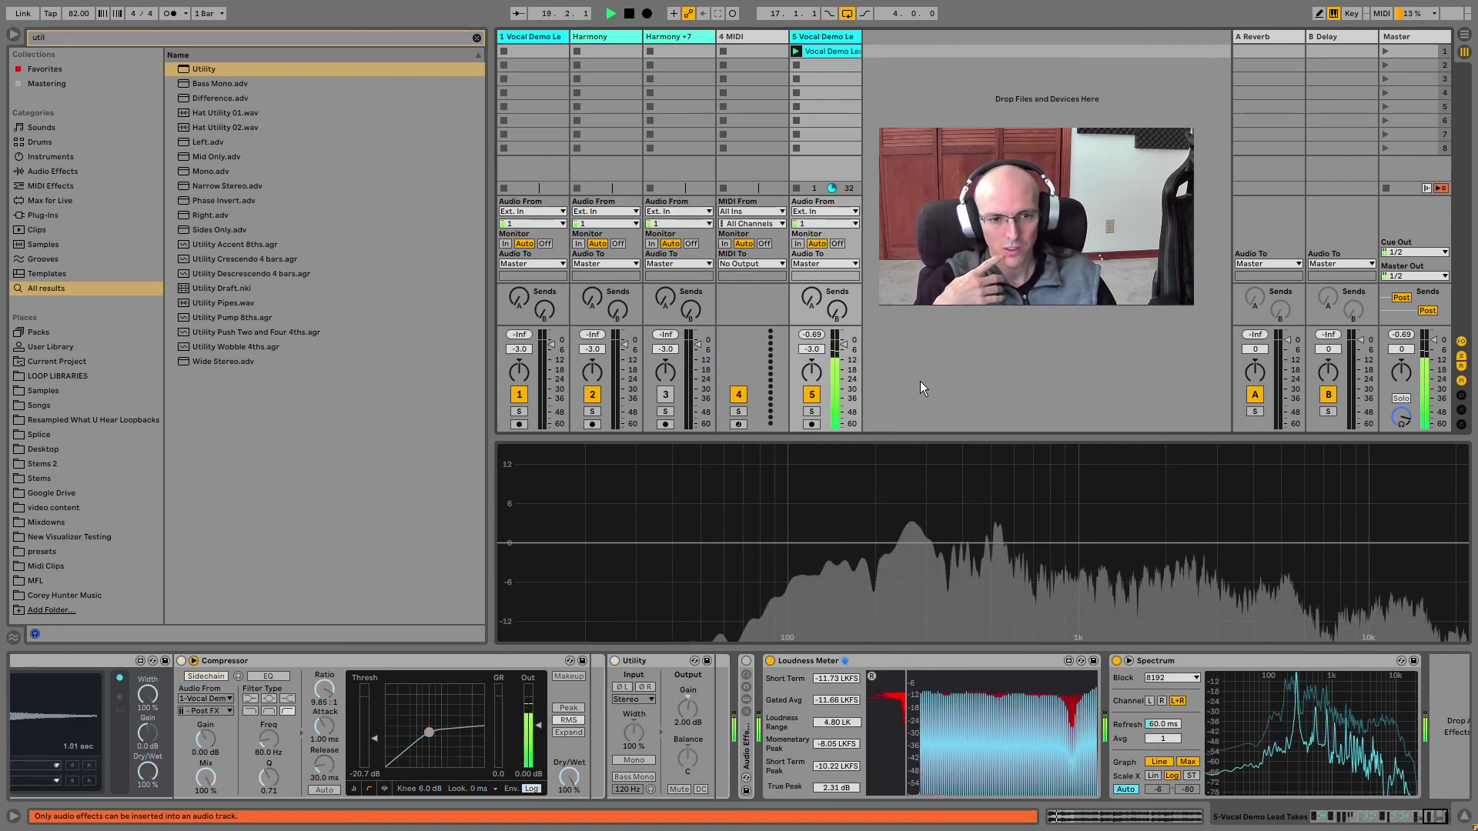
pyautogui.press('0')
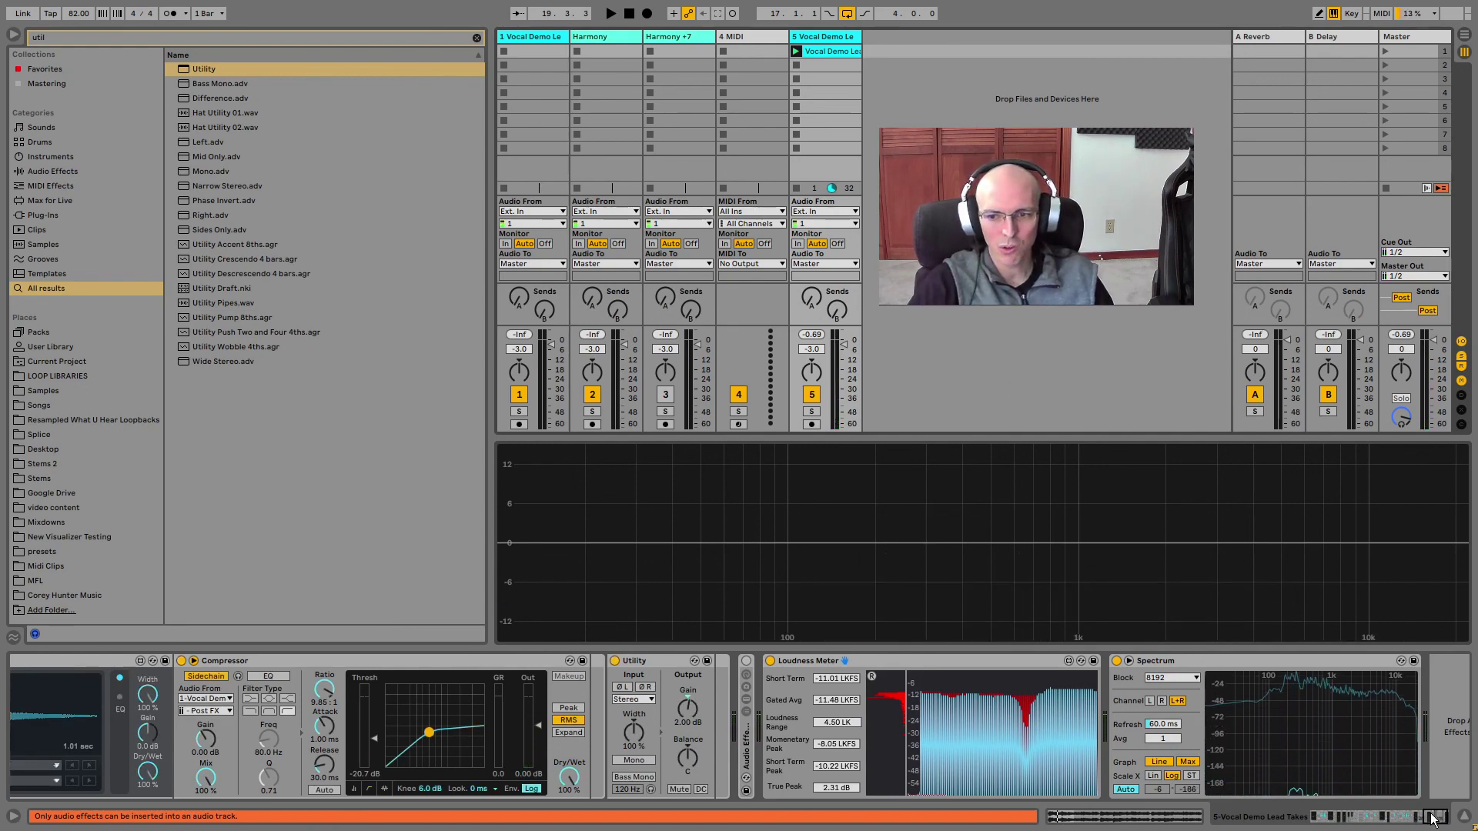
pyautogui.moveTo(1405, 818); pyautogui.dragTo(1304, 816)
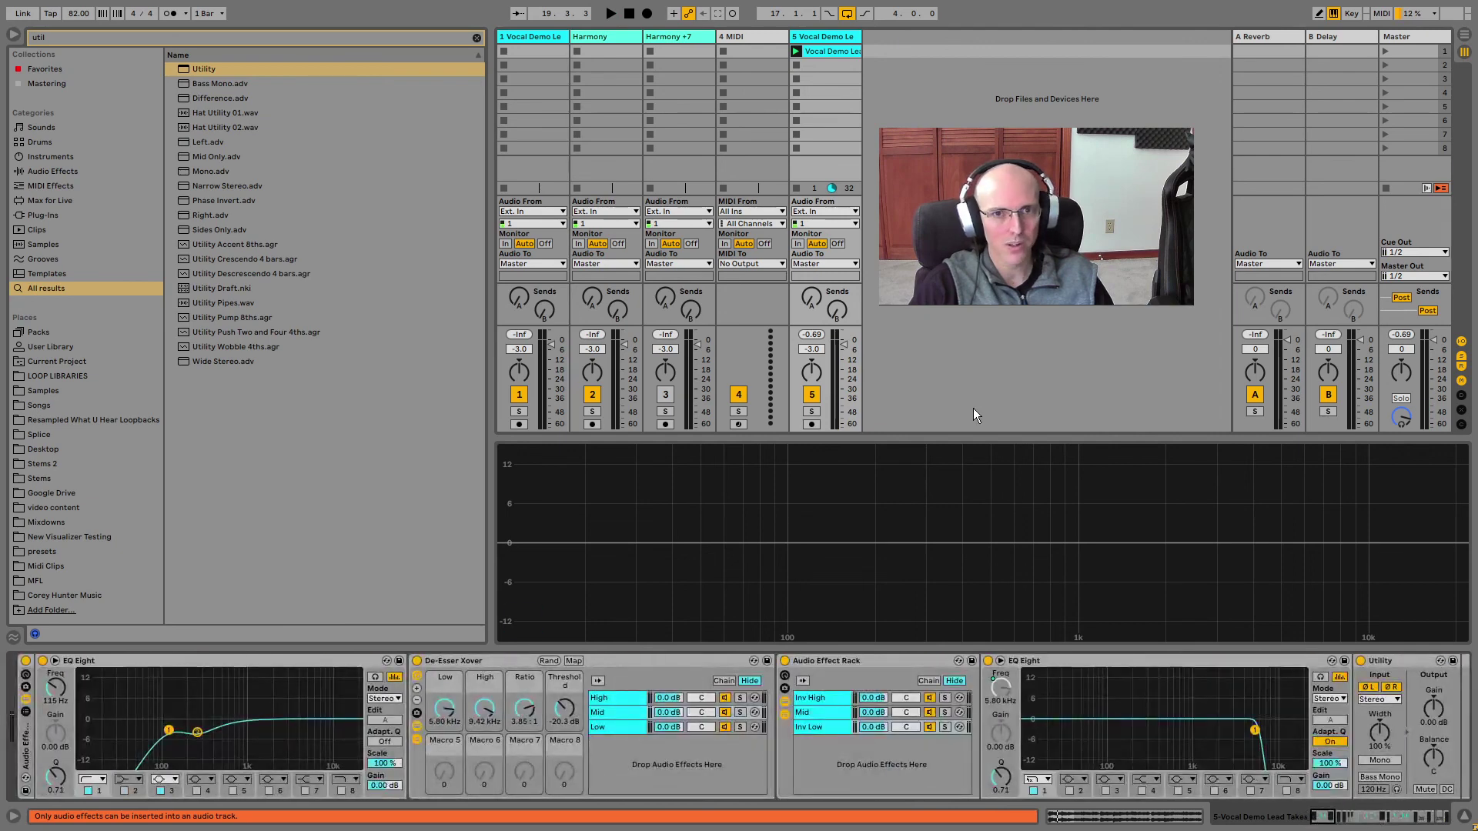
pyautogui.press('Right')
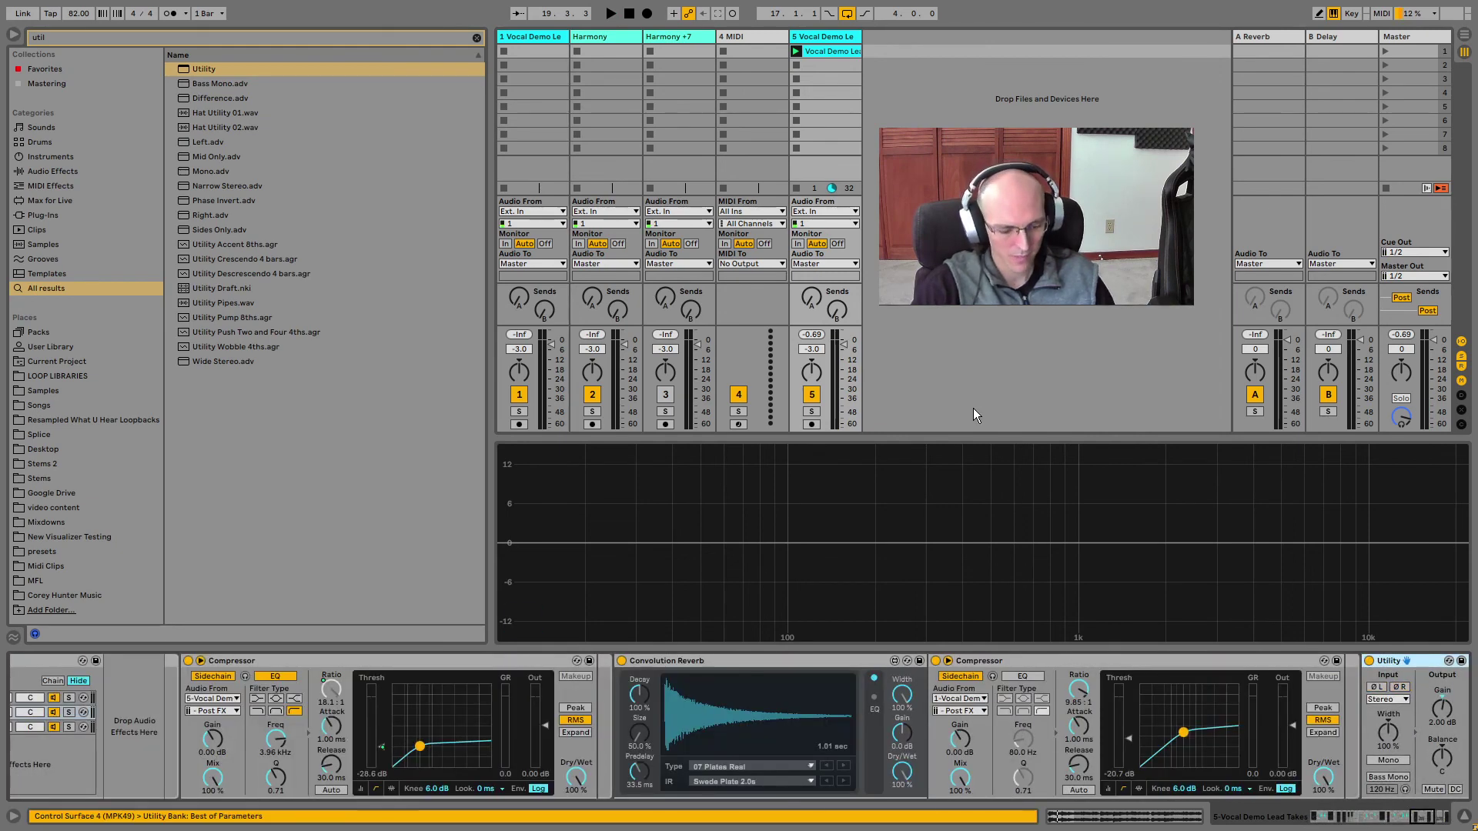